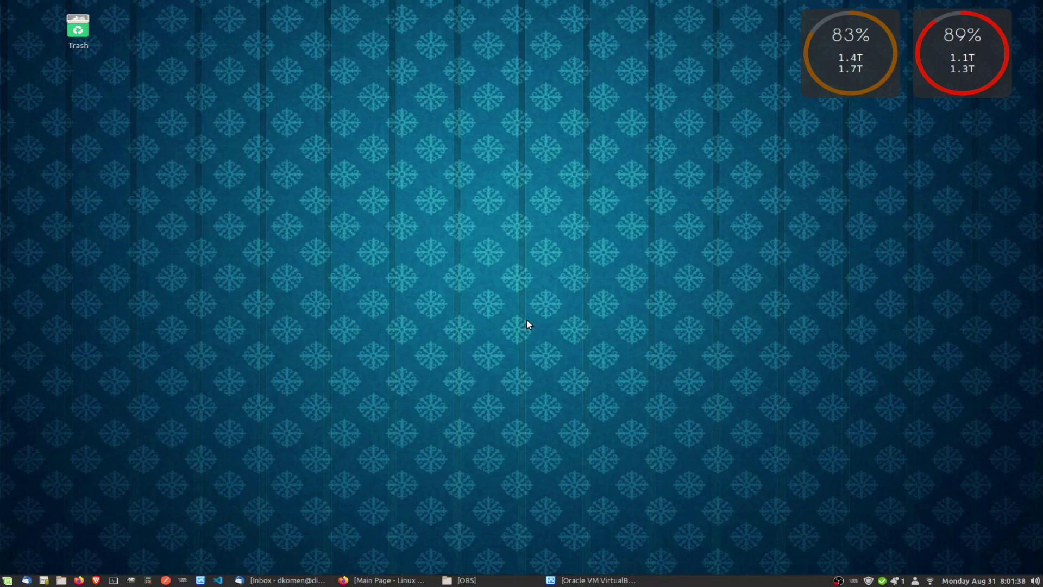
# Restore the Firefox window with the Linux Mint home page and its Linux Mint 20 editions.
pyautogui.click(383, 580)
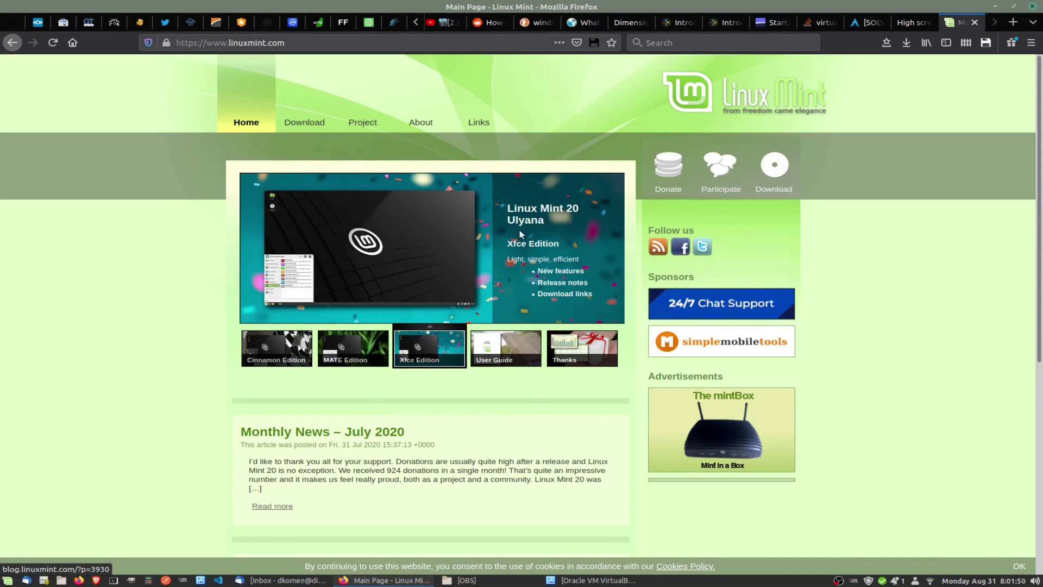
pyautogui.moveTo(293, 105)
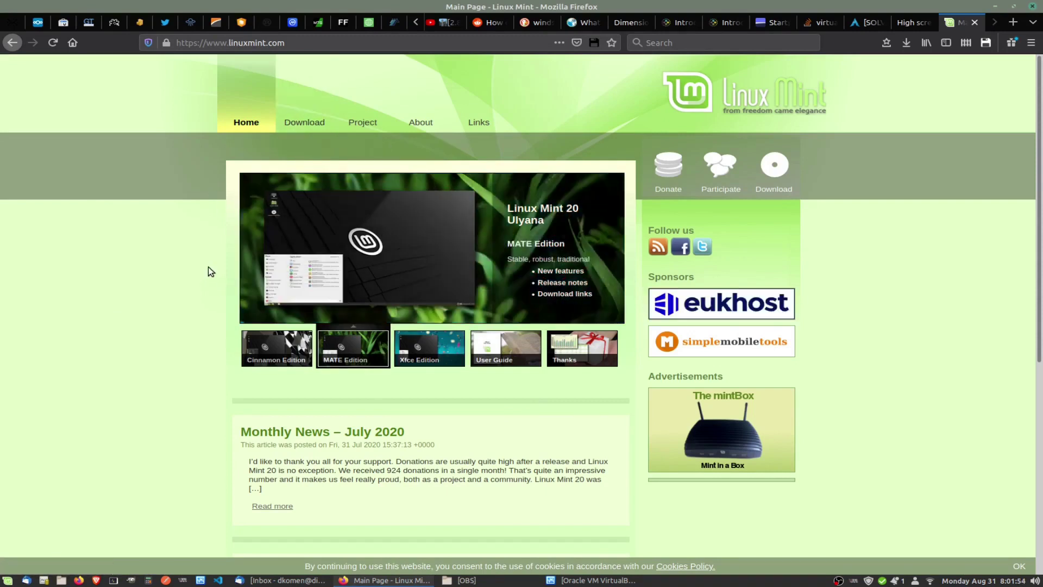
pyautogui.moveTo(257, 360)
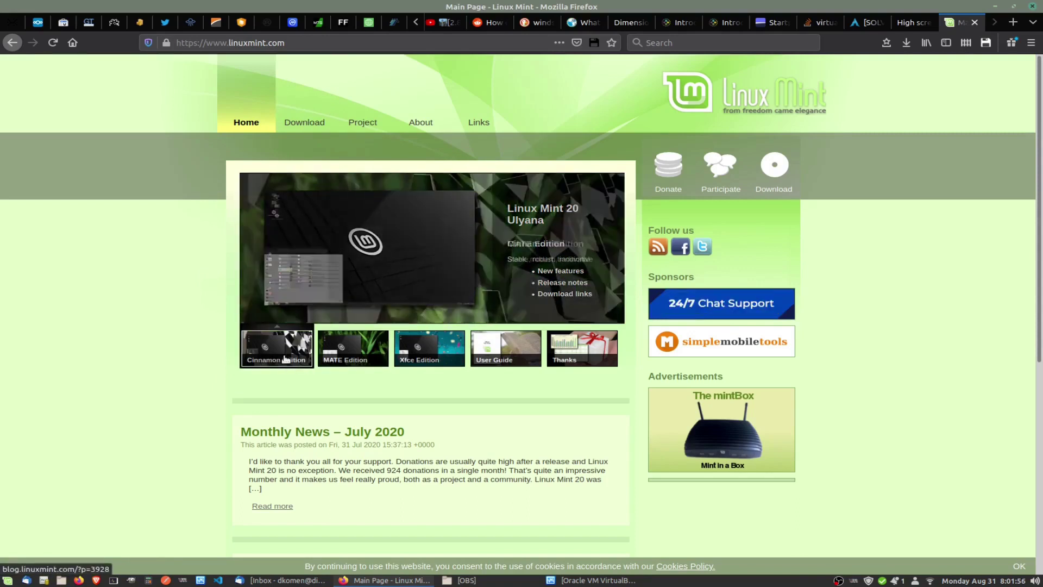
pyautogui.moveTo(336, 369)
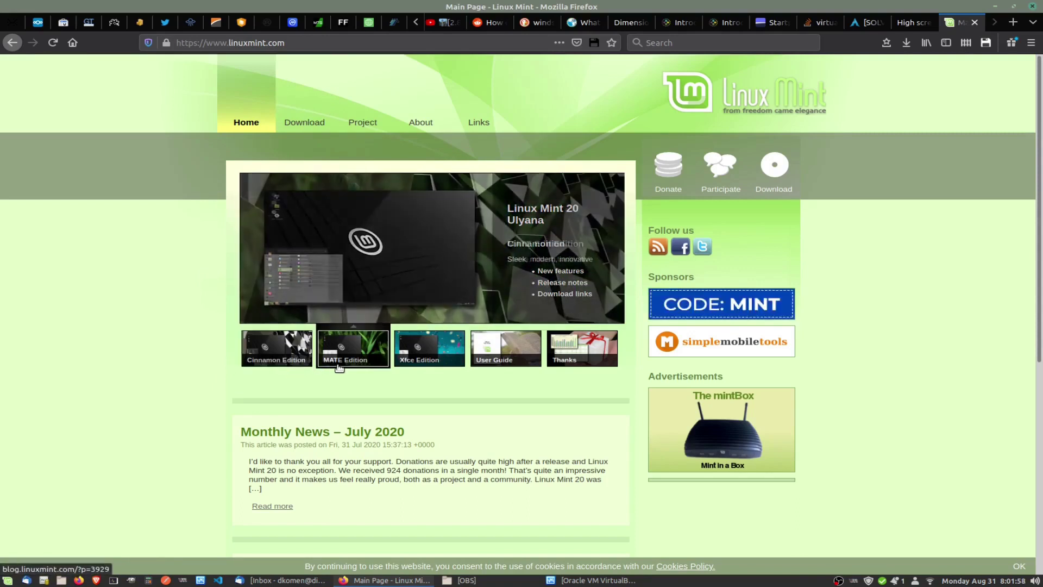
pyautogui.moveTo(420, 370)
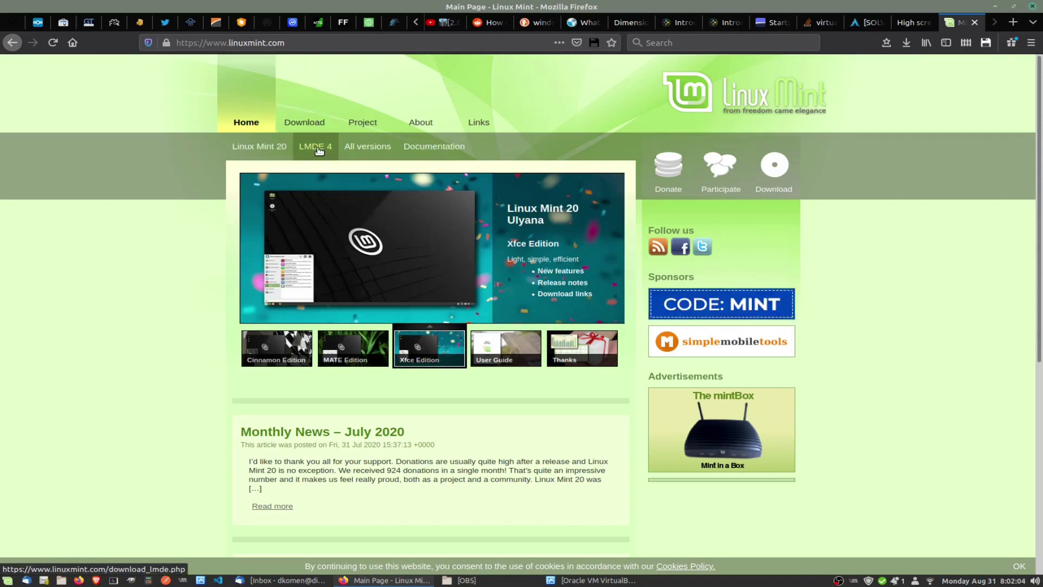
# Go to the LMDE 4 download page and open the 64-bit Cinnamon edition's mirror list.
pyautogui.click(319, 150)
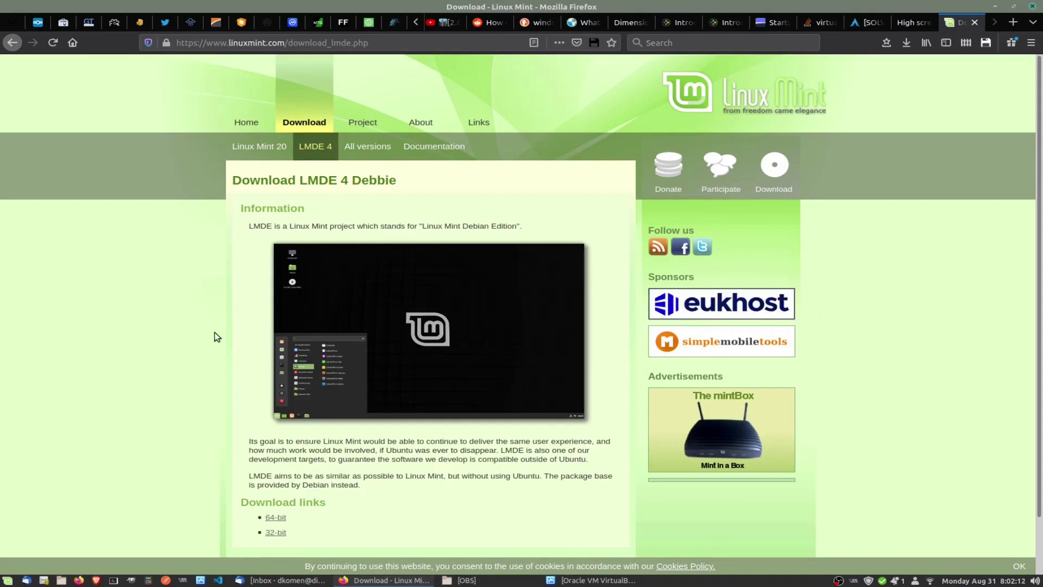
pyautogui.scroll(-1, 214, 331)
pyautogui.moveTo(249, 409); pyautogui.dragTo(564, 459)
pyautogui.click(154, 373)
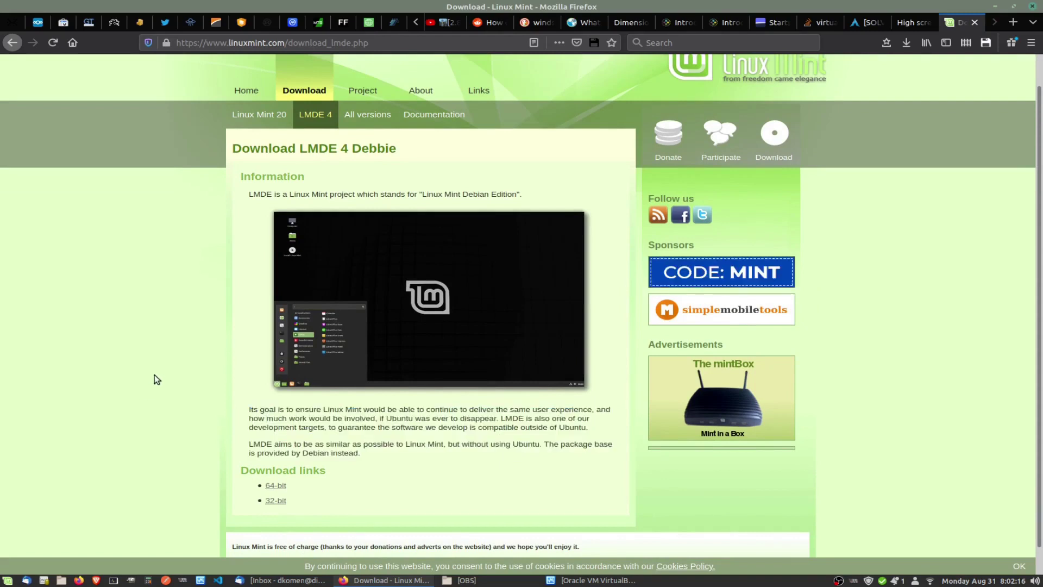
pyautogui.click(275, 486)
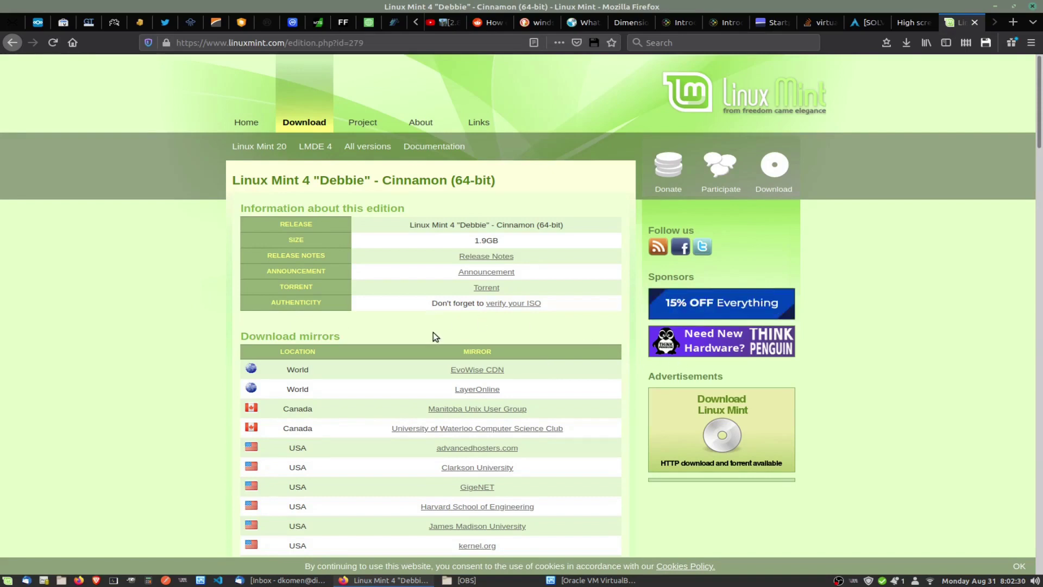
# Scroll through the LMDE 4 mirror list, then minimize Firefox to reveal the desktop.
pyautogui.scroll(-2, 390, 335)
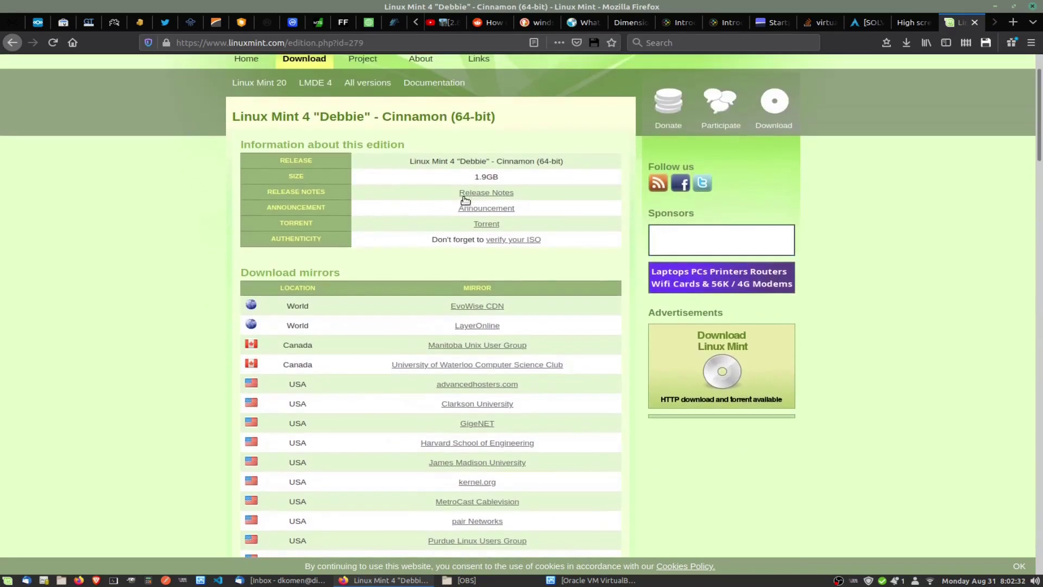
pyautogui.scroll(-10, 463, 307)
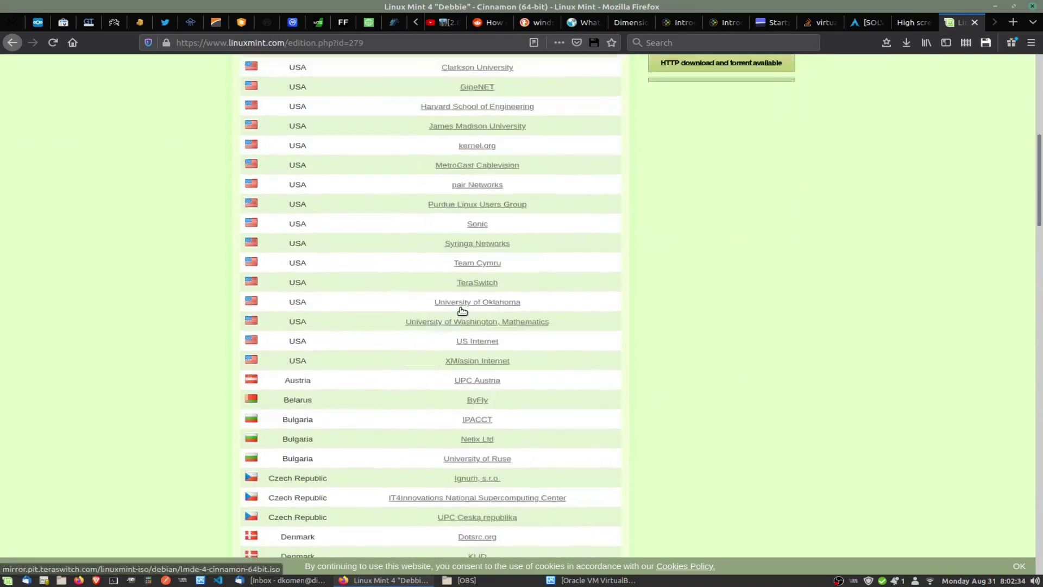
pyautogui.scroll(14, 462, 311)
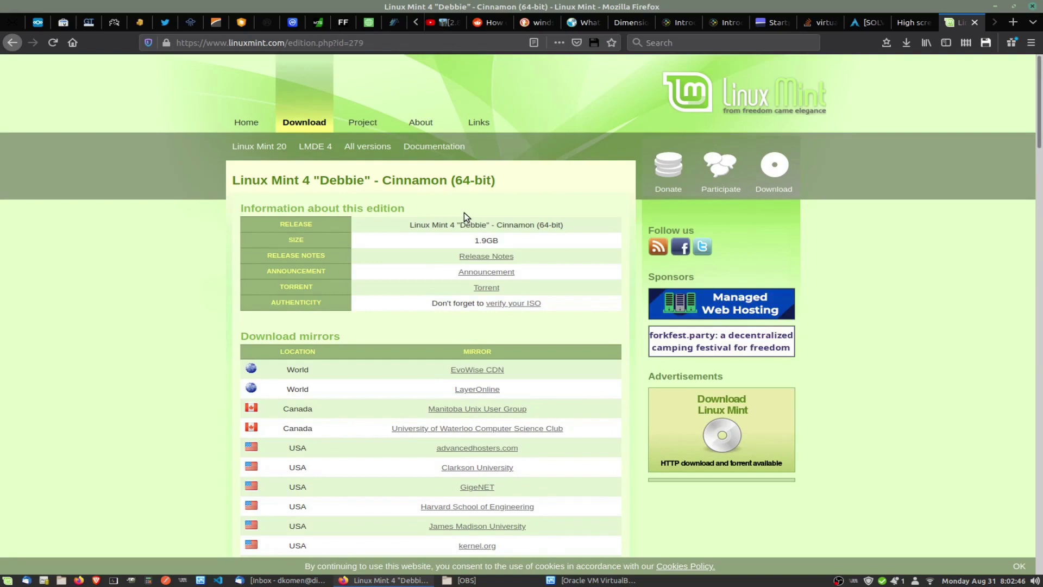
pyautogui.click(994, 7)
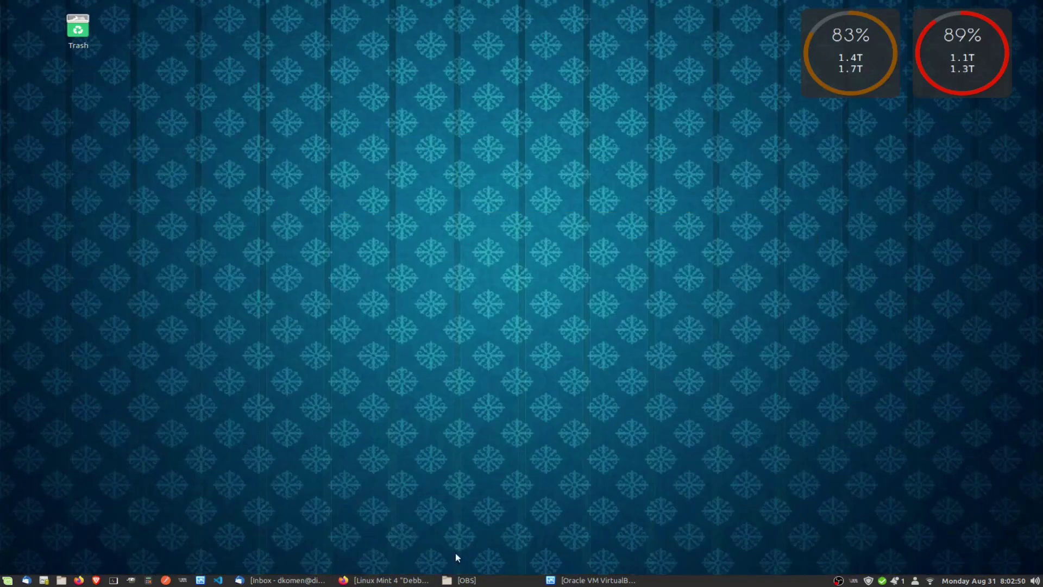
# Start a new virtual machine named LMDE4 with type Linux and version Debian (64-bit).
pyautogui.click(592, 581)
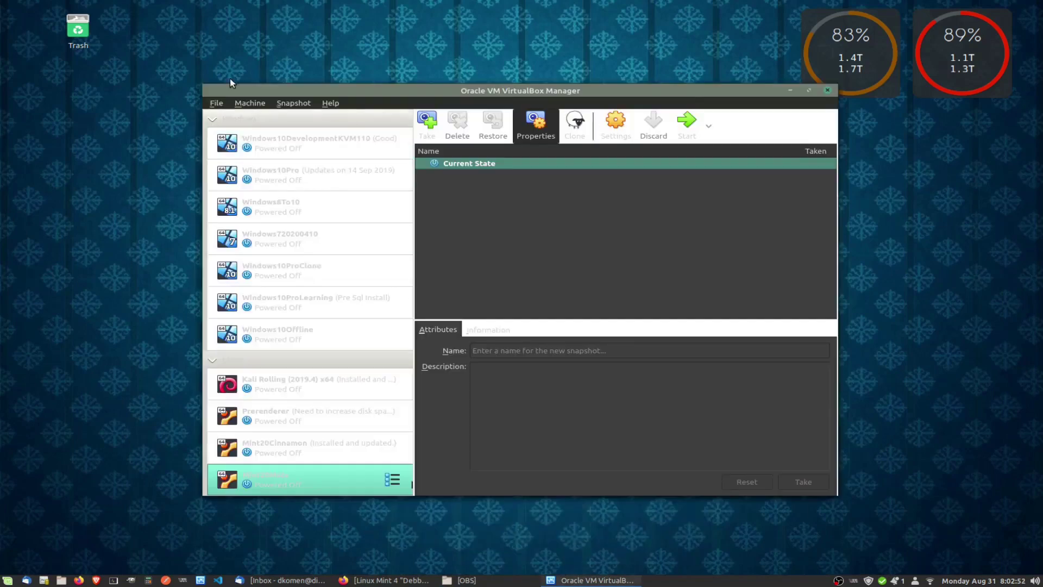
pyautogui.click(241, 103)
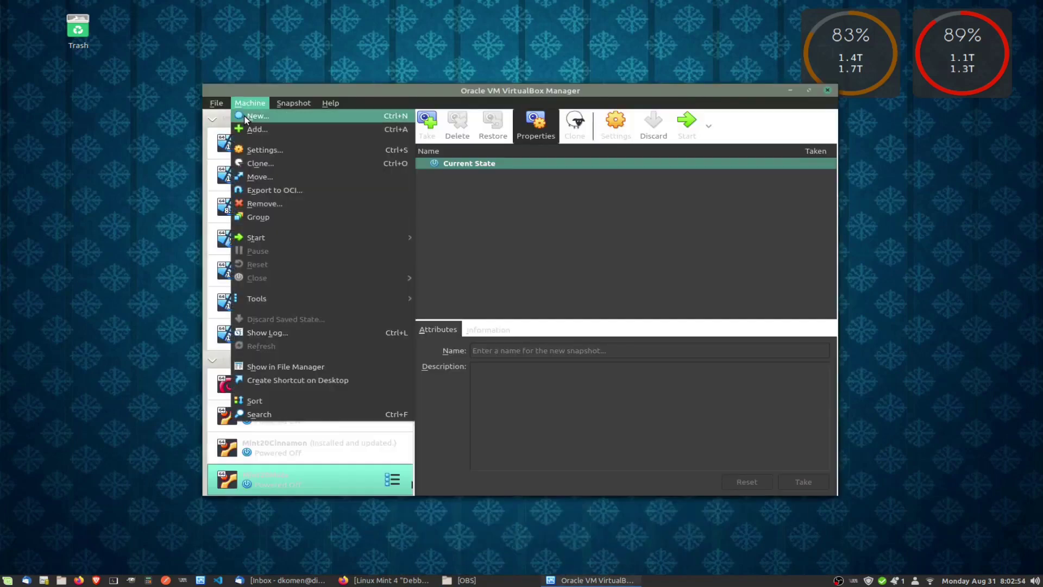
pyautogui.click(249, 116)
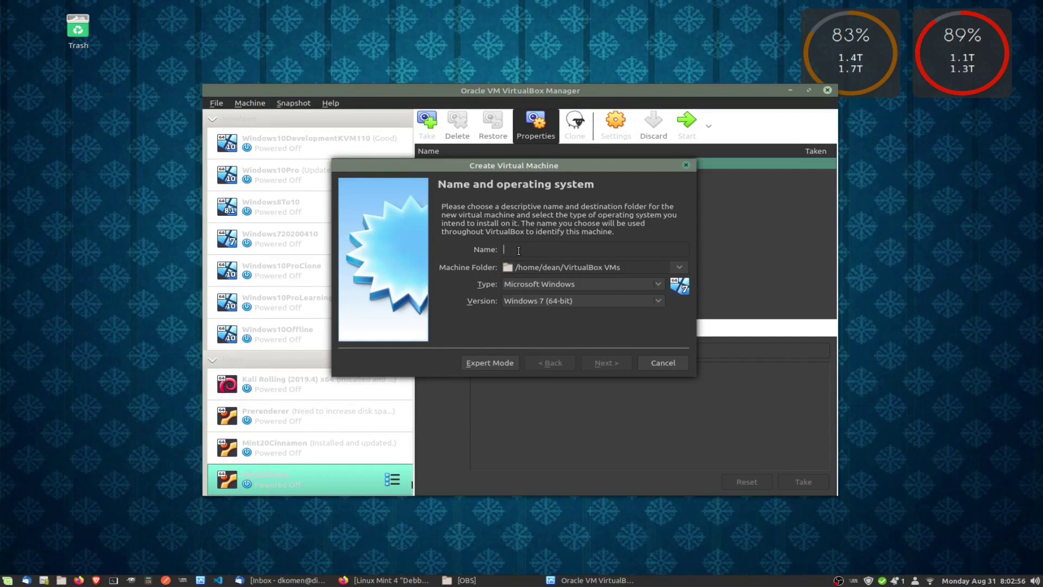
pyautogui.write('LMDE4')
pyautogui.click(528, 280)
pyautogui.click(516, 299)
pyautogui.click(520, 301)
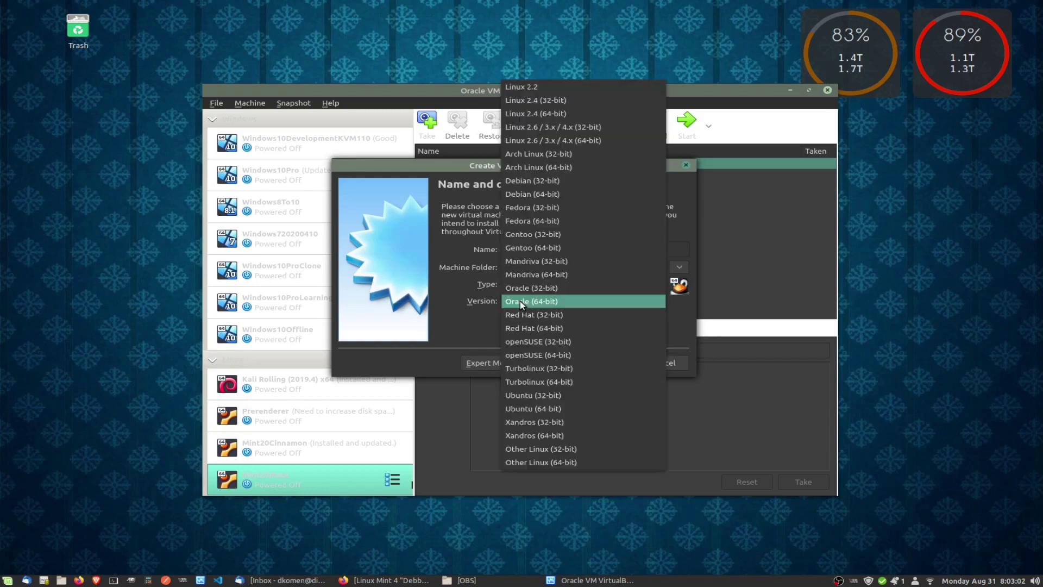
pyautogui.click(526, 193)
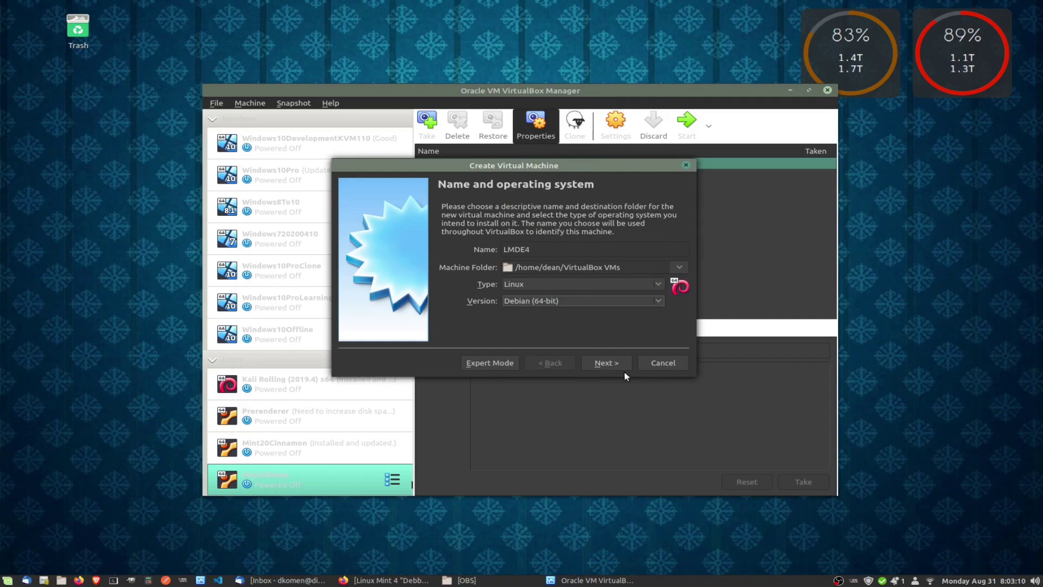
# Set the LMDE4 machine's memory size to 3500 MB.
pyautogui.click(608, 363)
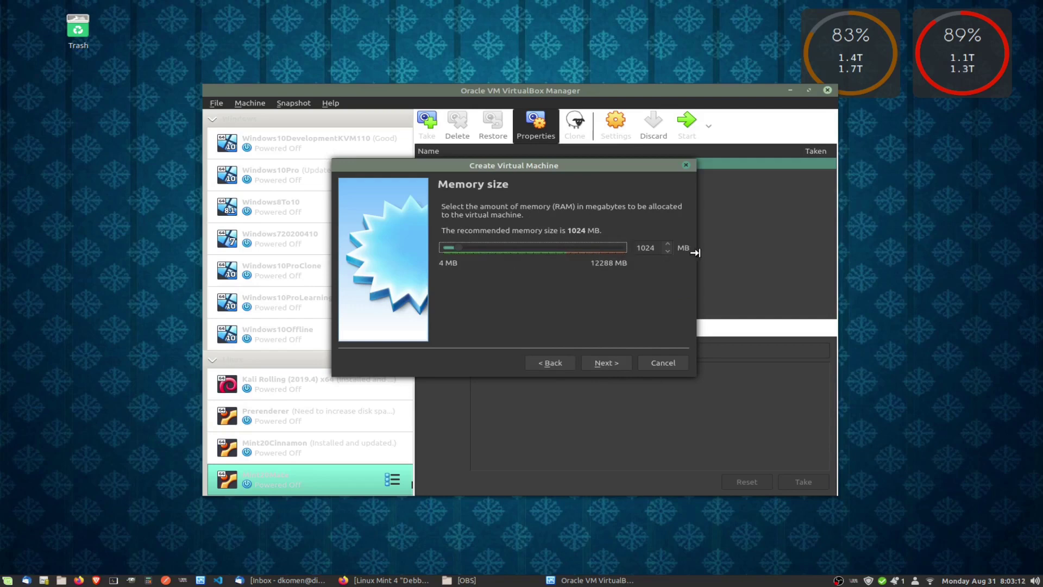
pyautogui.doubleClick(654, 248)
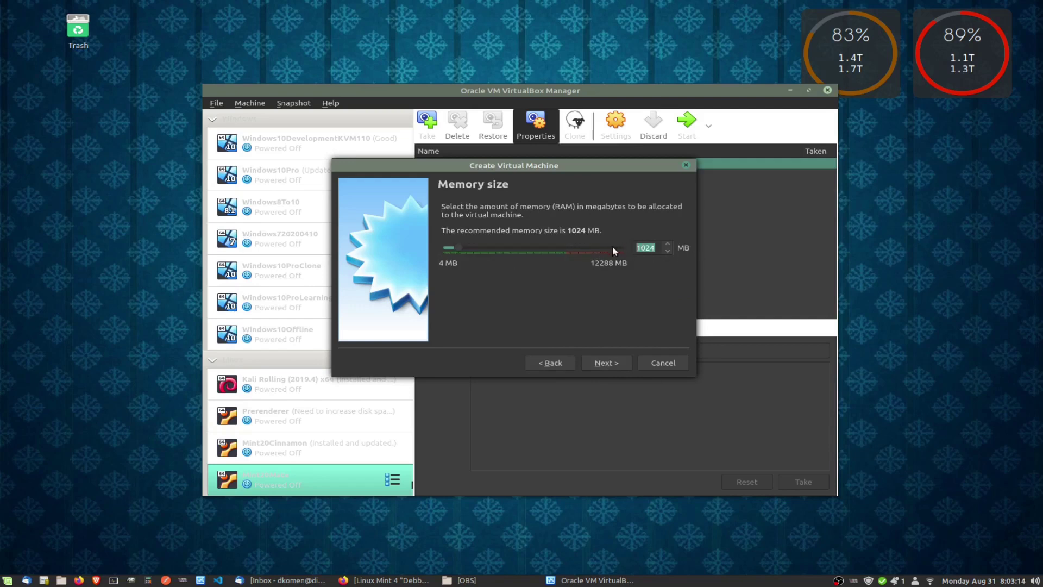
pyautogui.write('3500')
# Create a new dynamically allocated VDI hard disk sized 85 GB for LMDE4.
pyautogui.click(604, 363)
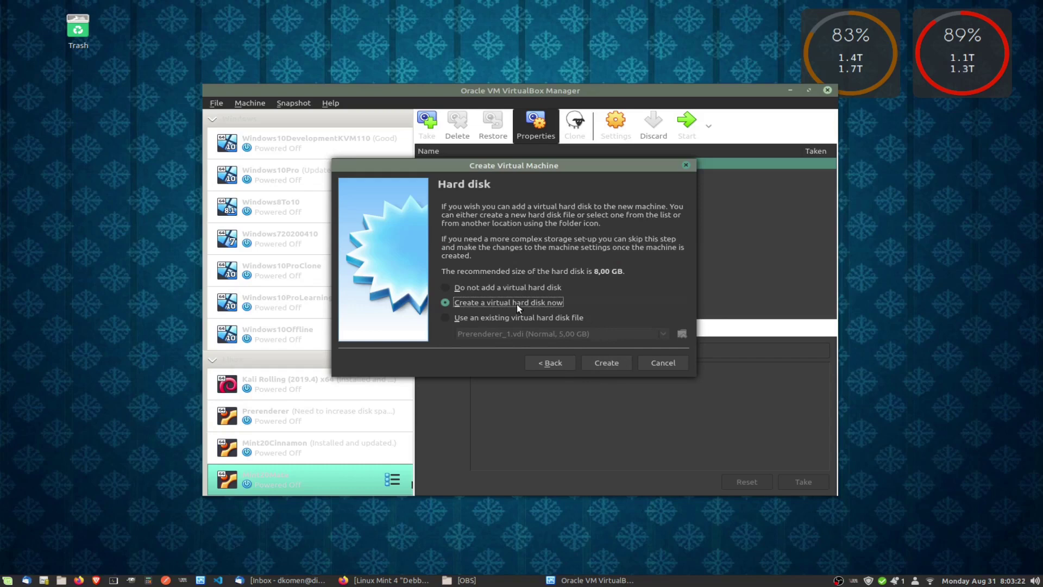
pyautogui.click(605, 363)
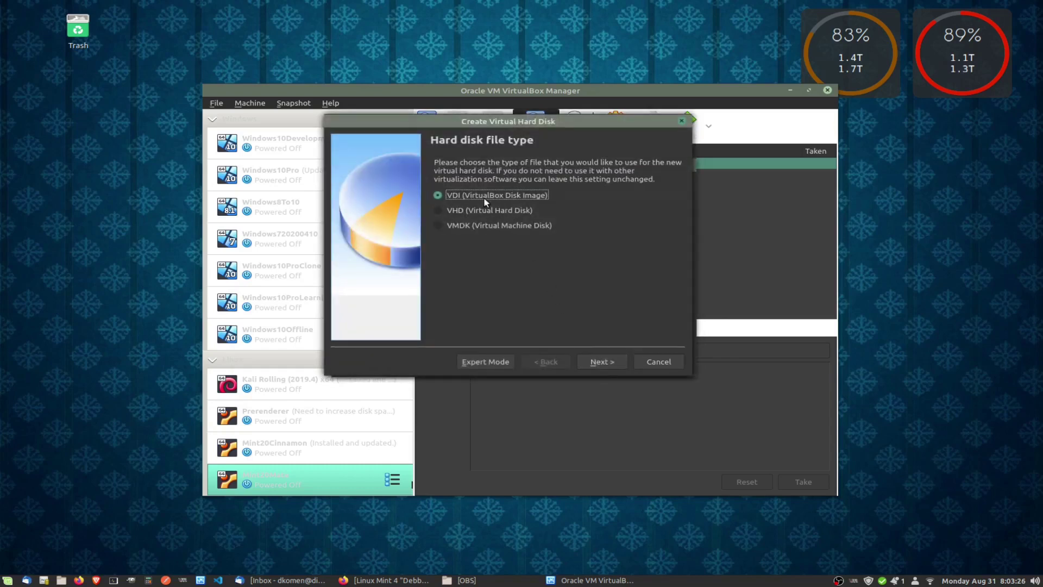
pyautogui.click(597, 362)
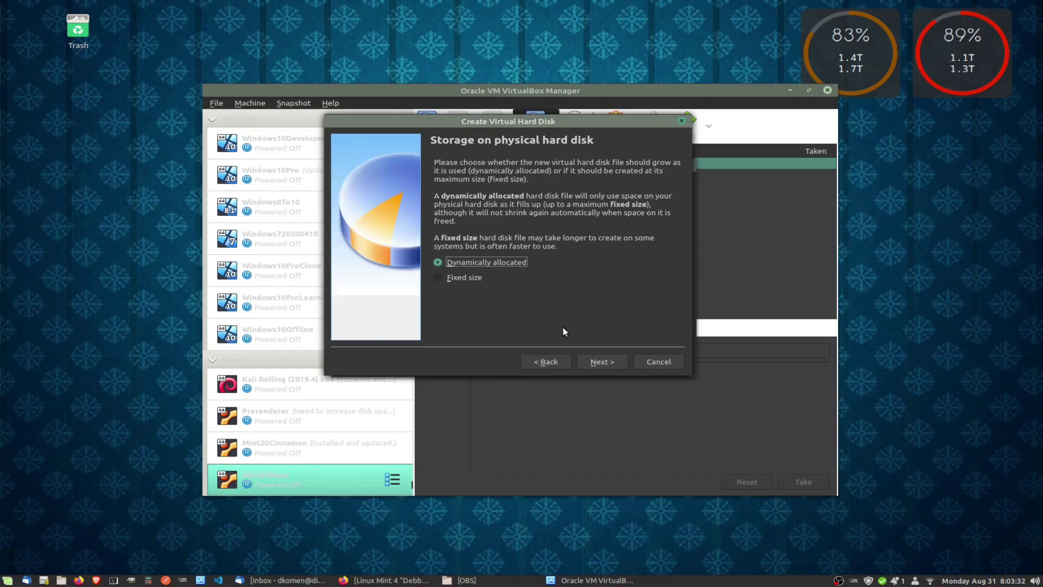
pyautogui.click(606, 362)
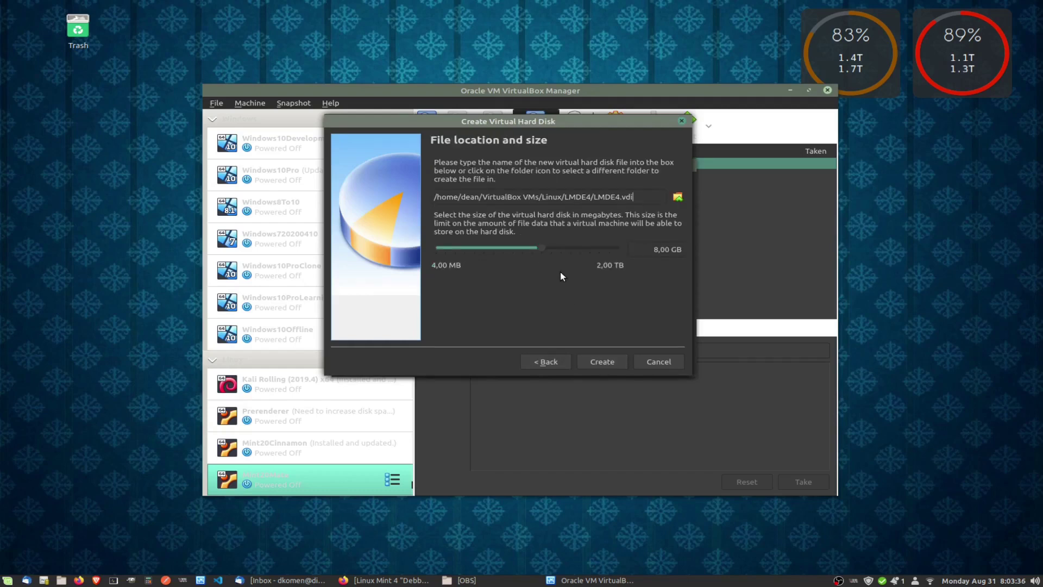
pyautogui.doubleClick(654, 249)
pyautogui.write('85')
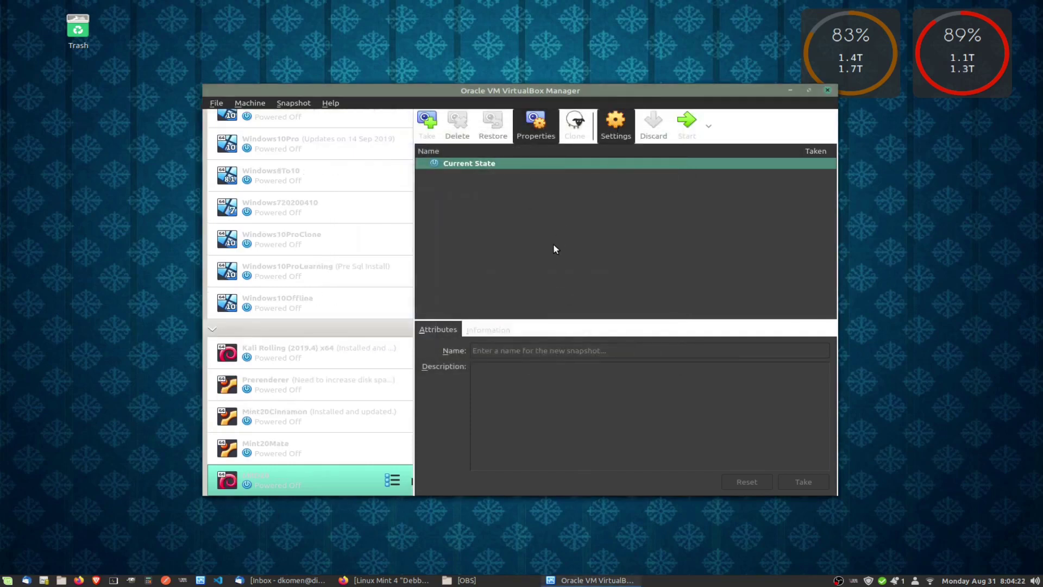
# Open LMDE4's settings and set General > Advanced Shared Clipboard to Bidirectional.
pyautogui.hotkey('ctrl', 's')
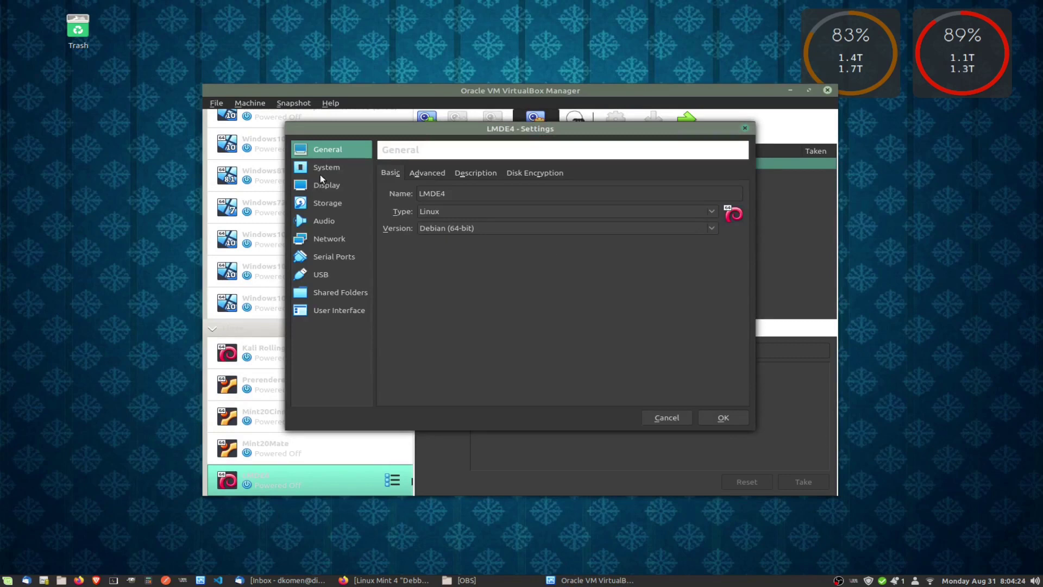
pyautogui.click(426, 173)
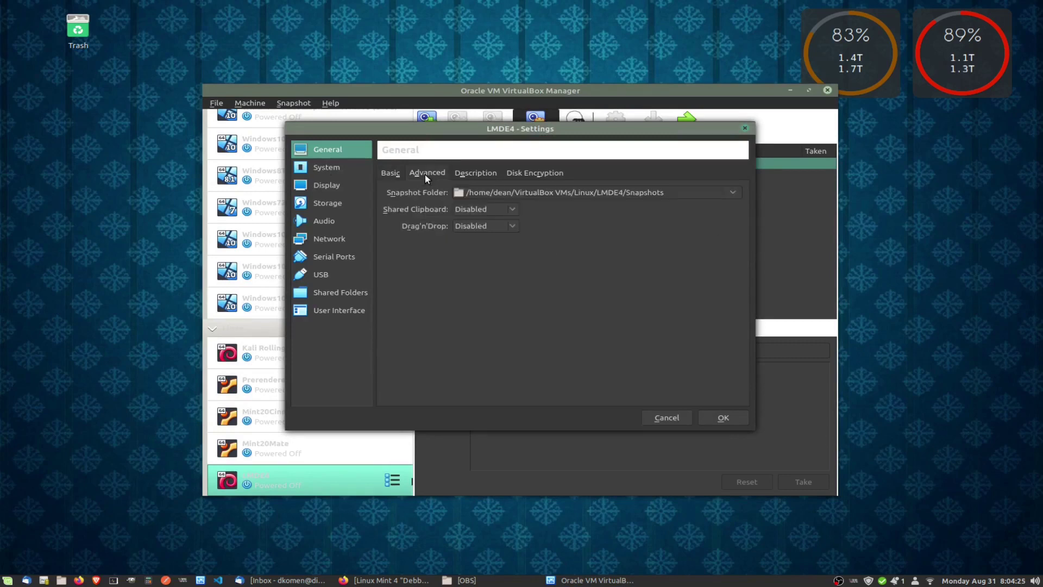
pyautogui.click(465, 206)
pyautogui.click(476, 249)
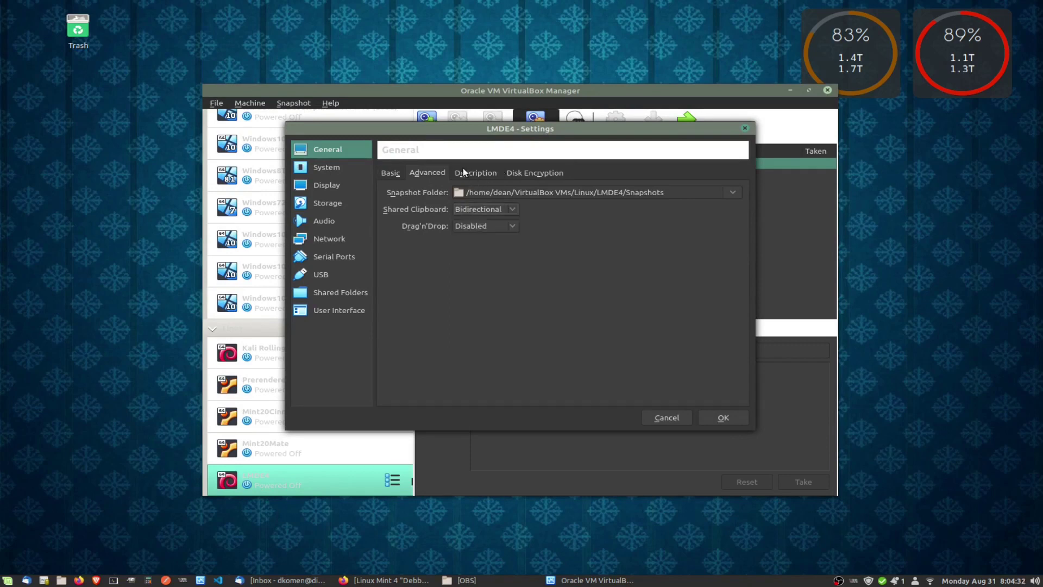
pyautogui.click(529, 171)
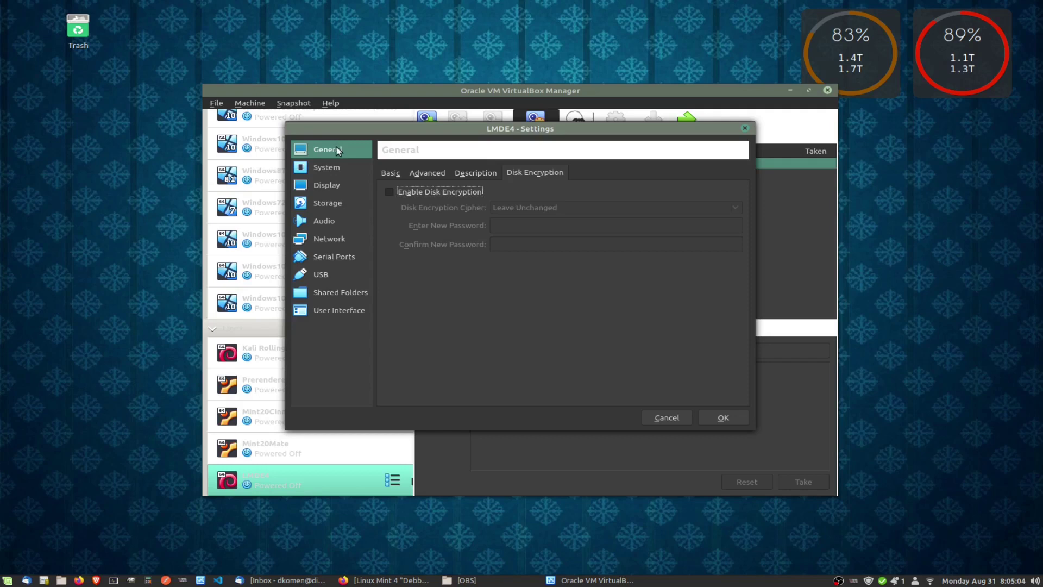
pyautogui.click(322, 168)
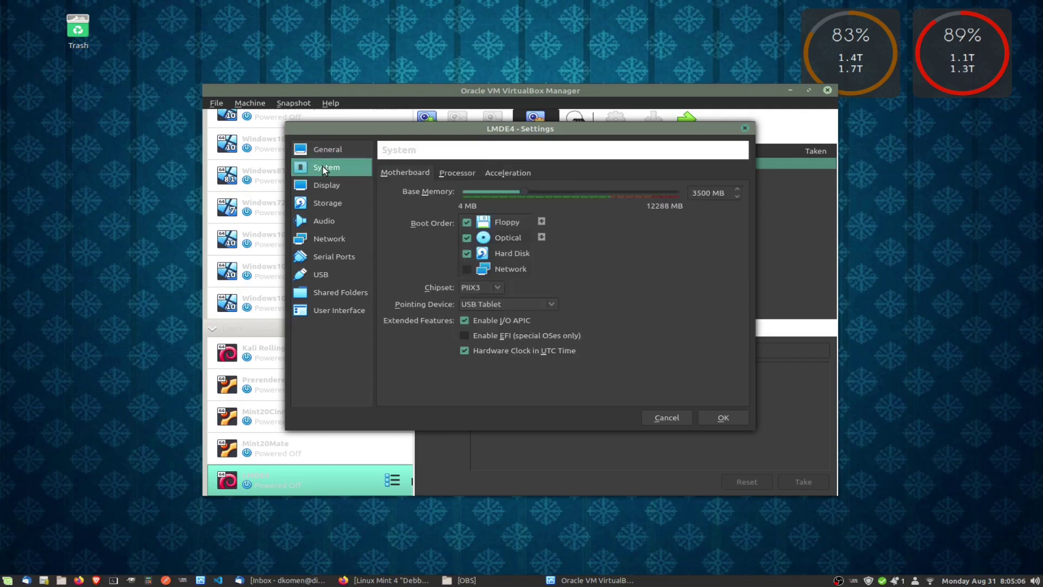
# Remove Floppy from LMDE4's boot order and give the machine 3 CPUs.
pyautogui.click(466, 223)
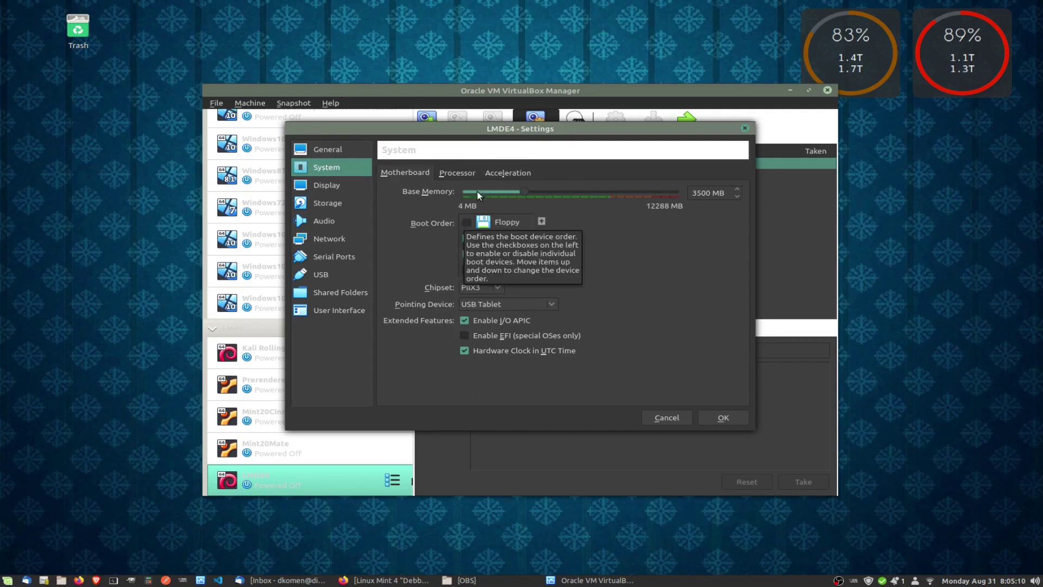
pyautogui.click(454, 172)
pyautogui.moveTo(462, 192); pyautogui.dragTo(517, 195)
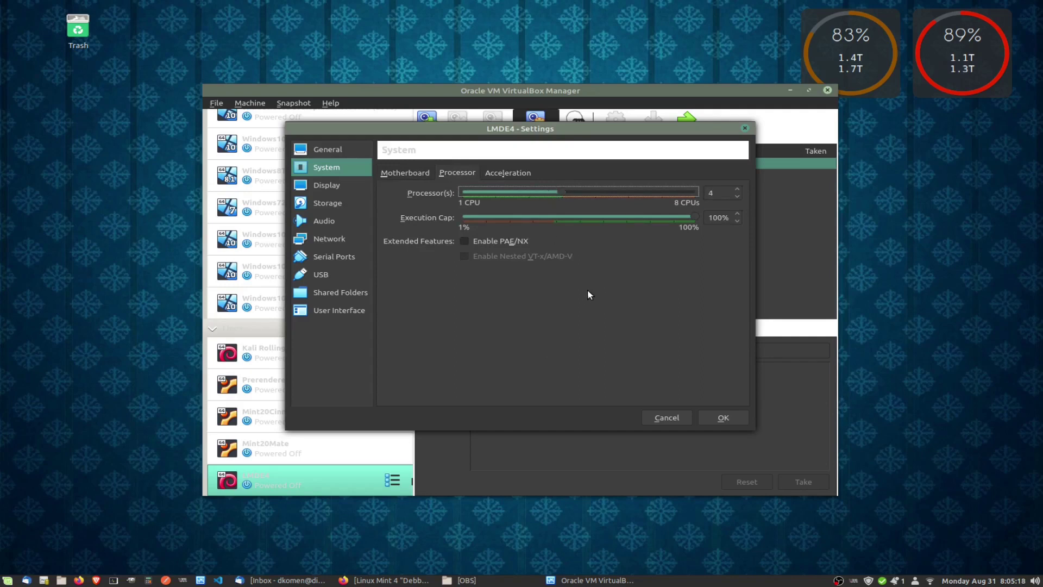
# Raise LMDE4's video memory from 16 MB to 64 MB on the Display page.
pyautogui.click(321, 185)
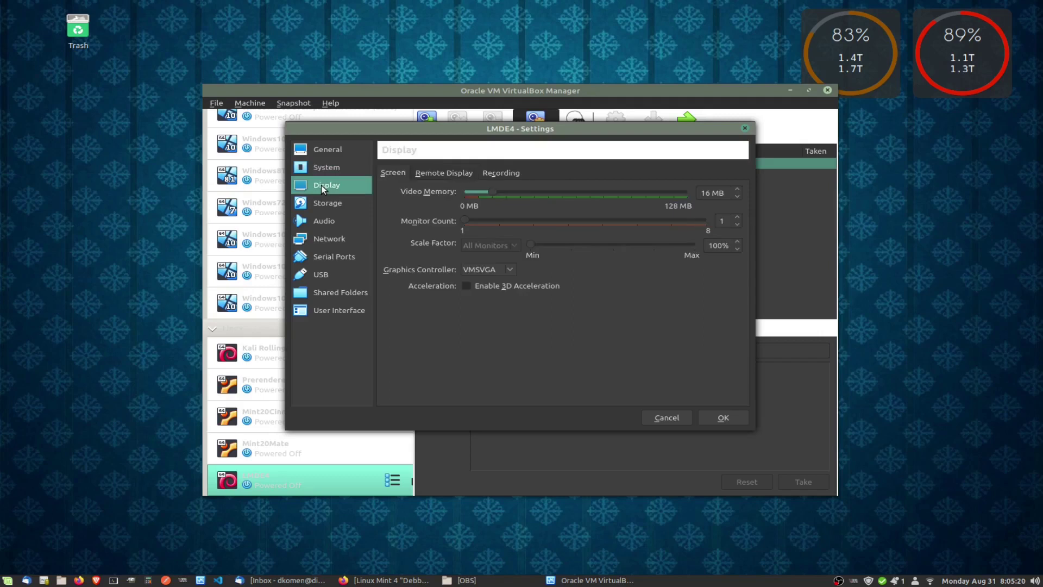
pyautogui.click(535, 193)
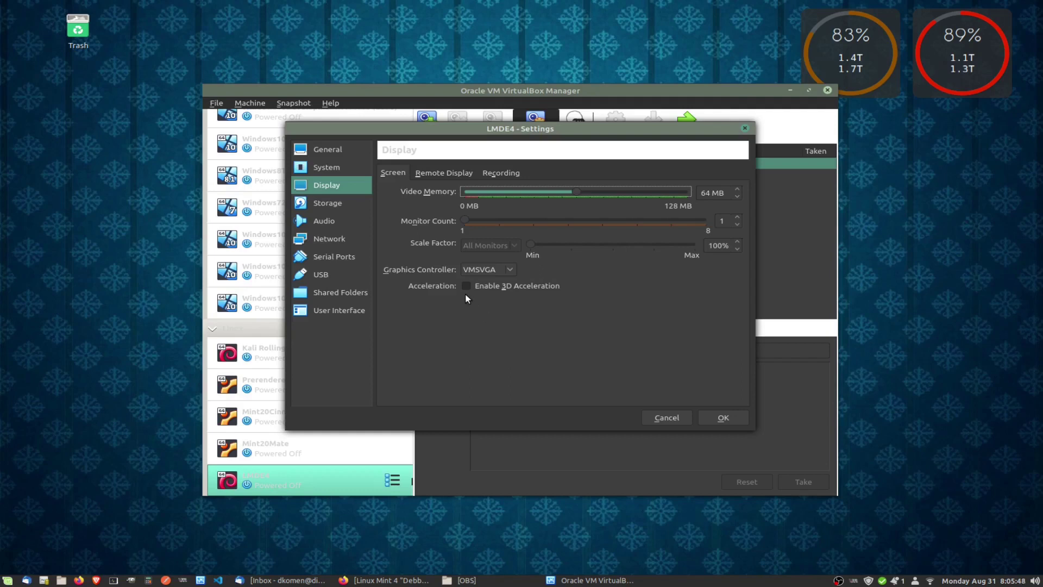
pyautogui.click(334, 204)
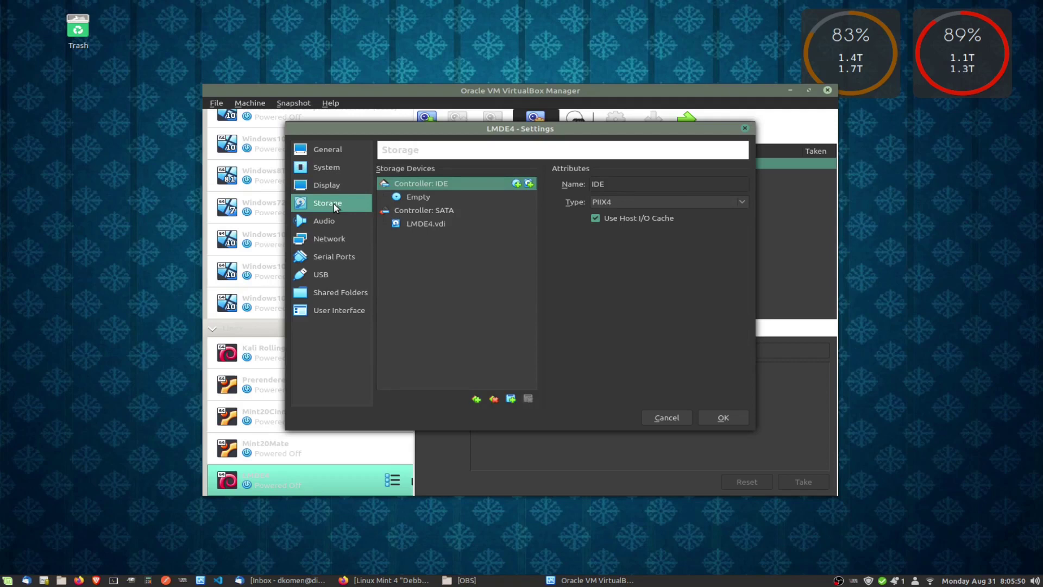
# Review storage and audio, then attach Network Adapter 1 as a Bridged Adapter on wlp8s2.
pyautogui.click(434, 211)
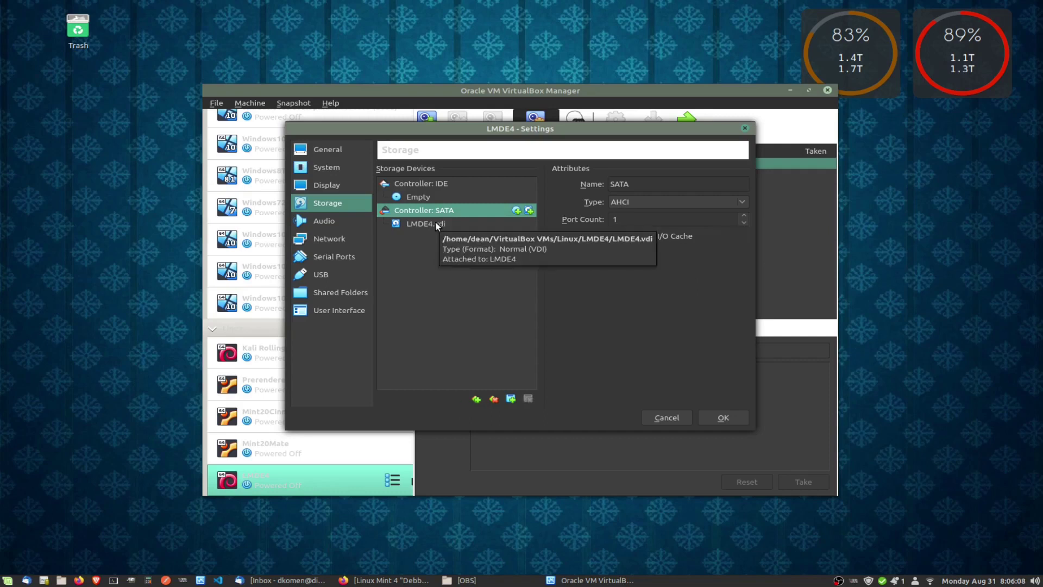
pyautogui.click(332, 222)
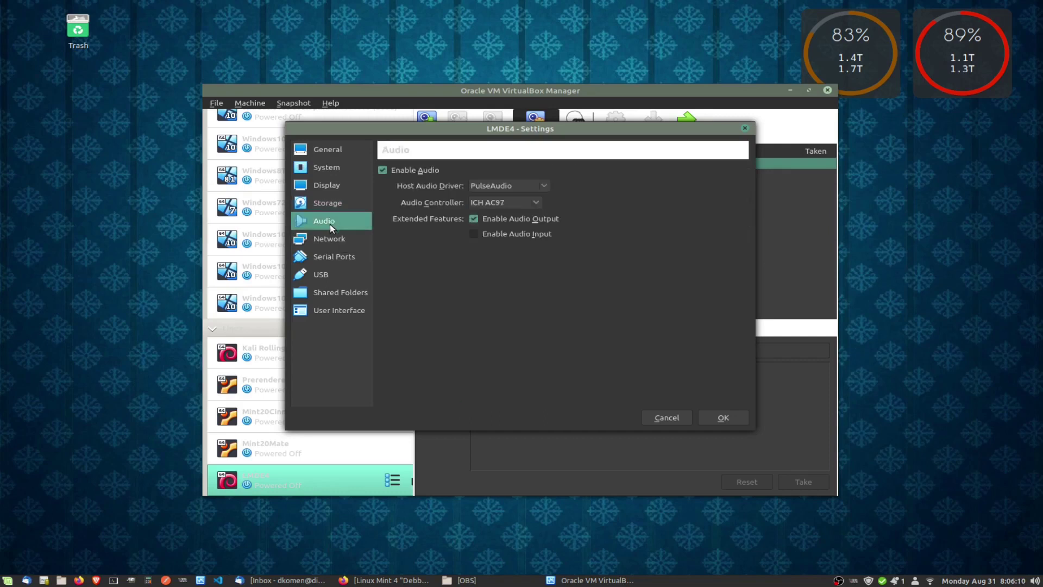
pyautogui.click(330, 242)
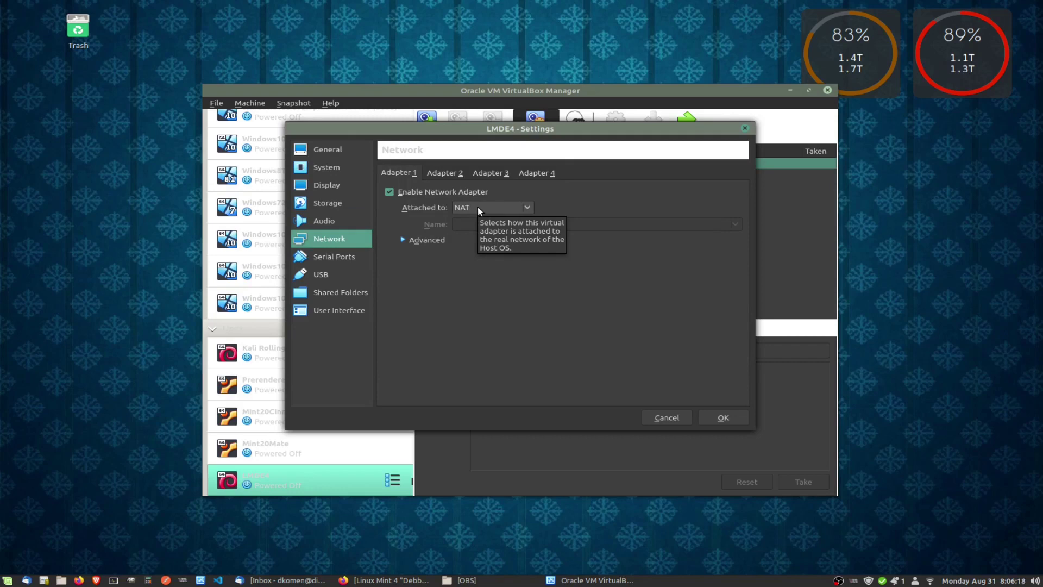
pyautogui.click(477, 207)
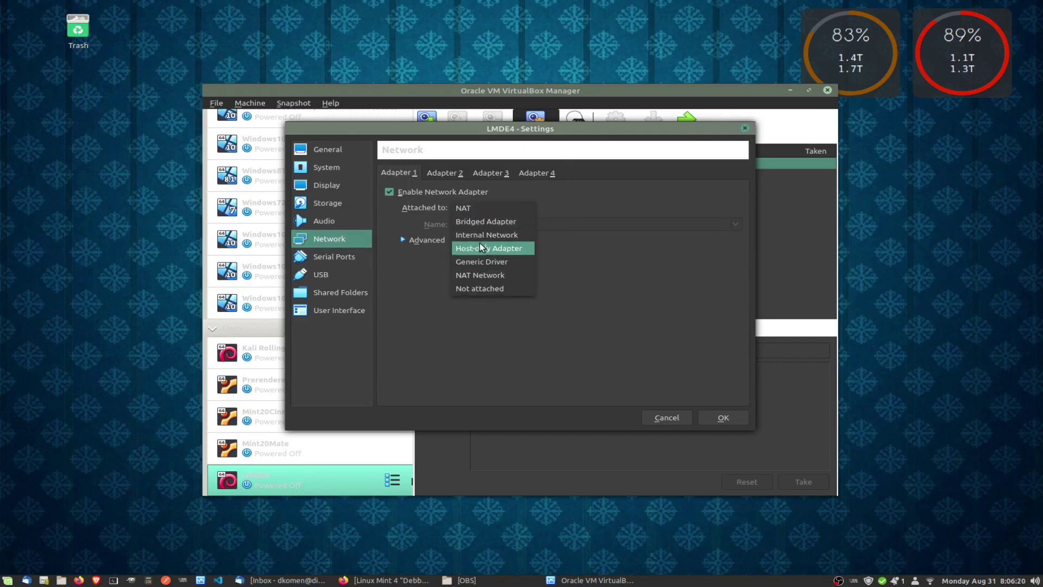
pyautogui.click(485, 222)
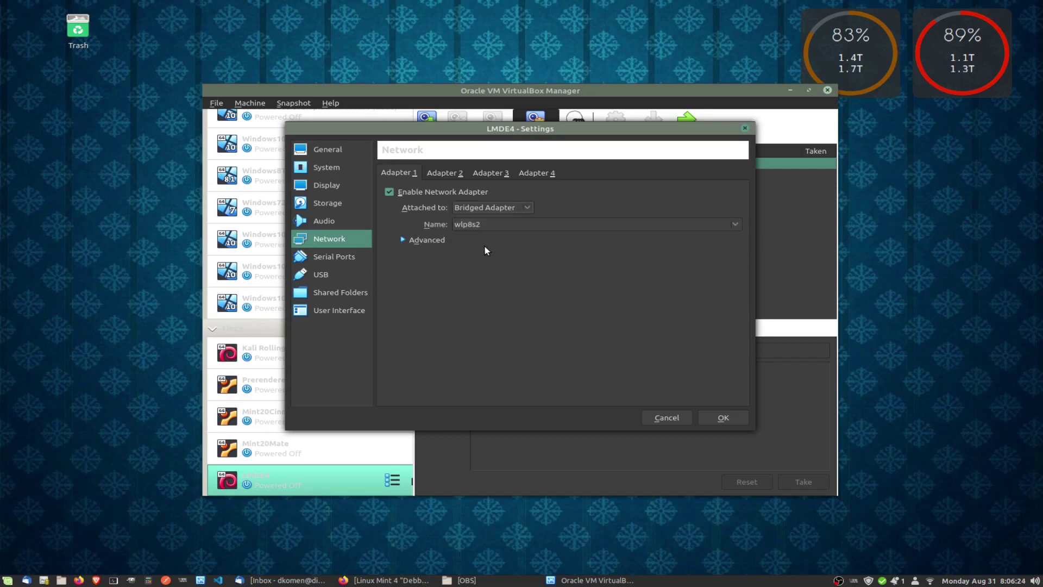
# Check the serial ports and USB 2.0 settings, then save the LMDE4 settings.
pyautogui.click(347, 256)
pyautogui.click(328, 275)
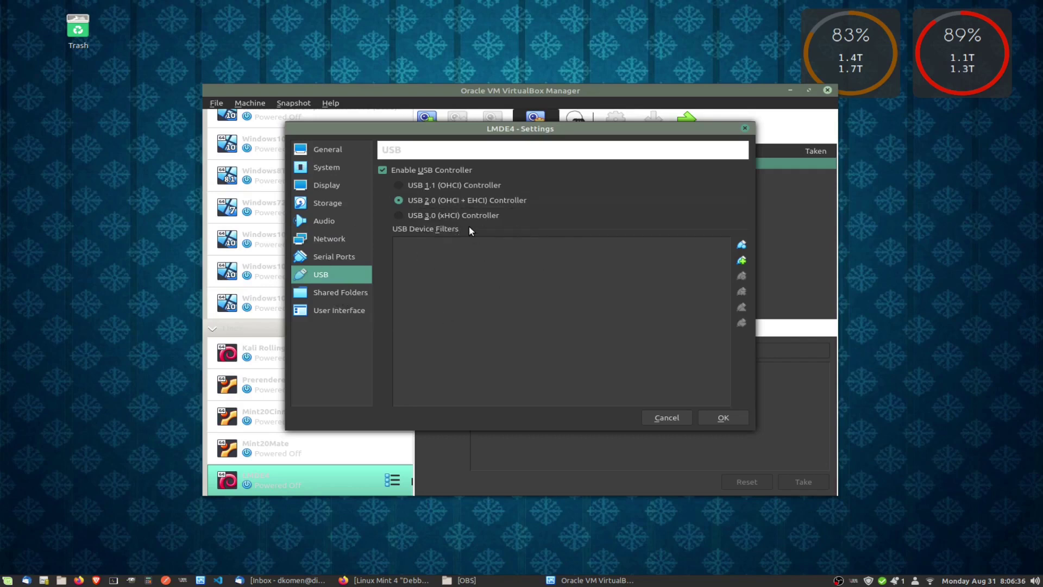
pyautogui.click(722, 417)
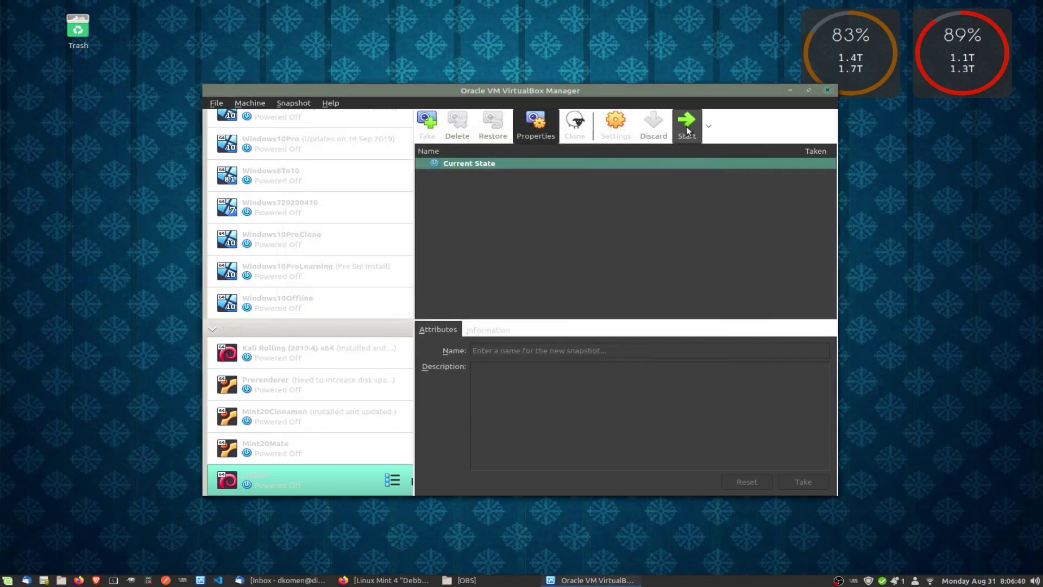
# Start LMDE4 using lmde-4-cinnamon-64bit.iso from Downloads as the start-up disk.
pyautogui.click(687, 126)
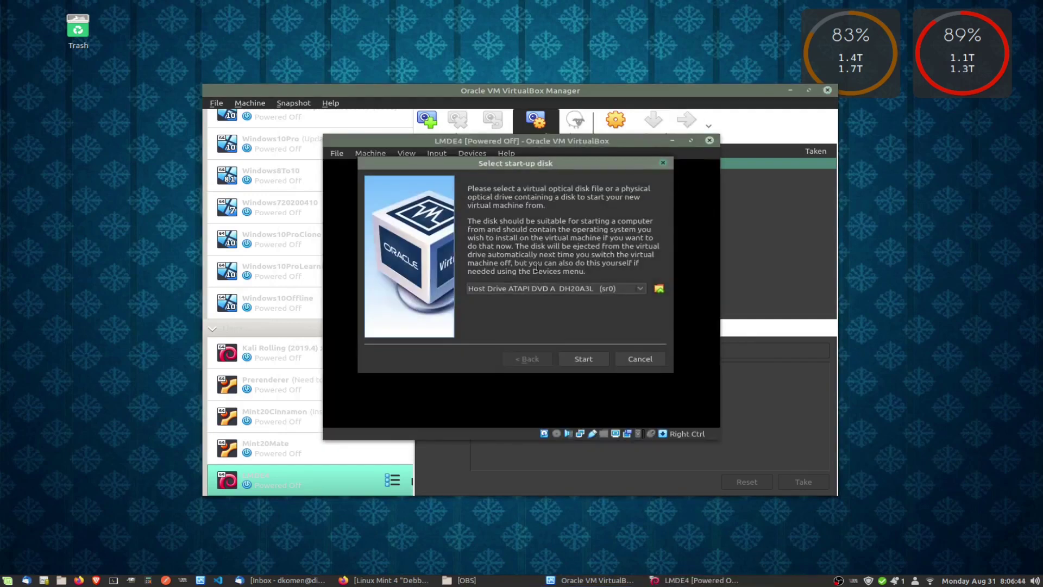
pyautogui.click(643, 289)
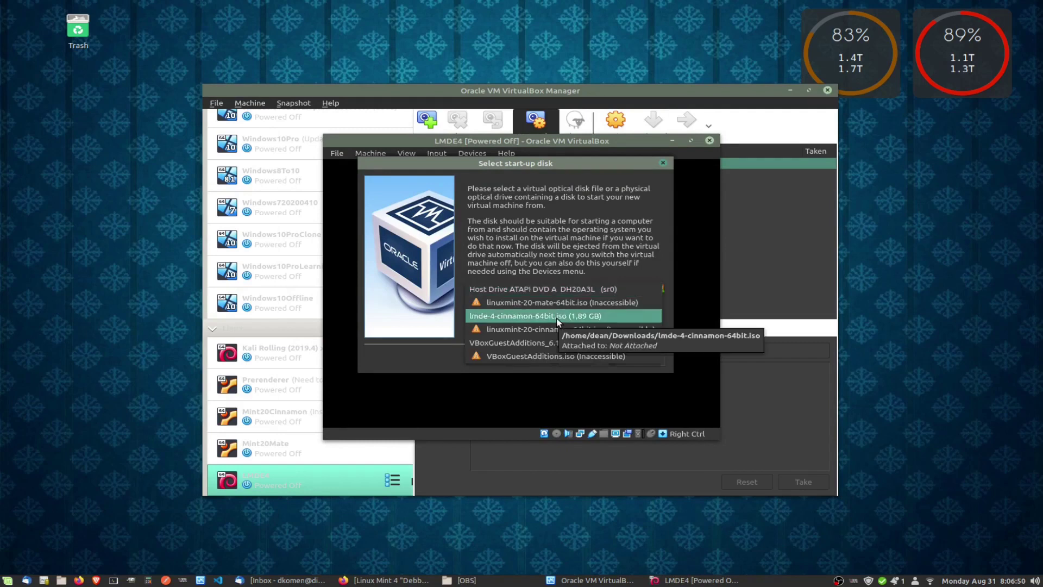
pyautogui.click(569, 268)
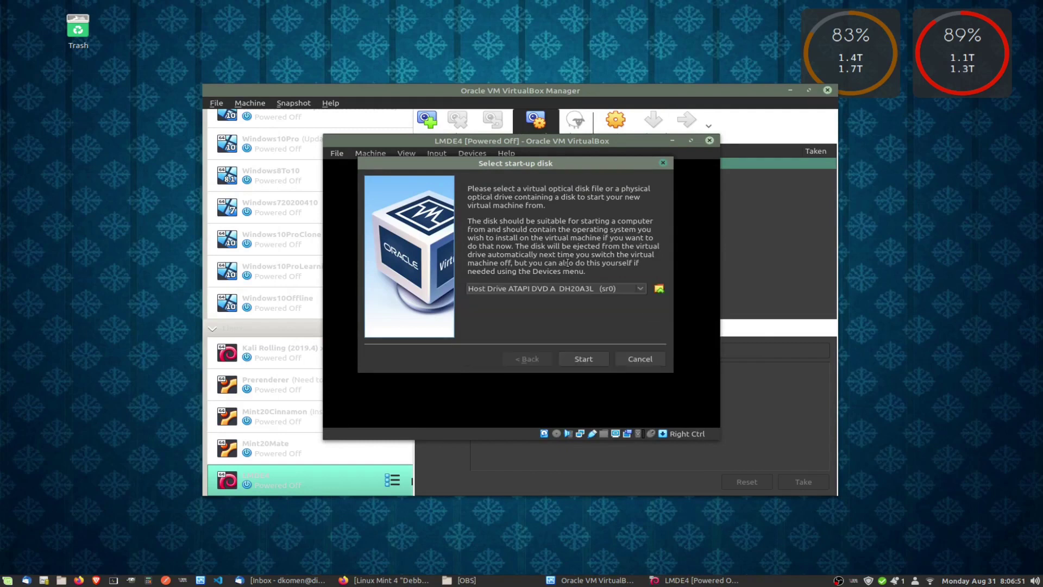
pyautogui.click(658, 289)
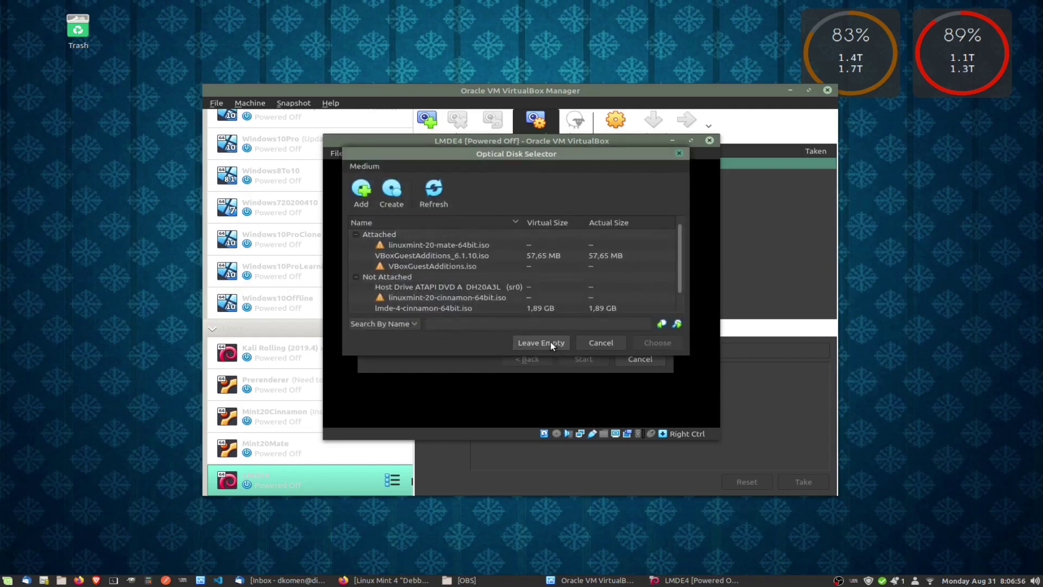
pyautogui.click(365, 189)
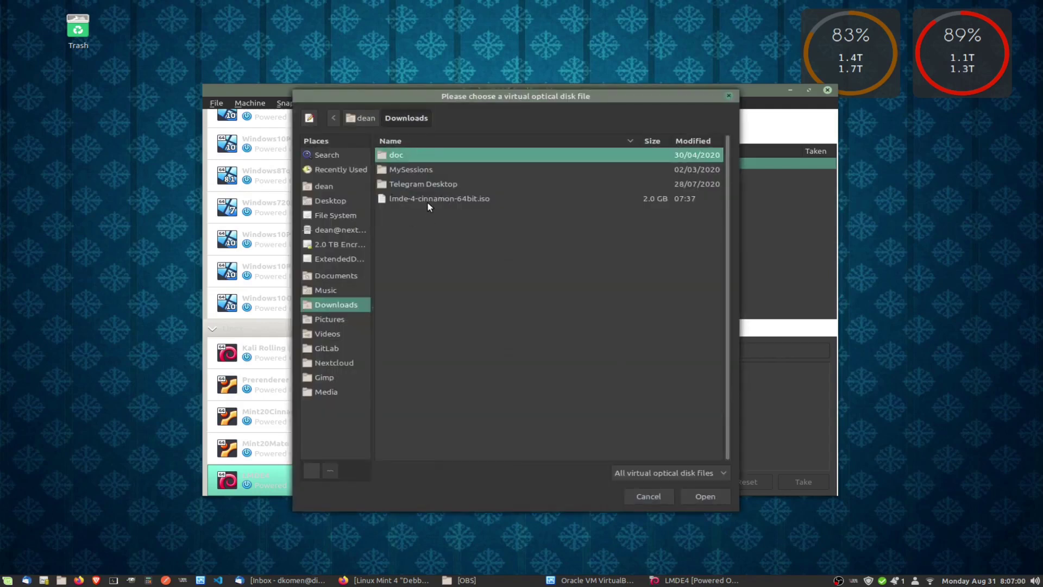
pyautogui.click(410, 199)
pyautogui.press('Return')
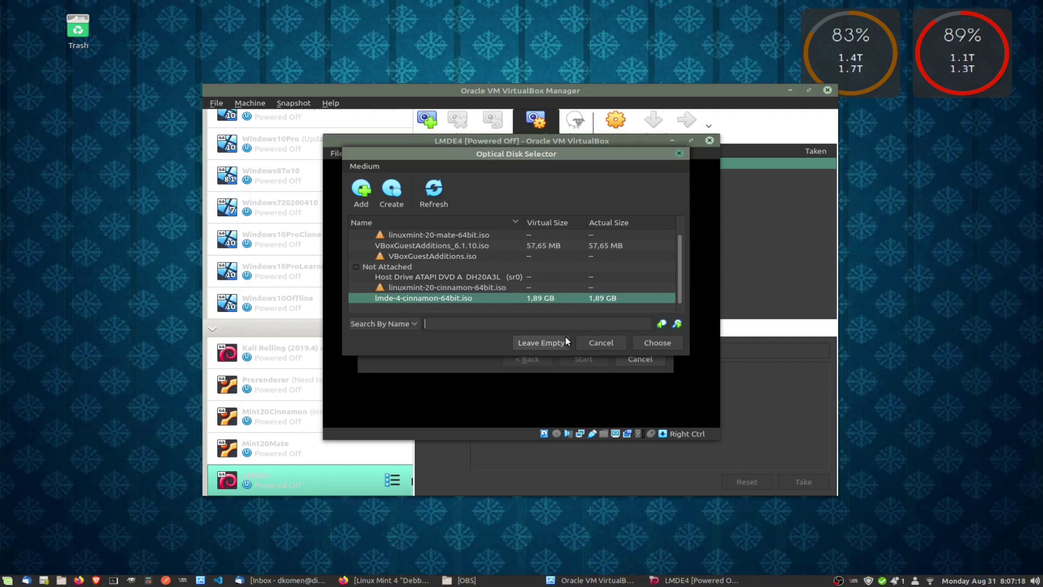
pyautogui.click(646, 342)
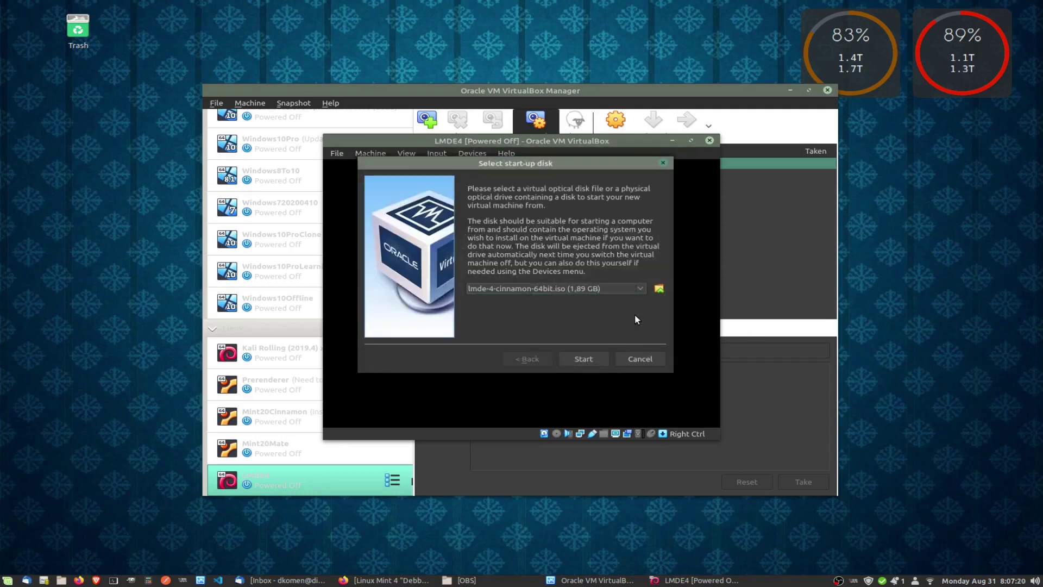
pyautogui.click(583, 359)
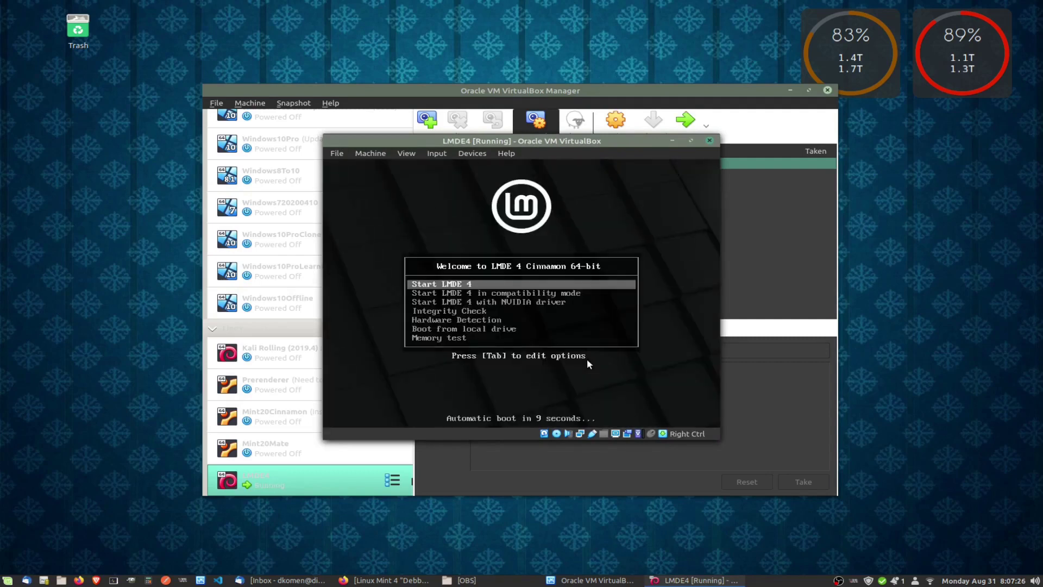
# Browse the boot menu entries, including the NVIDIA option, then boot the plain Start LMDE 4 entry.
pyautogui.press('Down')
pyautogui.press('Down')
pyautogui.press('Down')
pyautogui.press('Up')
pyautogui.press('Up')
pyautogui.press('Up')
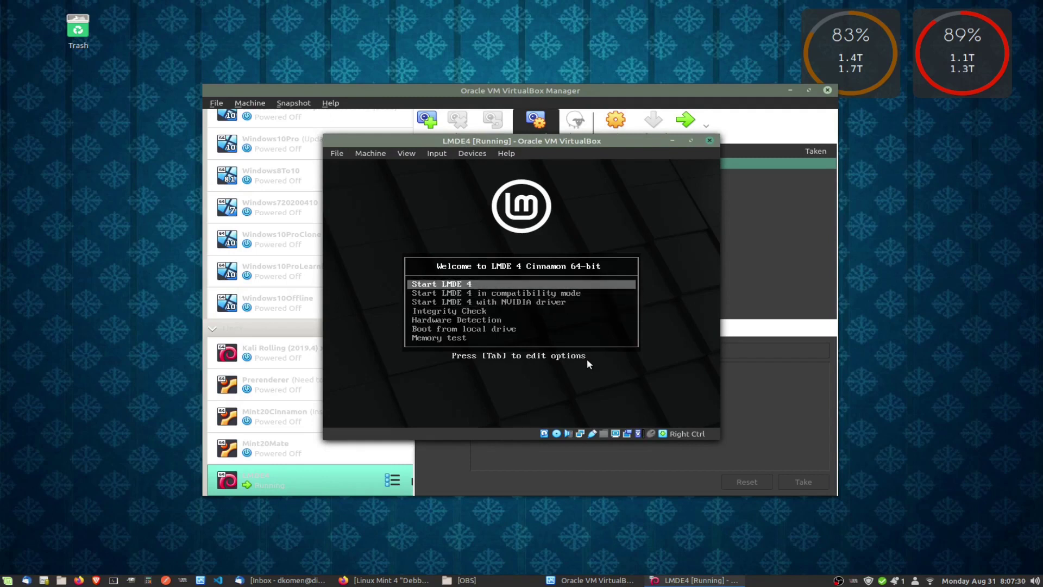
pyautogui.press('Down')
pyautogui.press('Down')
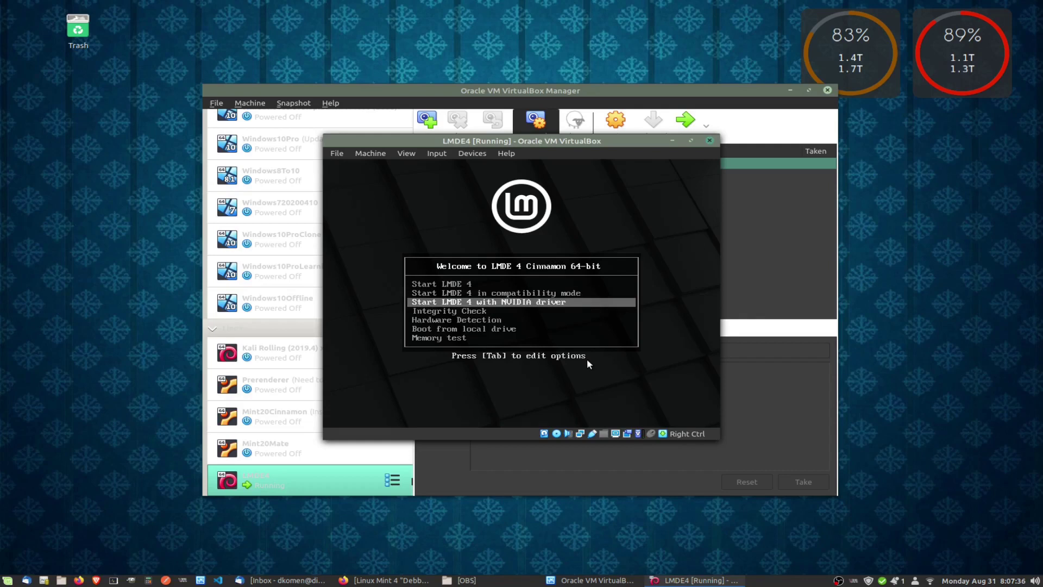
pyautogui.press('Up')
pyautogui.press('Up')
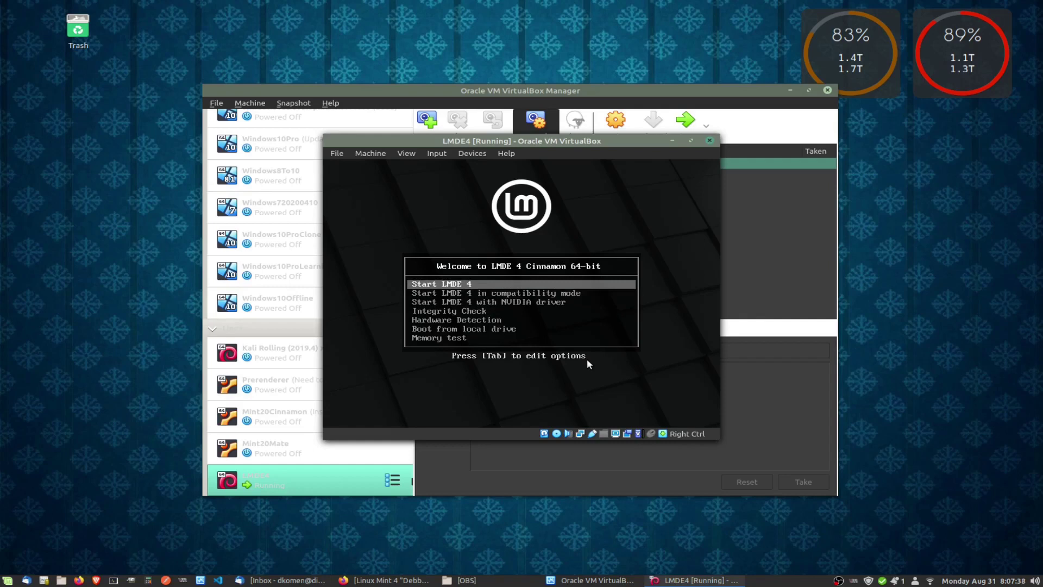
pyautogui.press('Down')
pyautogui.press('Down')
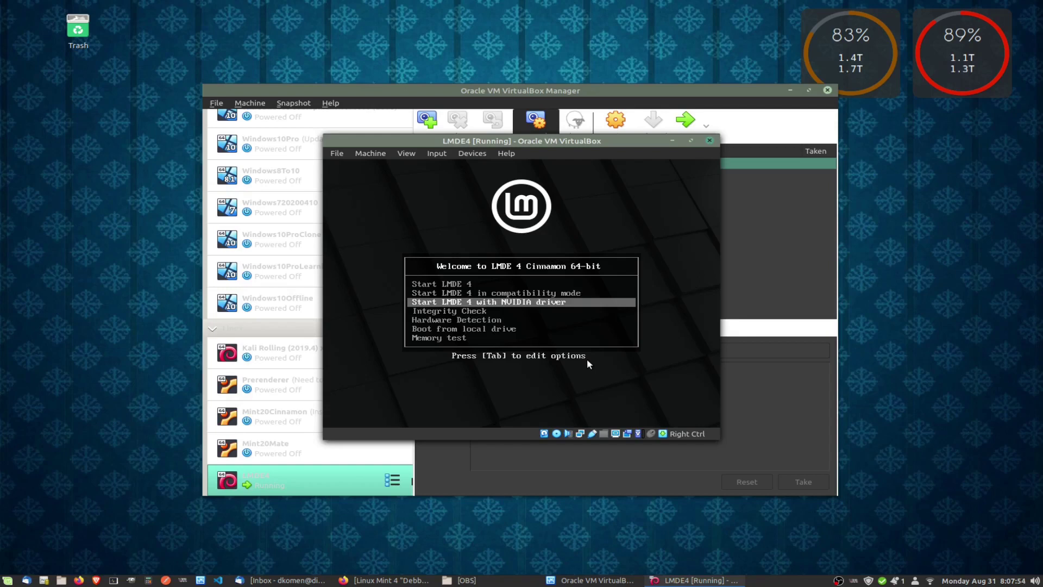
pyautogui.press('Up')
pyautogui.press('Up')
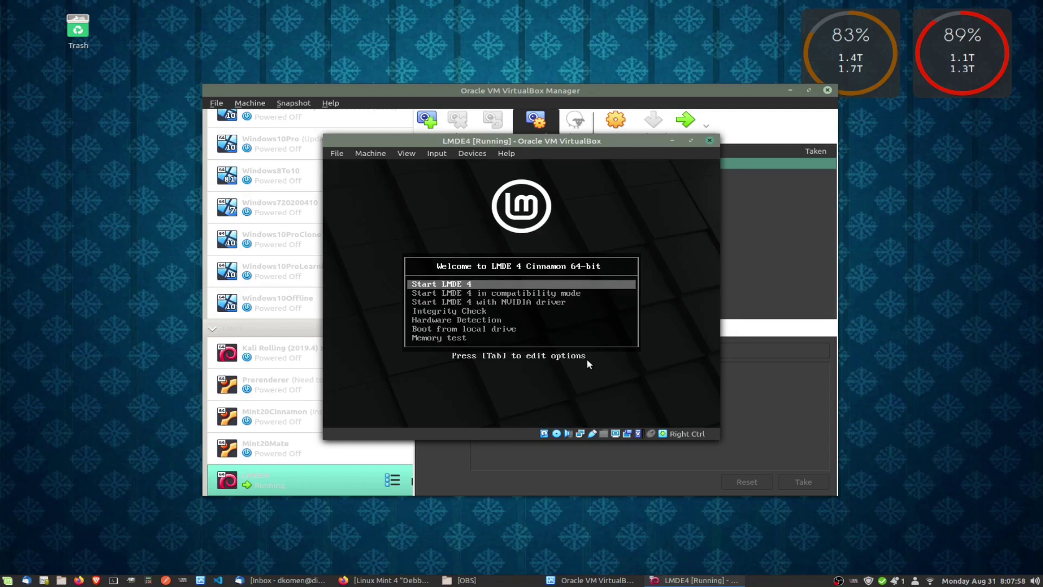
pyautogui.press('Return')
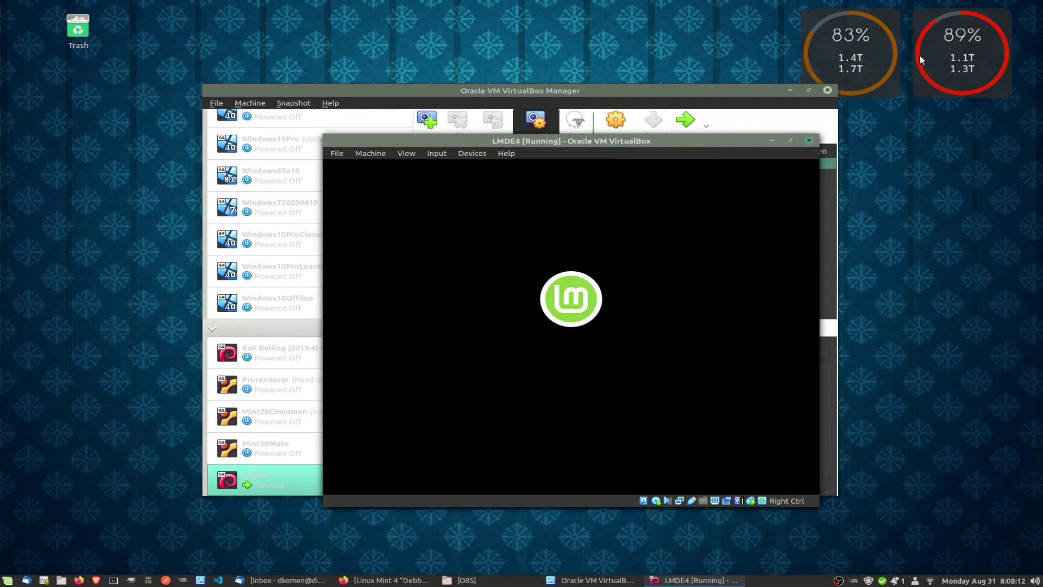
# Minimize the VirtualBox Manager and drag the LMDE4 VM window up and to the left.
pyautogui.click(790, 89)
pyautogui.moveTo(607, 140); pyautogui.dragTo(572, 96)
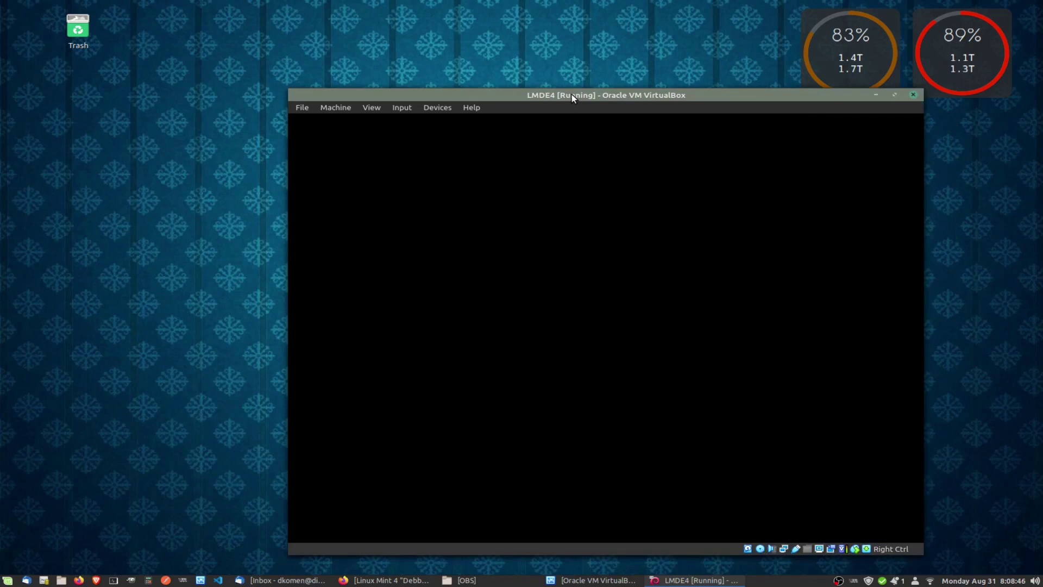
pyautogui.moveTo(571, 95); pyautogui.dragTo(481, 62)
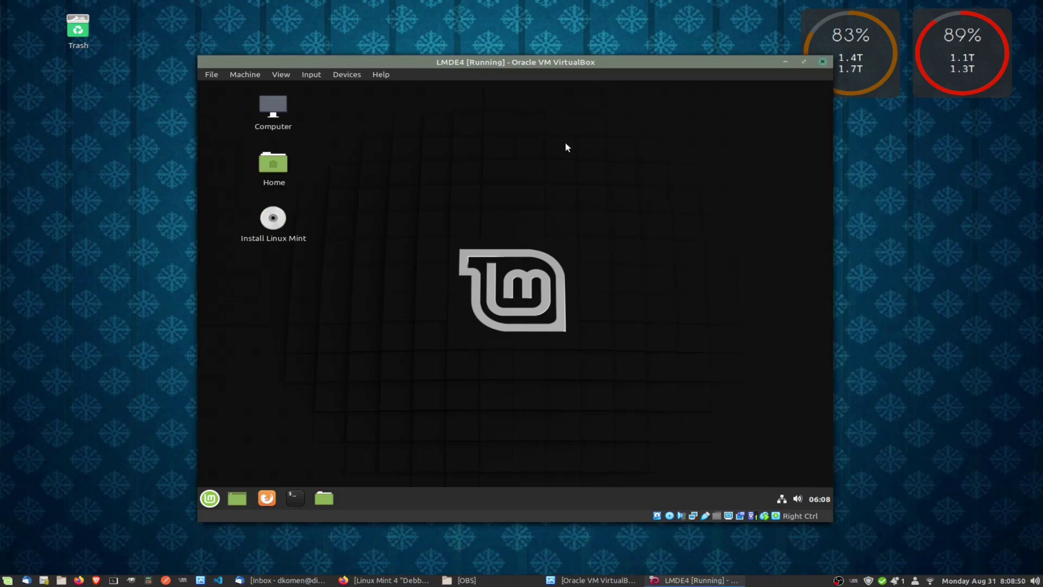
pyautogui.moveTo(503, 65); pyautogui.dragTo(500, 50)
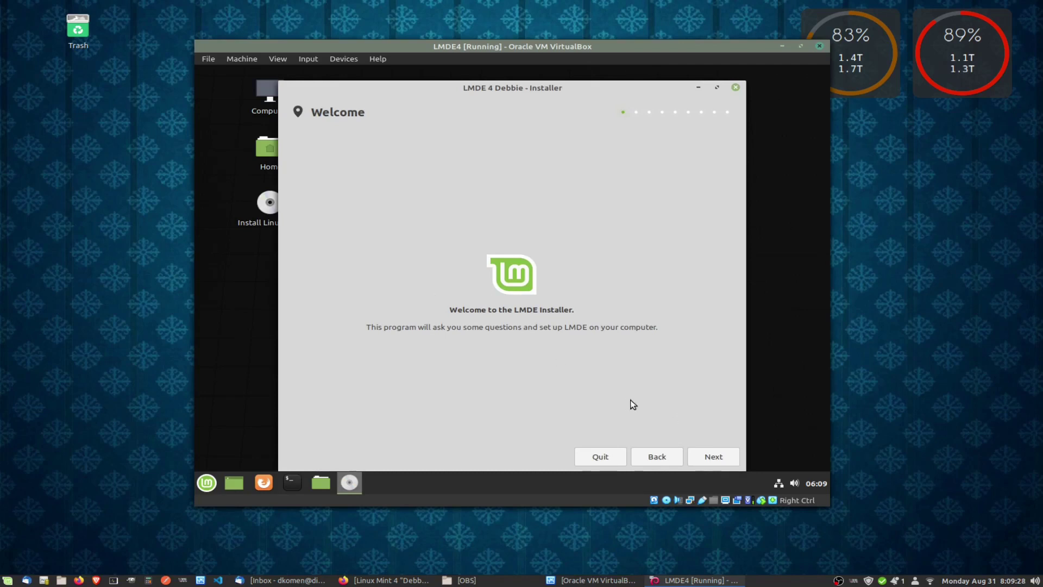
# Accept English (South Africa), the Africa/Johannesburg timezone and the South African keyboard layout.
pyautogui.click(719, 459)
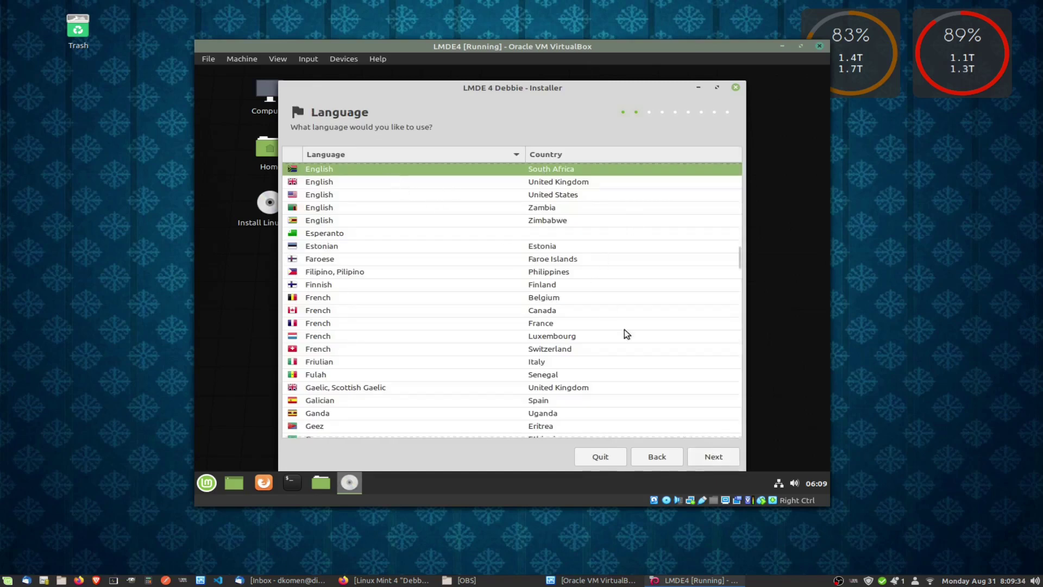
pyautogui.click(714, 459)
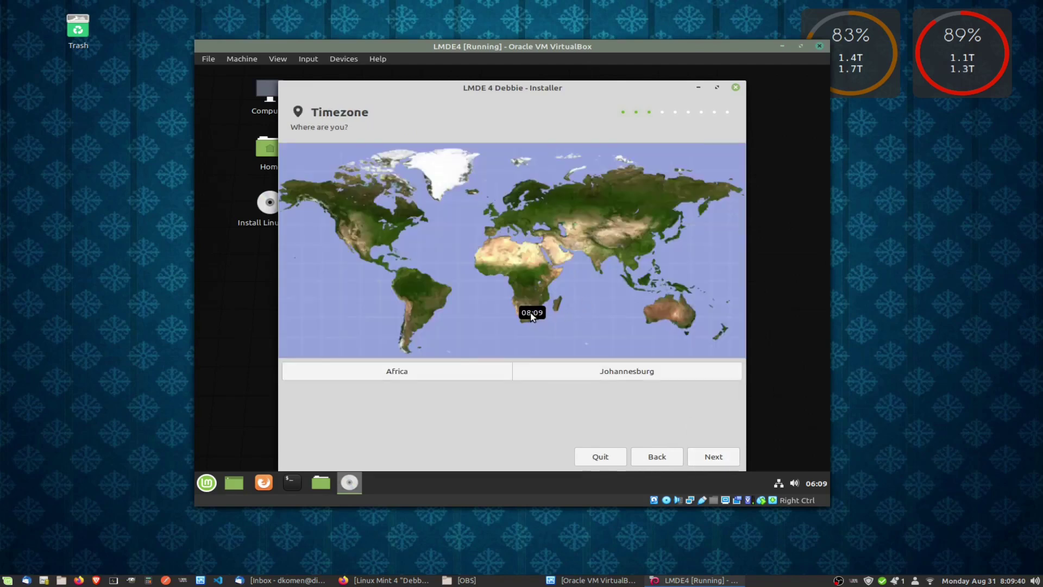
pyautogui.click(582, 373)
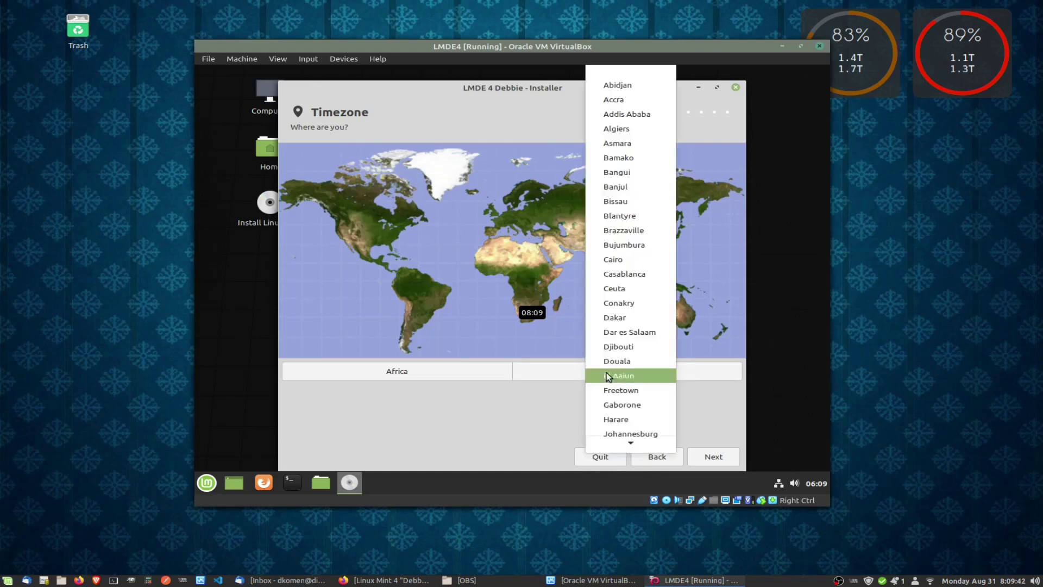
pyautogui.click(508, 413)
pyautogui.click(700, 457)
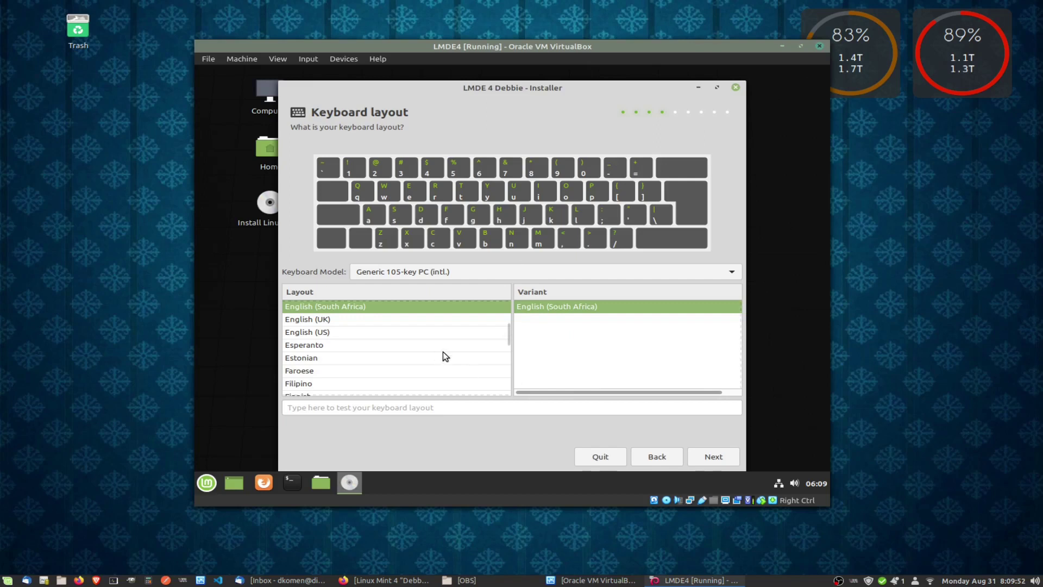
pyautogui.click(708, 457)
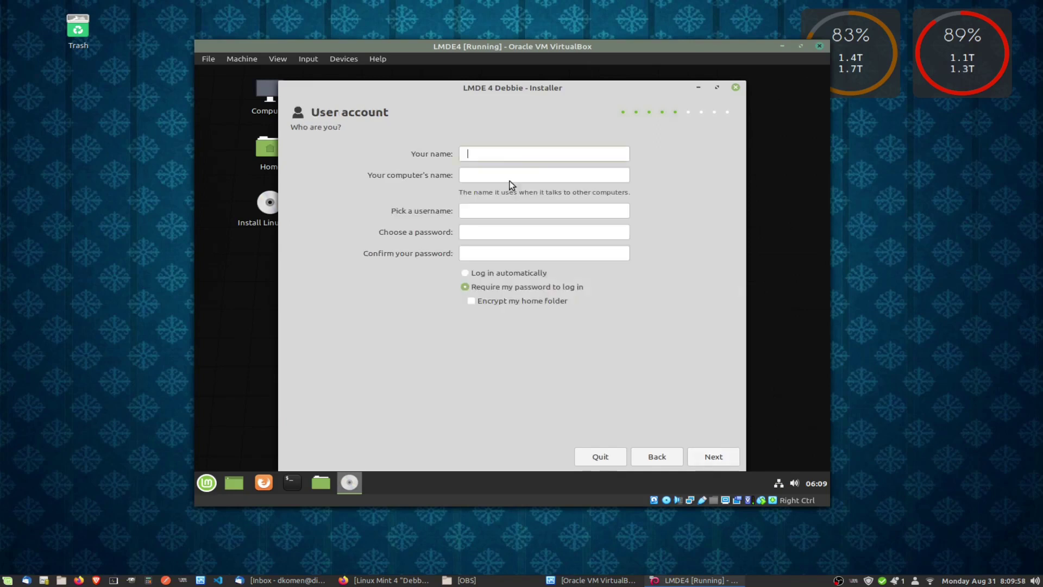
# Enter the user's name and account password, and tick Encrypt my home folder.
pyautogui.click(494, 153)
pyautogui.write('Dean')
pyautogui.write('LMDE4')
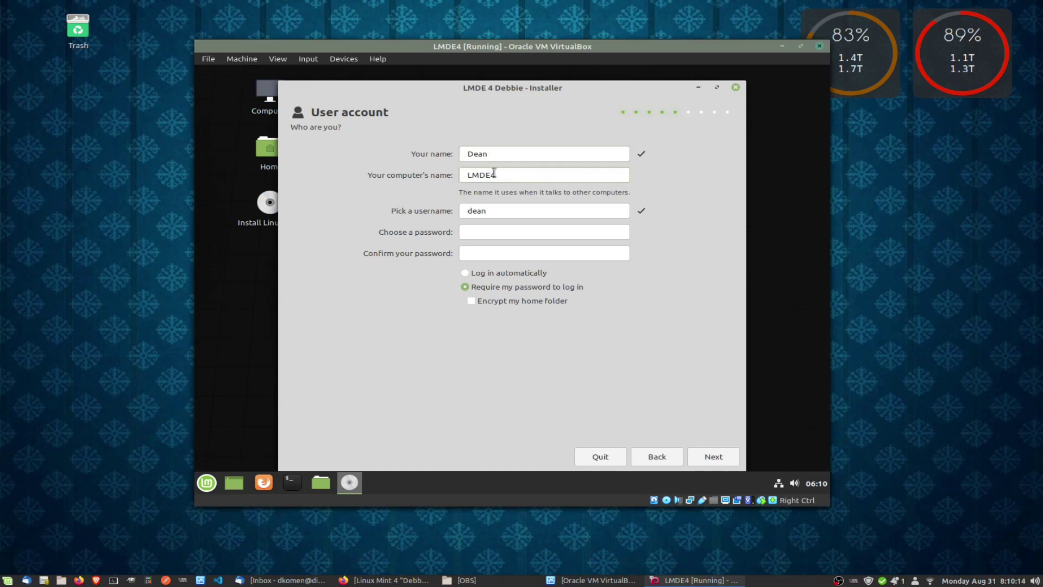
pyautogui.click(499, 233)
pyautogui.write('*****************')
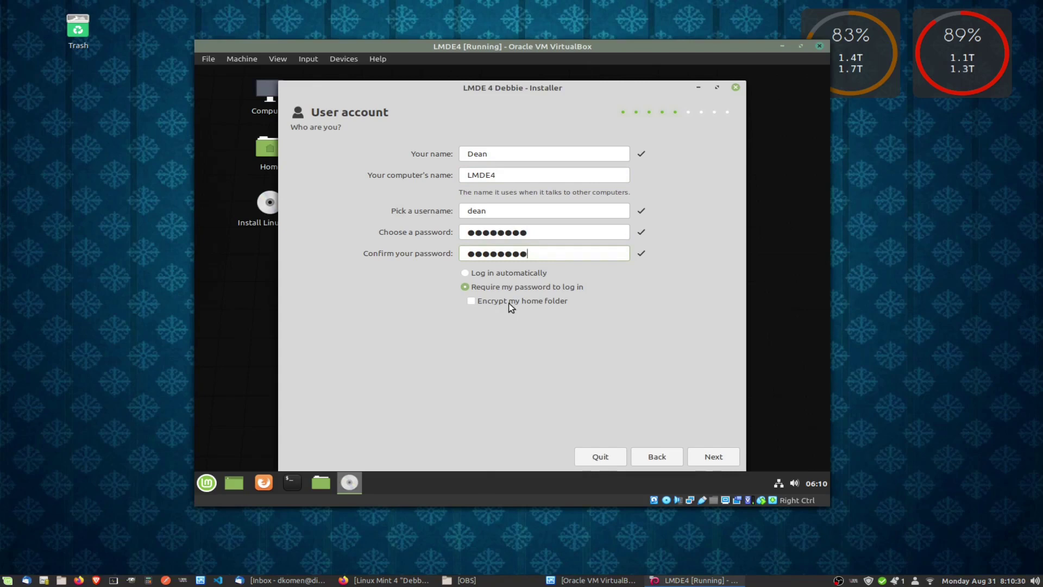
pyautogui.click(472, 302)
# Dismiss the lowercase-name warning, set the computer name to lmde4 and continue.
pyautogui.click(712, 458)
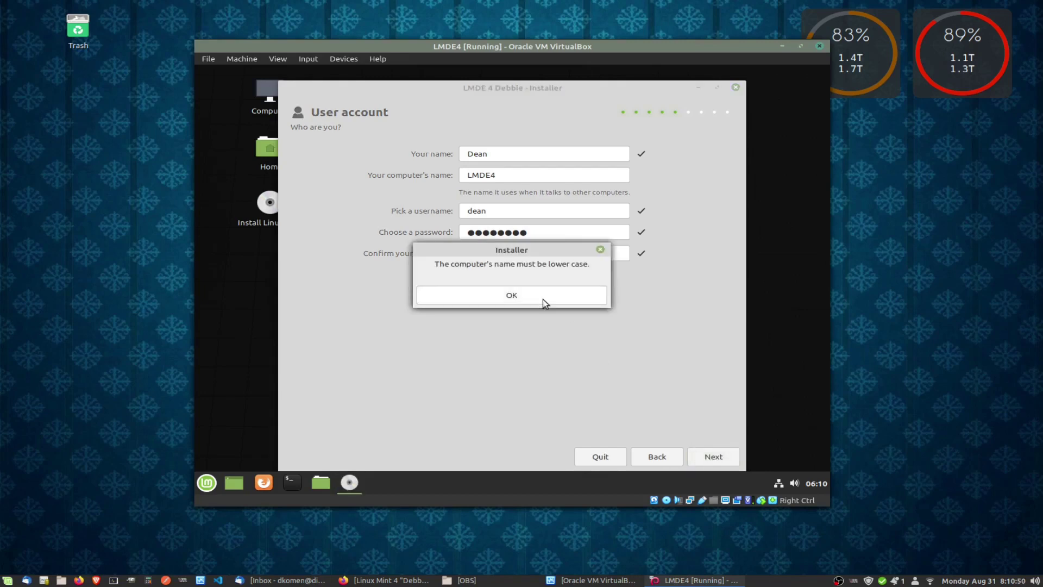
pyautogui.click(543, 298)
pyautogui.write('lmde4')
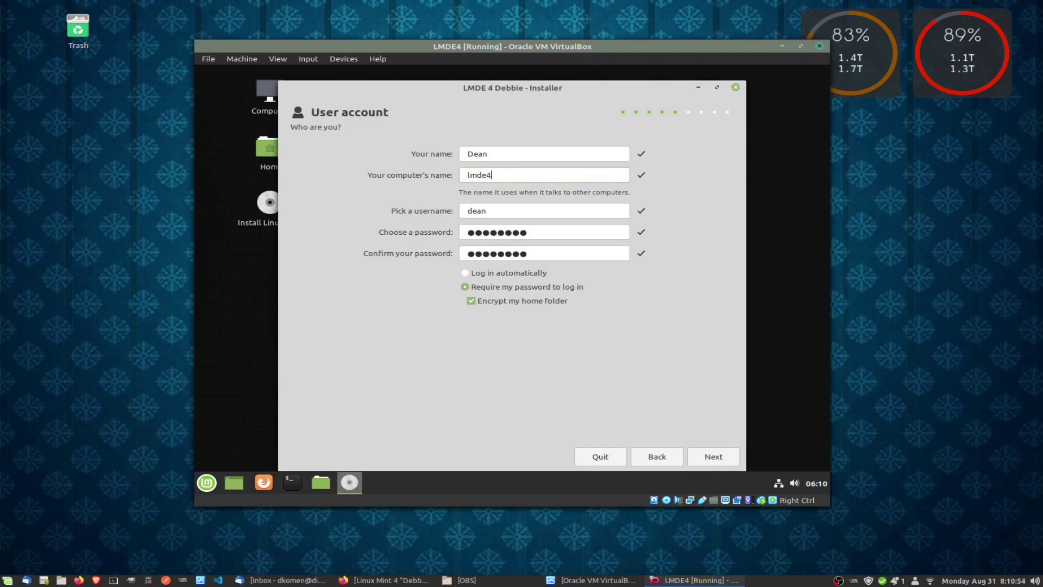
pyautogui.click(713, 456)
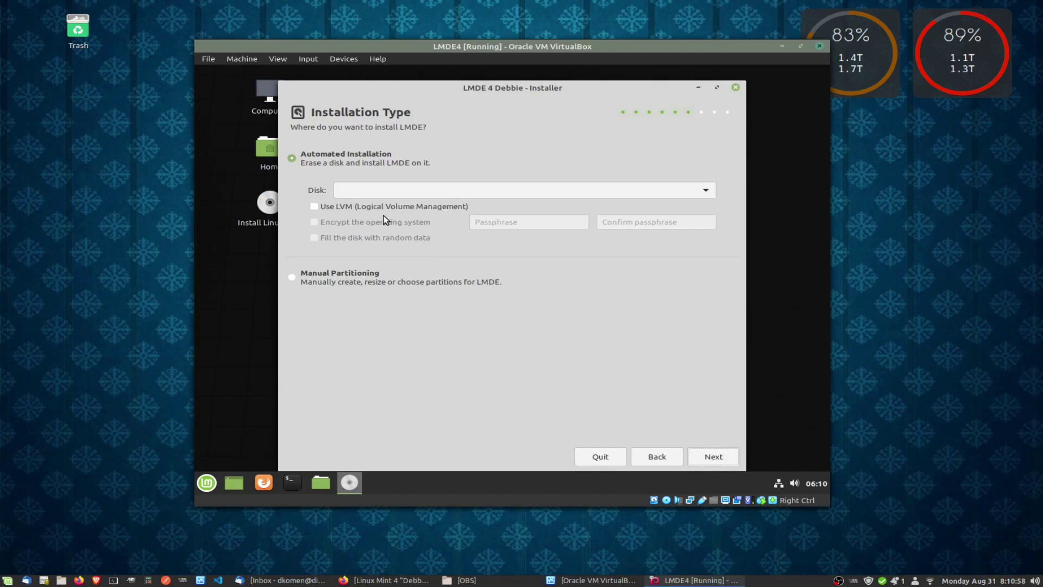
# Tick LVM and encryption with a passphrase, then switch to Manual Partitioning and continue.
pyautogui.click(315, 207)
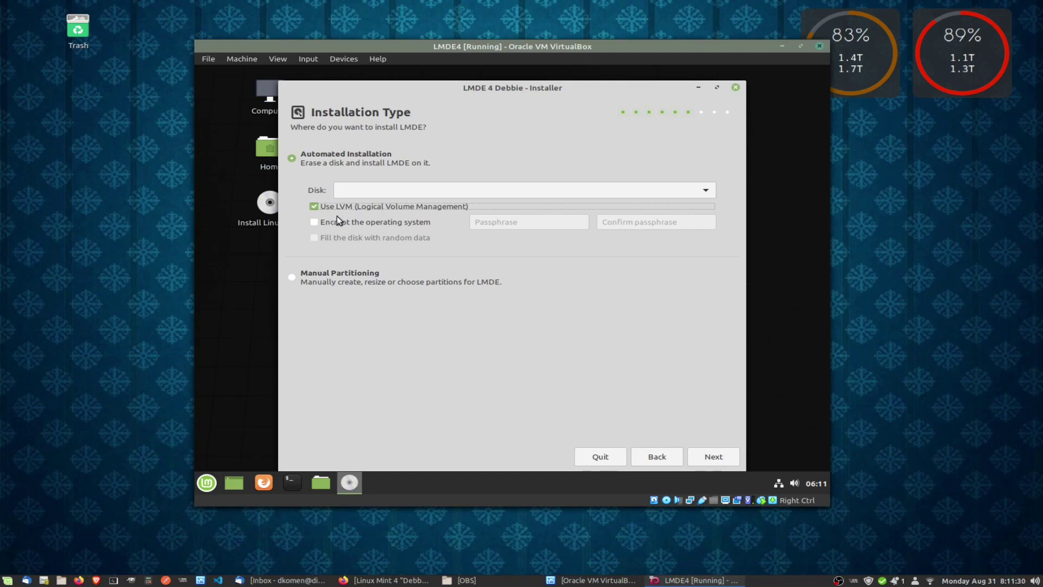
pyautogui.click(314, 222)
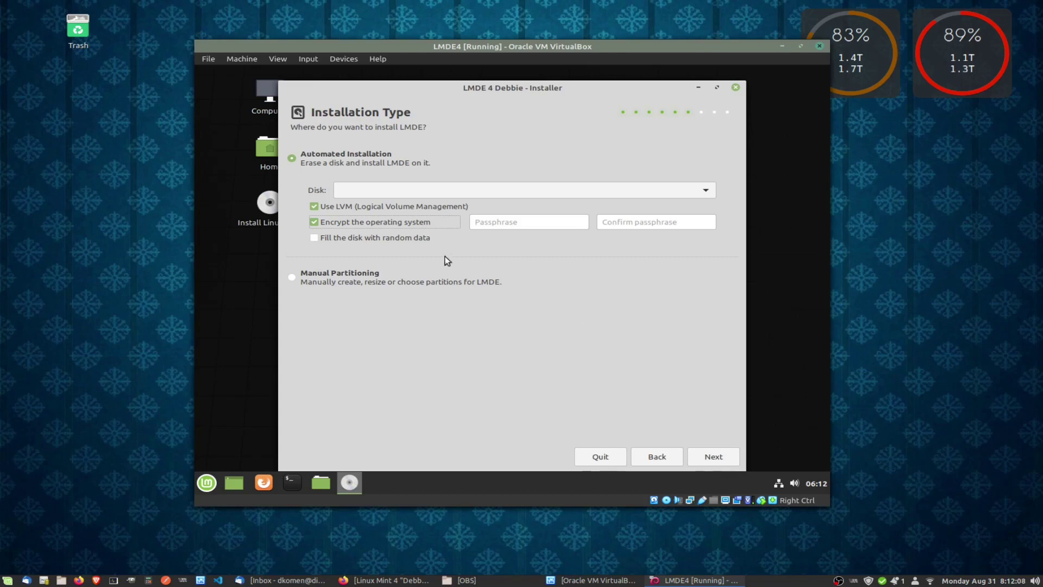
pyautogui.click(504, 224)
pyautogui.write('aa')
pyautogui.press('Tab')
pyautogui.write('aaaaaaaa')
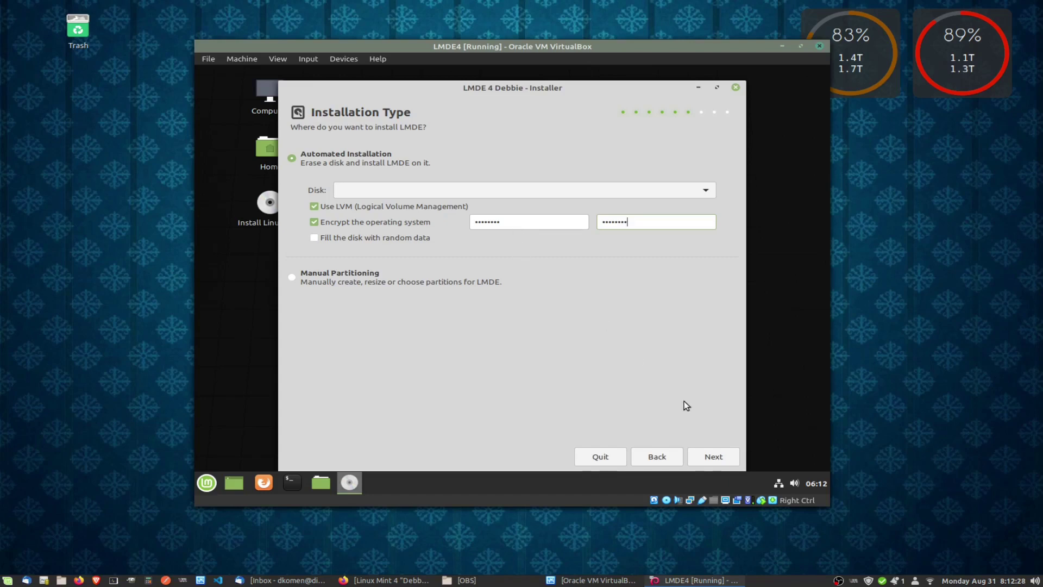
pyautogui.click(291, 278)
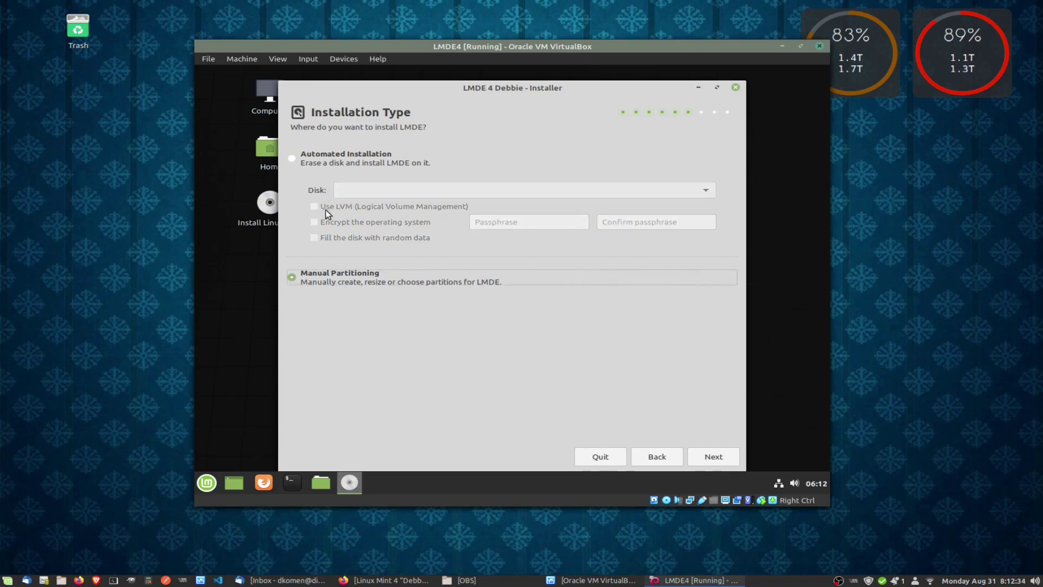
pyautogui.click(711, 458)
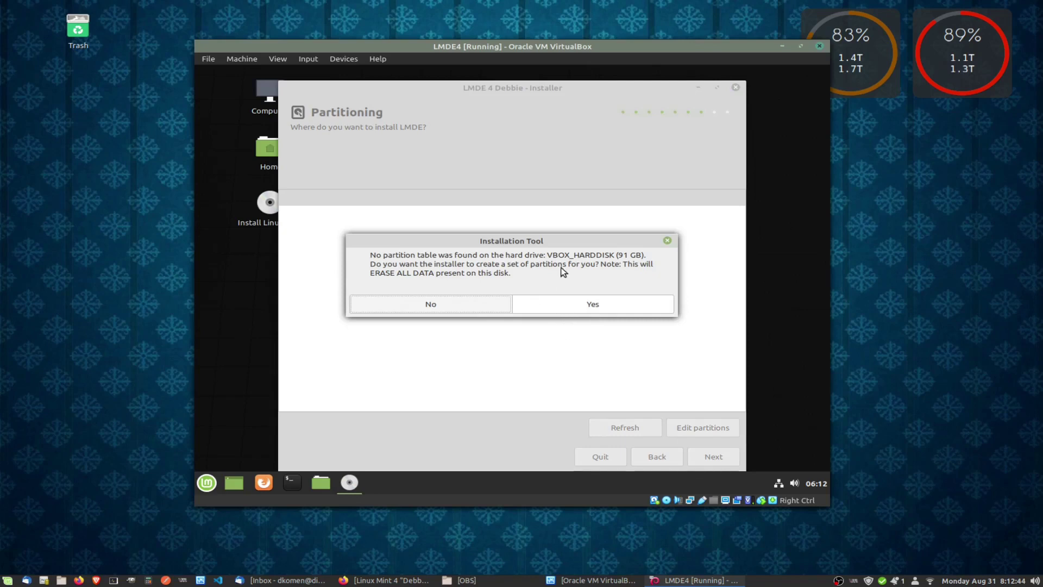
# Let the installer create swap and ext4 partitions, select /dev/sda2 and launch GParted.
pyautogui.click(581, 298)
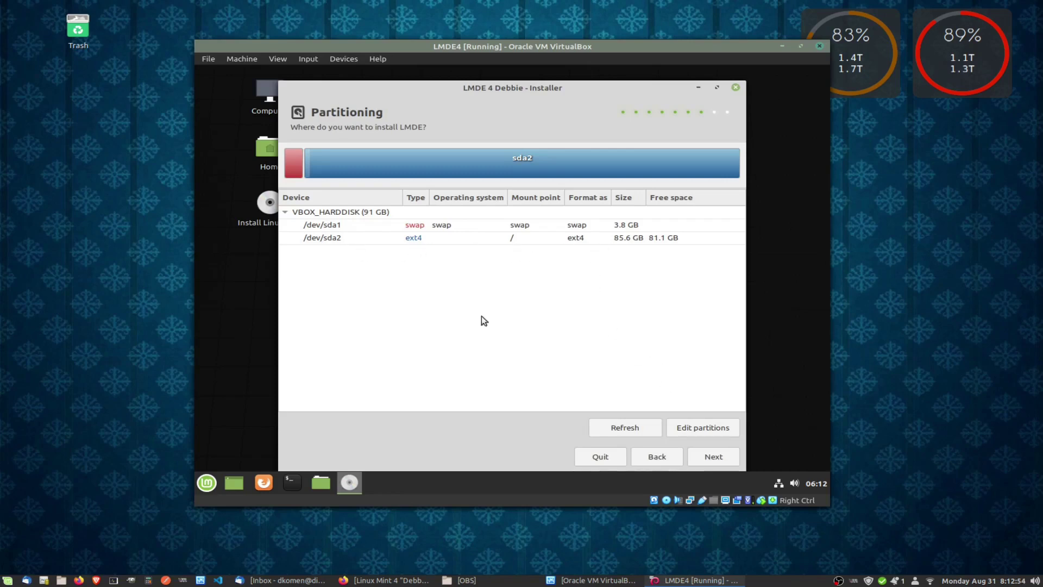
pyautogui.click(440, 242)
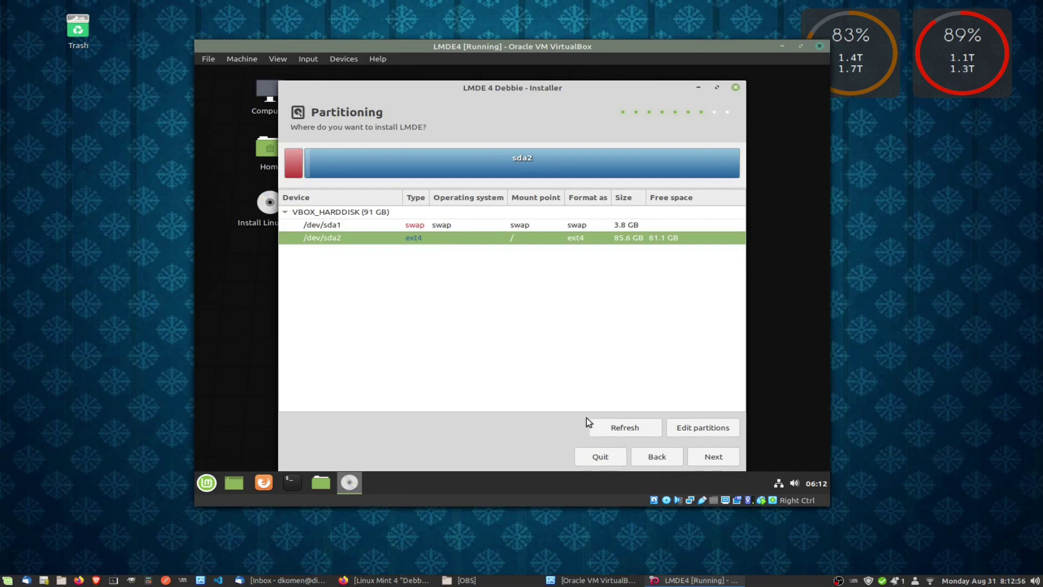
pyautogui.click(693, 428)
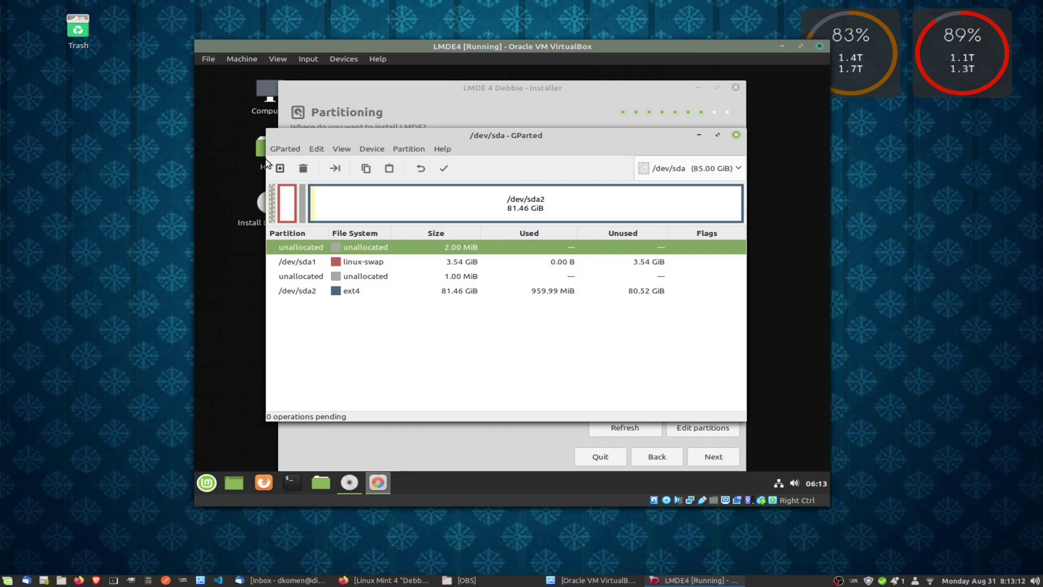
# Browse GParted's Partition, View and Help menus, then close GParted without changes.
pyautogui.click(413, 151)
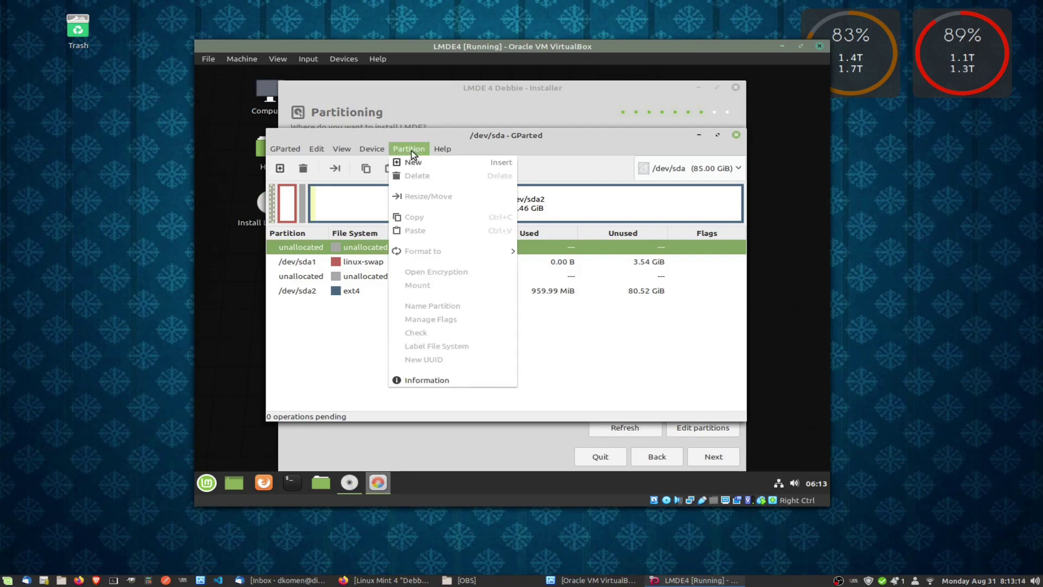
pyautogui.moveTo(375, 150)
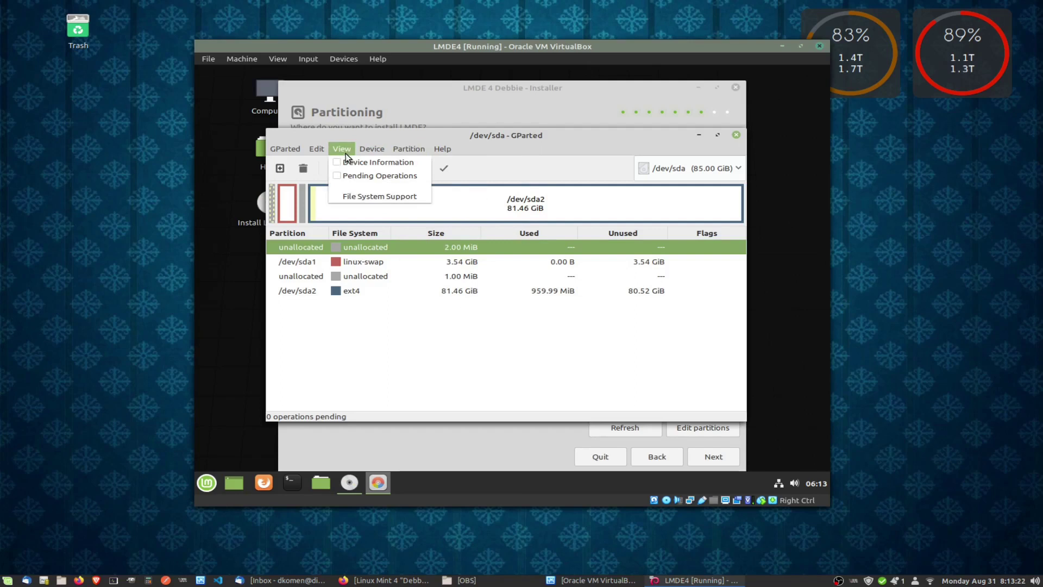
pyautogui.moveTo(290, 153)
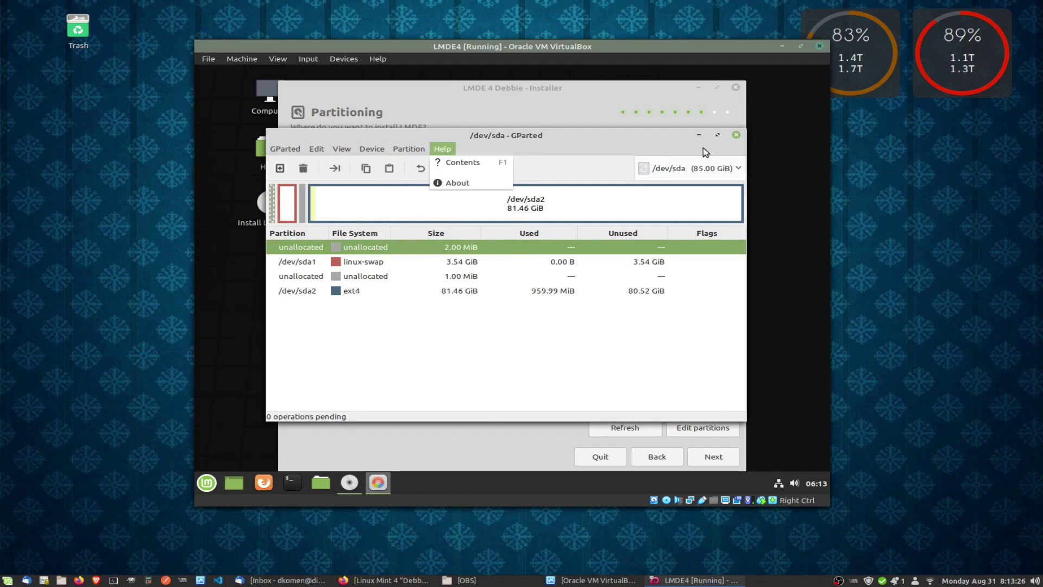
pyautogui.click(735, 137)
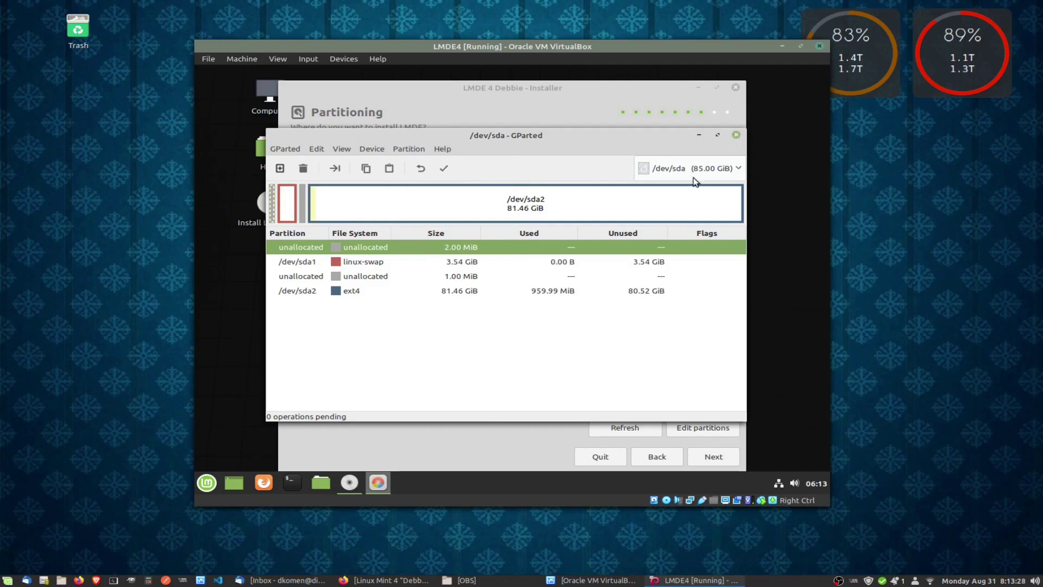
pyautogui.click(736, 135)
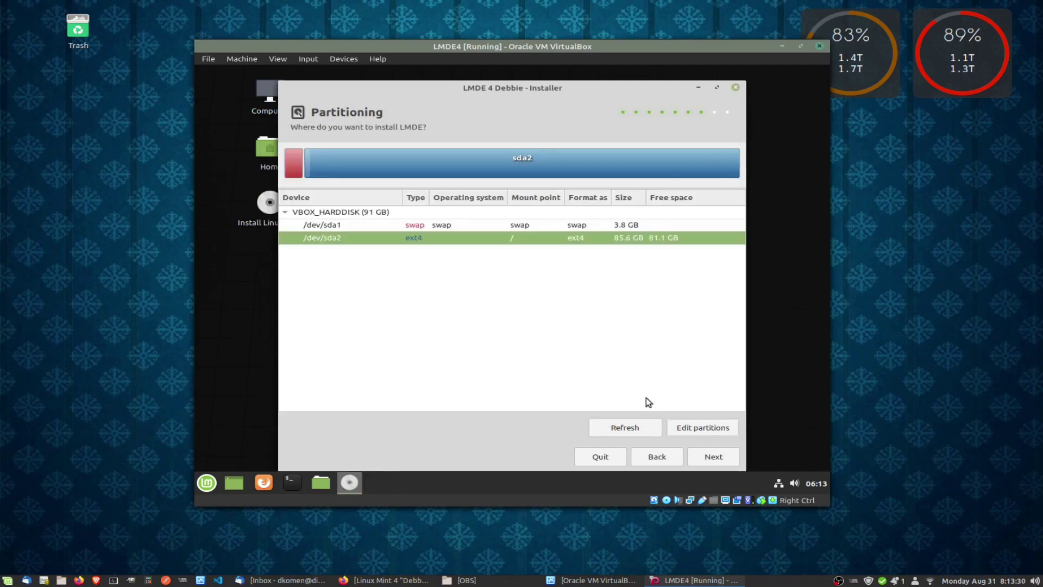
# Switch back to Automated Installation with LVM and encryption, enter the passphrase twice, and confirm erasing the disk.
pyautogui.click(659, 456)
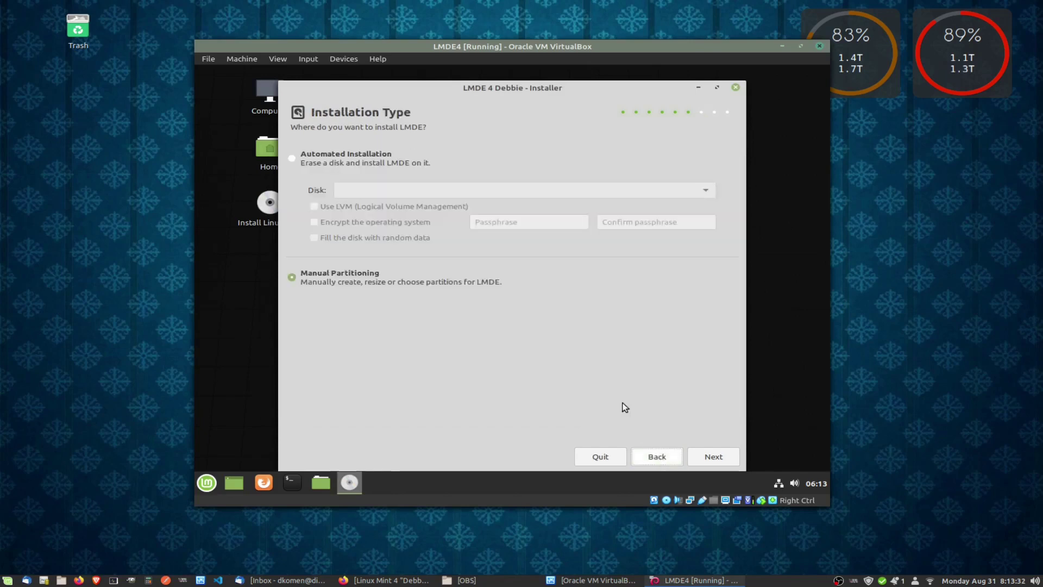
pyautogui.click(293, 158)
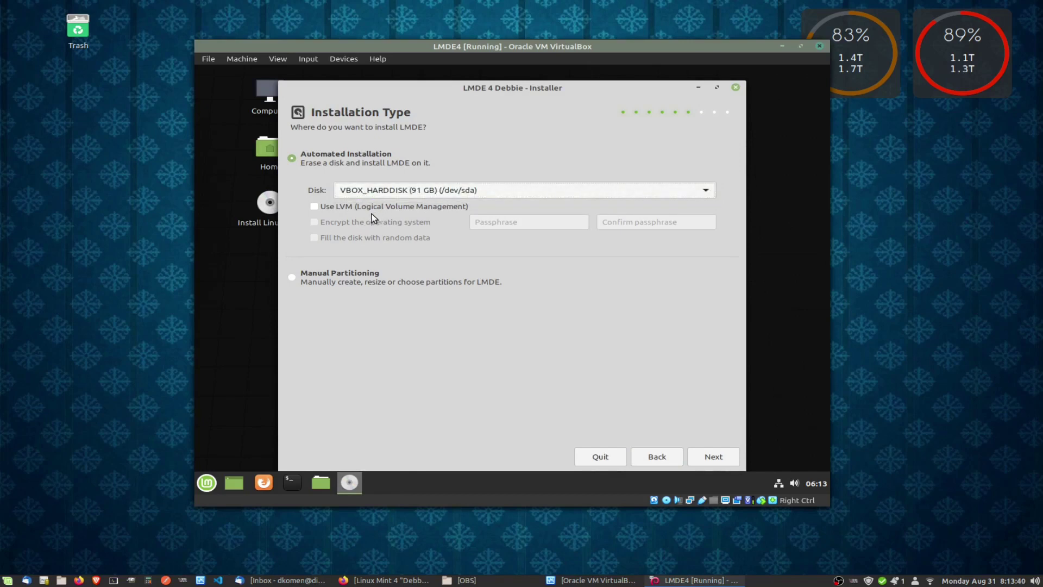
pyautogui.click(315, 207)
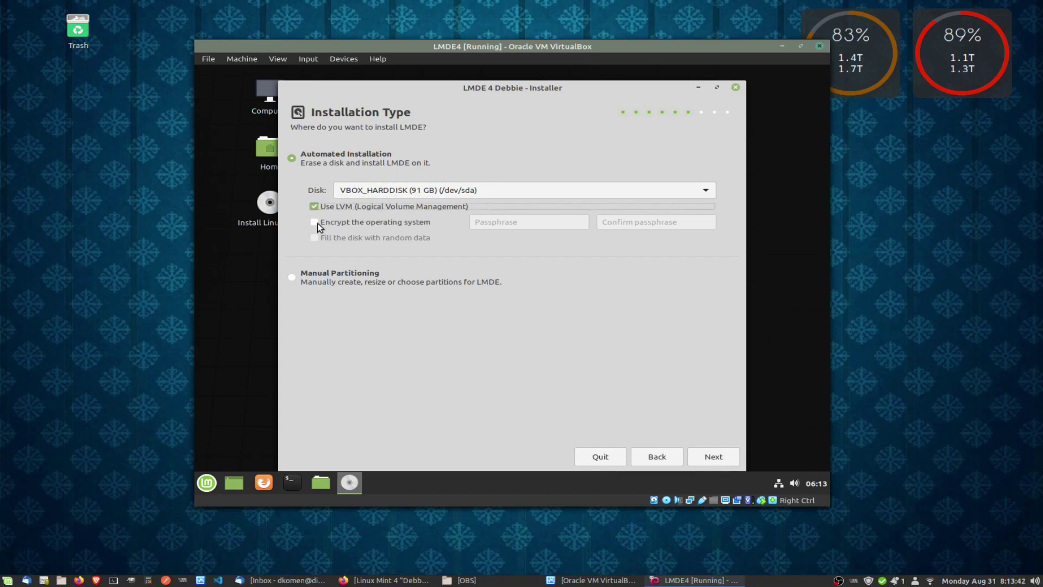
pyautogui.click(317, 223)
pyautogui.click(492, 222)
pyautogui.write('•••••••')
pyautogui.press('Tab')
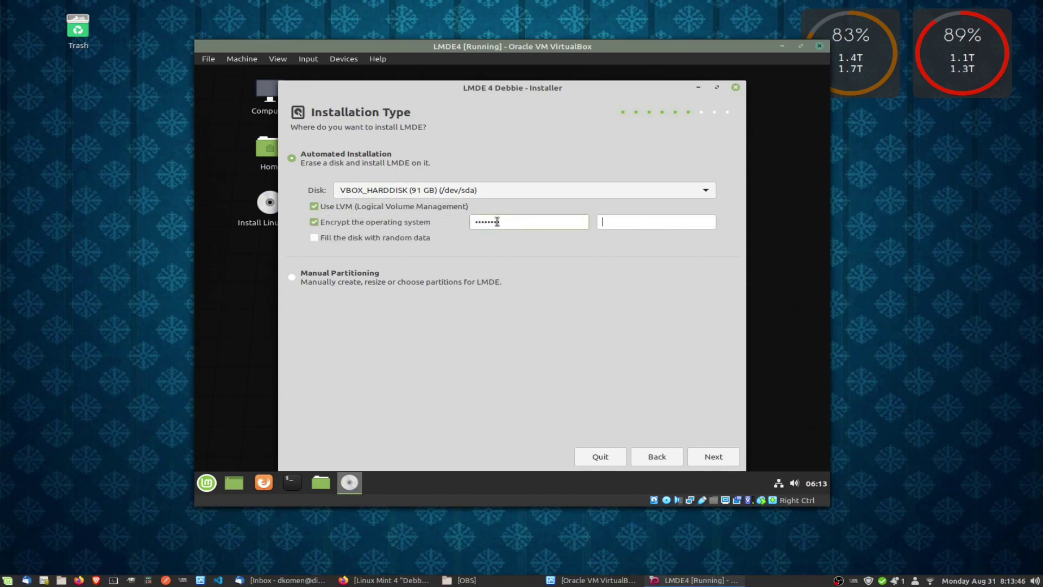
pyautogui.write('••••••••')
pyautogui.click(708, 459)
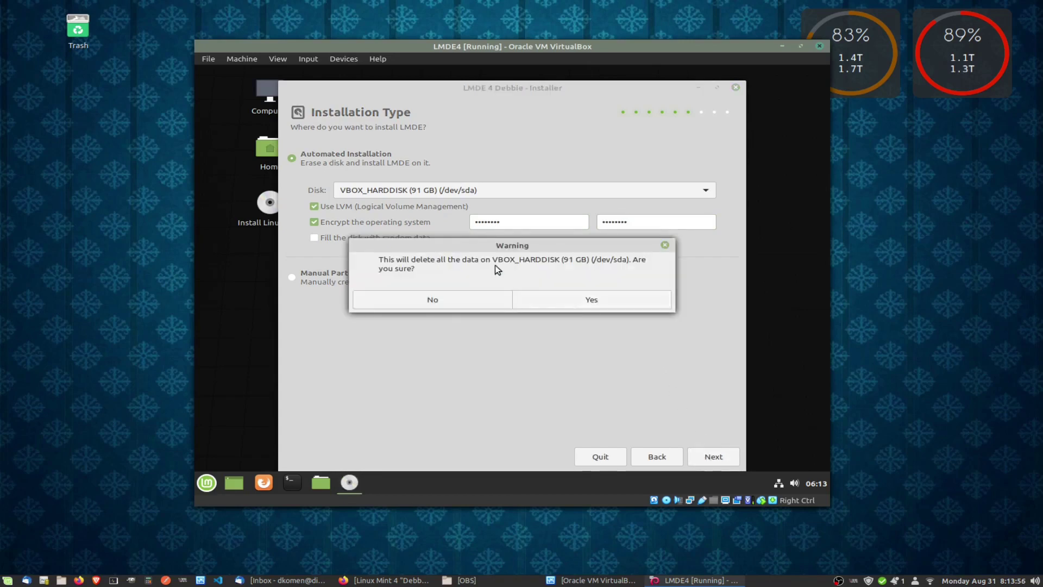
pyautogui.click(584, 301)
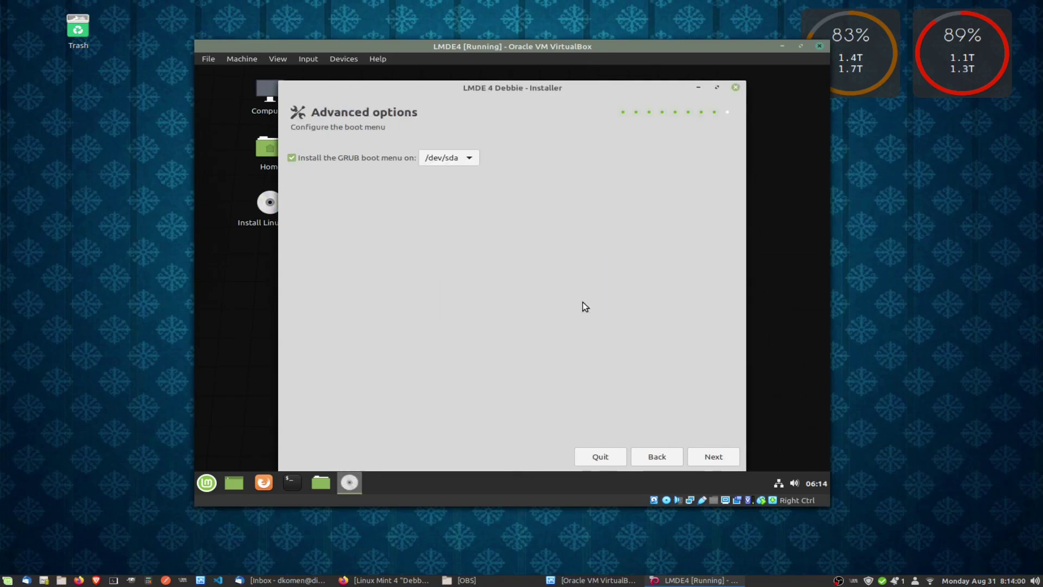
# Keep GRUB on /dev/sda, review the Summary page and start the installation.
pyautogui.click(436, 158)
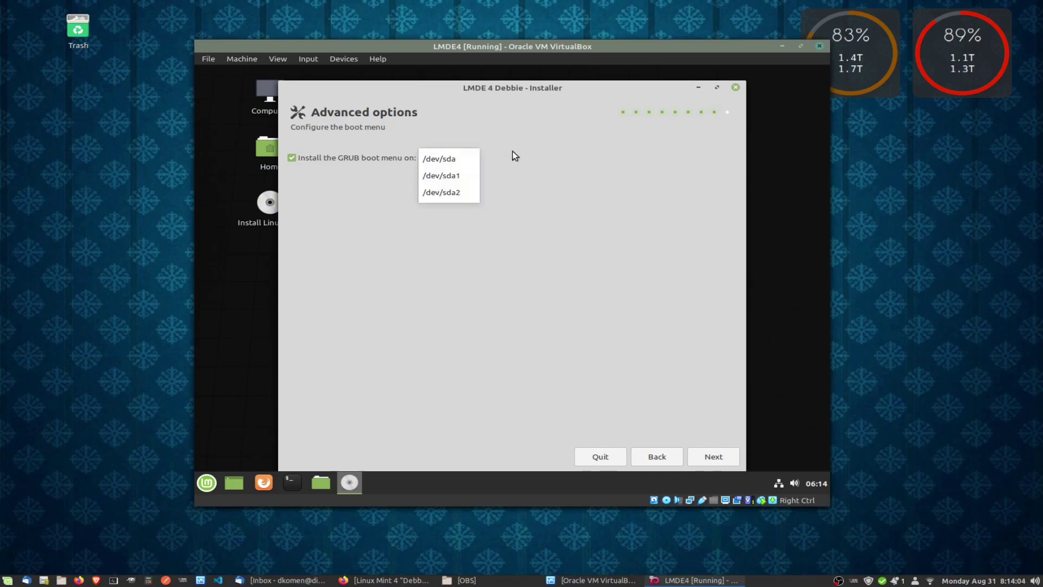
pyautogui.click(521, 165)
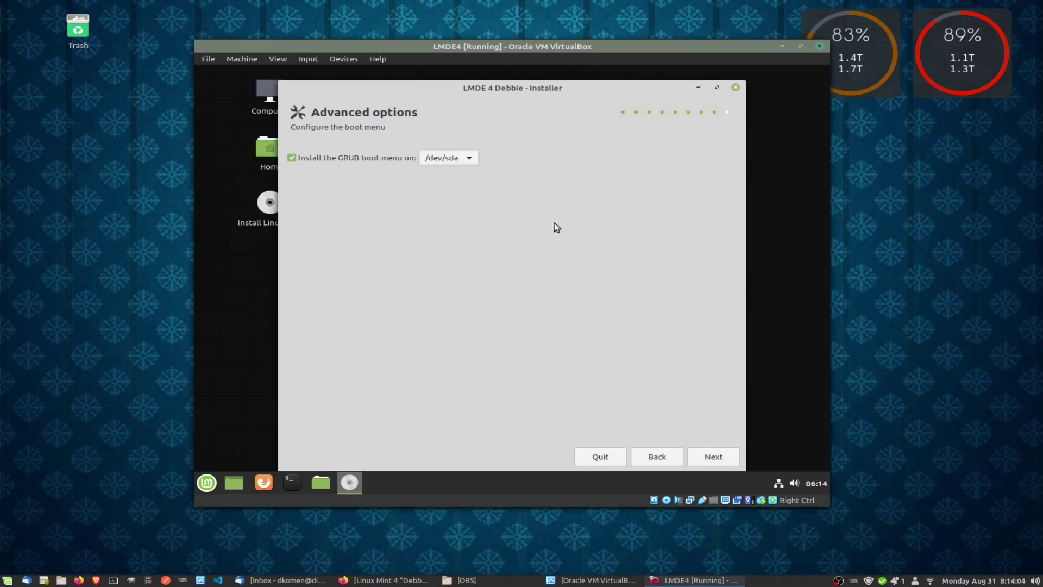
pyautogui.click(705, 458)
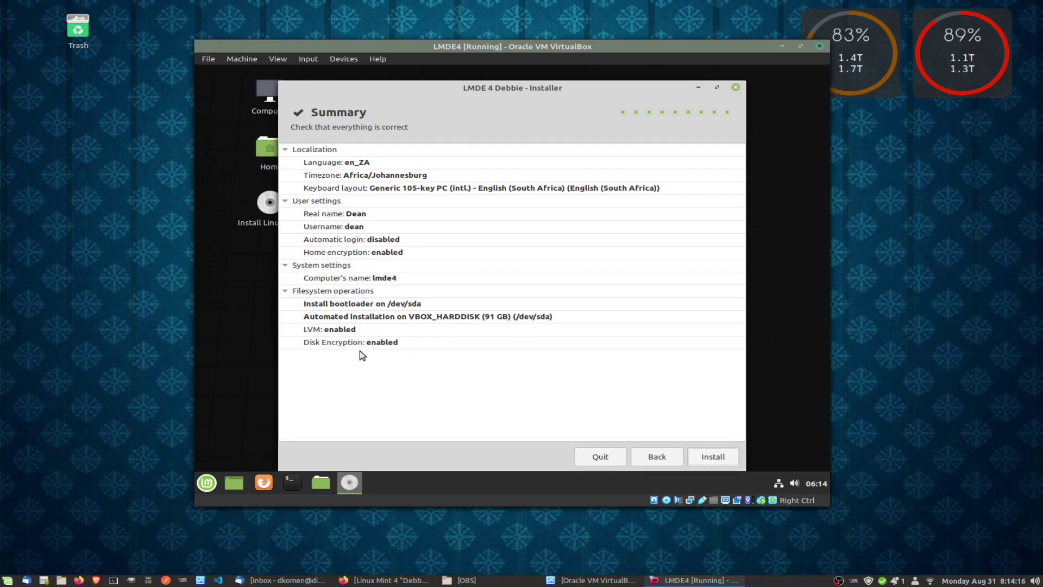
pyautogui.click(707, 456)
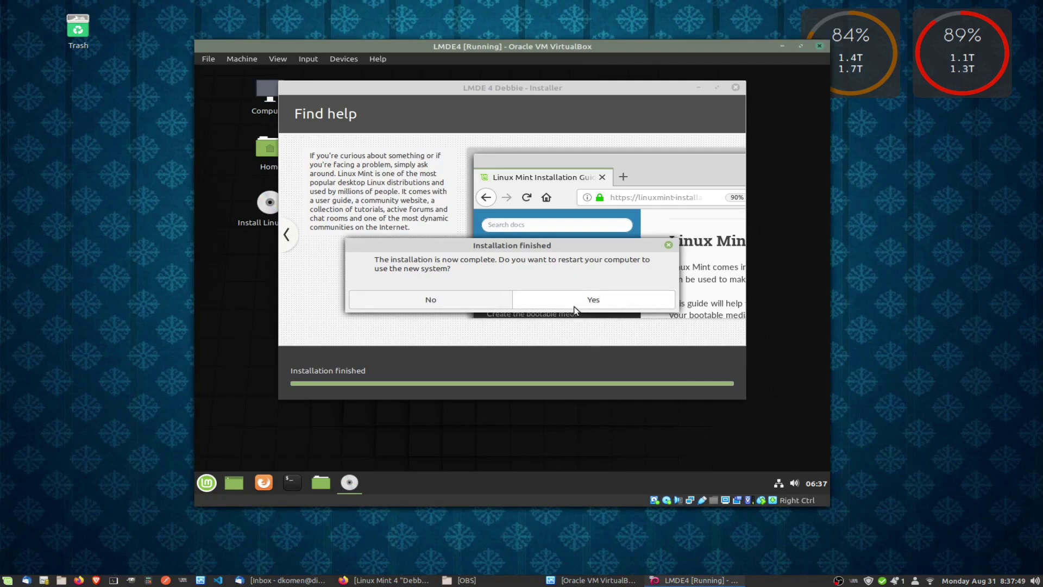
# Confirm the restart once the installation finishes.
pyautogui.press('Return')
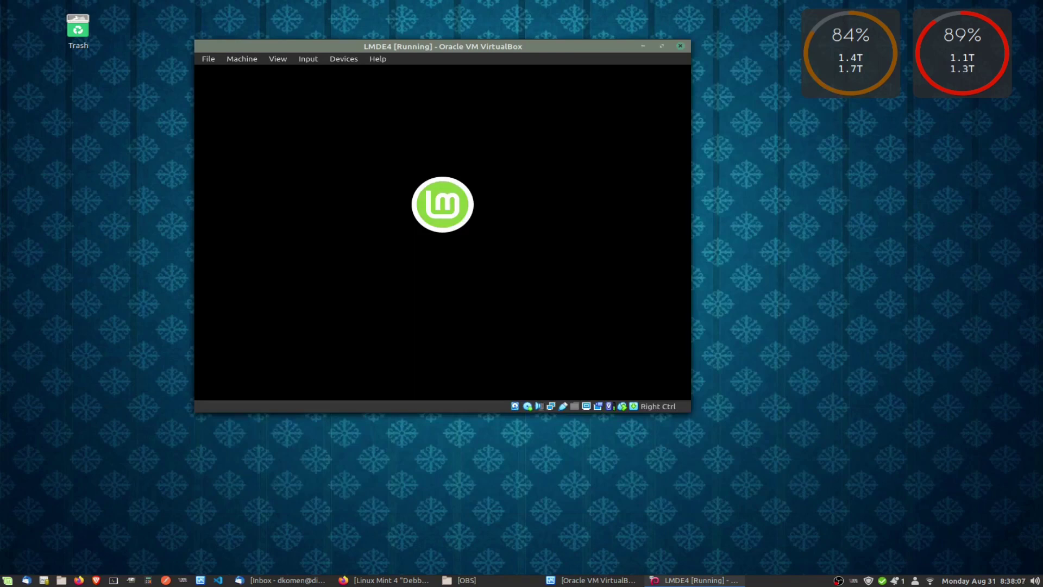
# Confirm media removal, boot the default GRUB entry and unlock the disk with the encryption passphrase.
pyautogui.press('Return')
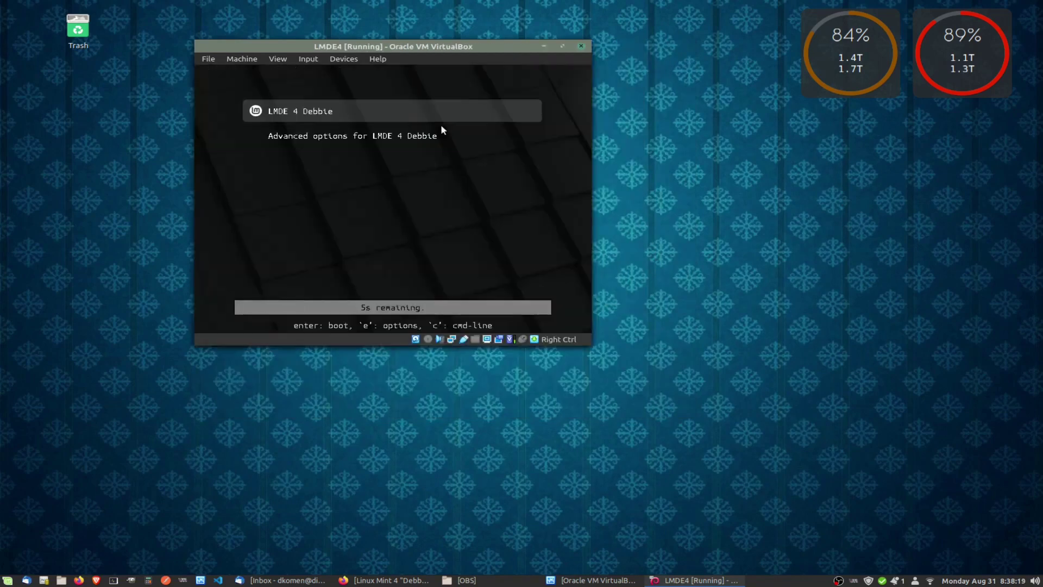
pyautogui.press('Return')
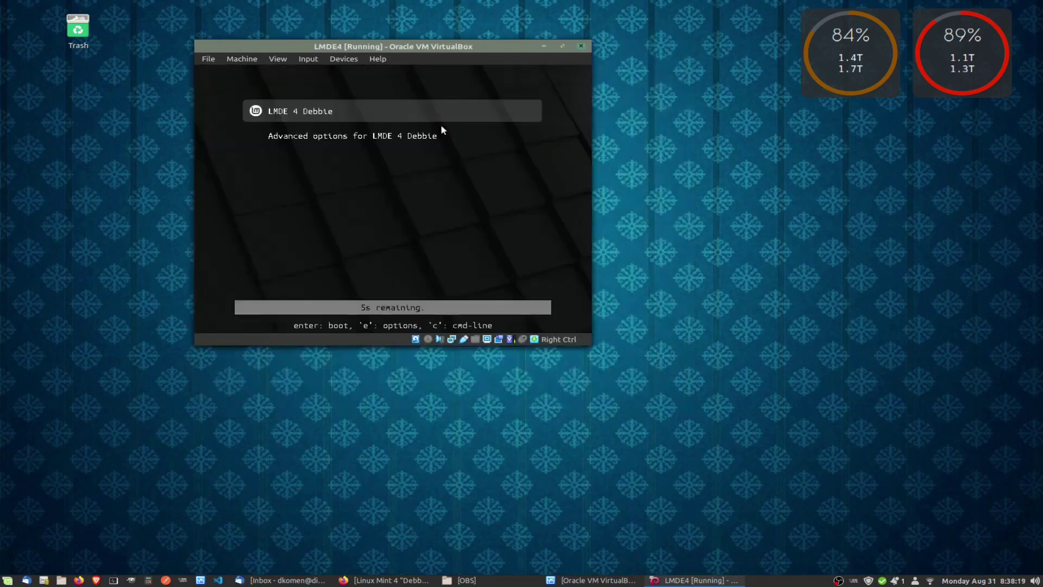
pyautogui.press('Return')
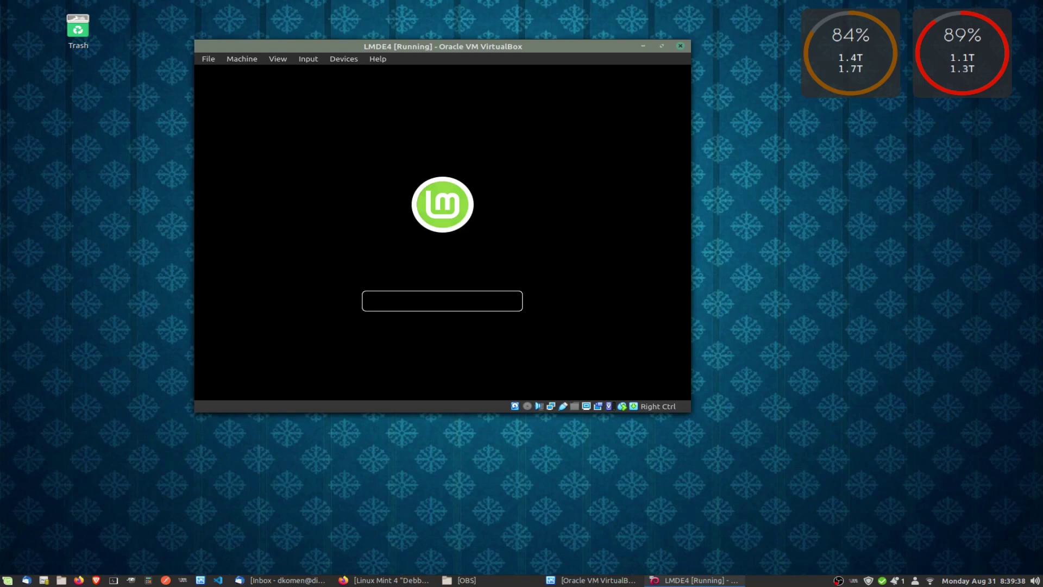
pyautogui.write('********')
pyautogui.press('Return')
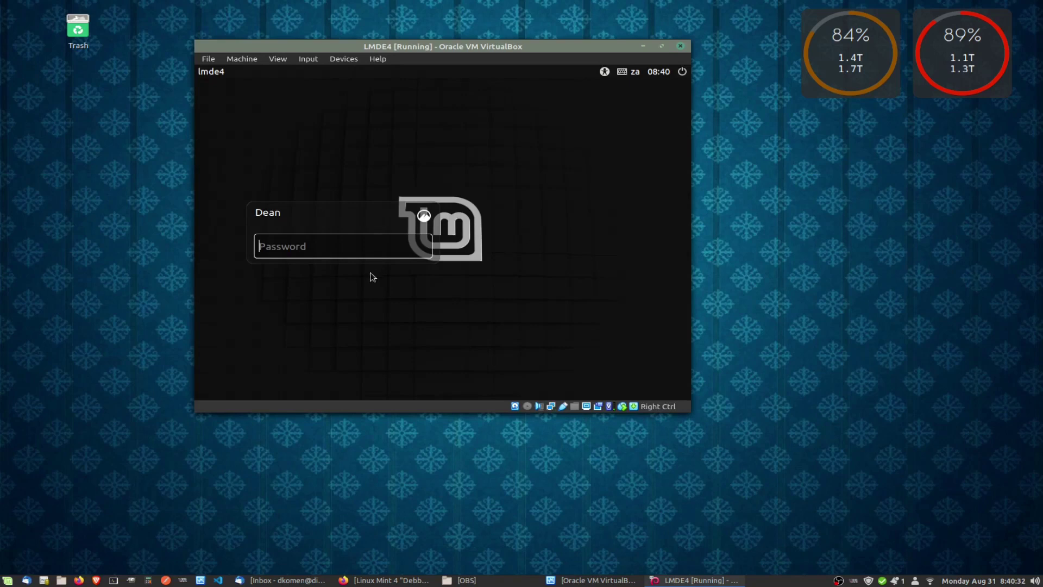
# Log into the LMDE 4 guest with the user password to reach the Welcome screen.
pyautogui.write('••••••••')
pyautogui.press('Return')
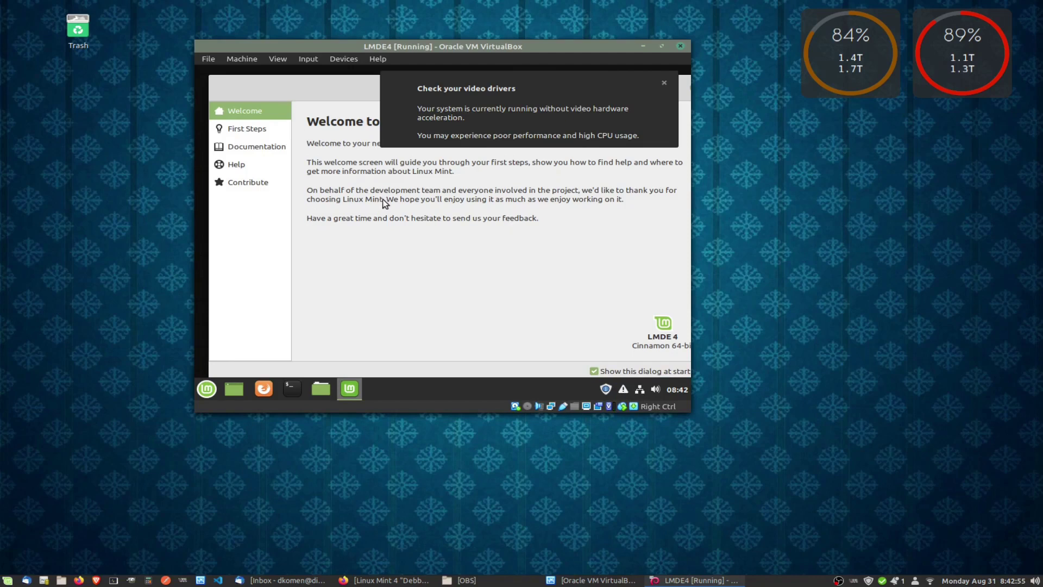
pyautogui.hotkey('ctrl', 'alt', 't')
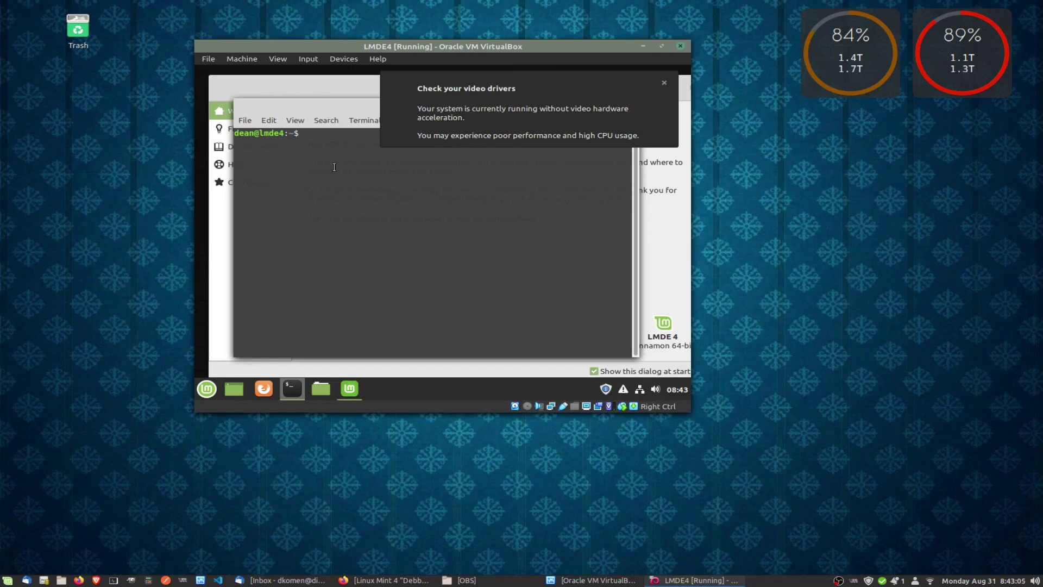
# Reboot the guest by running 'sudo reboot now' in a terminal and entering the admin password.
pyautogui.write('sudo reboot now')
pyautogui.press('Return')
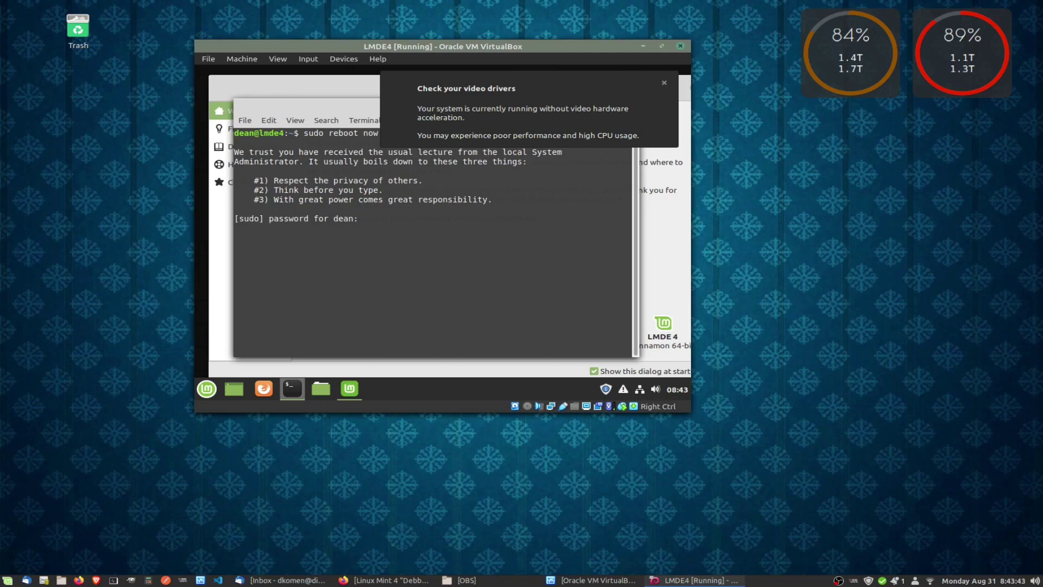
pyautogui.write('********')
pyautogui.press('Return')
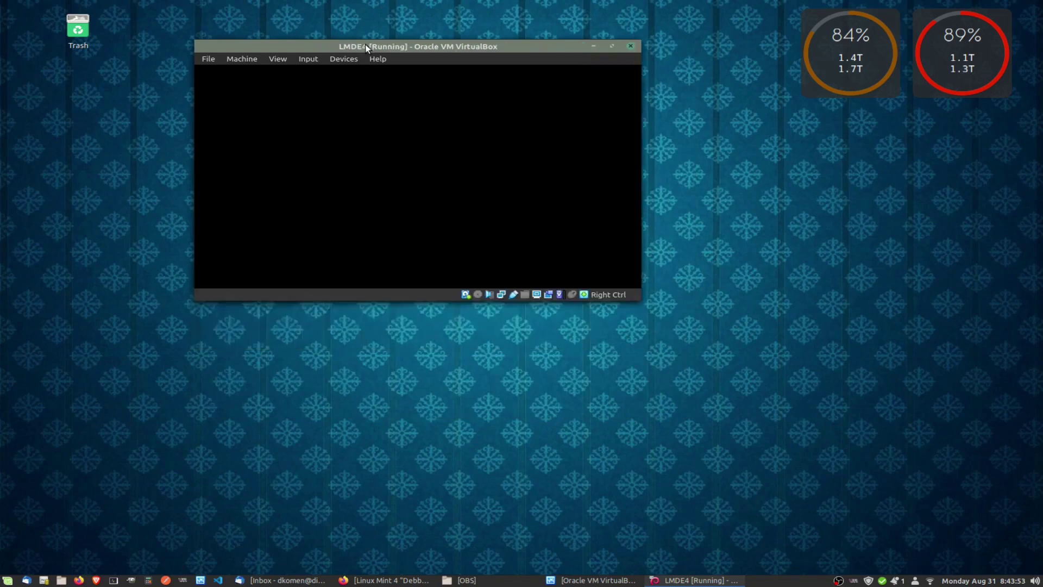
# Unlock startup with the boot password, then list the Cinnamon, Software Rendering and Default Xsession sessions.
pyautogui.moveTo(365, 44); pyautogui.dragTo(386, 45)
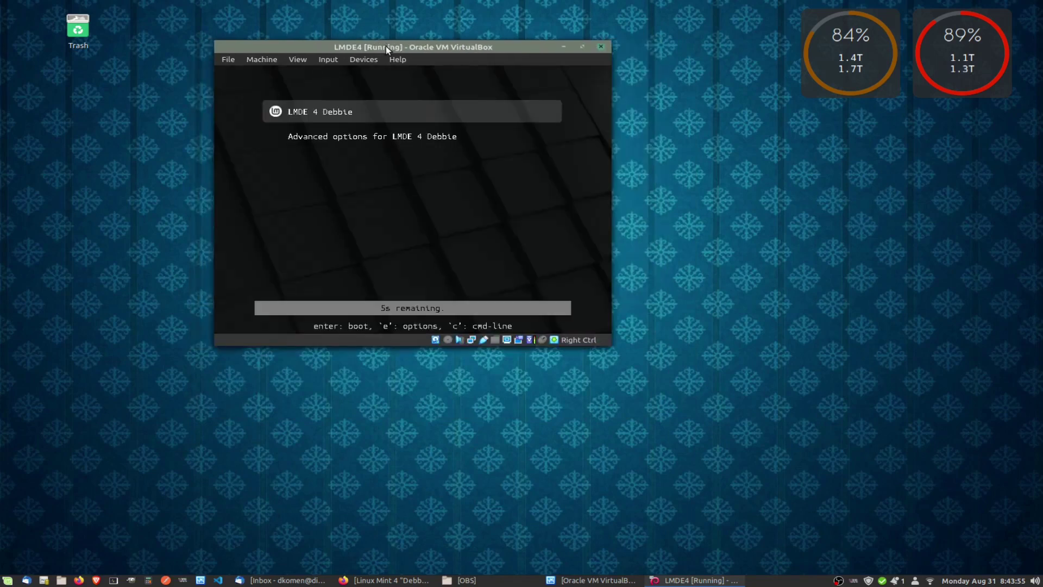
pyautogui.click(379, 113)
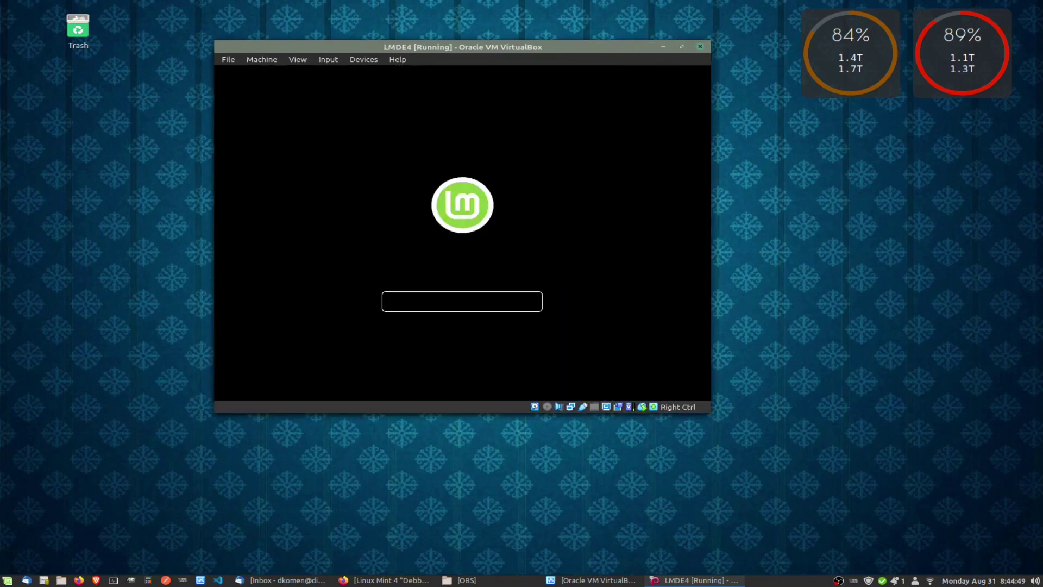
pyautogui.write('********')
pyautogui.press('Return')
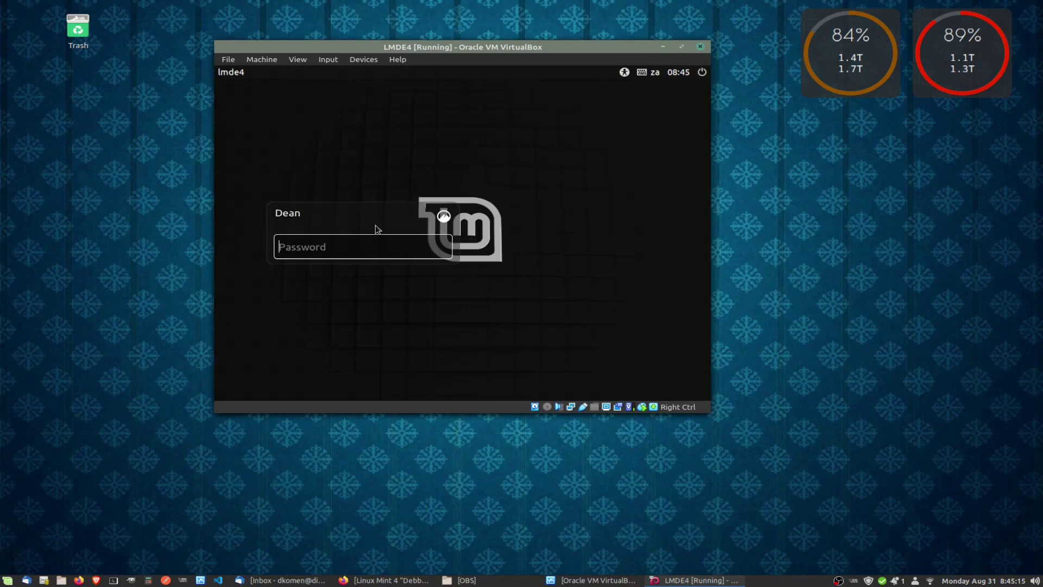
pyautogui.click(444, 217)
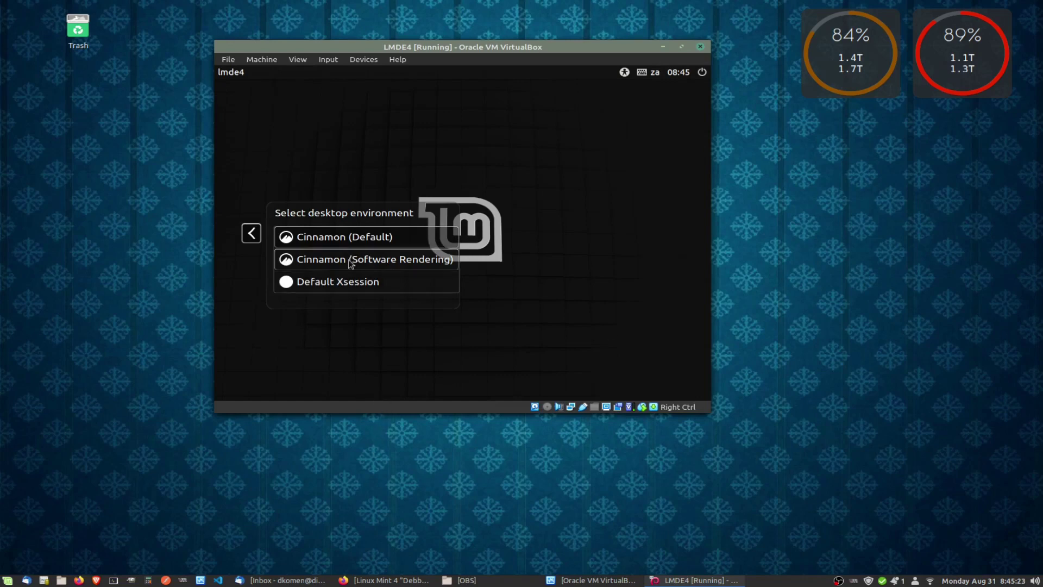
# Leave the session list and log back in with the user password.
pyautogui.click(256, 231)
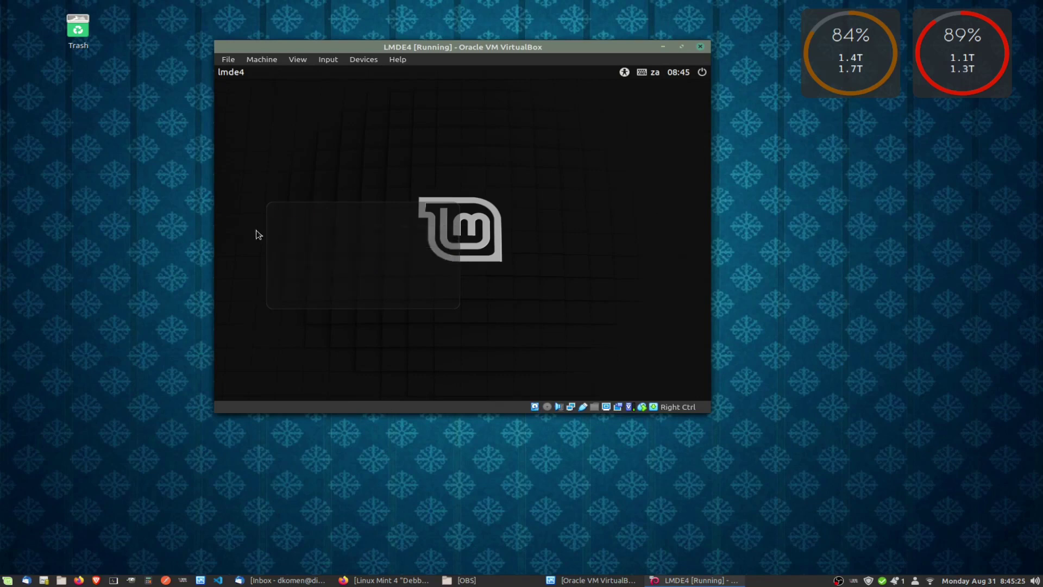
pyautogui.write('•••••••••')
pyautogui.press('Return')
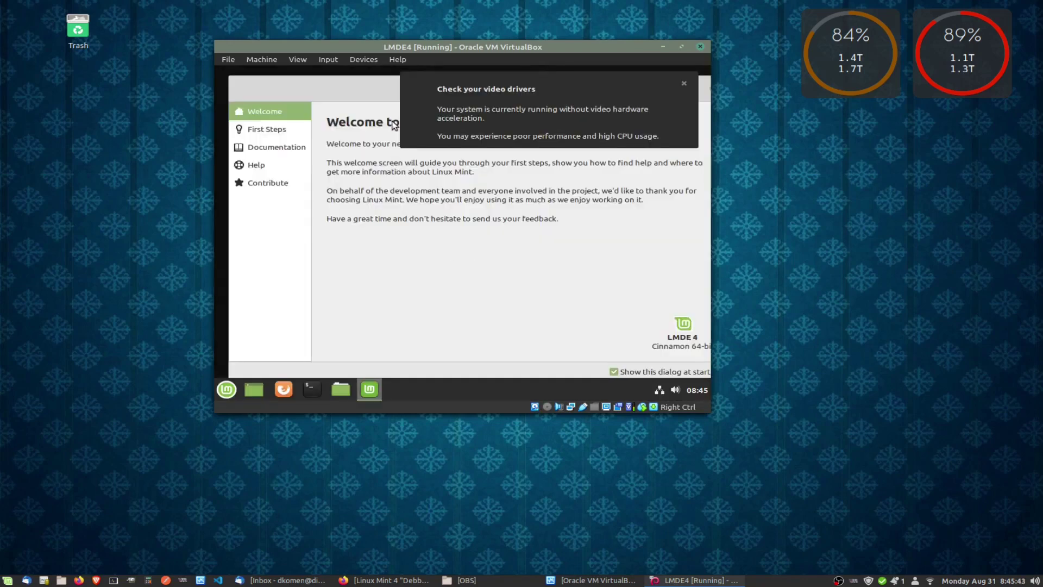
# Close the 'Check your video drivers' notification.
pyautogui.click(684, 84)
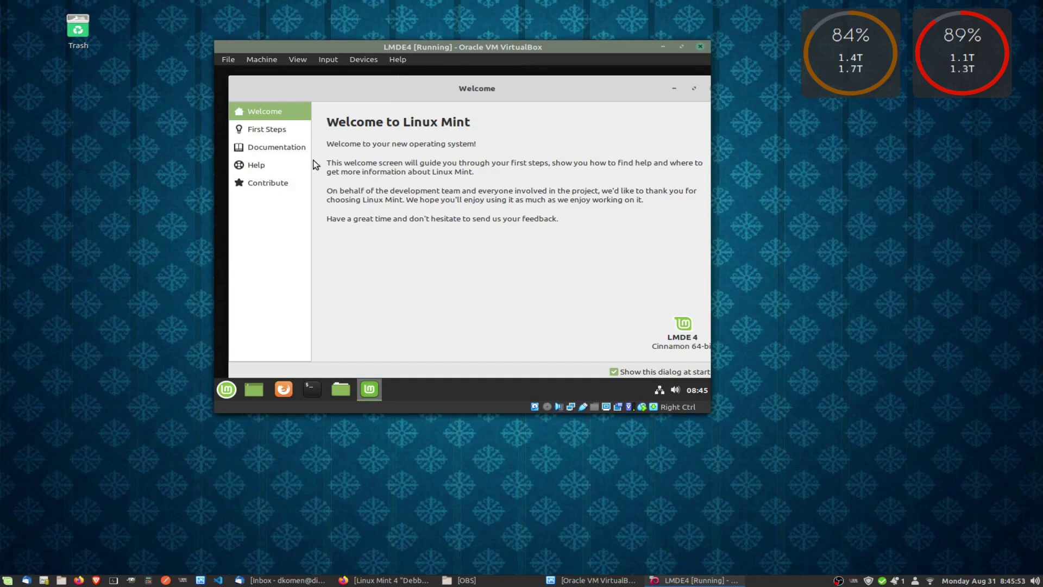
# Launch System Snapshots from the Welcome screen's First Steps page, authenticating as administrator.
pyautogui.click(268, 130)
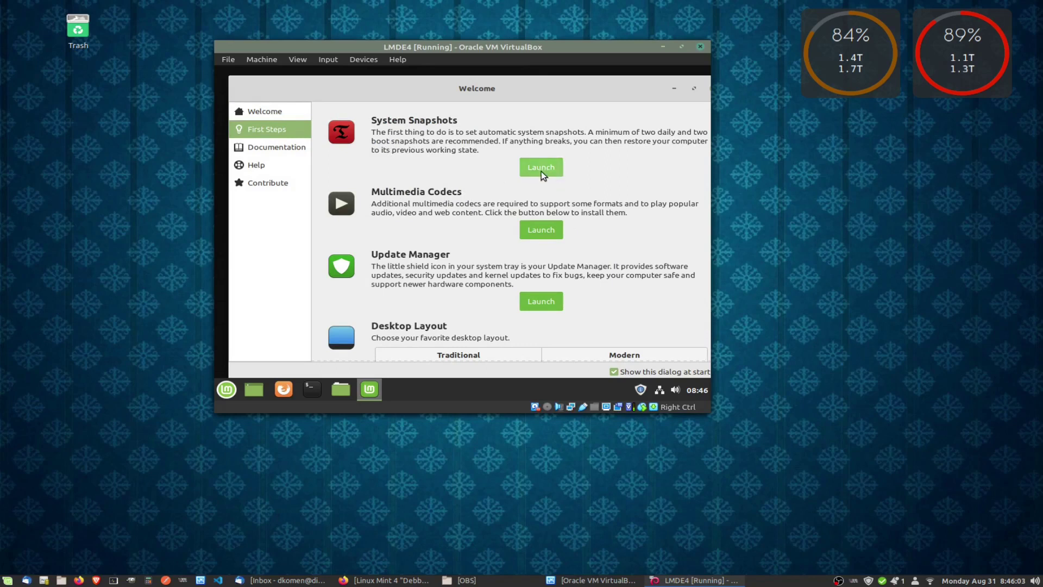
pyautogui.click(542, 169)
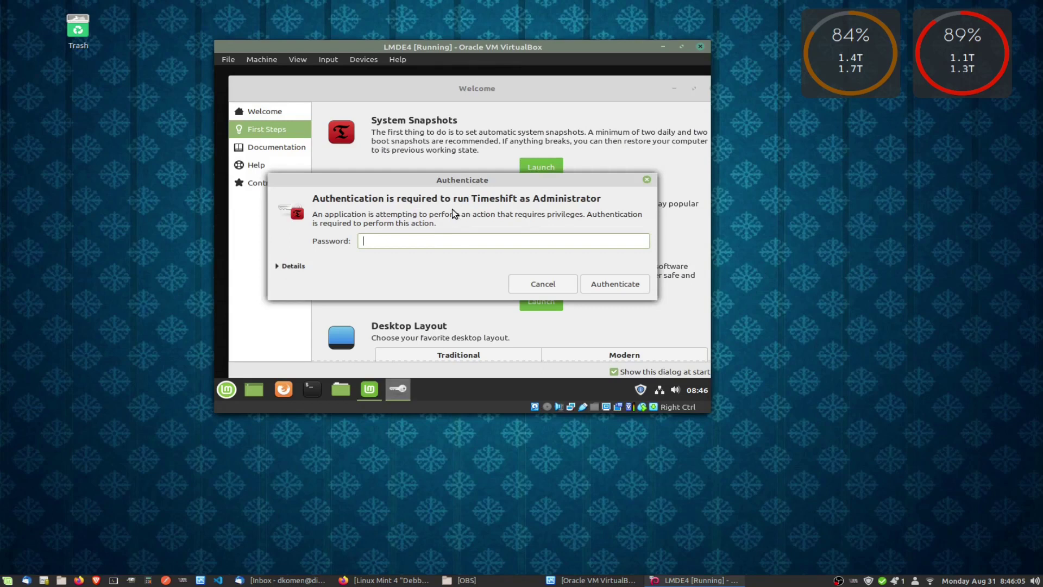
pyautogui.write('••••••••')
pyautogui.press('Return')
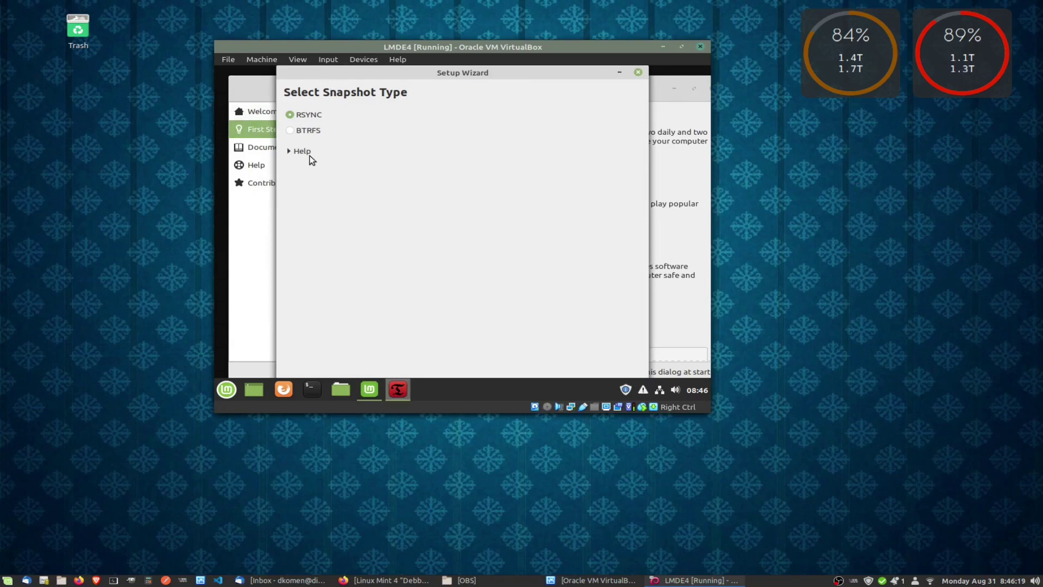
# Enlarge the VirtualBox window and close the Timeshift Setup Wizard.
pyautogui.moveTo(397, 76); pyautogui.dragTo(417, 82)
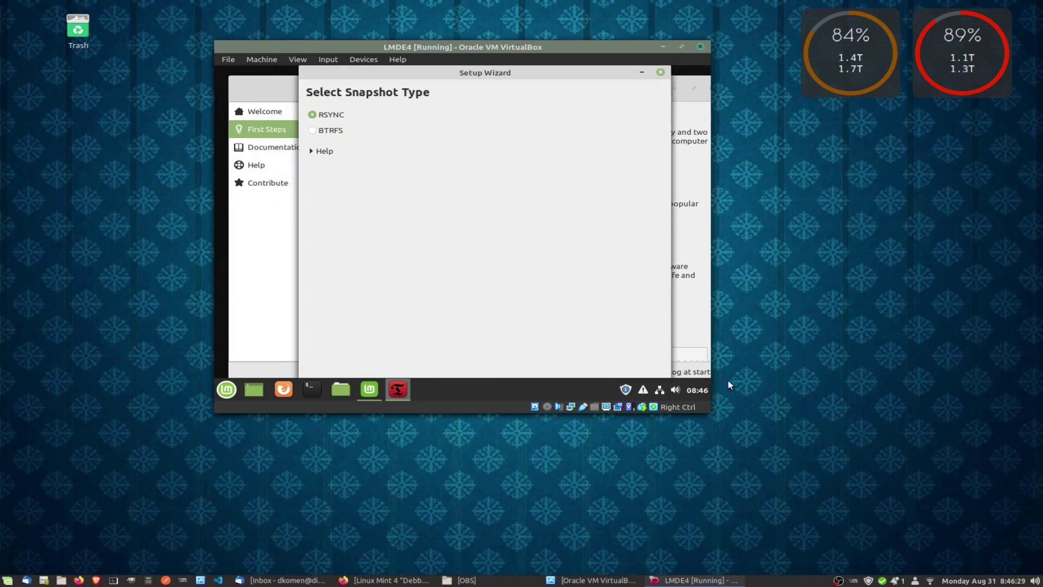
pyautogui.moveTo(709, 407); pyautogui.dragTo(841, 474)
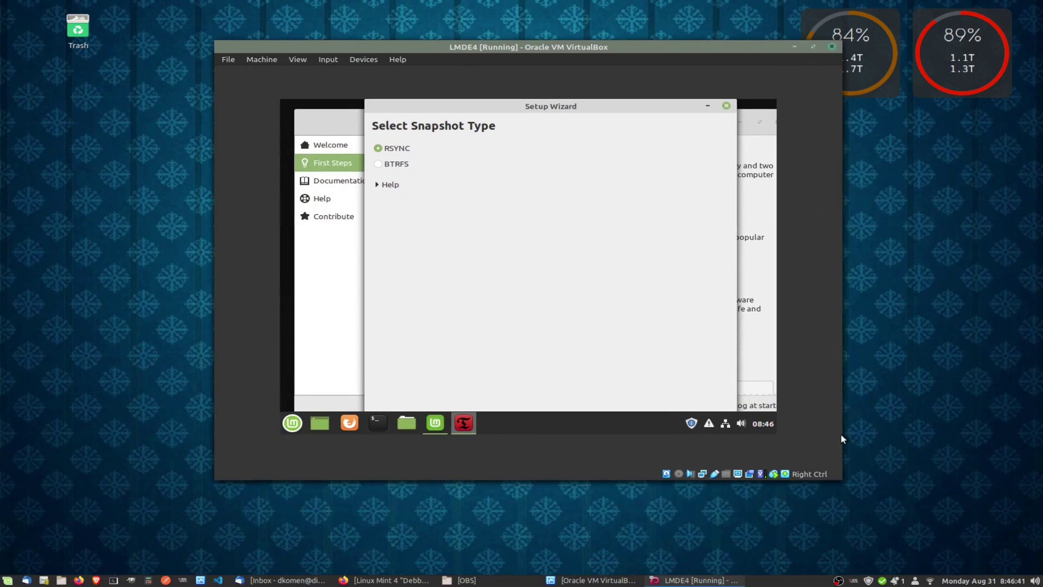
pyautogui.click(726, 106)
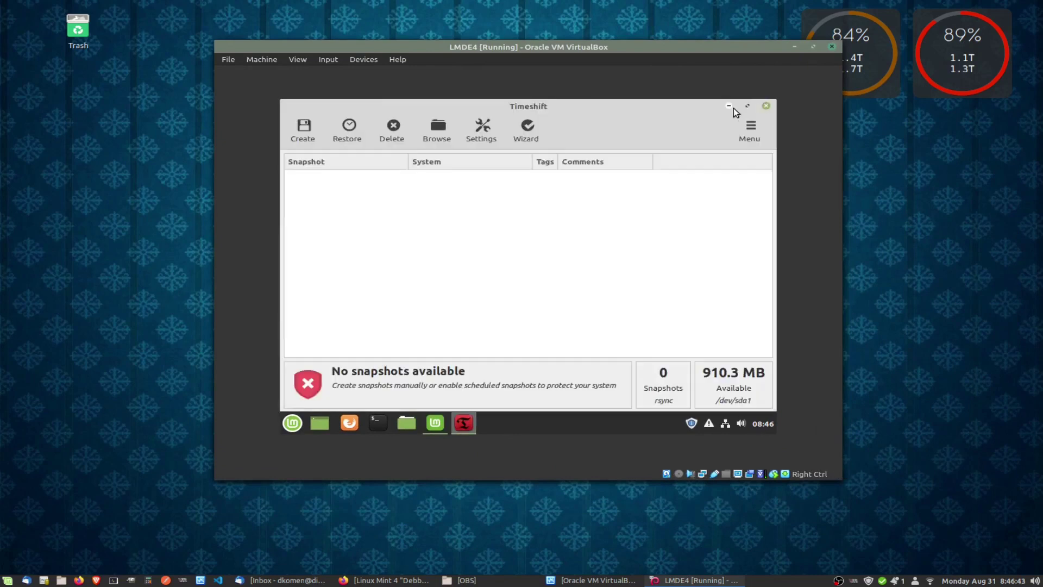
# Minimize Timeshift and the Welcome window to reveal the guest desktop.
pyautogui.click(729, 106)
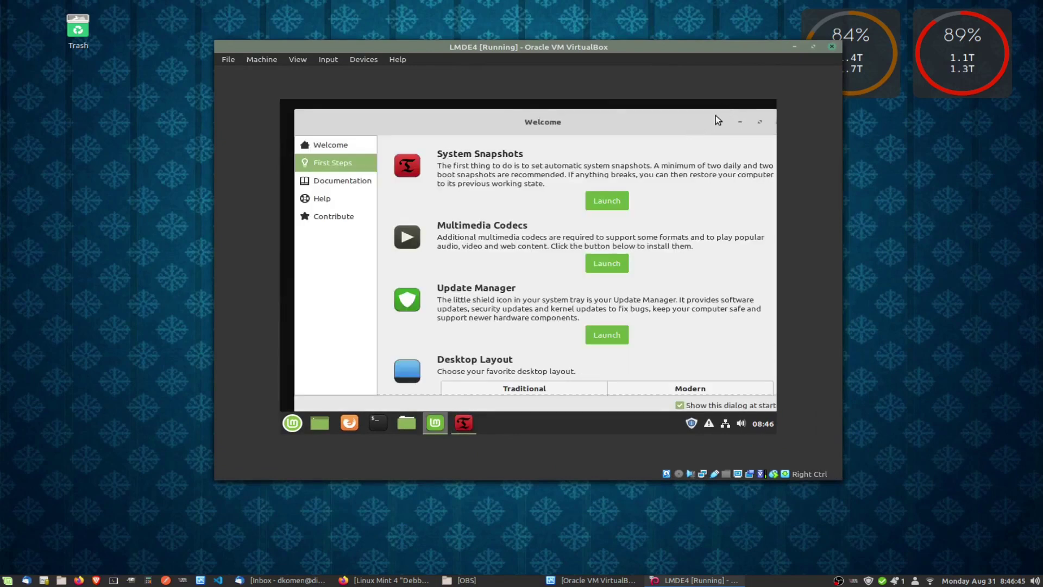
pyautogui.click(740, 122)
pyautogui.rightClick(563, 128)
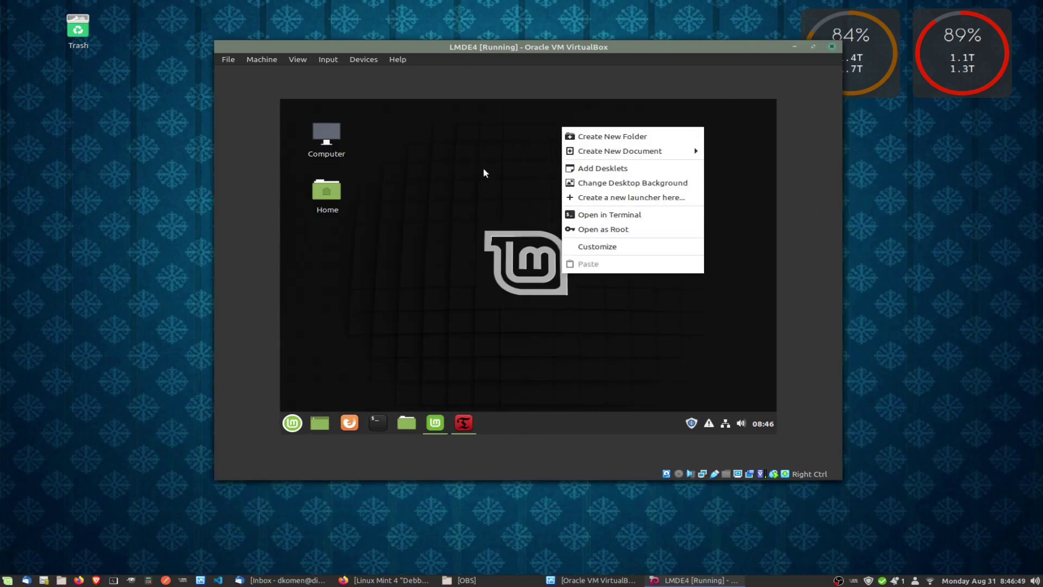
pyautogui.click(391, 277)
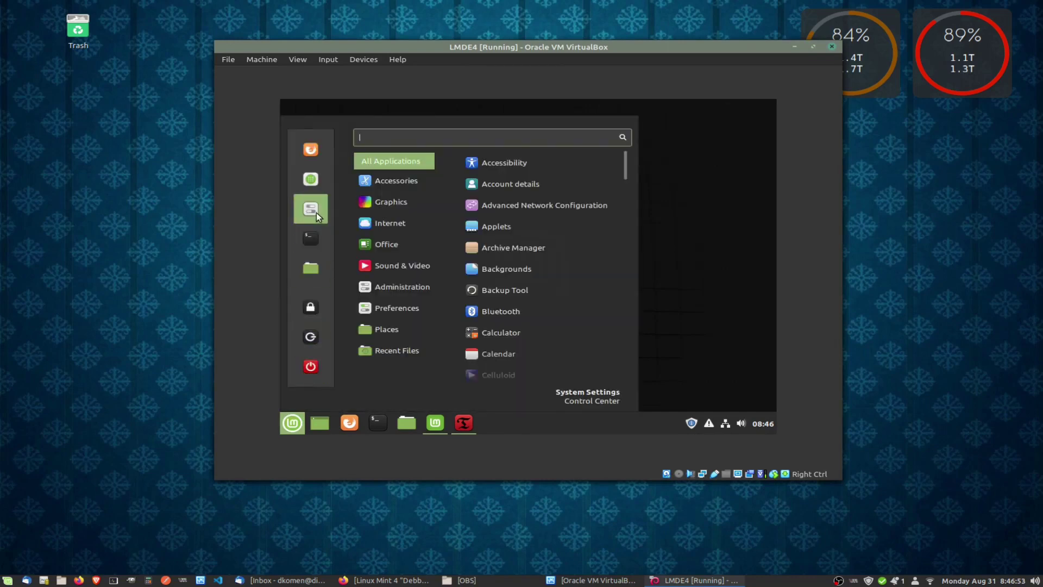
# In System Settings > Display, apply and keep the 1024 x 768 (4:3) resolution.
pyautogui.click(316, 211)
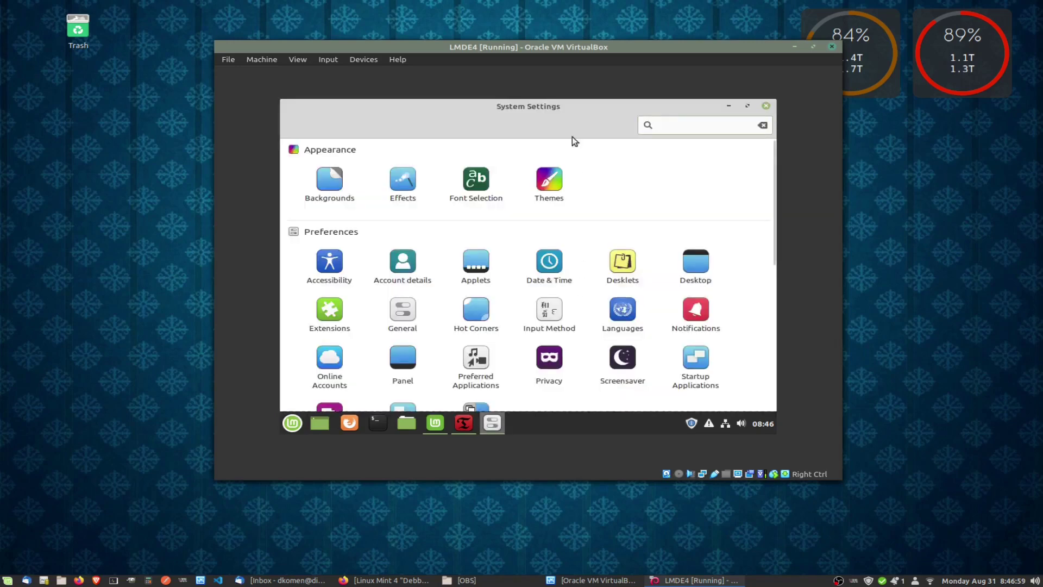
pyautogui.write('scr')
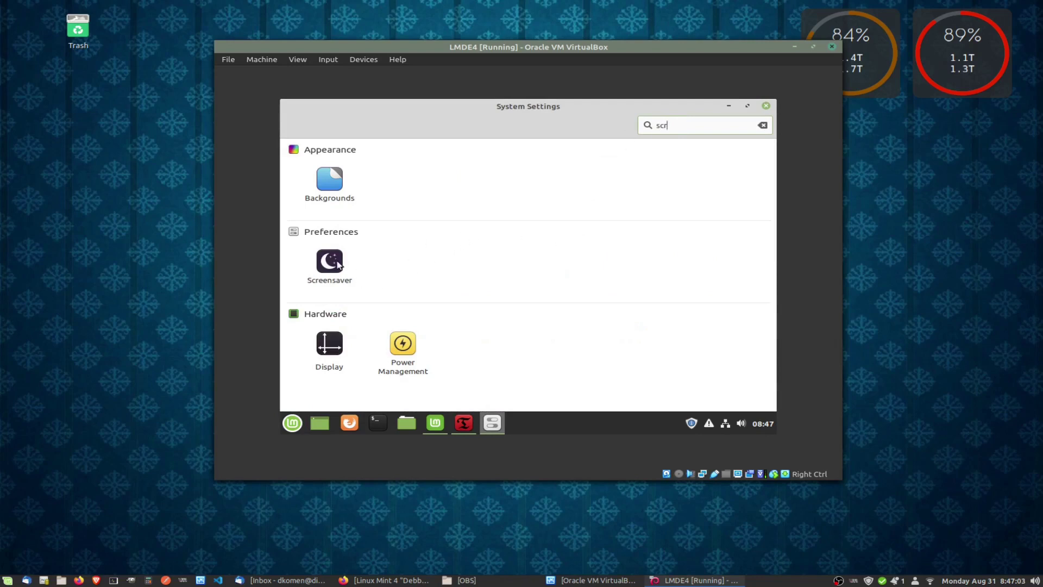
pyautogui.click(334, 343)
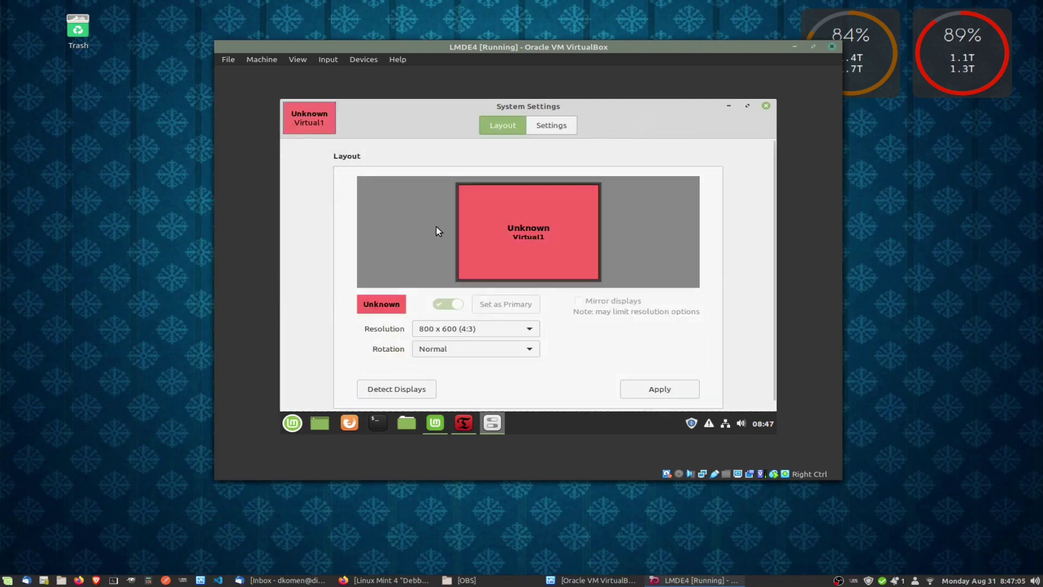
pyautogui.click(445, 330)
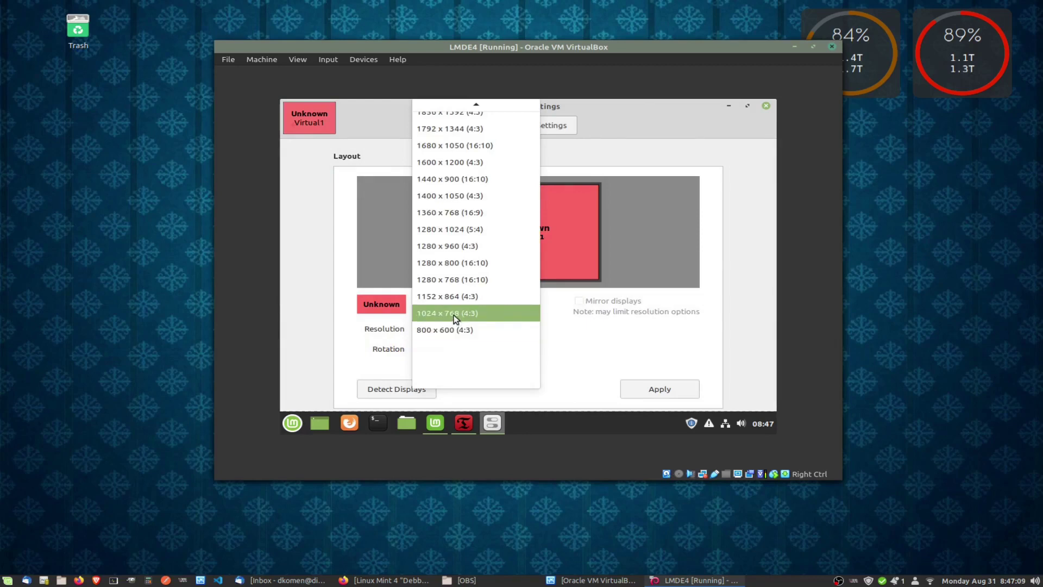
pyautogui.click(455, 318)
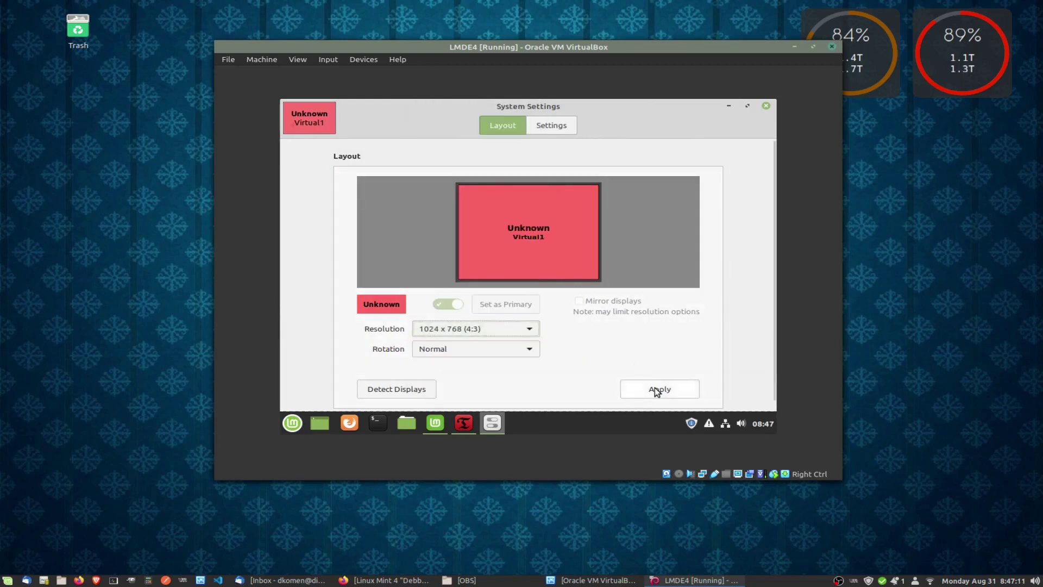
pyautogui.click(655, 387)
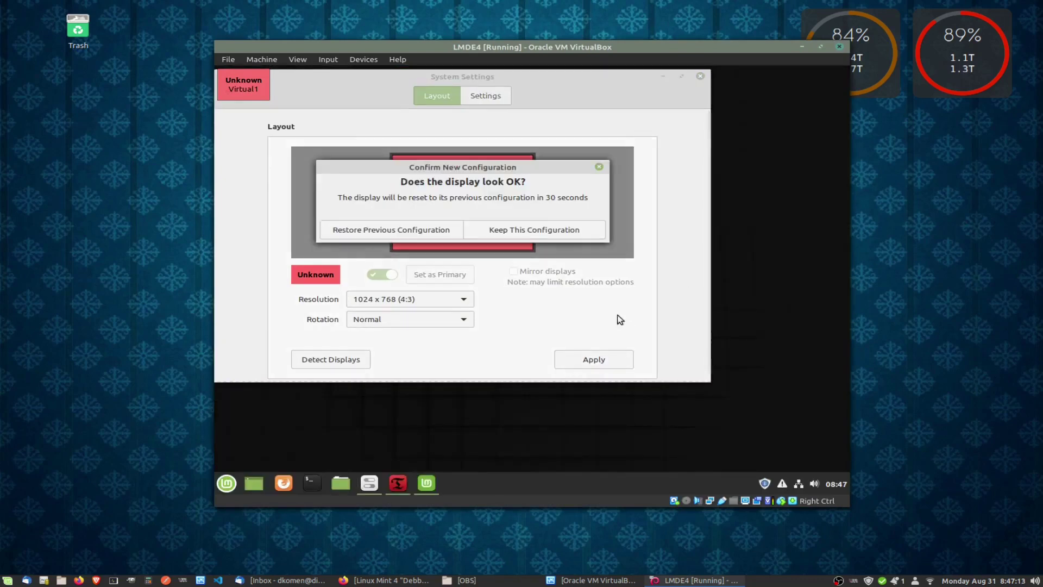
pyautogui.click(526, 234)
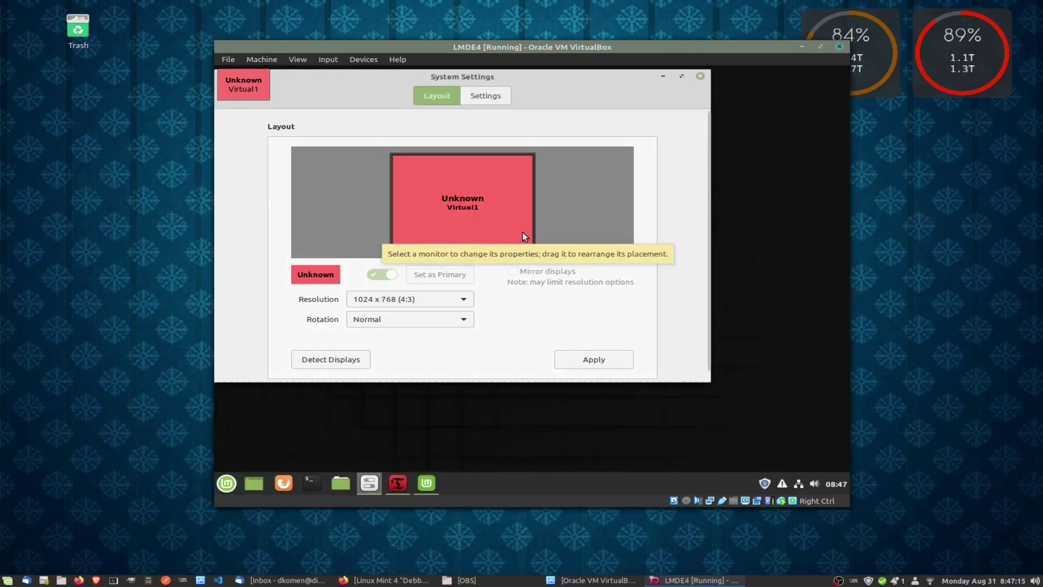
# Reposition System Settings and widen the VirtualBox window, leaving the resolution unchanged.
pyautogui.moveTo(548, 75); pyautogui.dragTo(605, 114)
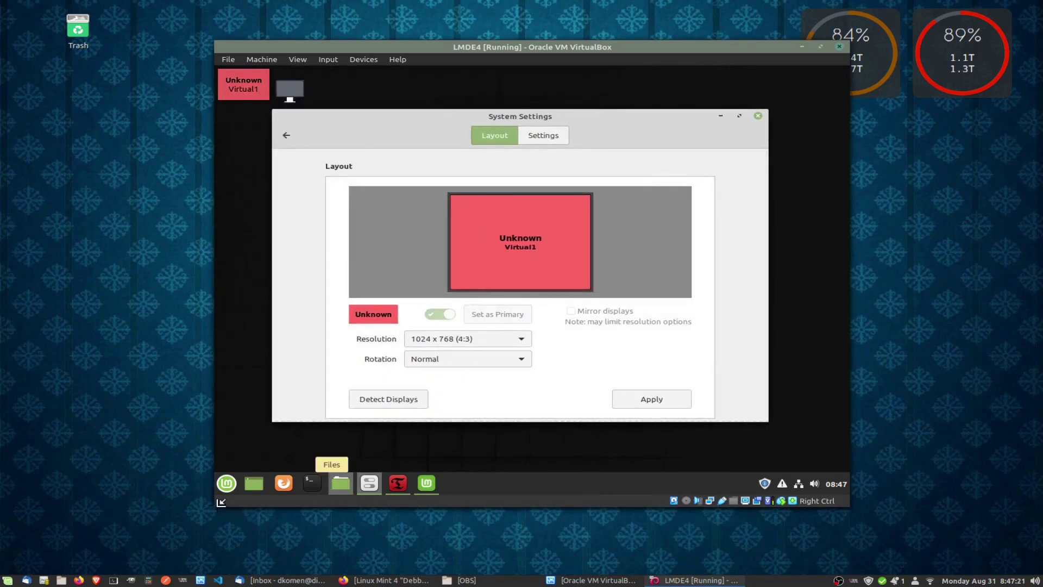
pyautogui.moveTo(220, 508); pyautogui.dragTo(114, 519)
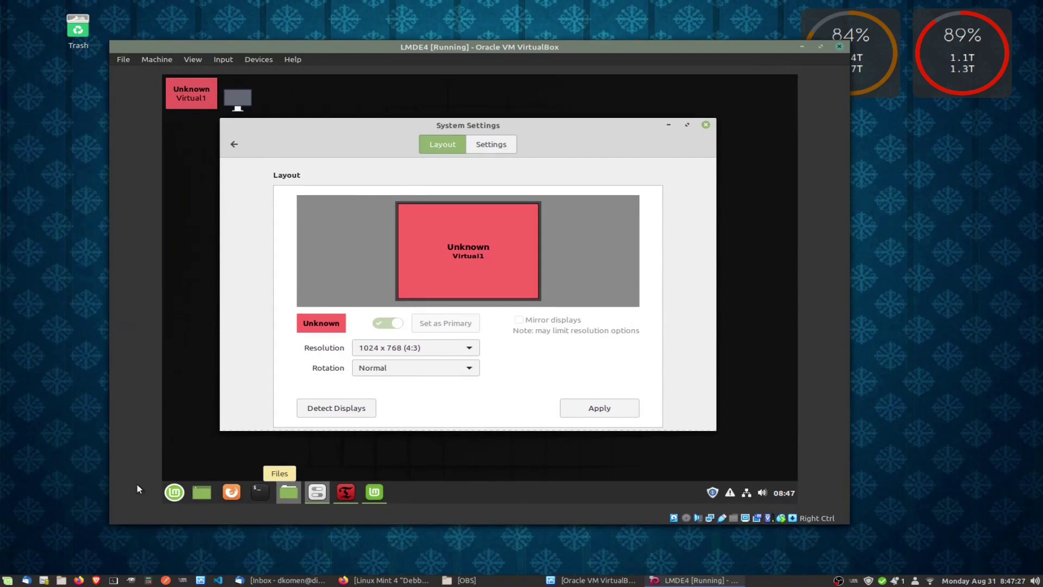
pyautogui.click(396, 351)
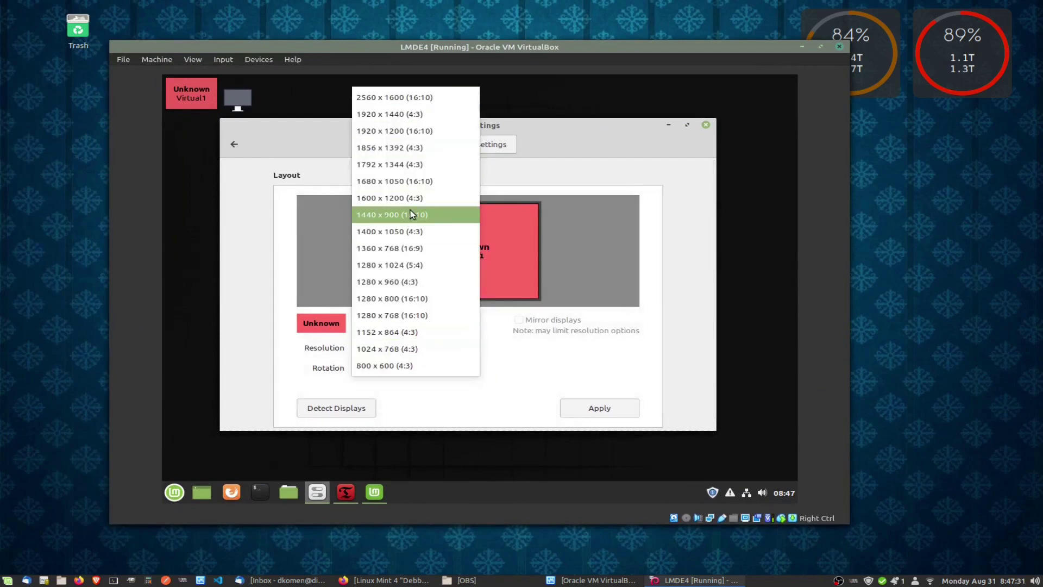
pyautogui.click(599, 96)
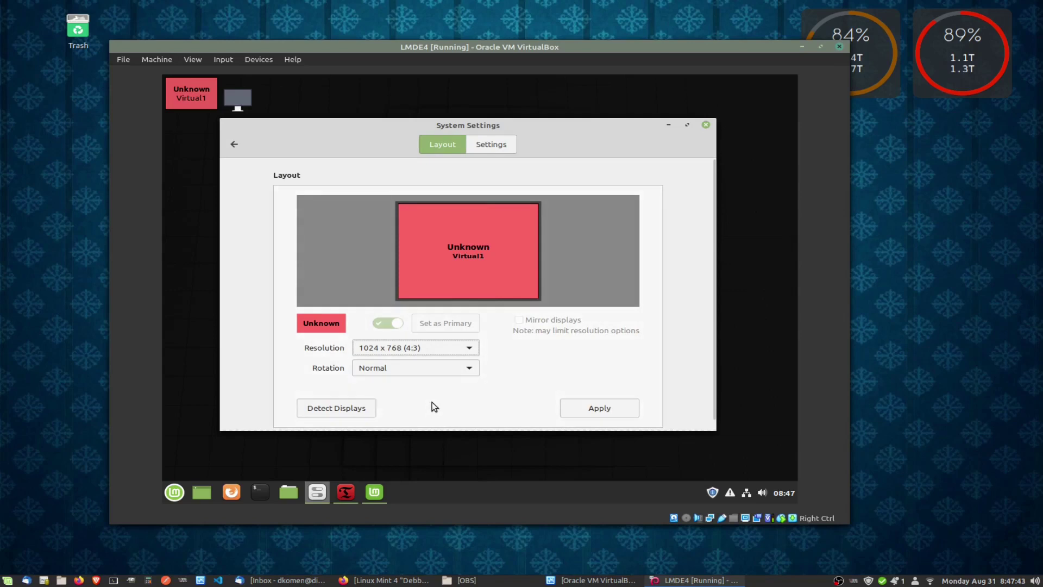
# Insert the Guest Additions CD image and run its installer with the admin password.
pyautogui.click(254, 61)
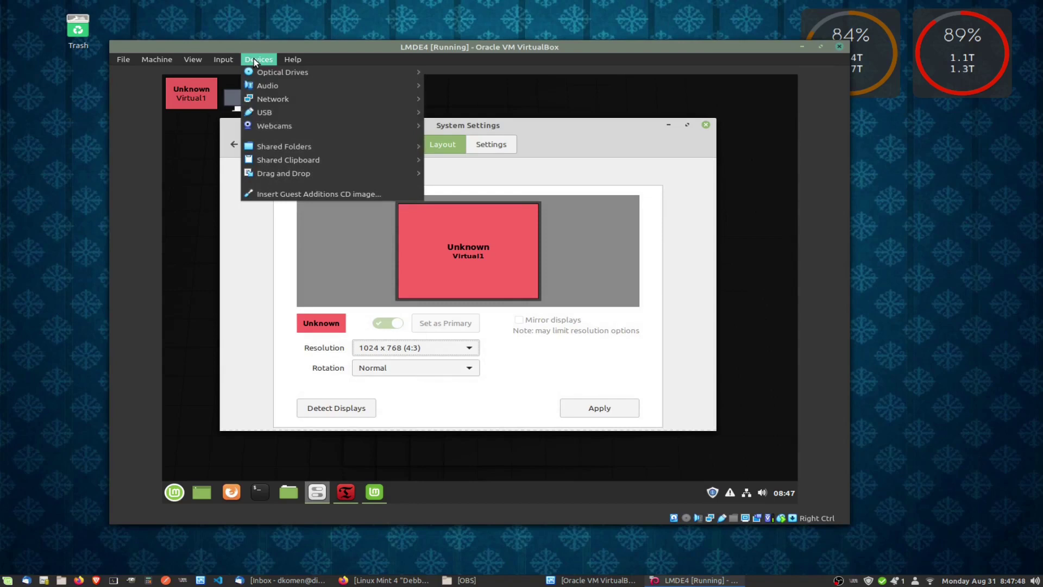
pyautogui.click(290, 196)
pyautogui.click(706, 124)
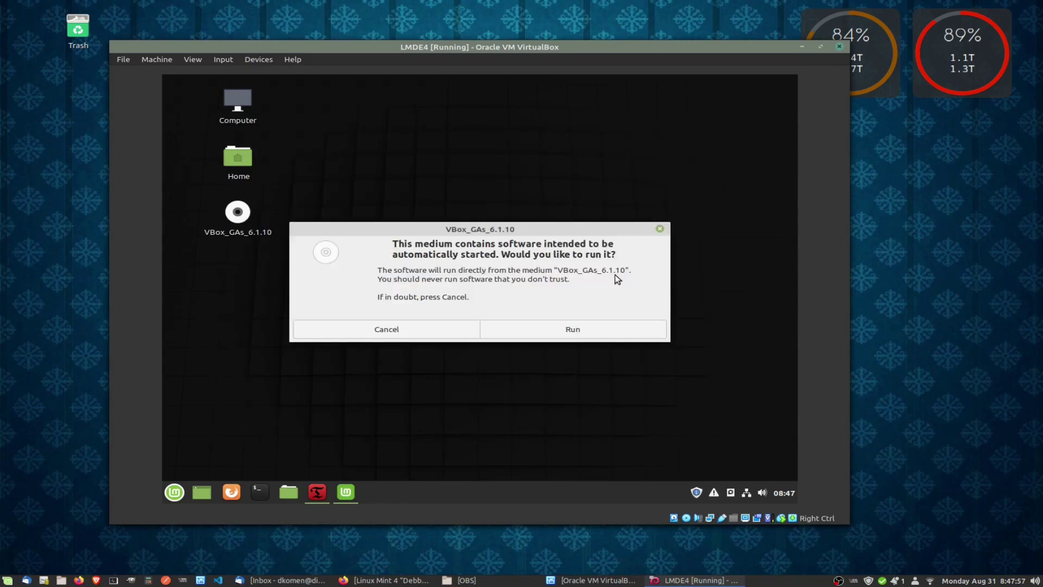
pyautogui.click(565, 329)
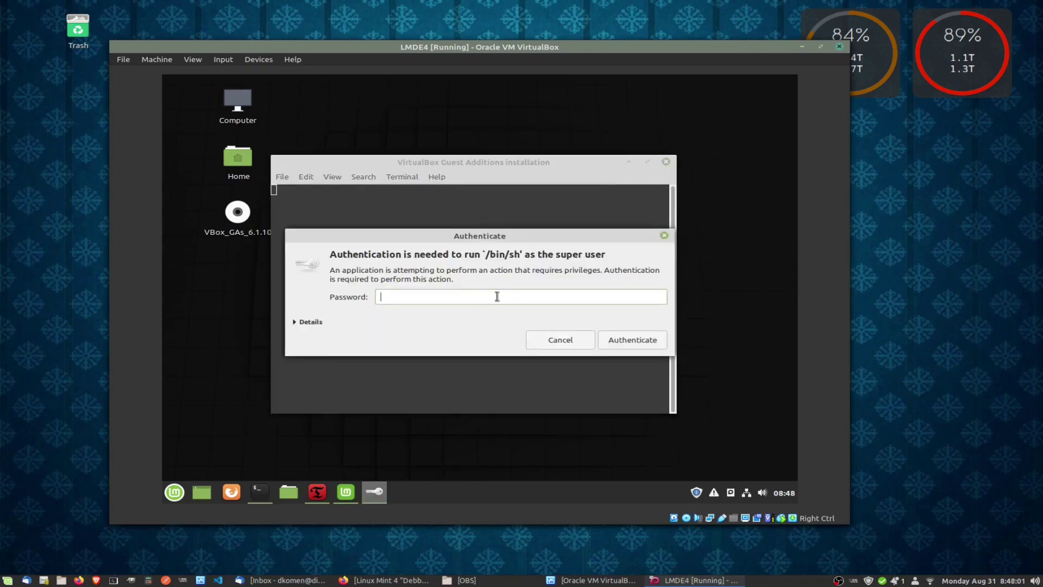
pyautogui.write('••••••••')
pyautogui.press('Return')
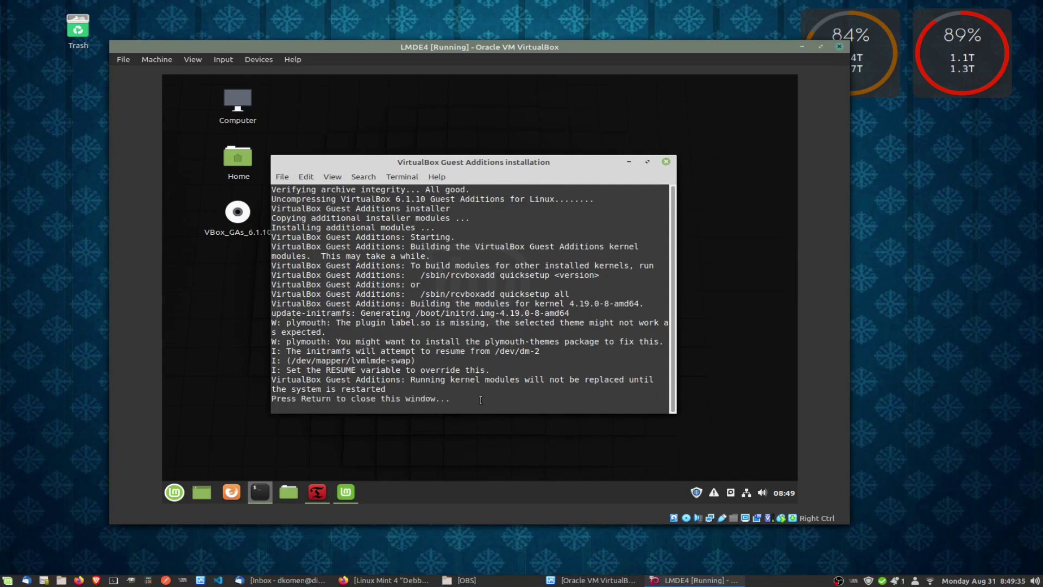
pyautogui.press('Return')
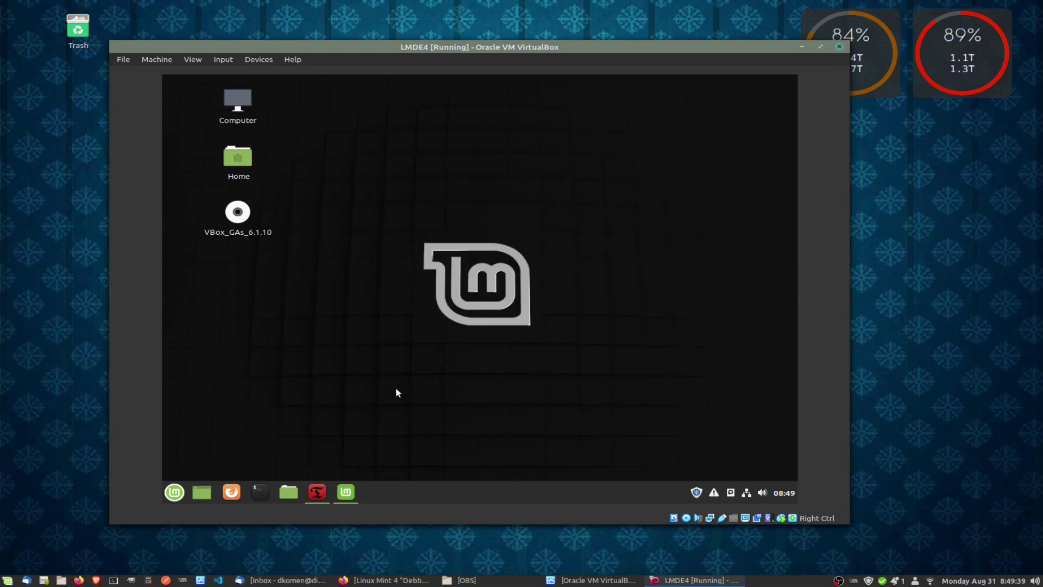
# Restart the guest from the Mint menu's Quit options.
pyautogui.click(174, 492)
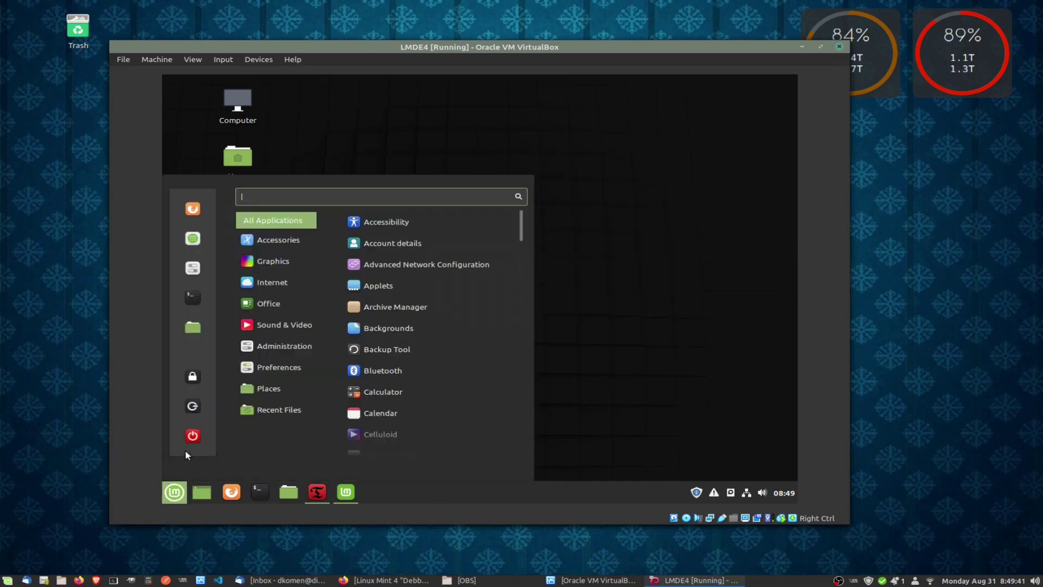
pyautogui.click(193, 434)
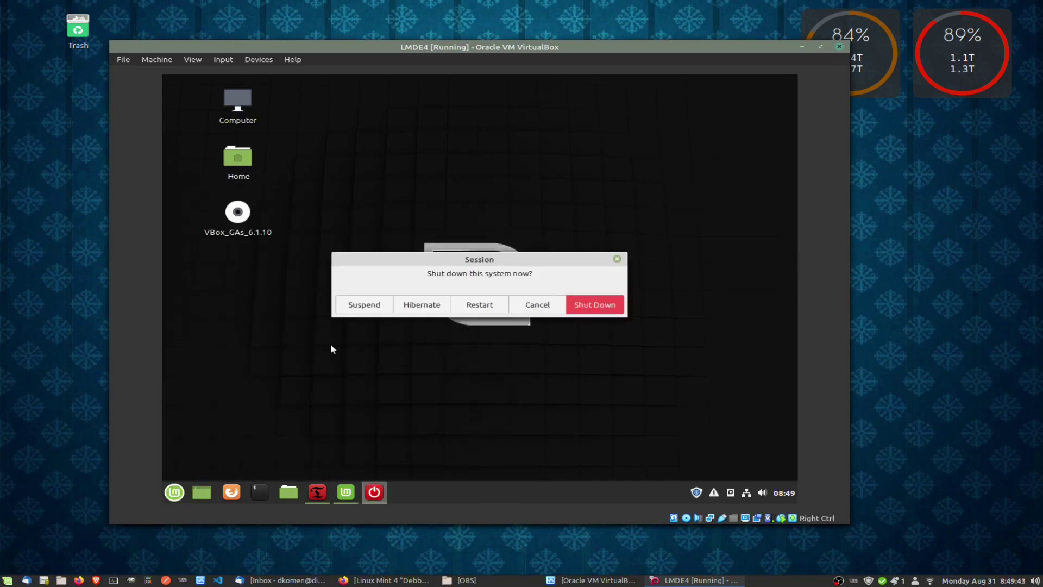
pyautogui.click(489, 311)
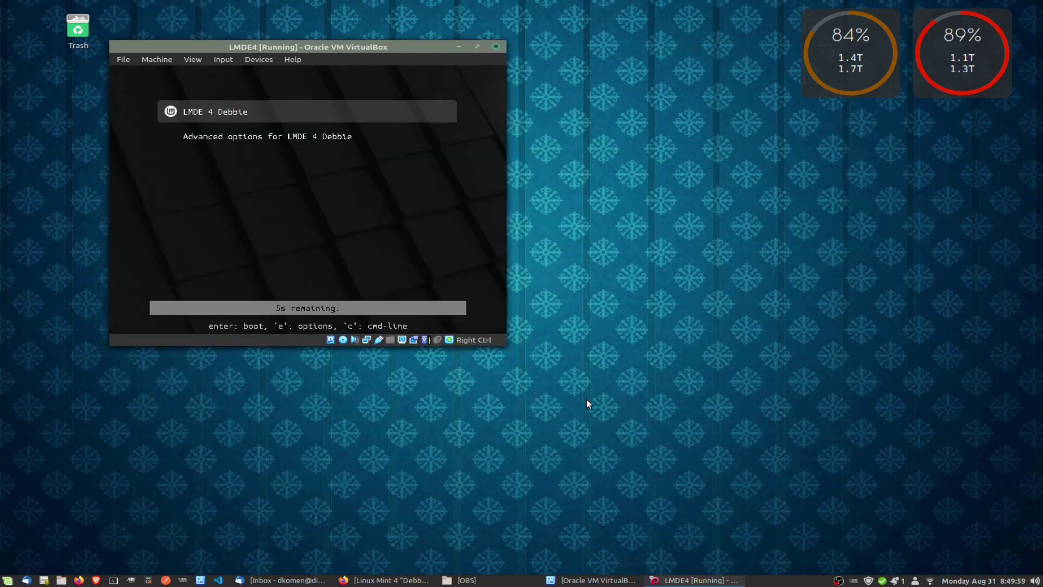
# Boot LMDE 4 Debbie from GRUB and unlock the disk with the boot password.
pyautogui.press('Return')
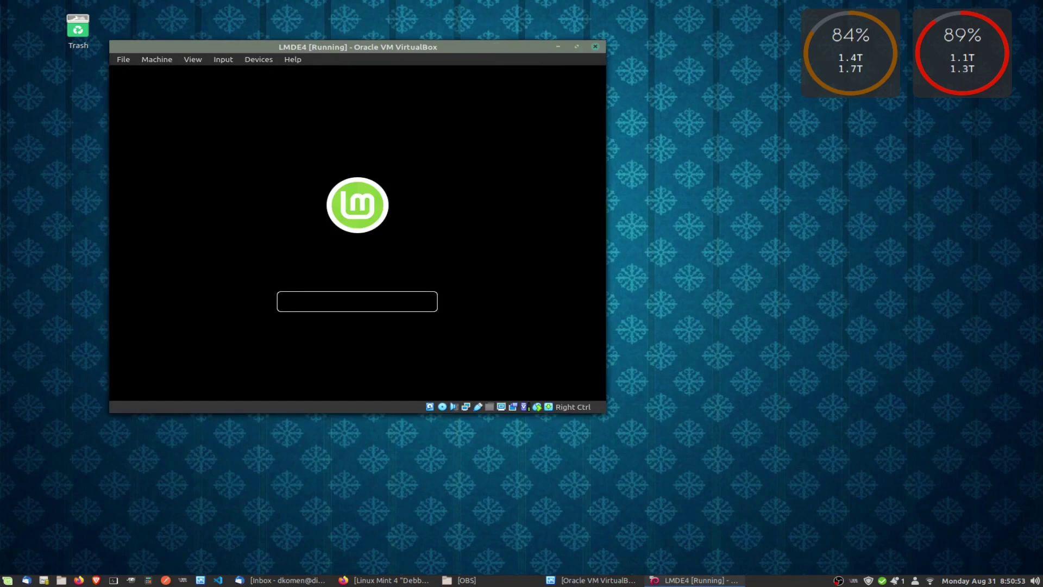
pyautogui.moveTo(317, 44); pyautogui.dragTo(414, 79)
pyautogui.write('********')
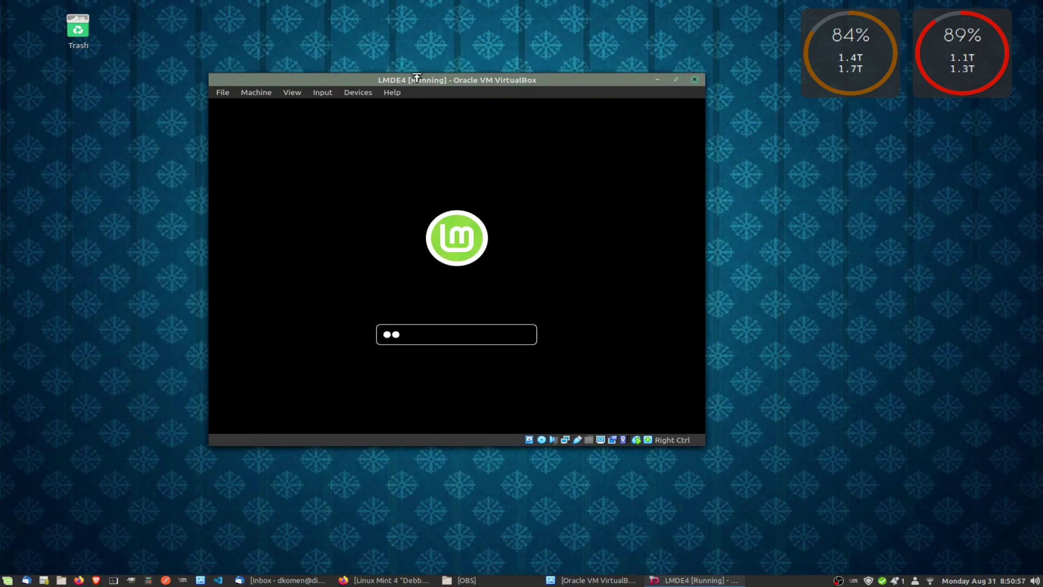
pyautogui.press('Return')
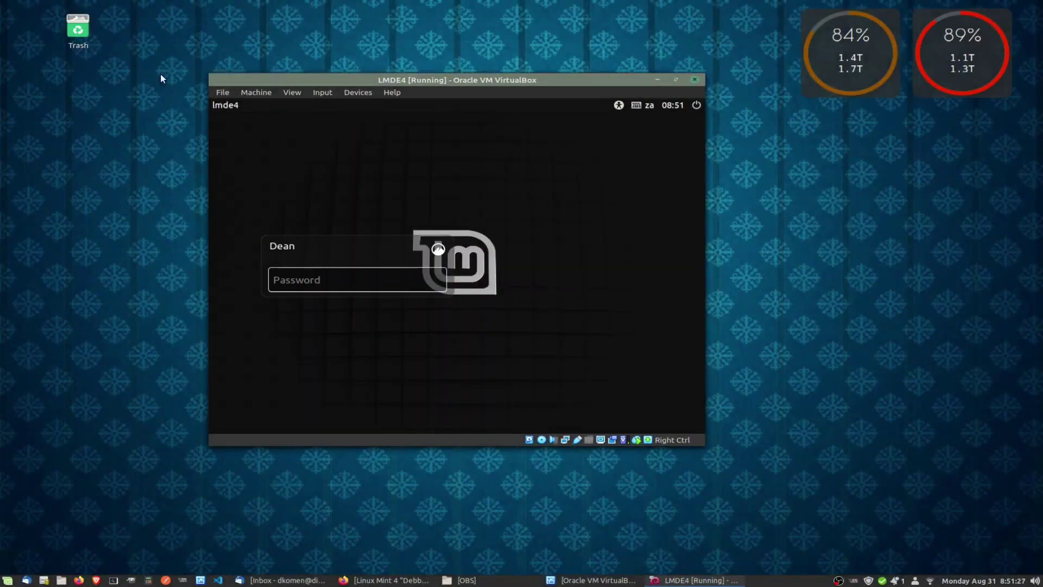
# Enlarge the VirtualBox window and log in to the LMDE guest with the account password.
pyautogui.moveTo(705, 445); pyautogui.dragTo(802, 492)
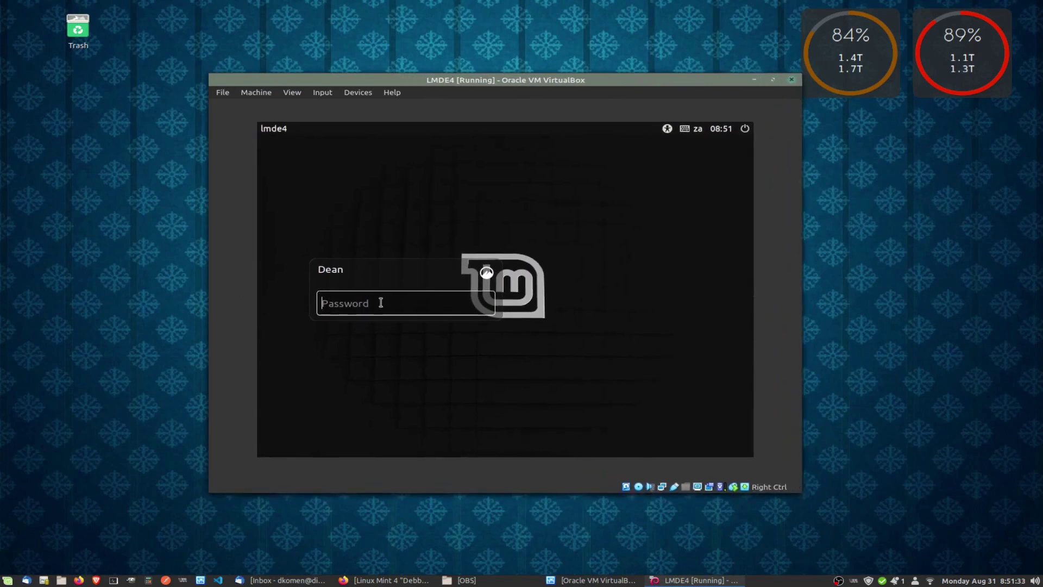
pyautogui.write('•••••••••')
pyautogui.press('Return')
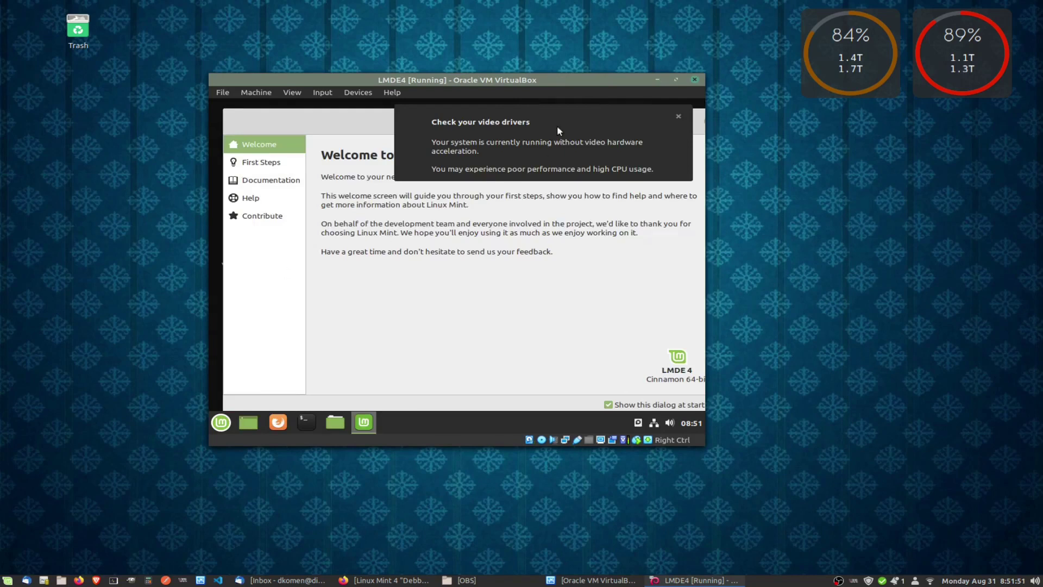
# Dismiss the video-driver warning and move the VM window top-left and the Welcome window right.
pyautogui.click(679, 117)
pyautogui.moveTo(438, 79); pyautogui.dragTo(230, 5)
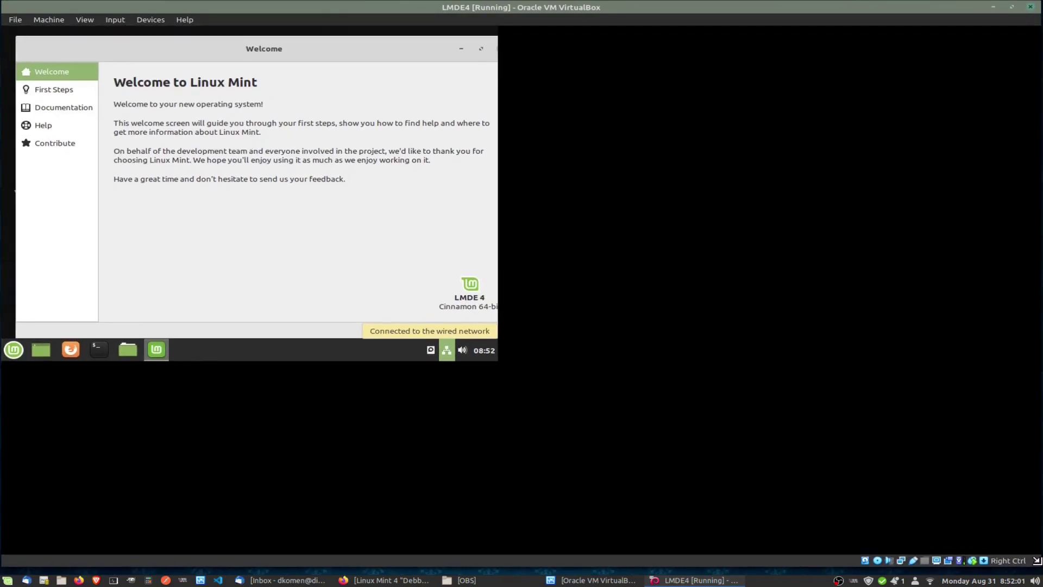
pyautogui.moveTo(276, 41); pyautogui.dragTo(465, 115)
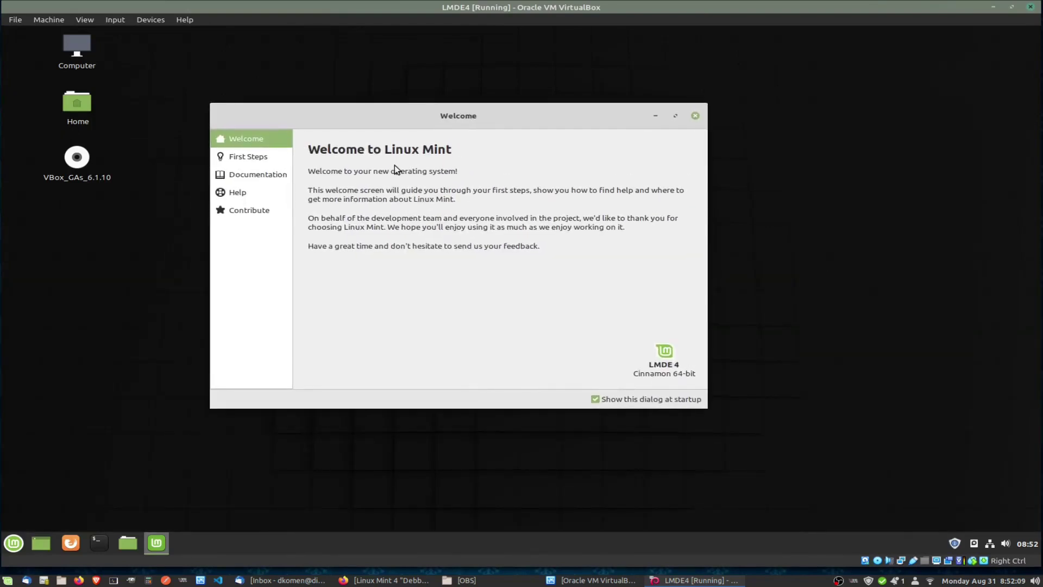
# From First Steps, launch Timeshift with the admin password, start a snapshot, then cancel it.
pyautogui.click(248, 157)
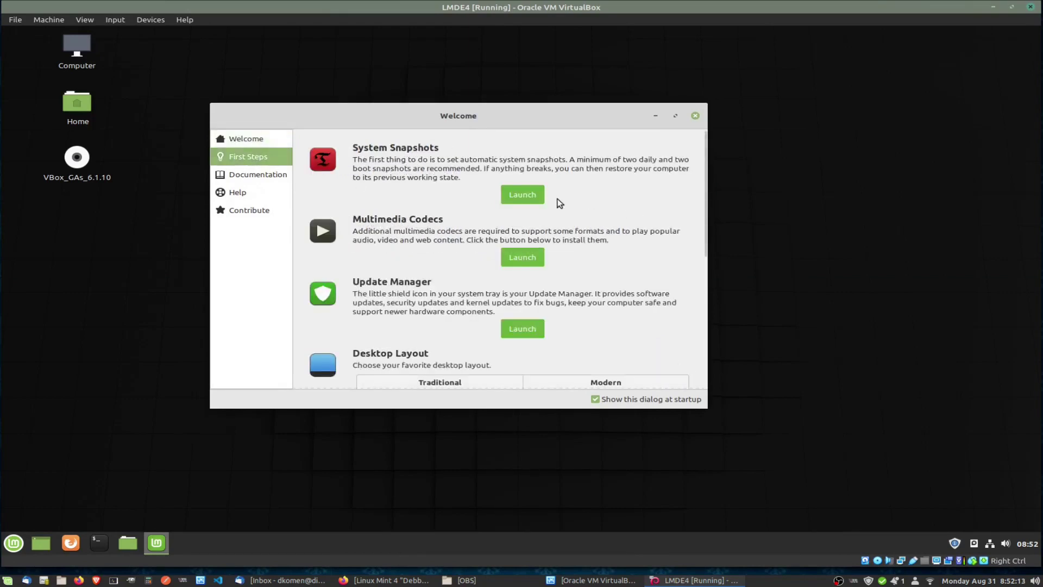
pyautogui.click(527, 195)
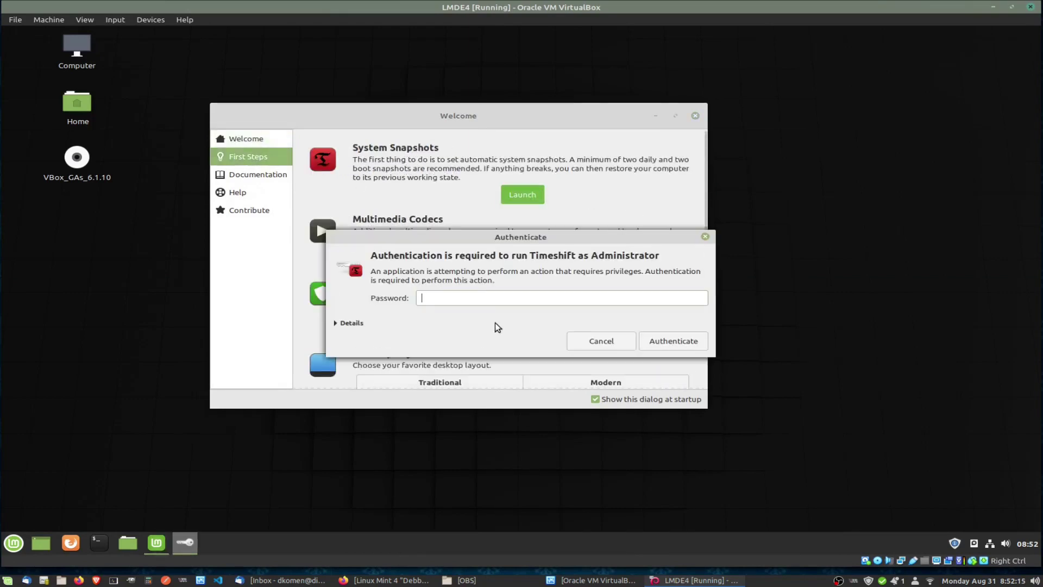
pyautogui.write('********')
pyautogui.press('Return')
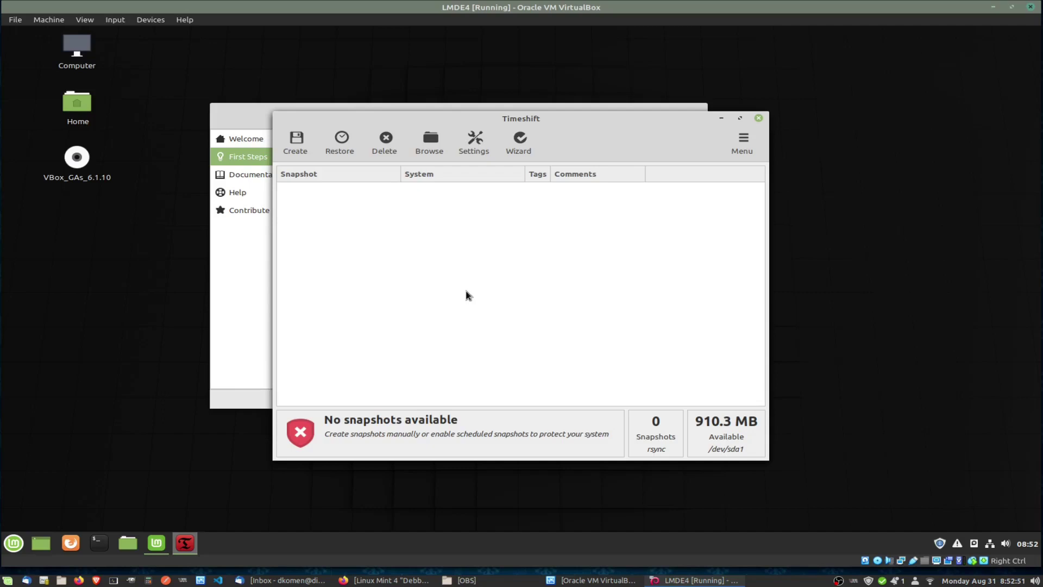
pyautogui.click(296, 144)
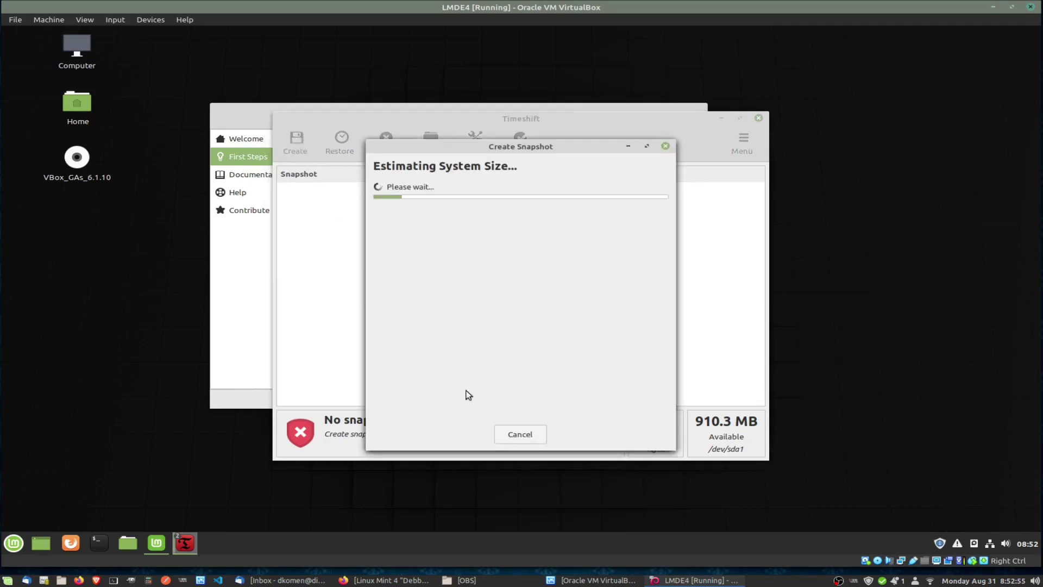
pyautogui.click(521, 434)
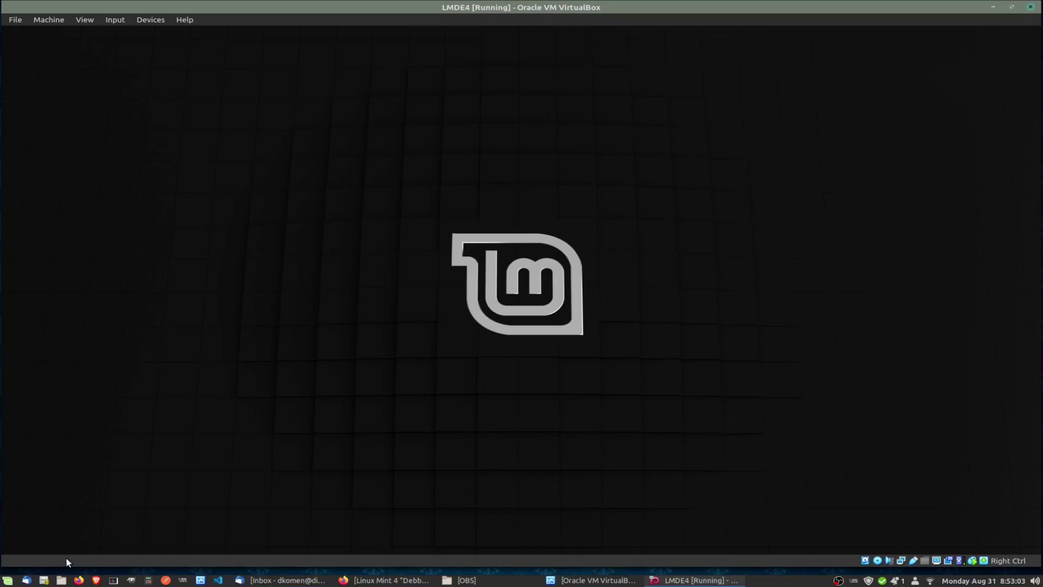
# Browse the guest's application menu, close the video-driver warning, and dismiss the menu.
pyautogui.click(13, 546)
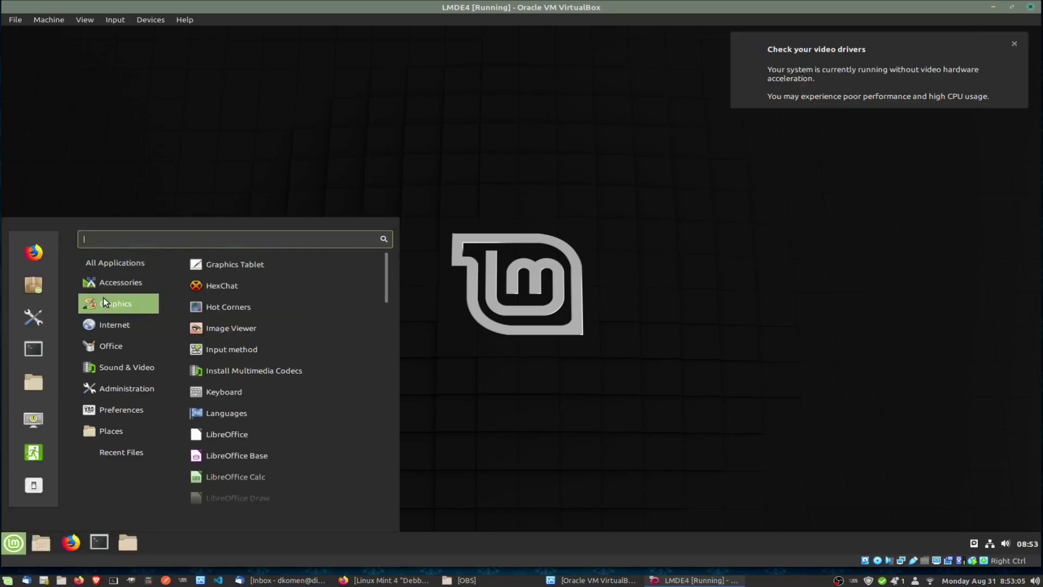
pyautogui.click(951, 139)
pyautogui.click(1014, 45)
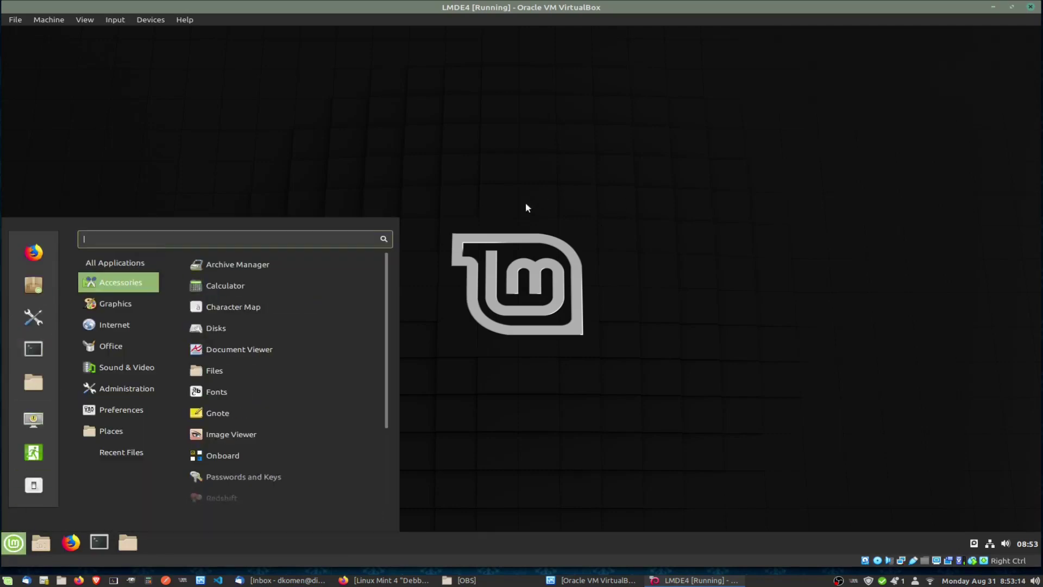
pyautogui.click(508, 172)
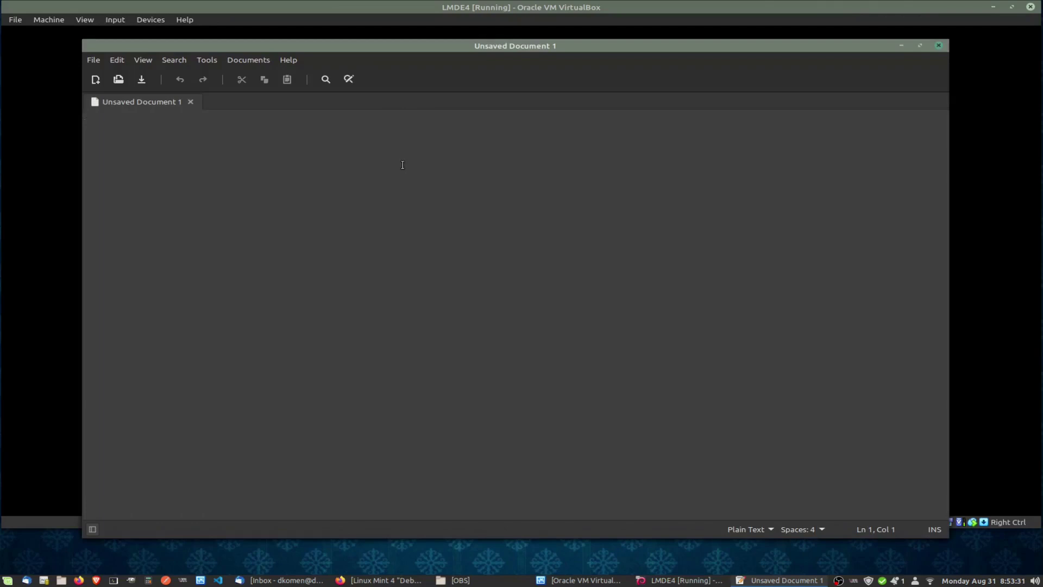
# Type 'xsdzxzdvzsvx' into Unsaved Document 1 and move Xed to the bottom-right.
pyautogui.write('xsdzxzdvzsvx')
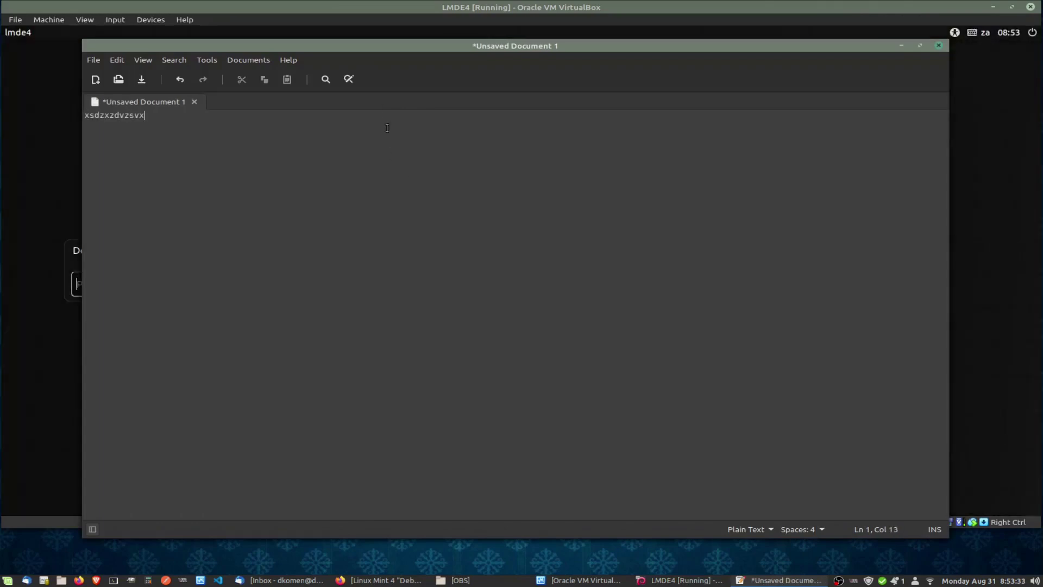
pyautogui.moveTo(365, 46); pyautogui.dragTo(528, 419)
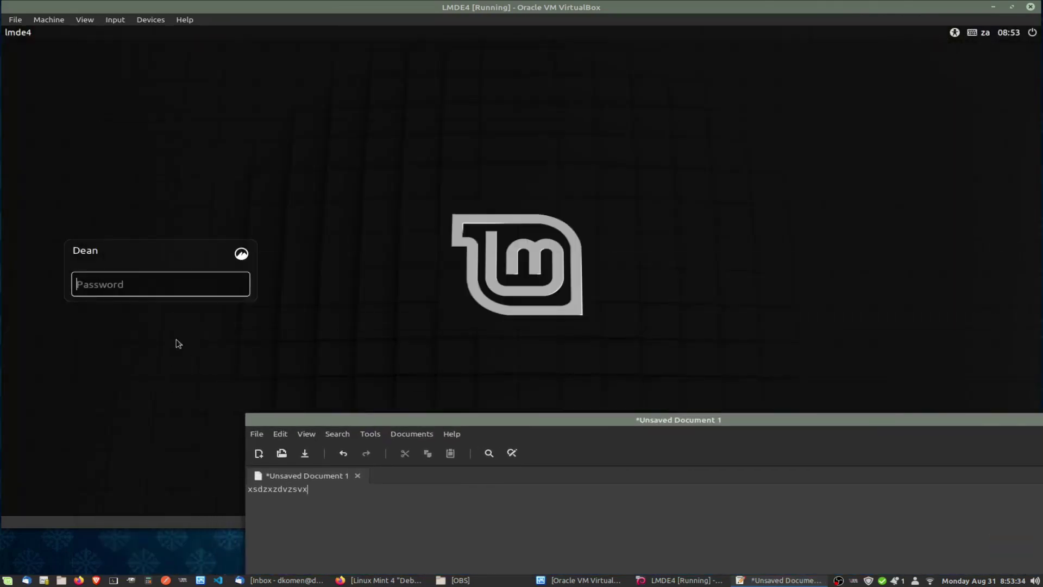
# Log back in to the LMDE guest with the account password.
pyautogui.click(158, 283)
pyautogui.write('********')
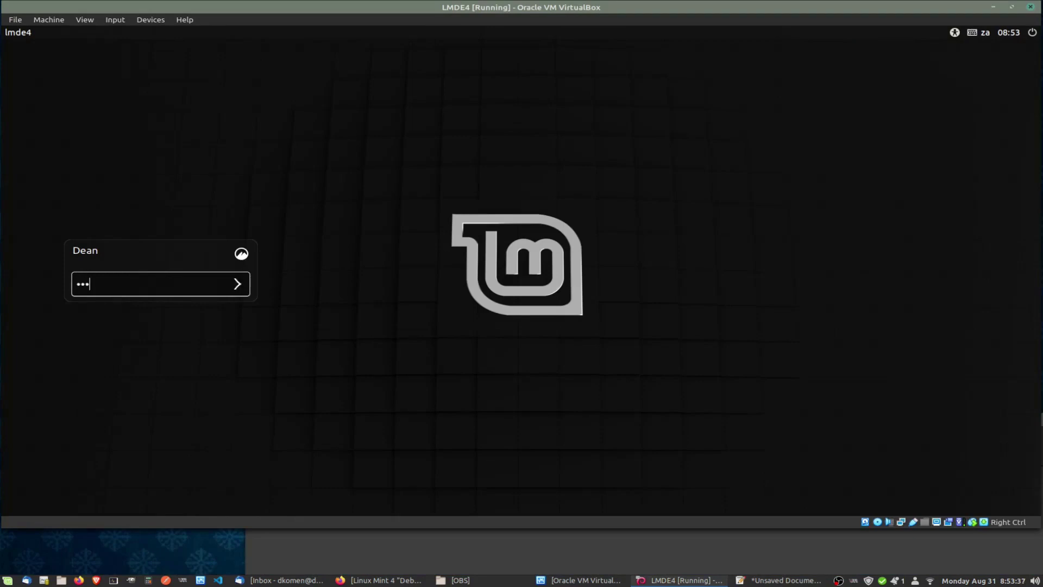
pyautogui.press('Return')
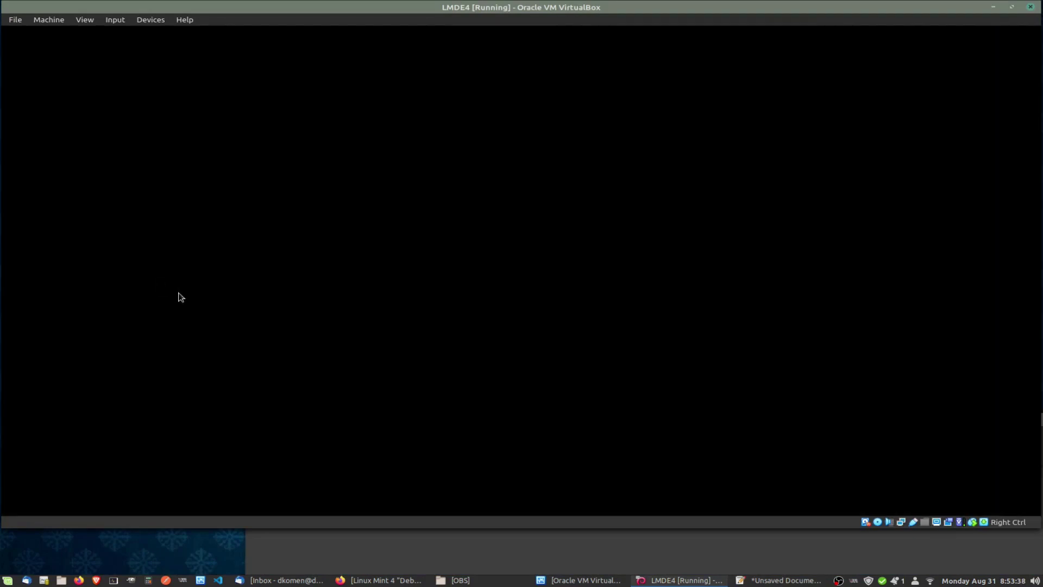
# Select and copy the test line in the host's Xed, then close the document without saving.
pyautogui.click(352, 565)
pyautogui.moveTo(378, 421); pyautogui.dragTo(229, 199)
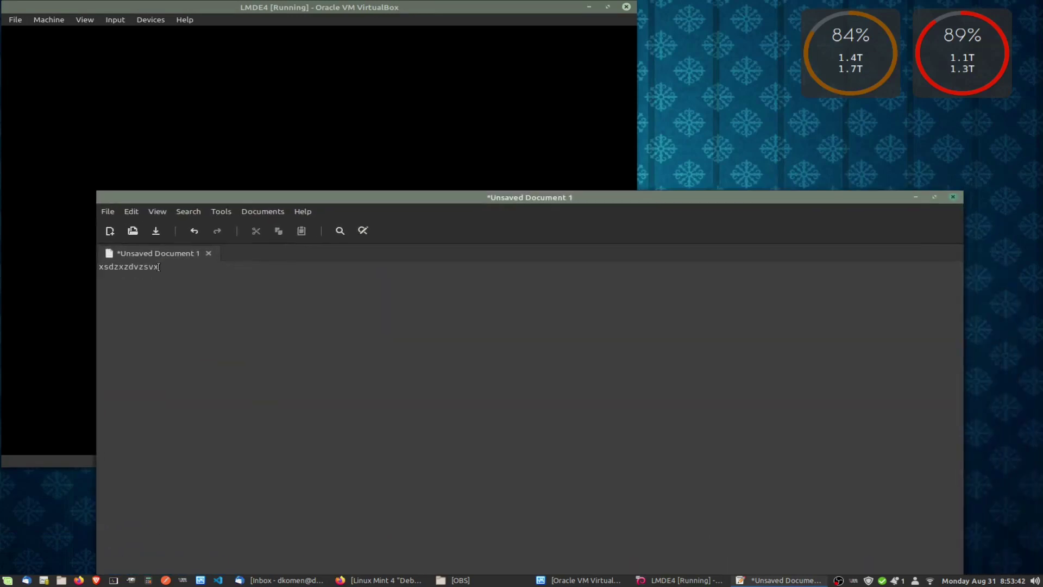
pyautogui.moveTo(158, 267); pyautogui.dragTo(65, 268)
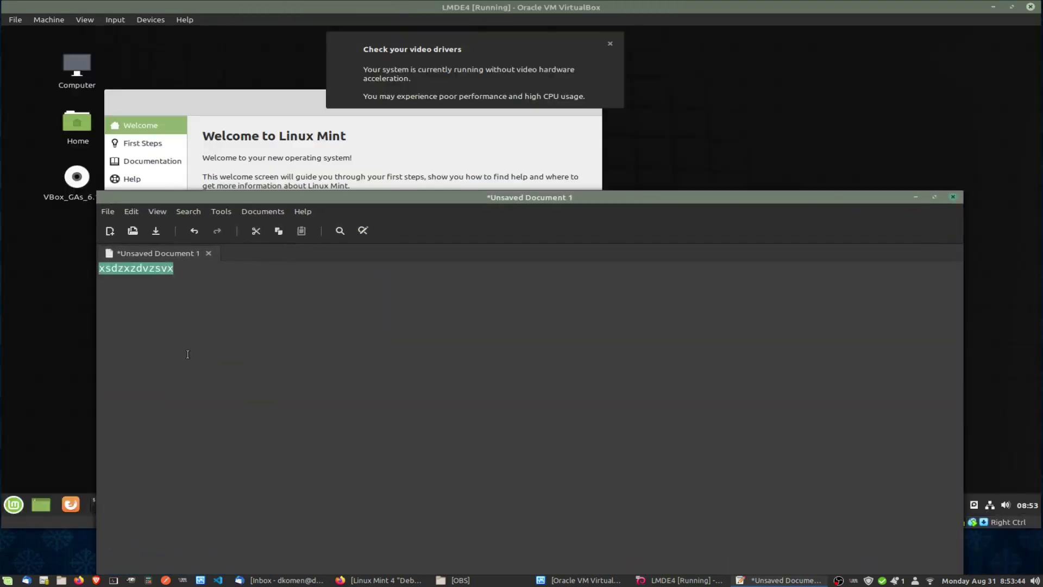
pyautogui.hotkey('ctrl', '+')
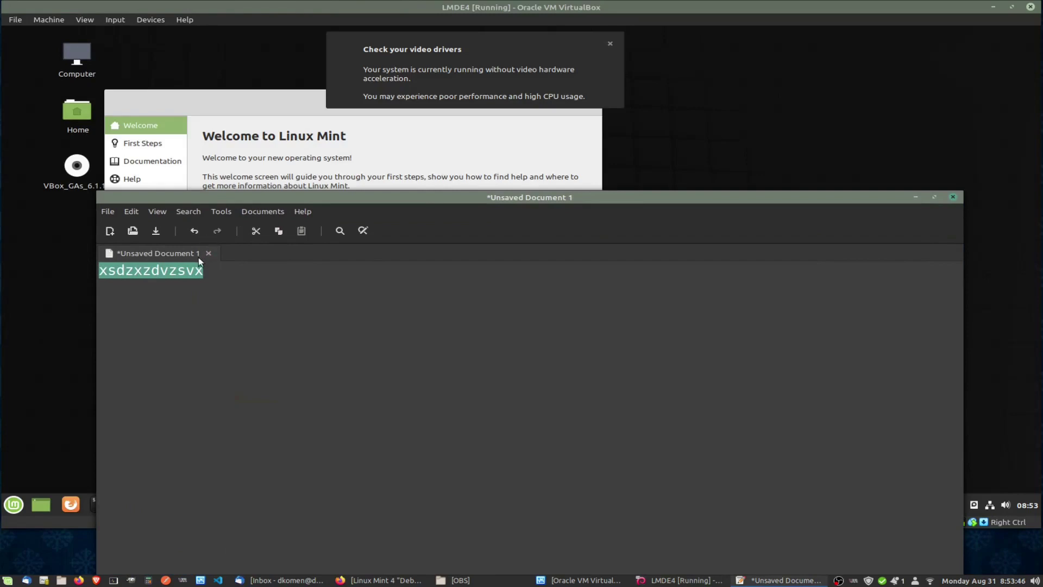
pyautogui.rightClick(185, 271)
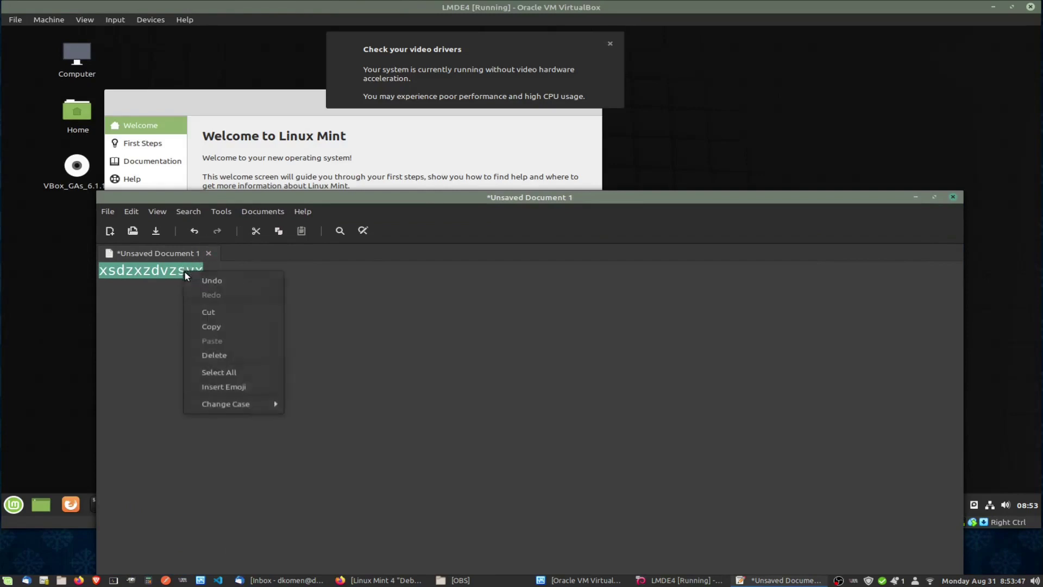
pyautogui.click(212, 326)
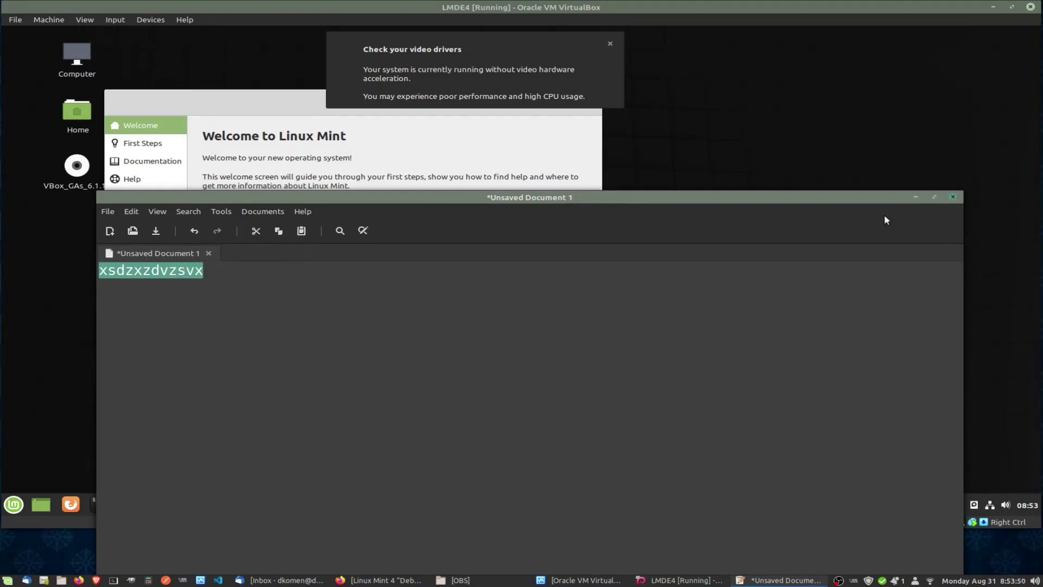
pyautogui.hotkey('ctrl', 'w')
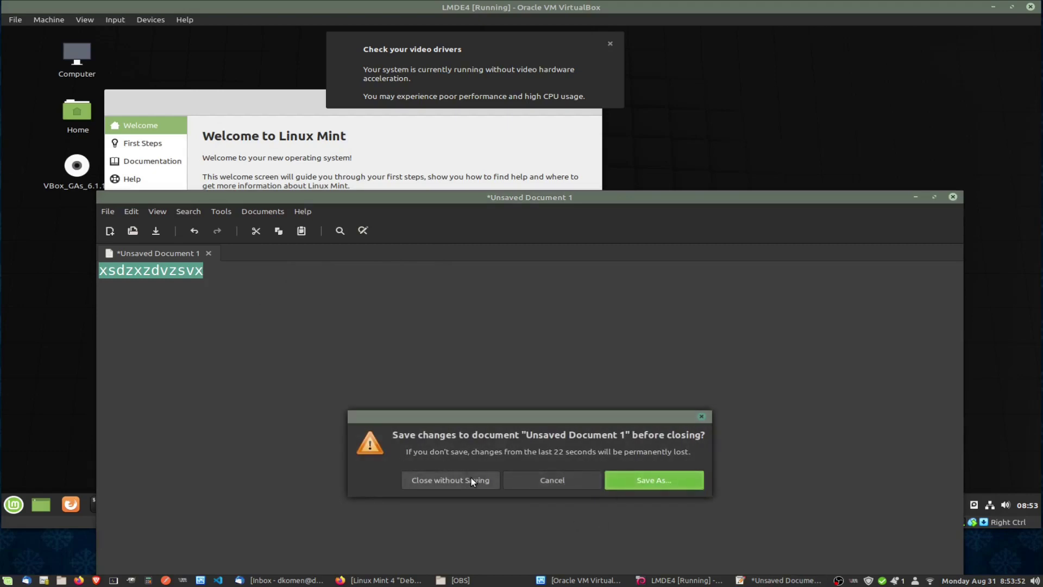
pyautogui.click(471, 479)
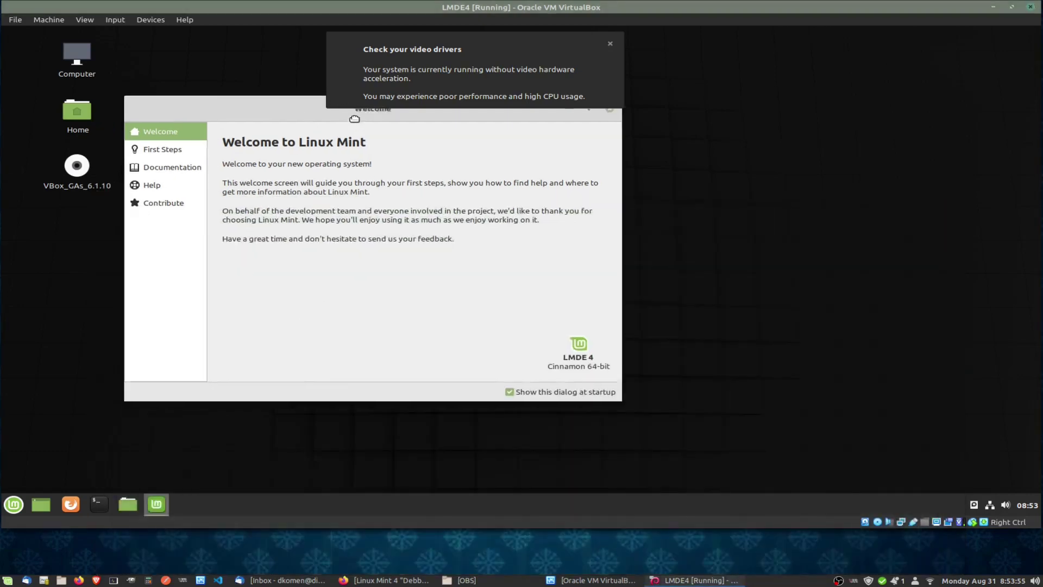
# Launch the guest's Text Editor from Menu > Accessories and dismiss the video-driver warning.
pyautogui.click(16, 500)
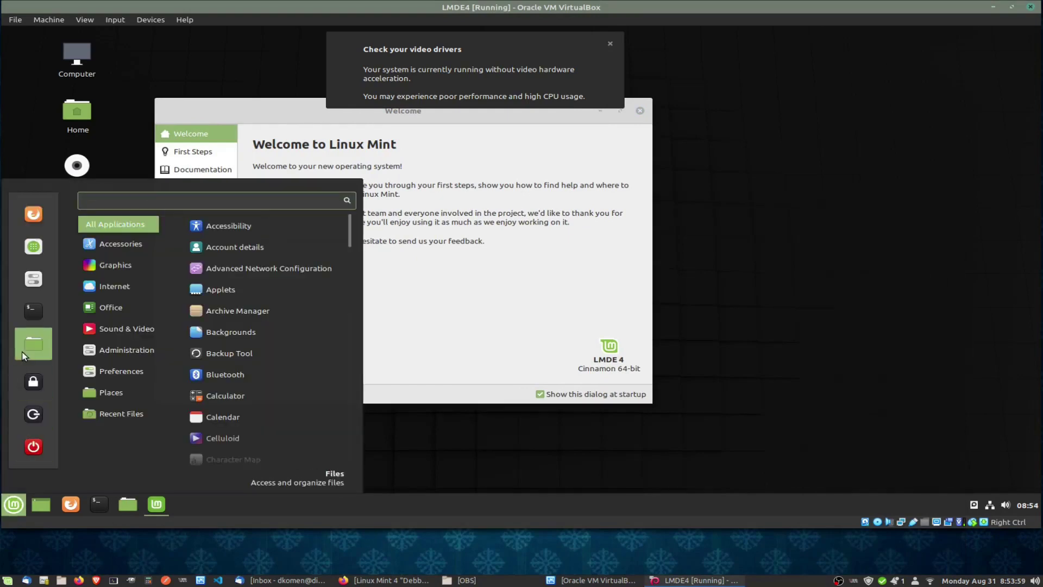
pyautogui.moveTo(125, 246)
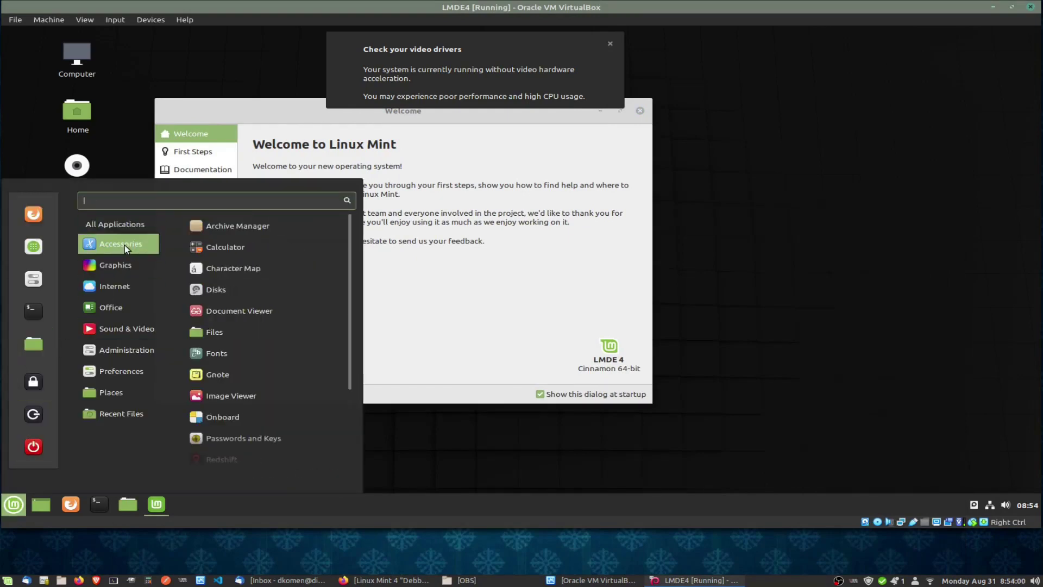
pyautogui.scroll(-3, 261, 380)
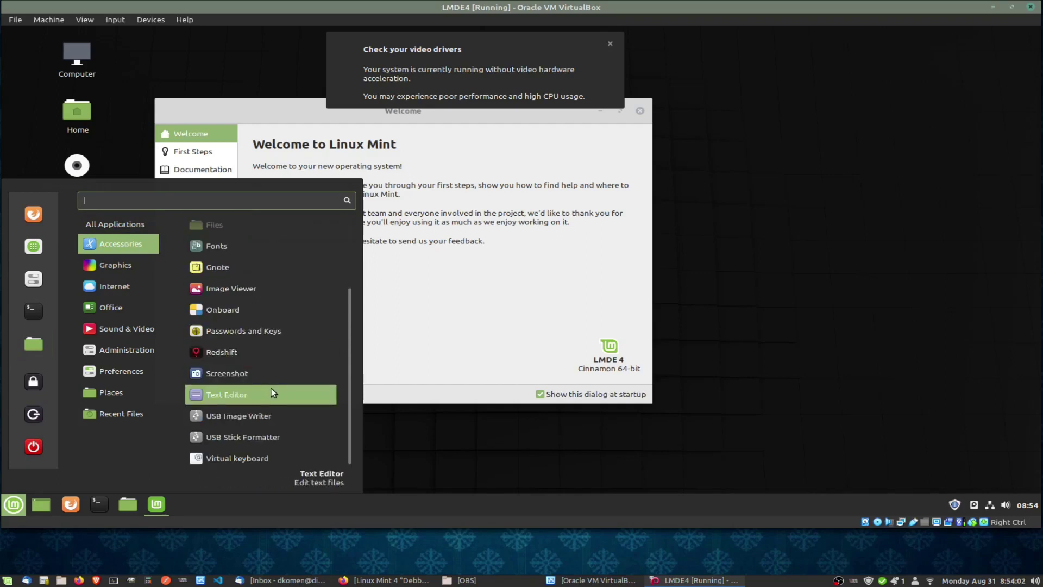
pyautogui.click(246, 397)
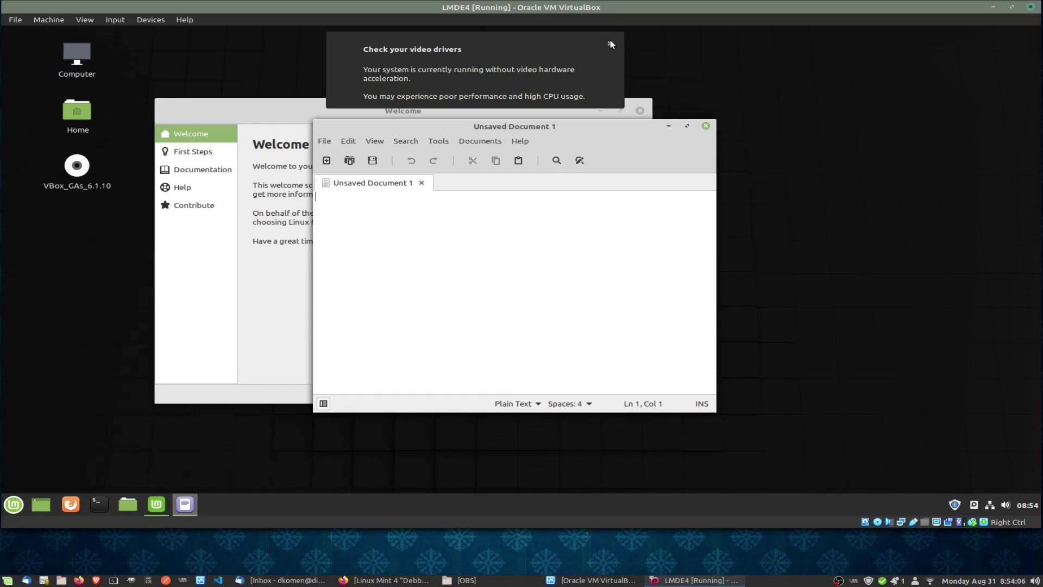
pyautogui.click(609, 45)
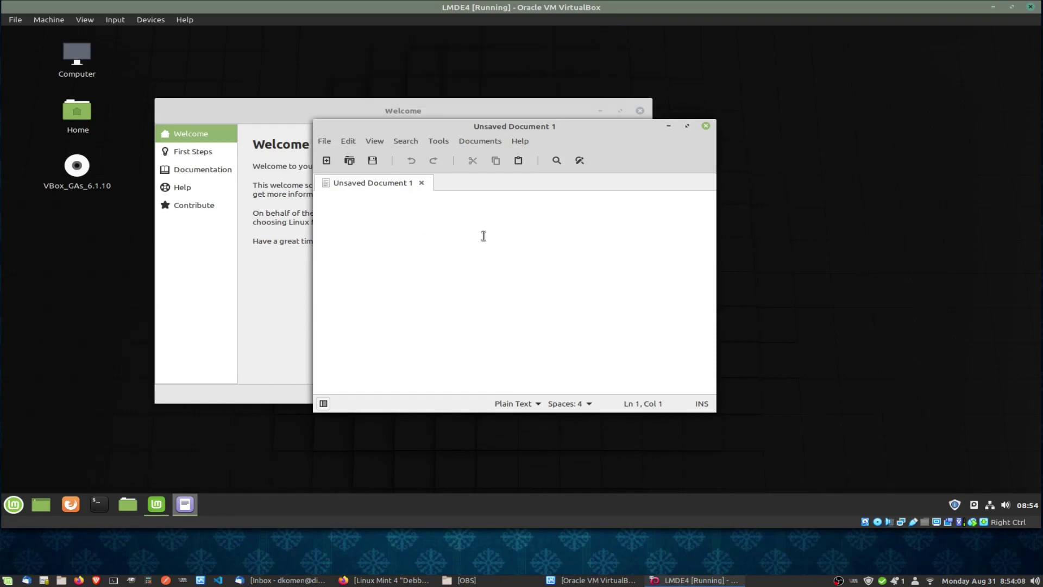
# Type 'xsdzxzdvzsvx' in the guest editor, close it without saving, and centre the Welcome window.
pyautogui.write('xsdzxzdvzsvx')
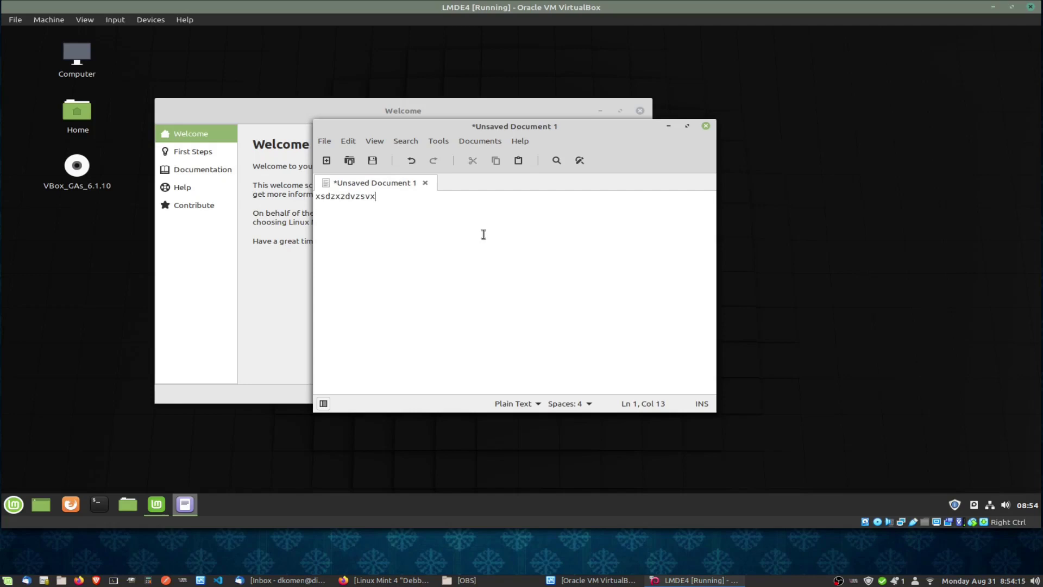
pyautogui.click(706, 126)
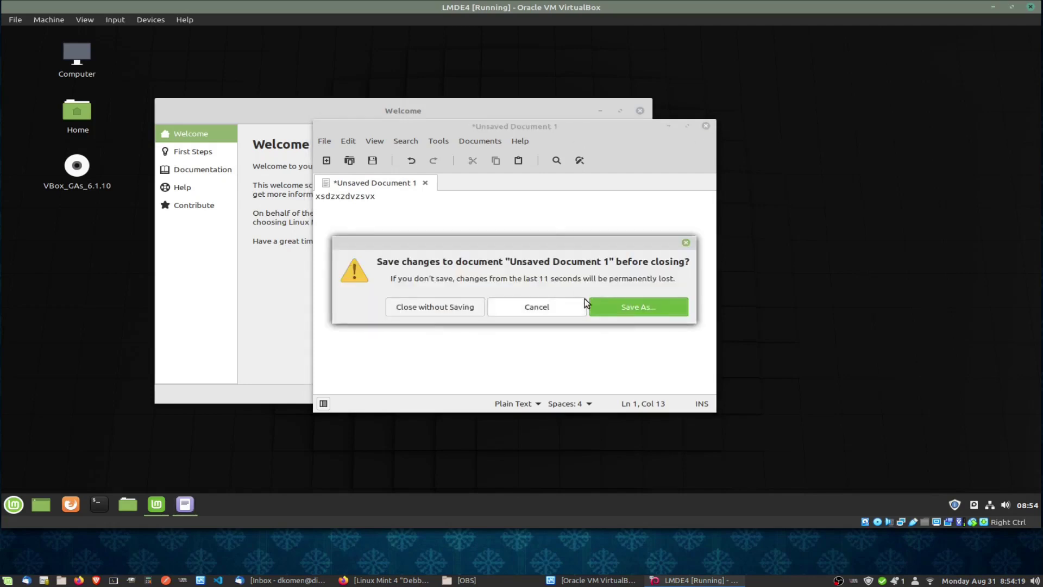
pyautogui.click(443, 308)
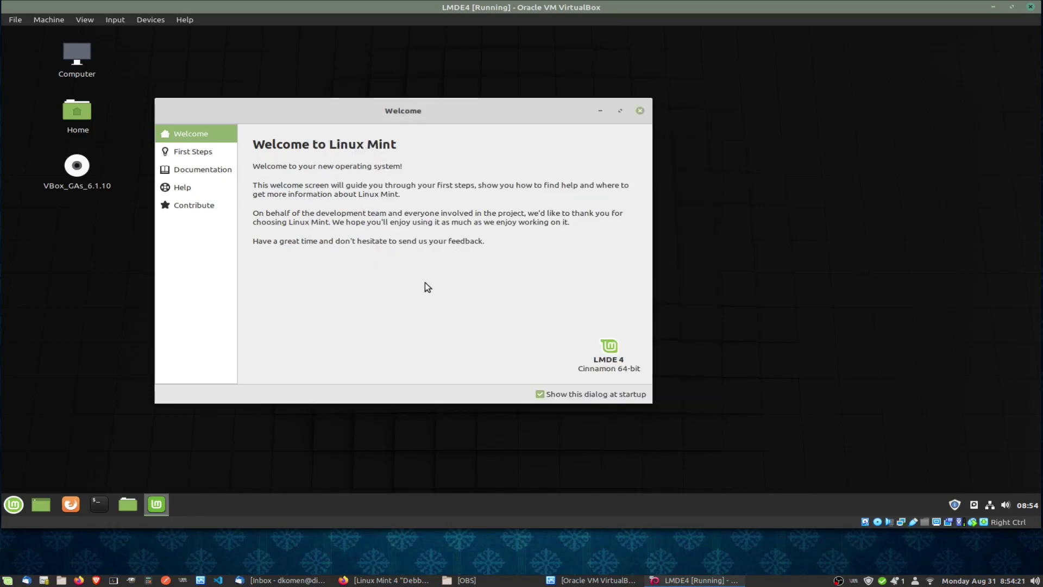
pyautogui.moveTo(350, 102); pyautogui.dragTo(458, 99)
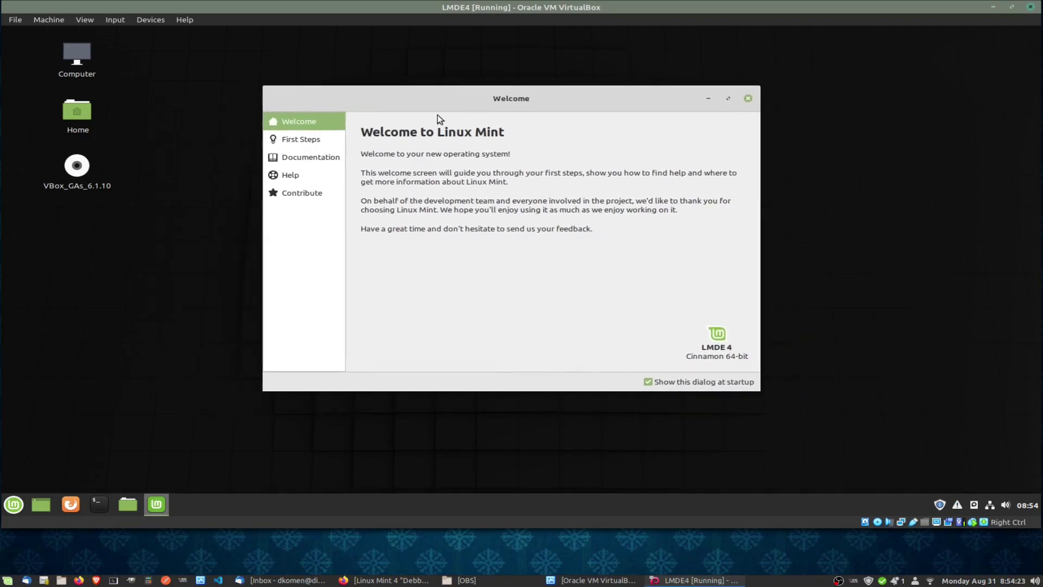
# From First Steps, start installing the mint-meta-codecs package and authenticate with the account password.
pyautogui.click(302, 140)
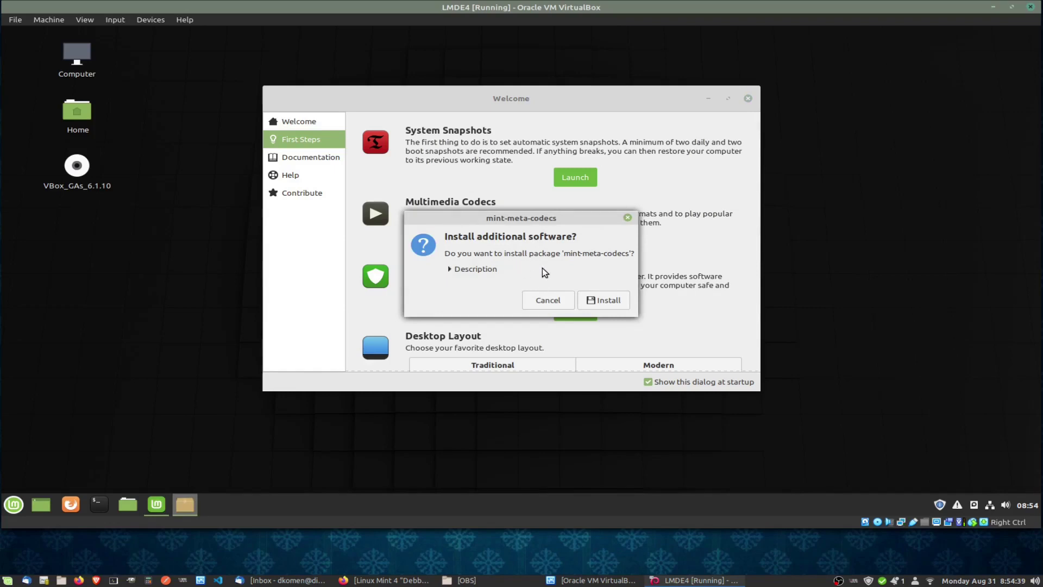
pyautogui.click(459, 272)
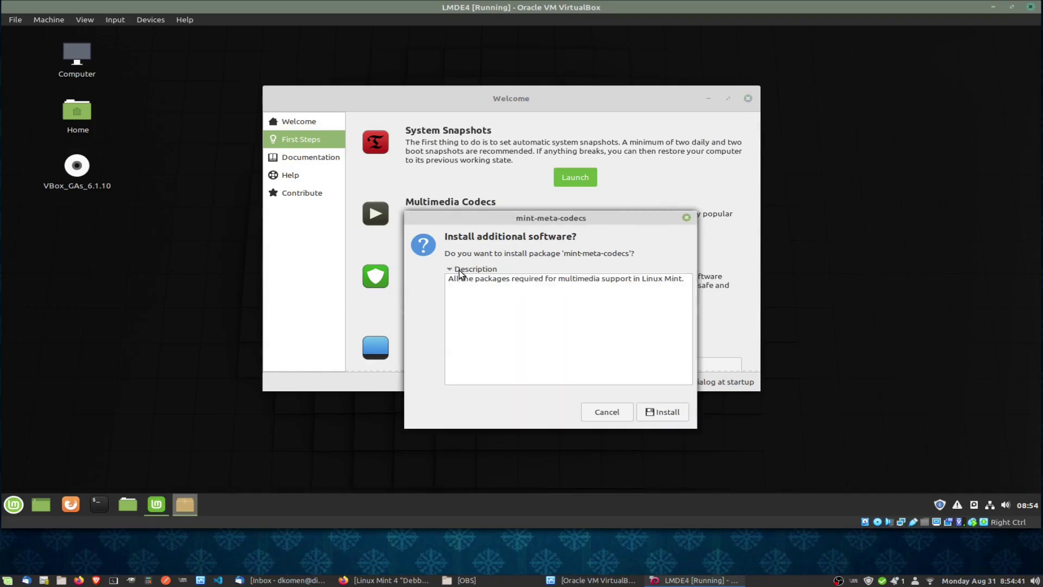
pyautogui.click(459, 272)
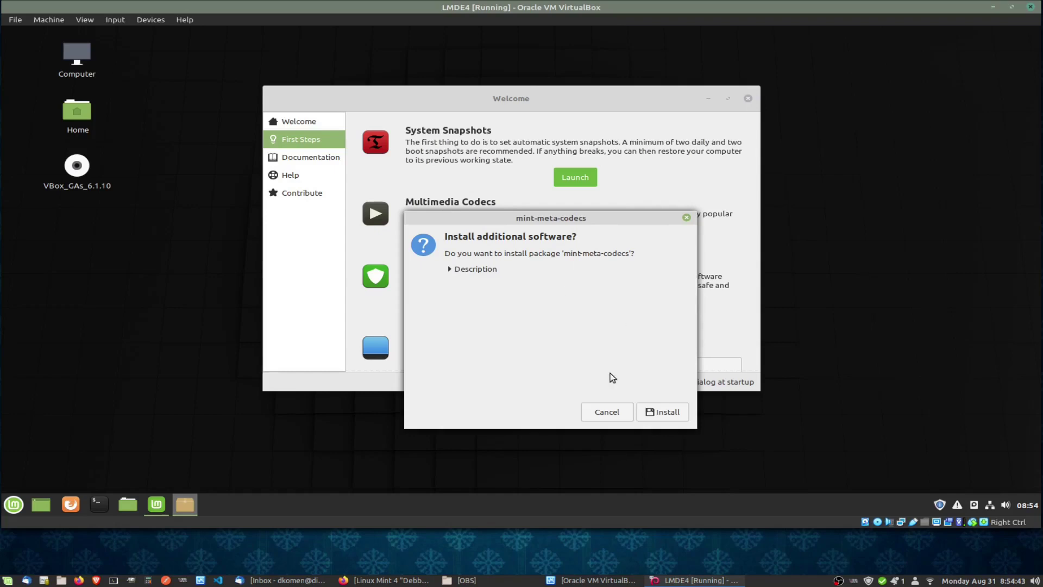
pyautogui.click(660, 413)
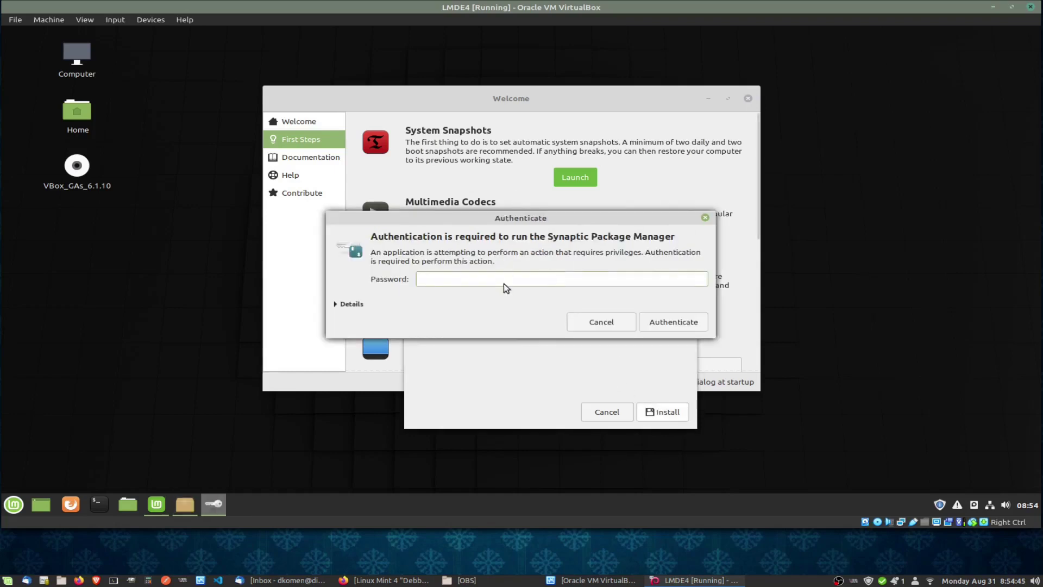
pyautogui.write('•••••')
pyautogui.press('BackSpace')
pyautogui.press('BackSpace')
pyautogui.press('BackSpace')
pyautogui.press('BackSpace')
pyautogui.press('BackSpace')
pyautogui.press('BackSpace')
pyautogui.press('BackSpace')
pyautogui.write('•••')
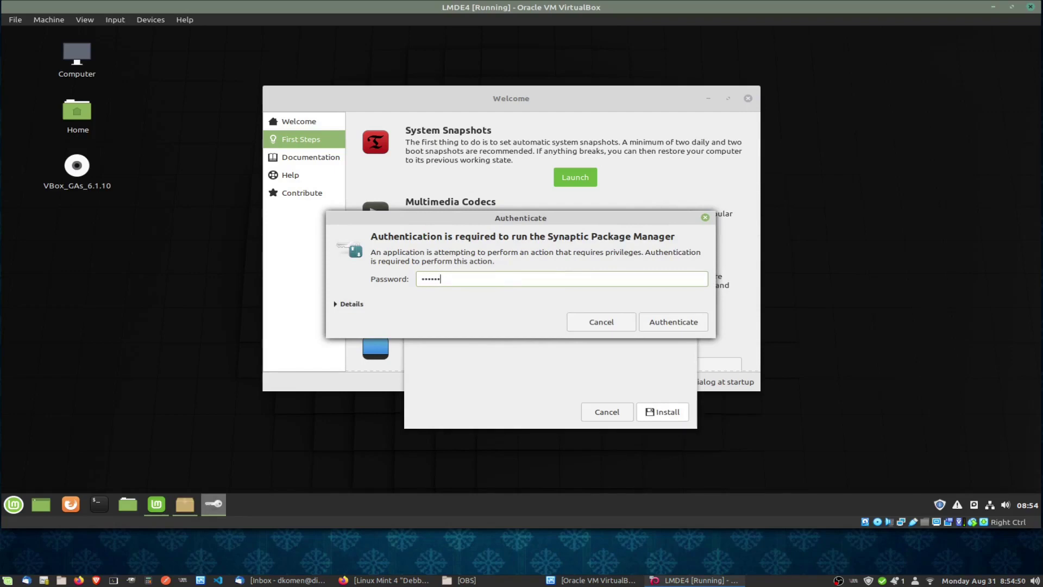
pyautogui.press('Return')
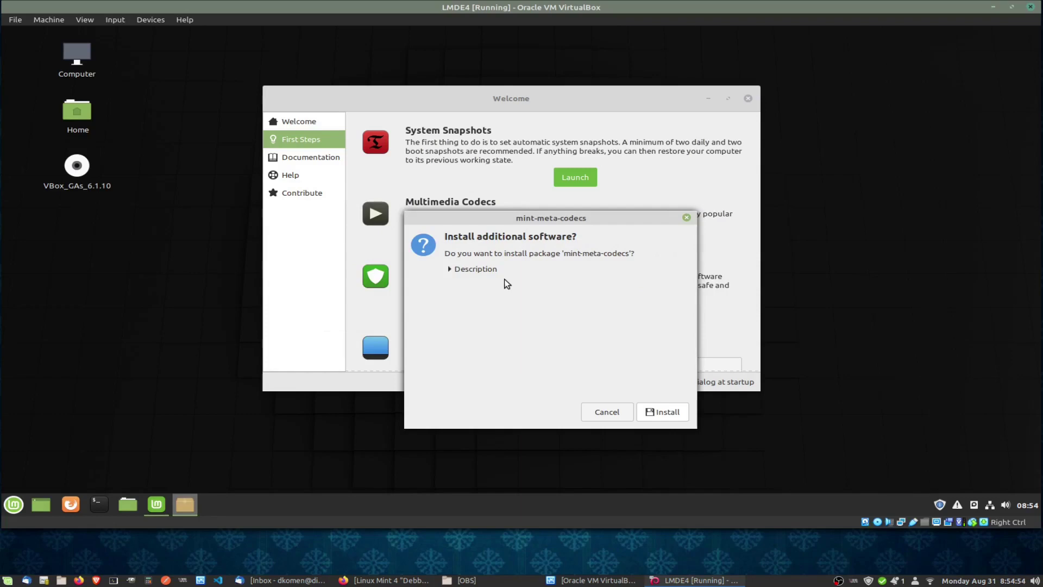
# Install mint-meta-codecs, rearranging windows and expanding the Details log to follow progress.
pyautogui.click(649, 418)
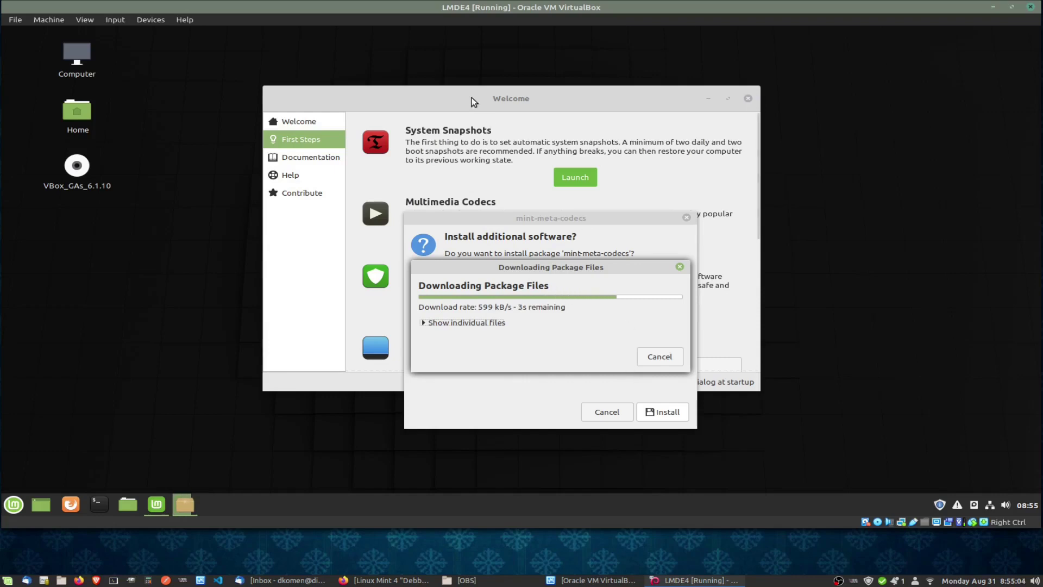
pyautogui.moveTo(472, 98); pyautogui.dragTo(455, 77)
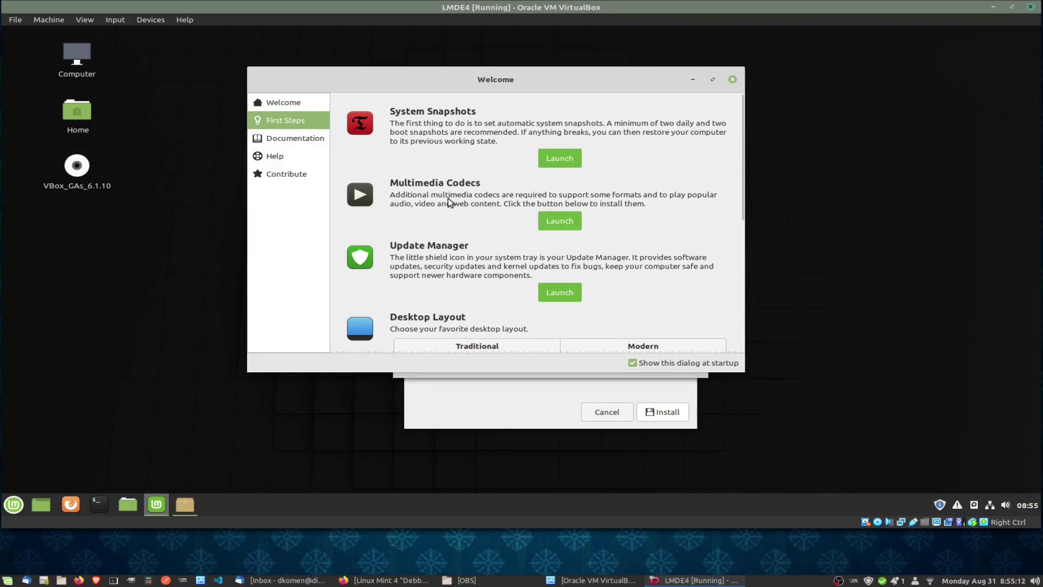
pyautogui.moveTo(531, 82); pyautogui.dragTo(557, 68)
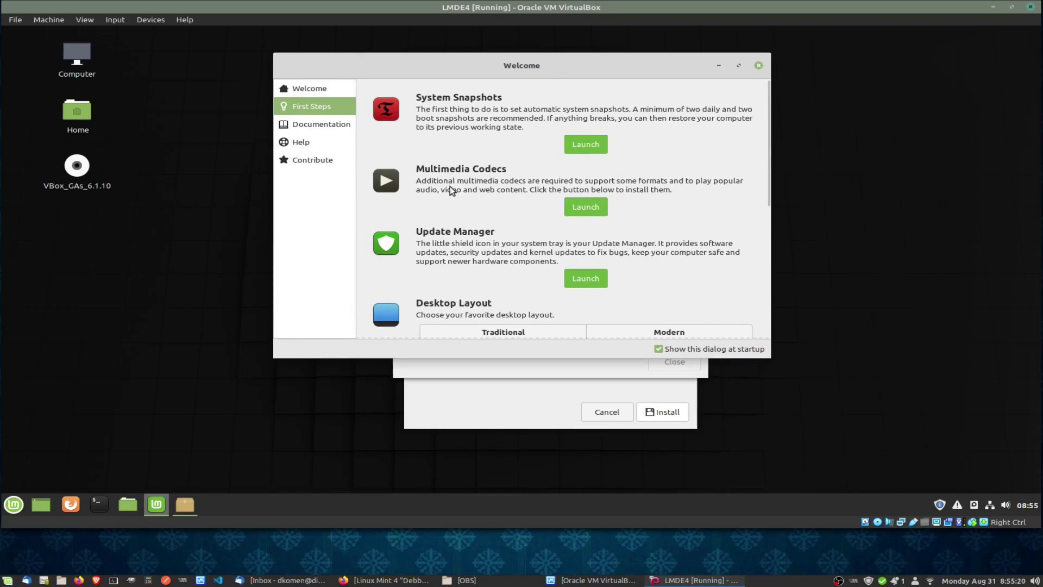
pyautogui.click(469, 372)
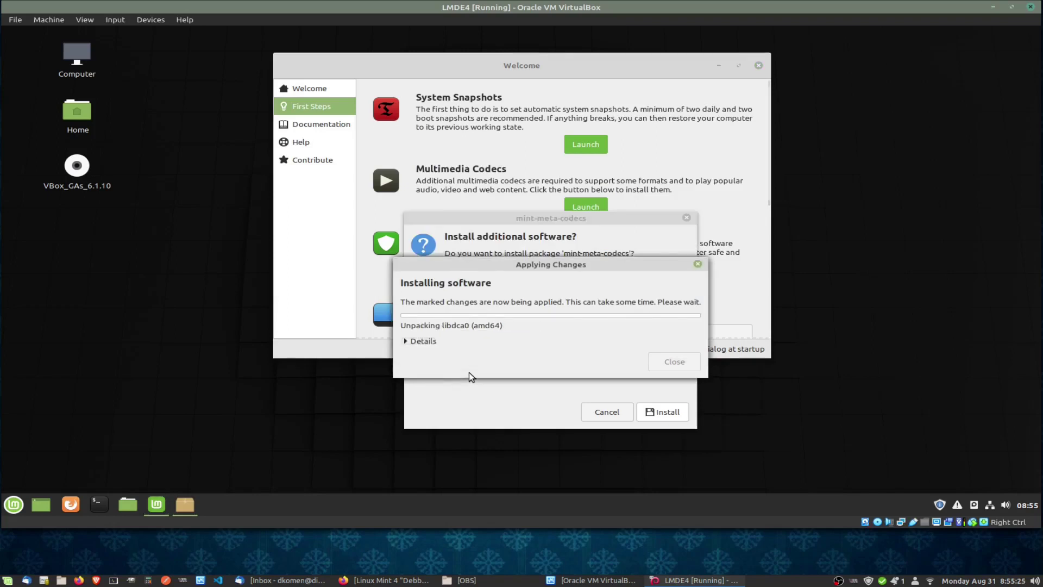
pyautogui.click(410, 342)
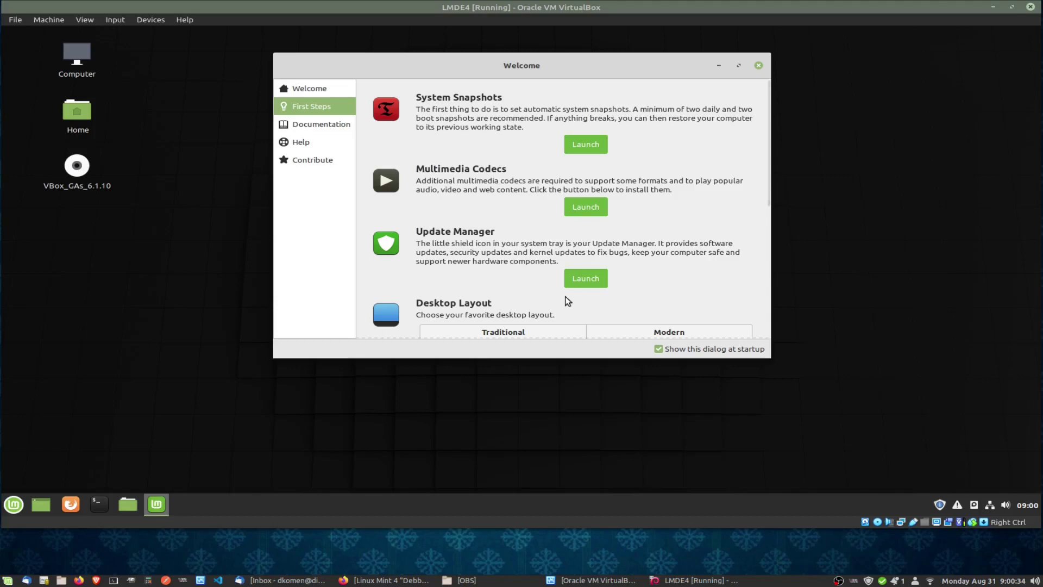
# Launch Update Manager and accept its introduction to confirm the system is up to date.
pyautogui.click(580, 279)
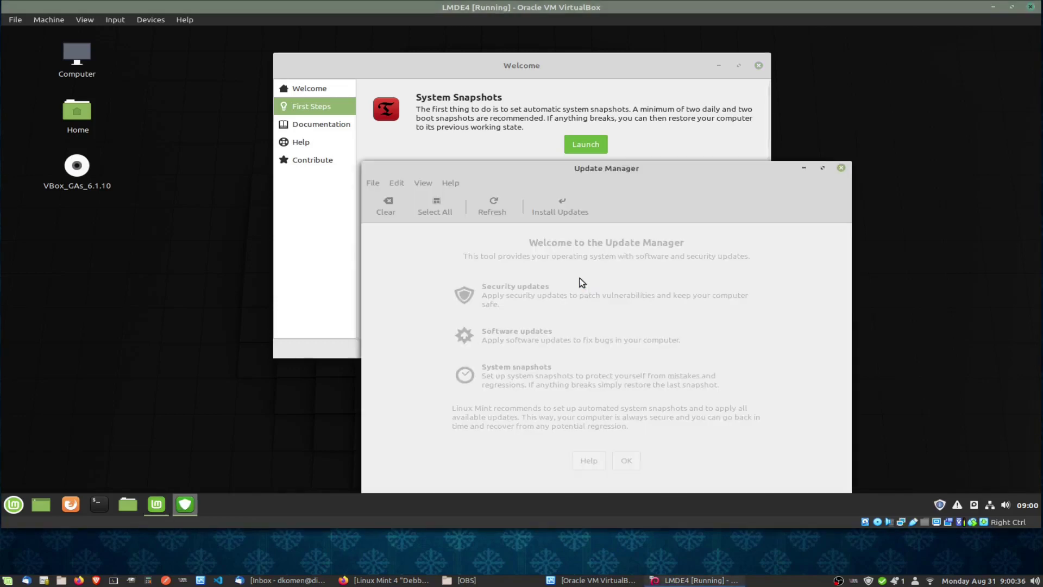
pyautogui.moveTo(554, 171); pyautogui.dragTo(468, 124)
pyautogui.click(551, 415)
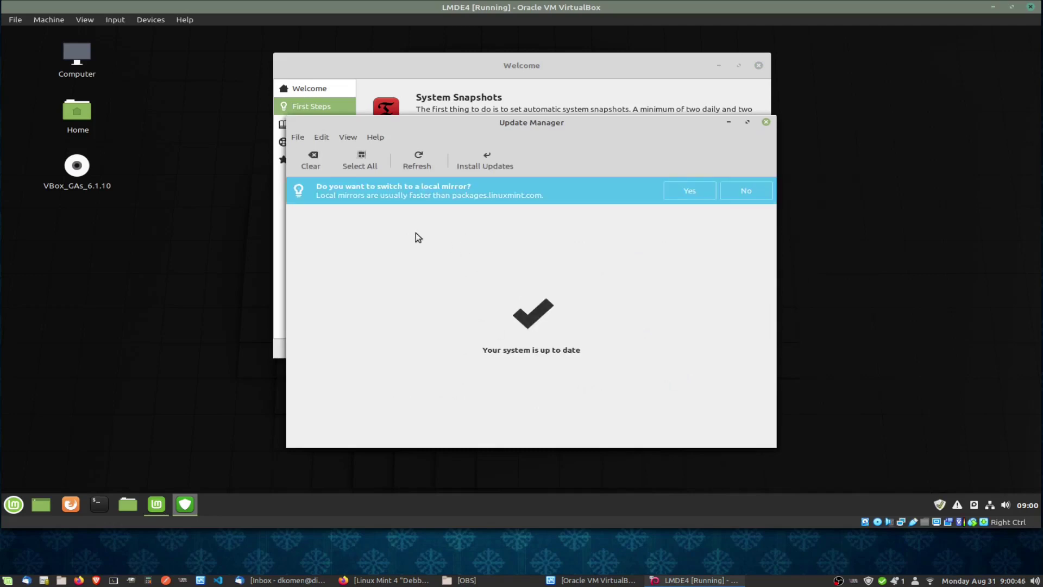
# Accept switching to a local mirror and authenticate to open Software Sources.
pyautogui.click(680, 196)
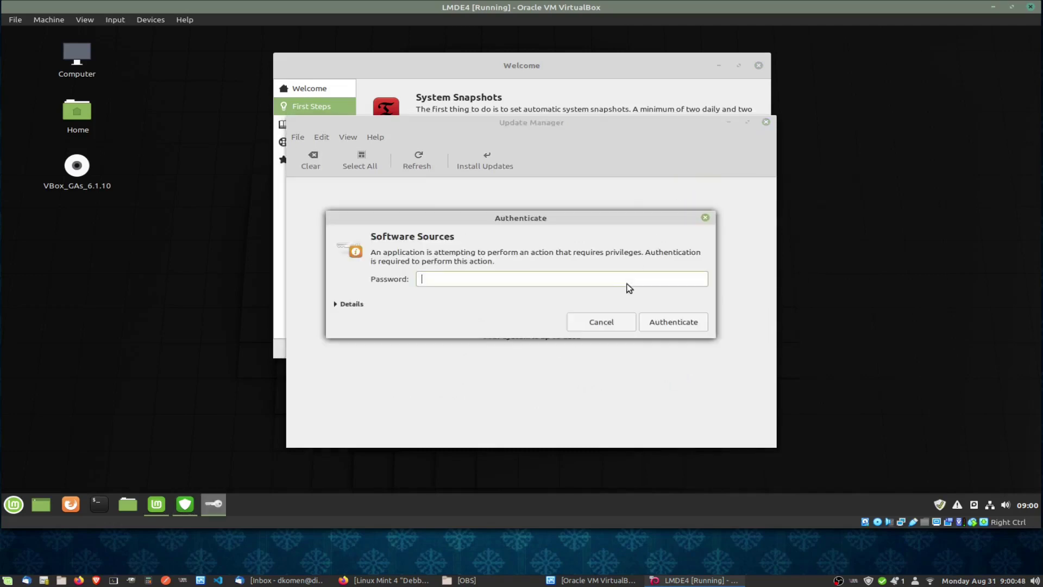
pyautogui.write('••••••••')
pyautogui.press('Return')
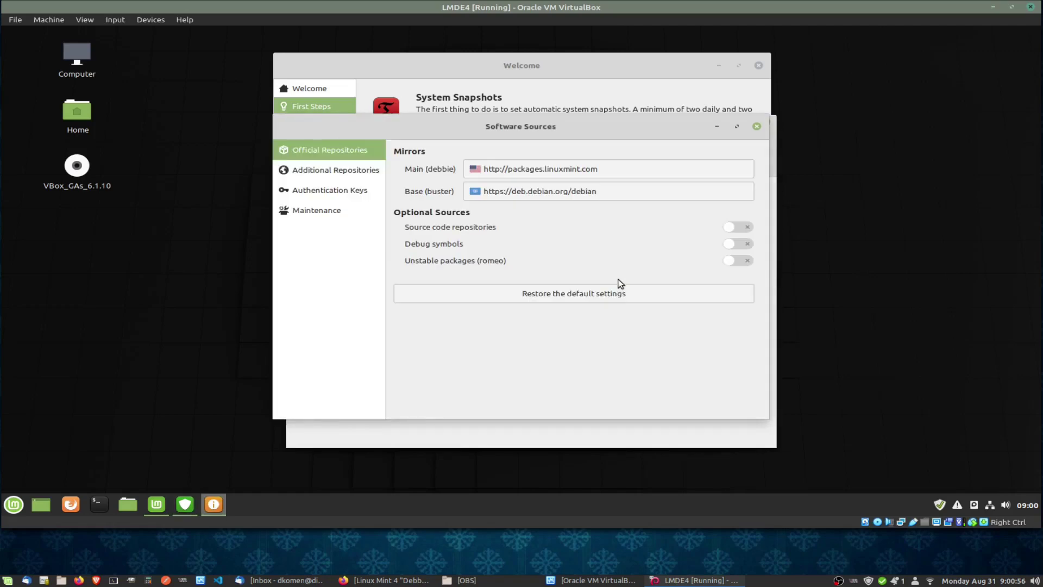
# Choose mirror.is.co.za as the Main (debbie) mirror in Software Sources and apply it.
pyautogui.click(563, 174)
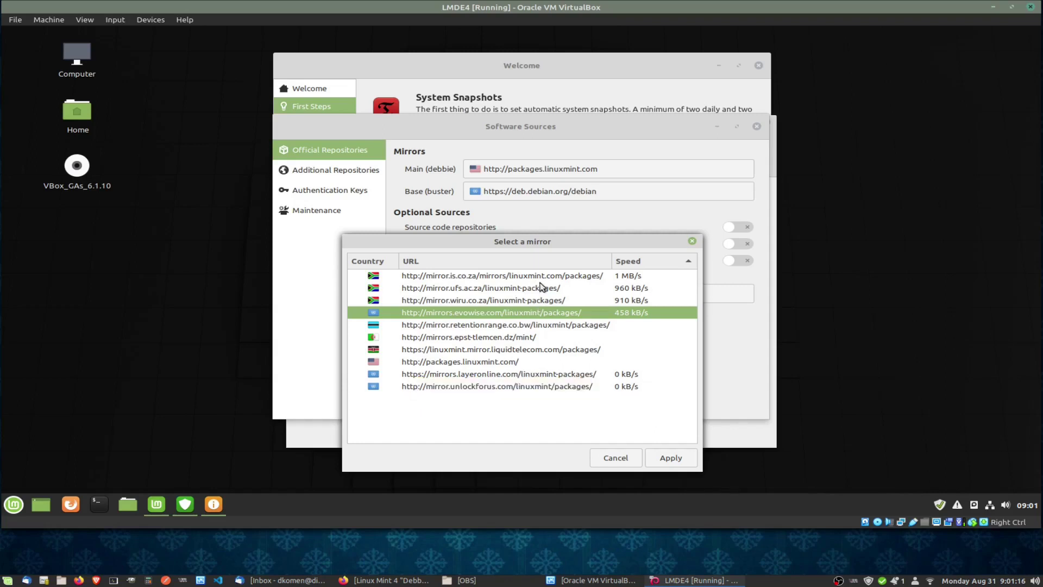
pyautogui.click(581, 279)
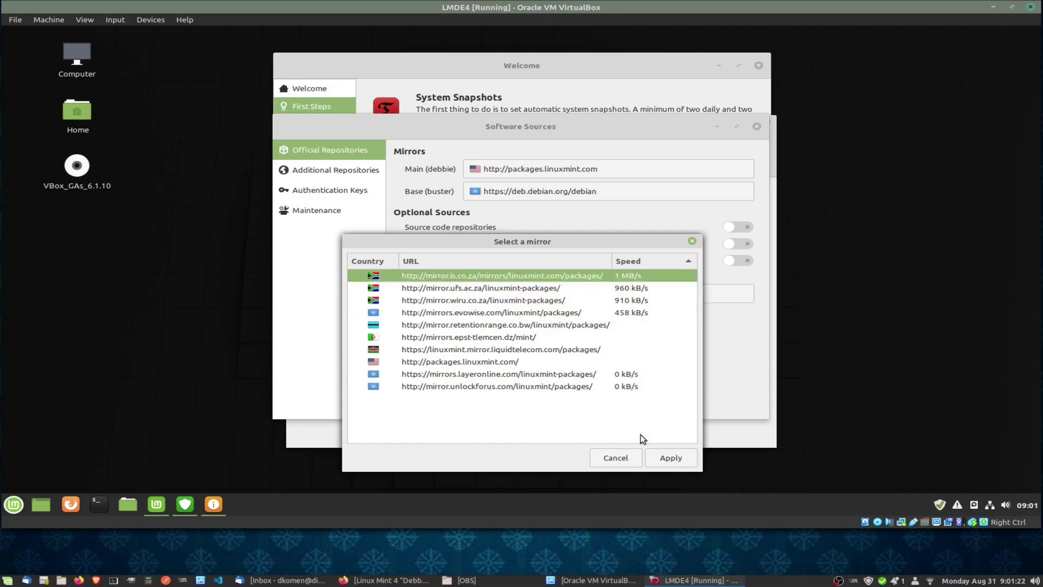
pyautogui.click(666, 460)
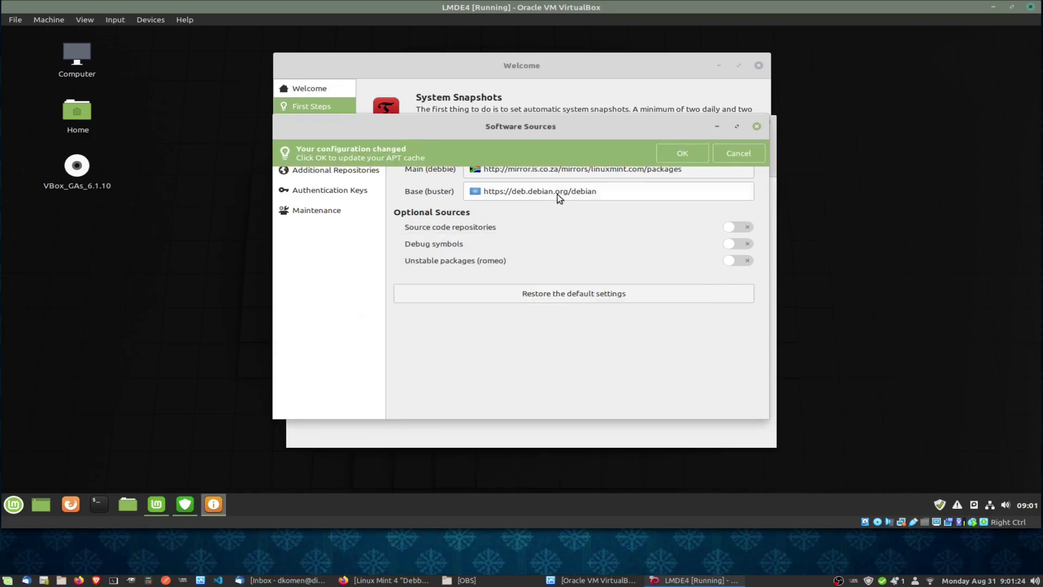
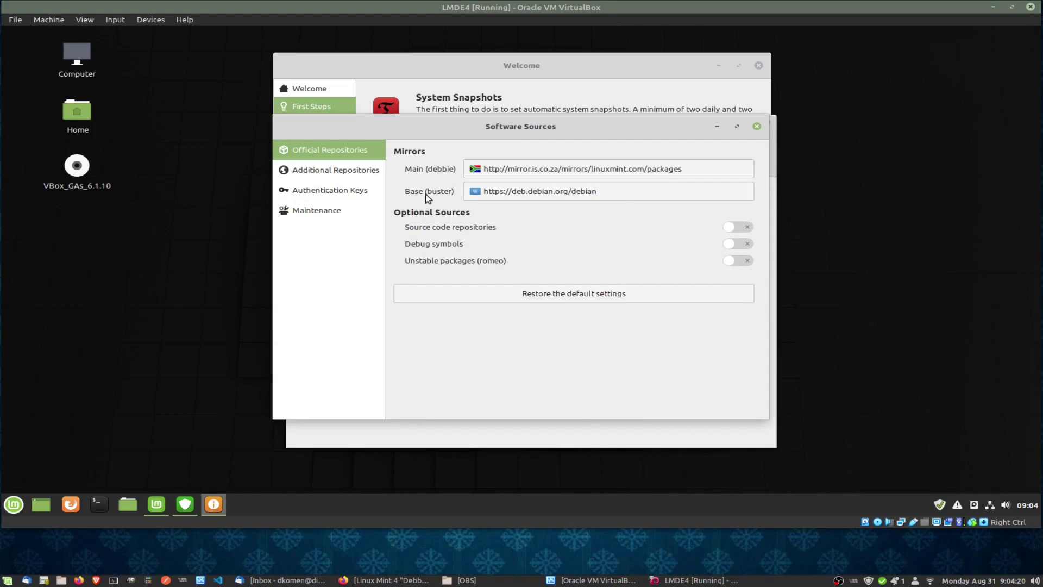
# Switch the Debian base mirror to ftp.is.co.za and refresh the APT cache.
pyautogui.click(525, 191)
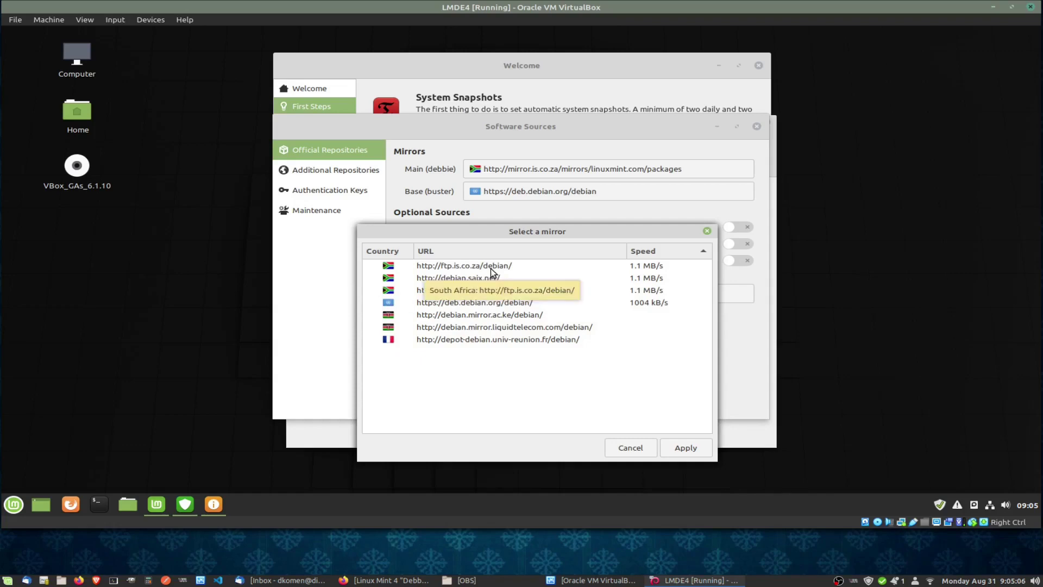
pyautogui.click(490, 269)
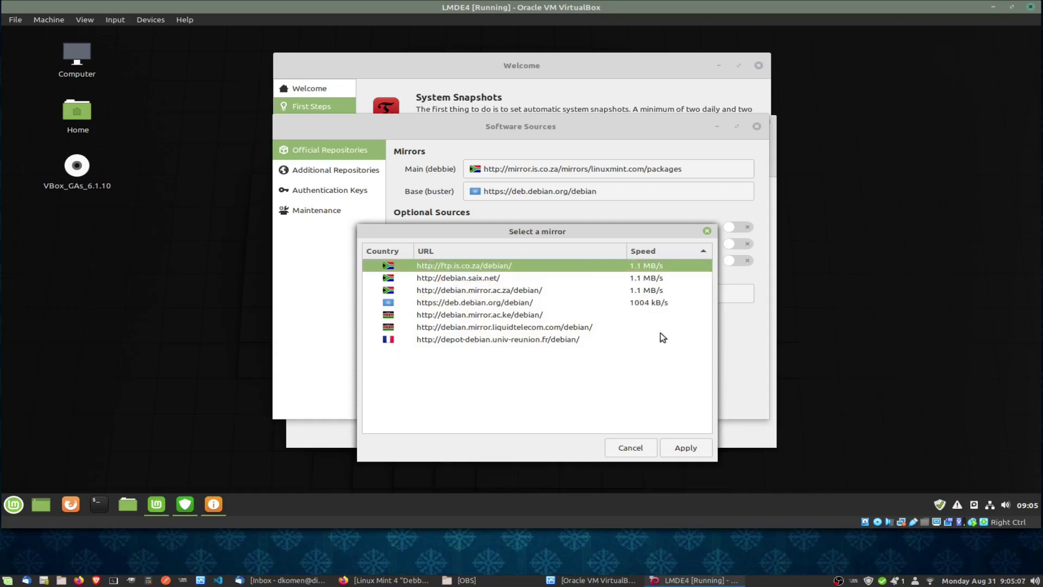
pyautogui.click(691, 447)
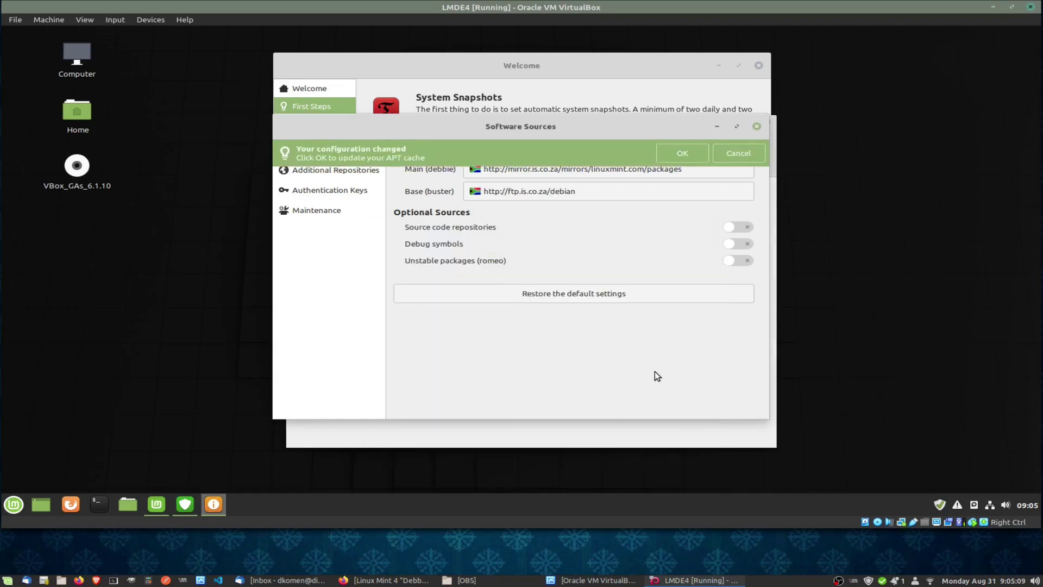
pyautogui.click(676, 153)
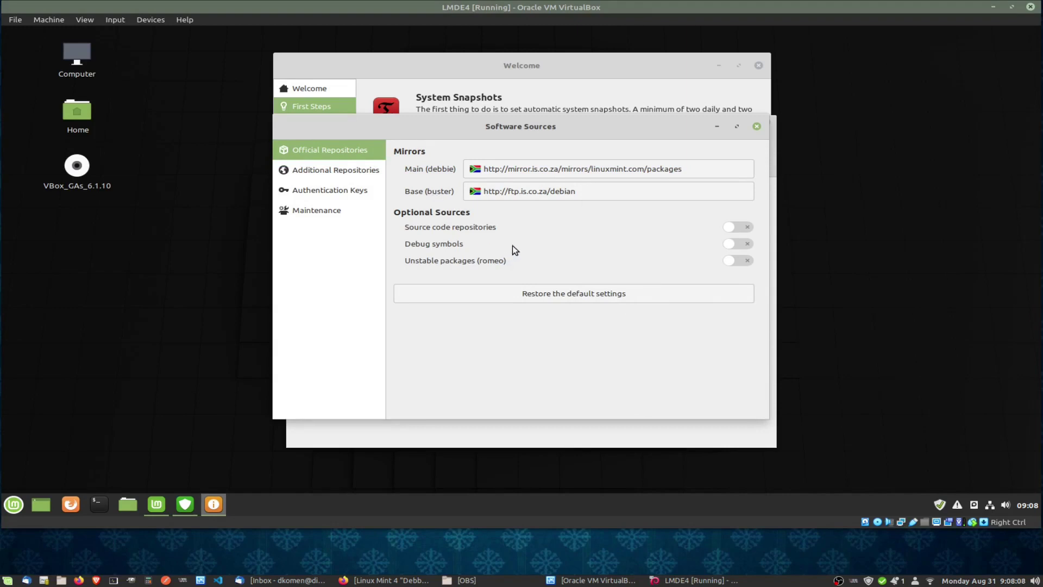
# Look over the additional repositories and maintenance pages, then close Software Sources.
pyautogui.click(325, 171)
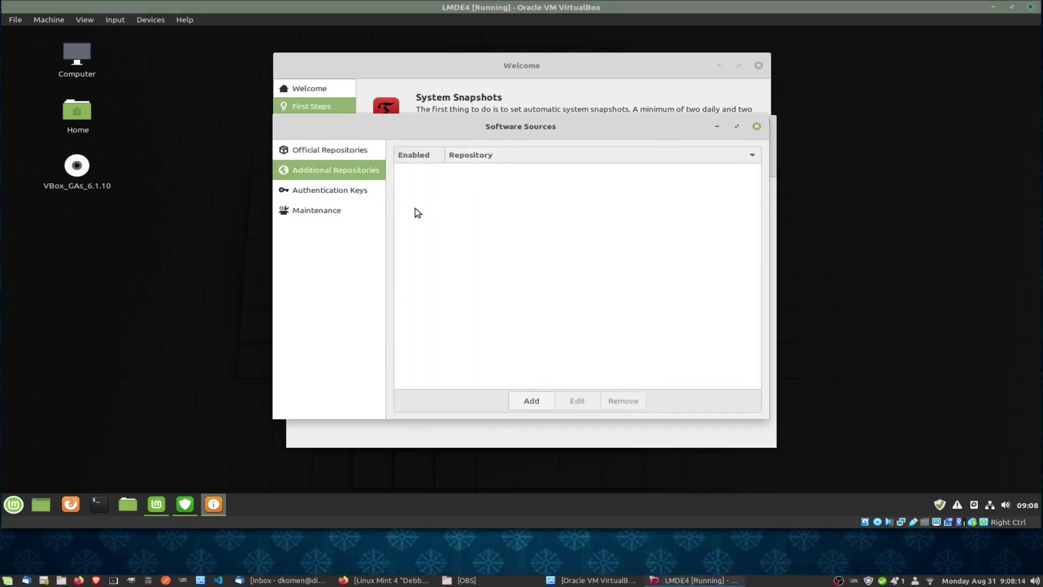
pyautogui.click(328, 211)
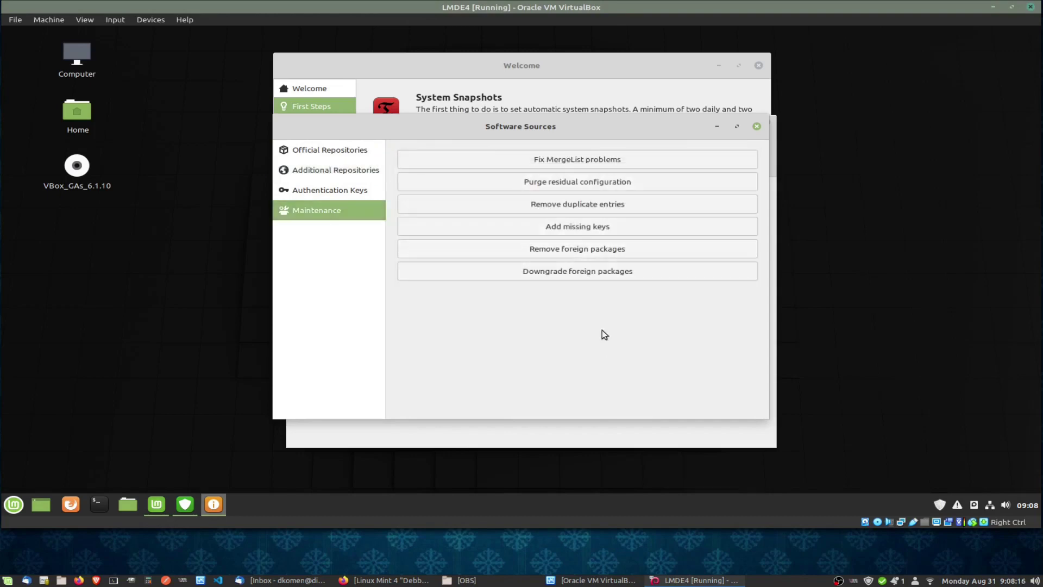
pyautogui.click(757, 126)
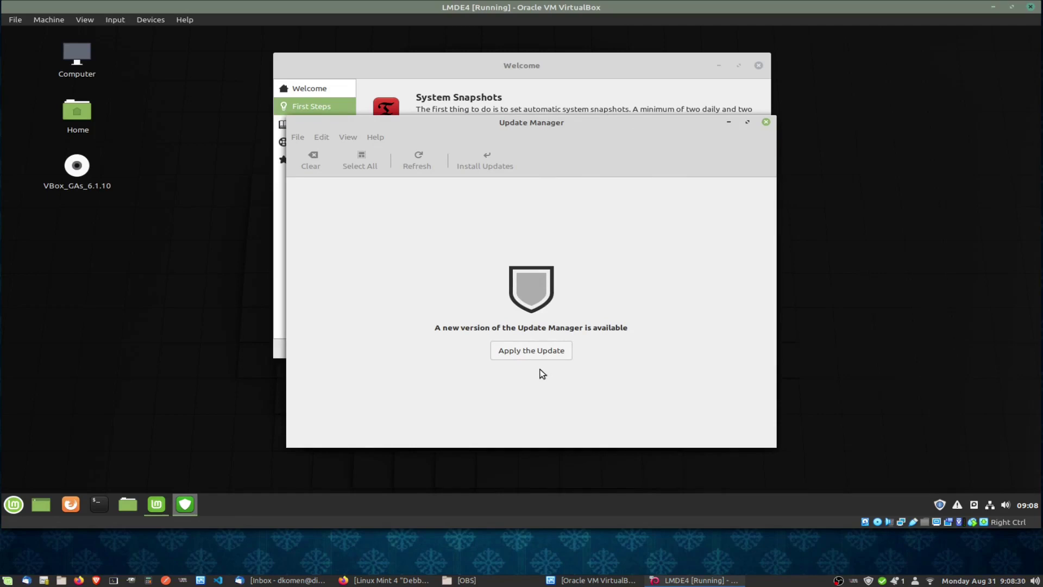
# Authorise the Update Manager self-update with the account password, then reposition its window.
pyautogui.click(529, 351)
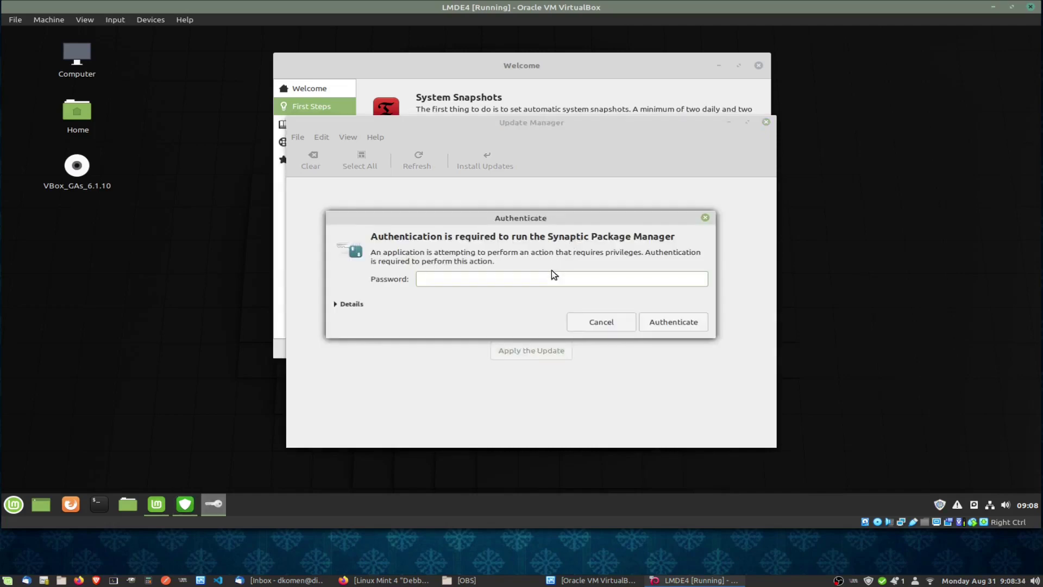
pyautogui.write('********')
pyautogui.press('Return')
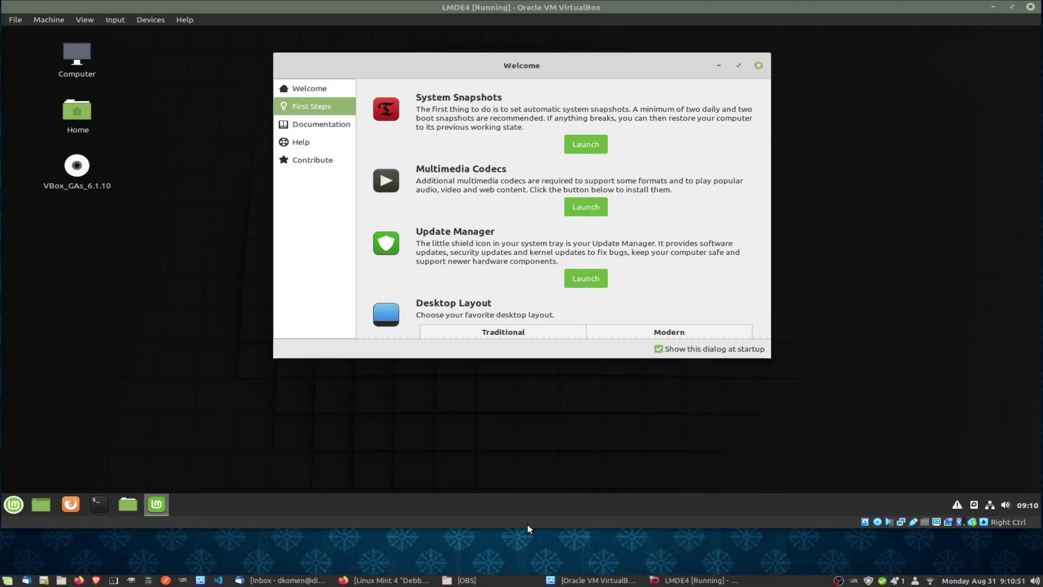
pyautogui.moveTo(481, 168); pyautogui.dragTo(425, 138)
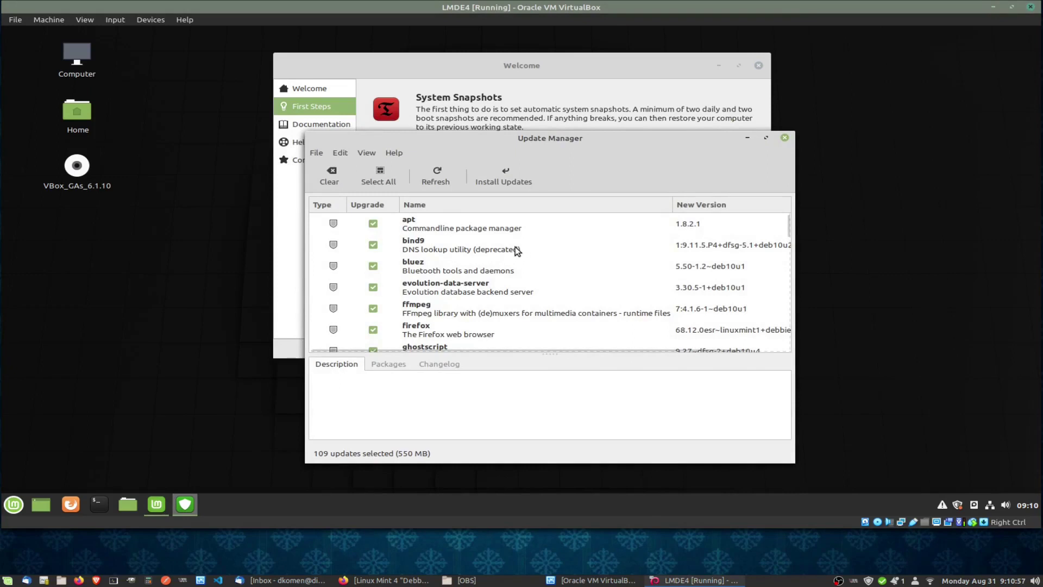
pyautogui.moveTo(790, 227); pyautogui.dragTo(797, 190)
pyautogui.moveTo(678, 141); pyautogui.dragTo(691, 174)
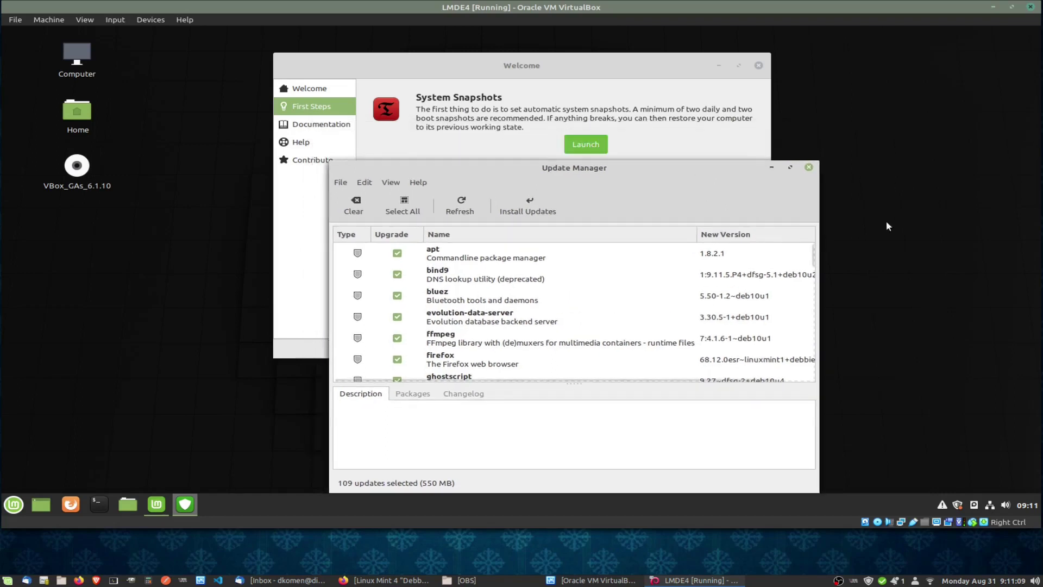
# Scroll through the Welcome Screen's First Steps, close it, and move Update Manager up-left.
pyautogui.click(629, 59)
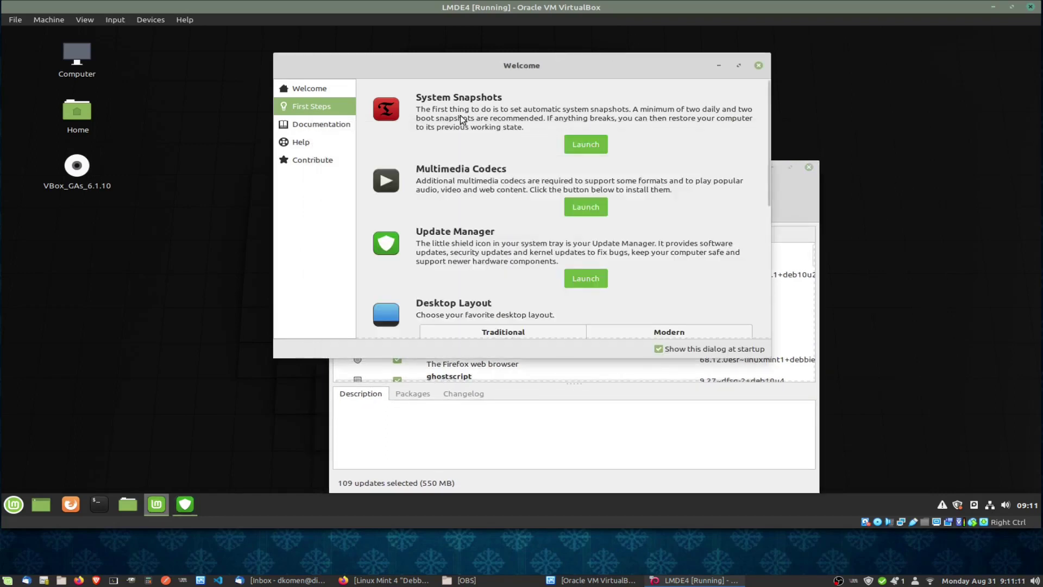
pyautogui.scroll(-2, 482, 253)
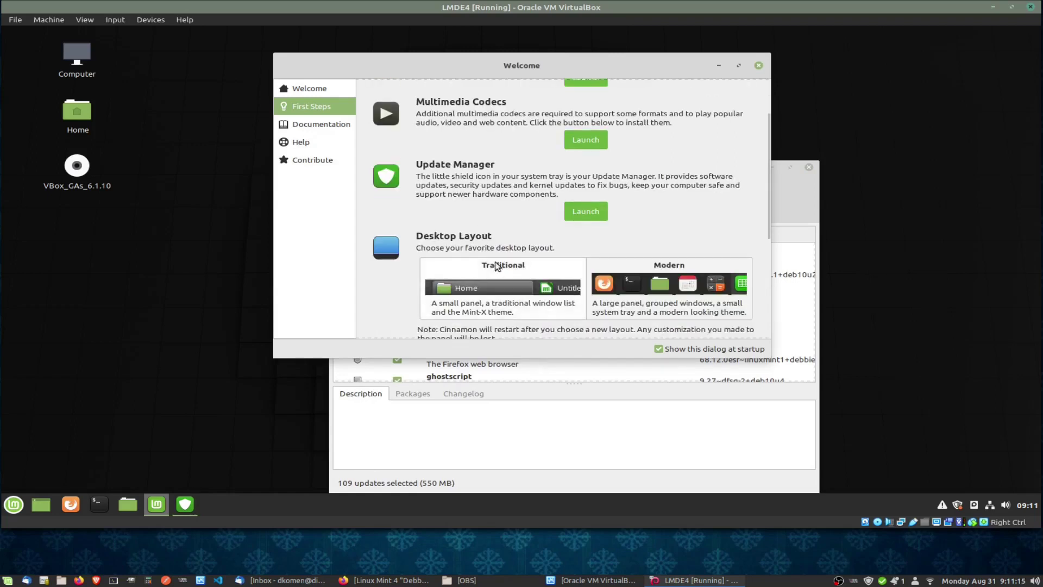
pyautogui.scroll(-1, 541, 267)
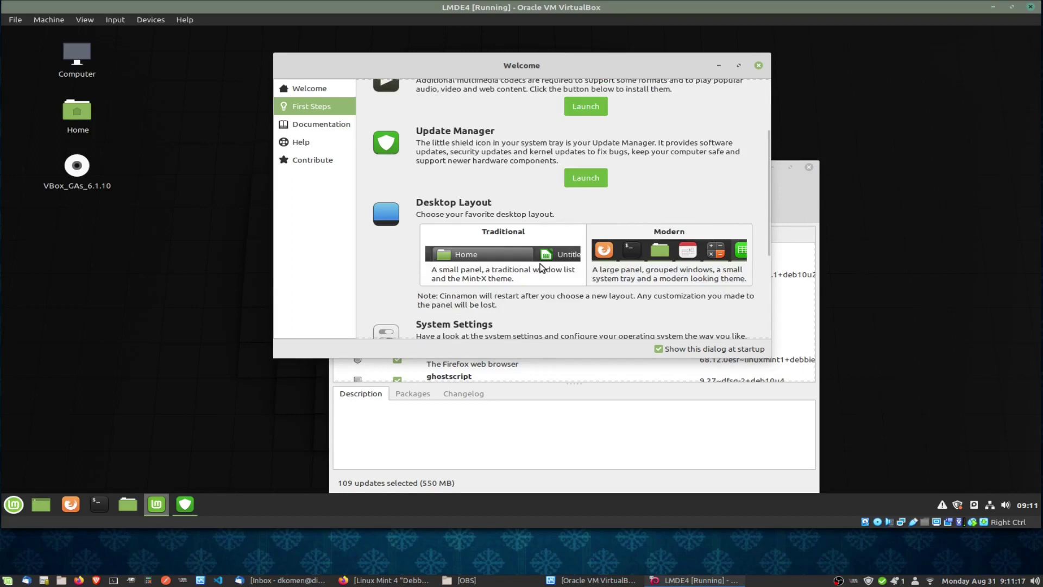
pyautogui.scroll(-3, 555, 282)
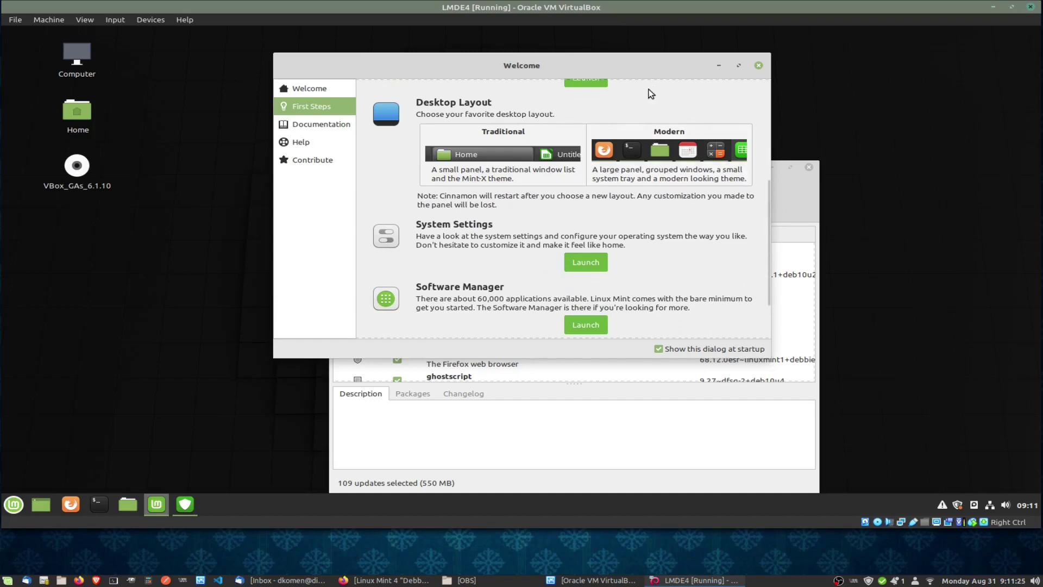
pyautogui.click(759, 66)
pyautogui.moveTo(588, 167); pyautogui.dragTo(543, 77)
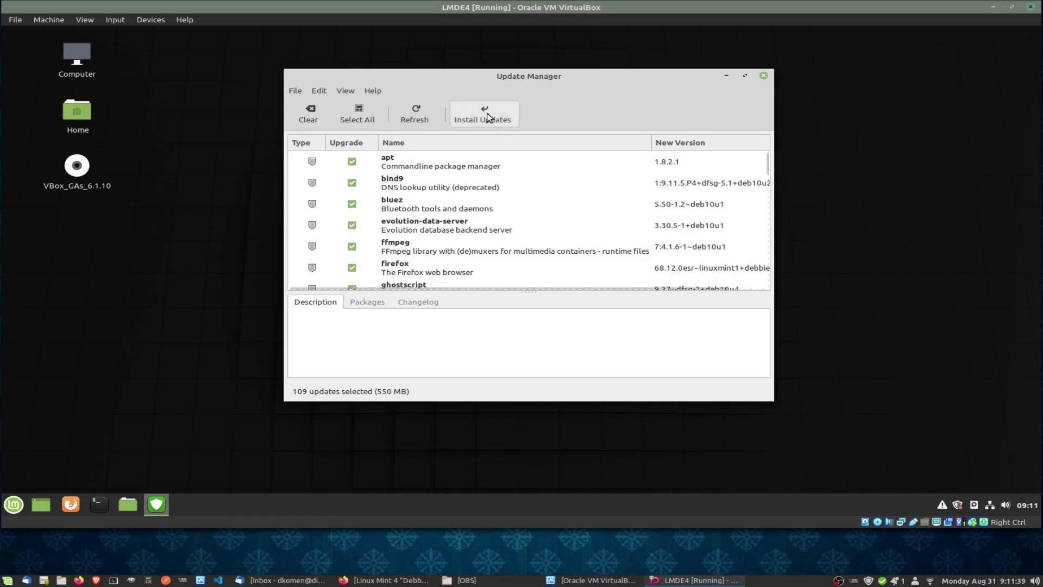
# Install the 109 selected updates, accepting the extra required packages and authenticating with the password.
pyautogui.click(484, 114)
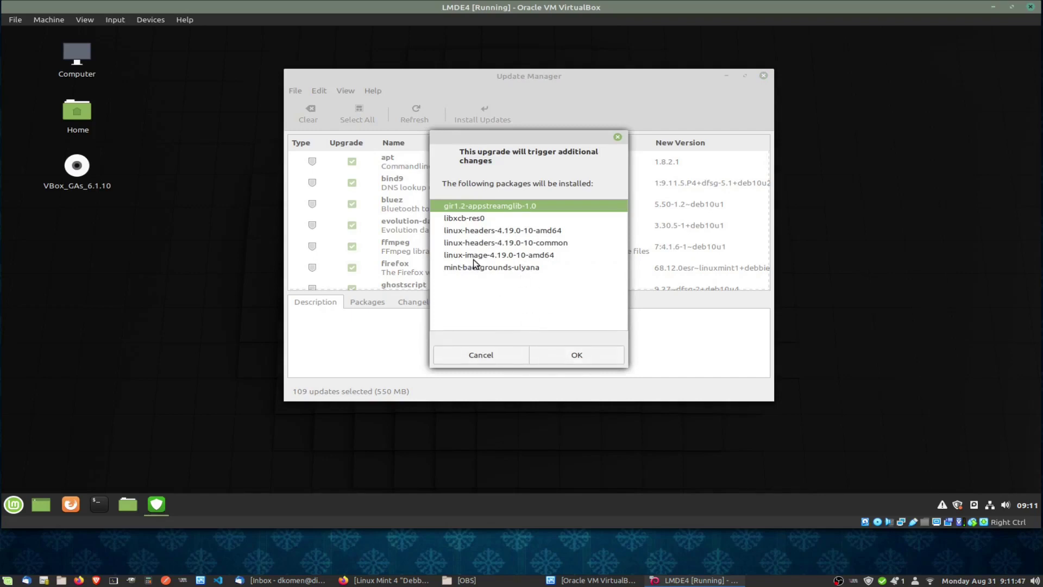
pyautogui.click(580, 361)
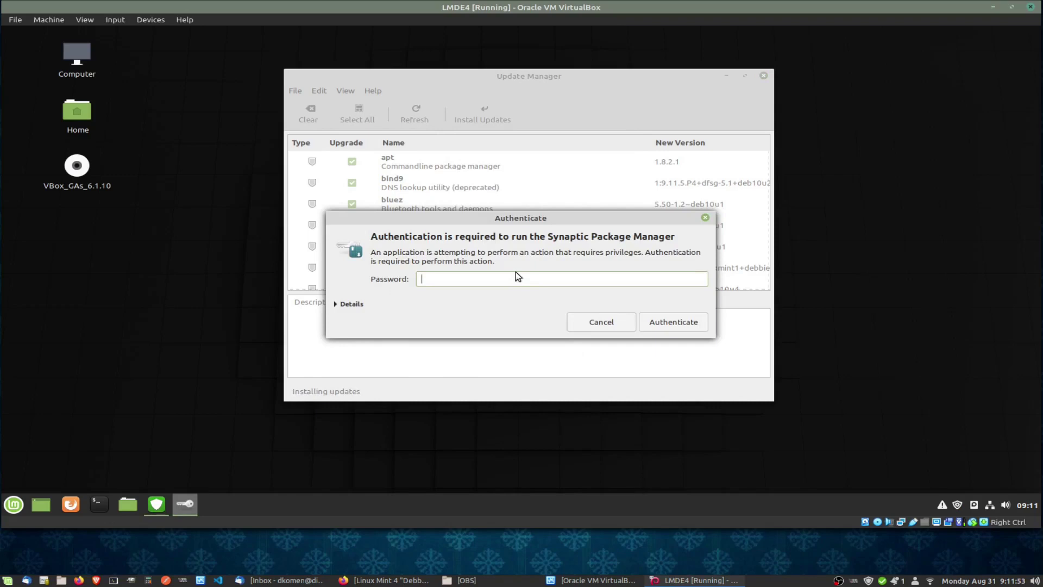
pyautogui.write('••••••••')
pyautogui.press('Return')
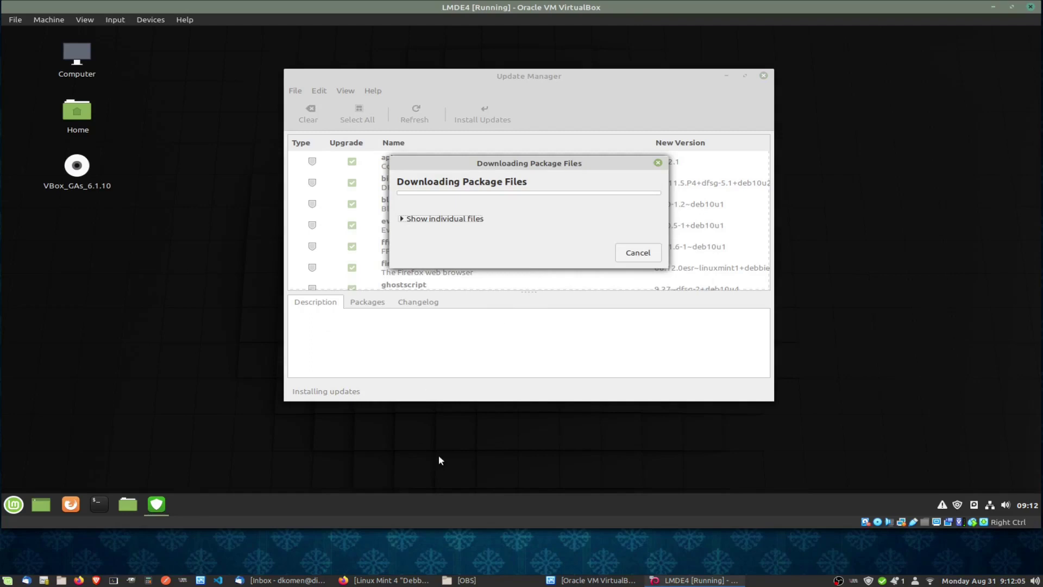
# Lower the bottom panel height from 40 to 26 in Panel settings, then close it.
pyautogui.rightClick(500, 501)
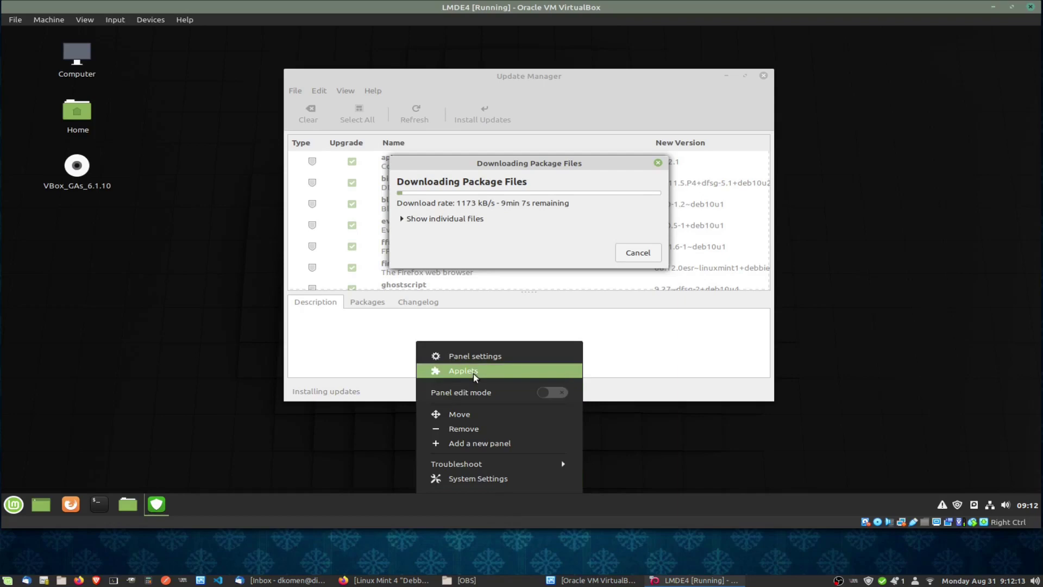
pyautogui.click(474, 357)
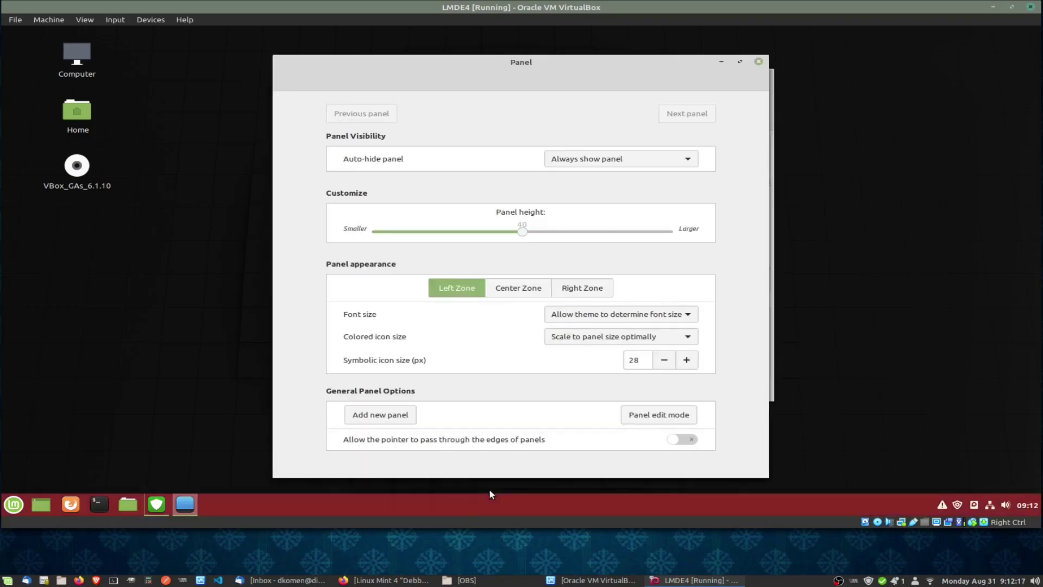
pyautogui.click(459, 233)
pyautogui.moveTo(458, 231); pyautogui.dragTo(420, 230)
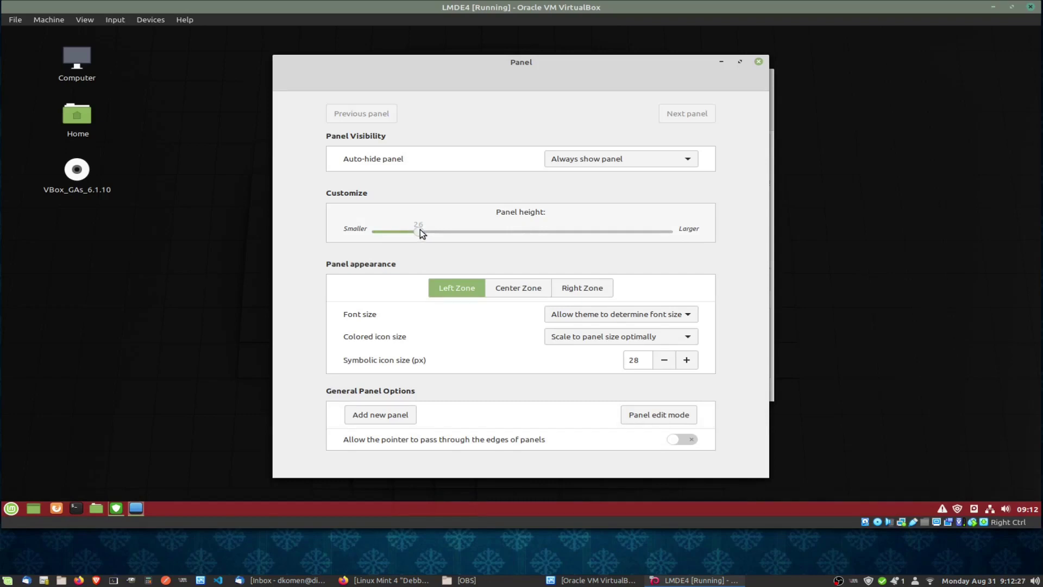
pyautogui.click(758, 62)
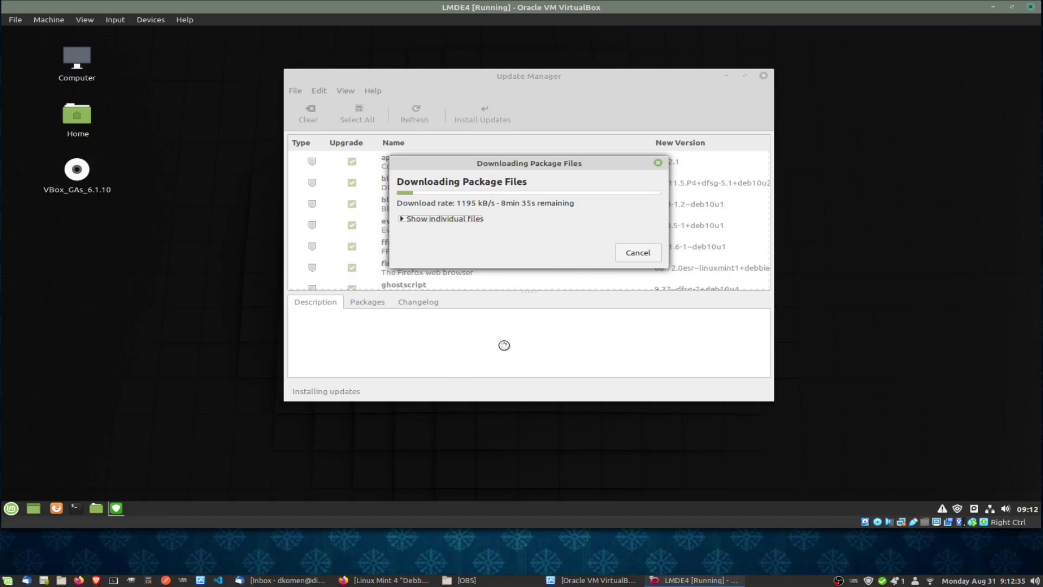
# Browse the menu's Office and Internet categories, ending on the Accessories application list.
pyautogui.click(11, 509)
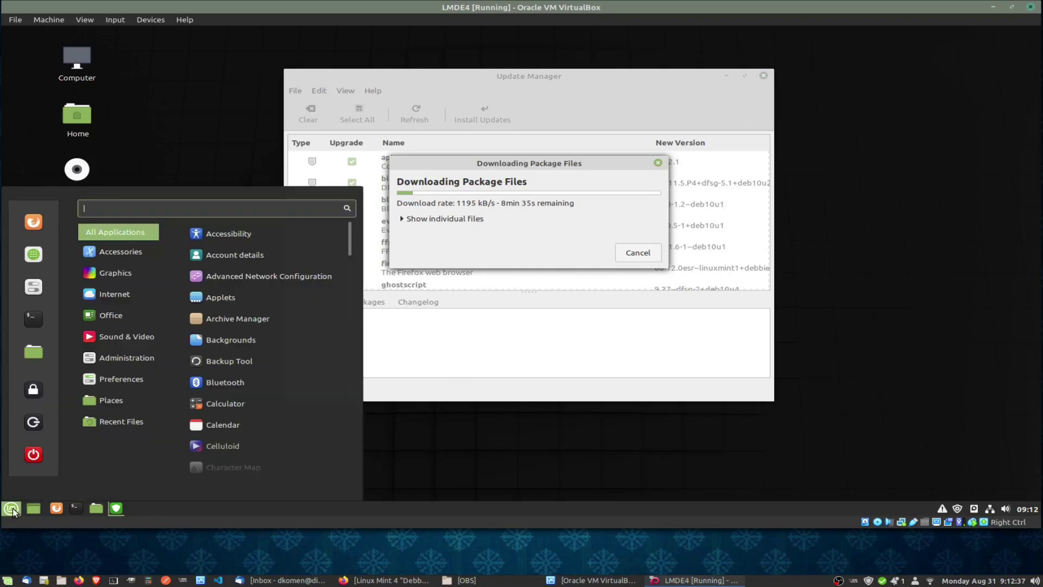
pyautogui.click(114, 315)
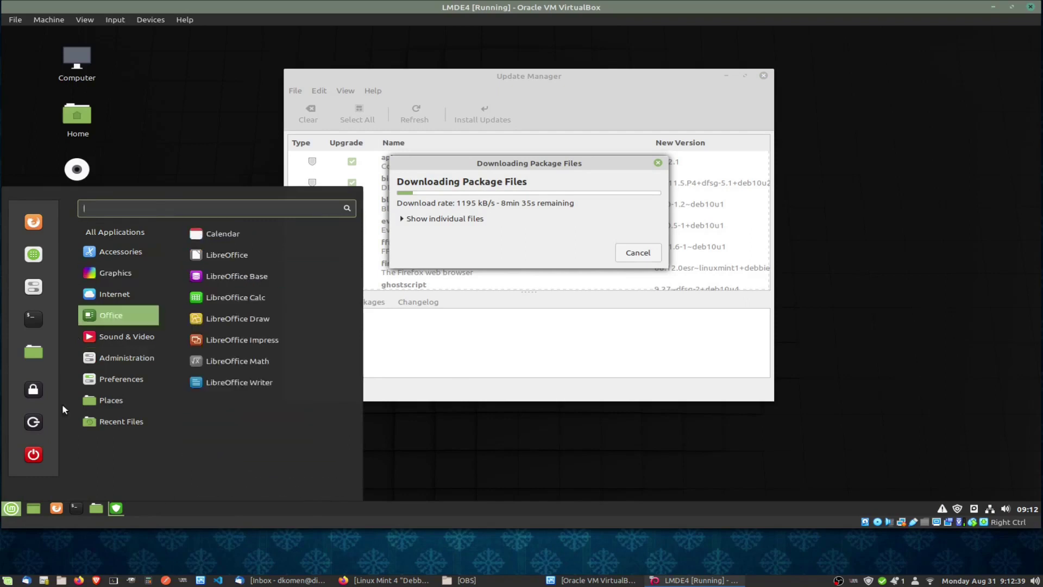
pyautogui.moveTo(119, 378)
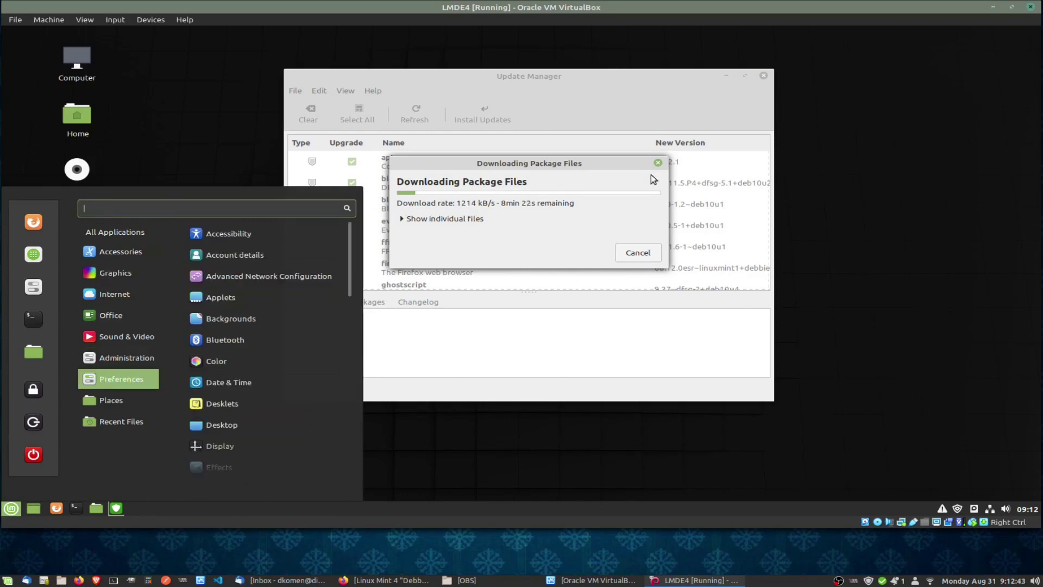
pyautogui.click(379, 424)
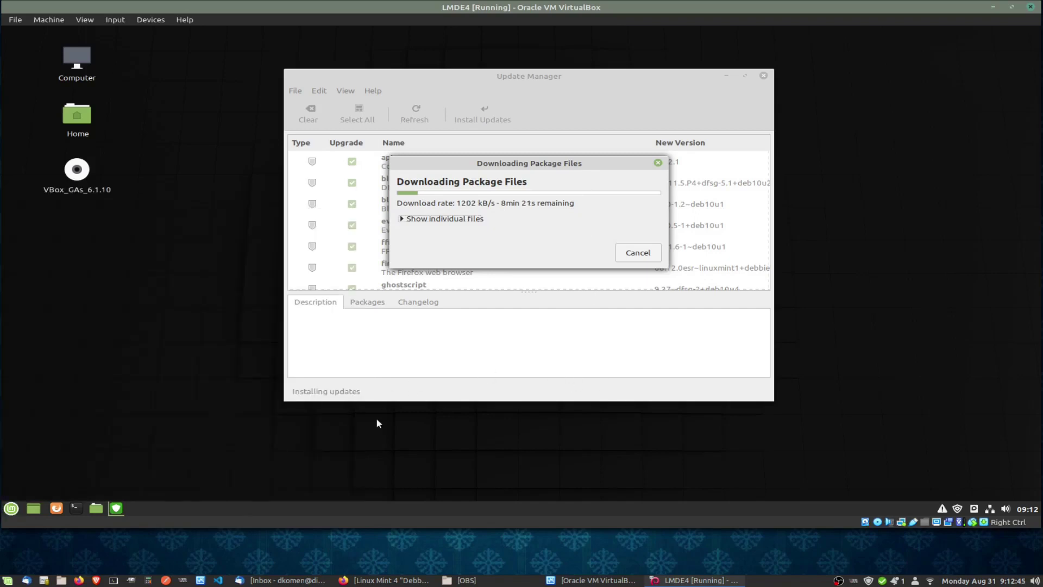
pyautogui.click(11, 508)
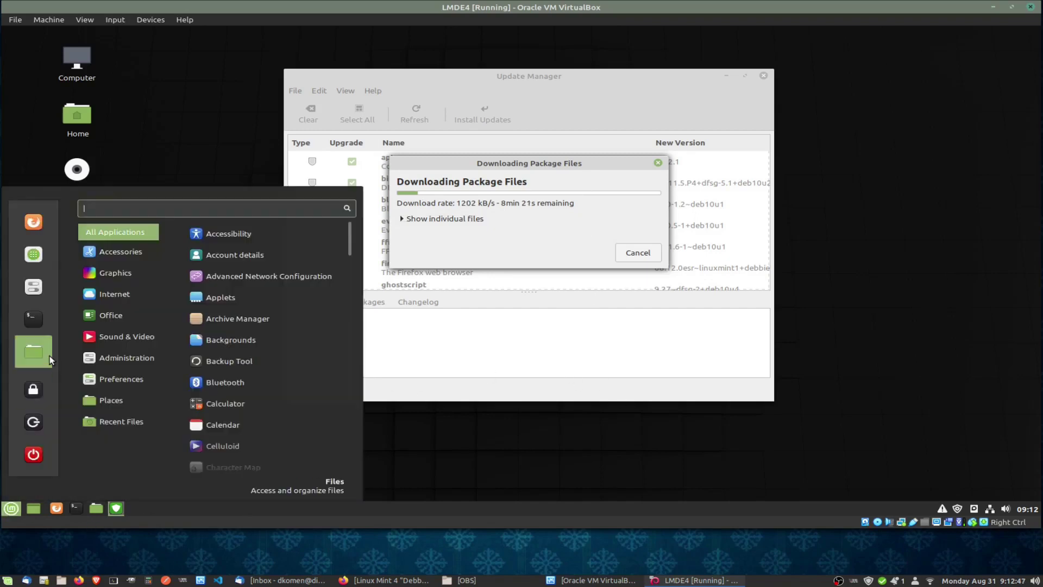
pyautogui.click(117, 294)
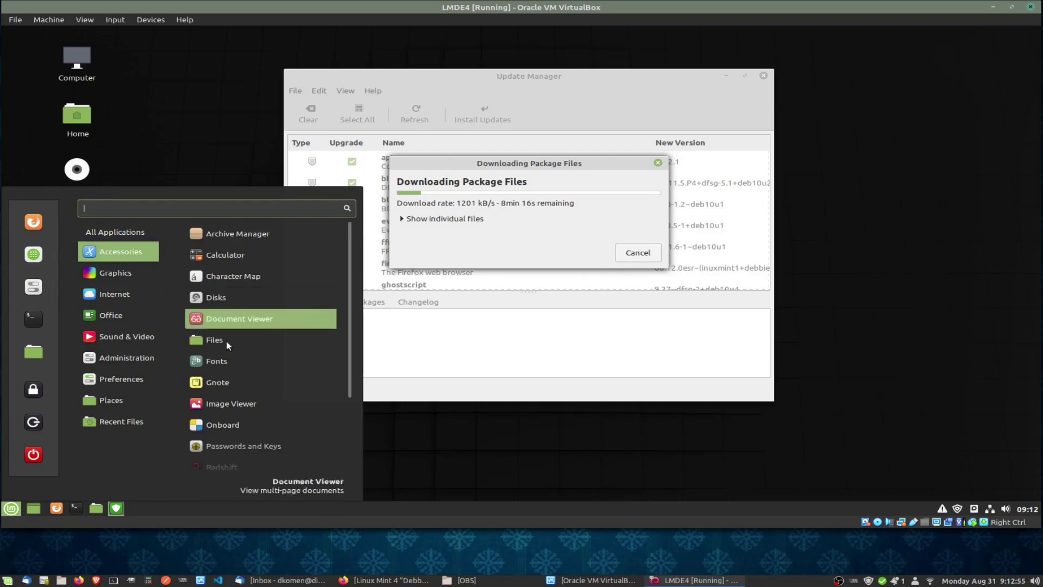
pyautogui.scroll(-3, 231, 386)
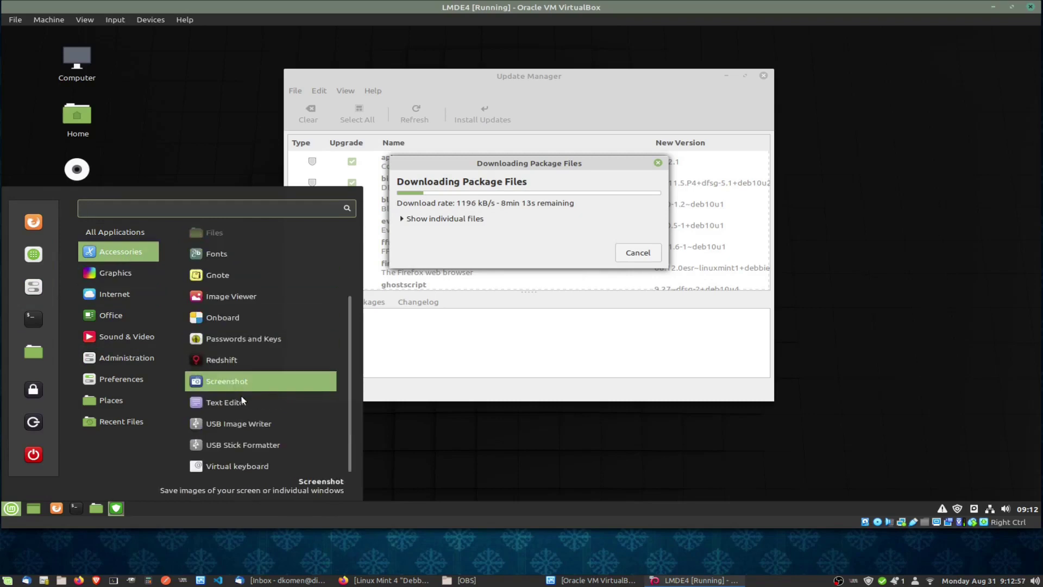
# Launch Text Editor with a blank Unsaved Document 1 and widen its window.
pyautogui.click(226, 402)
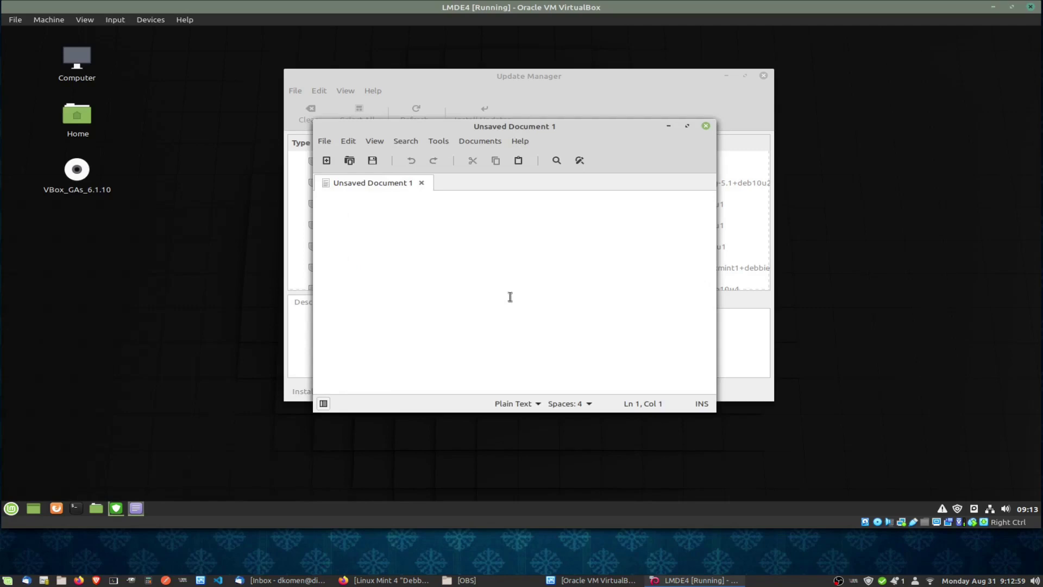
pyautogui.moveTo(465, 128); pyautogui.dragTo(522, 133)
pyautogui.moveTo(773, 219); pyautogui.dragTo(910, 209)
pyautogui.moveTo(676, 132); pyautogui.dragTo(700, 149)
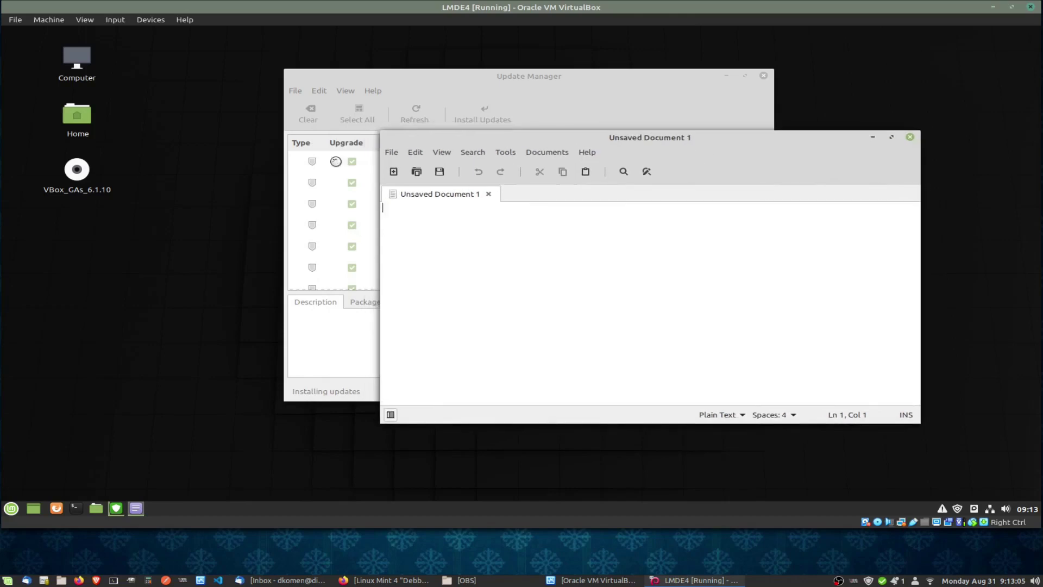
# Open System Settings from the menu favourites and move it to the left.
pyautogui.click(11, 508)
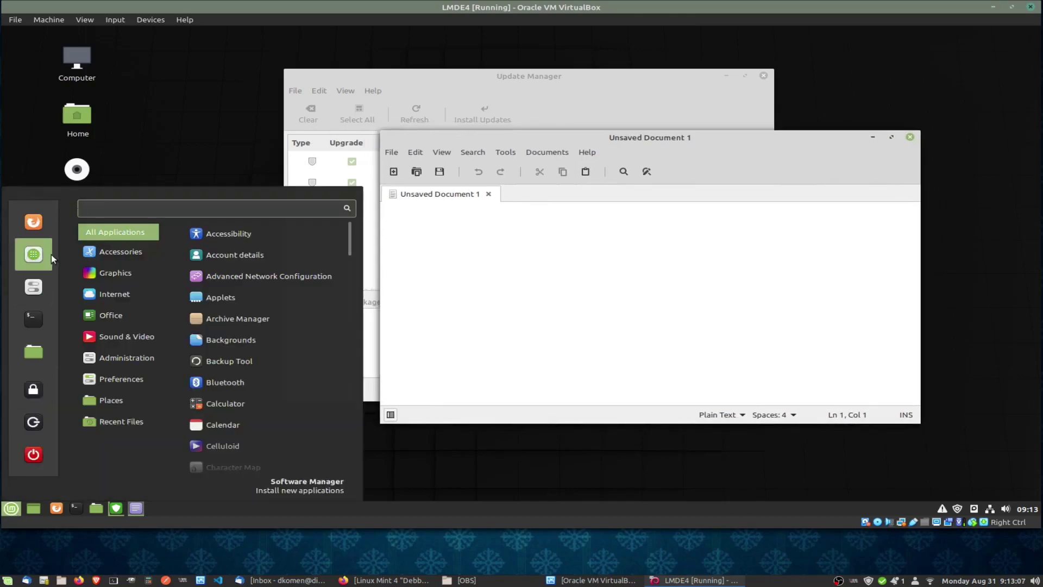
pyautogui.click(34, 287)
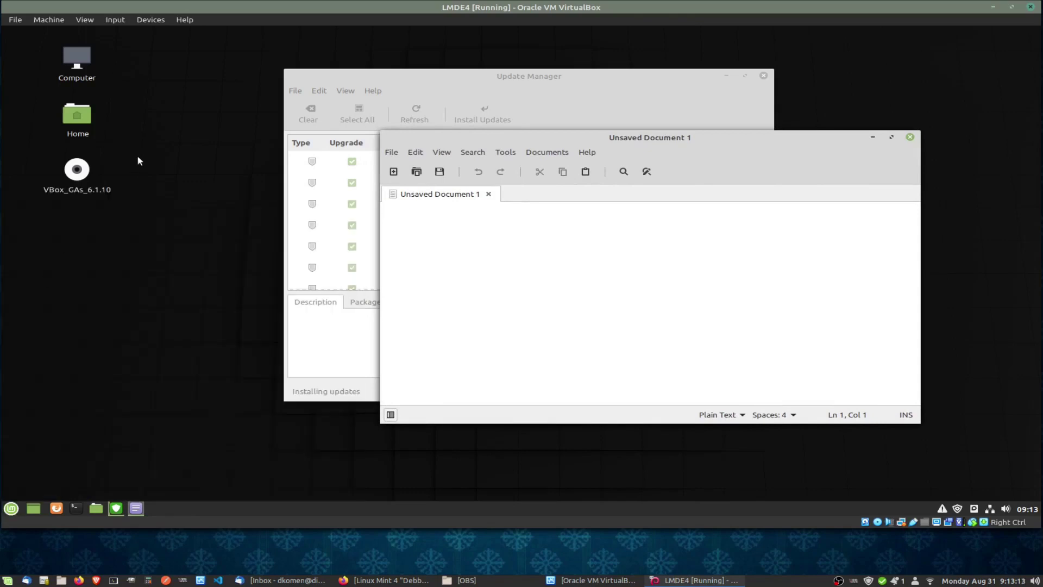
pyautogui.moveTo(363, 99); pyautogui.dragTo(196, 102)
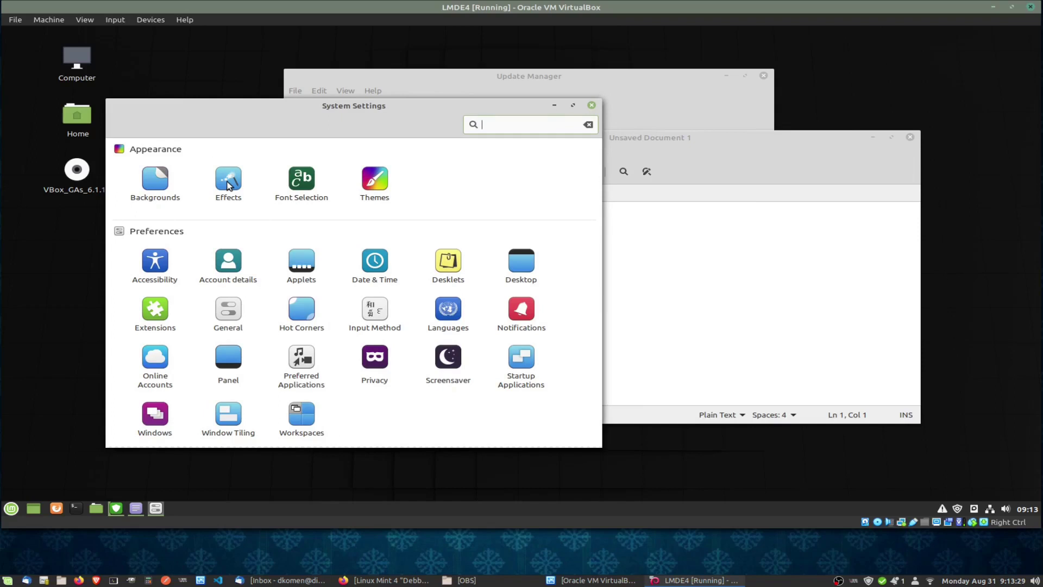
# Open the Themes page and set the Controls theme to Mint-Y-Dark.
pyautogui.click(376, 184)
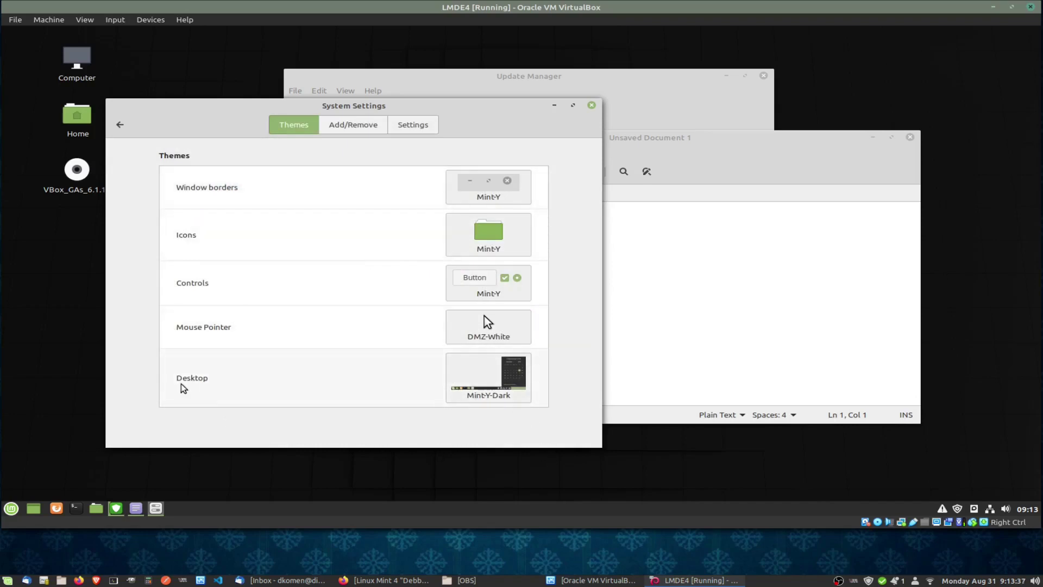
pyautogui.click(11, 509)
pyautogui.click(11, 511)
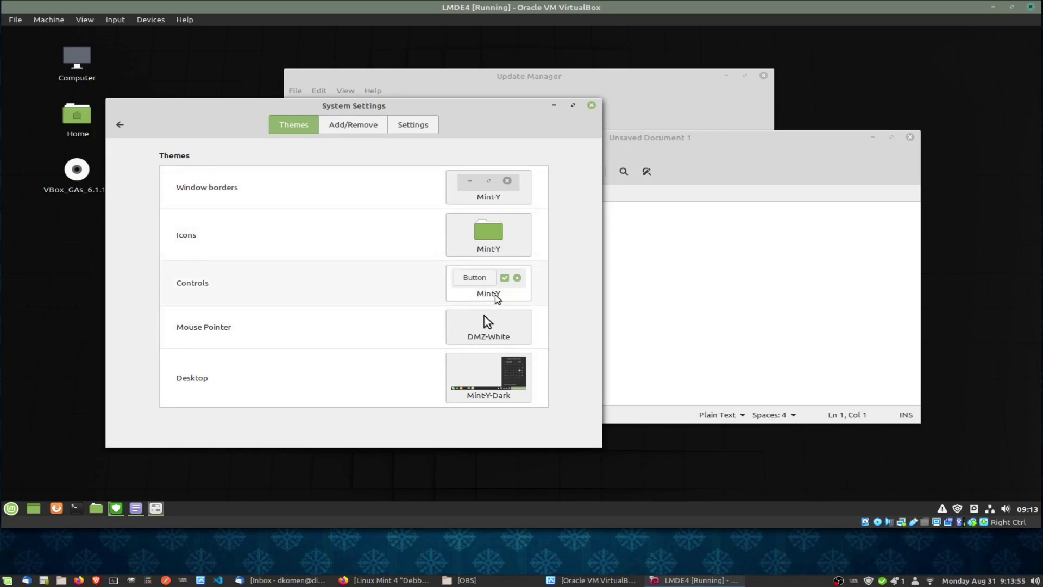
pyautogui.click(482, 280)
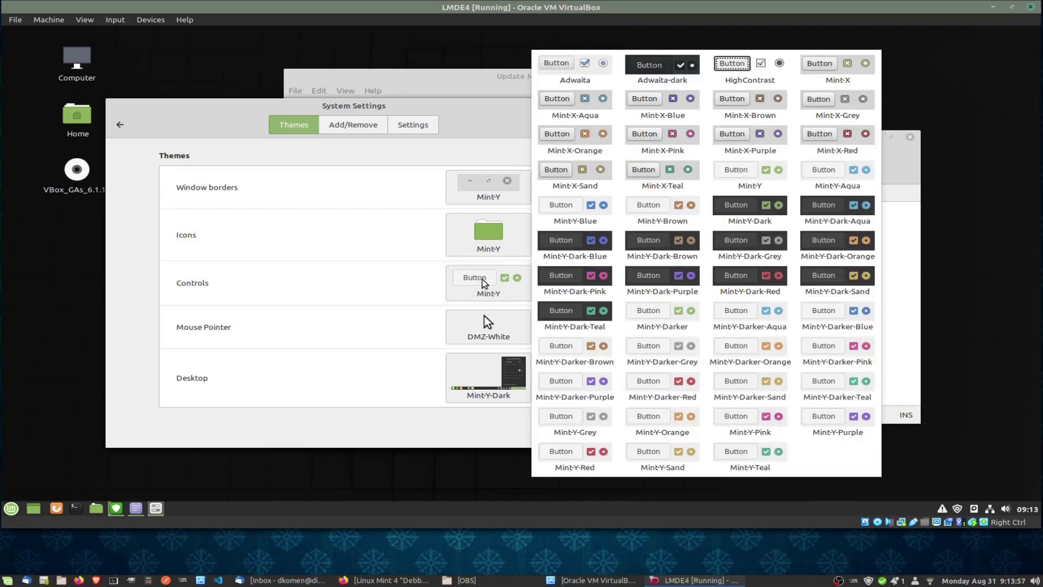
pyautogui.click(742, 209)
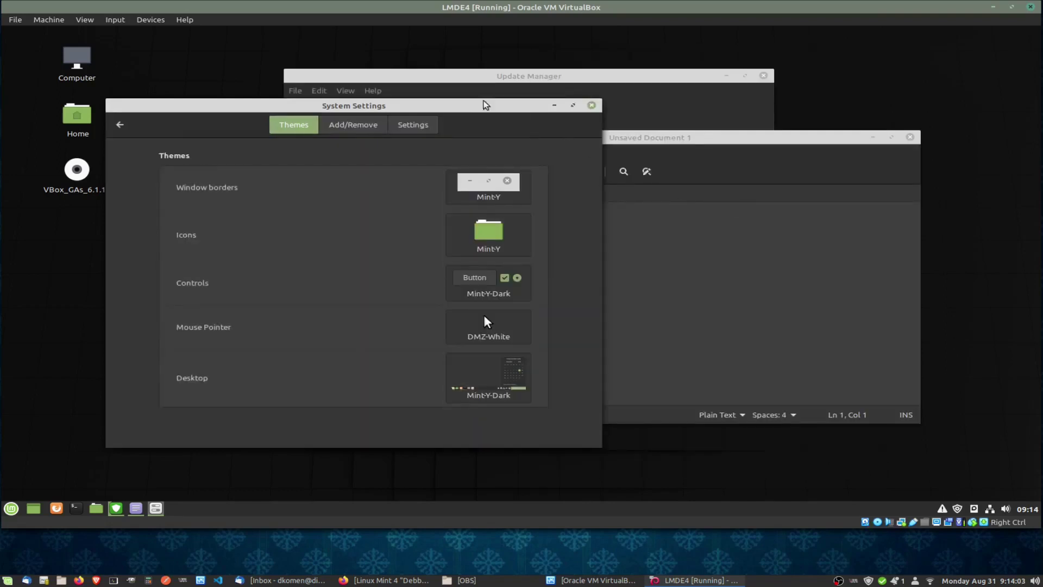
# Rearrange the windows and type scratch text 'xcvbxcfvxv' into the editor.
pyautogui.moveTo(477, 105); pyautogui.dragTo(497, 115)
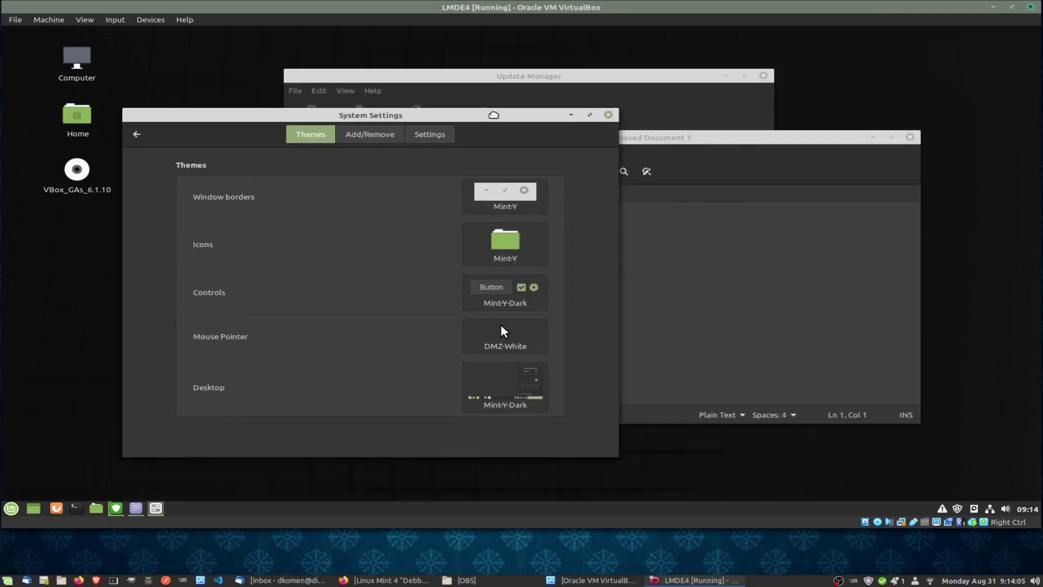
pyautogui.moveTo(736, 138); pyautogui.dragTo(804, 147)
pyautogui.write('xcvbxcfvxv')
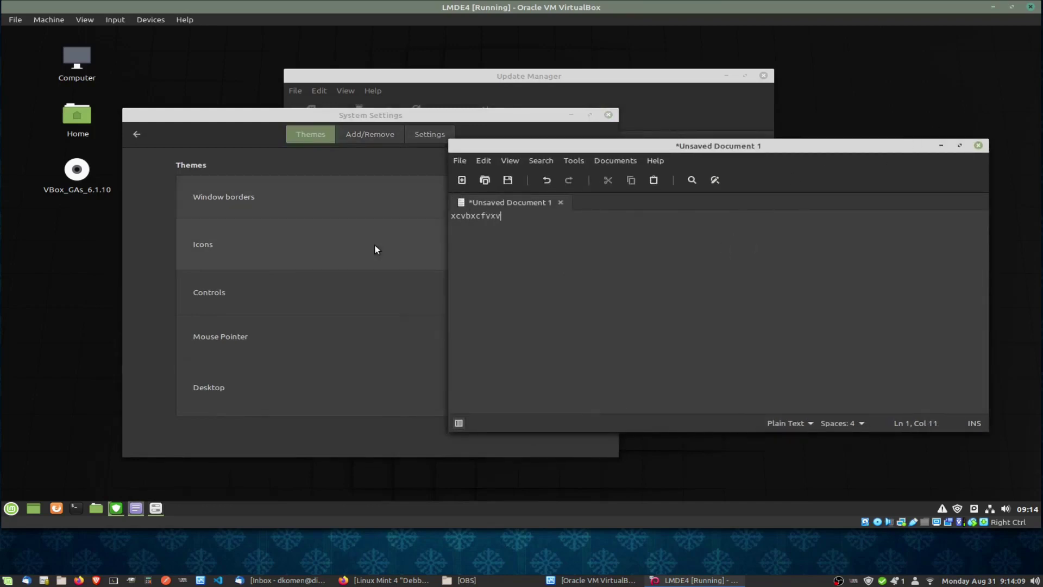
pyautogui.moveTo(569, 148); pyautogui.dragTo(535, 153)
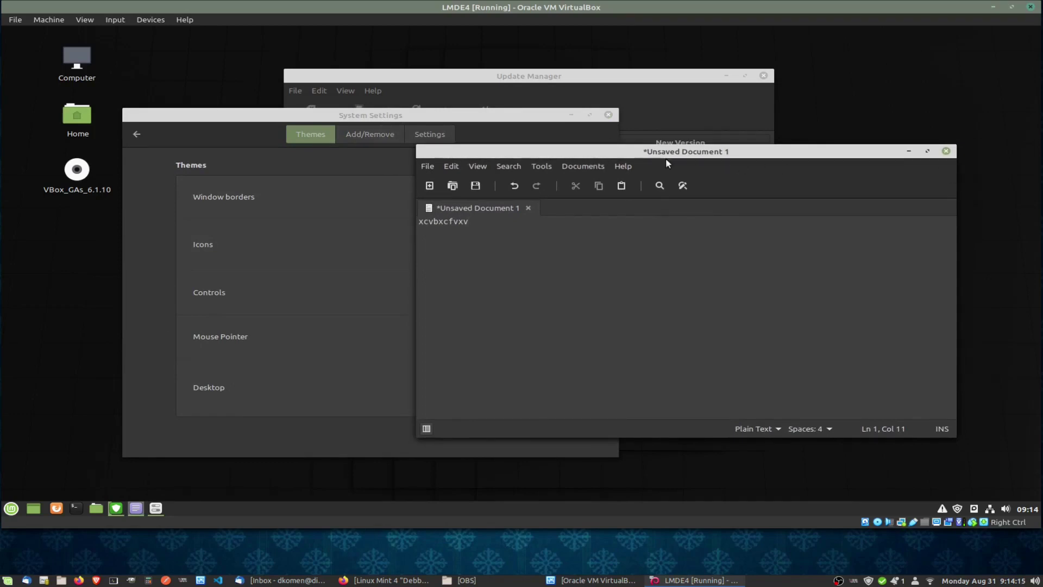
pyautogui.click(204, 115)
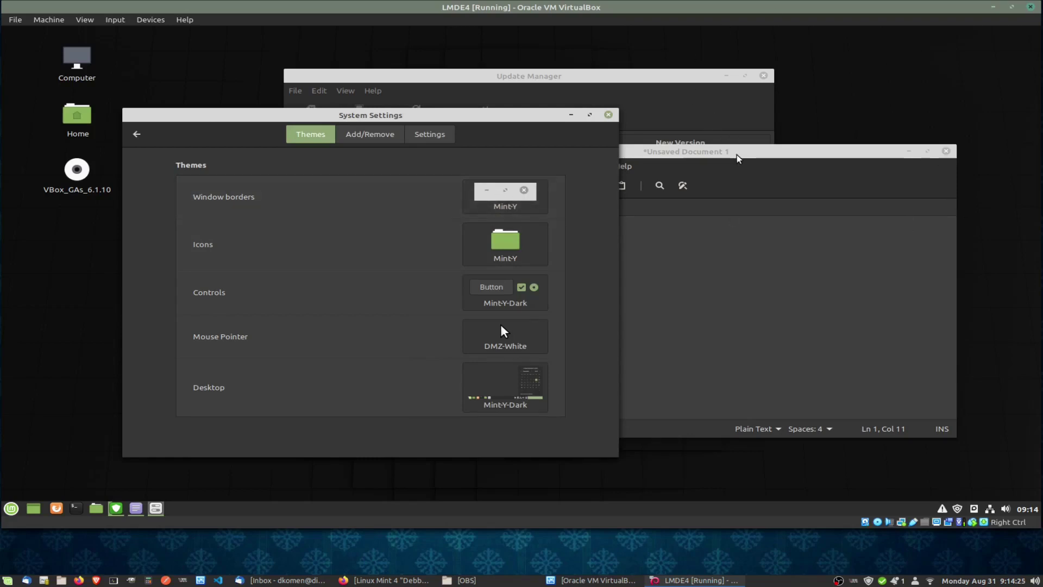
pyautogui.moveTo(737, 158); pyautogui.dragTo(777, 138)
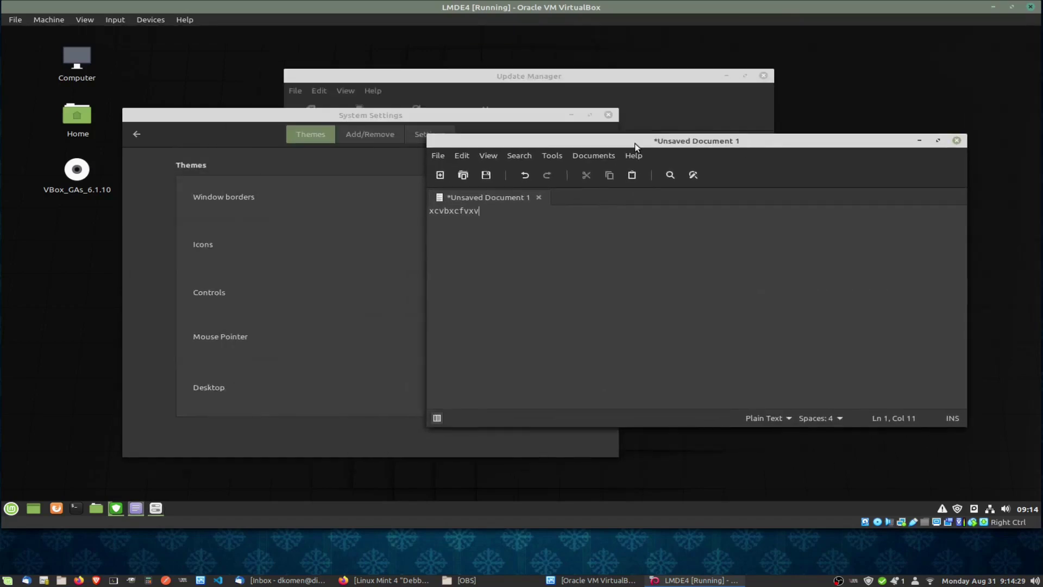
pyautogui.click(372, 116)
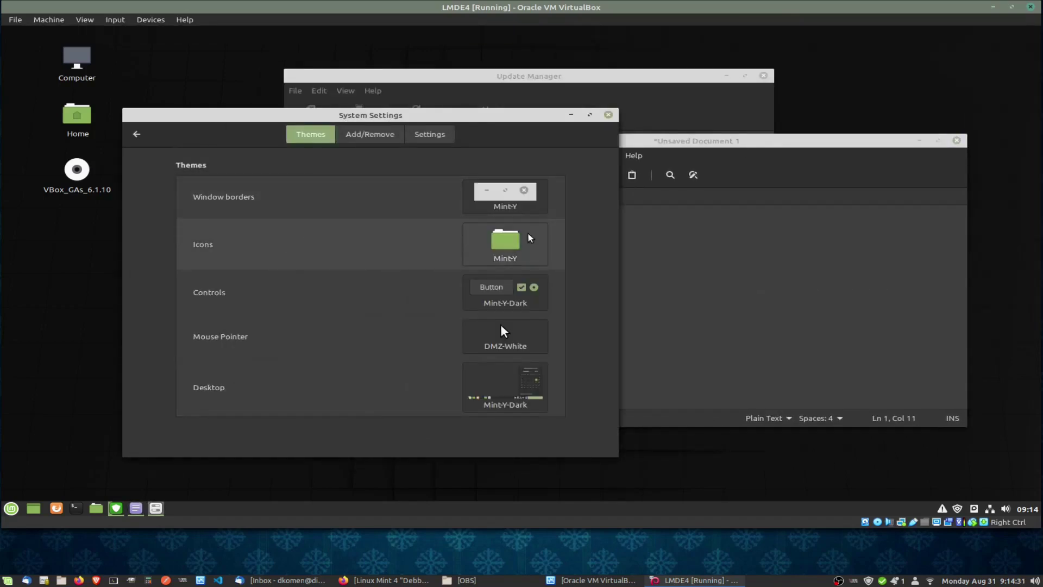
# Preview the Icons and Mouse Pointer theme choices, leaving both unchanged.
pyautogui.click(505, 252)
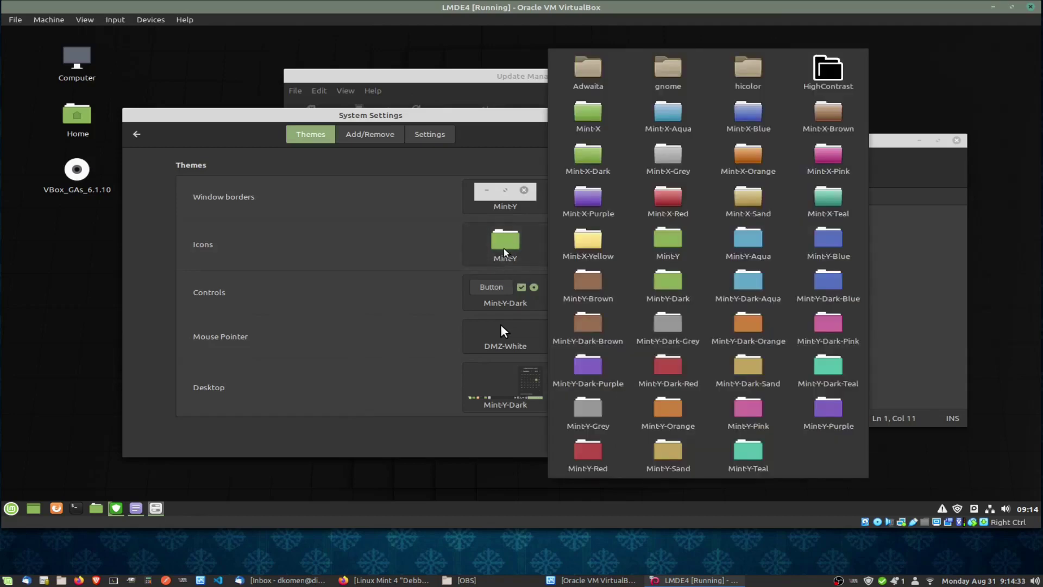
pyautogui.click(379, 291)
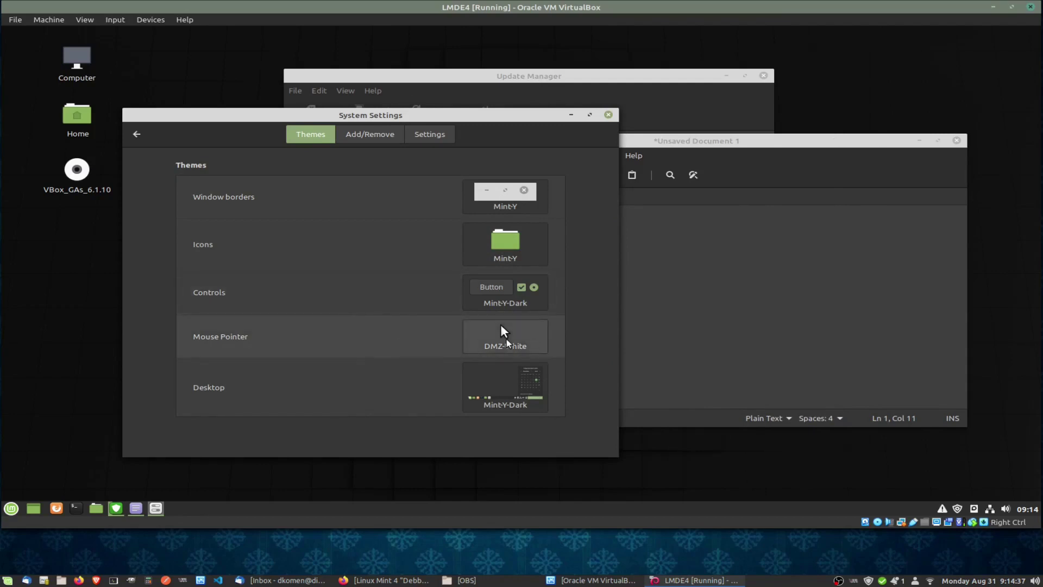
pyautogui.click(505, 336)
pyautogui.click(440, 346)
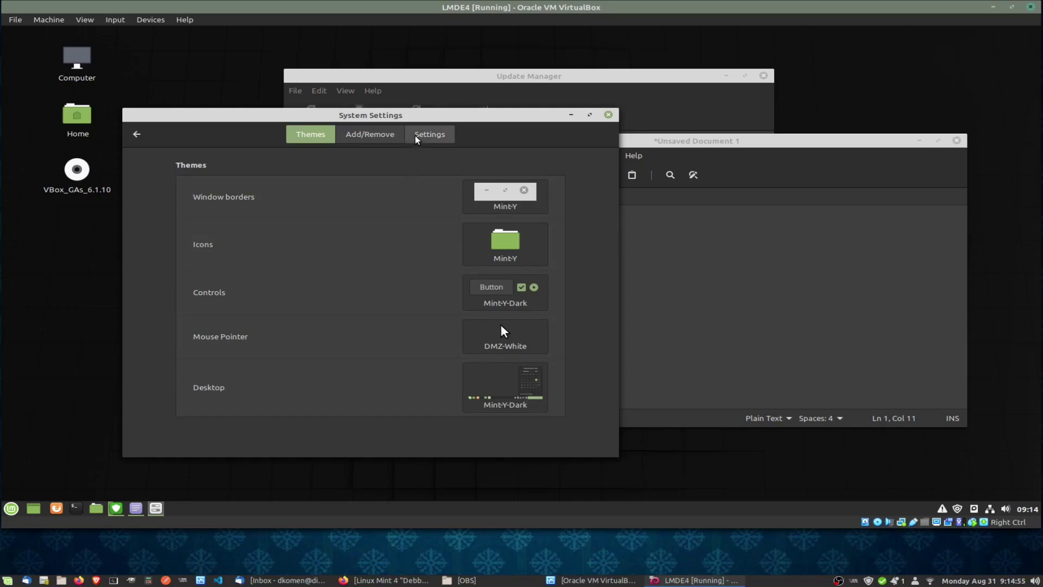
# Open the Themes Add/Remove page and accept refreshing the out-of-date theme cache.
pyautogui.click(415, 135)
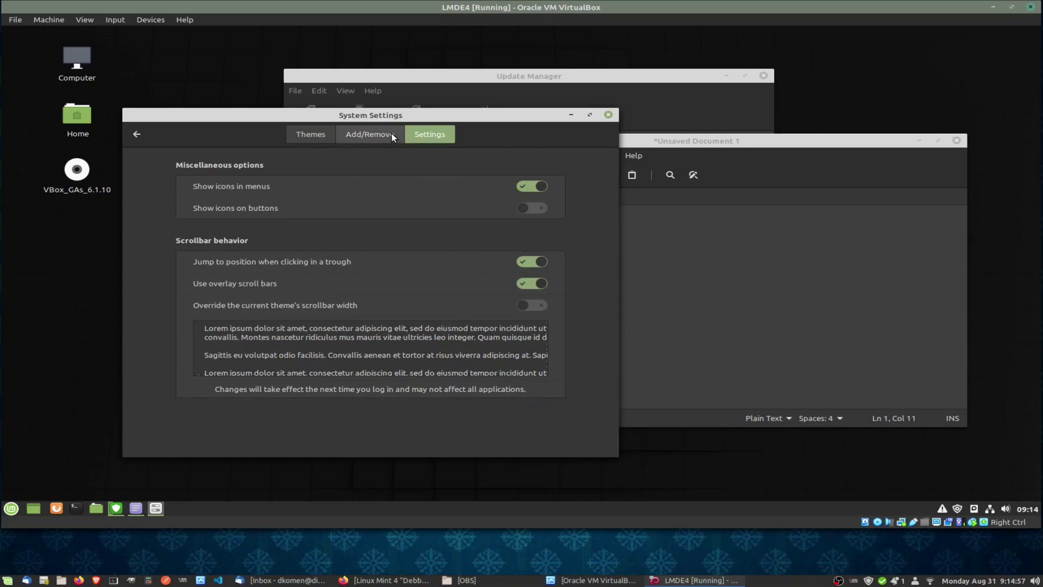
pyautogui.click(391, 134)
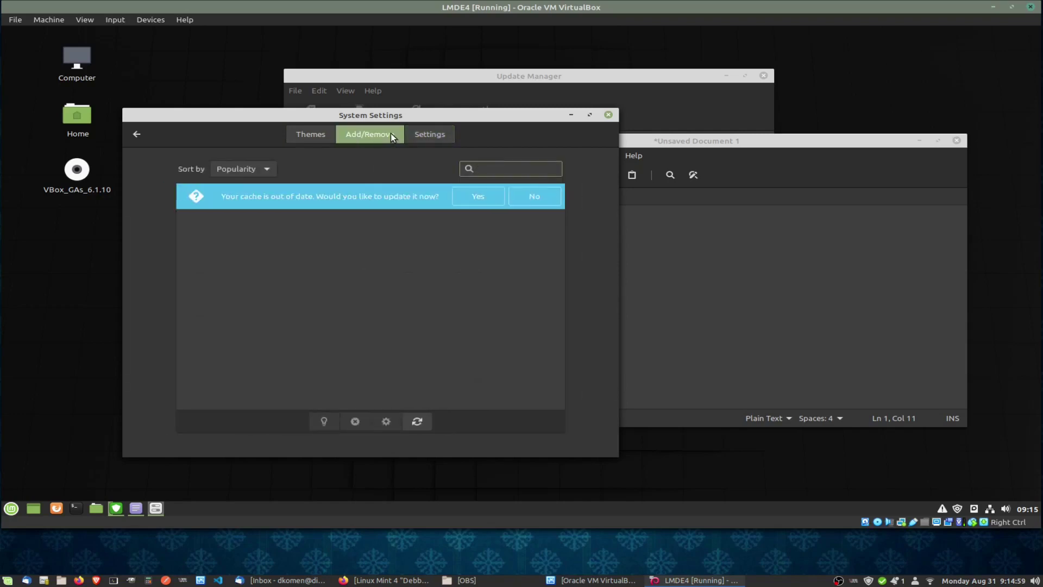
pyautogui.click(479, 196)
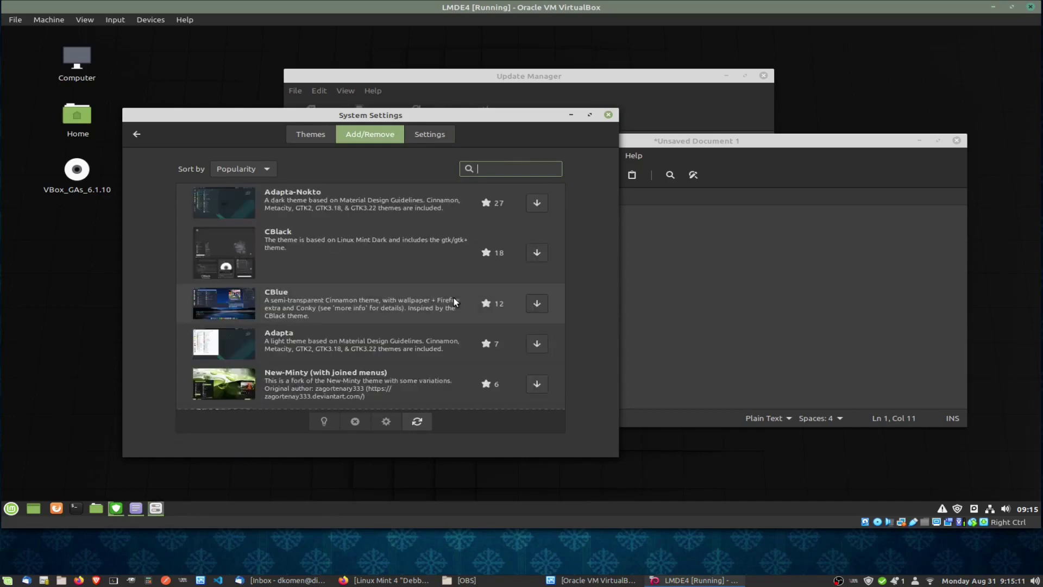
pyautogui.moveTo(561, 195); pyautogui.dragTo(565, 160)
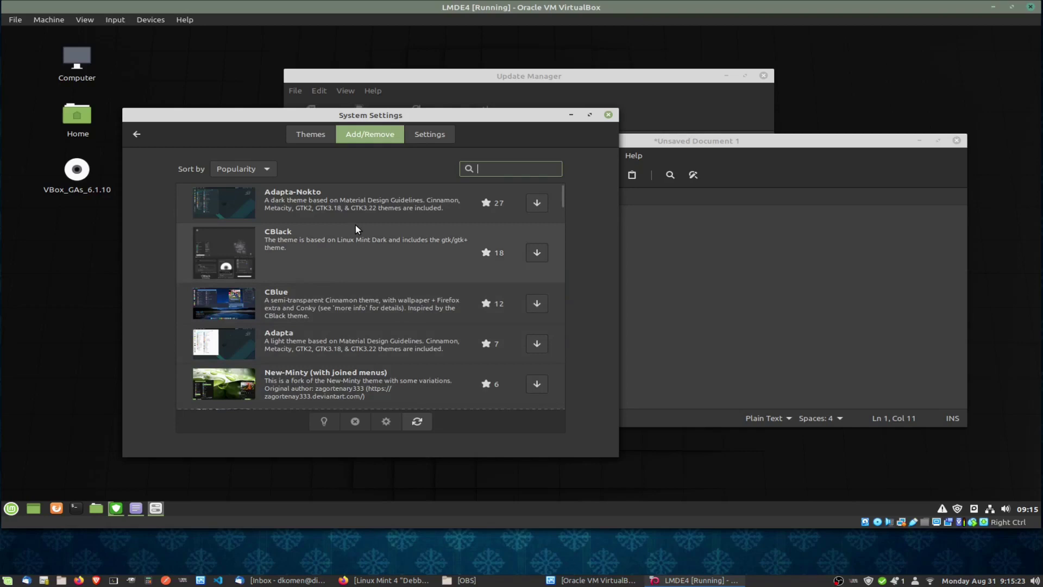
# Close System Settings and the editor without saving the scratch text.
pyautogui.click(608, 115)
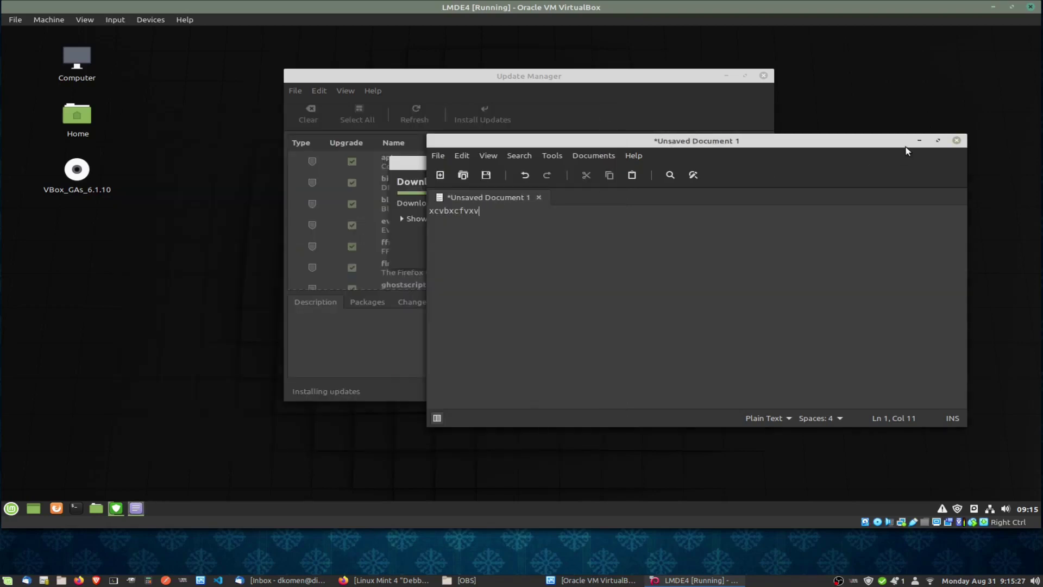
pyautogui.click(957, 141)
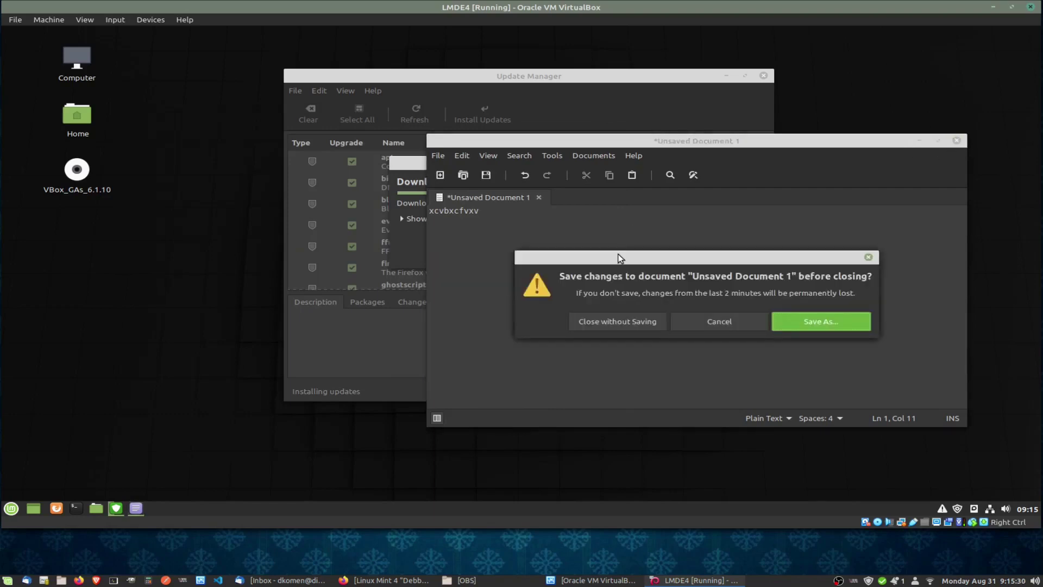
pyautogui.click(637, 321)
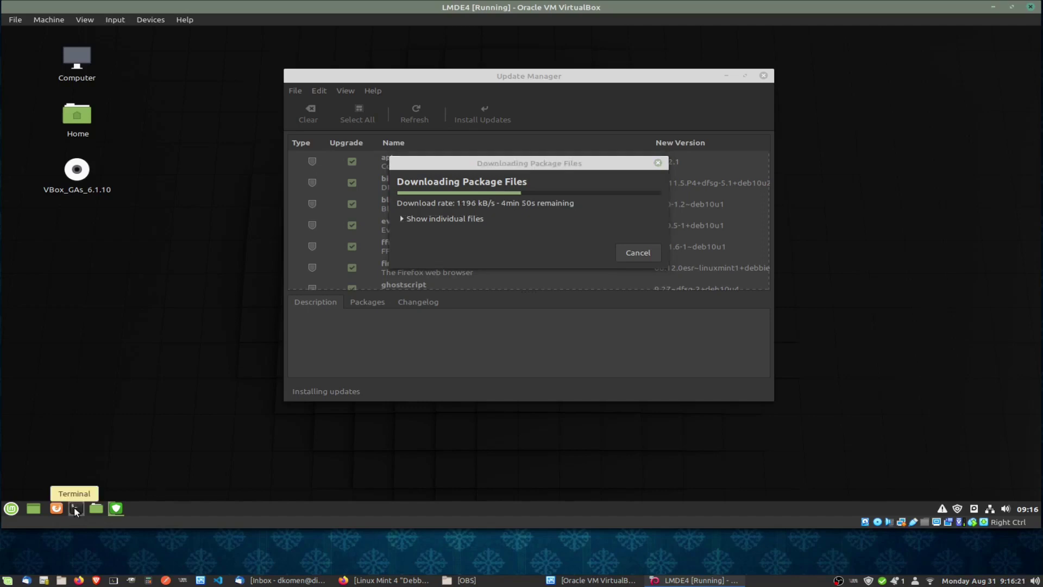
# Launch xed from a terminal with the xed command, then close xed and the terminal.
pyautogui.click(76, 510)
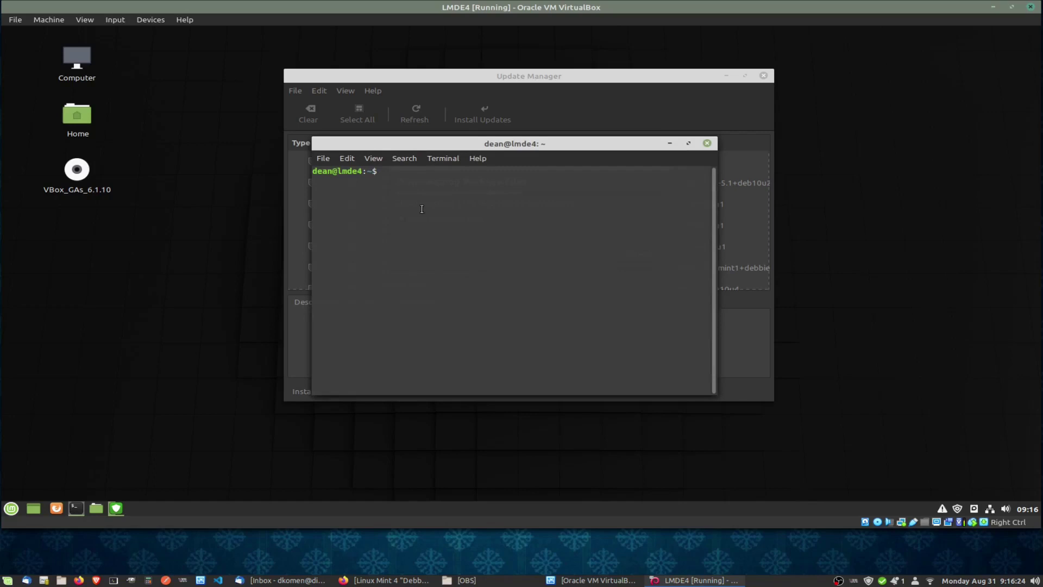
pyautogui.write('xed')
pyautogui.press('Return')
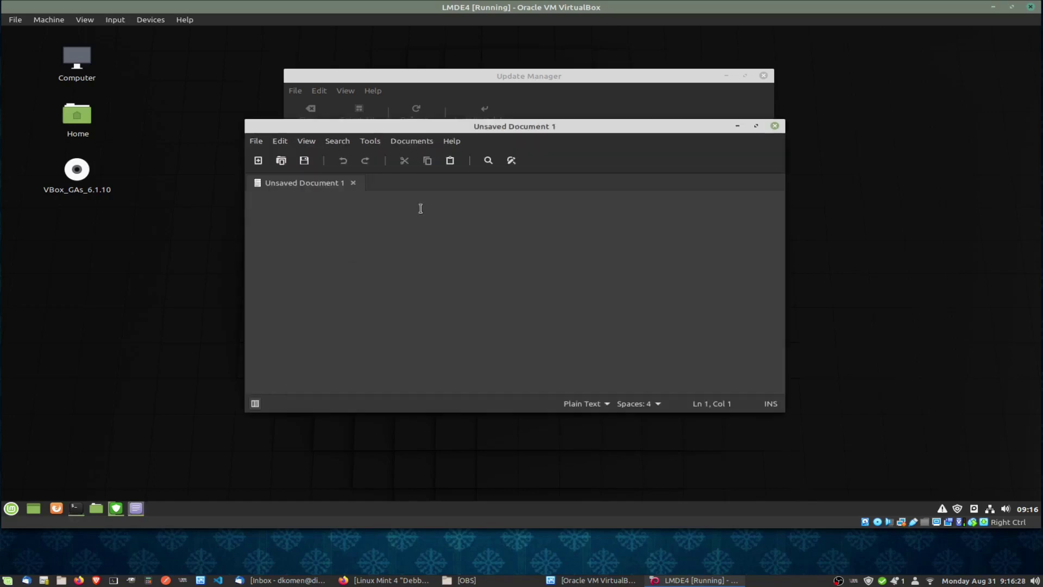
pyautogui.click(774, 126)
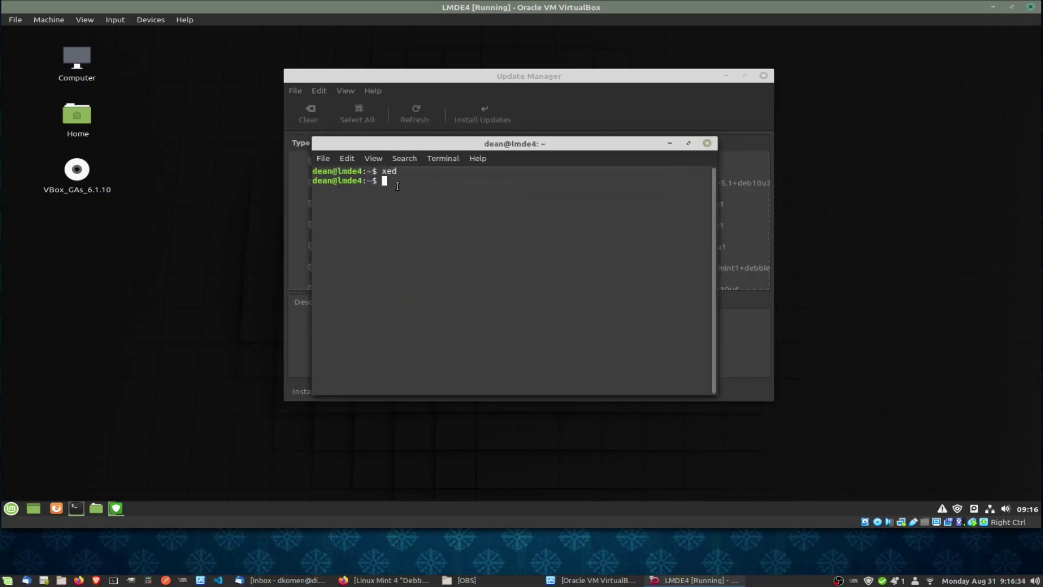
pyautogui.click(706, 142)
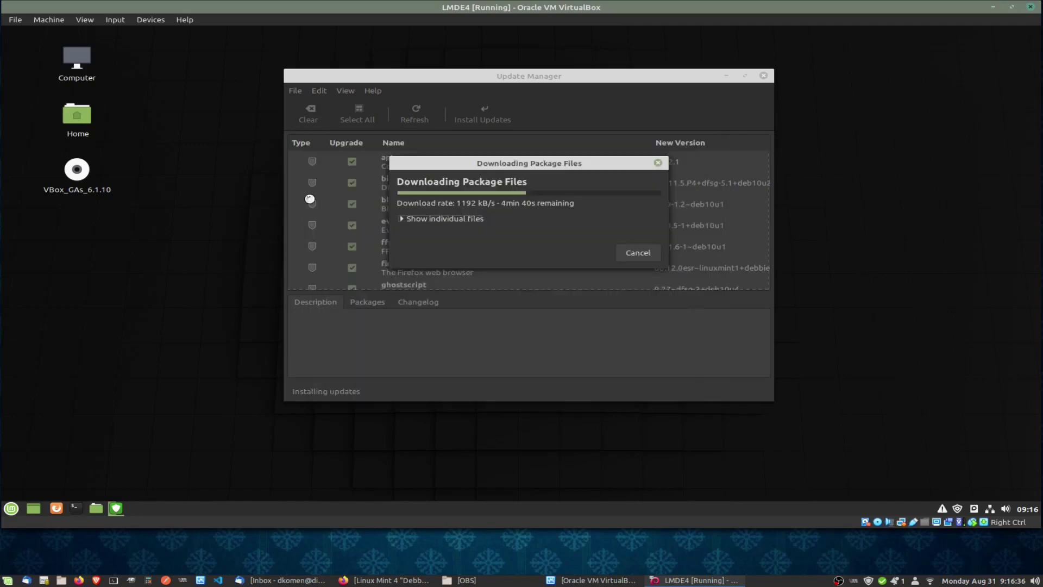
pyautogui.click(11, 509)
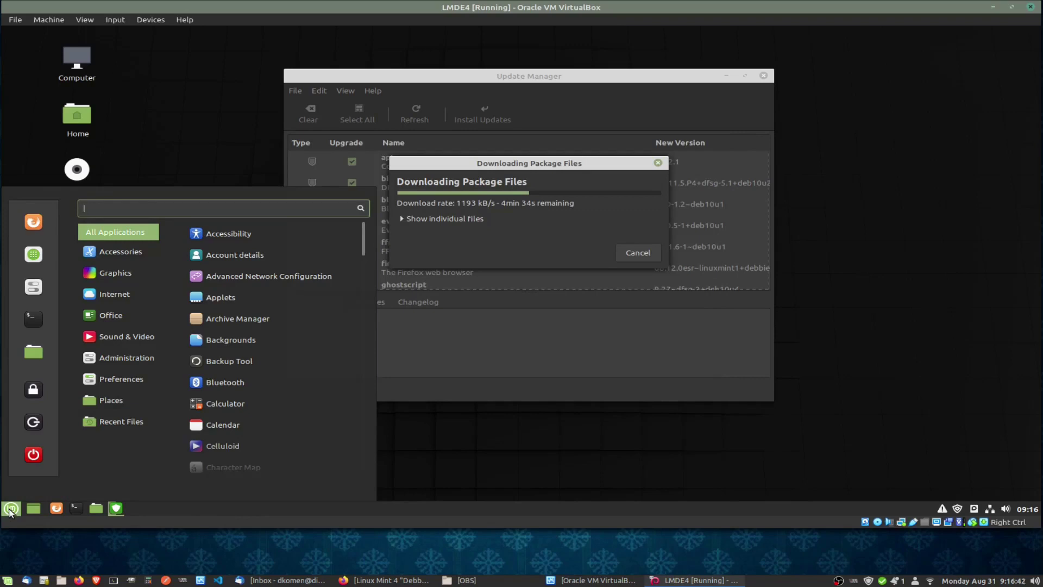
# Open Keyboard settings at the Custom Shortcuts category.
pyautogui.write('key')
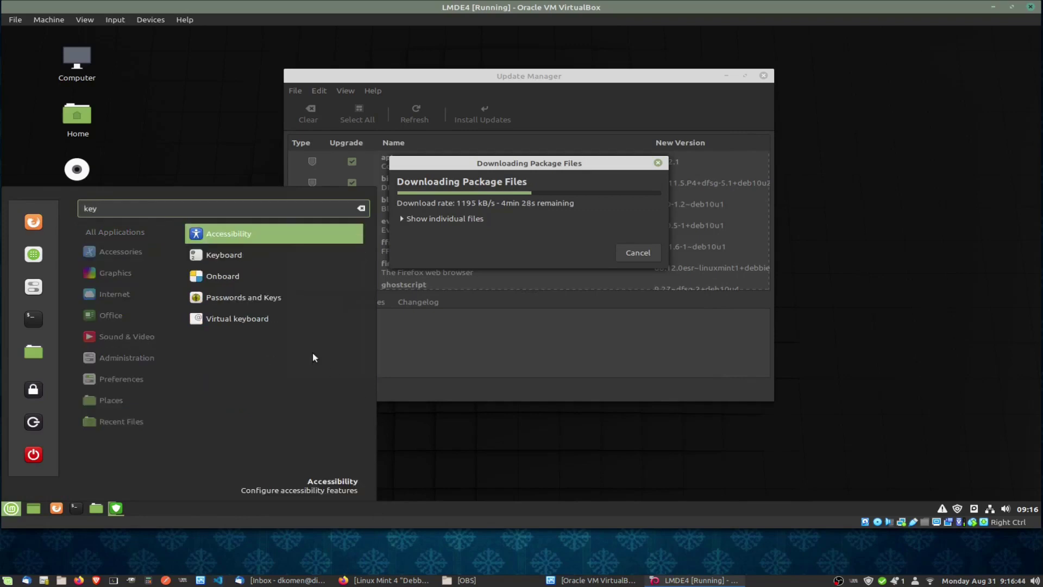
pyautogui.click(227, 257)
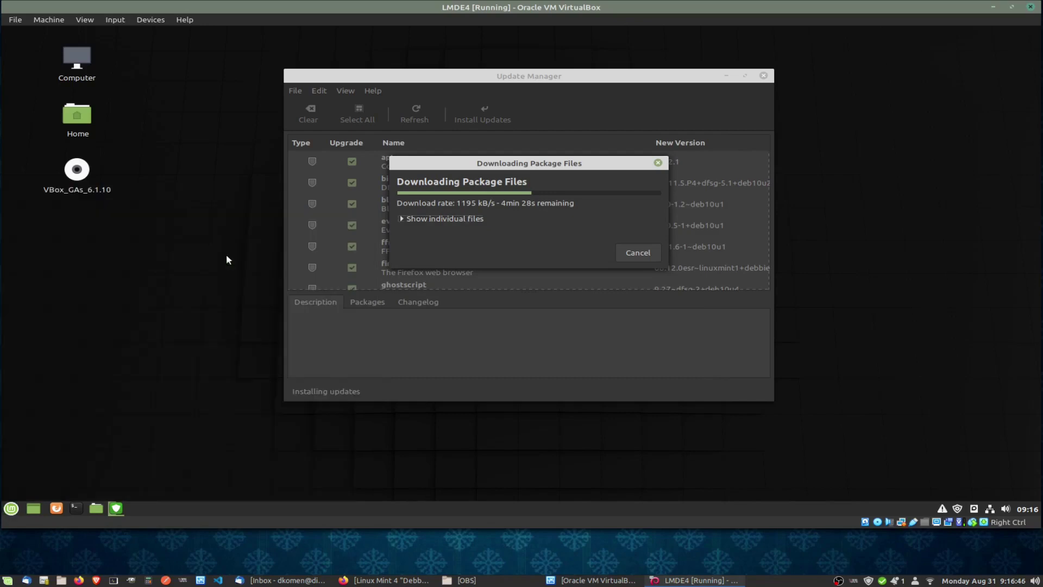
pyautogui.click(526, 120)
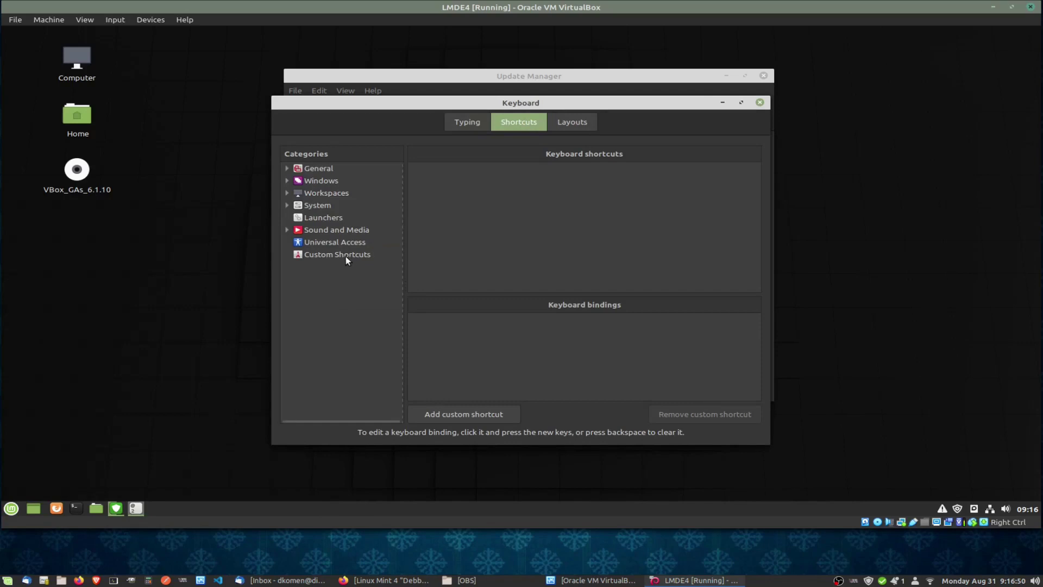
pyautogui.click(346, 257)
# Start a new custom shortcut named 'Text editor' with the command 'xed'.
pyautogui.click(447, 414)
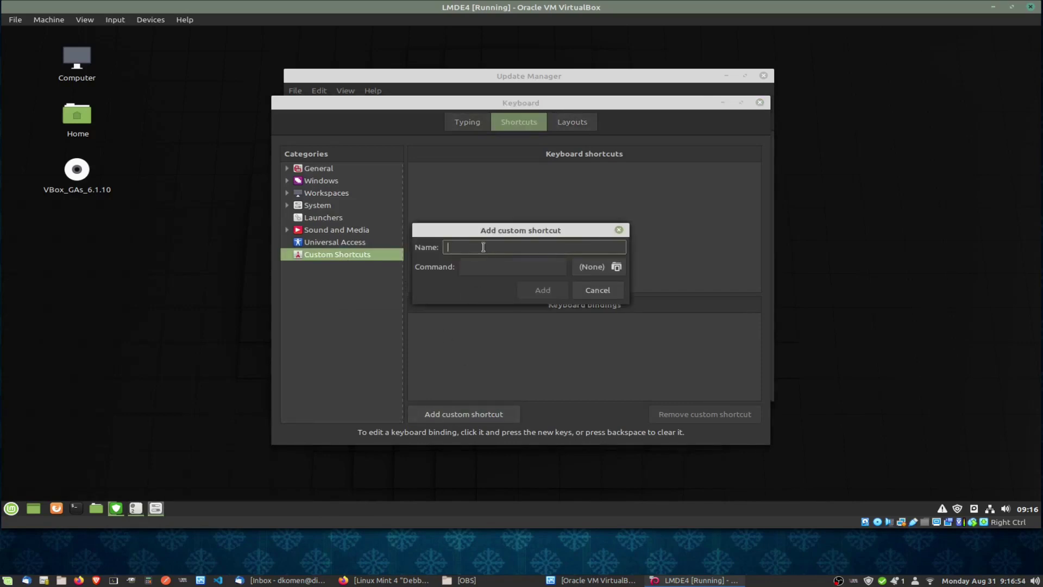
pyautogui.write('Text editor')
pyautogui.click(499, 265)
pyautogui.write('xed')
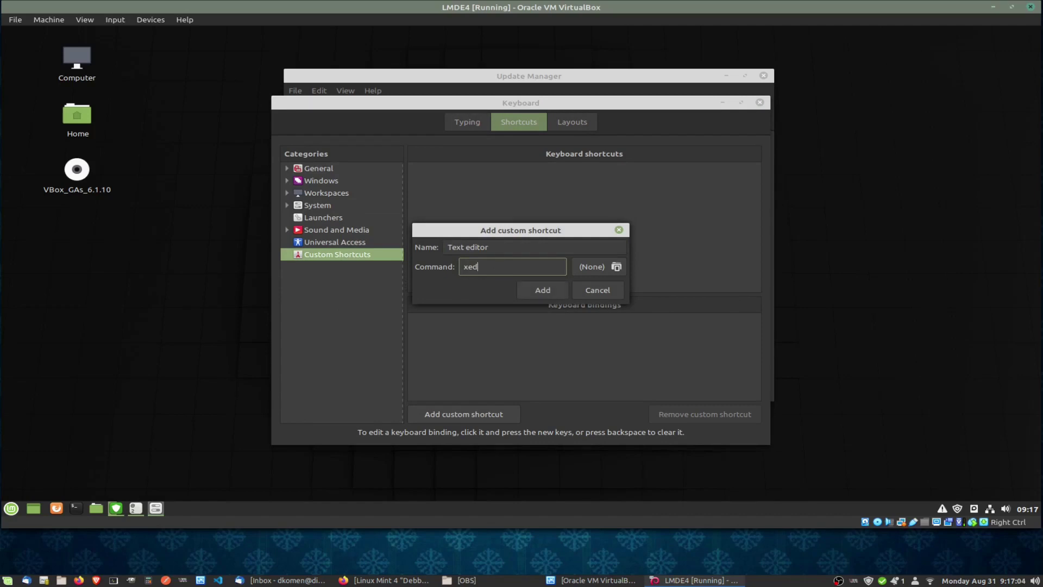
pyautogui.click(590, 267)
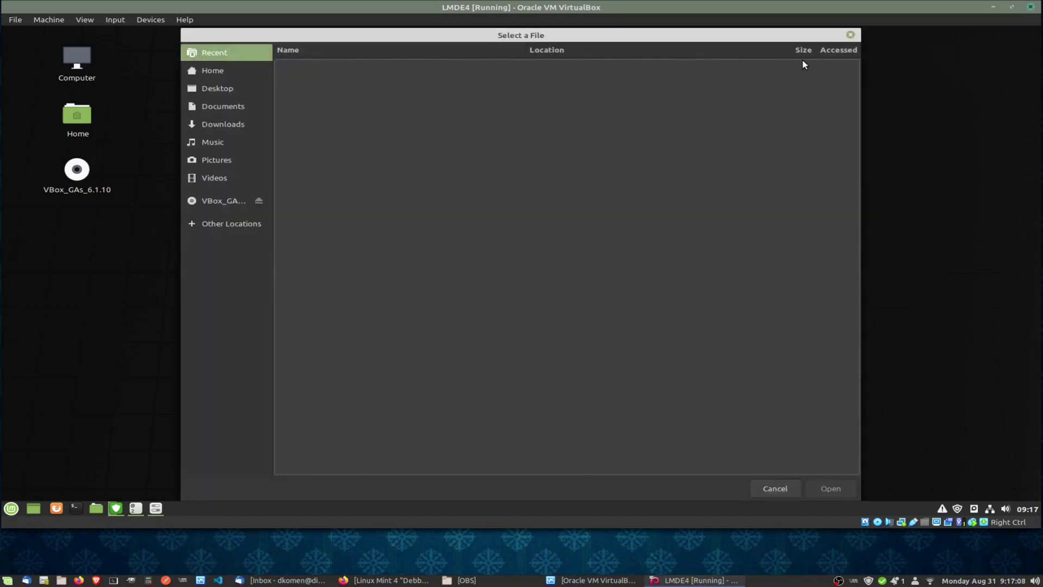
pyautogui.click(850, 36)
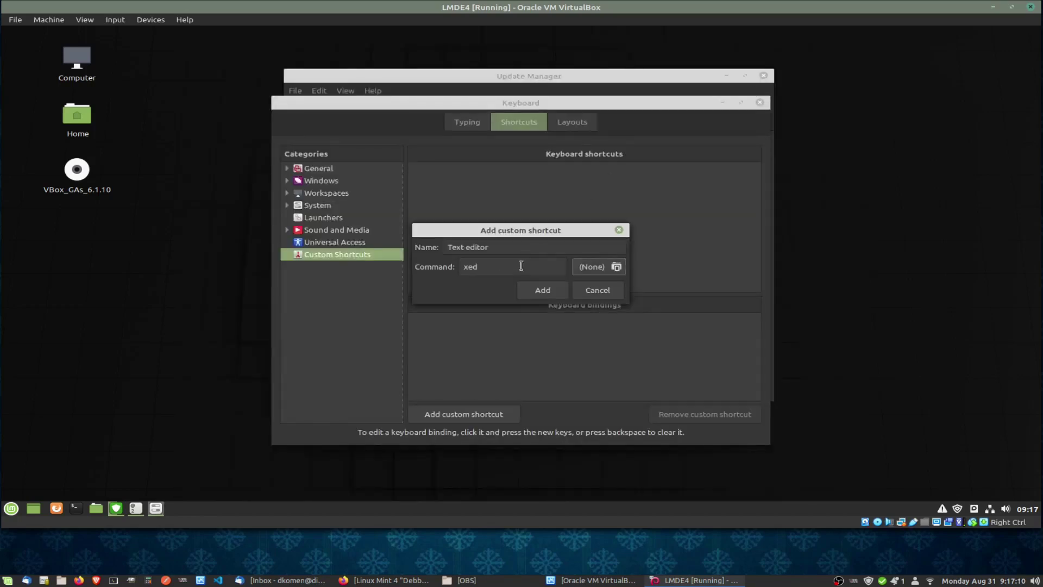
# Save the Text editor shortcut and bind it to Shift+Ctrl+T.
pyautogui.click(537, 289)
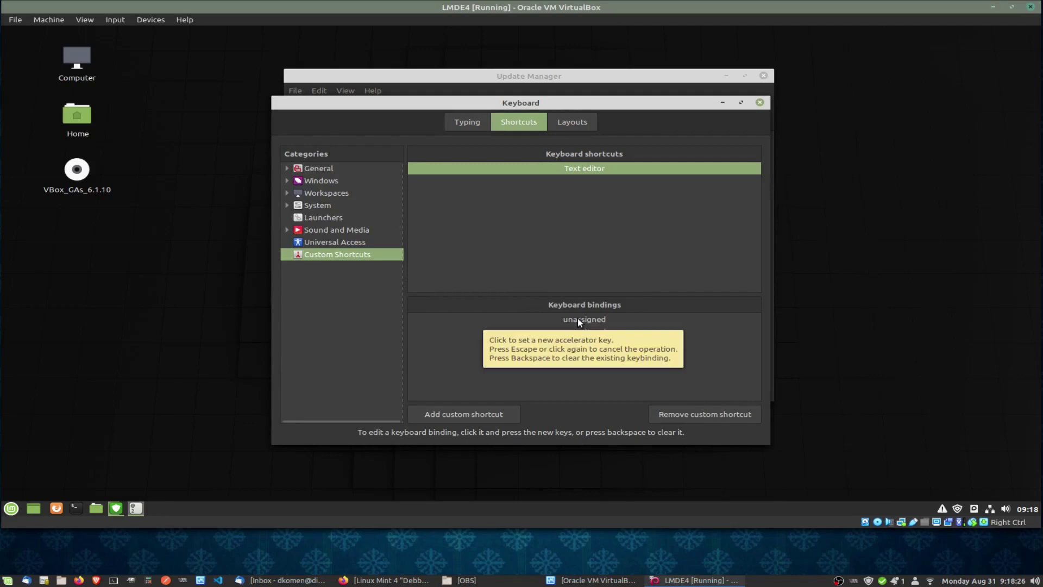
pyautogui.click(581, 318)
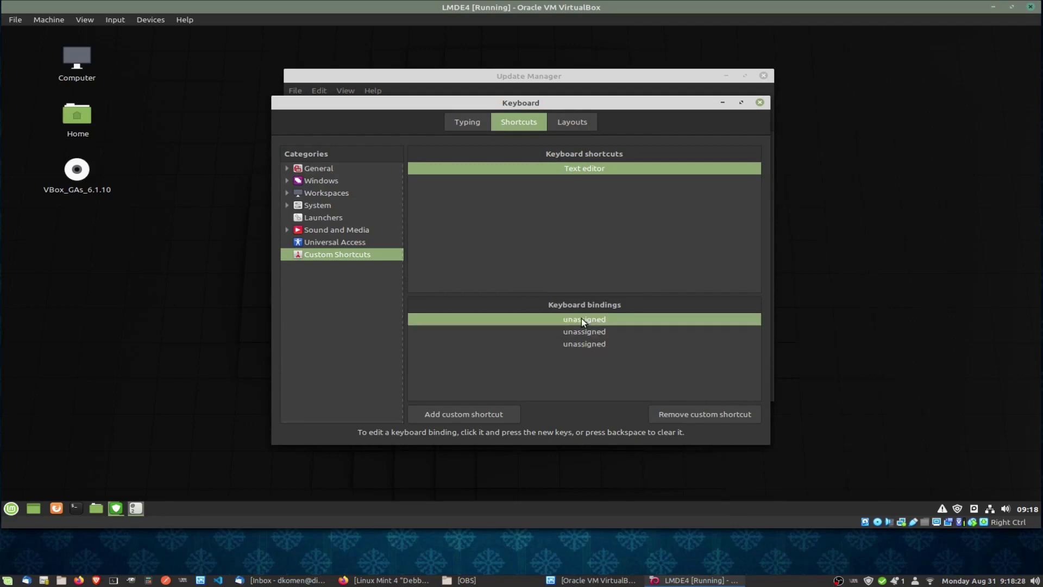
pyautogui.click(581, 317)
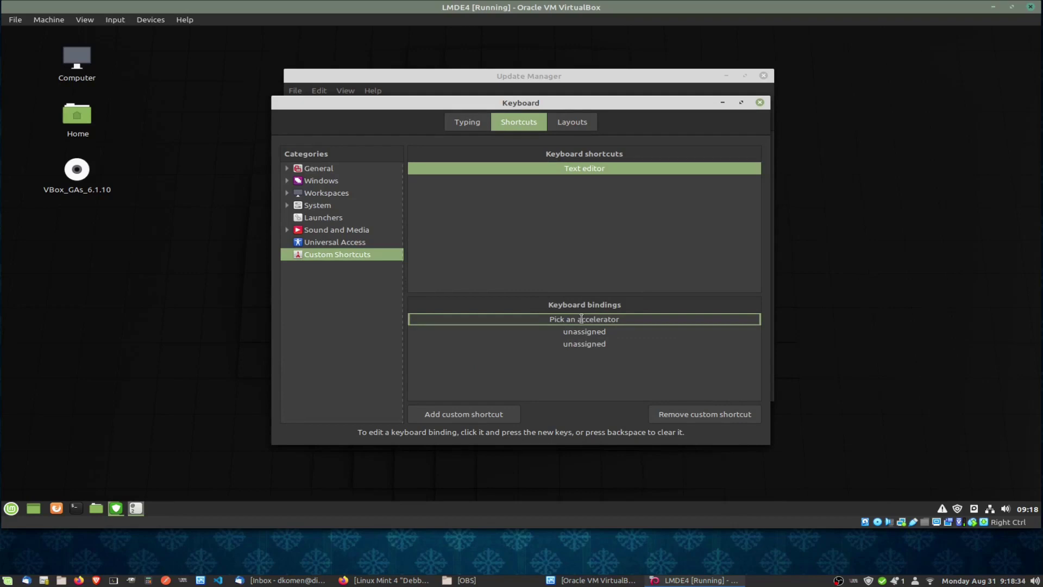
pyautogui.hotkey('shift', 'ctrl', 't')
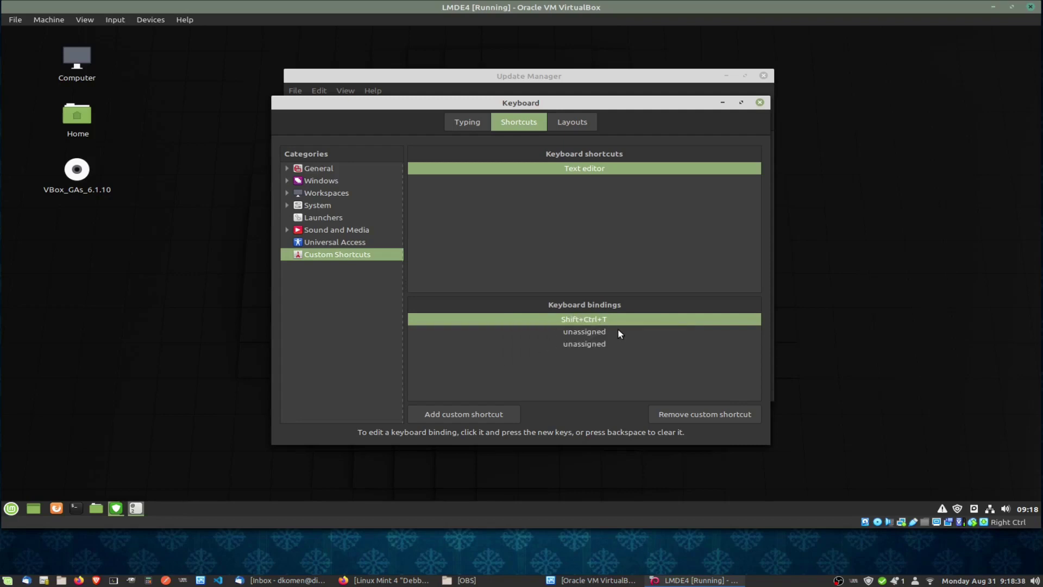
# Test that Shift+Ctrl+T launches the xed editor, then close the editor.
pyautogui.click(198, 388)
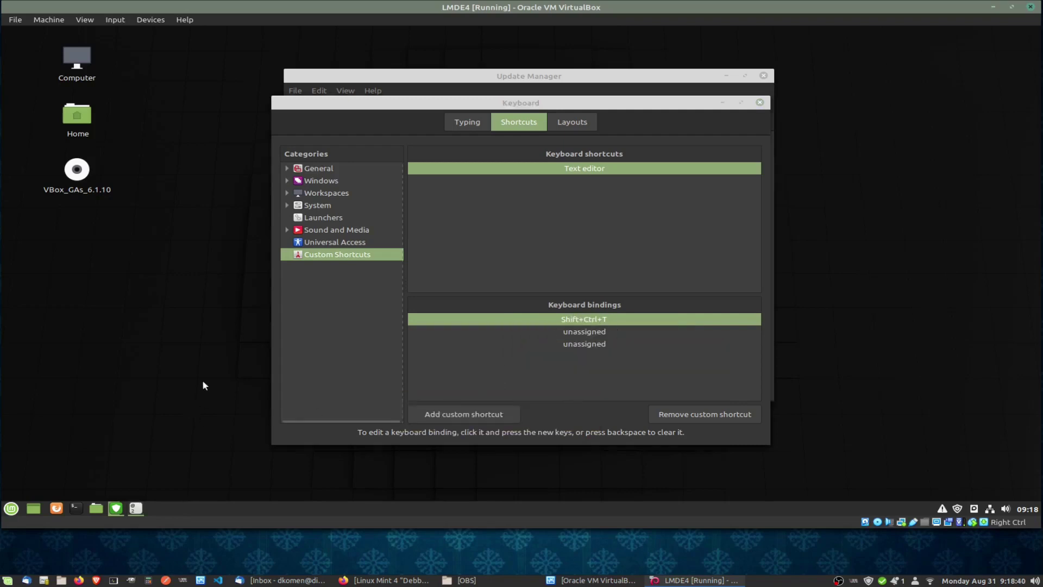
pyautogui.hotkey('shift', 'ctrl', 't')
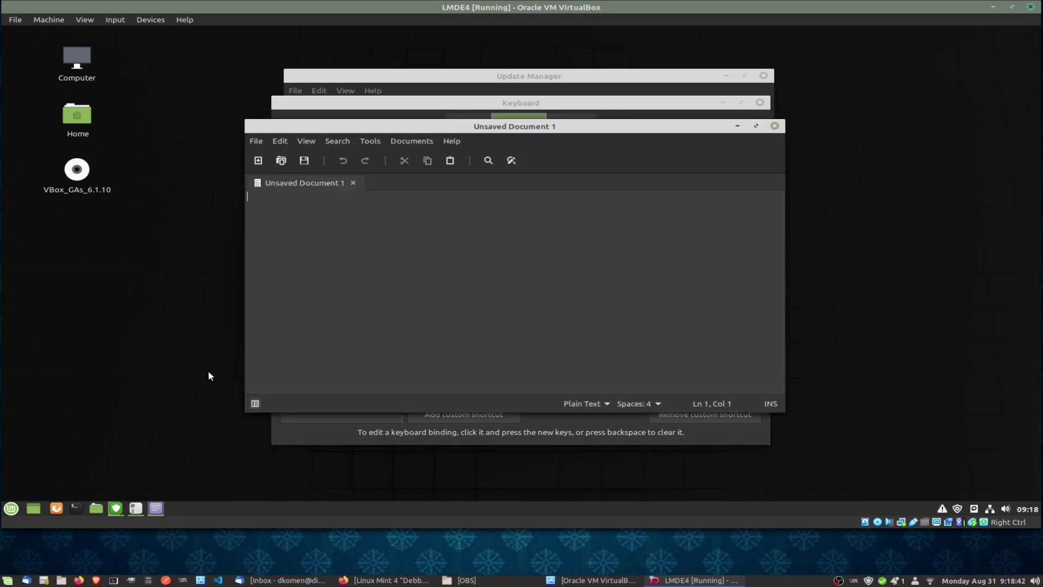
pyautogui.click(775, 126)
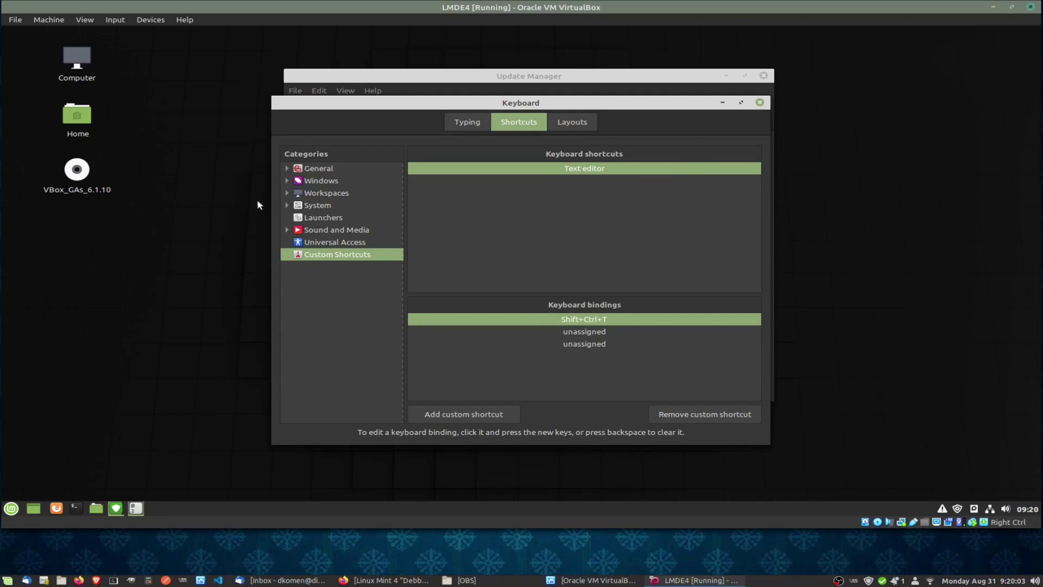
# Glance at the System and General shortcut categories, then close Keyboard settings.
pyautogui.click(288, 205)
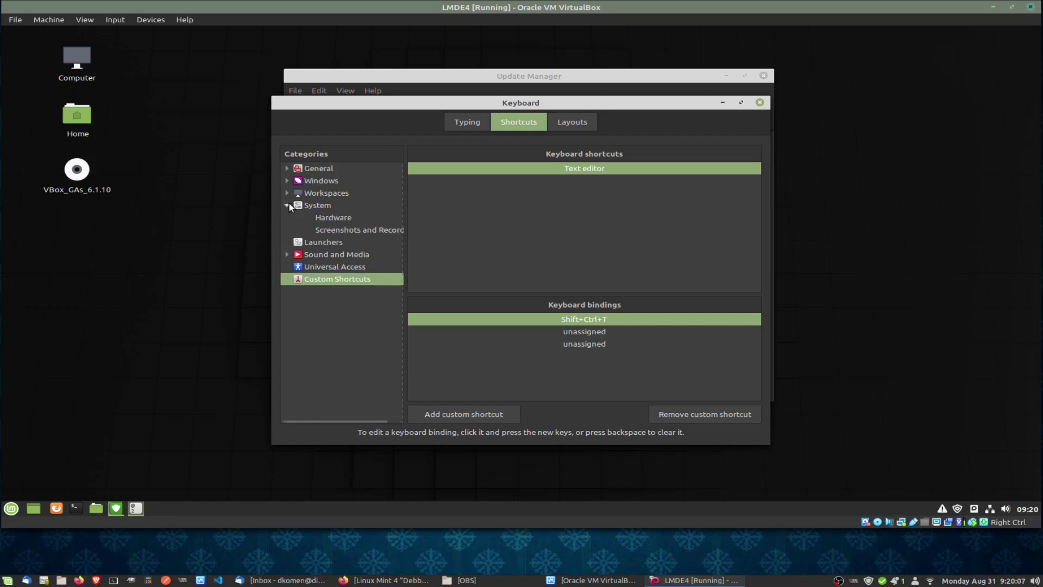
pyautogui.click(288, 205)
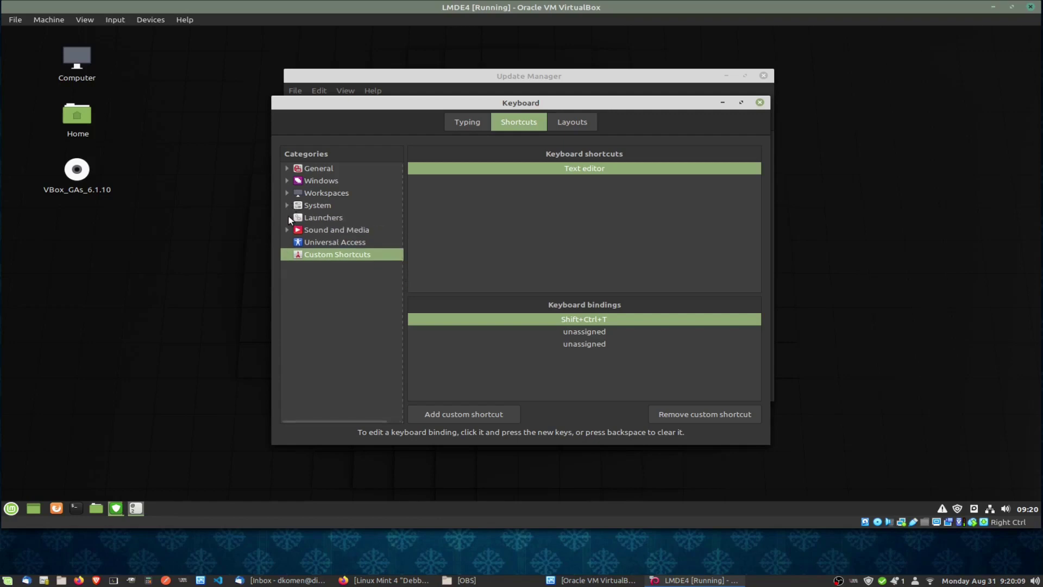
pyautogui.click(288, 167)
pyautogui.click(288, 168)
pyautogui.click(760, 102)
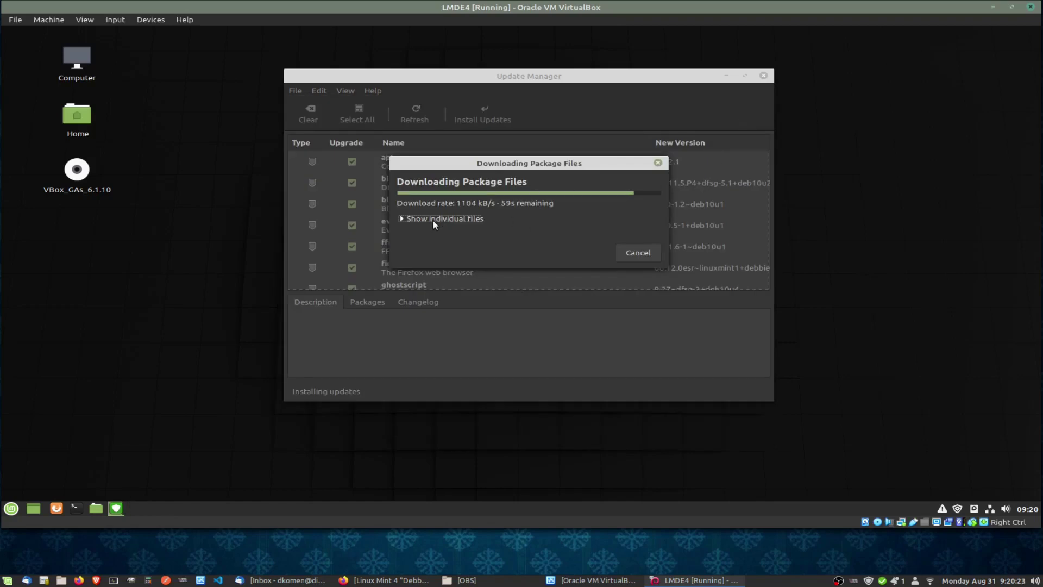
# Expand and scroll the per-package download list, then minimize Update Manager.
pyautogui.click(401, 218)
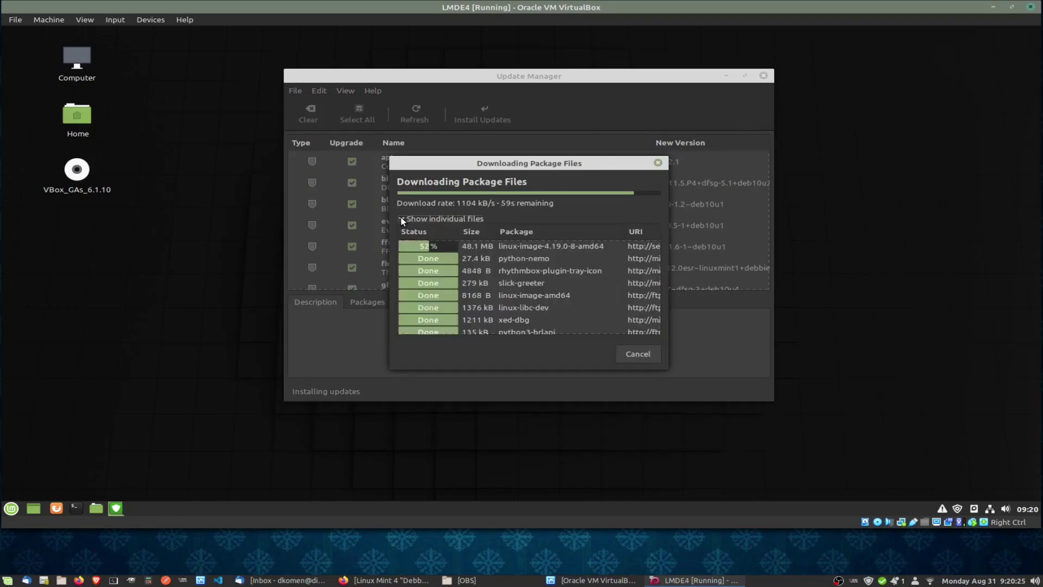
pyautogui.moveTo(654, 318); pyautogui.dragTo(653, 343)
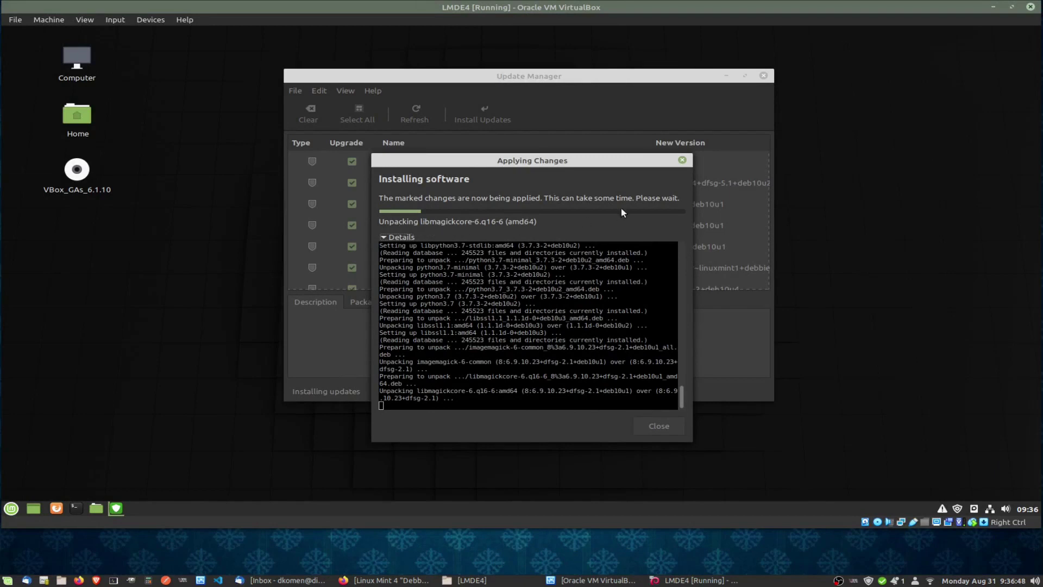
pyautogui.click(726, 76)
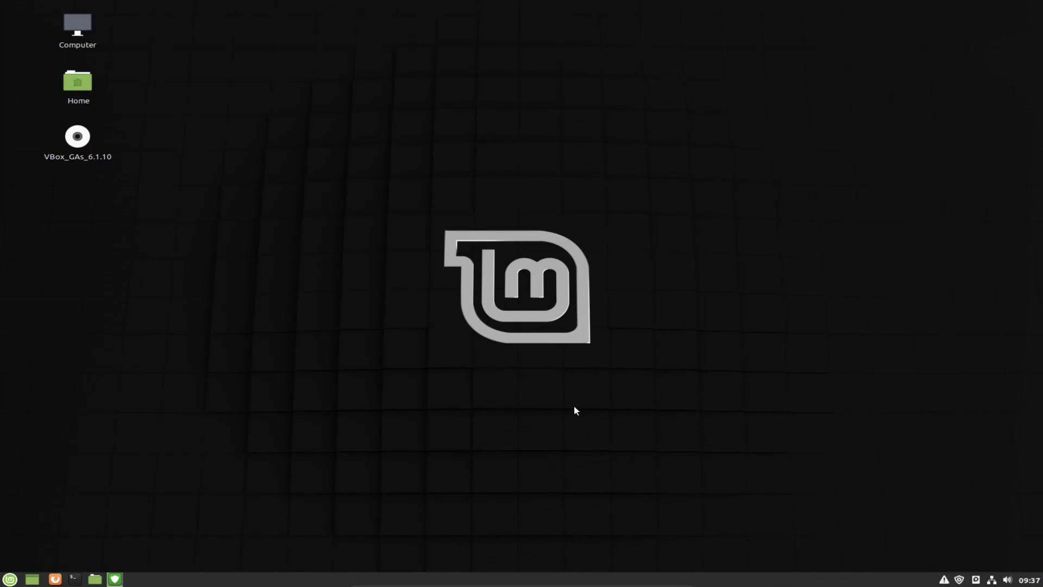
# Set the desktop wallpaper to the Kauai photo from the Tara collection.
pyautogui.rightClick(458, 179)
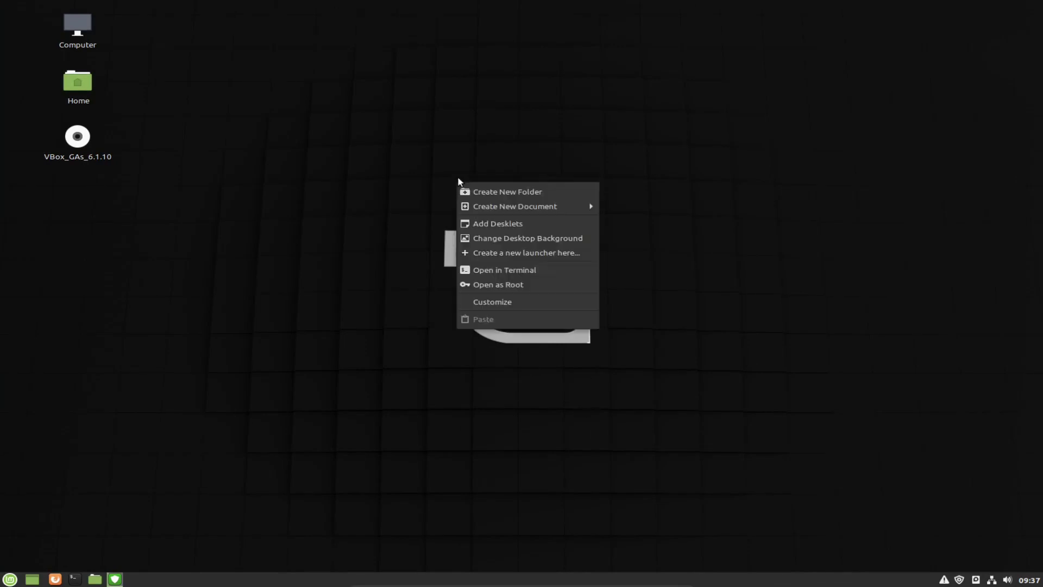
pyautogui.click(551, 241)
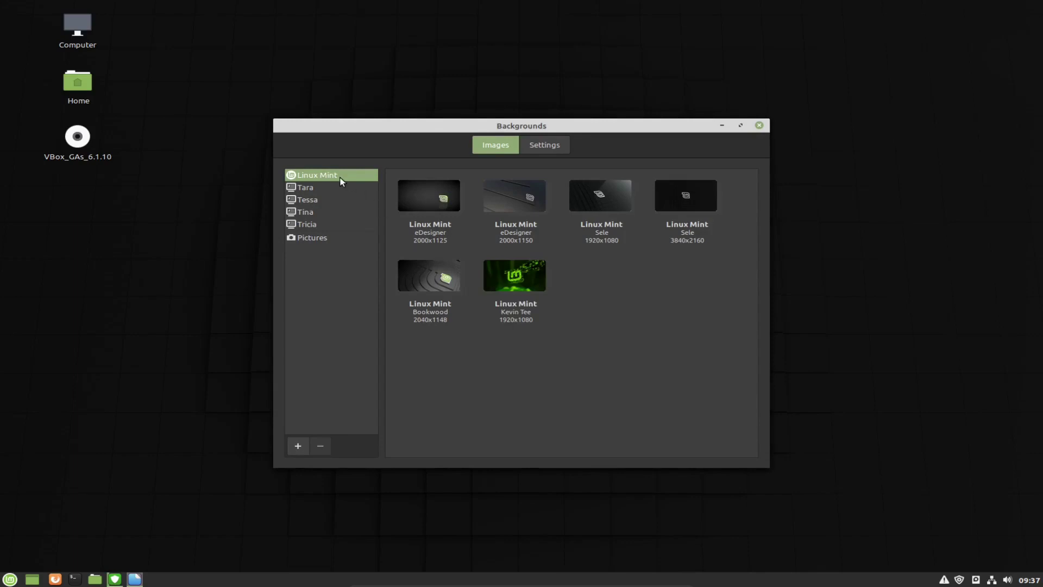
pyautogui.click(311, 188)
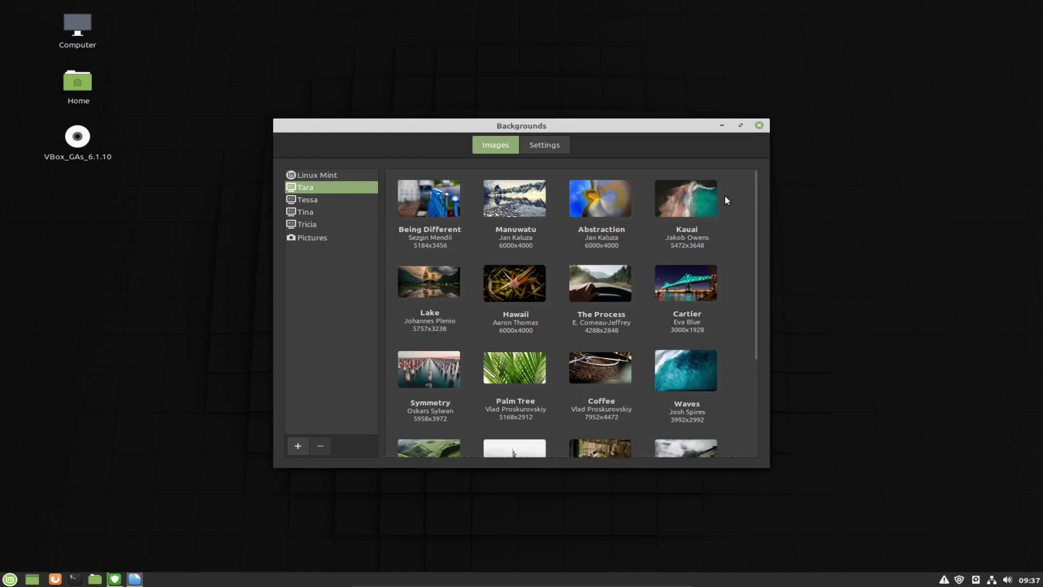
pyautogui.click(688, 202)
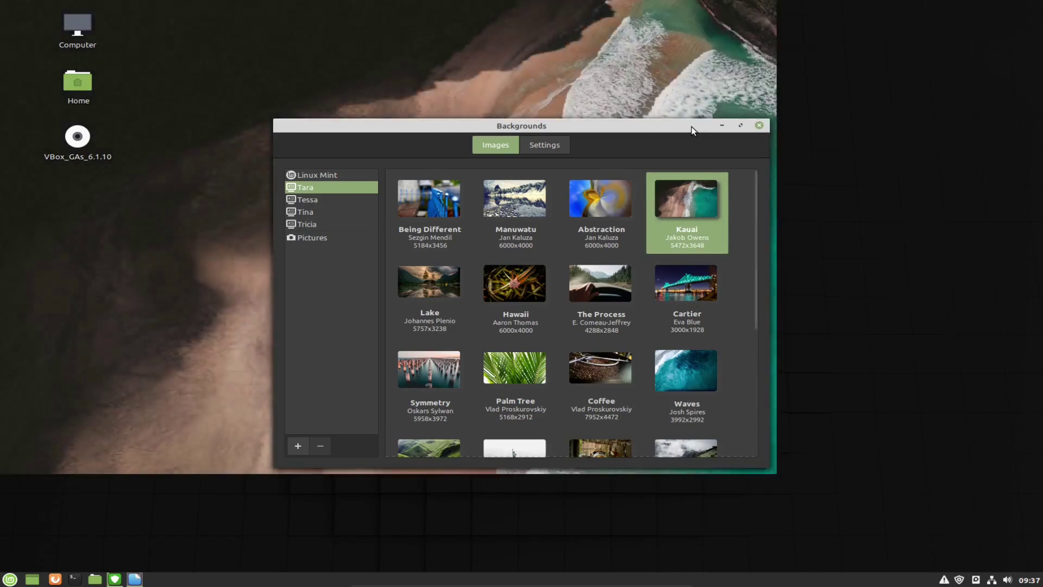
# Move the Backgrounds window around to view the new wallpaper, then recentre it.
pyautogui.moveTo(691, 131); pyautogui.dragTo(584, 132)
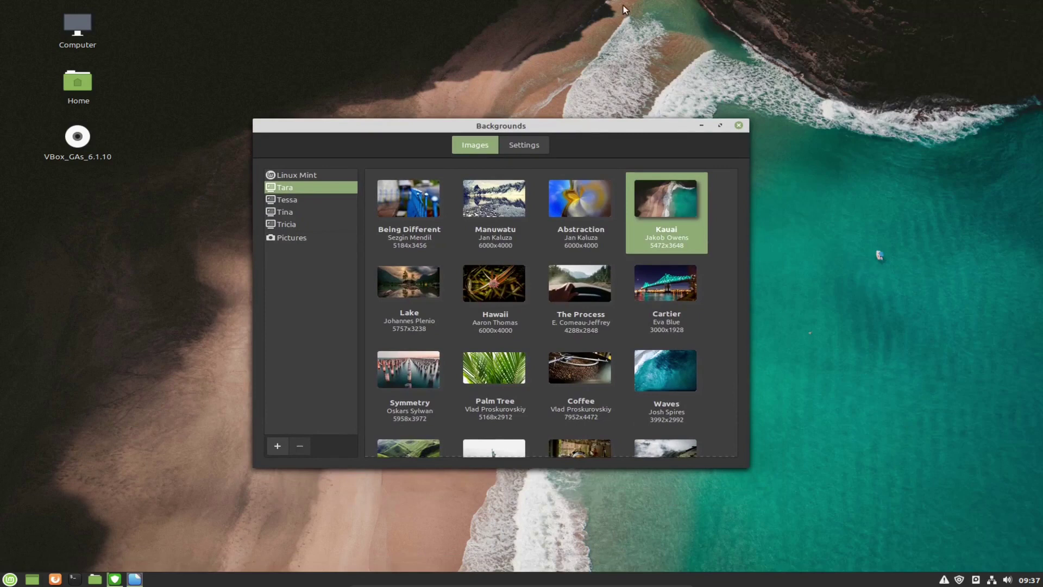
pyautogui.moveTo(552, 125); pyautogui.dragTo(544, 100)
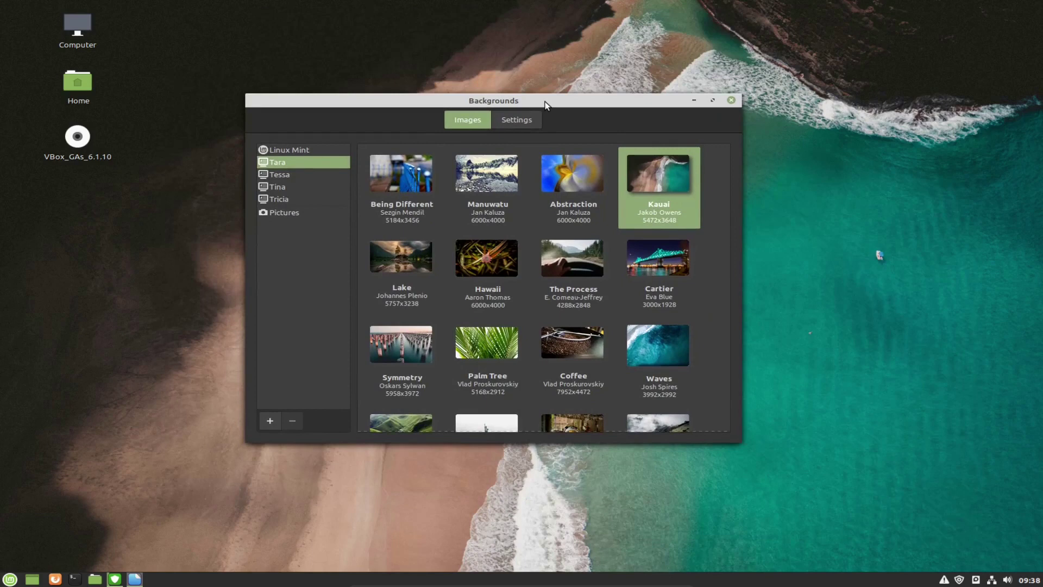
pyautogui.moveTo(526, 101); pyautogui.dragTo(801, 386)
pyautogui.moveTo(835, 282); pyautogui.dragTo(826, 279)
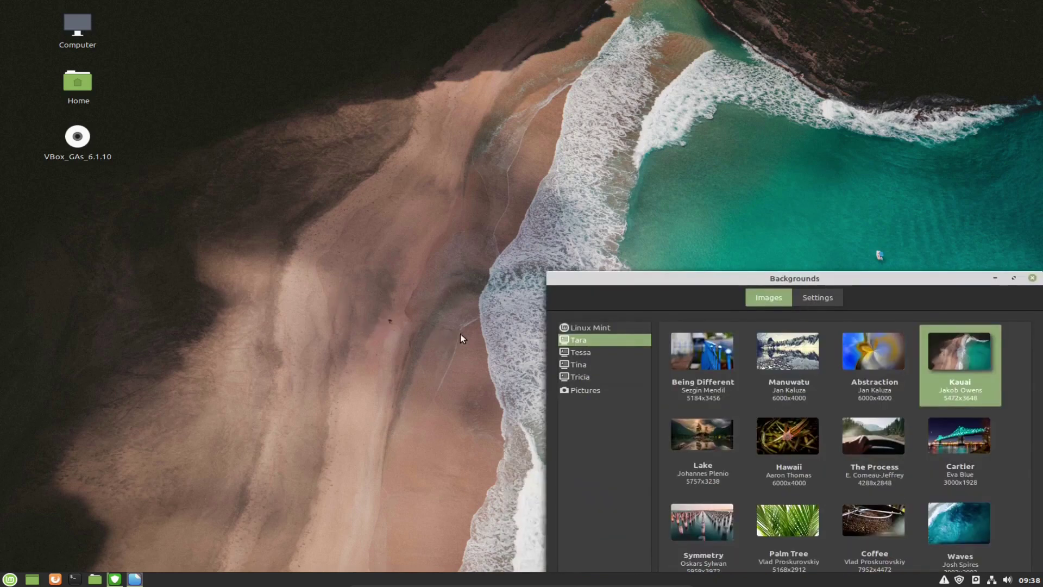
pyautogui.moveTo(681, 279); pyautogui.dragTo(404, 95)
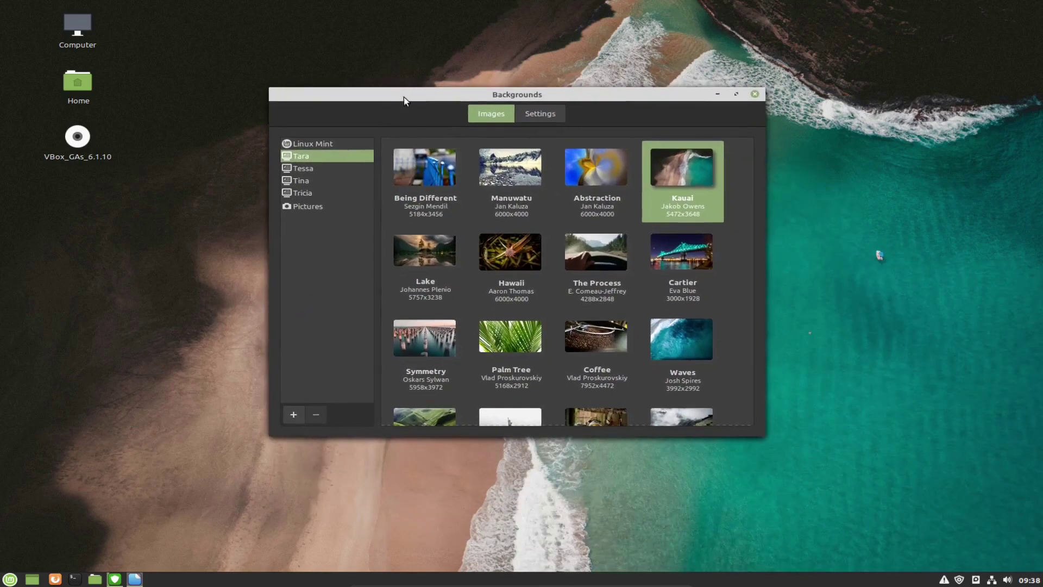
# Browse the Tessa and Pictures collections, cancel adding a picture folder, and close Backgrounds.
pyautogui.click(306, 168)
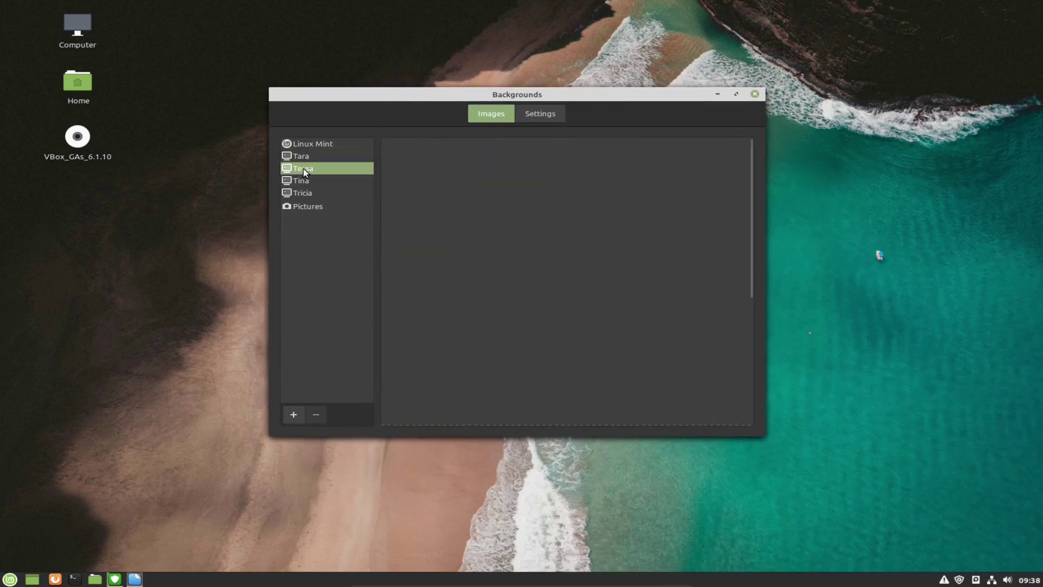
pyautogui.click(307, 208)
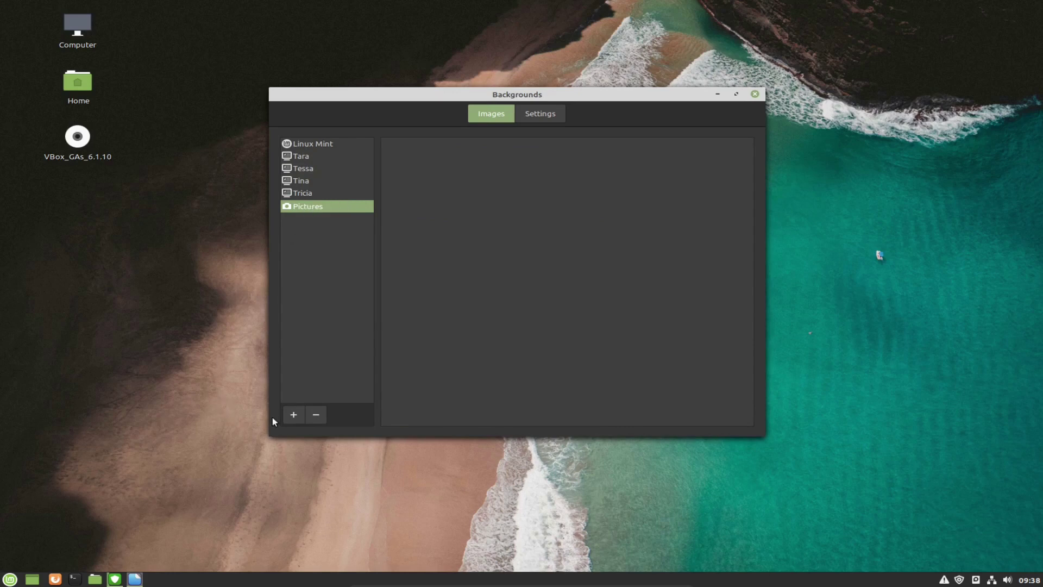
pyautogui.click(294, 415)
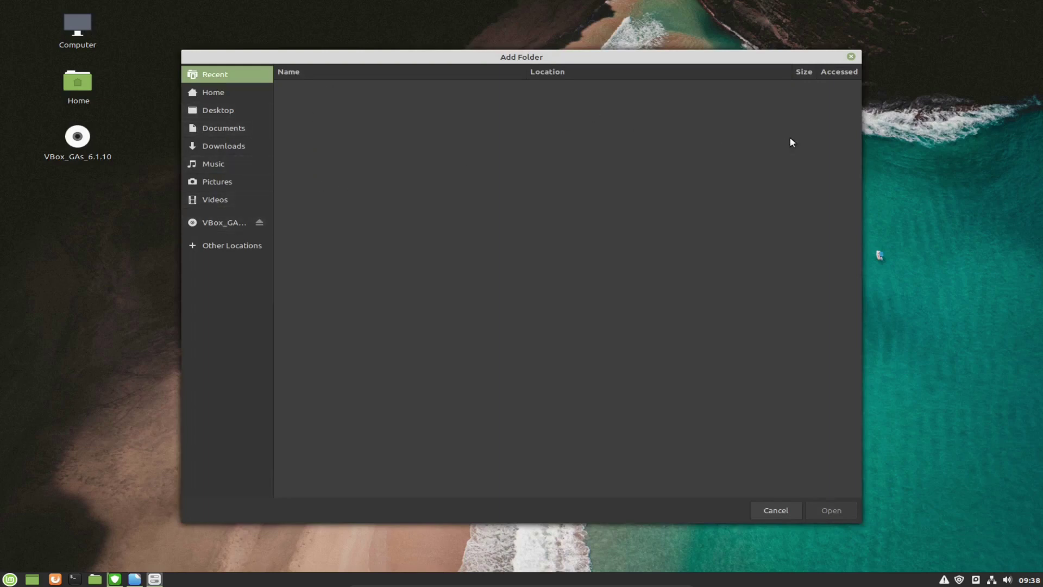
pyautogui.click(851, 57)
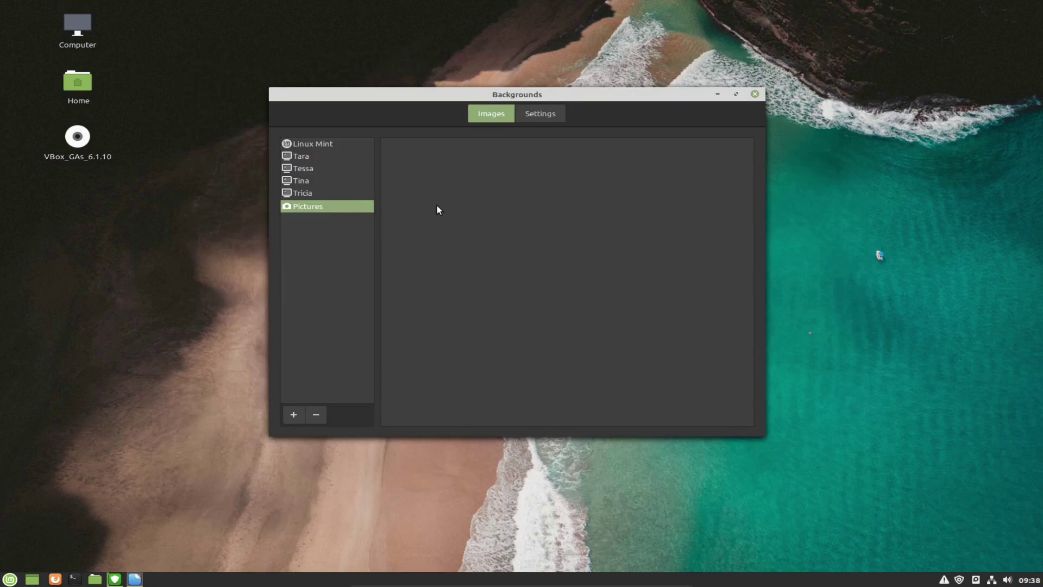
pyautogui.click(755, 93)
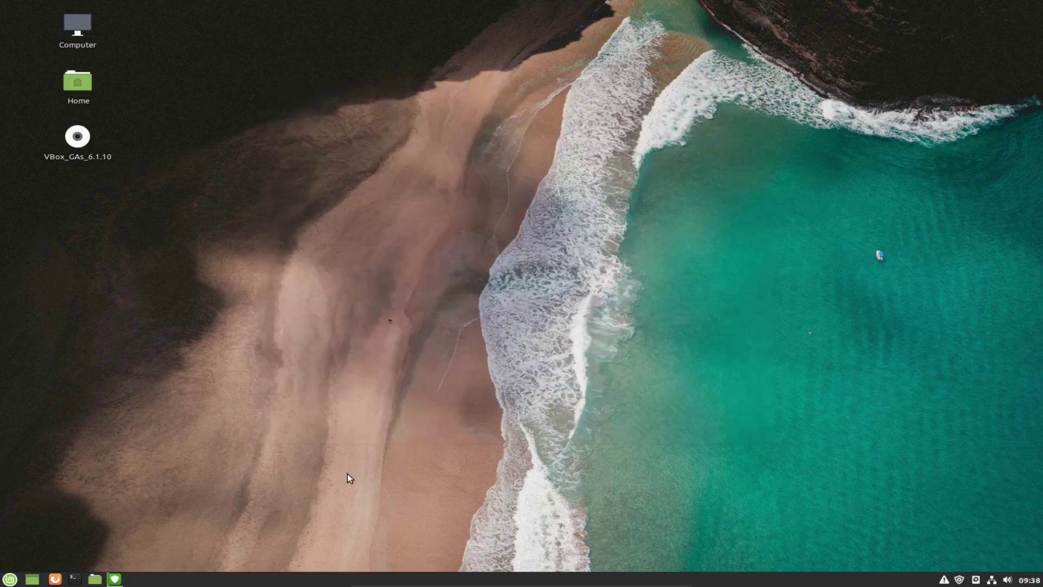
# Restore Update Manager's install progress from the taskbar and minimize System Reports.
pyautogui.click(114, 578)
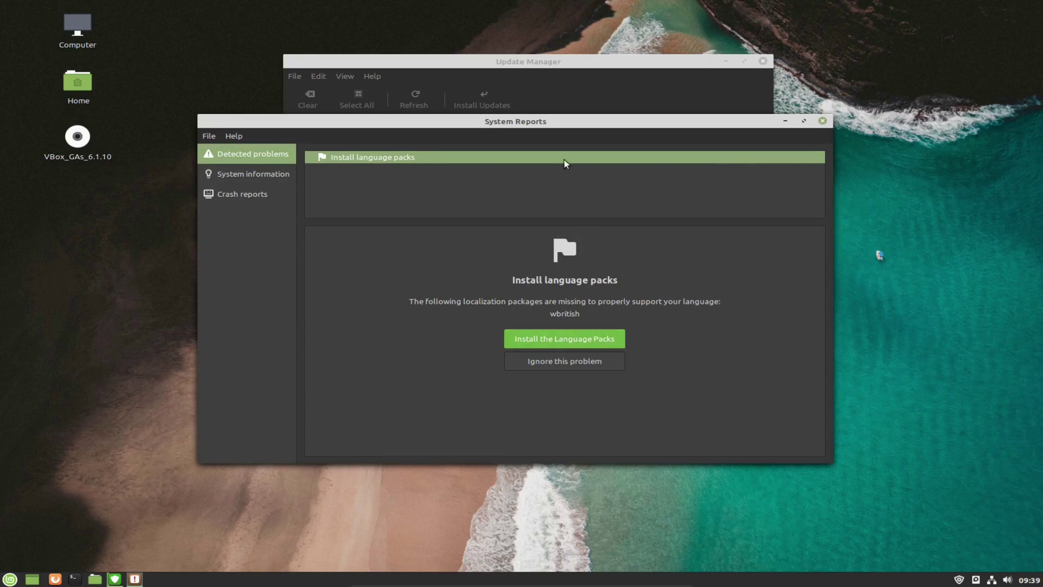
pyautogui.moveTo(528, 124); pyautogui.dragTo(540, 273)
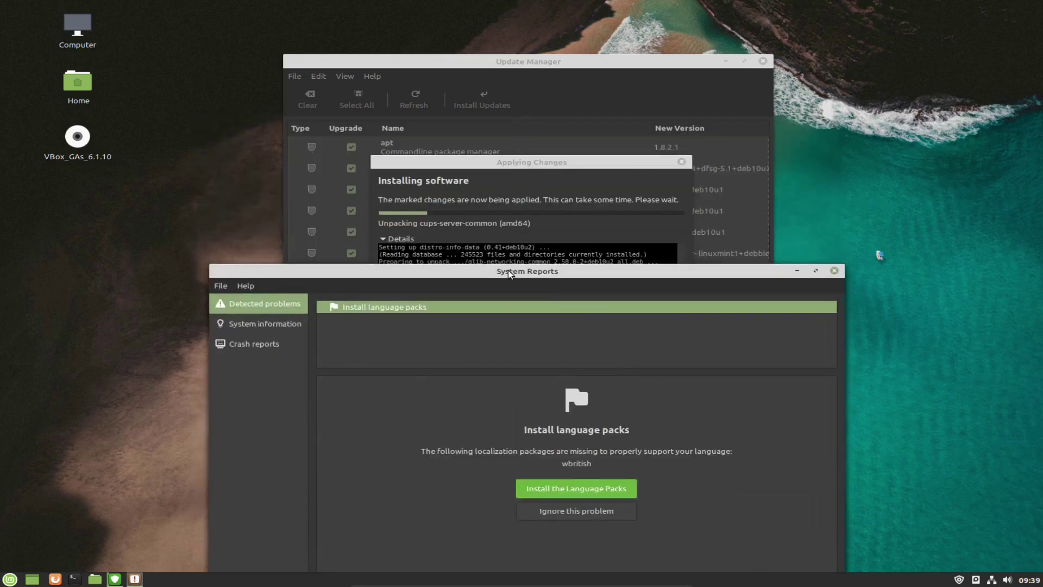
pyautogui.moveTo(512, 272); pyautogui.dragTo(503, 191)
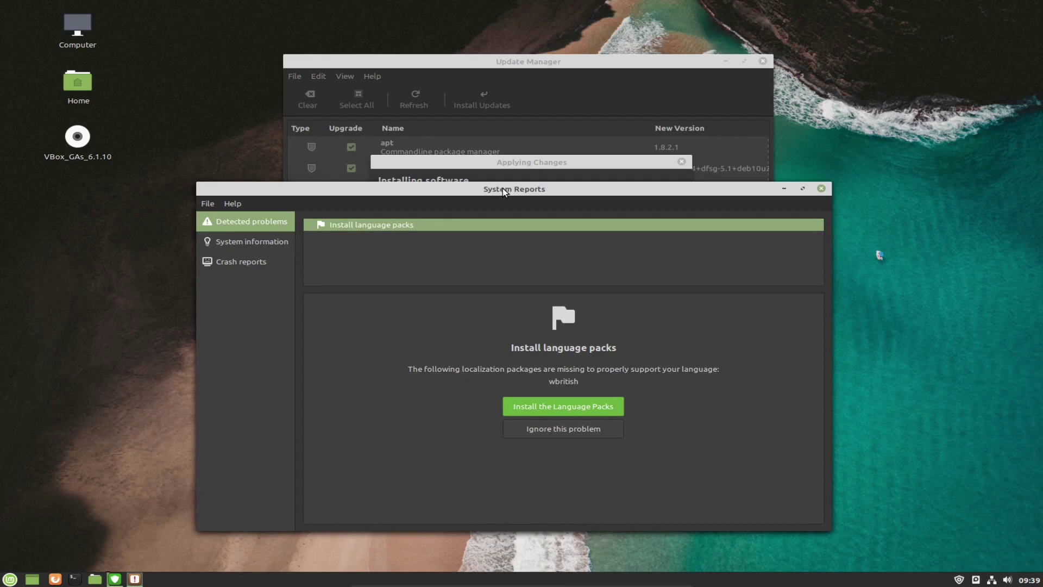
pyautogui.moveTo(511, 190)
pyautogui.mouseDown()
pyautogui.moveTo(504, 278)
pyautogui.moveTo(509, 186)
pyautogui.mouseUp()
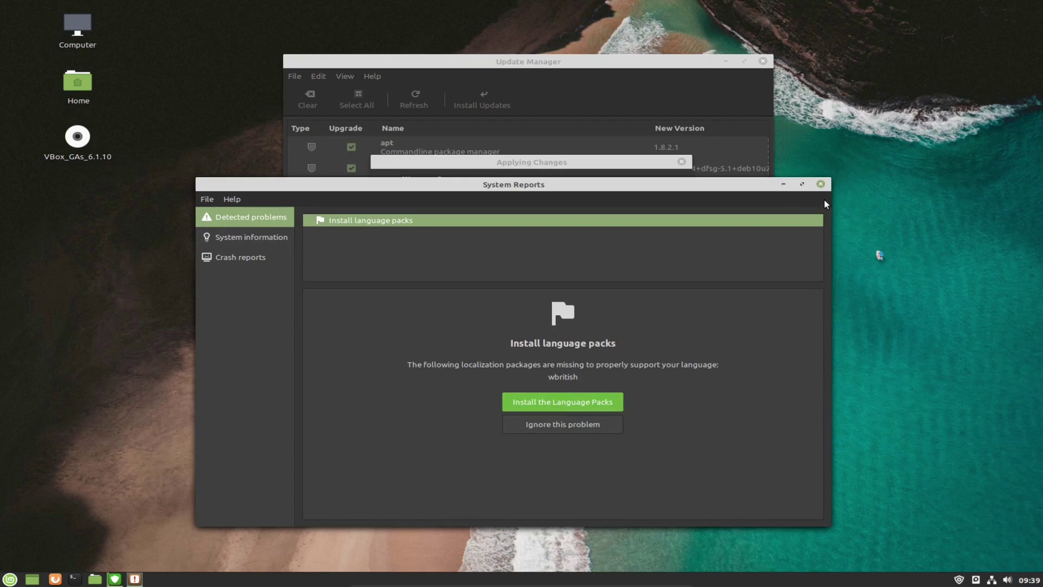
pyautogui.click(784, 185)
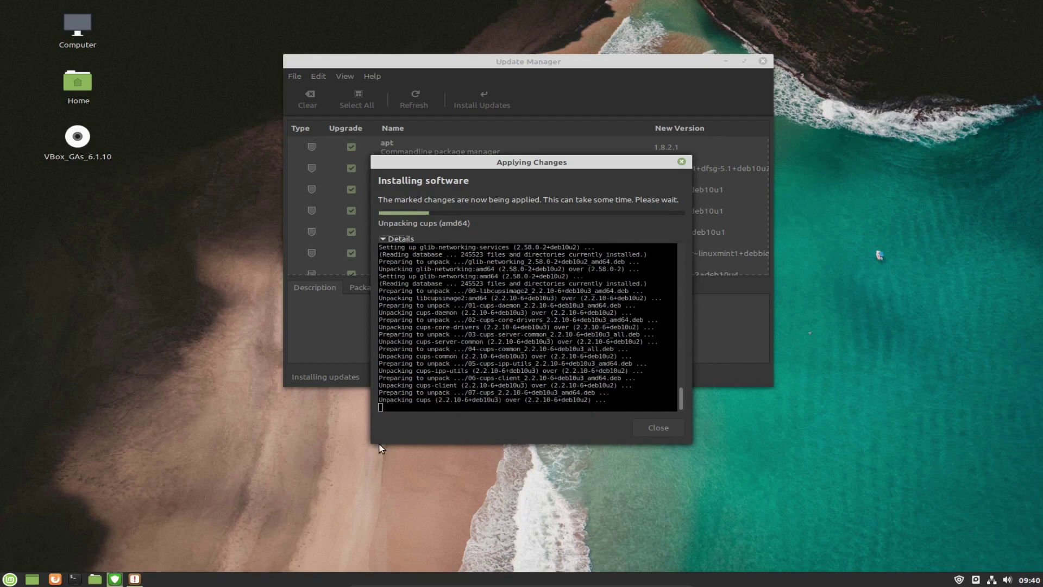
pyautogui.click(299, 470)
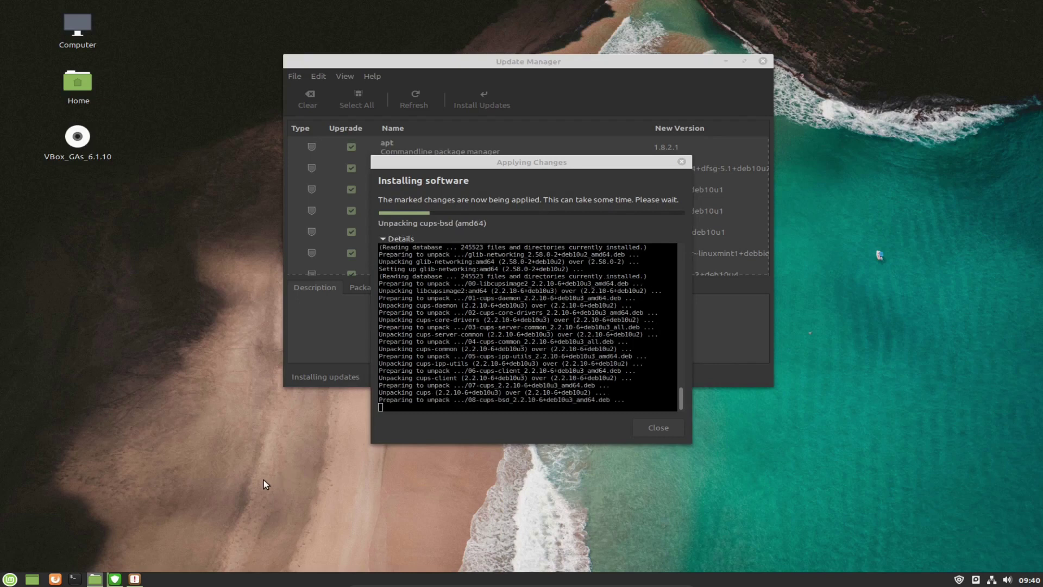
# Open Home in Nemo, close the duplicate window, widen it, and enable split view with F3.
pyautogui.press('super+e')
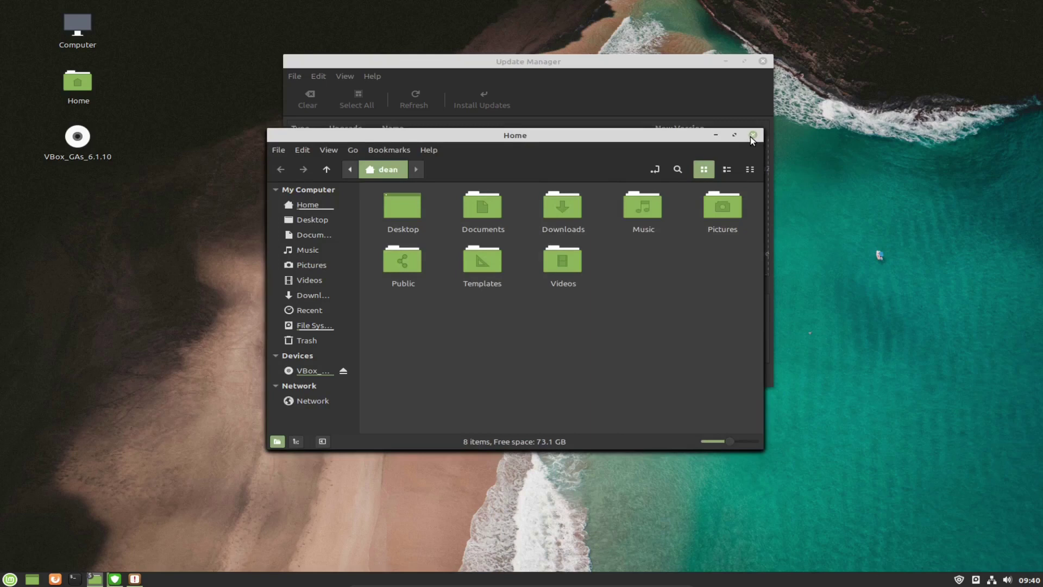
pyautogui.press('super+e')
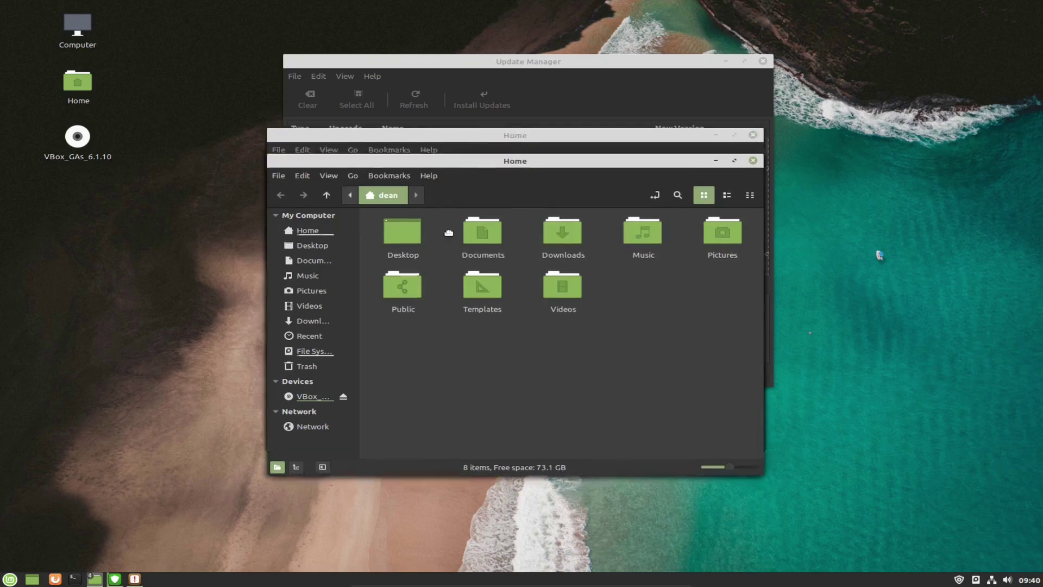
pyautogui.click(725, 219)
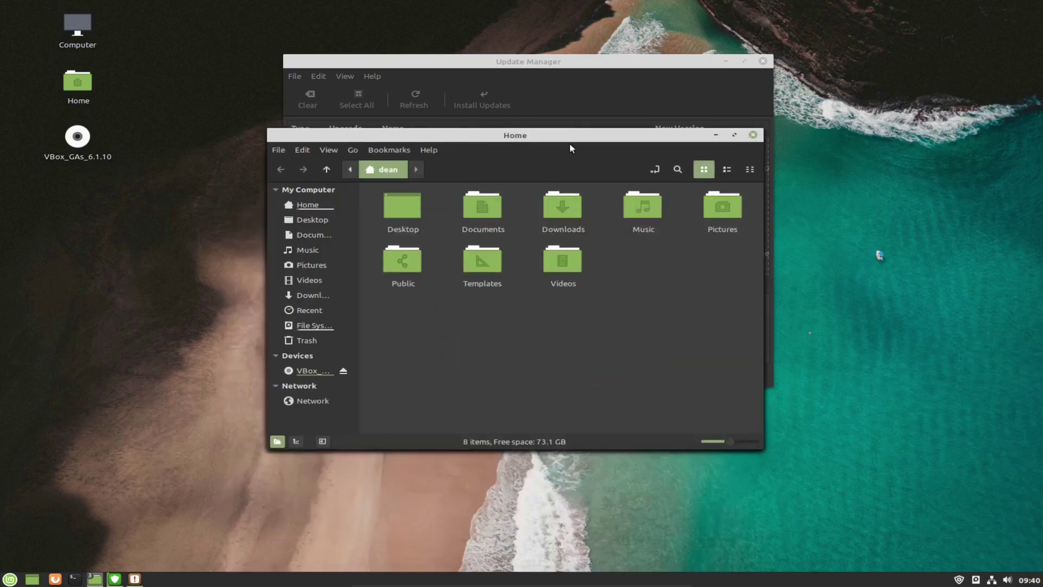
pyautogui.moveTo(563, 137); pyautogui.dragTo(426, 149)
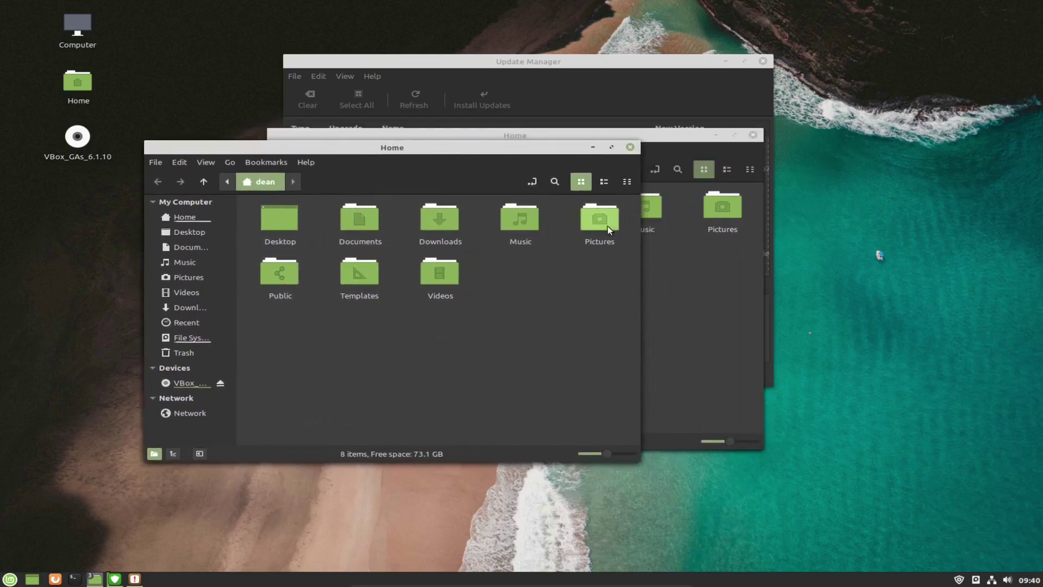
pyautogui.moveTo(635, 230); pyautogui.dragTo(859, 229)
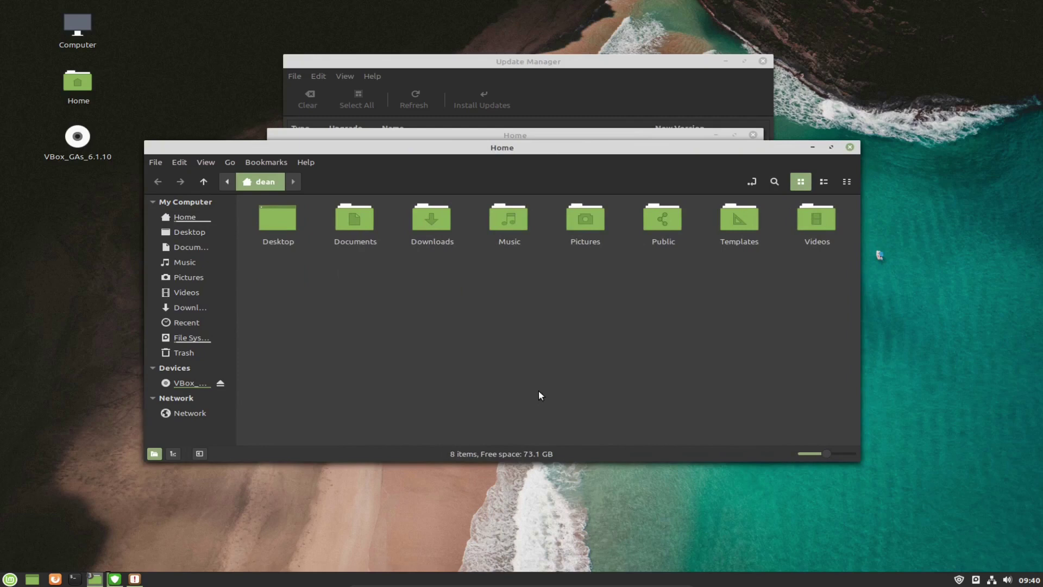
pyautogui.press('F3')
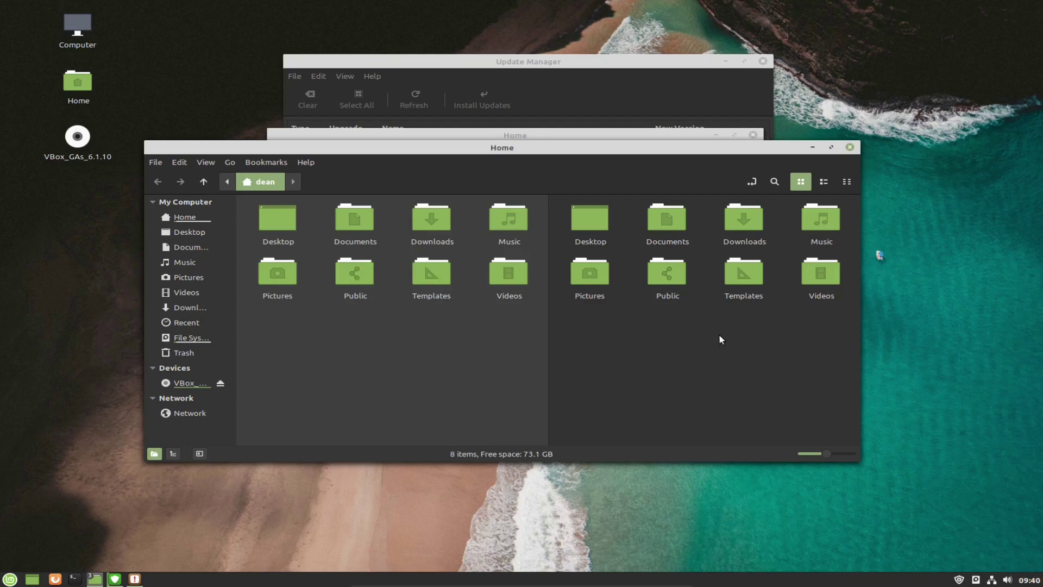
# Open the empty Documents folder, turn off split view, return to Home, and narrow the window.
pyautogui.click(671, 224)
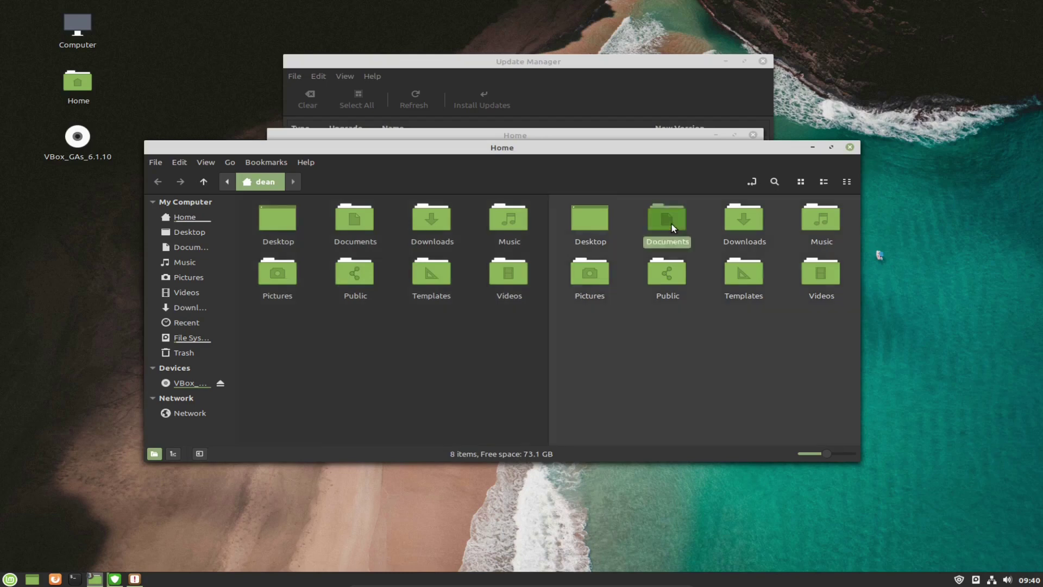
pyautogui.doubleClick(671, 224)
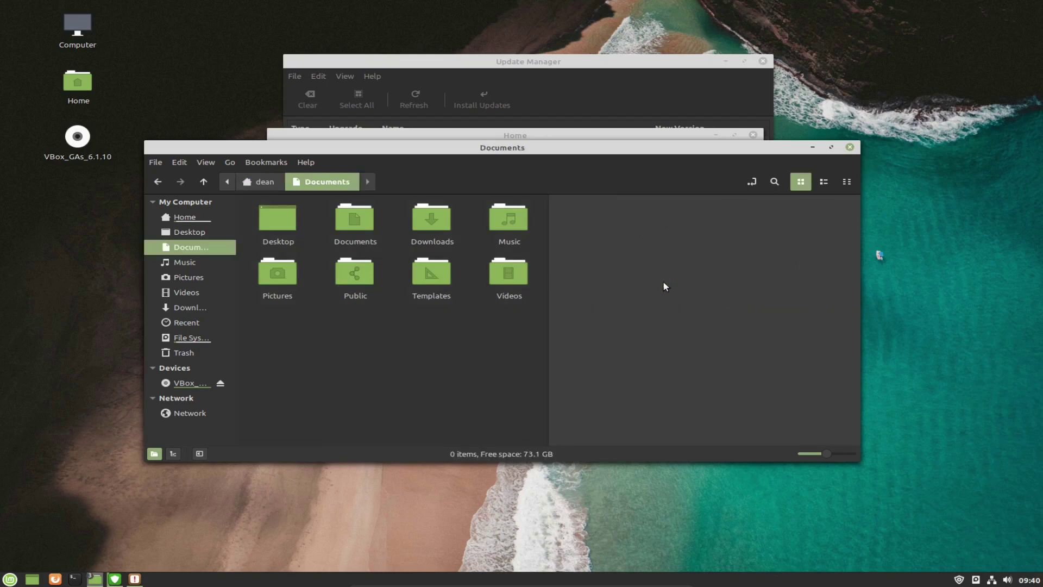
pyautogui.moveTo(707, 243); pyautogui.dragTo(669, 310)
pyautogui.press('F3')
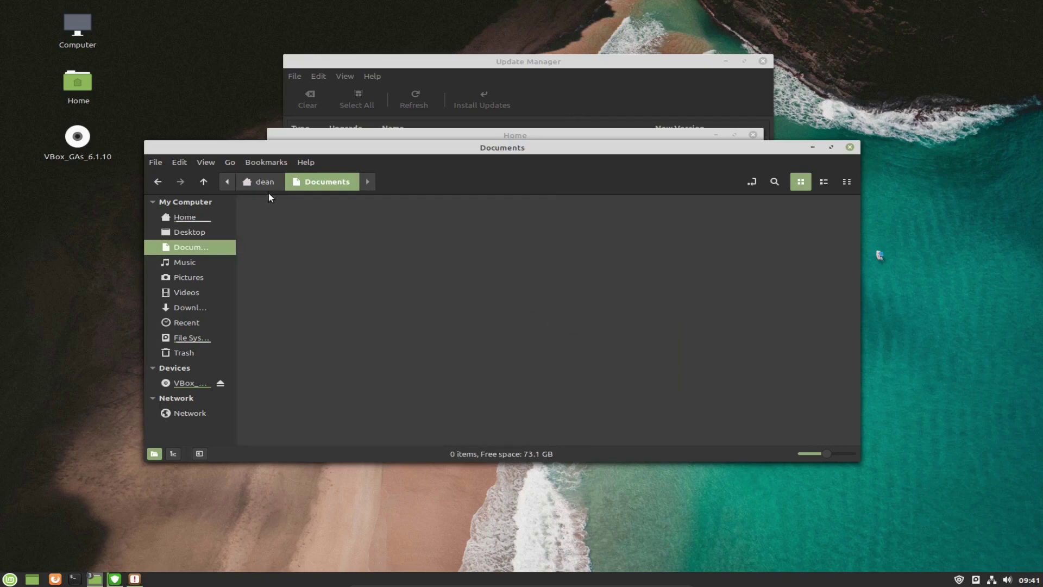
pyautogui.click(268, 187)
pyautogui.moveTo(856, 280); pyautogui.dragTo(616, 304)
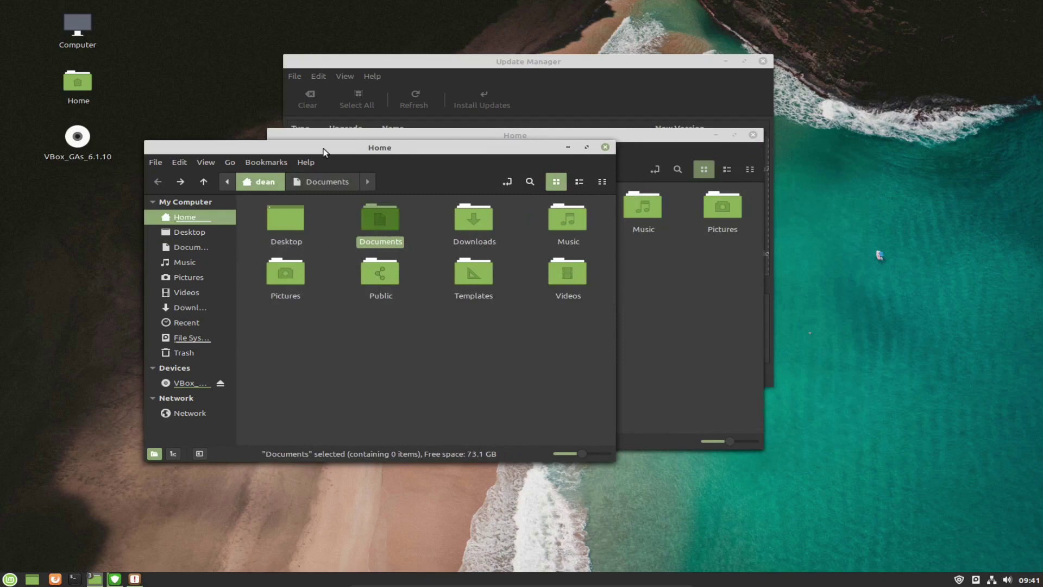
# View the About Nemo information from the Help menu and close it.
pyautogui.click(306, 163)
pyautogui.click(326, 212)
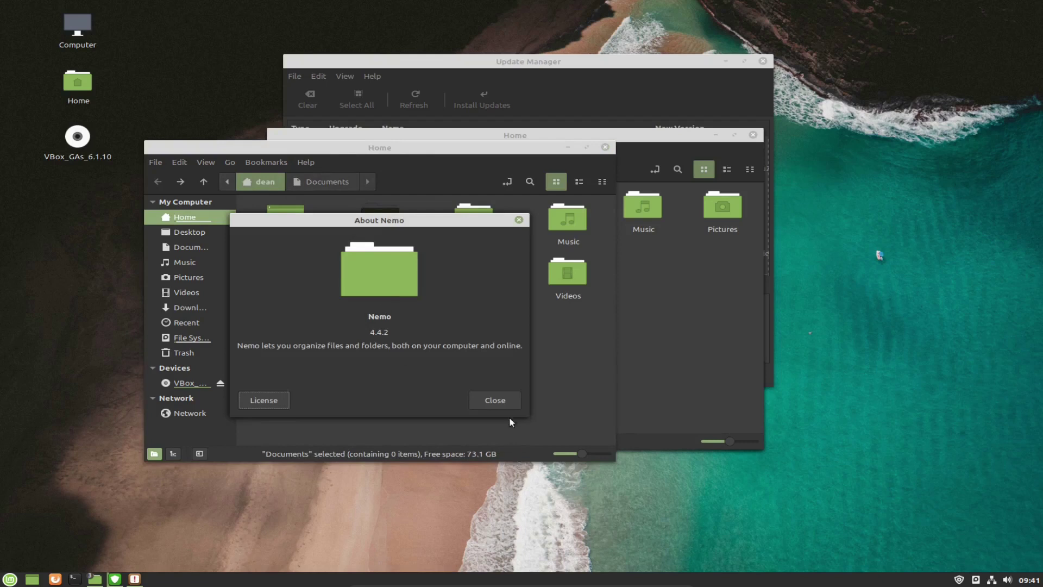
pyautogui.click(502, 402)
pyautogui.moveTo(410, 151); pyautogui.dragTo(358, 155)
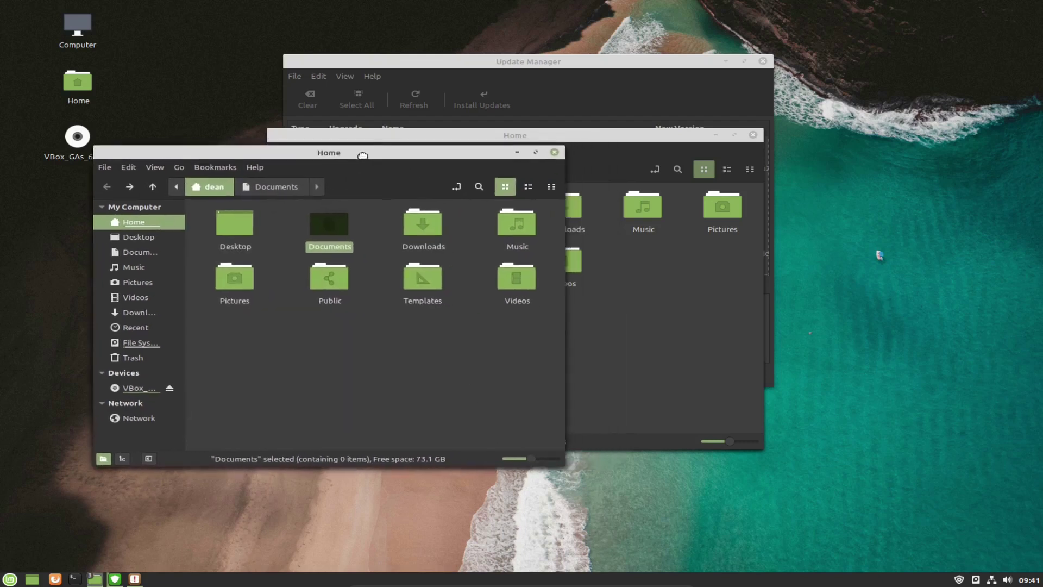
pyautogui.click(438, 359)
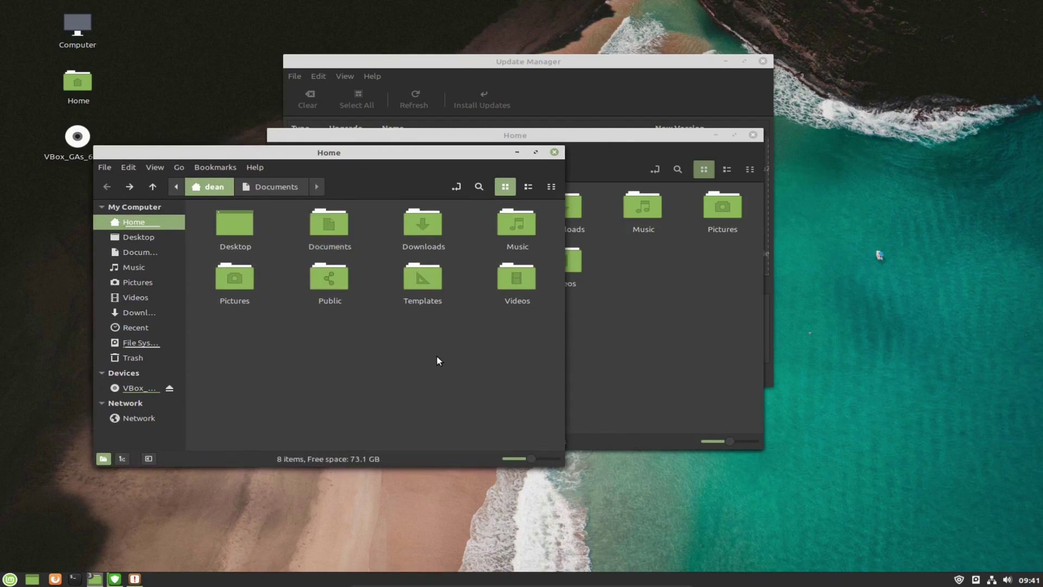
# Close the extra Home windows so only one remains.
pyautogui.hotkey('alt', 'Tab')
pyautogui.moveTo(475, 136); pyautogui.dragTo(709, 227)
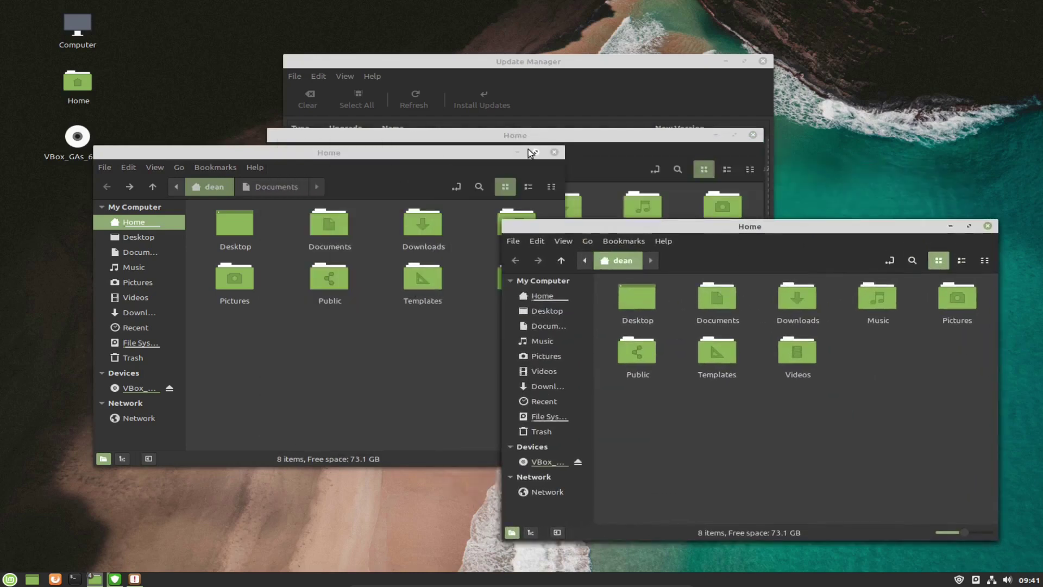
pyautogui.click(517, 152)
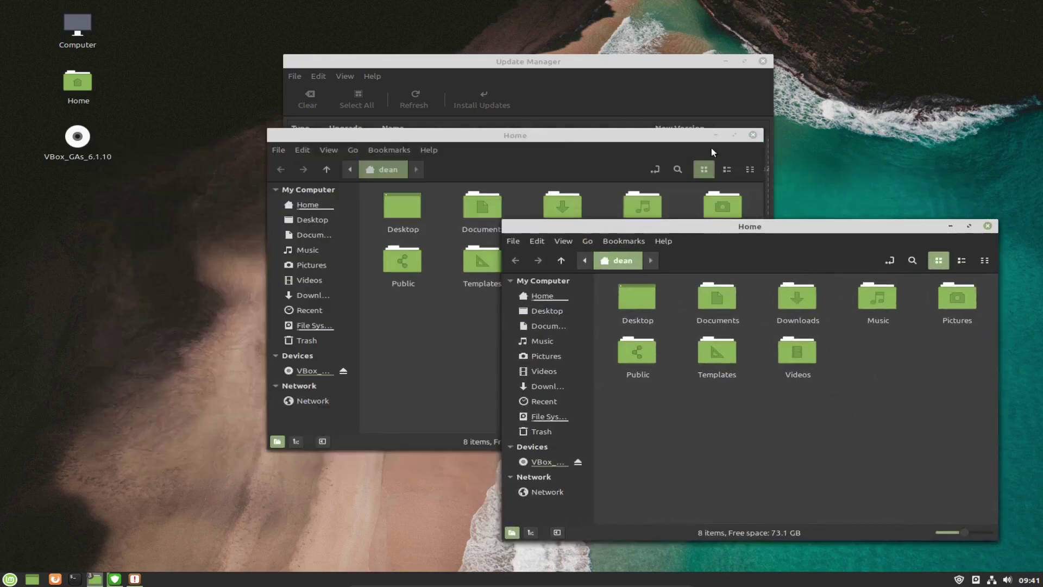
pyautogui.click(988, 226)
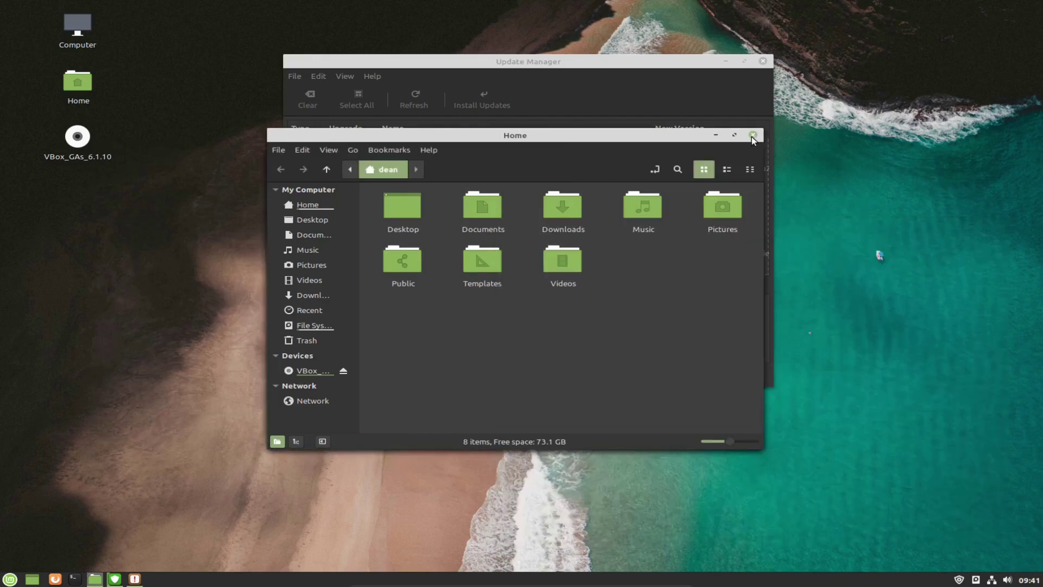
pyautogui.click(753, 135)
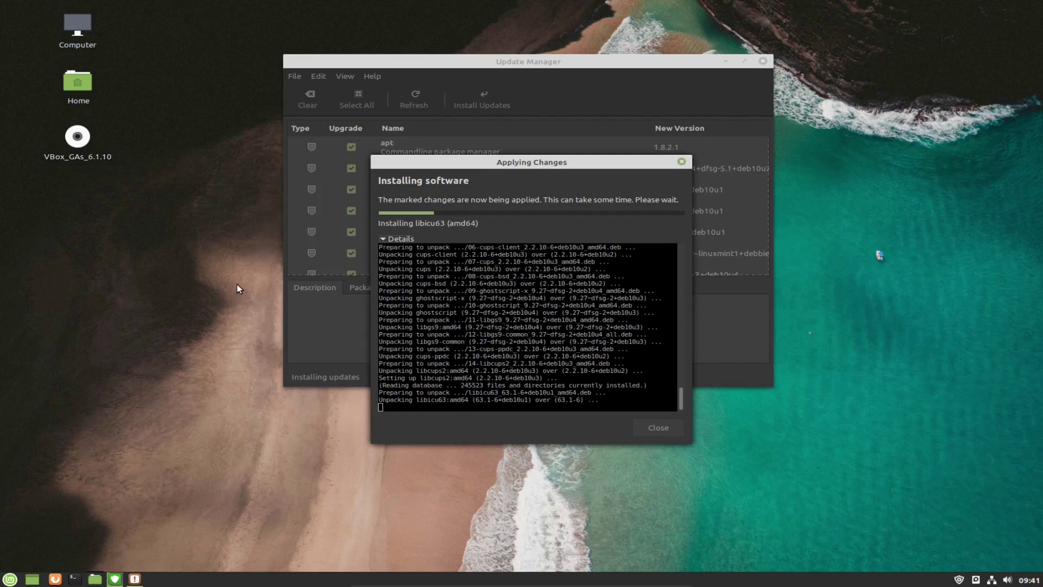
# Open a new Home window, move it up-left, enlarge it, and shrink icons to medium size.
pyautogui.press('super+e')
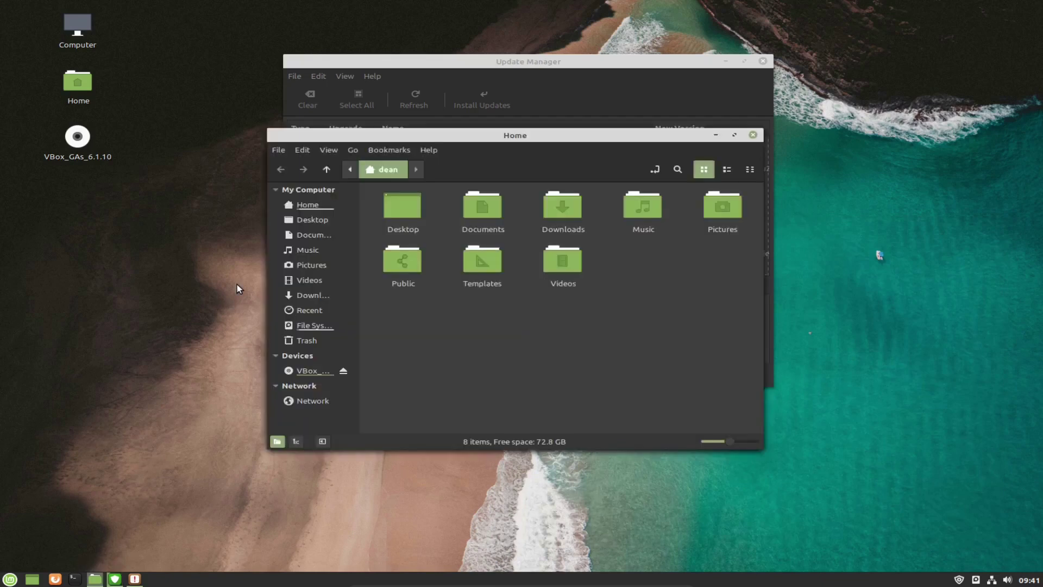
pyautogui.moveTo(625, 135); pyautogui.dragTo(565, 81)
pyautogui.moveTo(717, 403); pyautogui.dragTo(873, 437)
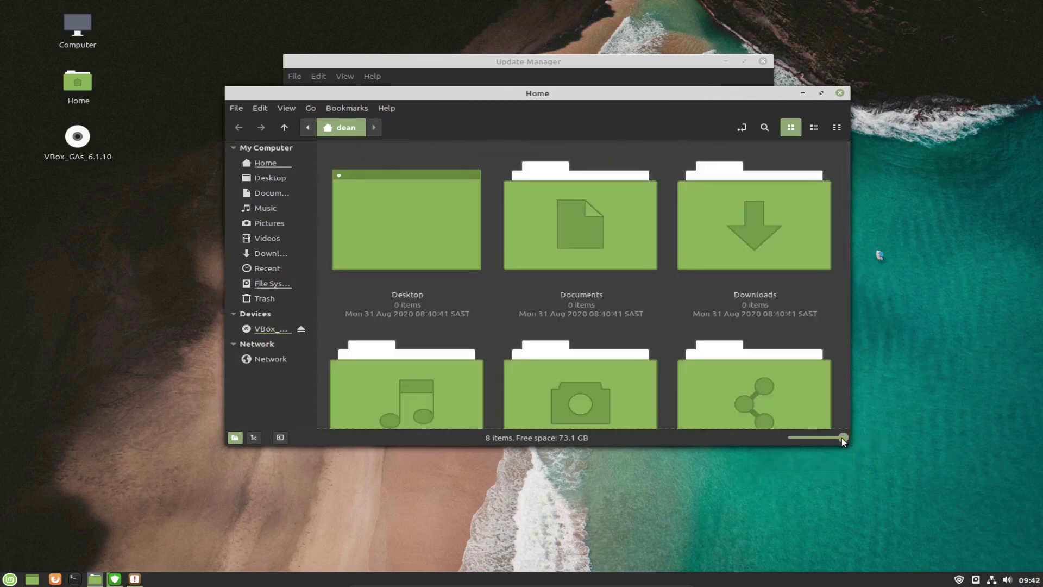
pyautogui.moveTo(842, 438); pyautogui.dragTo(816, 438)
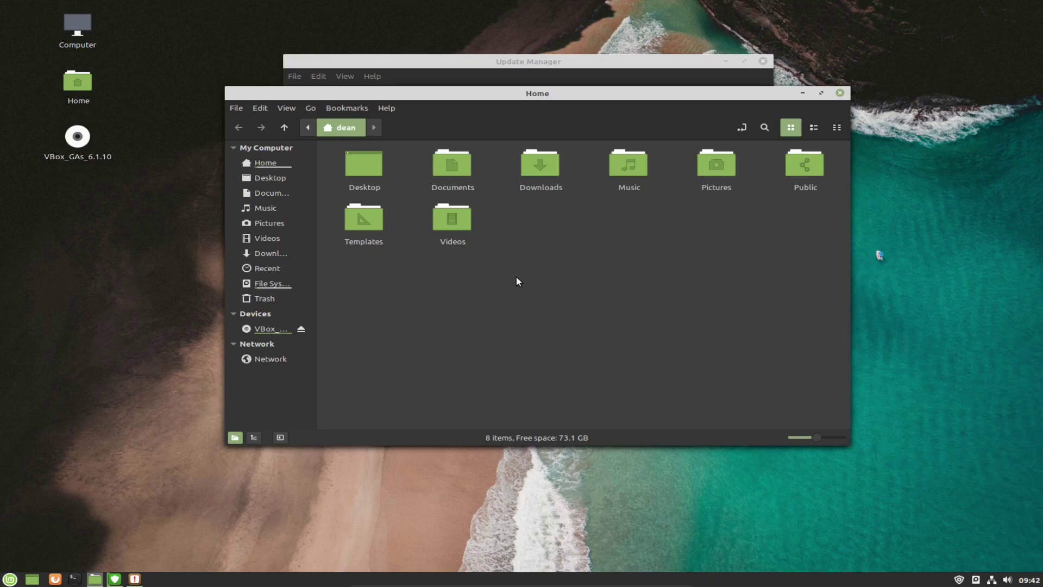
# Create a new folder in Home named 'Projects'.
pyautogui.rightClick(553, 231)
pyautogui.click(585, 234)
pyautogui.write('P')
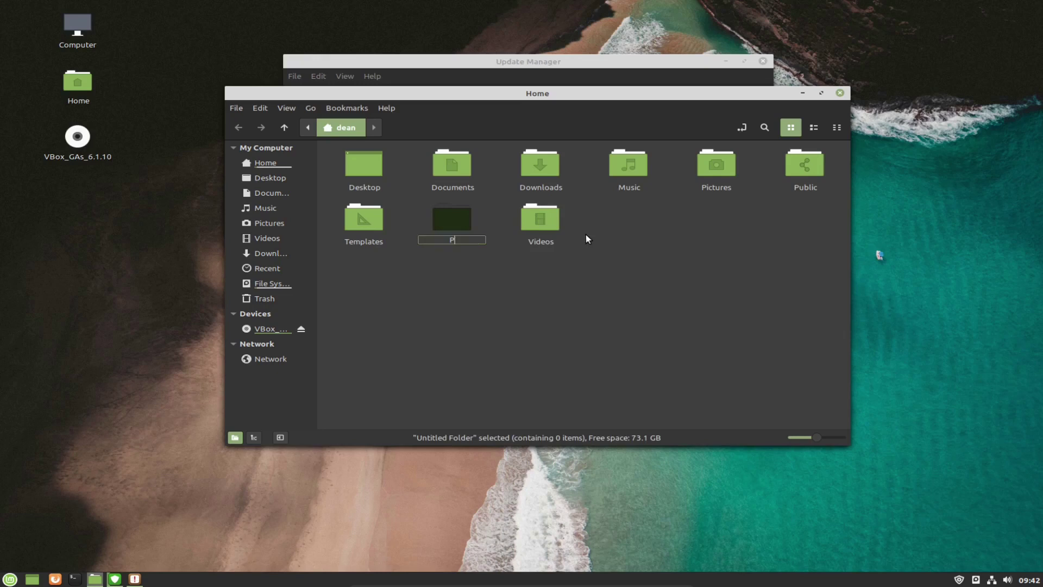
pyautogui.write('rojects')
pyautogui.press('Return')
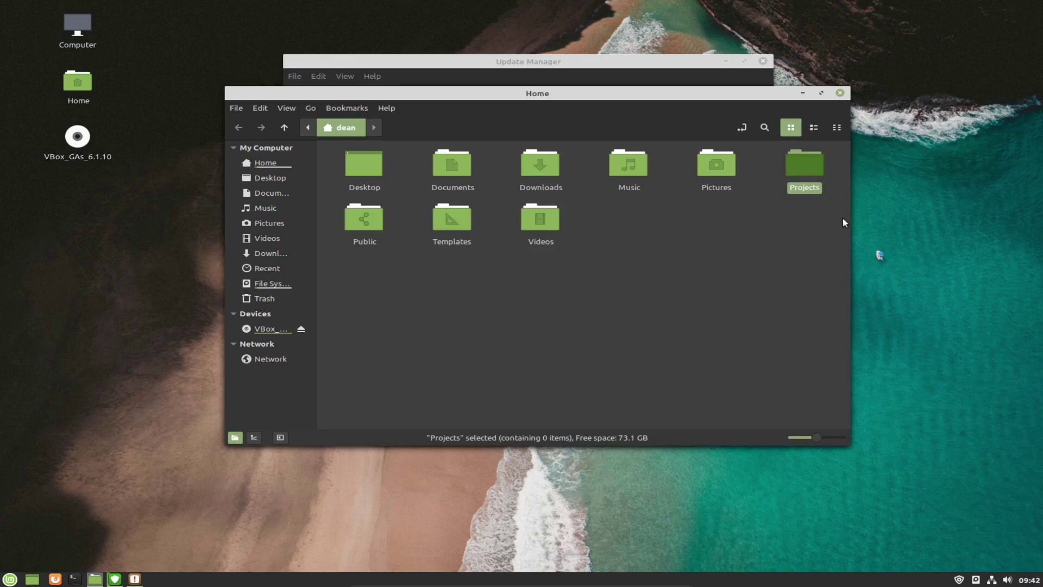
# Bookmark the Projects folder and confirm the sidebar bookmark returns to it from Music.
pyautogui.doubleClick(804, 164)
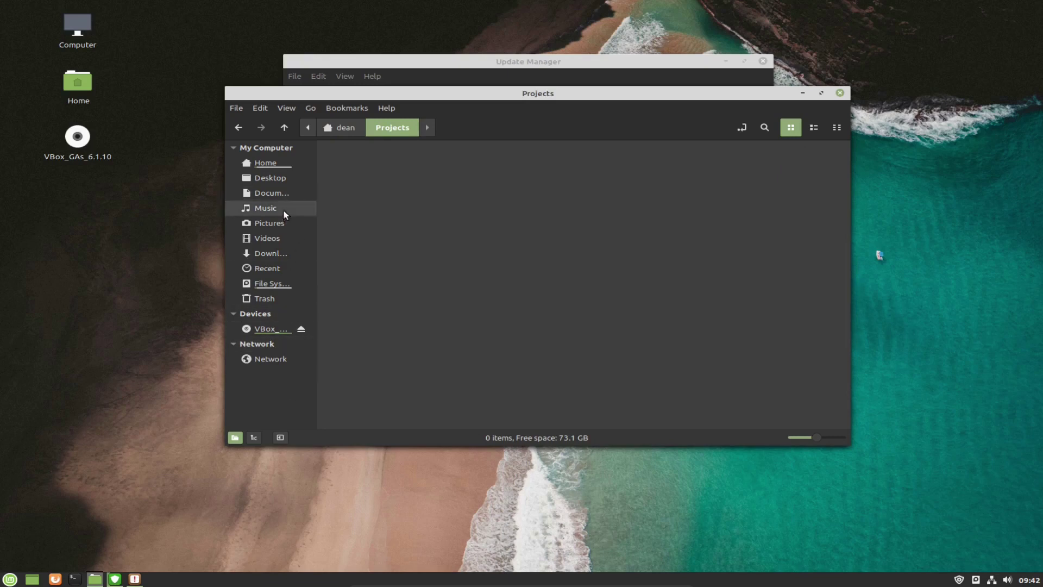
pyautogui.click(348, 109)
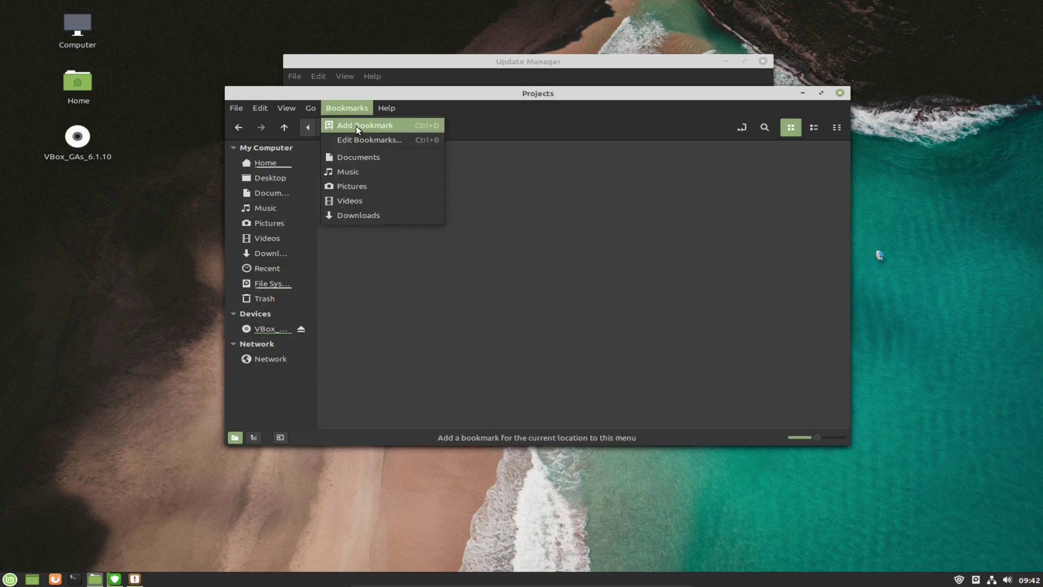
pyautogui.click(357, 125)
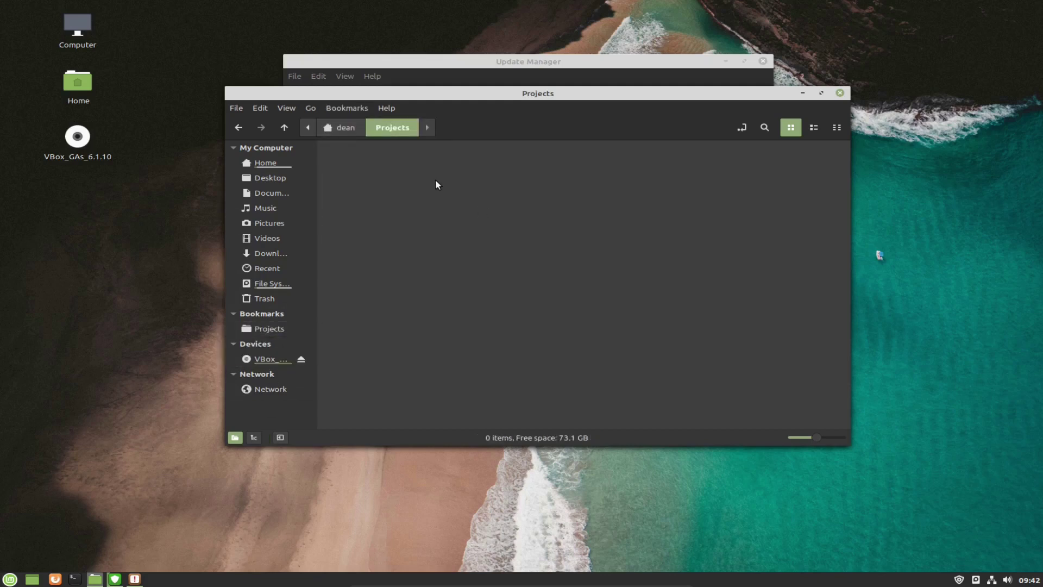
pyautogui.click(272, 209)
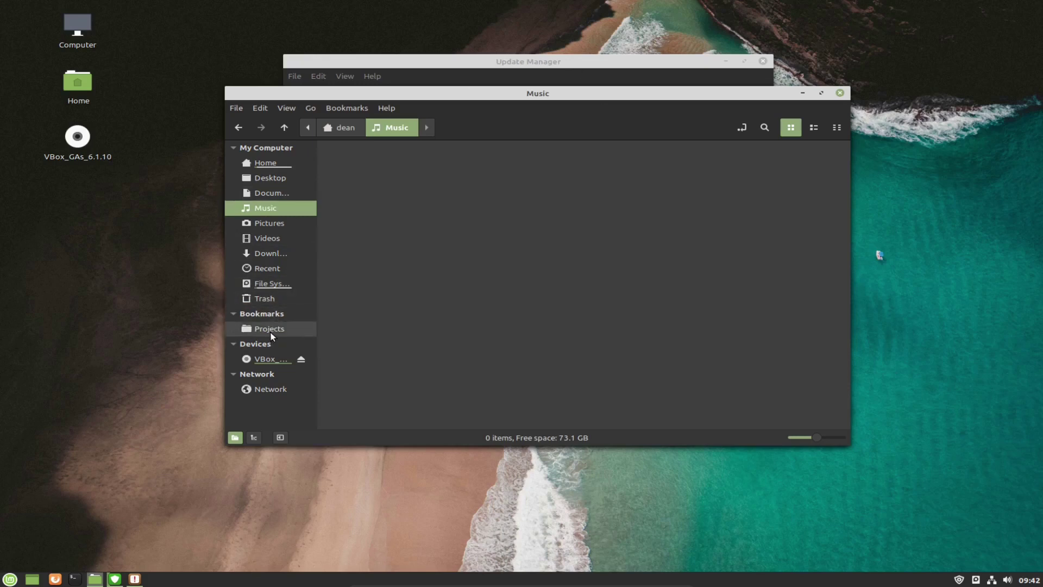
pyautogui.click(270, 332)
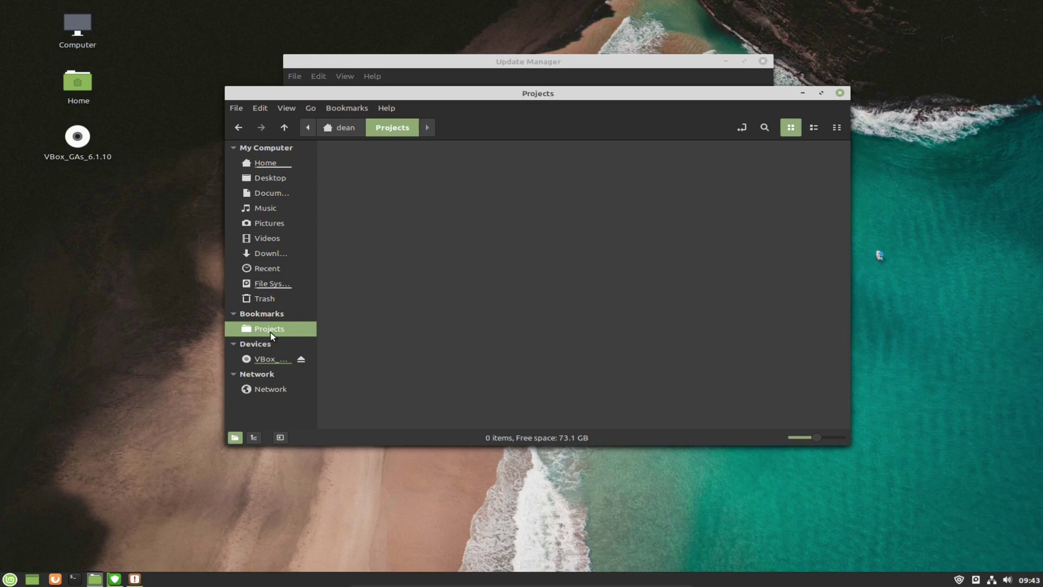
# Return to the Home folder and toggle the editable location path on and back off.
pyautogui.click(268, 165)
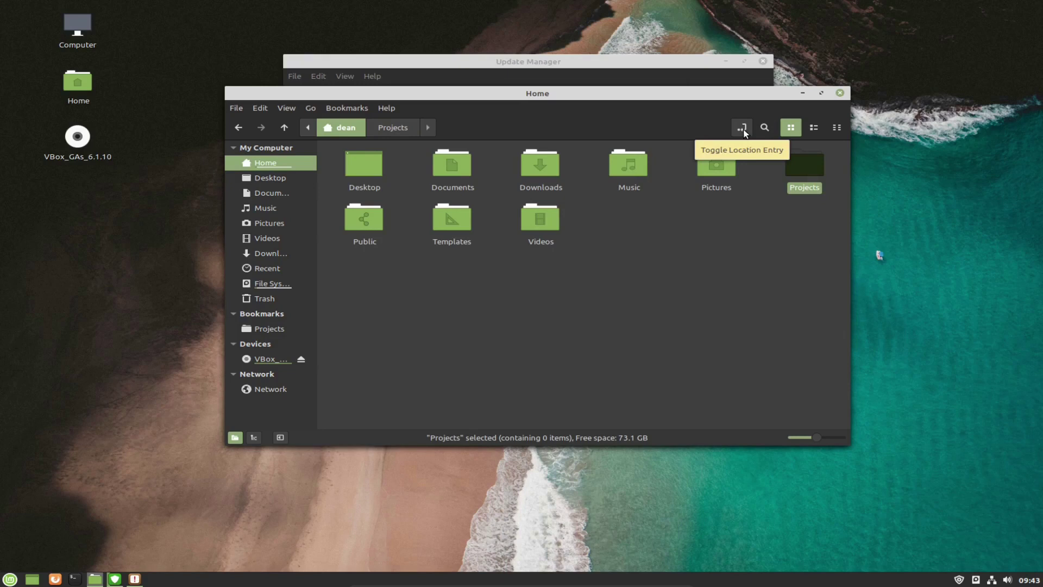
pyautogui.click(742, 128)
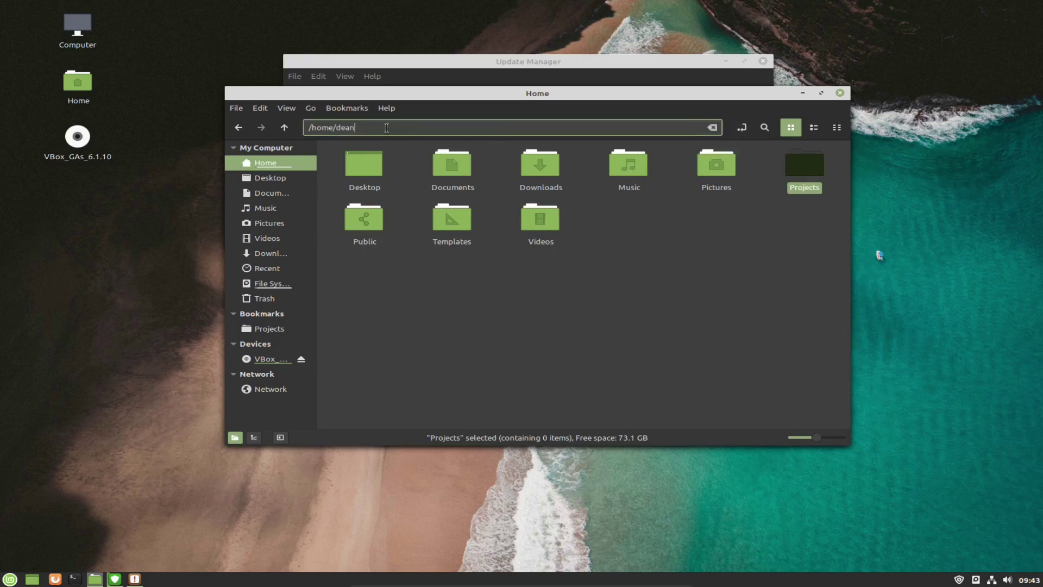
pyautogui.hotkey('ctrl', 'a')
pyautogui.click(742, 128)
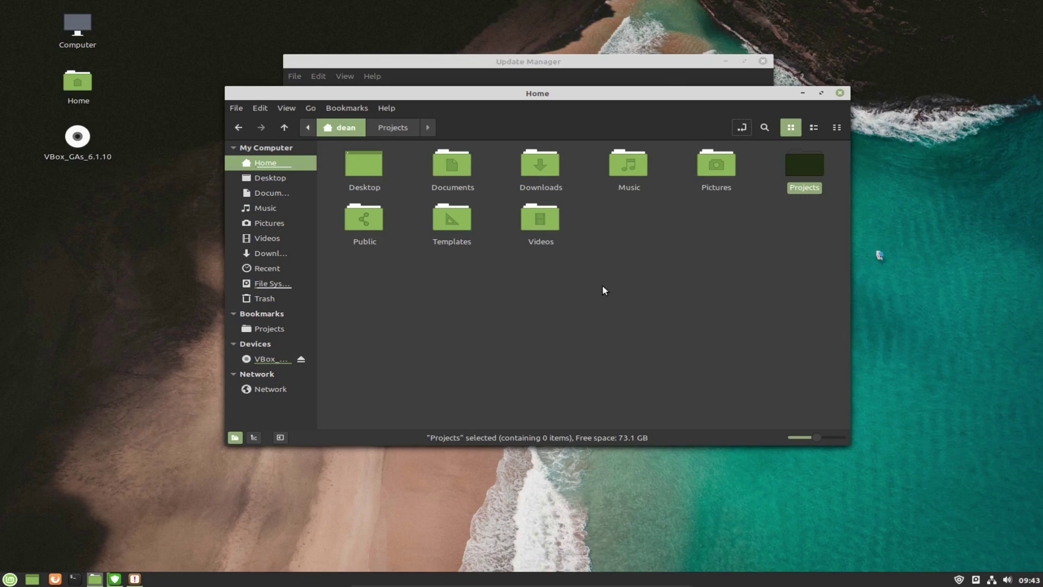
# Try List and Compact views, settle on Icon view, deselect Projects, and close Nemo.
pyautogui.click(814, 133)
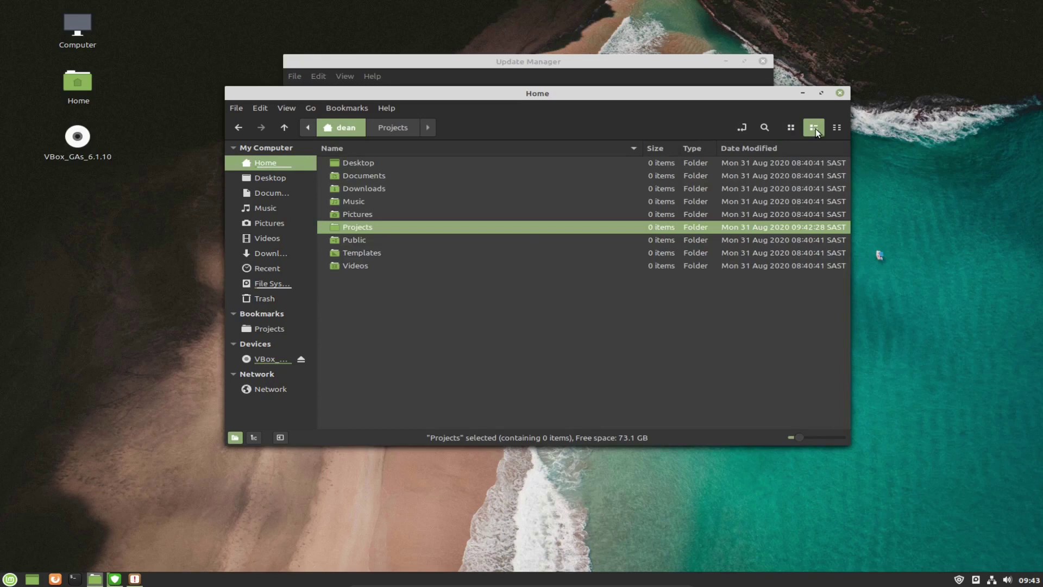
pyautogui.click(836, 128)
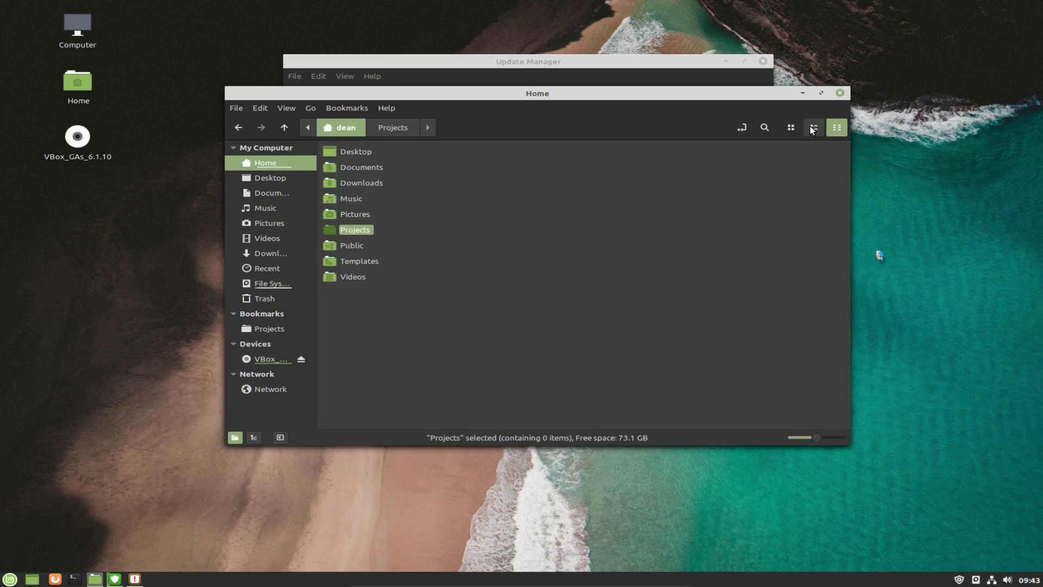
pyautogui.click(812, 129)
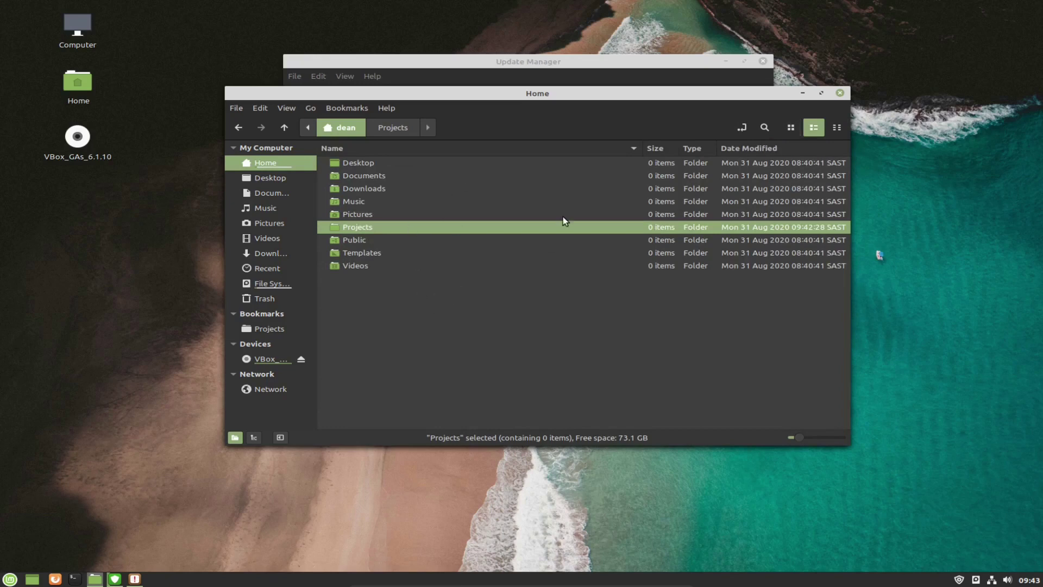
pyautogui.click(790, 128)
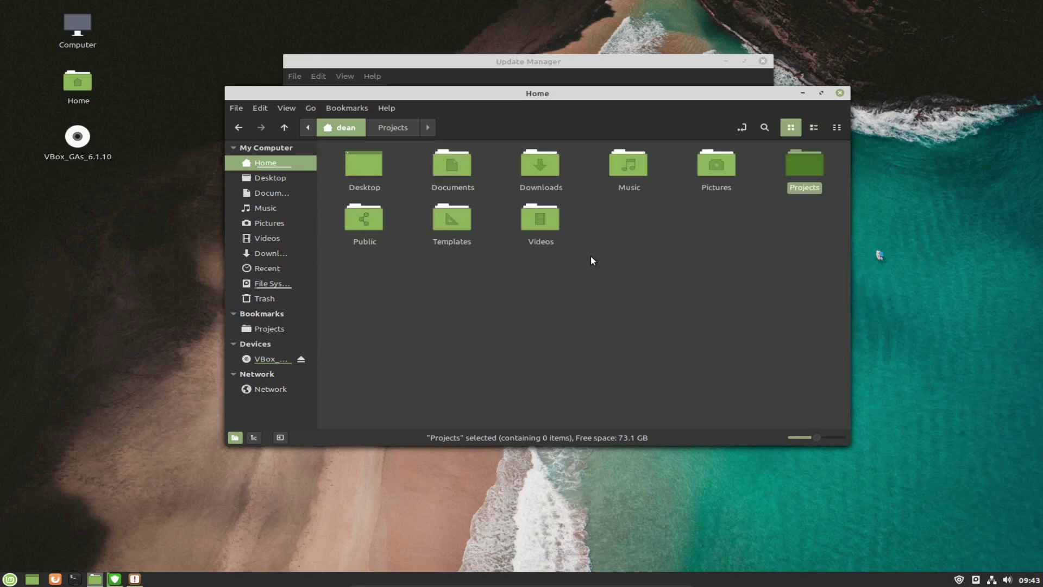
pyautogui.click(639, 271)
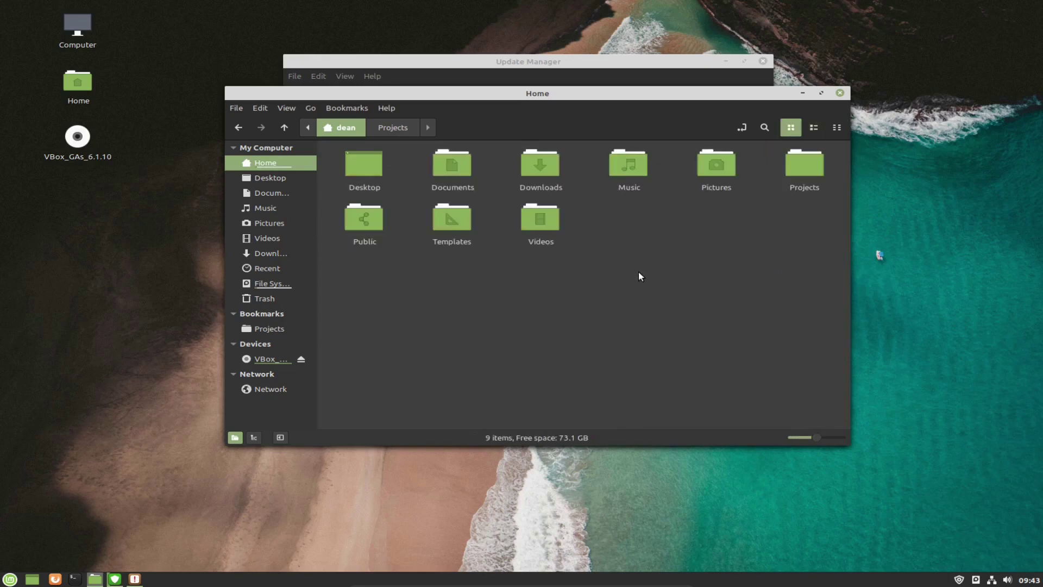
pyautogui.click(839, 93)
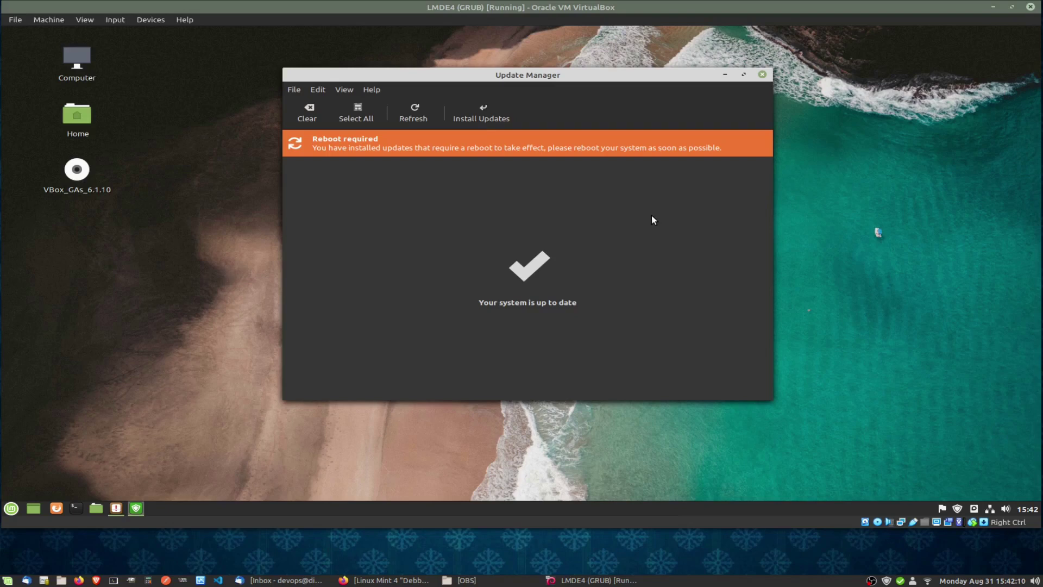
# Close Update Manager and shut the system down via Menu, Quit, Shut Down.
pyautogui.click(763, 76)
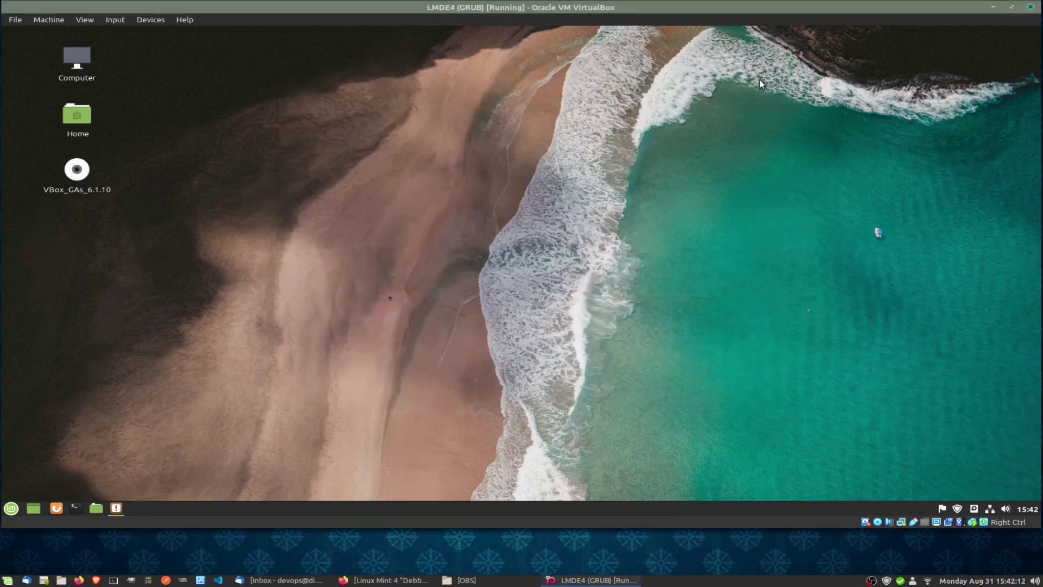
pyautogui.click(11, 509)
pyautogui.click(34, 455)
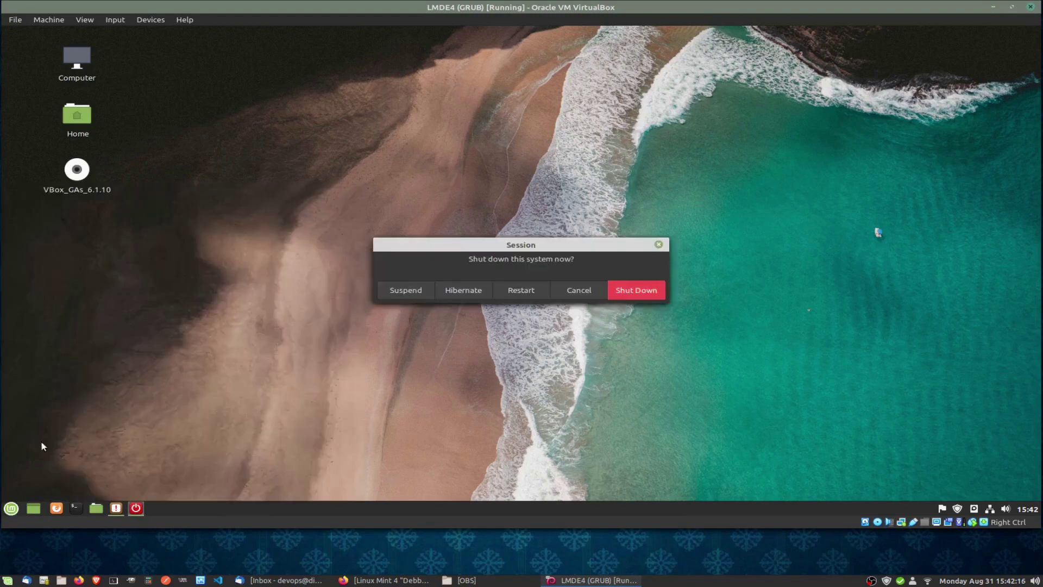
pyautogui.click(638, 289)
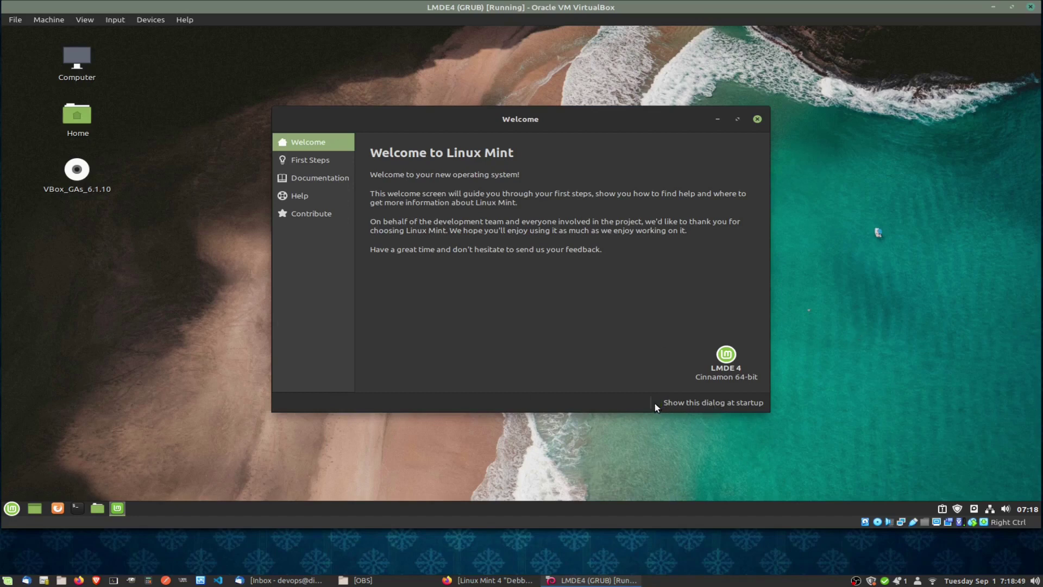
# Close the Welcome to Linux Mint window after the VM restarts.
pyautogui.click(757, 119)
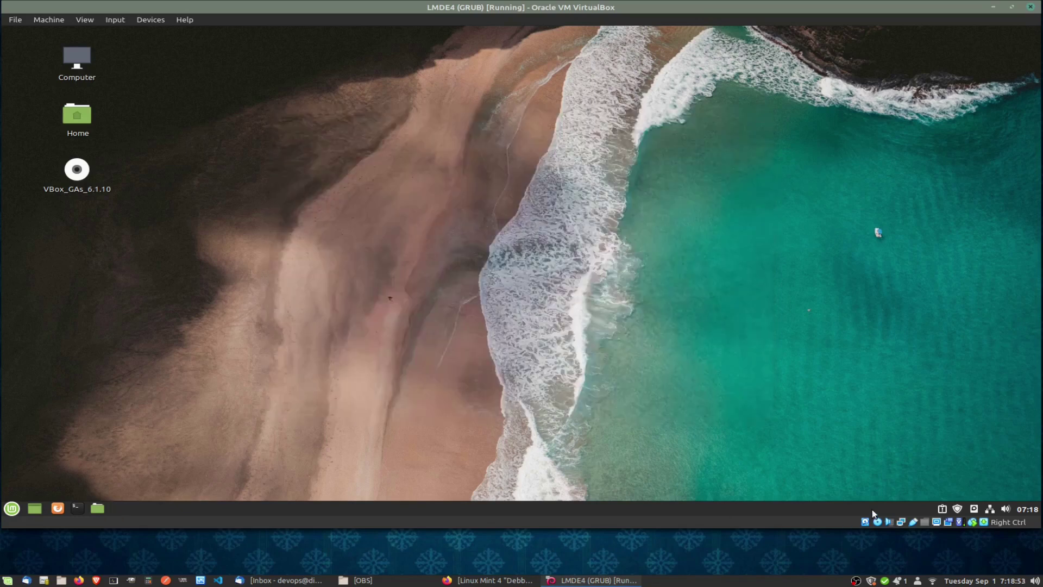
# Install the missing language packs from System Reports, authenticating with the account password, then close it.
pyautogui.click(943, 510)
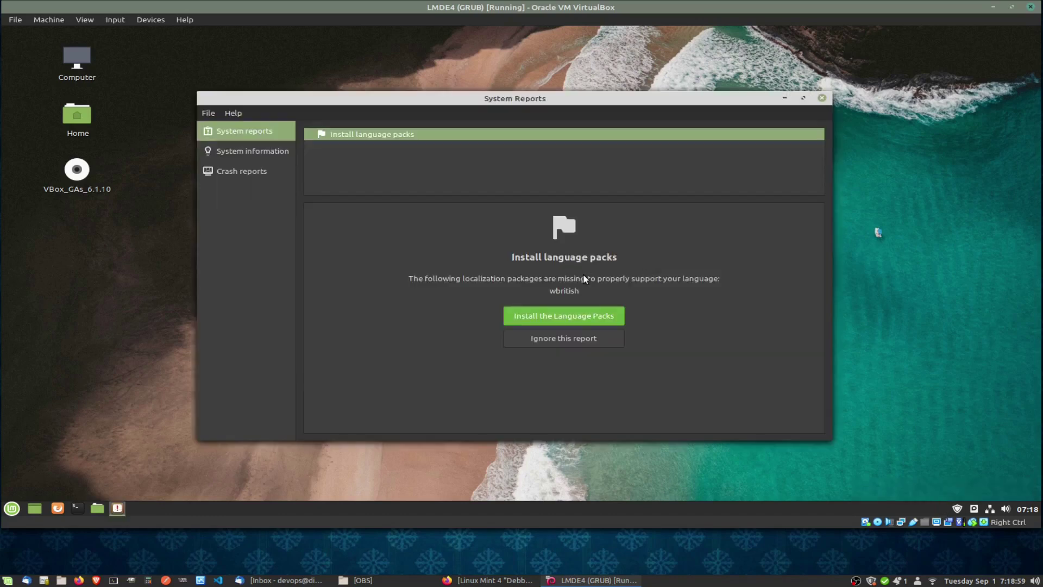
pyautogui.click(559, 320)
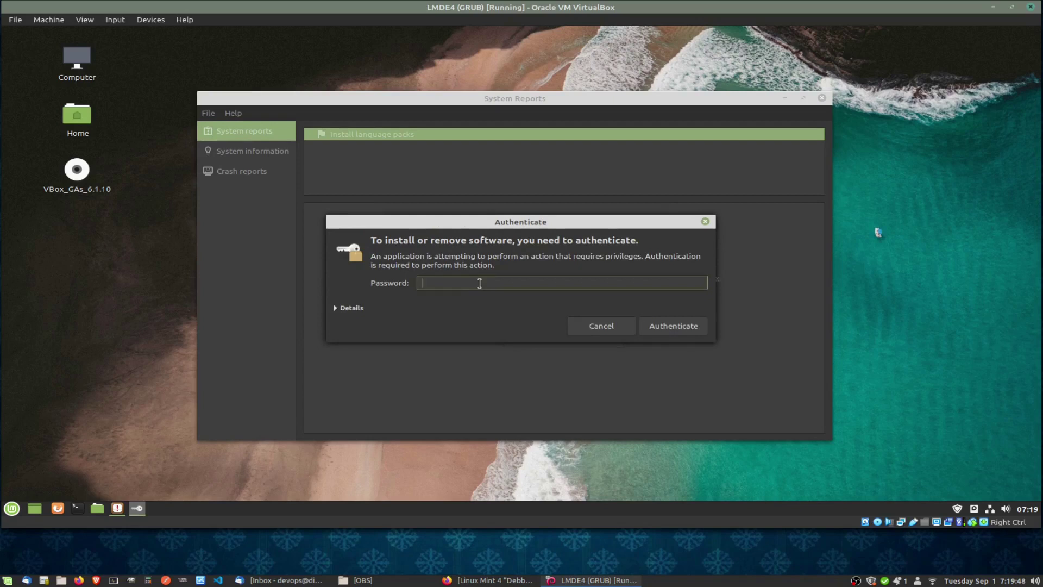
pyautogui.write('********')
pyautogui.press('Return')
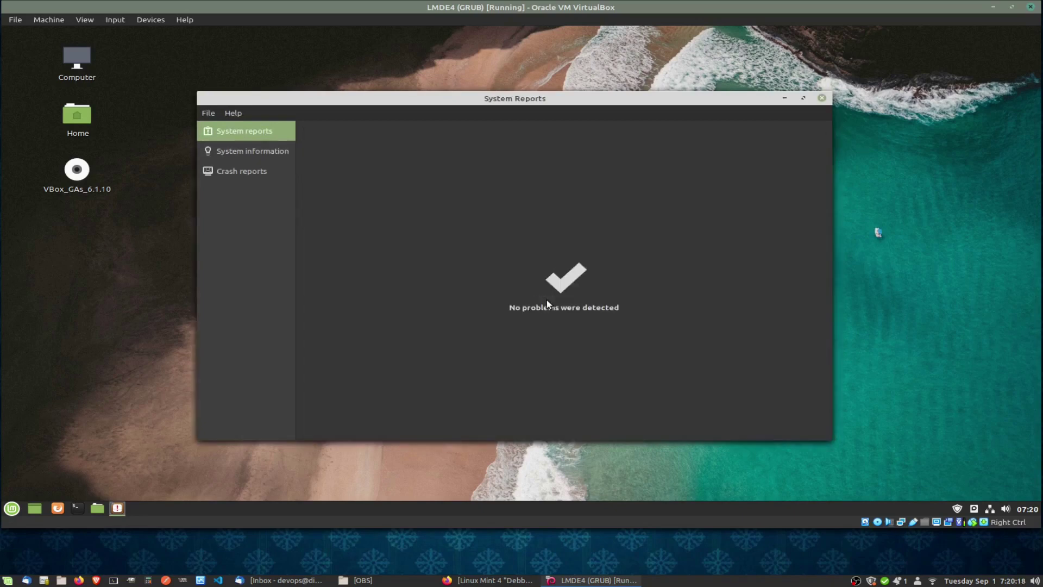
pyautogui.click(821, 99)
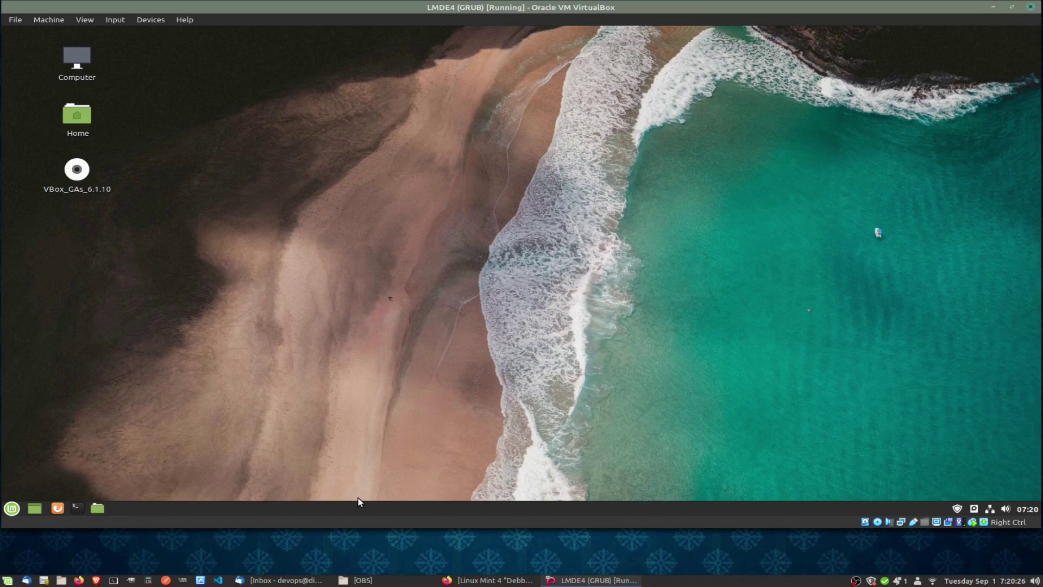
# Search the Menu for 'driver man' and launch Driver Manager.
pyautogui.click(12, 508)
pyautogui.click(610, 365)
pyautogui.click(7, 580)
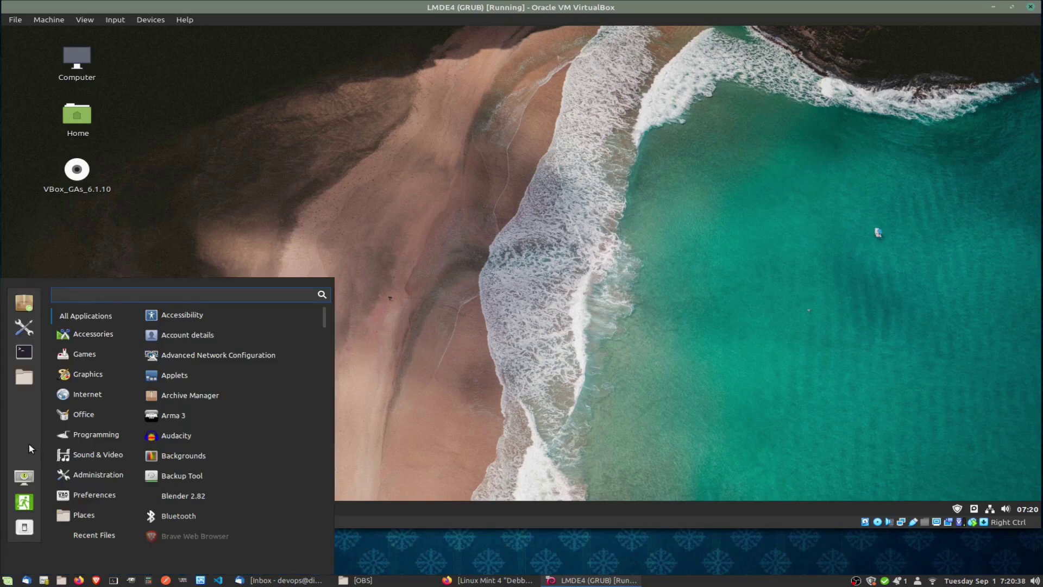
pyautogui.write('d')
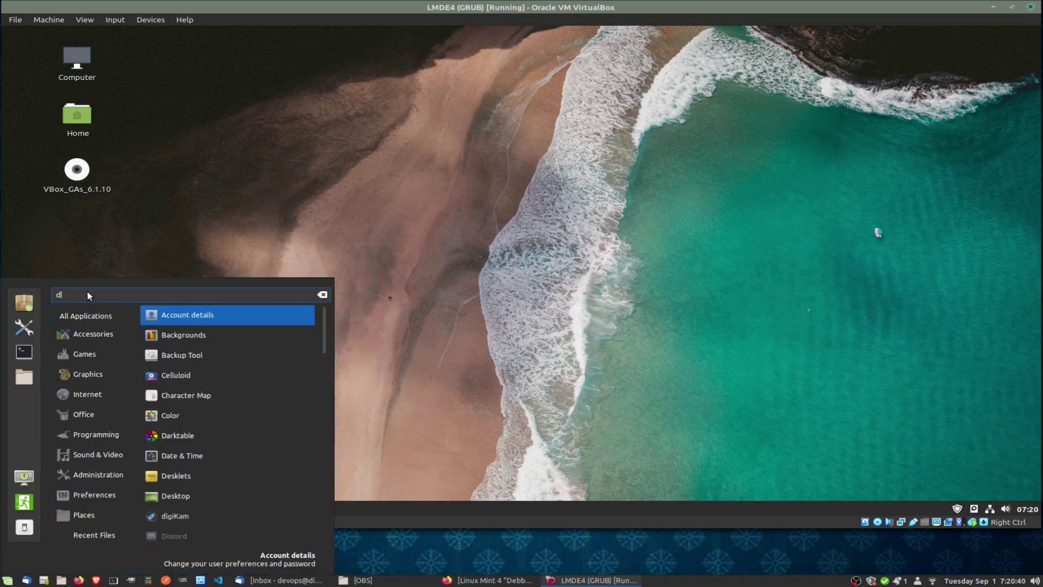
pyautogui.write('river man')
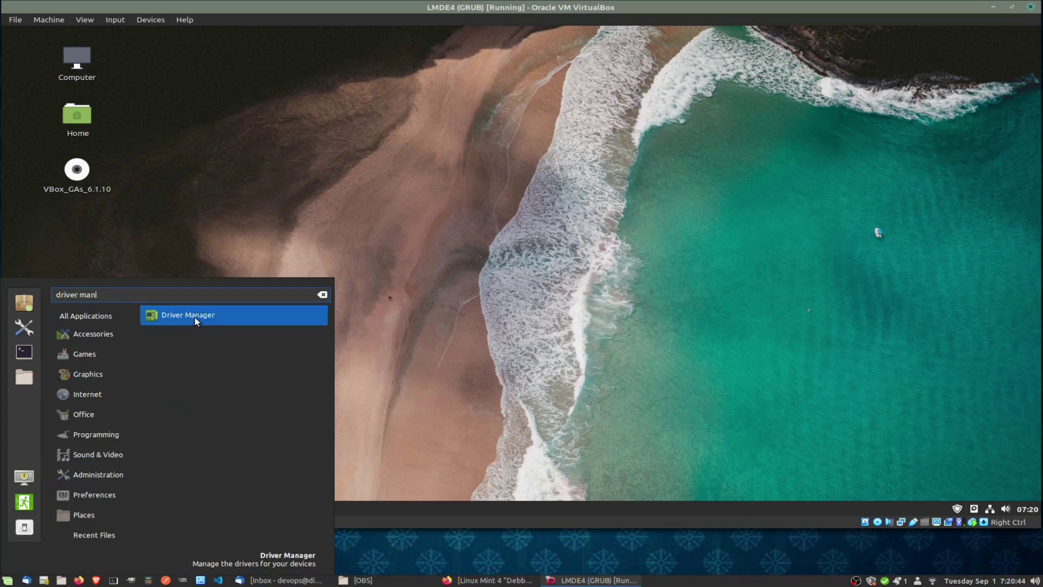
pyautogui.click(195, 319)
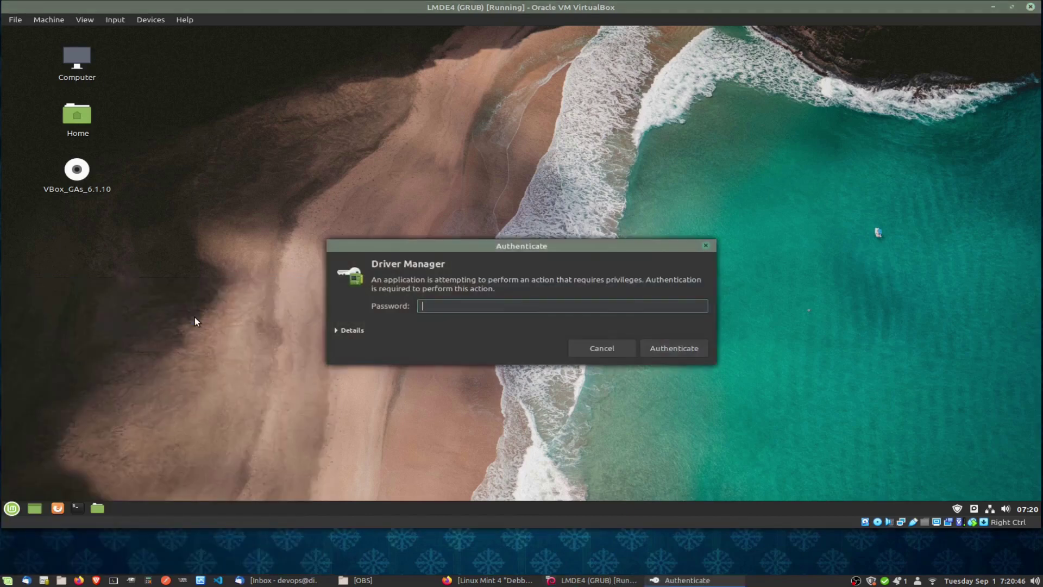
# Authenticate with the account password, then close Driver Manager keeping nvidia-driver-440 in use.
pyautogui.write('********')
pyautogui.press('Return')
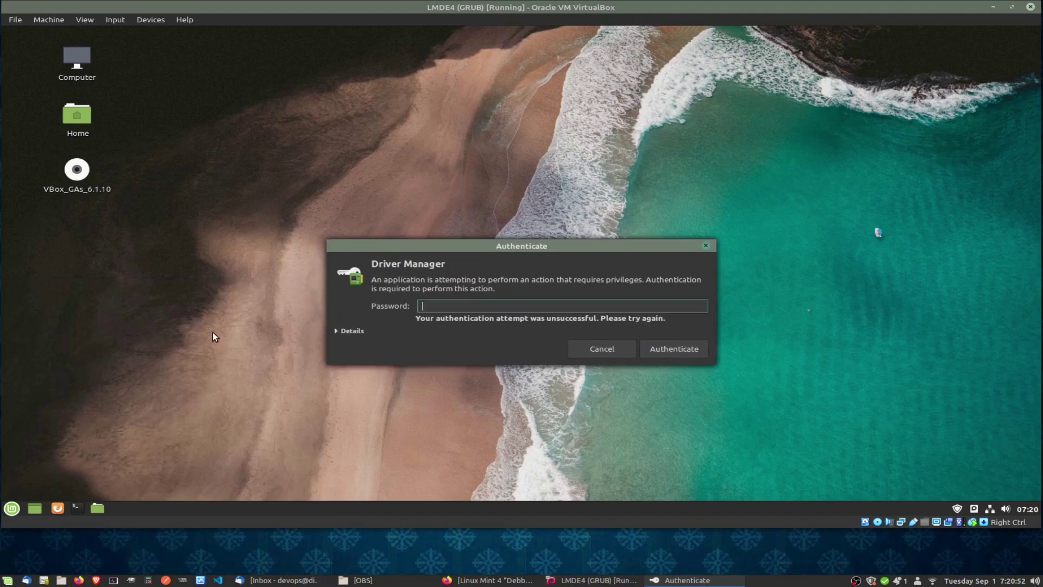
pyautogui.press('BackSpace')
pyautogui.press('BackSpace')
pyautogui.press('BackSpace')
pyautogui.press('BackSpace')
pyautogui.press('BackSpace')
pyautogui.press('BackSpace')
pyautogui.write('•••••••••••••••••••')
pyautogui.press('Return')
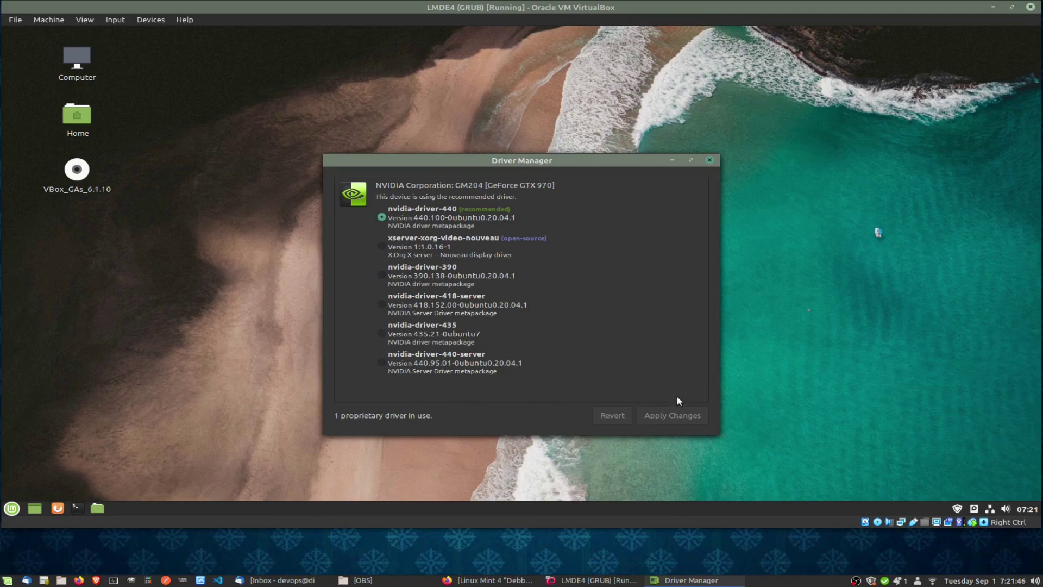
pyautogui.click(711, 160)
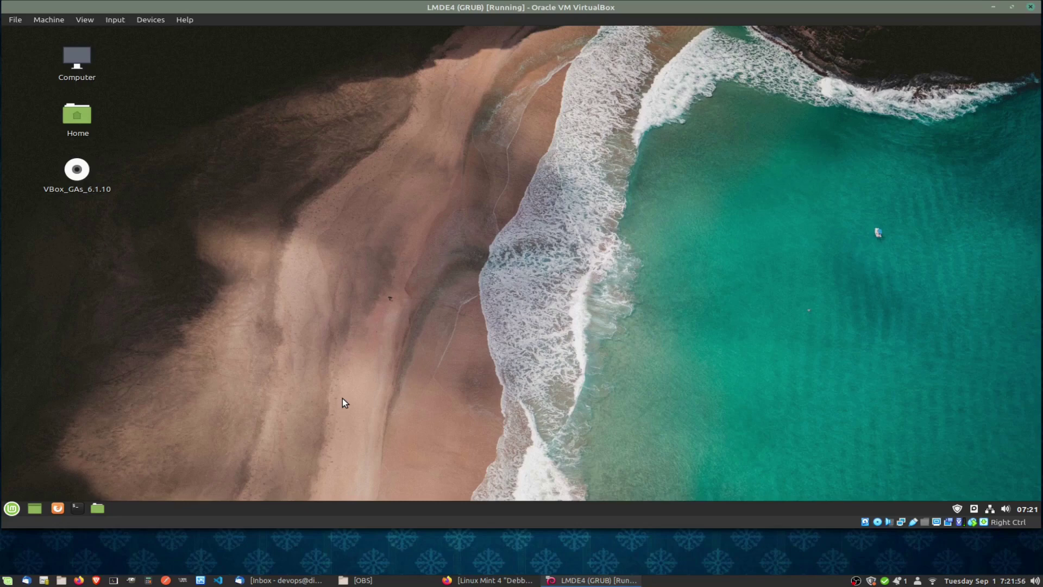
# Switch the VM to full-screen with Host+F, then search the Menu for 'dri' and dismiss it.
pyautogui.press('Control_R+f')
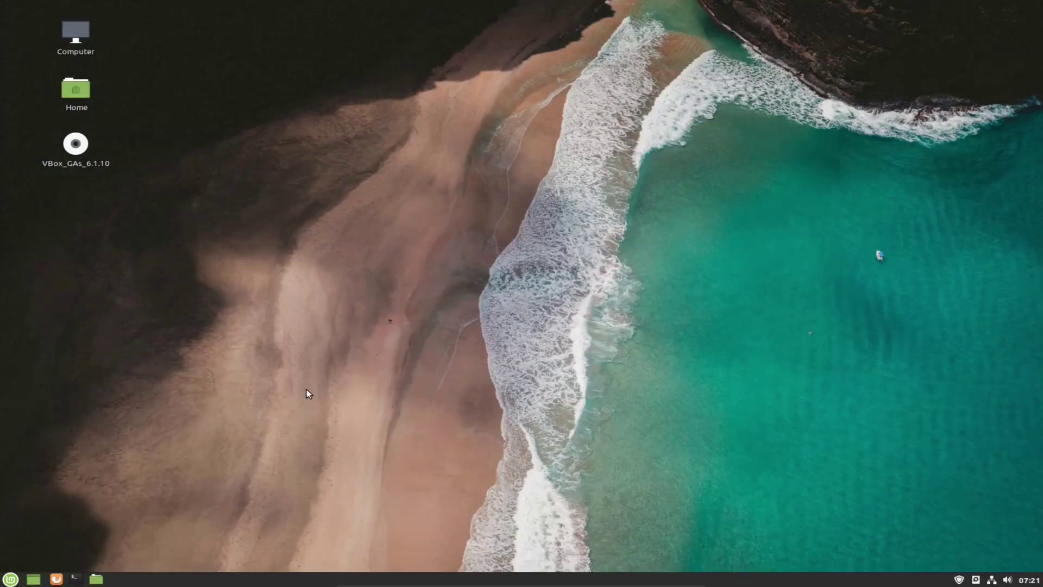
pyautogui.click(11, 578)
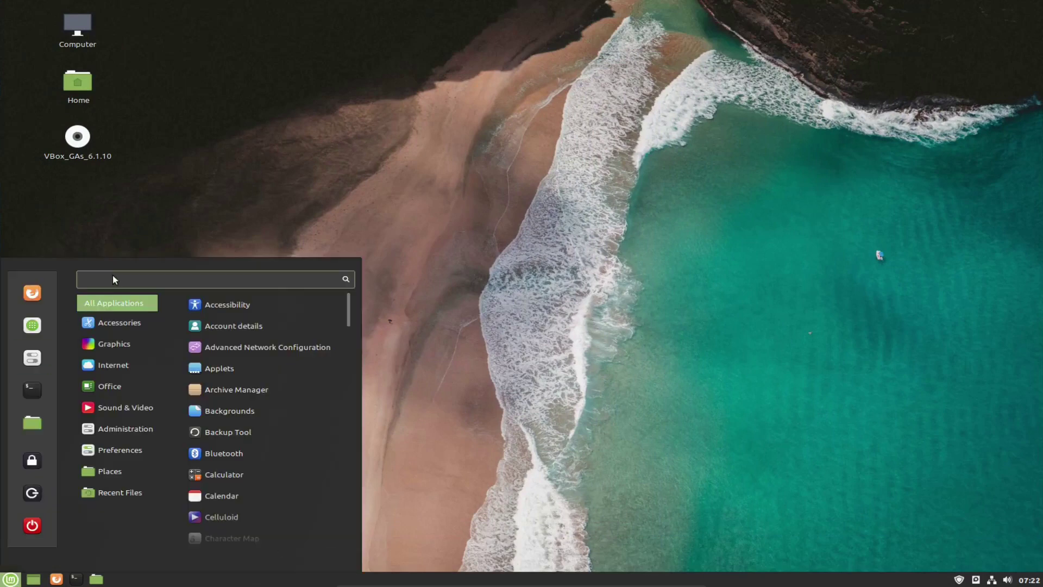
pyautogui.write('driver man')
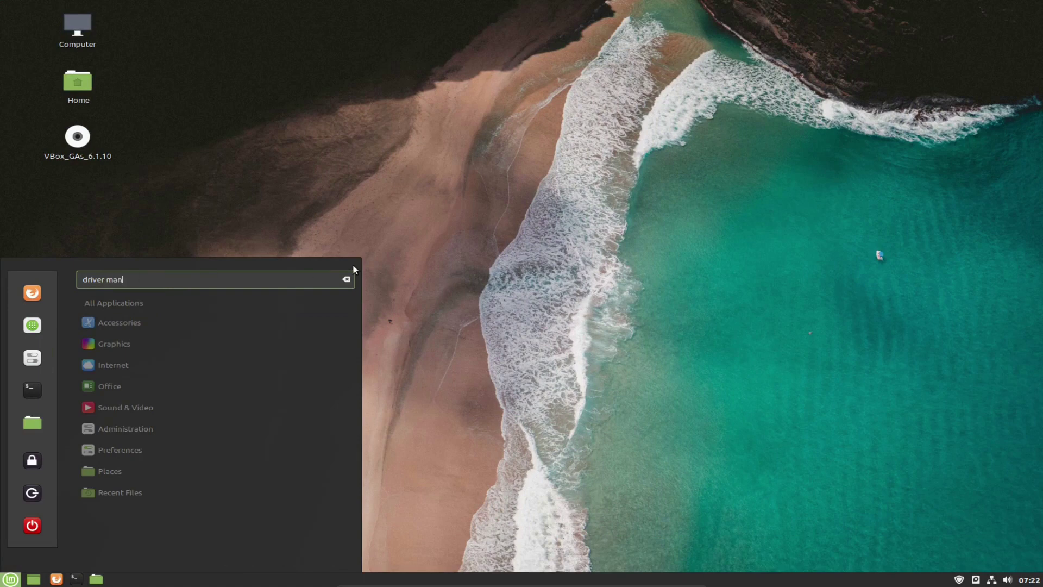
pyautogui.click(429, 280)
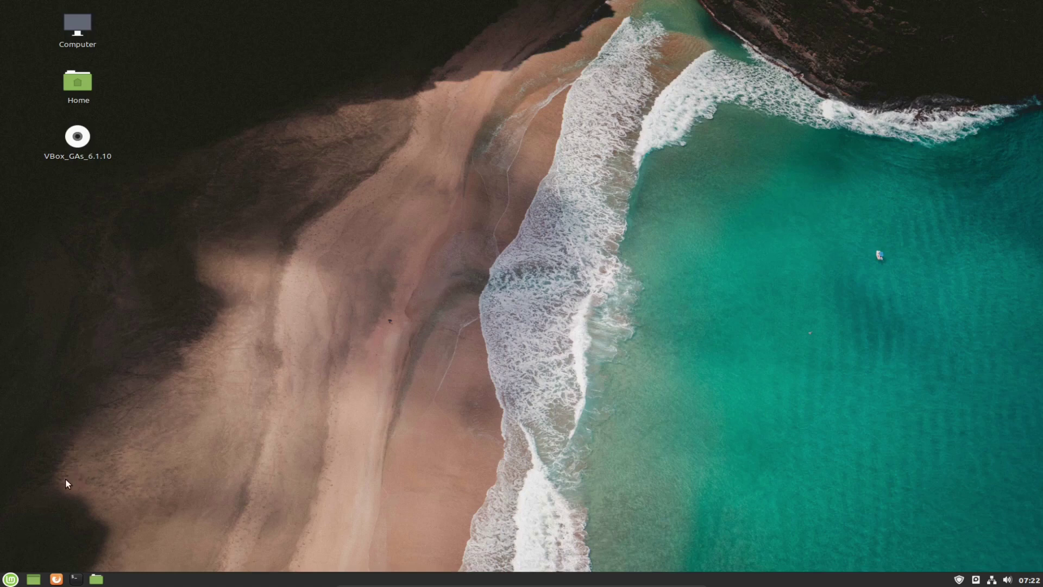
pyautogui.click(11, 577)
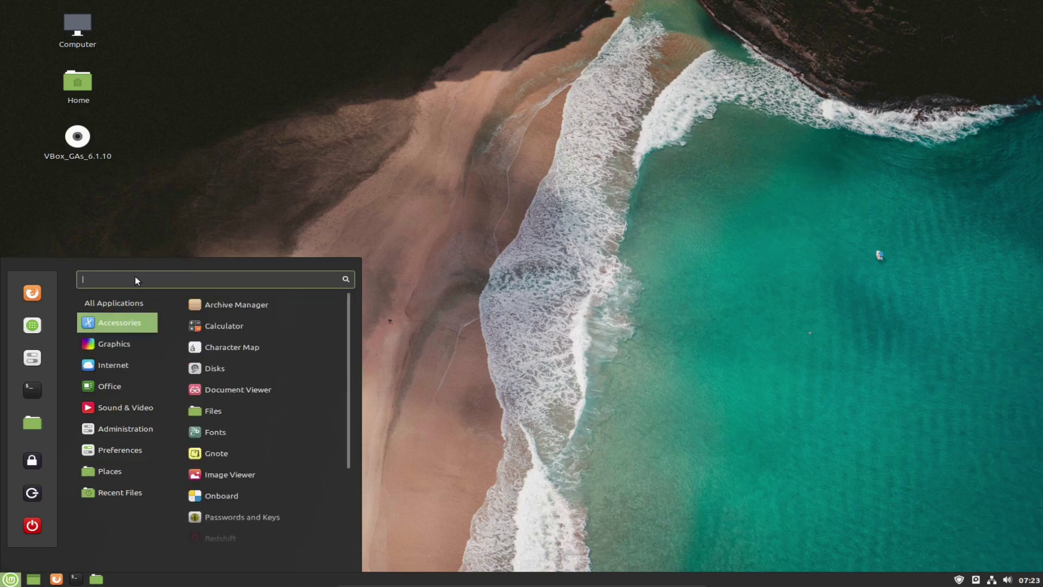
pyautogui.moveTo(114, 345)
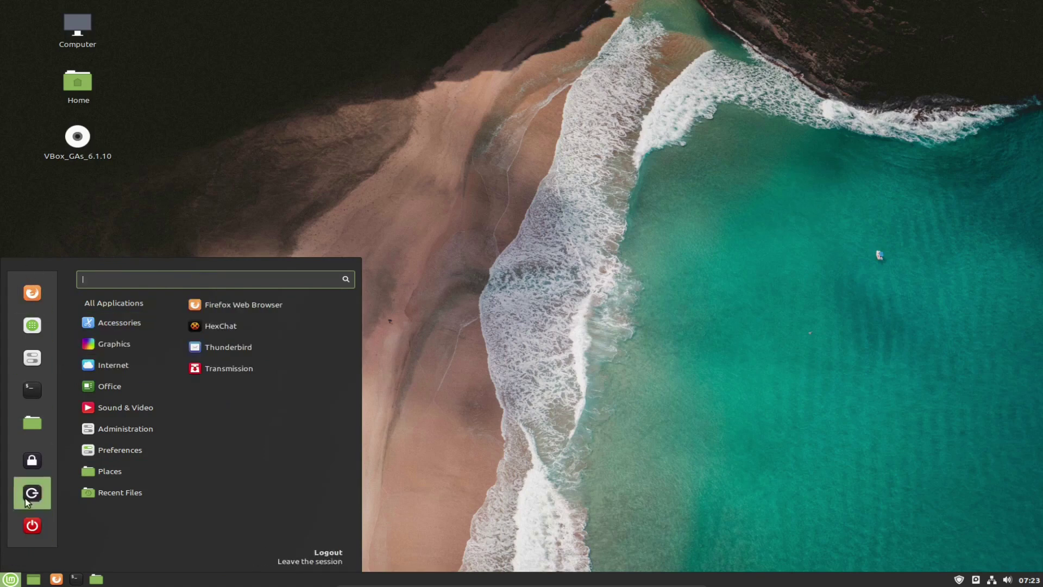
pyautogui.moveTo(124, 410)
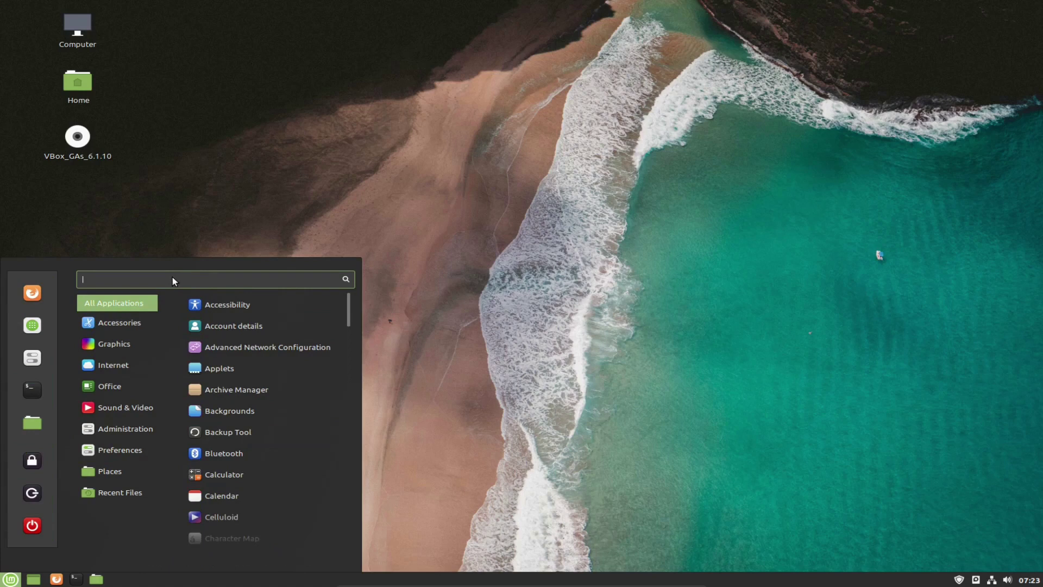
pyautogui.click(614, 295)
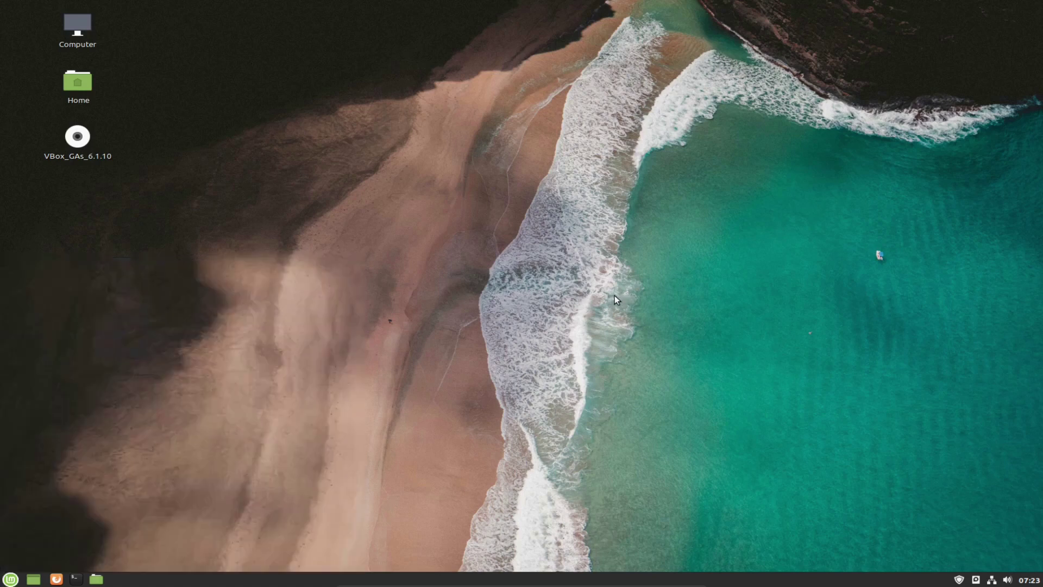
pyautogui.click(9, 581)
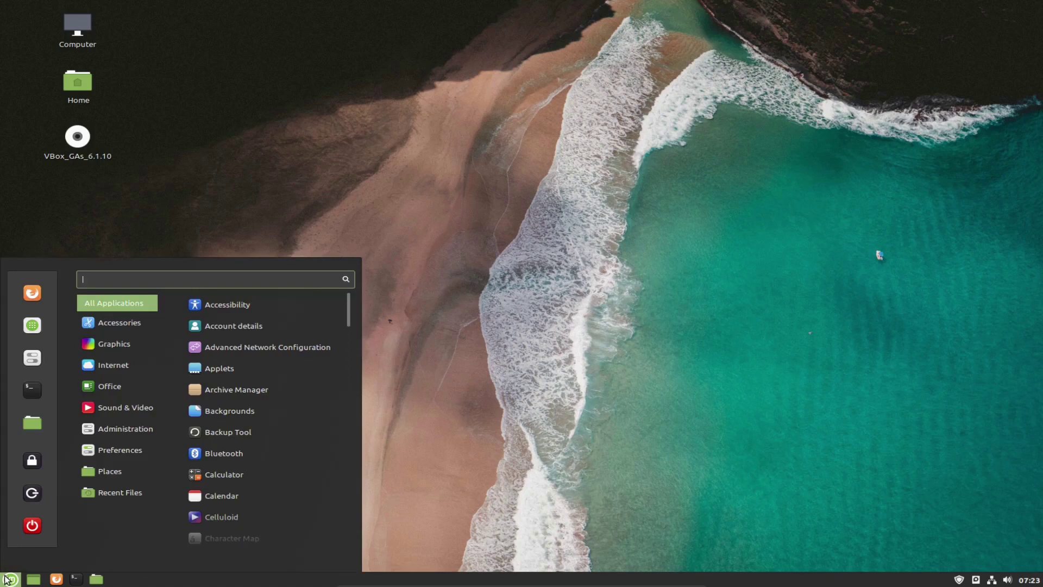
pyautogui.write('dr')
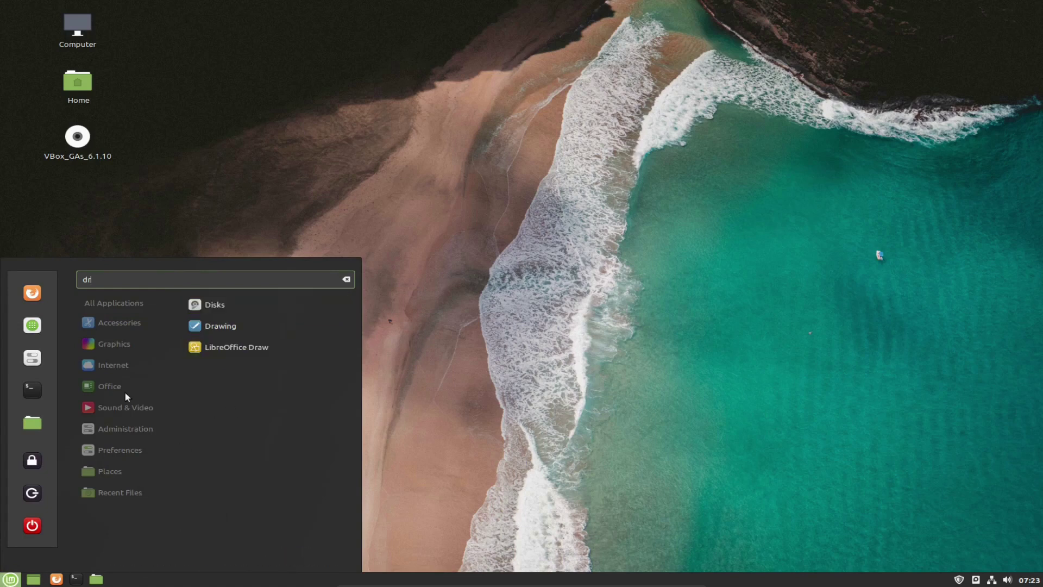
pyautogui.moveTo(125, 280); pyautogui.dragTo(40, 288)
pyautogui.press('BackSpace')
pyautogui.moveTo(110, 389)
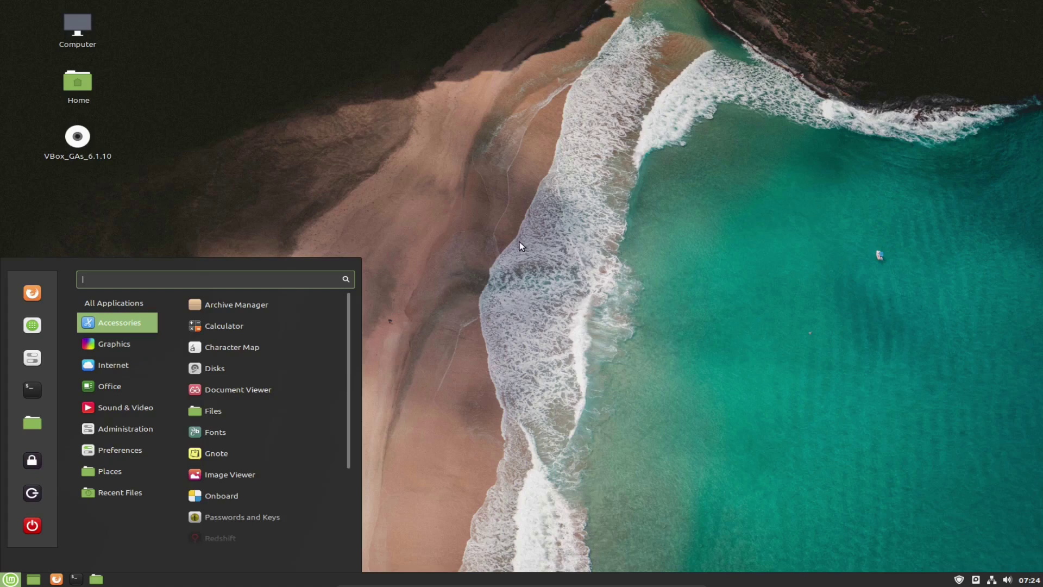
pyautogui.click(519, 268)
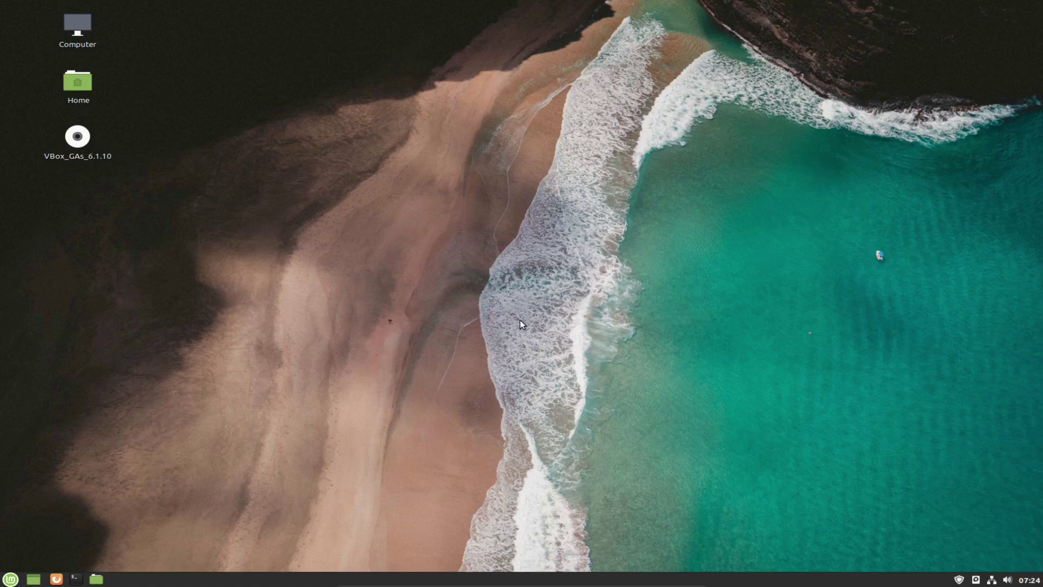
# Open the Mint Menu from the bottom-left panel button.
pyautogui.click(11, 579)
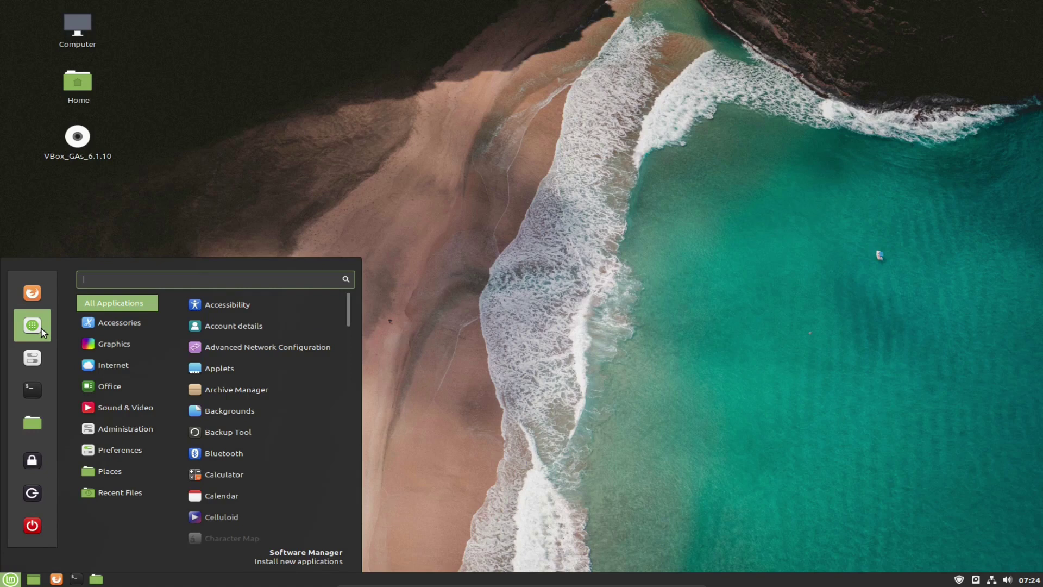
# Launch Firefox from the Menu favourites, shift its window right, and select the whole address.
pyautogui.click(31, 293)
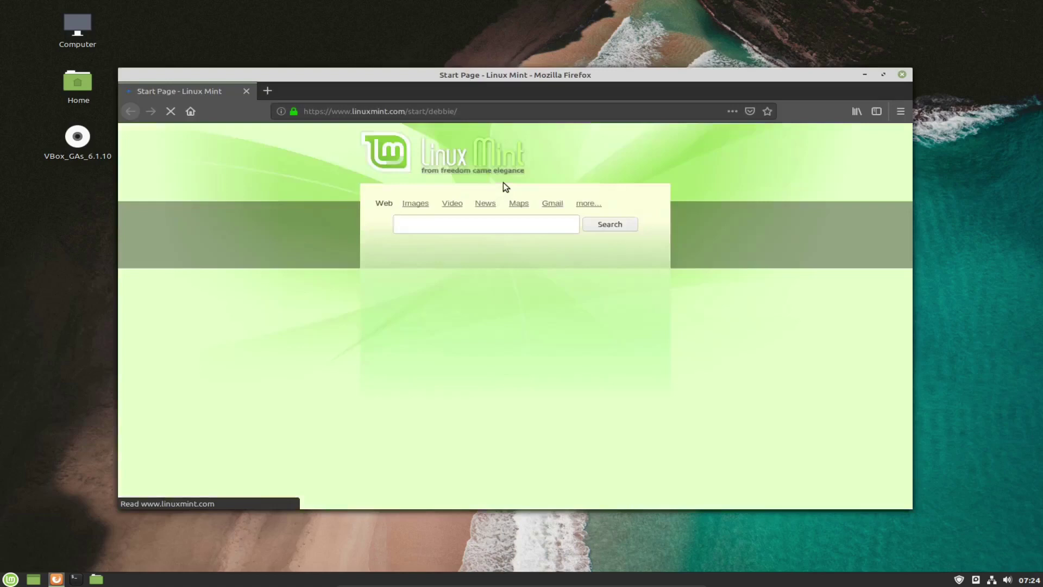
pyautogui.moveTo(465, 73); pyautogui.dragTo(478, 74)
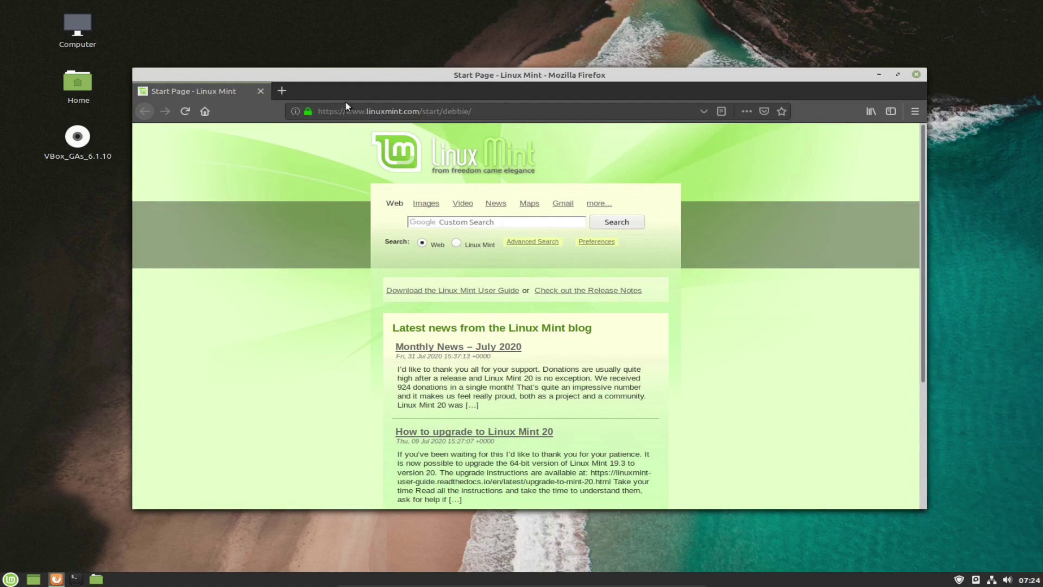
pyautogui.click(358, 111)
pyautogui.moveTo(442, 111); pyautogui.dragTo(283, 117)
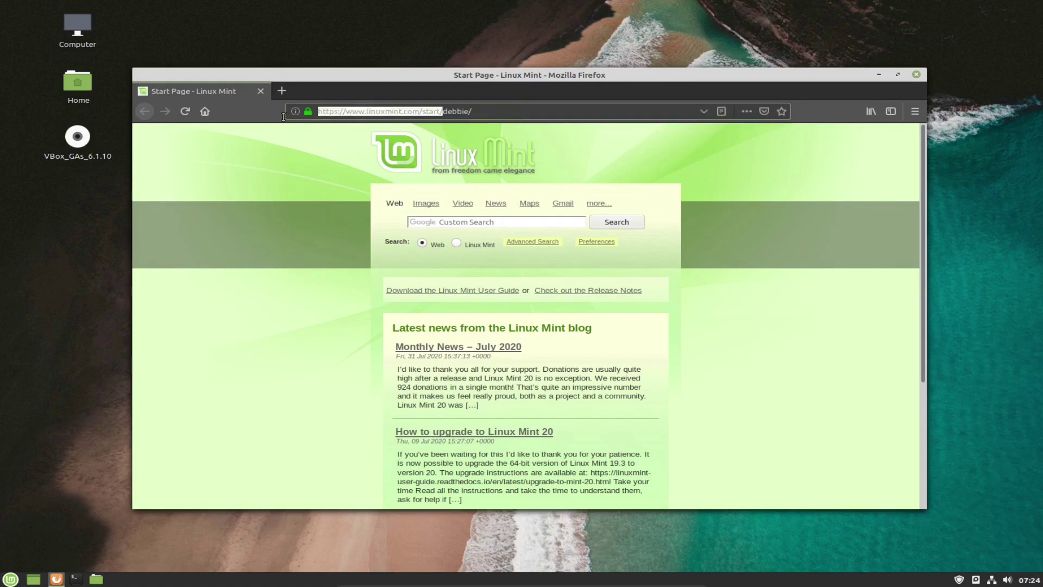
pyautogui.click(471, 111)
pyautogui.moveTo(486, 112); pyautogui.dragTo(292, 112)
# Search the web for 'visual studio code' and open the code.visualstudio.com result.
pyautogui.write('visy')
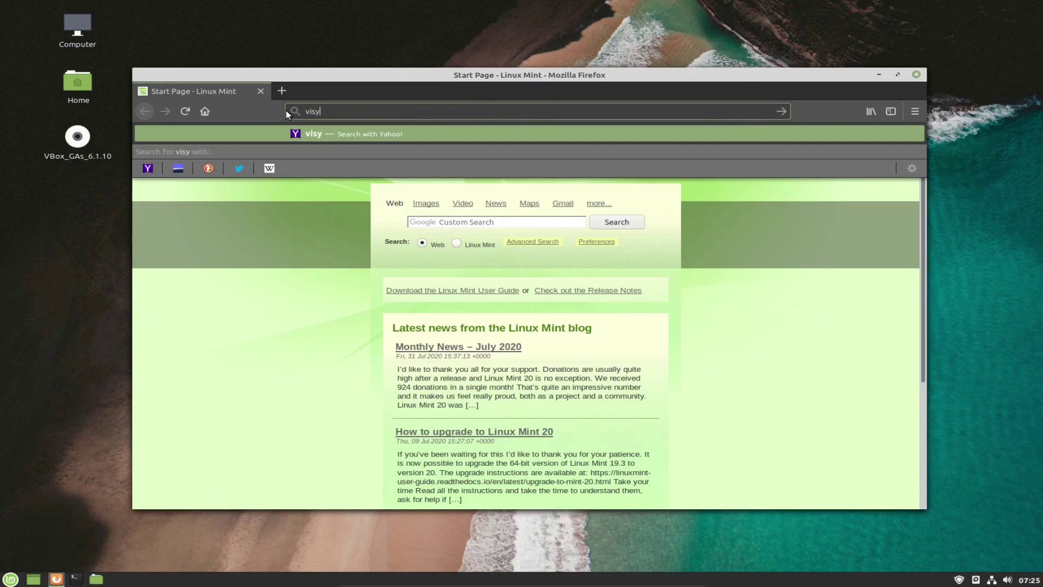
pyautogui.press('BackSpace')
pyautogui.write('ual studio')
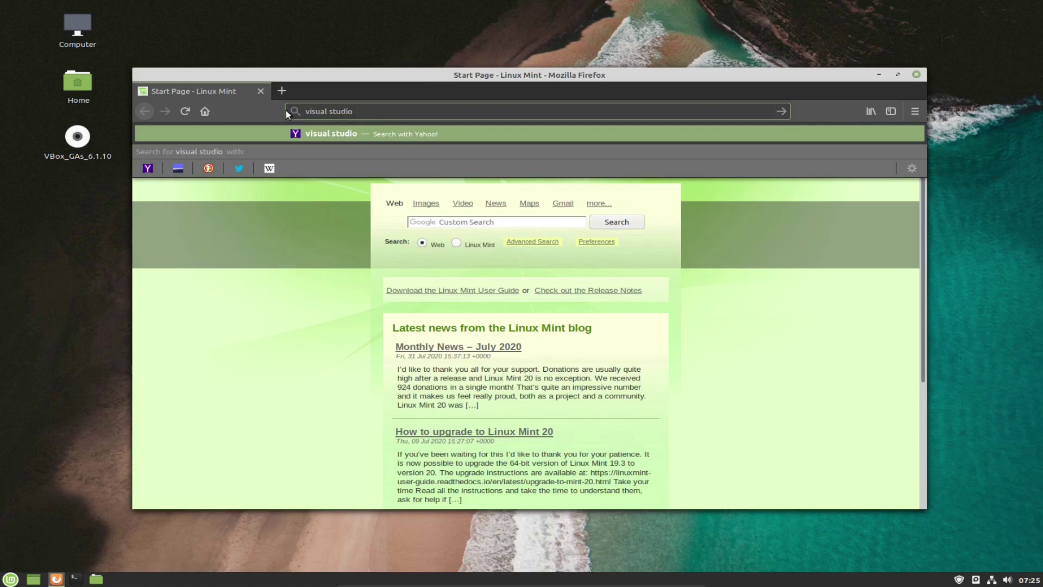
pyautogui.write('code')
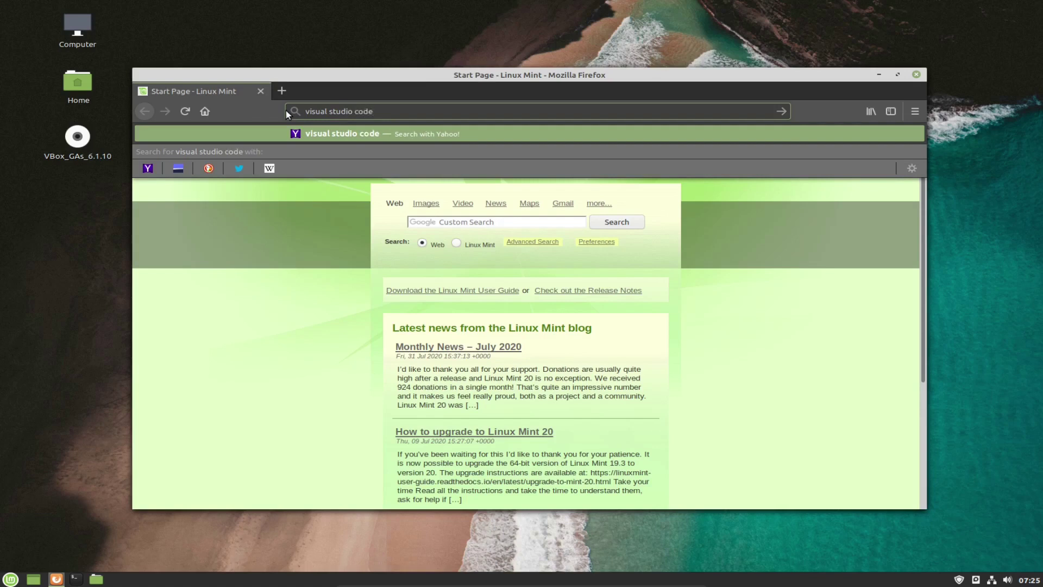
pyautogui.press('Return')
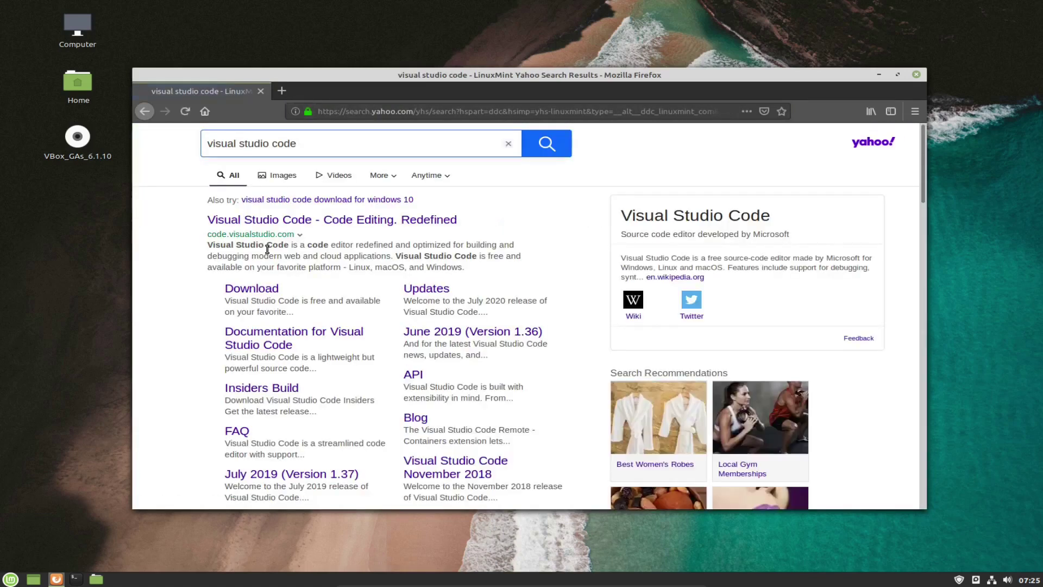
pyautogui.click(302, 220)
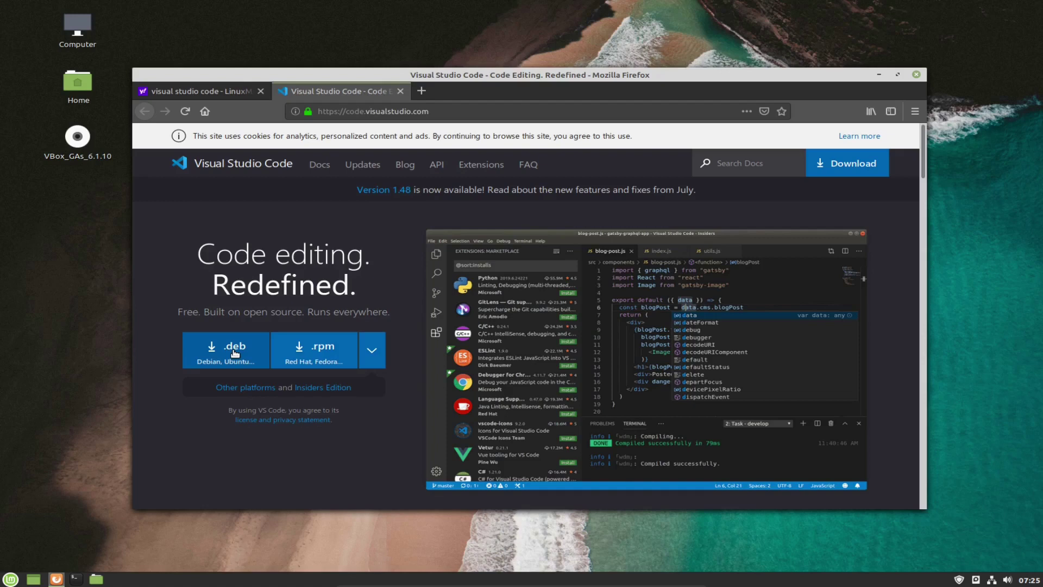
# Download the VS Code .deb package set to open with GDebi Package Installer.
pyautogui.click(235, 353)
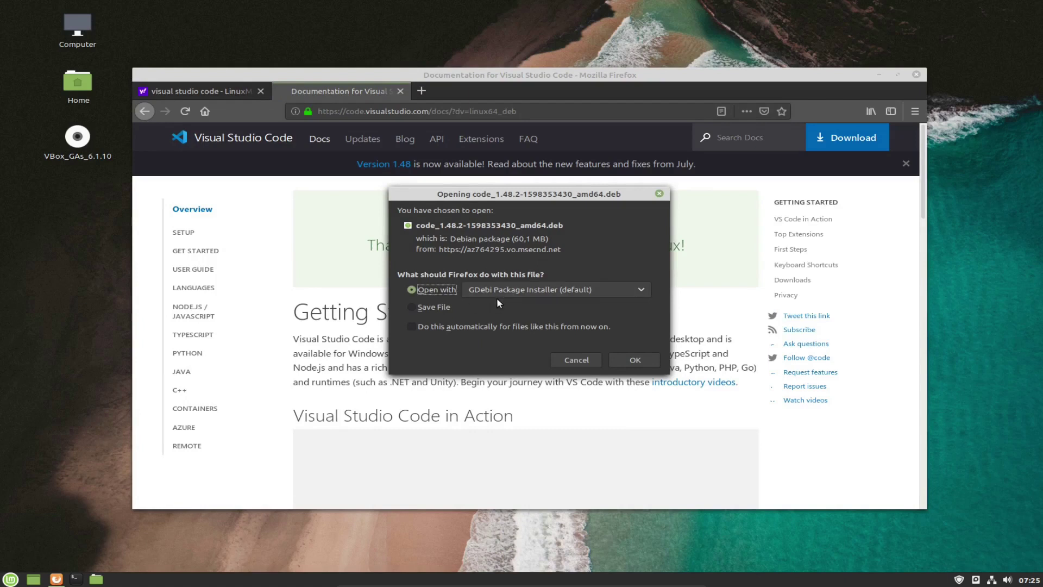
pyautogui.click(634, 360)
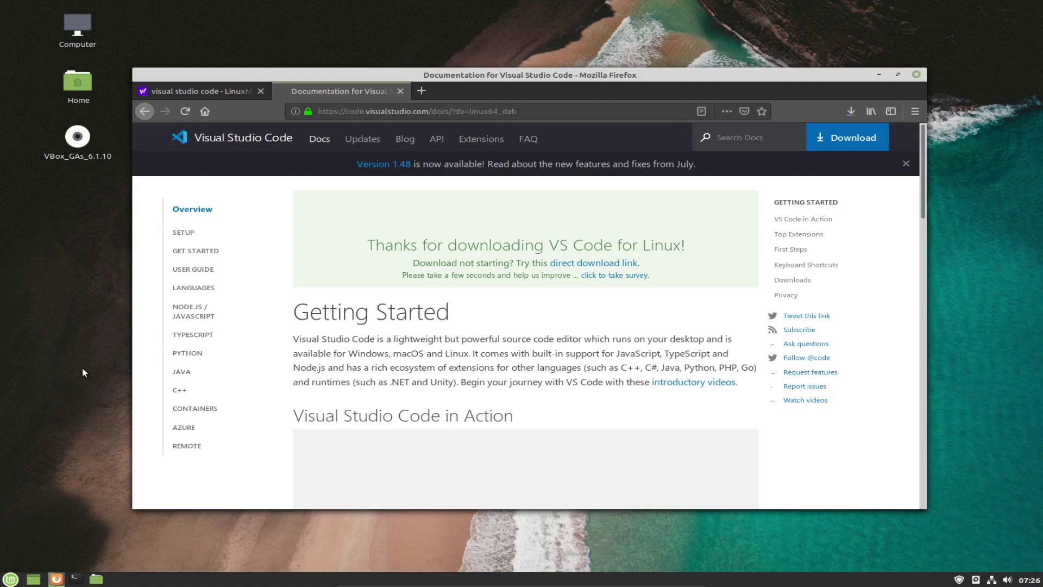
pyautogui.click(458, 530)
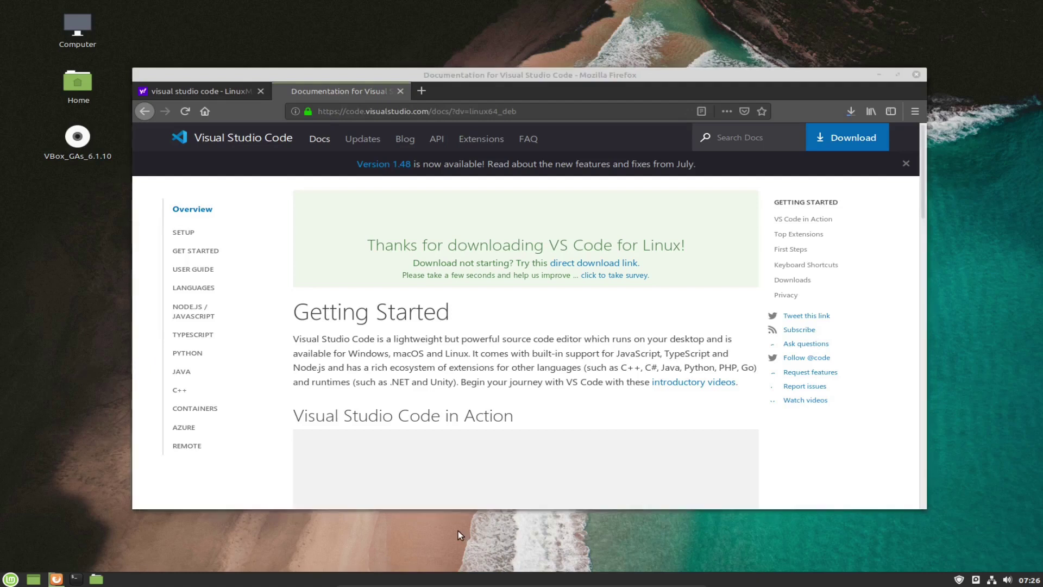
# Open a new terminal window, widen it and zoom in on its text.
pyautogui.hotkey('ctrl', 'alt', 't')
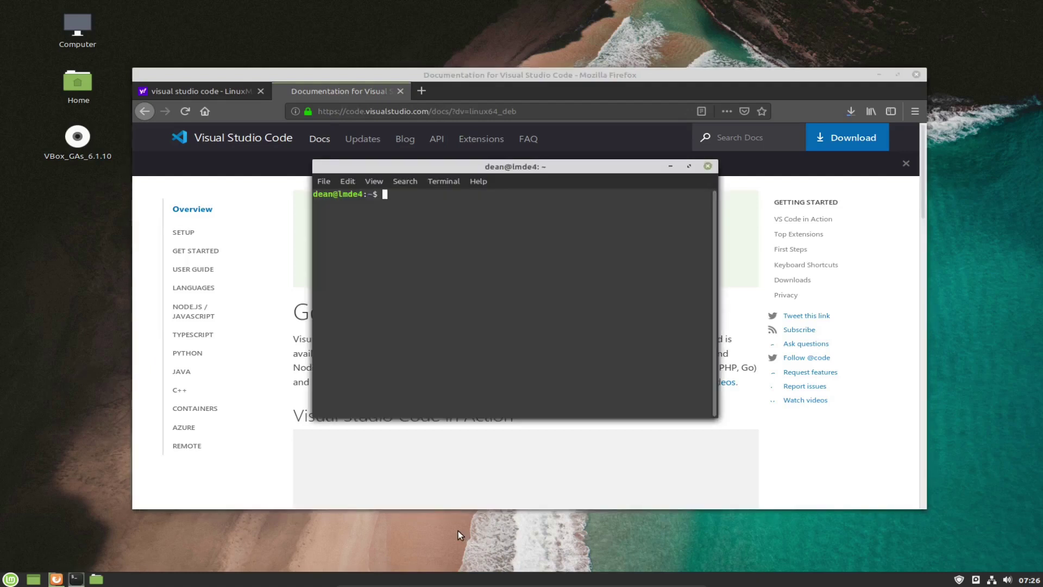
pyautogui.moveTo(717, 350); pyautogui.dragTo(811, 324)
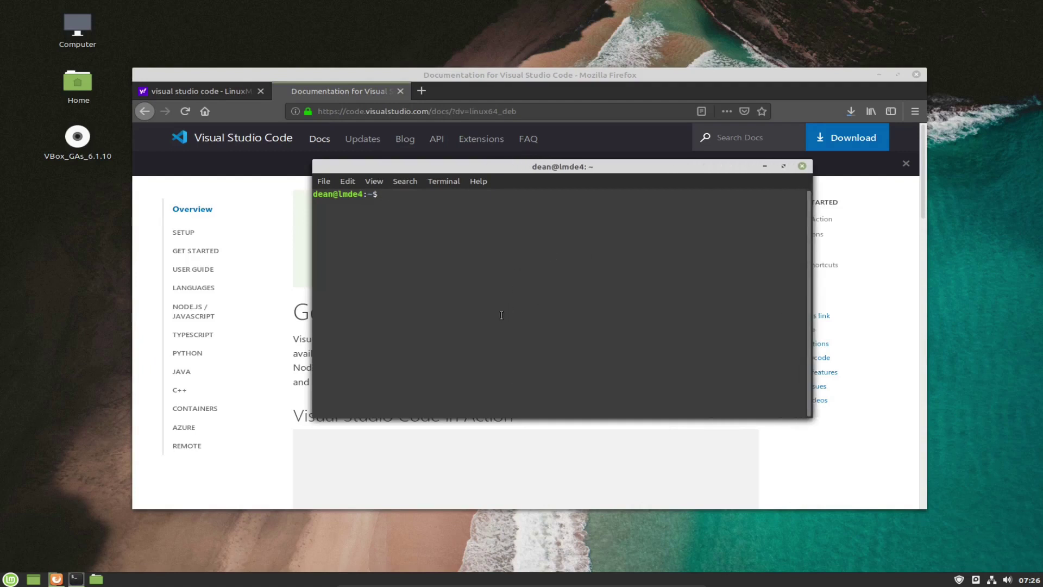
pyautogui.click(375, 182)
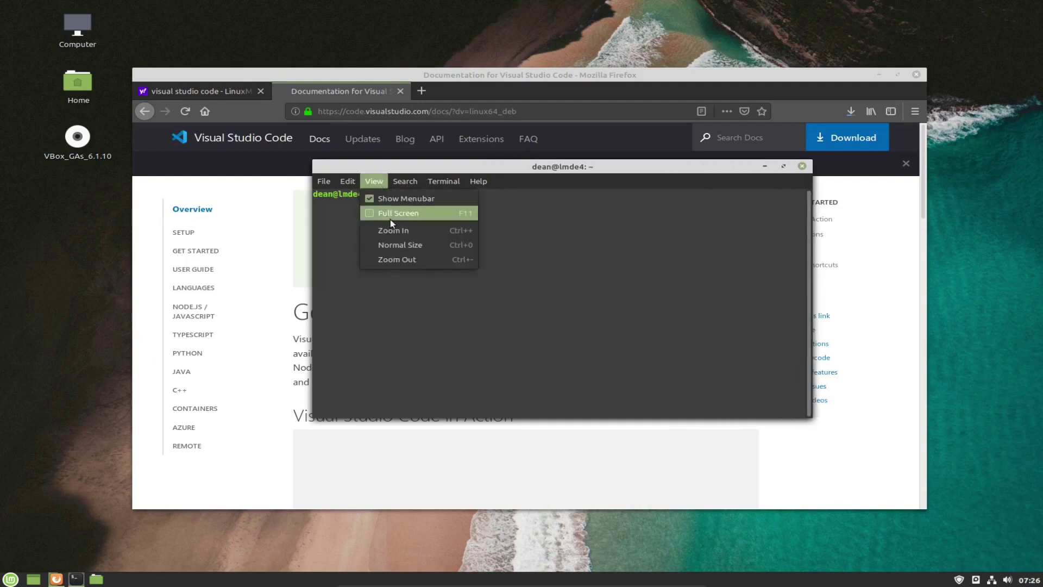
pyautogui.click(397, 242)
pyautogui.click(373, 181)
pyautogui.click(396, 229)
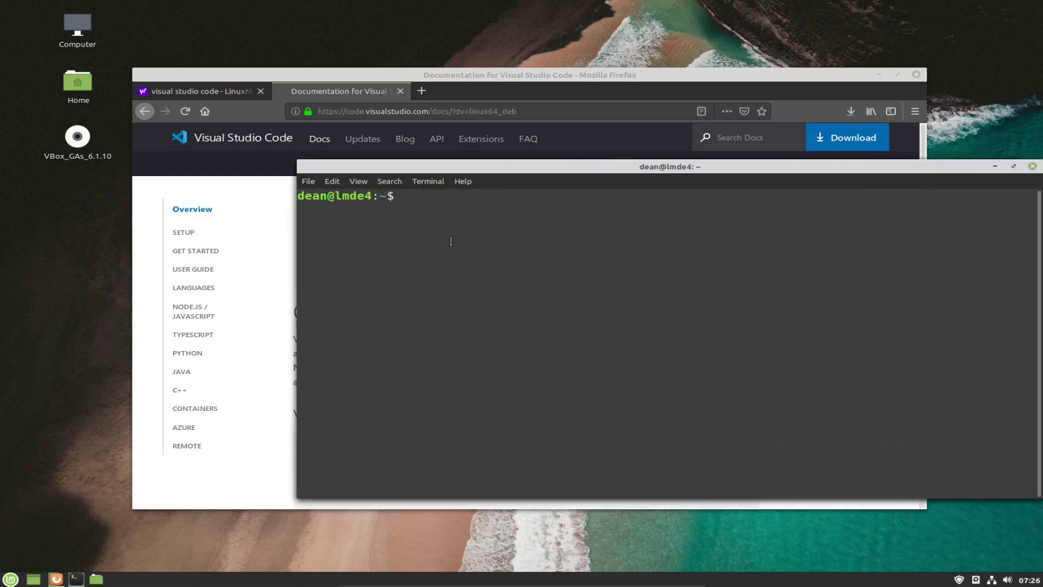
# Run git, which is reported as not installed, and start typing the apt install command.
pyautogui.write('git')
pyautogui.press('Return')
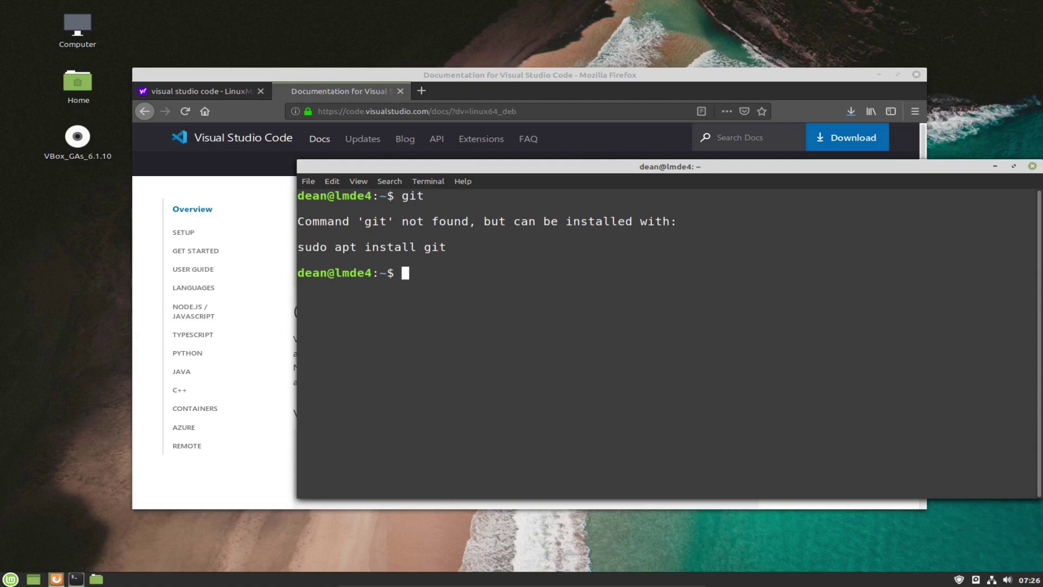
pyautogui.write('sudu aptr')
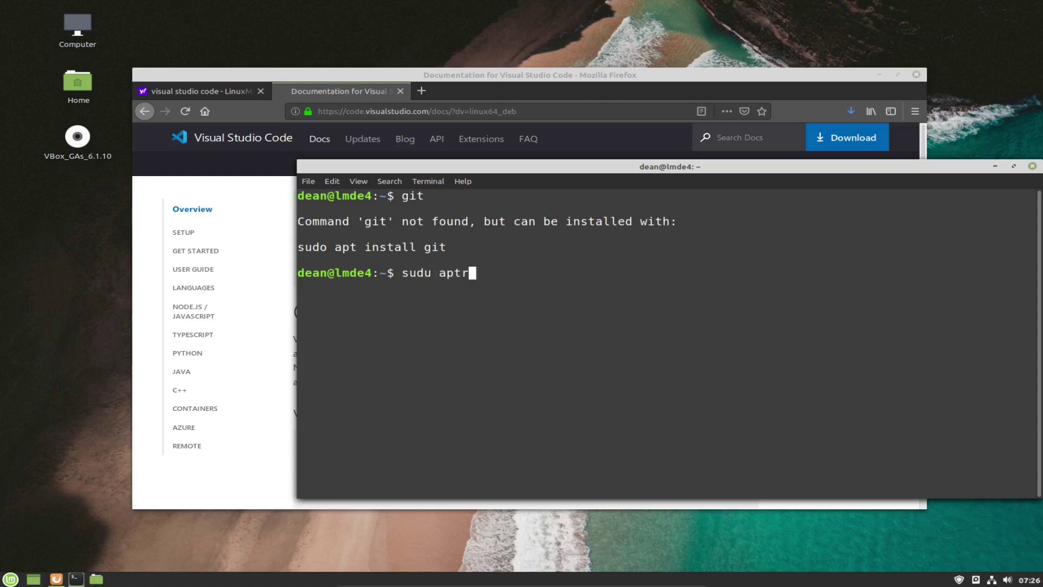
pyautogui.write(' in')
pyautogui.press('Delete')
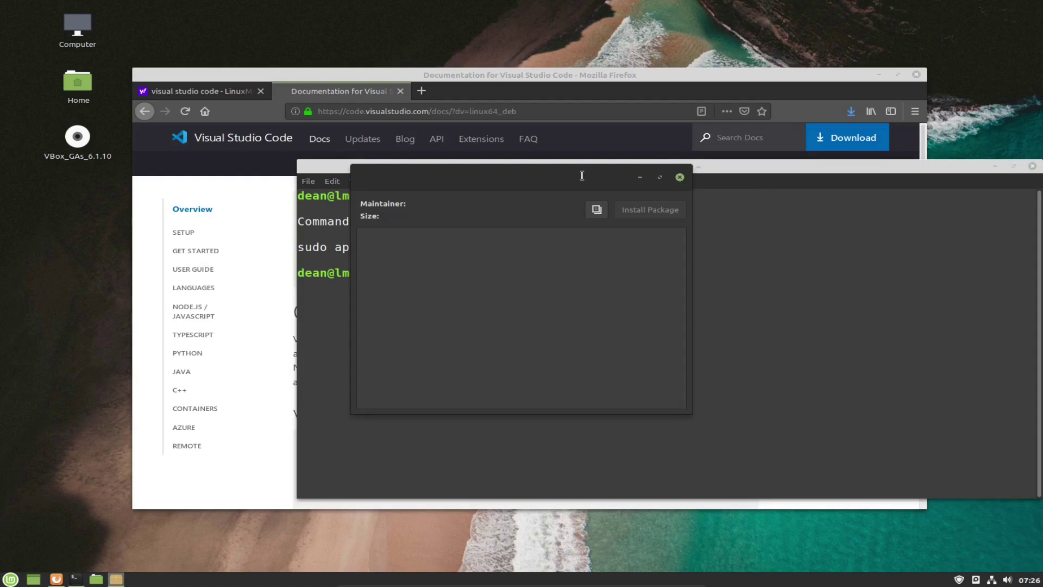
# Finish typing the still-misspelled 'sudu apt install git' command and run it.
pyautogui.click(786, 288)
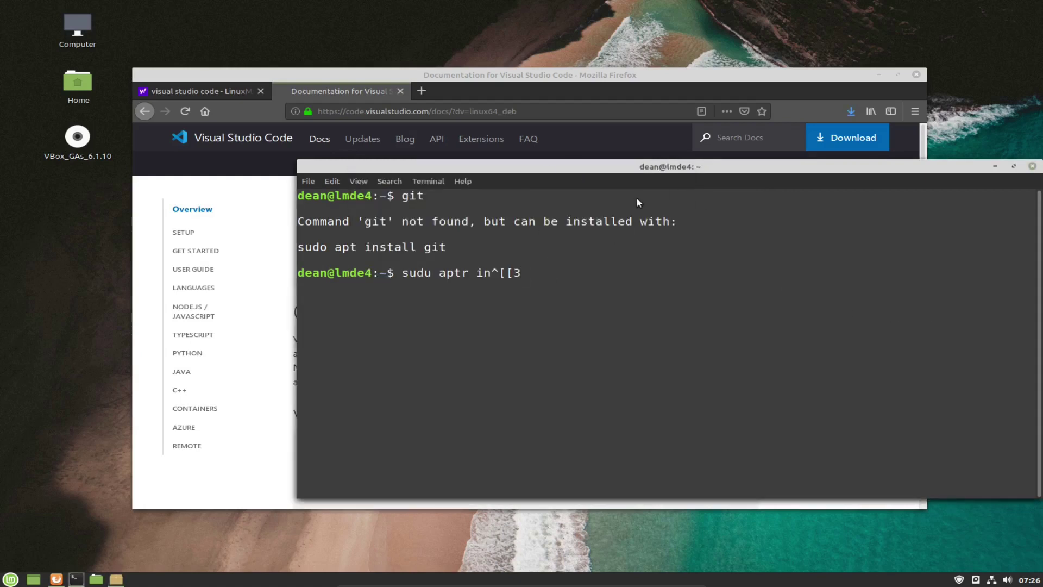
pyautogui.press('BackSpace')
pyautogui.press('BackSpace')
pyautogui.press('BackSpace')
pyautogui.press('BackSpace')
pyautogui.press('BackSpace')
pyautogui.press('BackSpace')
pyautogui.press('BackSpace')
pyautogui.press('BackSpace')
pyautogui.write('t installl')
pyautogui.press('BackSpace')
pyautogui.press('BackSpace')
pyautogui.press('BackSpace')
pyautogui.write('g')
pyautogui.press('BackSpace')
pyautogui.press('BackSpace')
pyautogui.write('l git')
pyautogui.press('Return')
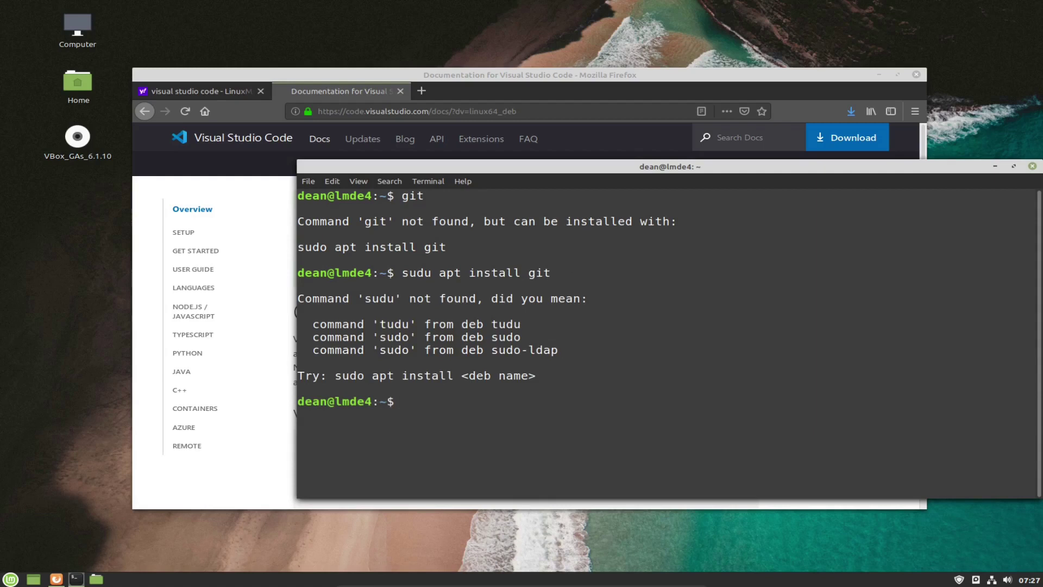
# Correct 'sudu' to 'sudo', rerun 'sudo apt install git', enter the account password and confirm.
pyautogui.press('Up')
pyautogui.press('Left')
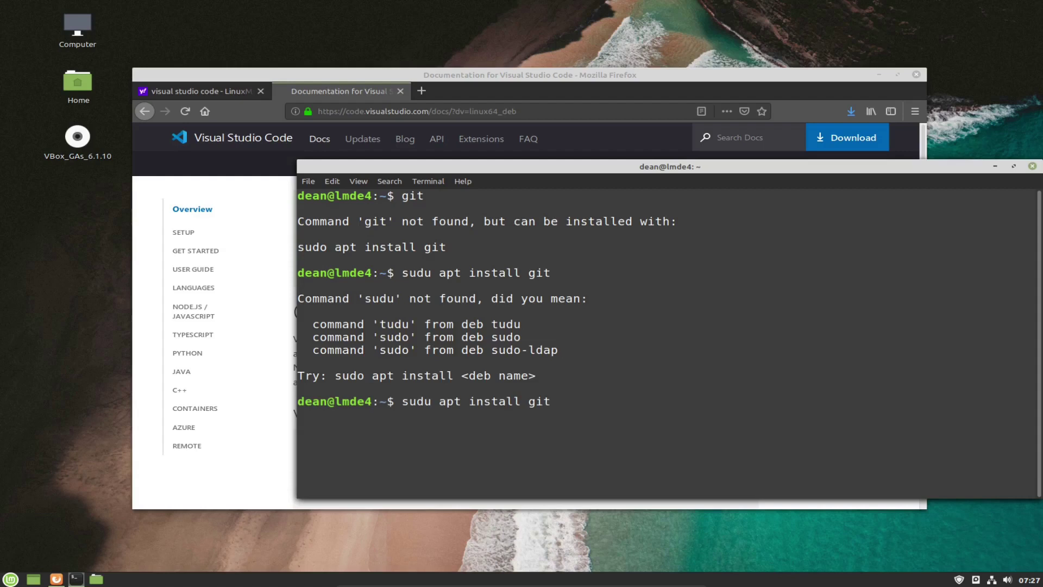
pyautogui.press('Left')
pyautogui.press('Left')
pyautogui.press('Left')
pyautogui.press('Left')
pyautogui.press('Left')
pyautogui.press('Left')
pyautogui.press('Left')
pyautogui.press('Left')
pyautogui.press('Left')
pyautogui.press('Left')
pyautogui.press('Left')
pyautogui.press('Left')
pyautogui.press('Left')
pyautogui.press('Left')
pyautogui.press('Left')
pyautogui.press('Left')
pyautogui.press('Left')
pyautogui.press('Right')
pyautogui.press('Delete')
pyautogui.write('o')
pyautogui.press('Return')
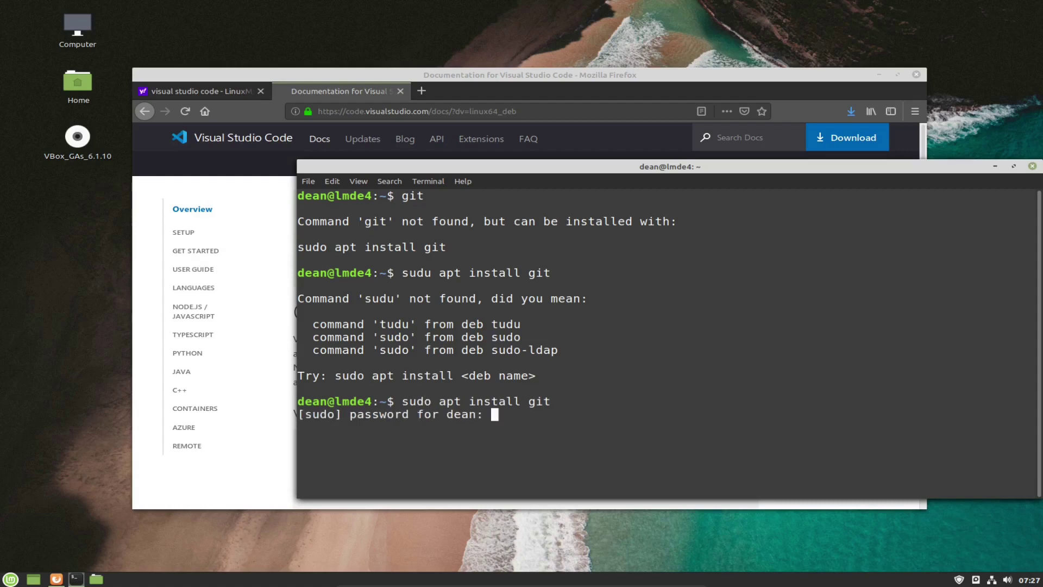
pyautogui.write('********')
pyautogui.press('Return')
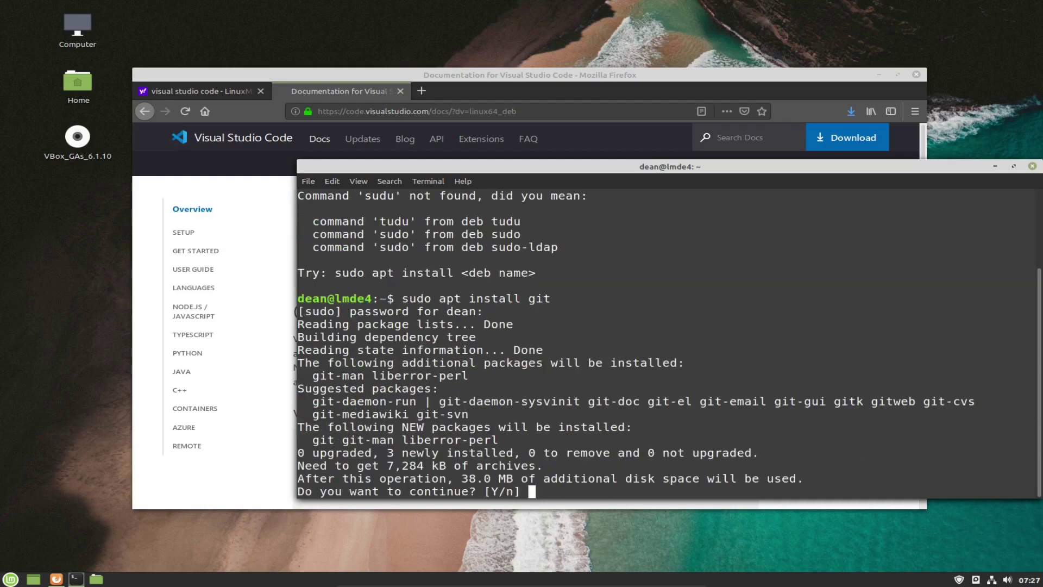
pyautogui.press('Return')
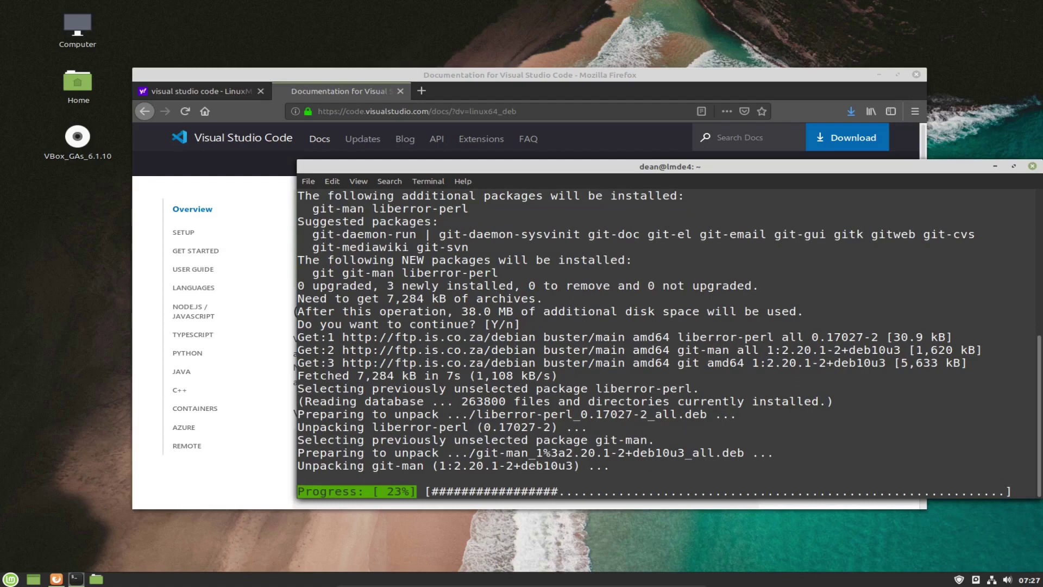
# Load rust-lang.org in a new Firefox tab.
pyautogui.click(466, 90)
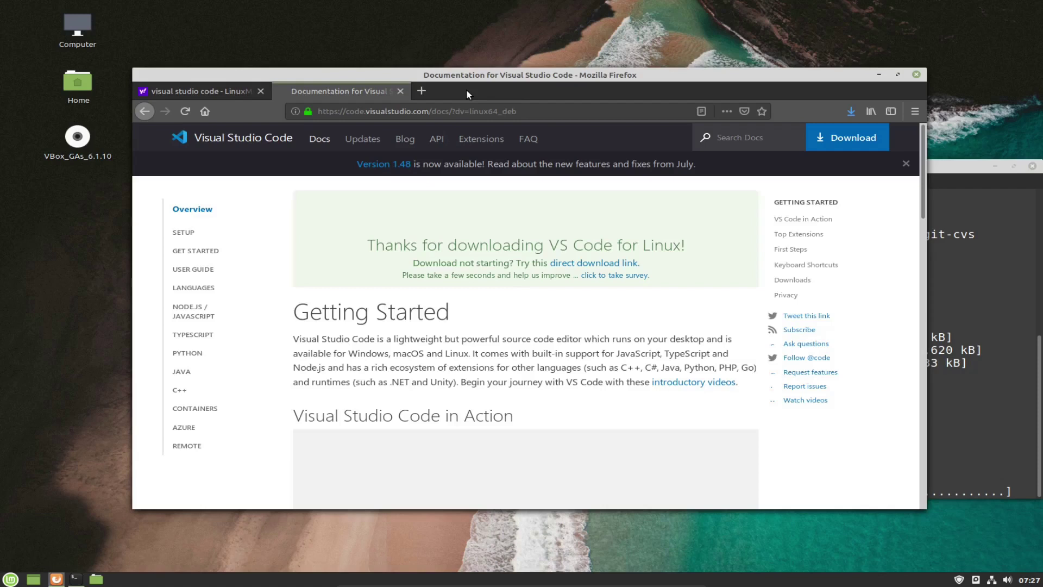
pyautogui.doubleClick(466, 89)
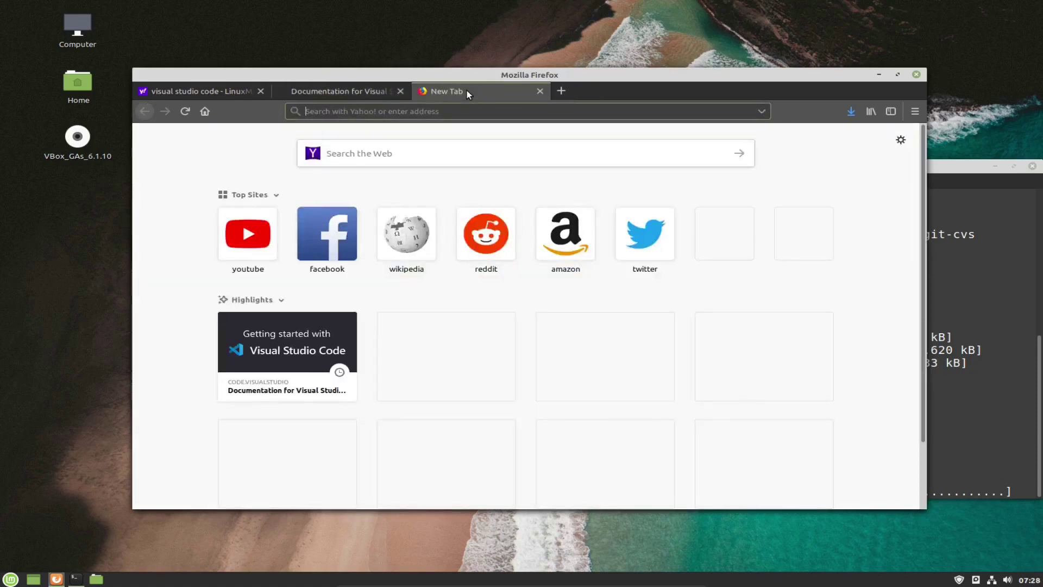
pyautogui.write('rus')
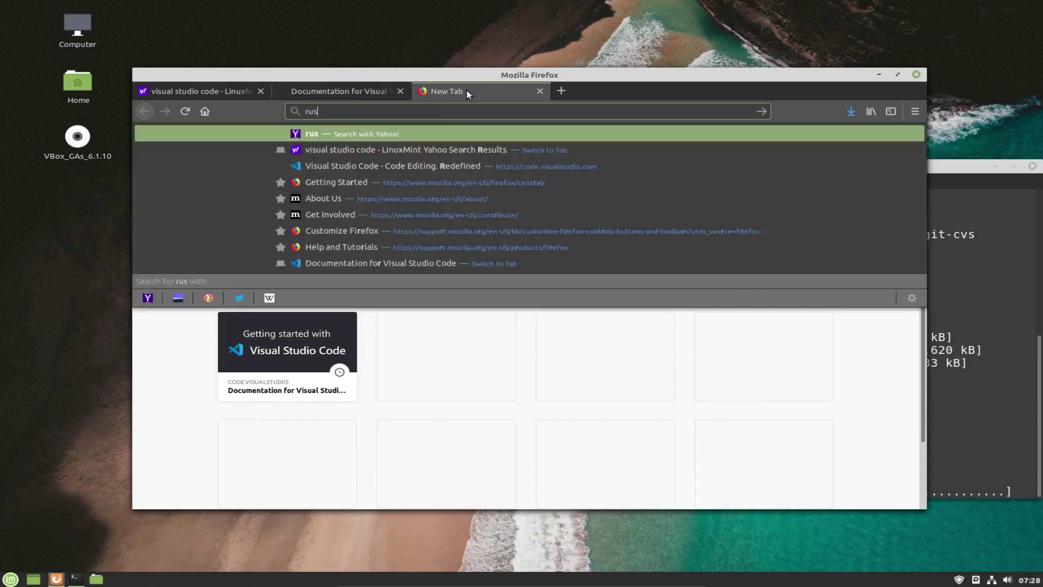
pyautogui.write('t-lang')
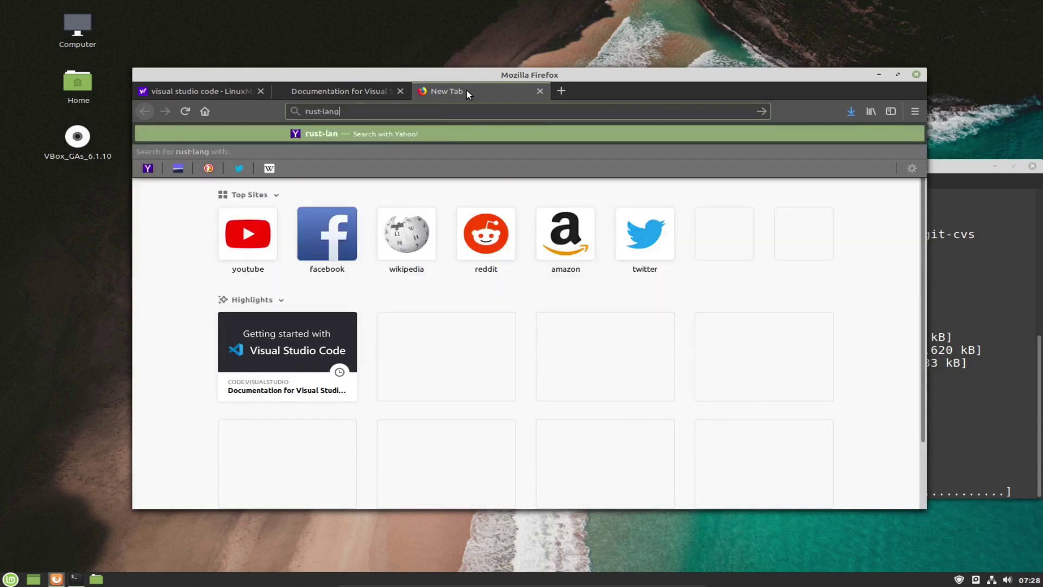
pyautogui.write('.org')
pyautogui.press('Return')
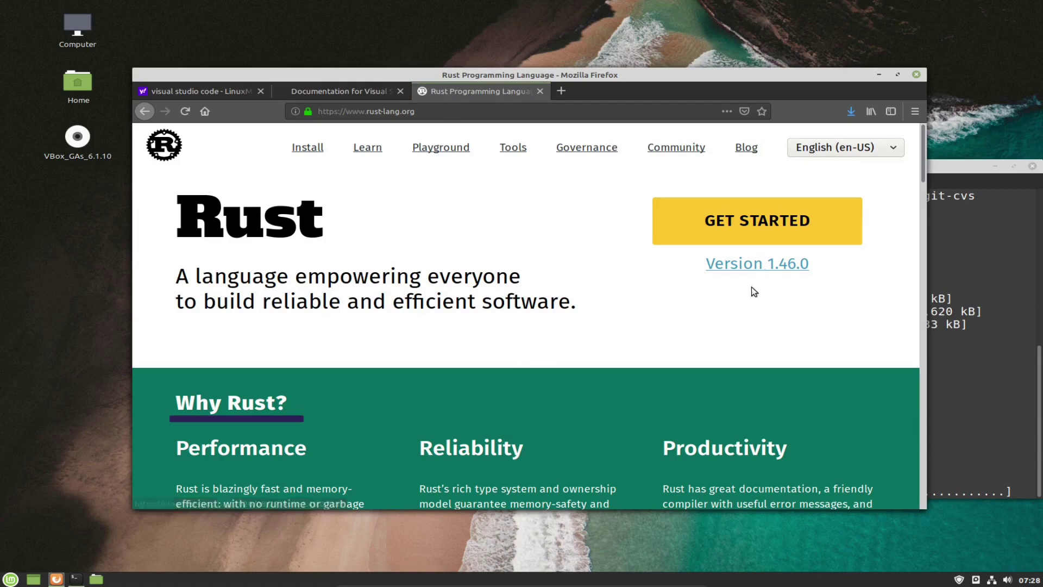
pyautogui.scroll(-5, 588, 337)
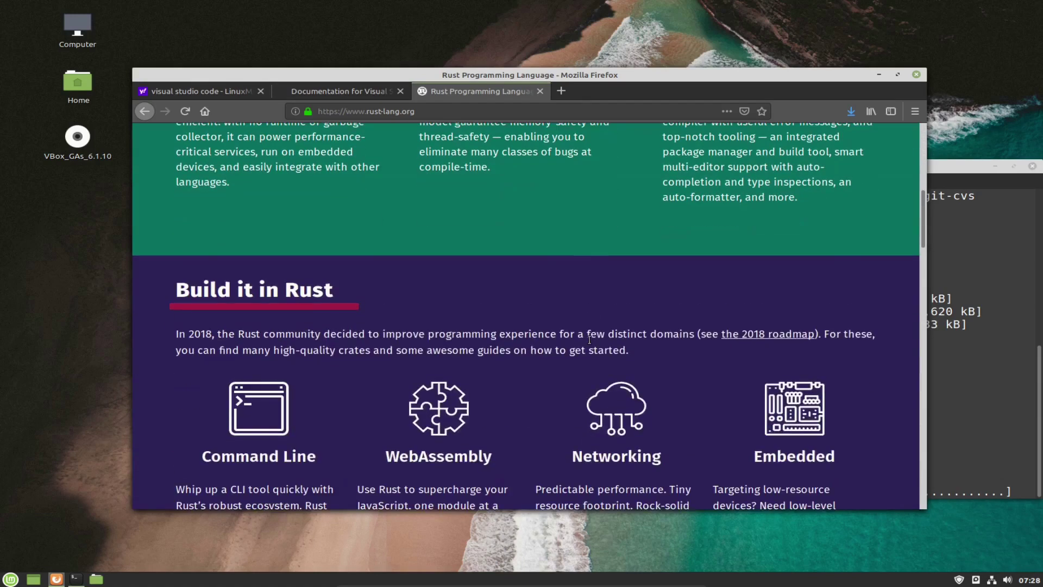
pyautogui.scroll(5, 584, 342)
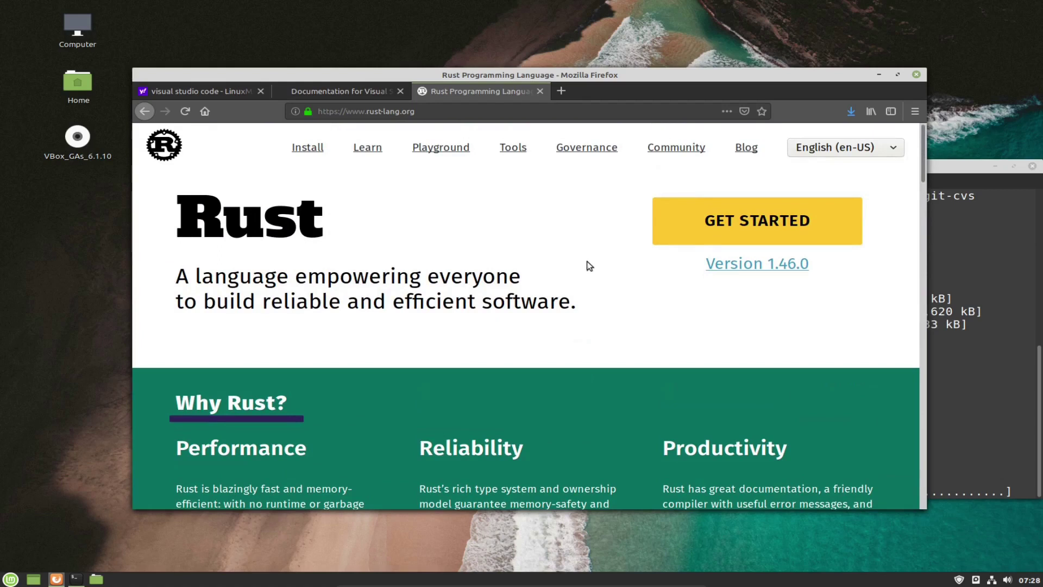
# Copy the Rustup curl install command from the Getting started page.
pyautogui.click(735, 227)
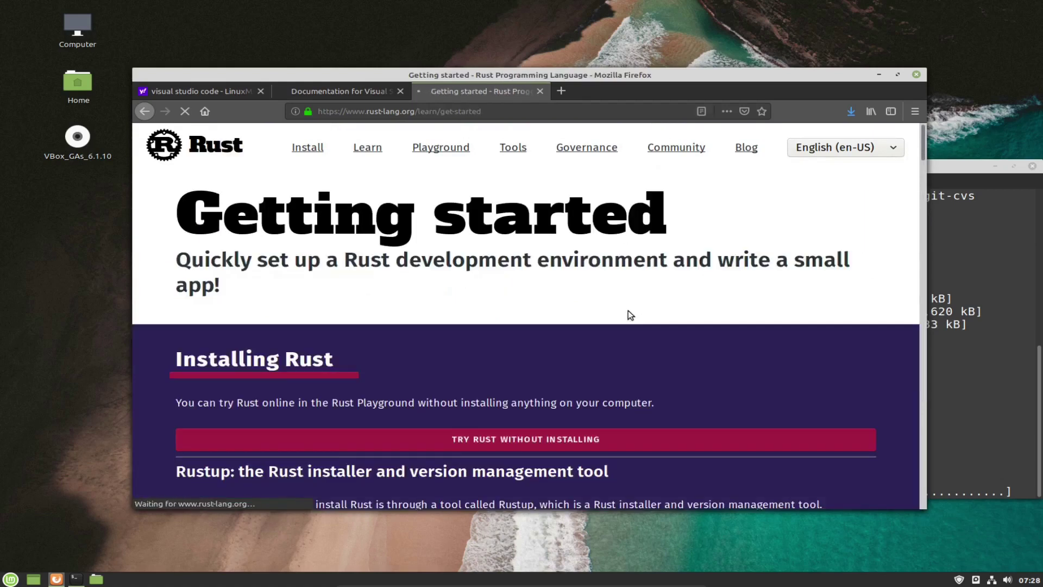
pyautogui.scroll(-5, 568, 314)
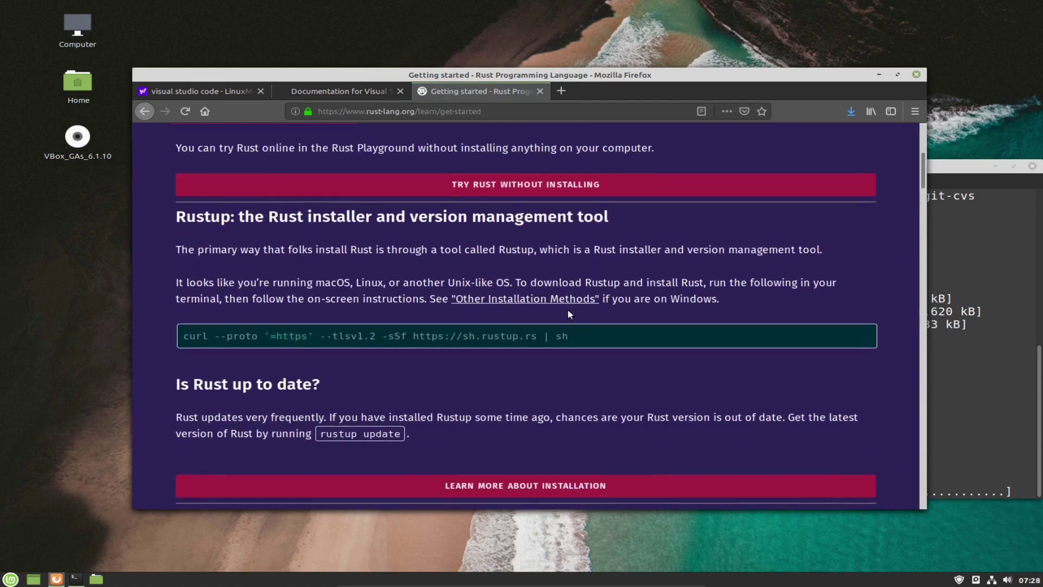
pyautogui.moveTo(582, 330); pyautogui.dragTo(182, 335)
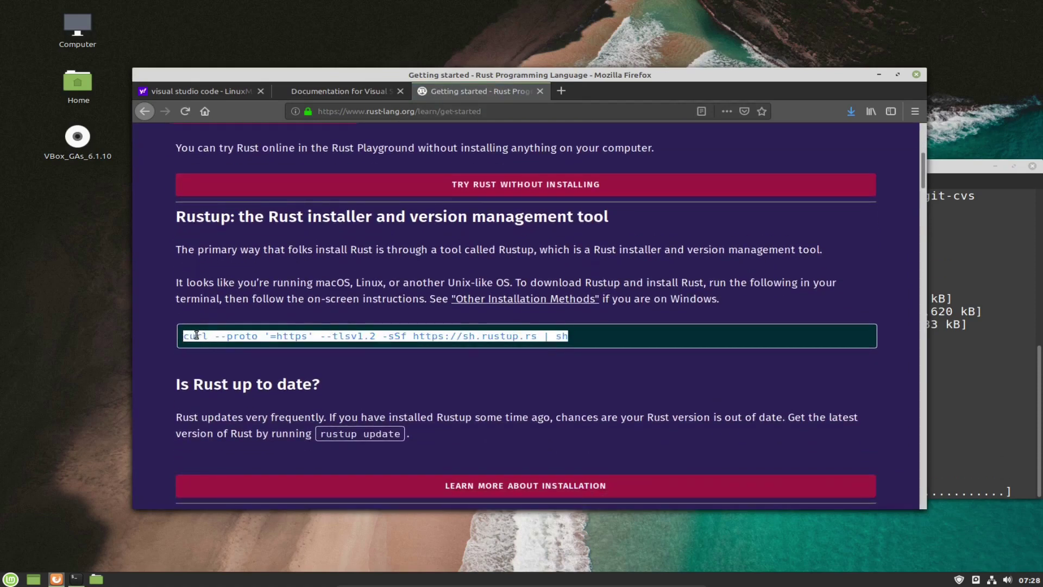
pyautogui.rightClick(204, 338)
pyautogui.click(216, 343)
# Minimize Firefox, move the terminal up and run git to verify it is installed.
pyautogui.click(877, 75)
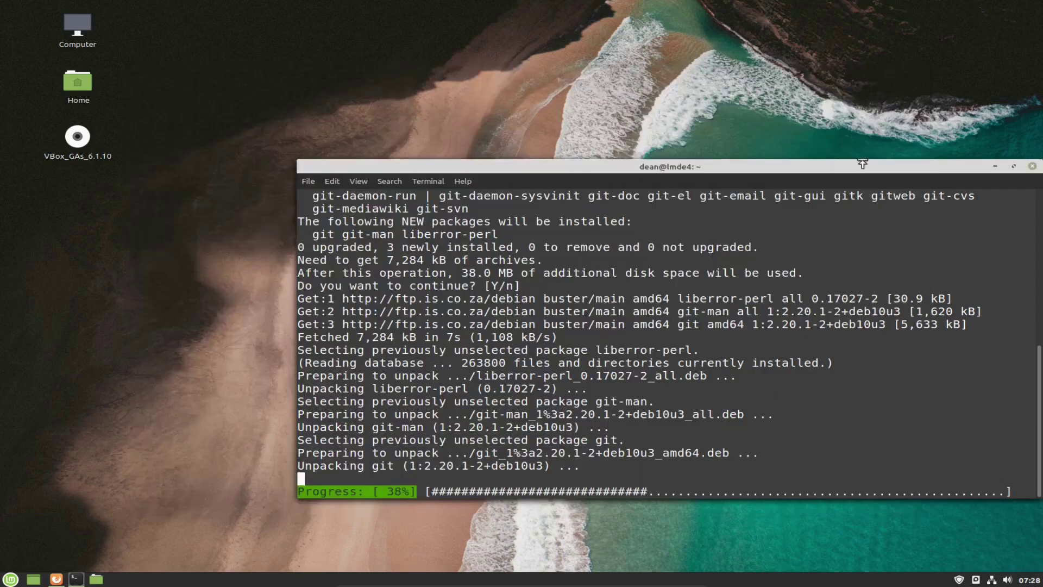
pyautogui.moveTo(849, 170); pyautogui.dragTo(722, 61)
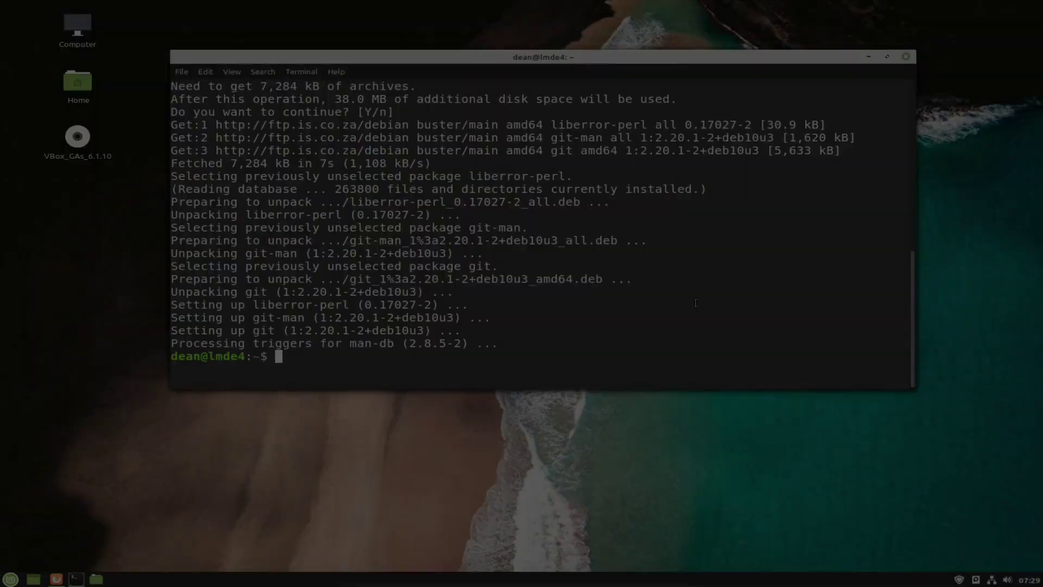
pyautogui.write('git')
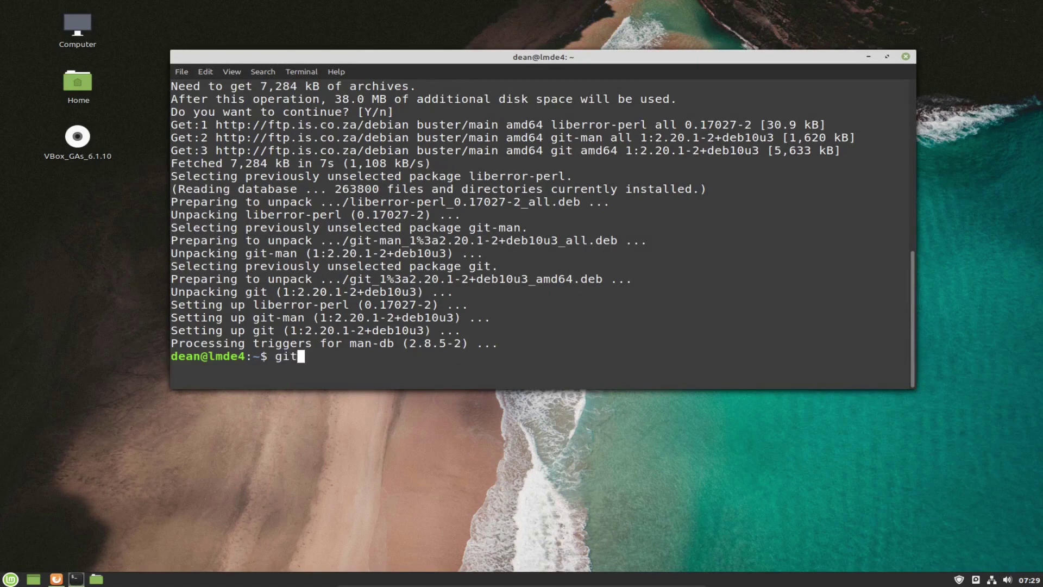
pyautogui.press('Return')
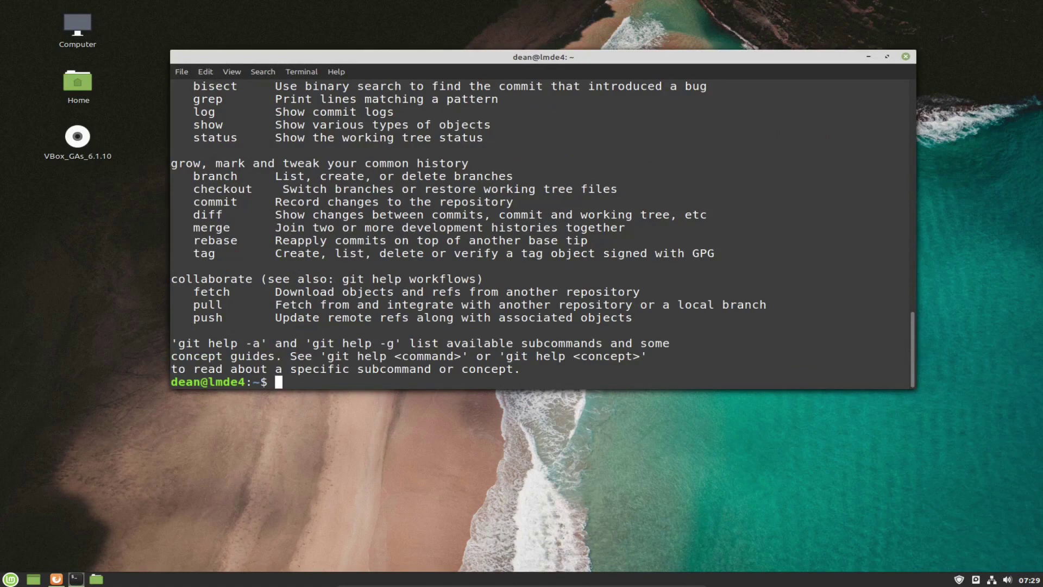
# Run 'sudo apt install build-essential', which reports version 12.6 already installed.
pyautogui.write('sudo apt install git')
pyautogui.press('BackSpace')
pyautogui.press('BackSpace')
pyautogui.press('BackSpace')
pyautogui.press('BackSpace')
pyautogui.press('BackSpace')
pyautogui.press('BackSpace')
pyautogui.press('BackSpace')
pyautogui.press('BackSpace')
pyautogui.press('BackSpace')
pyautogui.press('BackSpace')
pyautogui.press('BackSpace')
pyautogui.write('build-essential')
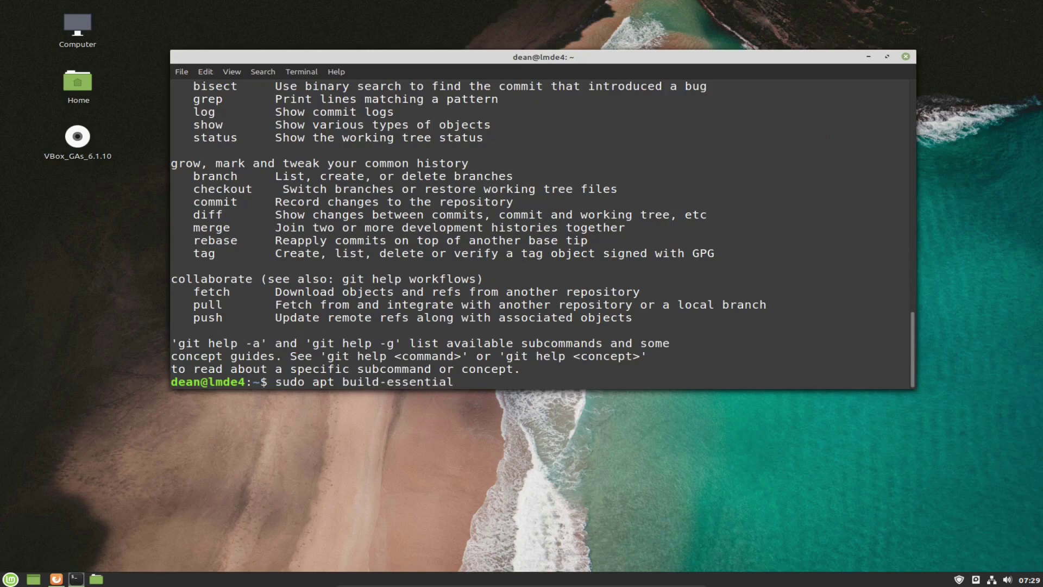
pyautogui.press('Return')
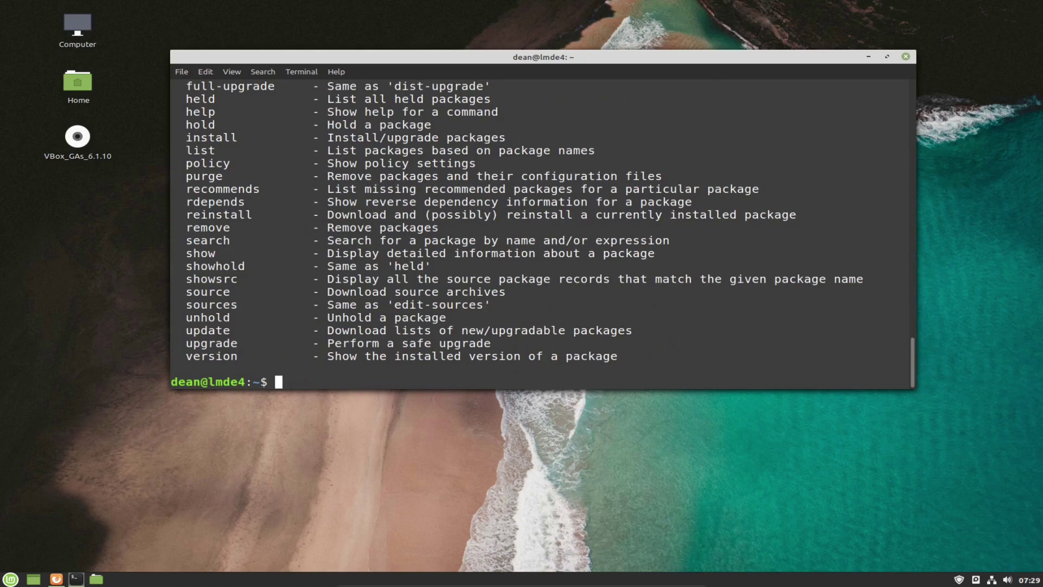
pyautogui.press('Up')
pyautogui.press('Home')
pyautogui.press('Right')
pyautogui.press('Right')
pyautogui.press('Right')
pyautogui.press('Right')
pyautogui.press('Right')
pyautogui.press('Right')
pyautogui.press('Right')
pyautogui.press('Right')
pyautogui.press('Right')
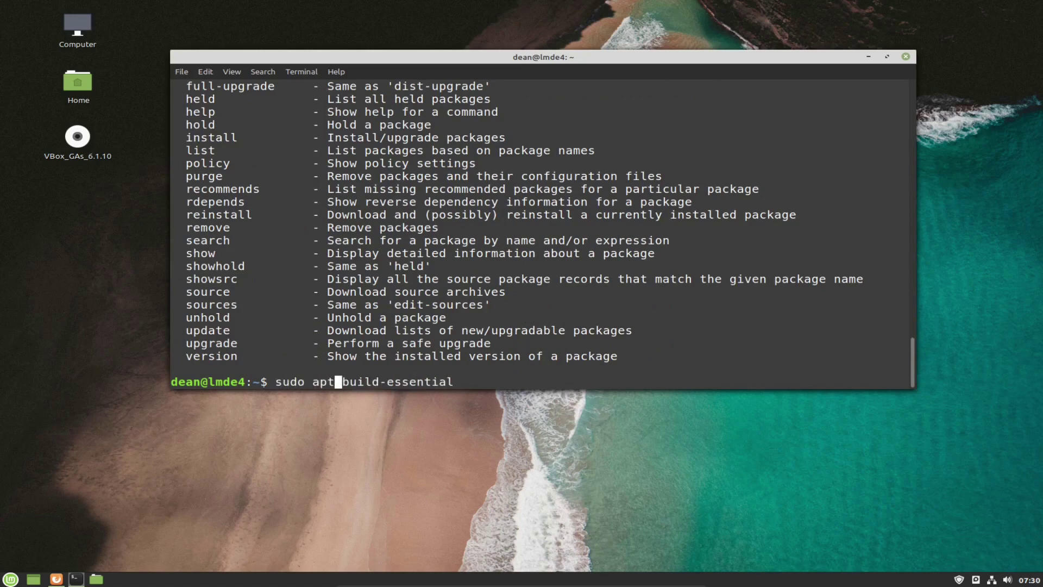
pyautogui.write('install')
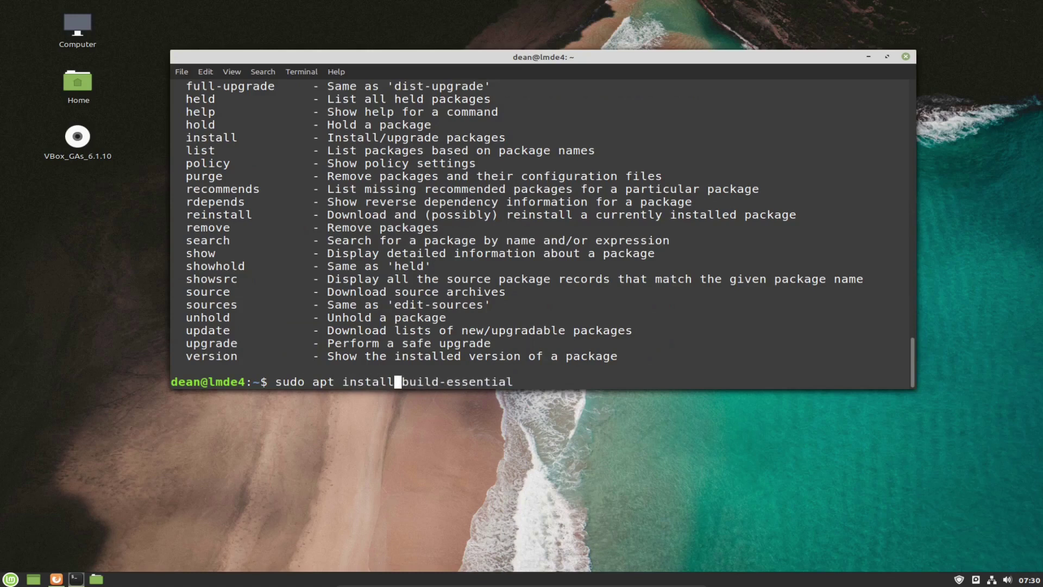
pyautogui.press('Return')
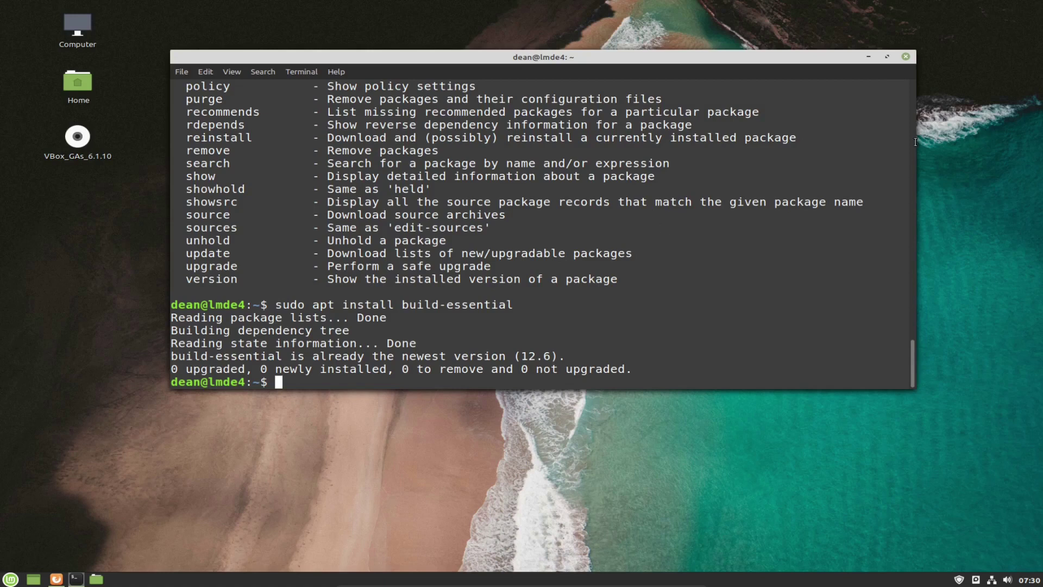
# Hide the terminal and copy the rustup curl install command from the Rust getting-started page.
pyautogui.click(869, 56)
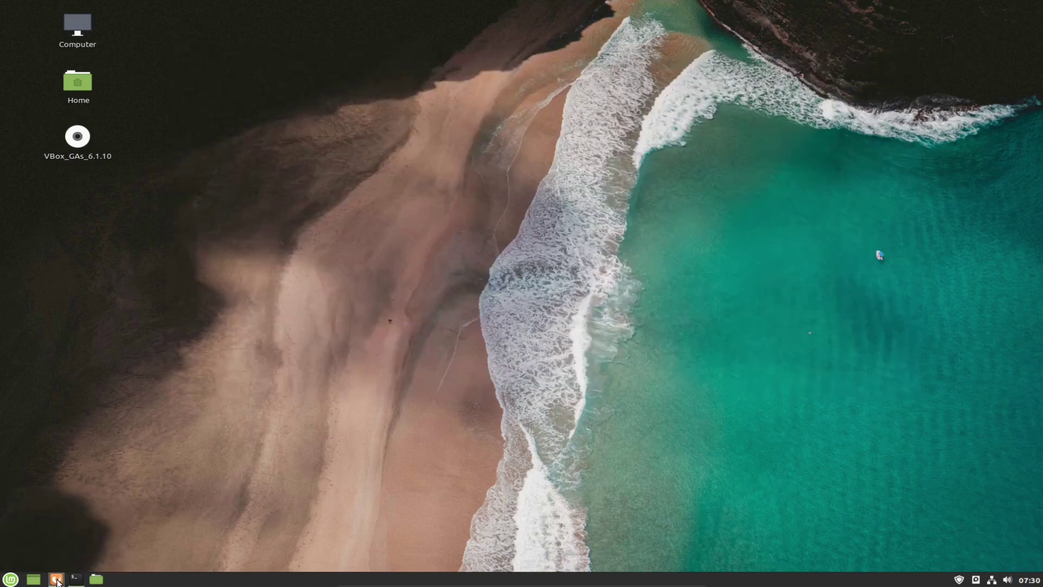
pyautogui.click(56, 579)
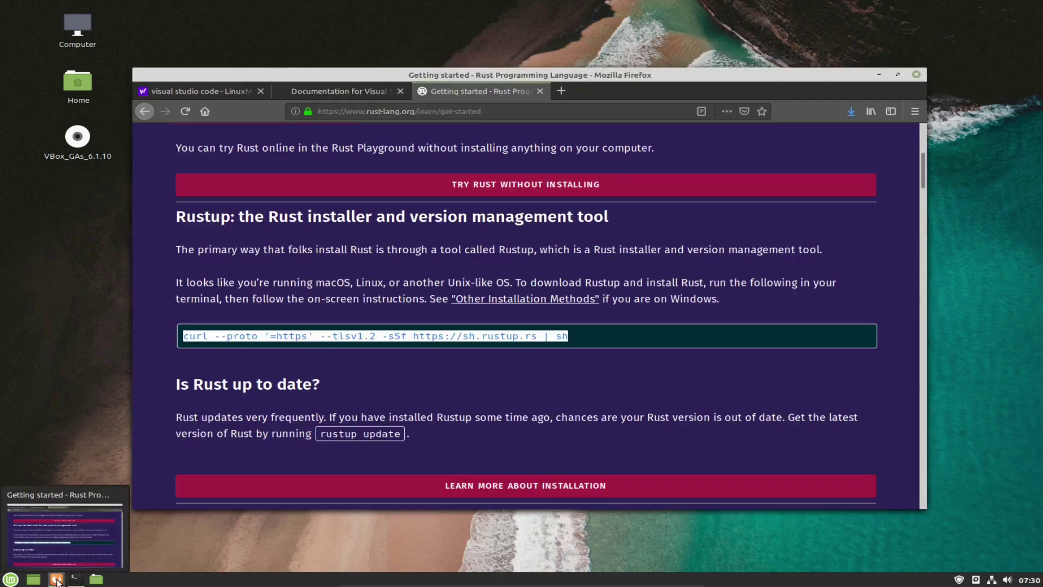
pyautogui.rightClick(521, 338)
pyautogui.click(546, 347)
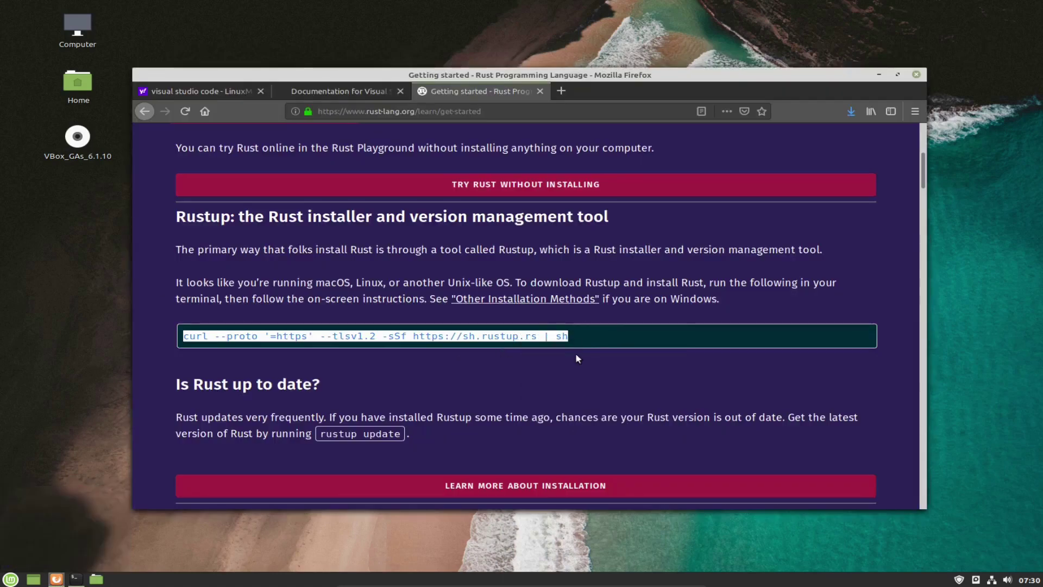
# Zoom the page in, reselect the install command, and return to the terminal.
pyautogui.hotkey('ctrl', '+')
pyautogui.scroll(-8, 568, 374)
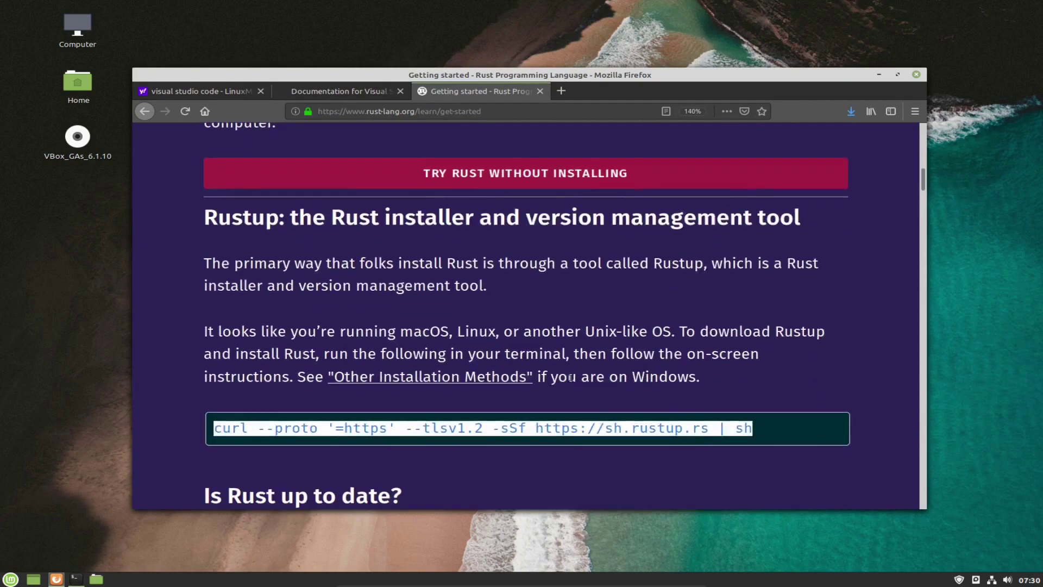
pyautogui.scroll(-1, 569, 381)
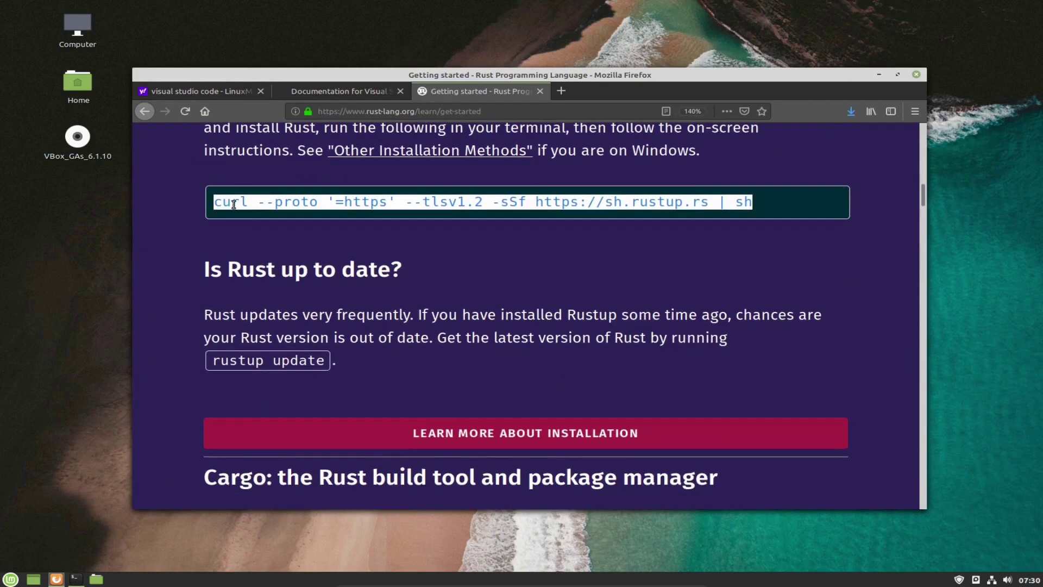
pyautogui.moveTo(221, 204); pyautogui.dragTo(754, 204)
pyautogui.press('super+c')
pyautogui.click(76, 579)
# Paste and run the rustup curl command, adding the missing 'c' and rerunning it.
pyautogui.rightClick(531, 335)
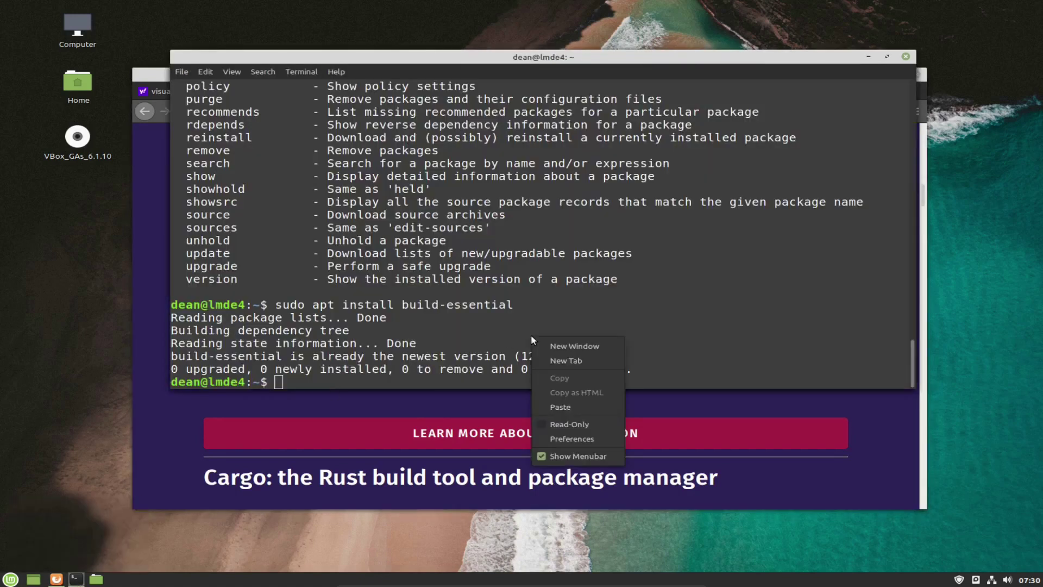
pyautogui.click(577, 403)
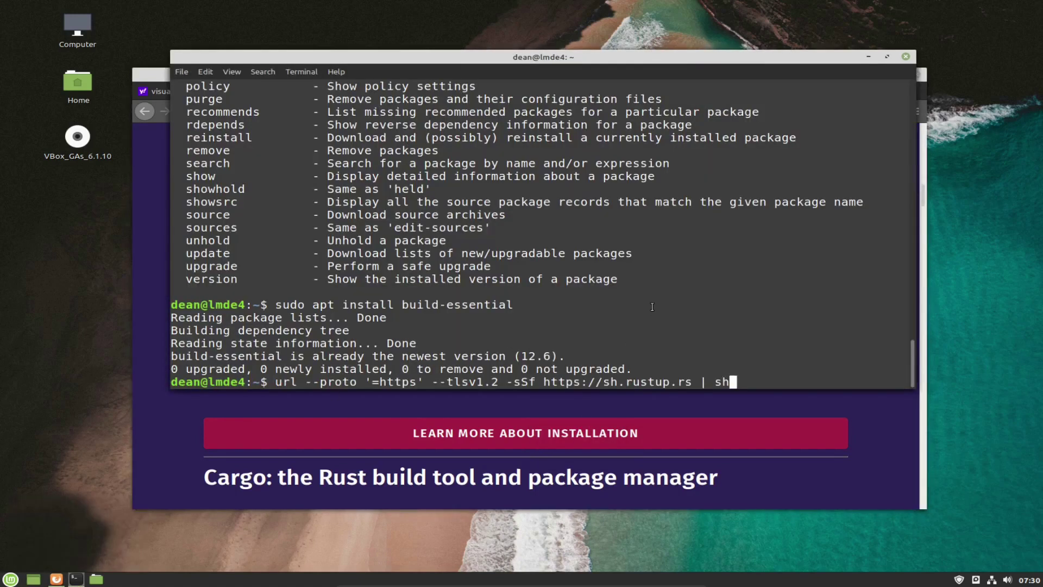
pyautogui.press('Return')
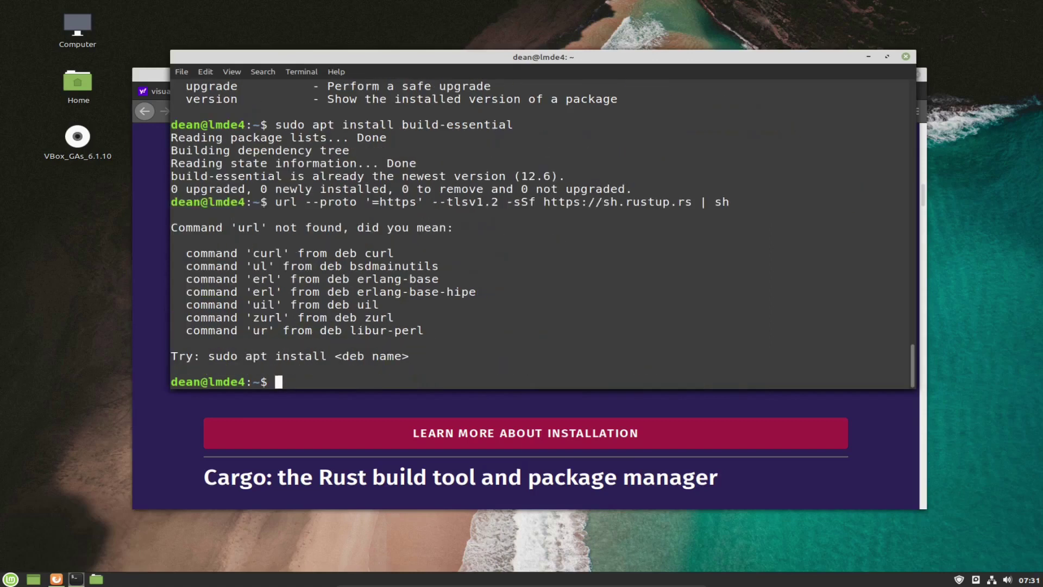
pyautogui.press('Up')
pyautogui.press('Home')
pyautogui.write('c')
pyautogui.press('Return')
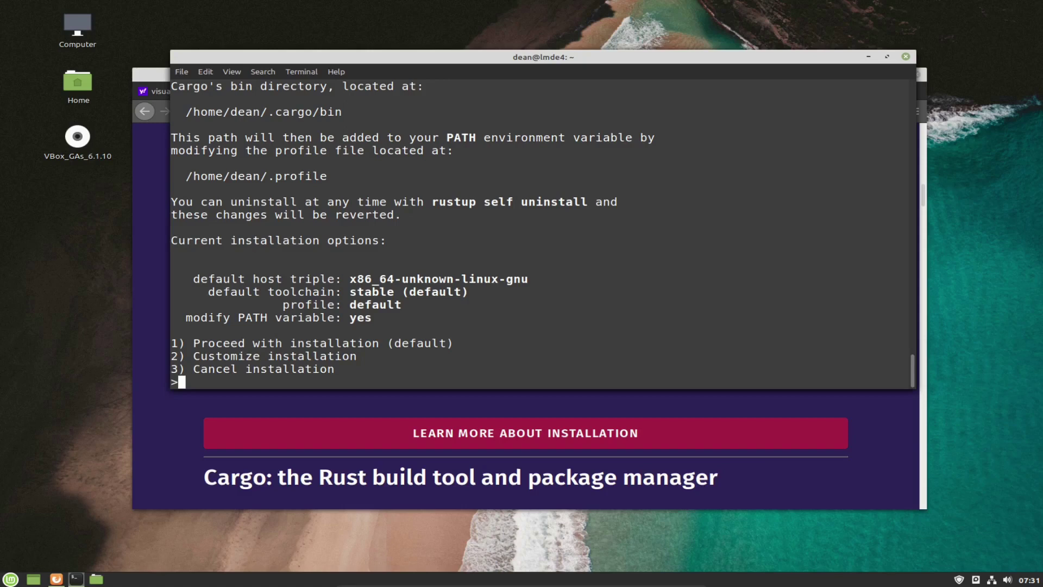
# Choose option 1 to proceed with the default Rust installation.
pyautogui.write('1')
pyautogui.press('Return')
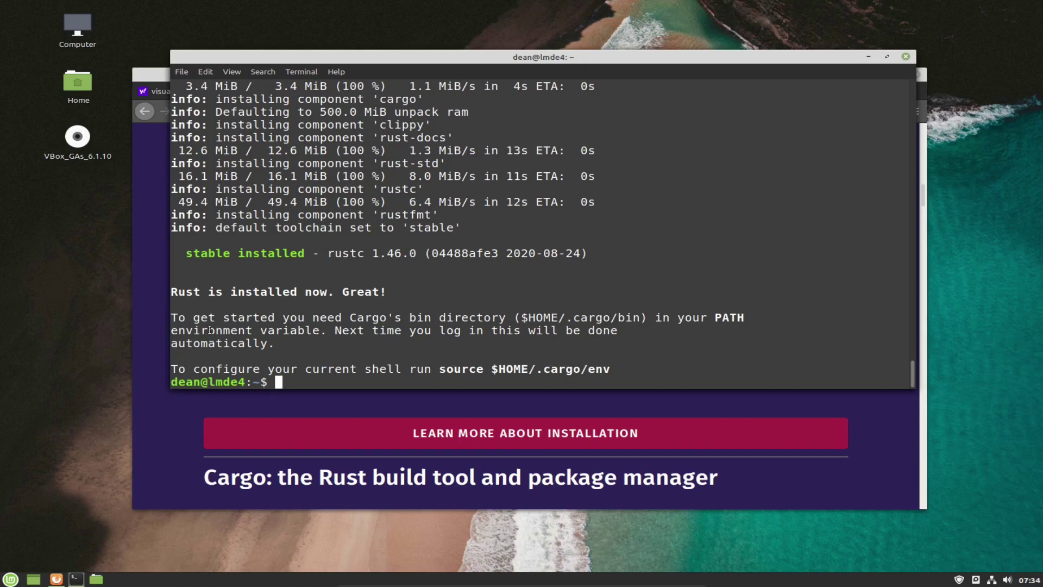
pyautogui.moveTo(229, 318); pyautogui.dragTo(664, 373)
# Open a second terminal, zoom its text in twice, and run cargo.
pyautogui.click(682, 355)
pyautogui.hotkey('ctrl', 'alt', 't')
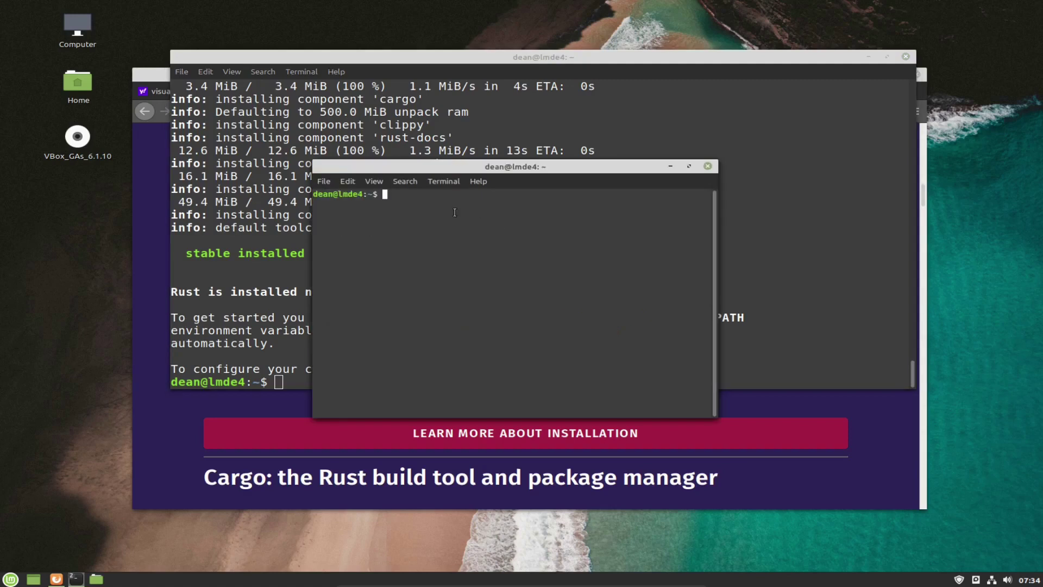
pyautogui.click(378, 181)
pyautogui.click(400, 233)
pyautogui.click(381, 186)
pyautogui.click(397, 228)
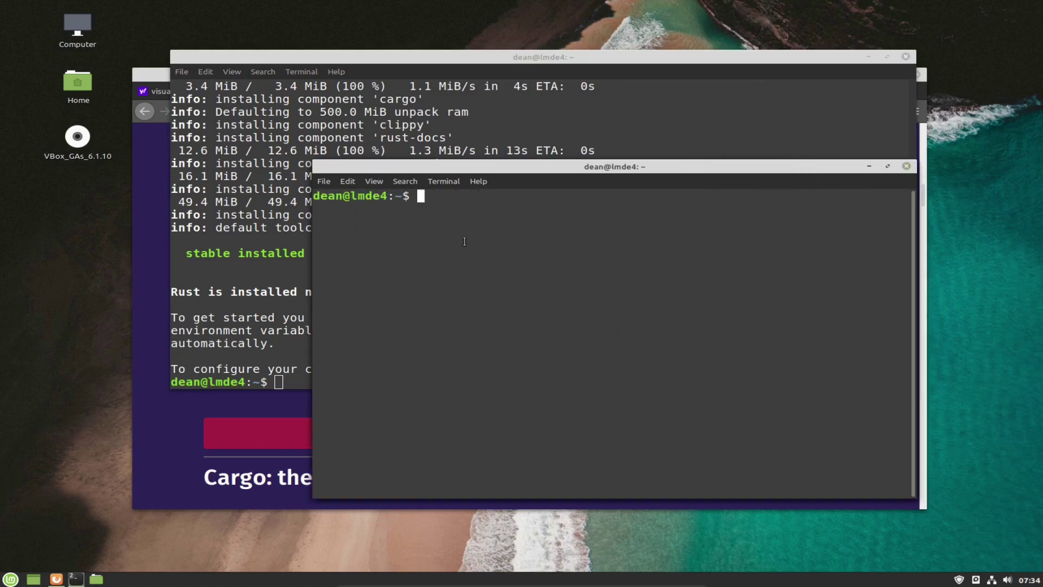
pyautogui.write('cargo')
pyautogui.press('Return')
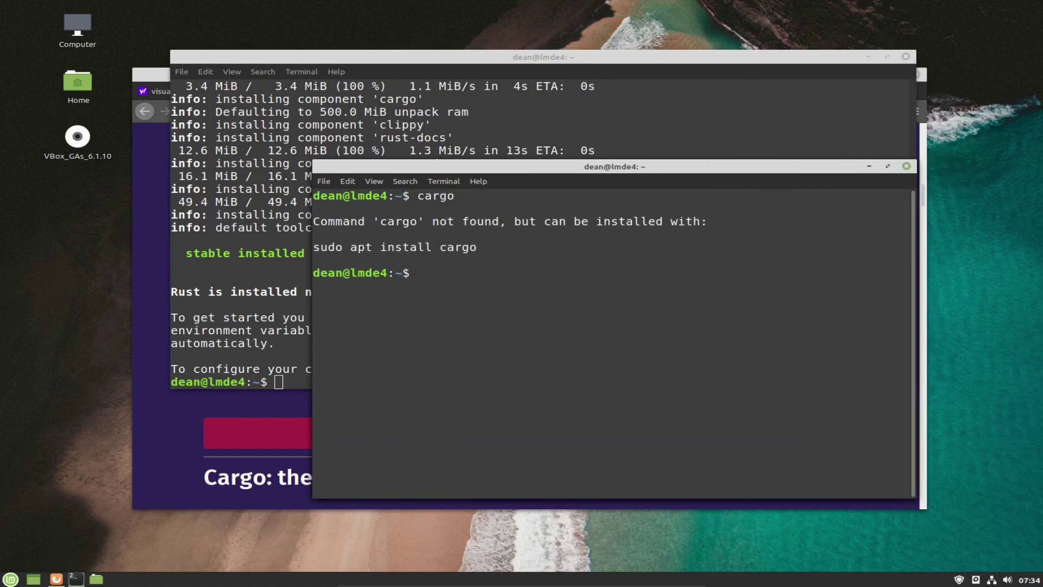
# Review the install output, selecting the $HOME/.cargo/env and Cargo bin directory paths.
pyautogui.click(270, 339)
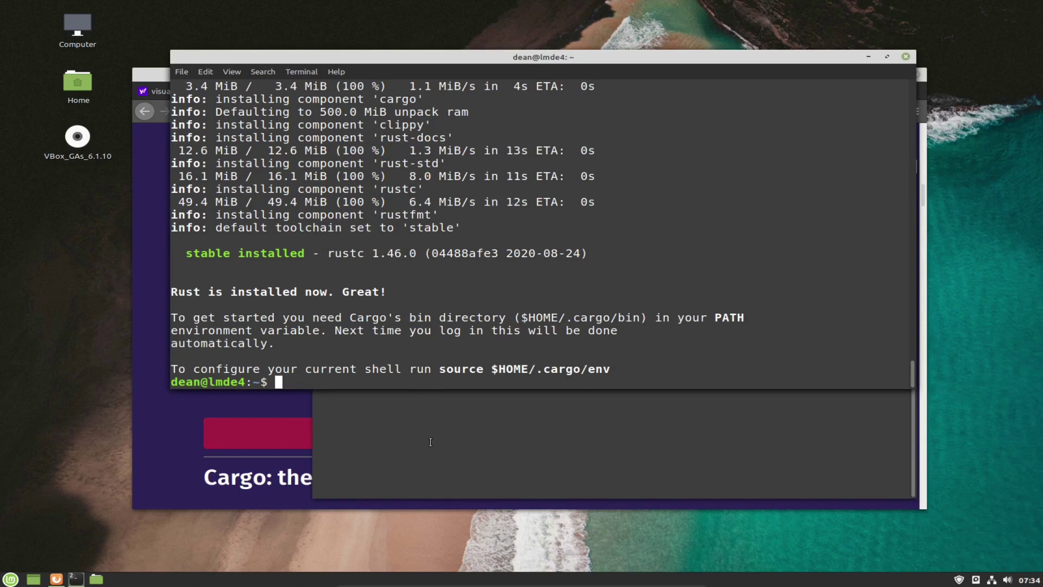
pyautogui.hotkey('ctrl', 'c')
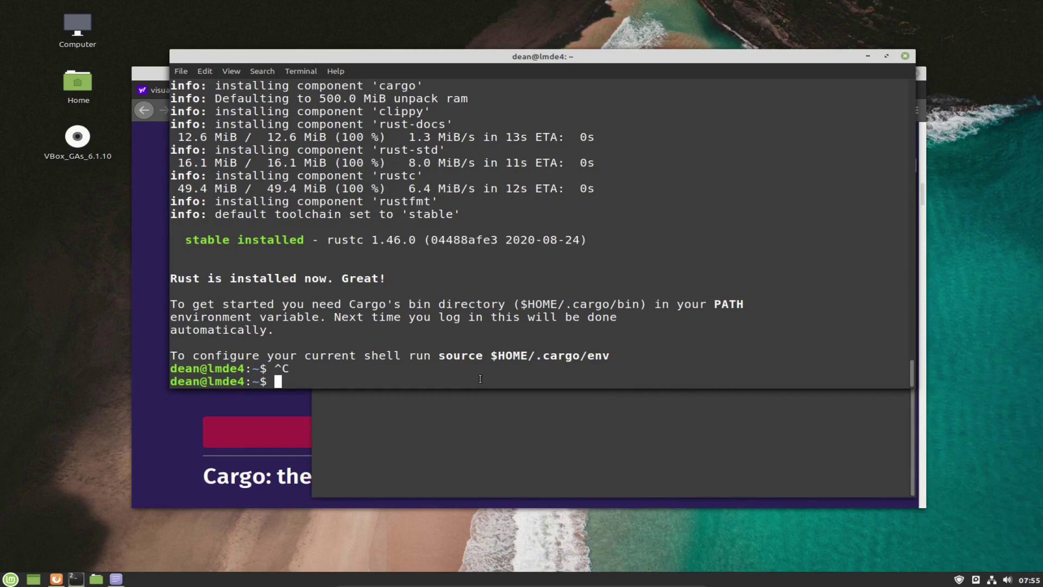
pyautogui.moveTo(493, 356); pyautogui.dragTo(611, 356)
pyautogui.click(609, 357)
pyautogui.click(610, 356)
pyautogui.moveTo(585, 306); pyautogui.dragTo(652, 306)
pyautogui.click(615, 357)
pyautogui.moveTo(526, 305); pyautogui.dragTo(636, 306)
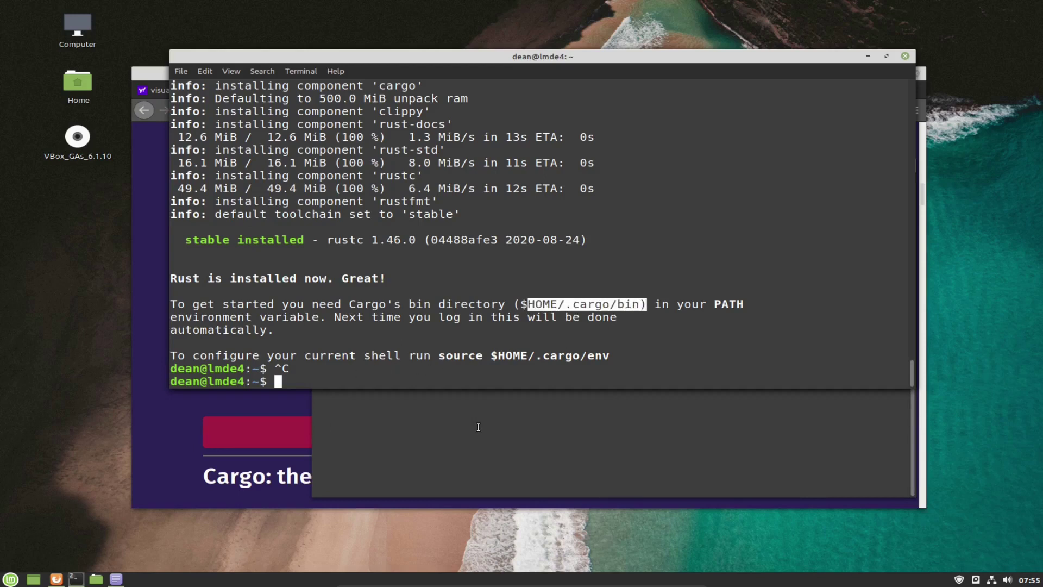
pyautogui.click(447, 341)
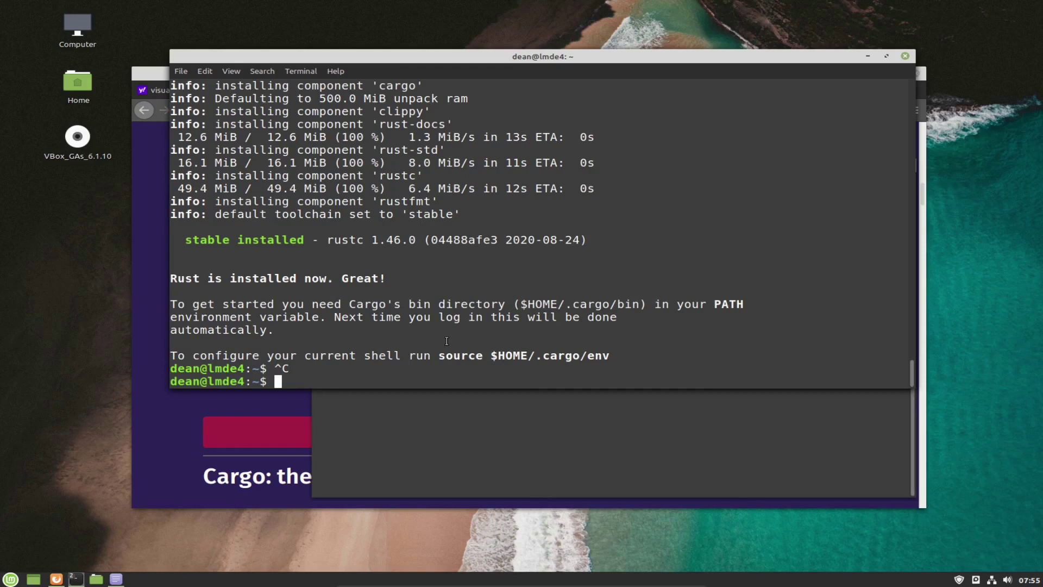
# Run cargo in another new terminal, then close the extra terminals and refocus one.
pyautogui.hotkey('ctrl', 'alt', 't')
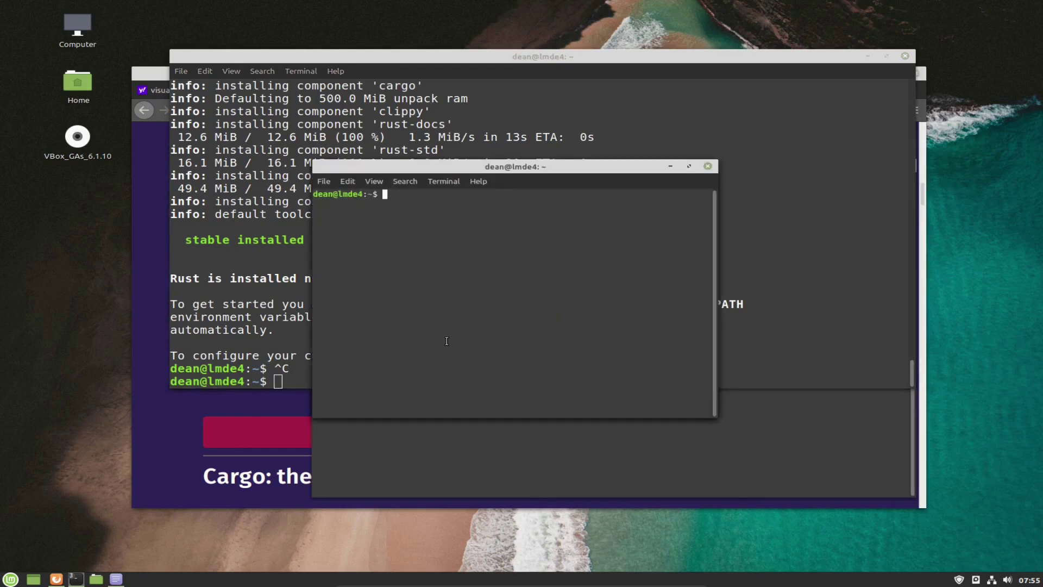
pyautogui.write('cargo')
pyautogui.press('Return')
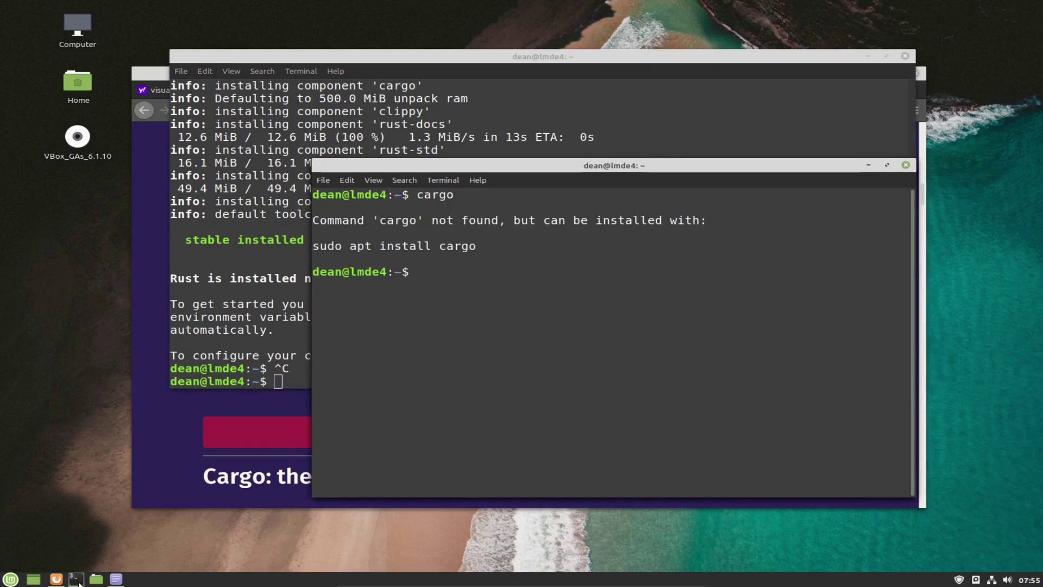
pyautogui.click(77, 580)
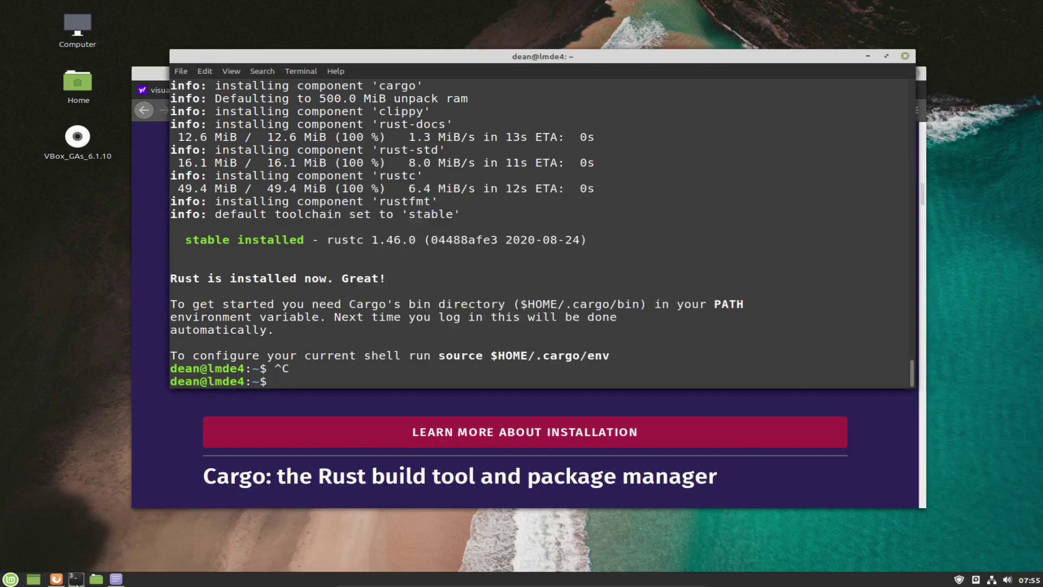
pyautogui.click(77, 580)
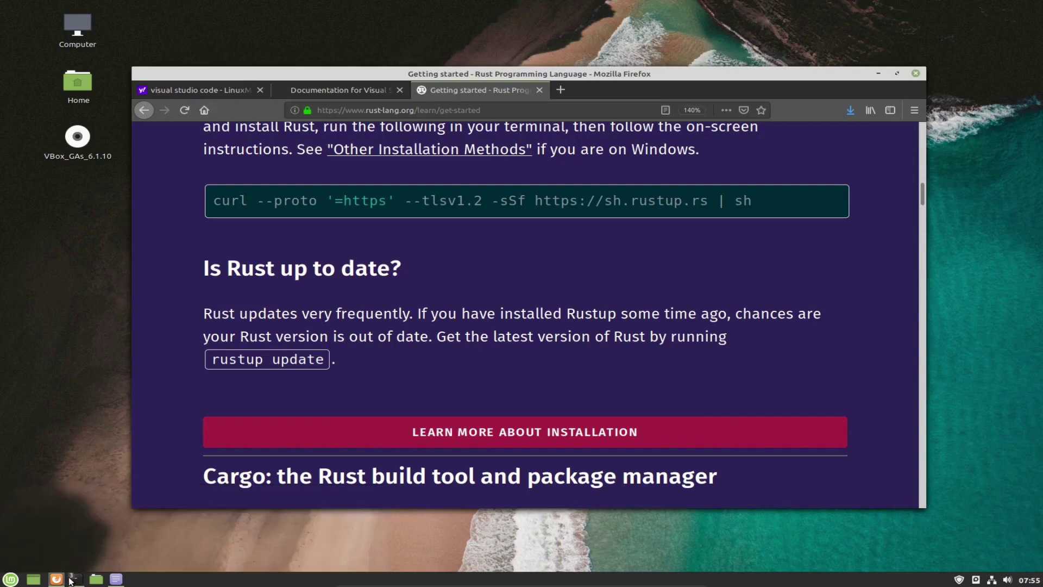
pyautogui.click(373, 494)
pyautogui.moveTo(76, 578)
pyautogui.click(165, 546)
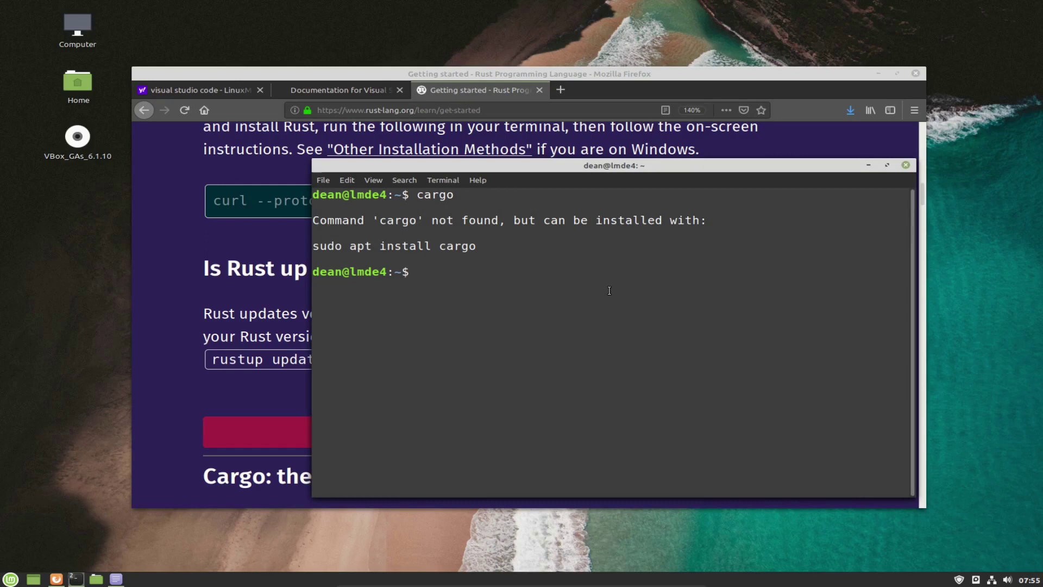
# Open .bashrc in nano, enlarge the window, and jump to the end of the file.
pyautogui.write('nan')
pyautogui.press('BackSpace')
pyautogui.write('no')
pyautogui.write('.bashrc')
pyautogui.press('Return')
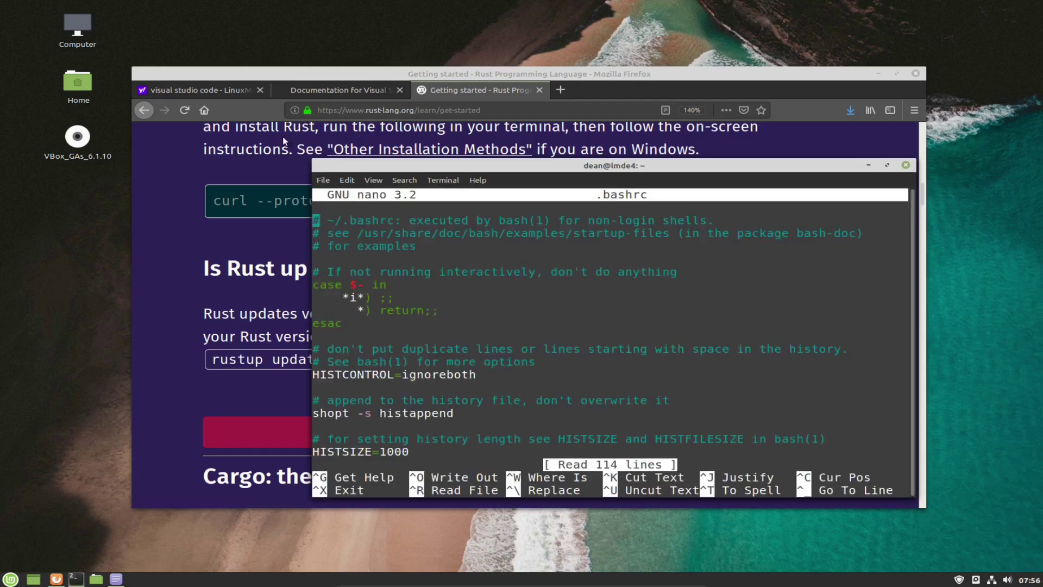
pyautogui.moveTo(314, 161); pyautogui.dragTo(103, 69)
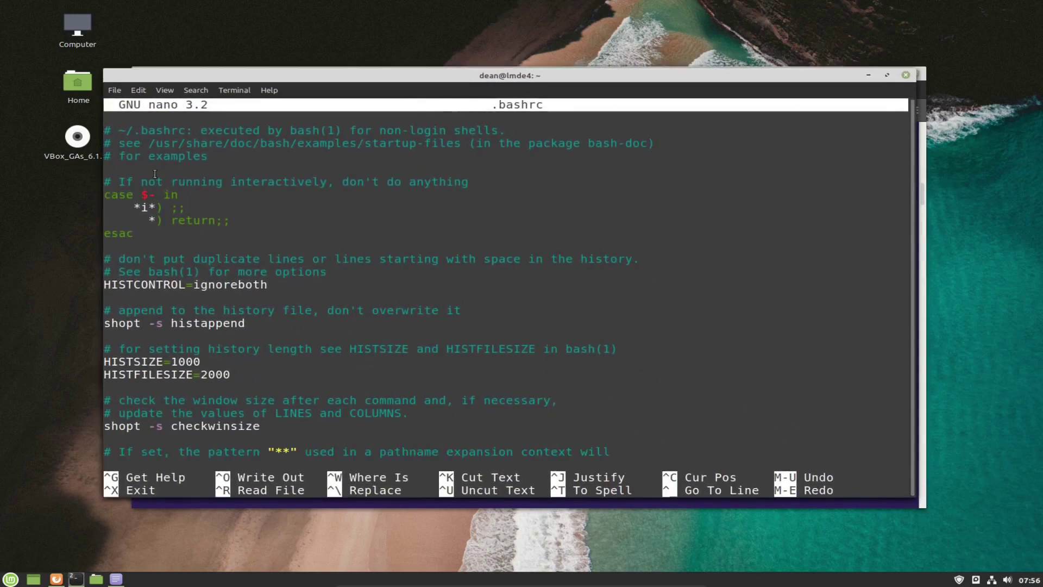
pyautogui.press('Down')
pyautogui.press('Down')
pyautogui.press('Down')
pyautogui.press('Down')
pyautogui.press('Down')
pyautogui.press('Down')
pyautogui.press('Down')
pyautogui.press('Down')
pyautogui.press('pagedown')
pyautogui.press('pagedown')
pyautogui.press('pagedown')
pyautogui.press('pagedown')
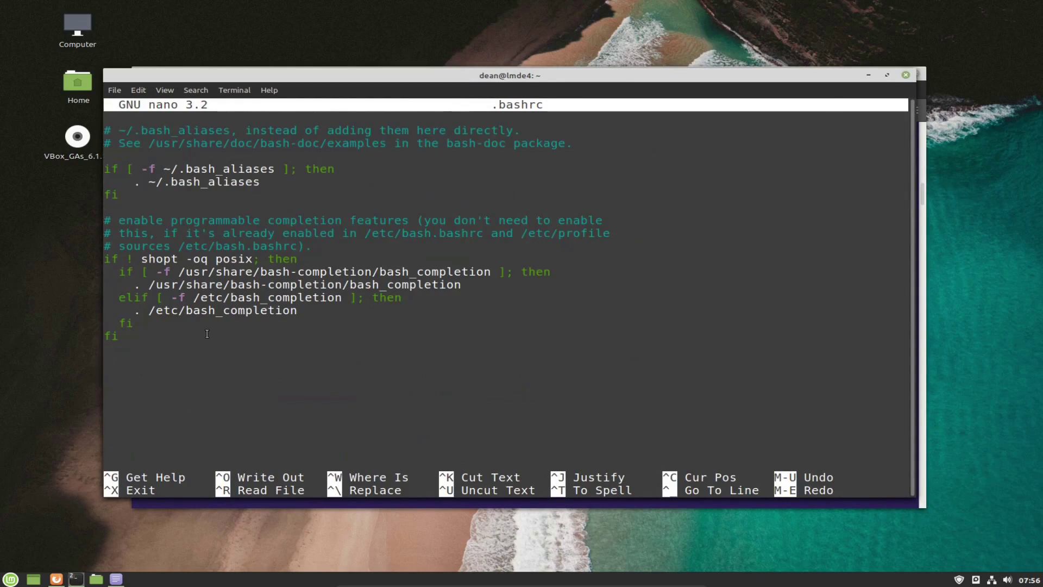
# Paste the export PATH="$HOME/.cargo/bin:$PATH" line and enlarge the text to check it.
pyautogui.rightClick(212, 356)
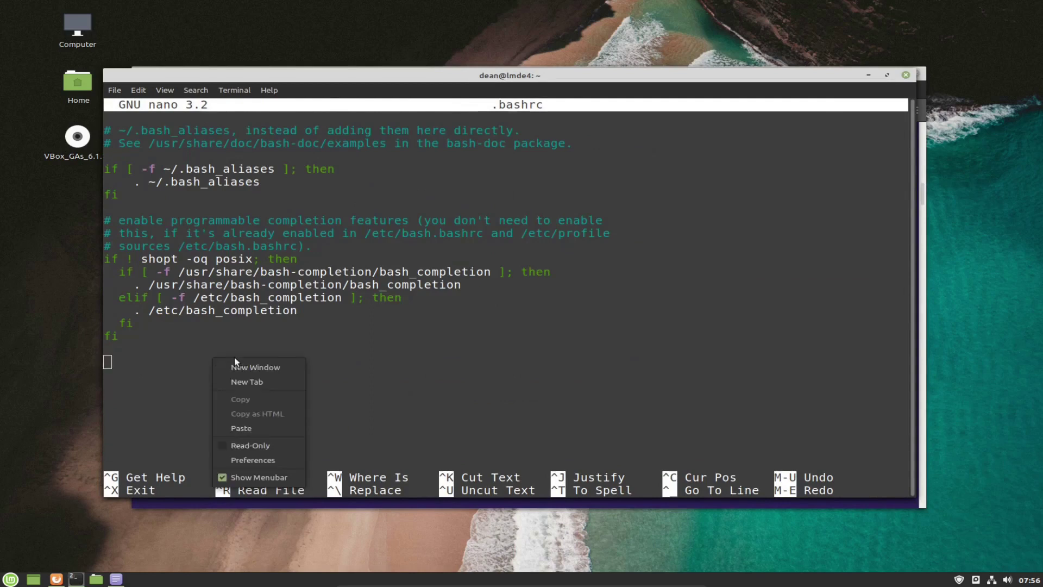
pyautogui.click(239, 430)
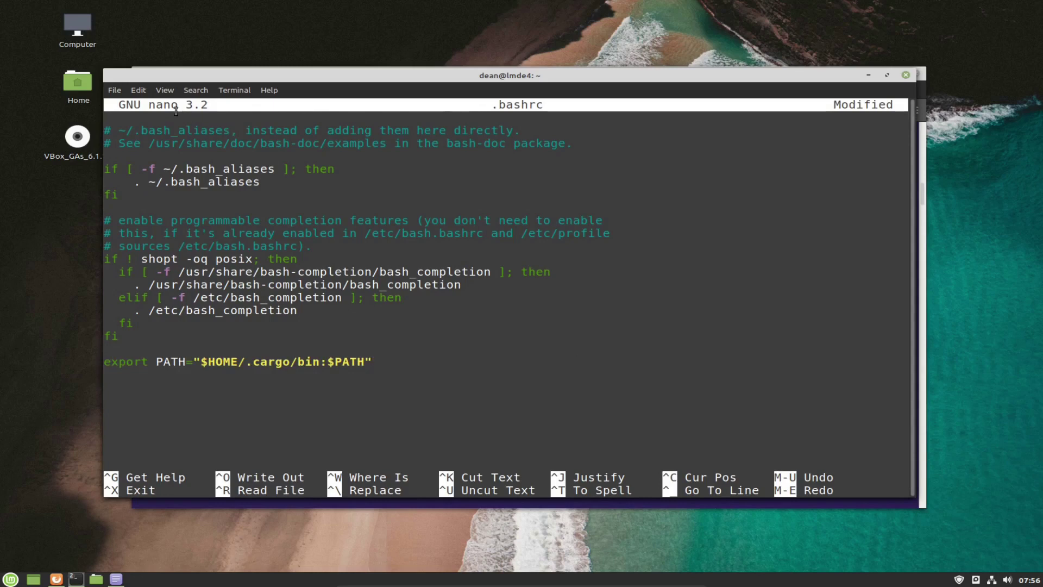
pyautogui.click(164, 92)
pyautogui.click(178, 134)
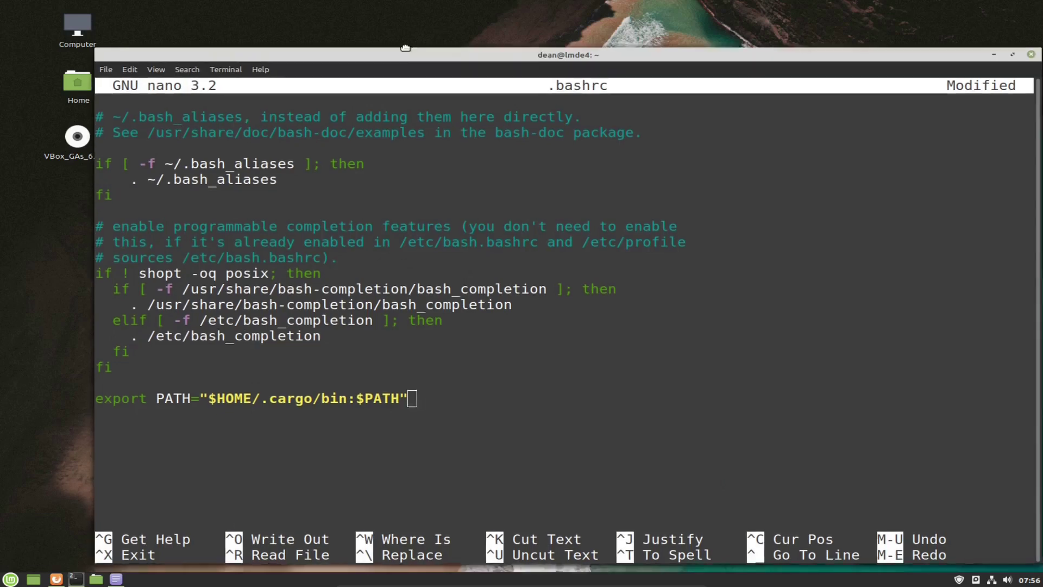
pyautogui.moveTo(387, 376); pyautogui.dragTo(55, 380)
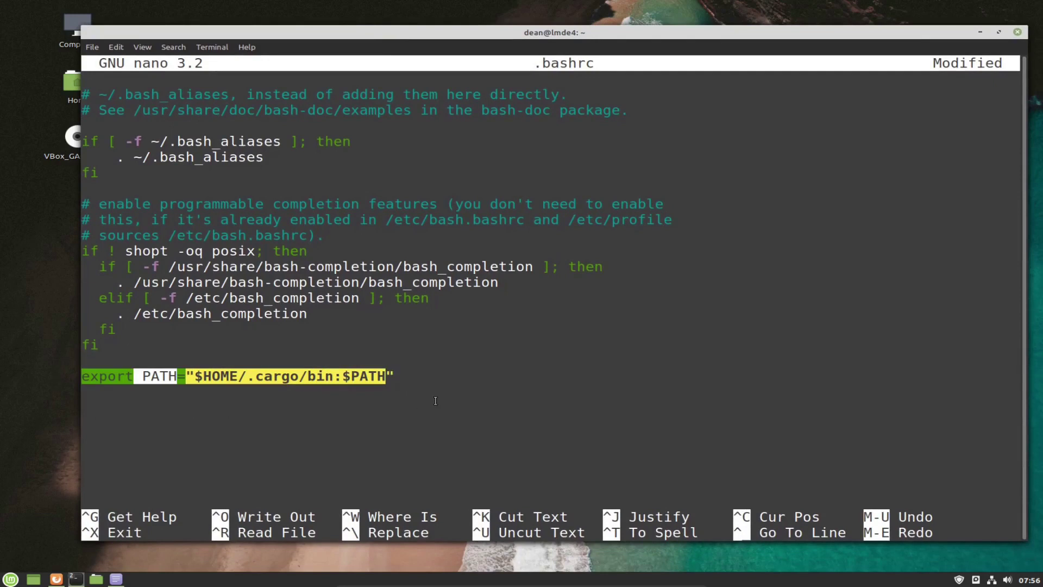
pyautogui.click(403, 371)
pyautogui.moveTo(403, 372); pyautogui.dragTo(81, 378)
pyautogui.click(275, 415)
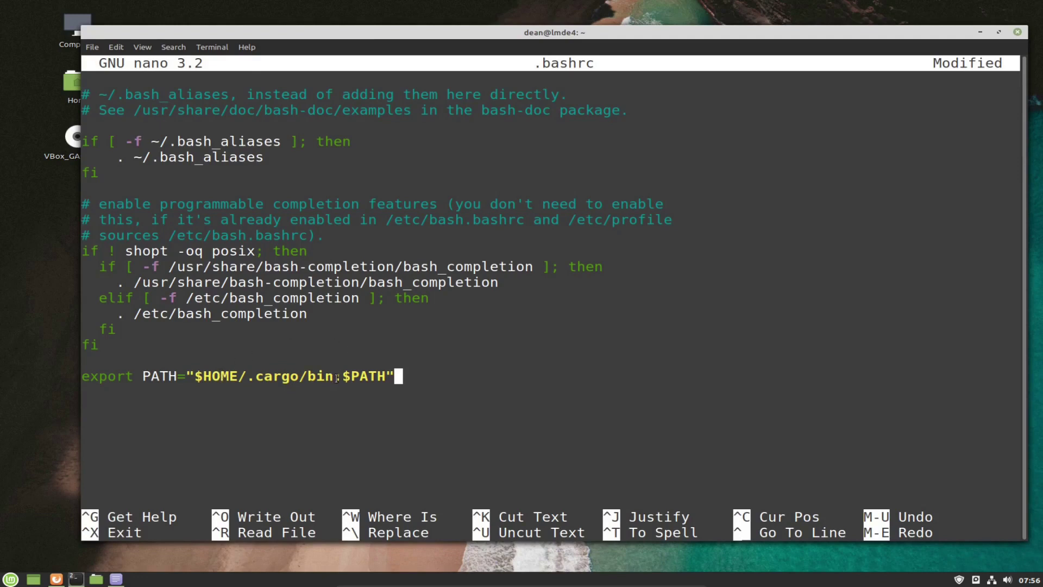
pyautogui.moveTo(336, 377); pyautogui.dragTo(388, 375)
pyautogui.click(363, 400)
# Save .bashrc, remove a stray x, save again, and exit nano.
pyautogui.hotkey('ctrl', 'o')
pyautogui.press('Return')
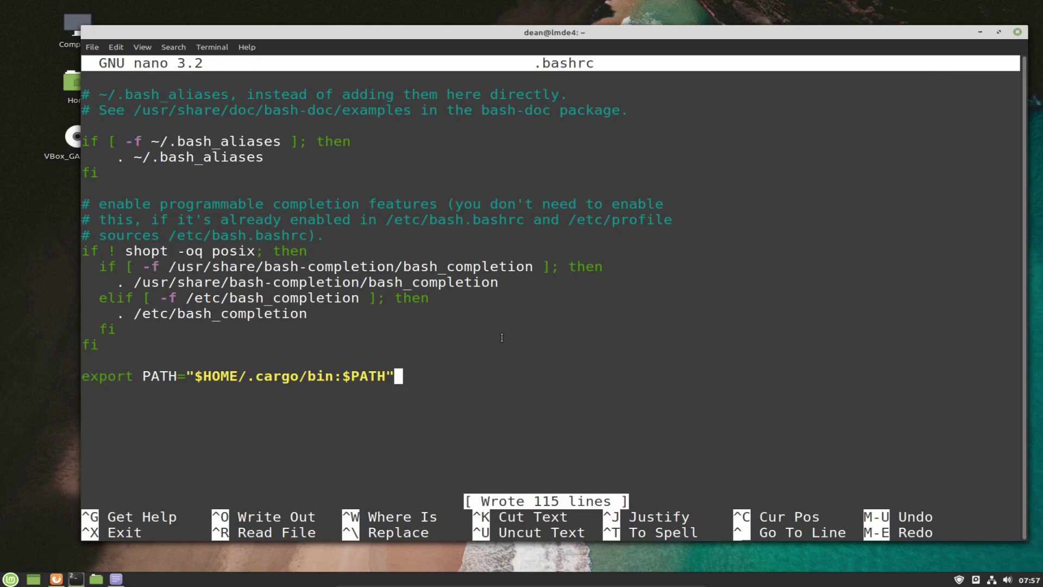
pyautogui.click(502, 338)
pyautogui.write('x')
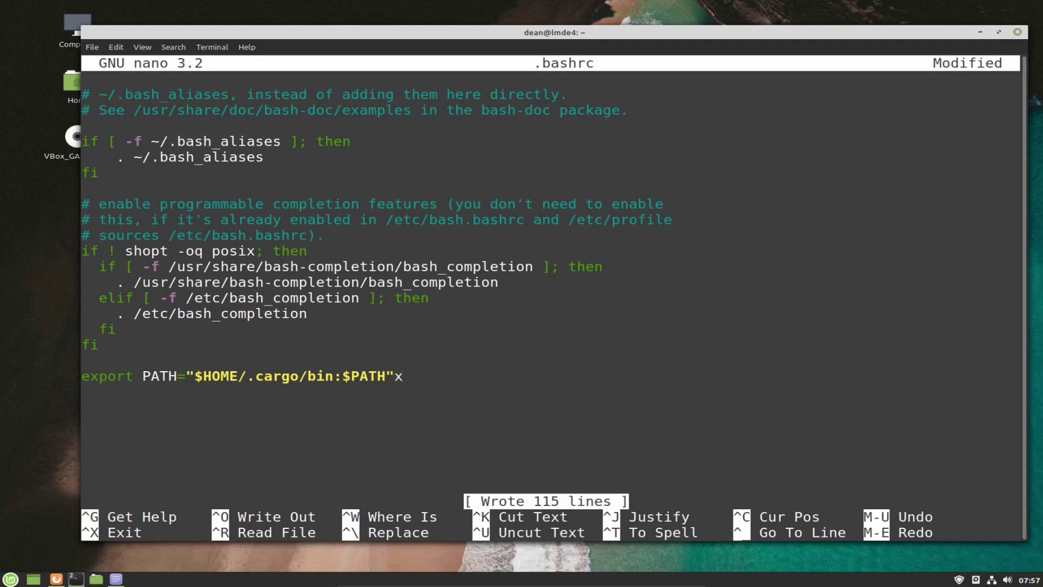
pyautogui.press('BackSpace')
pyautogui.hotkey('ctrl', 'o')
pyautogui.press('Return')
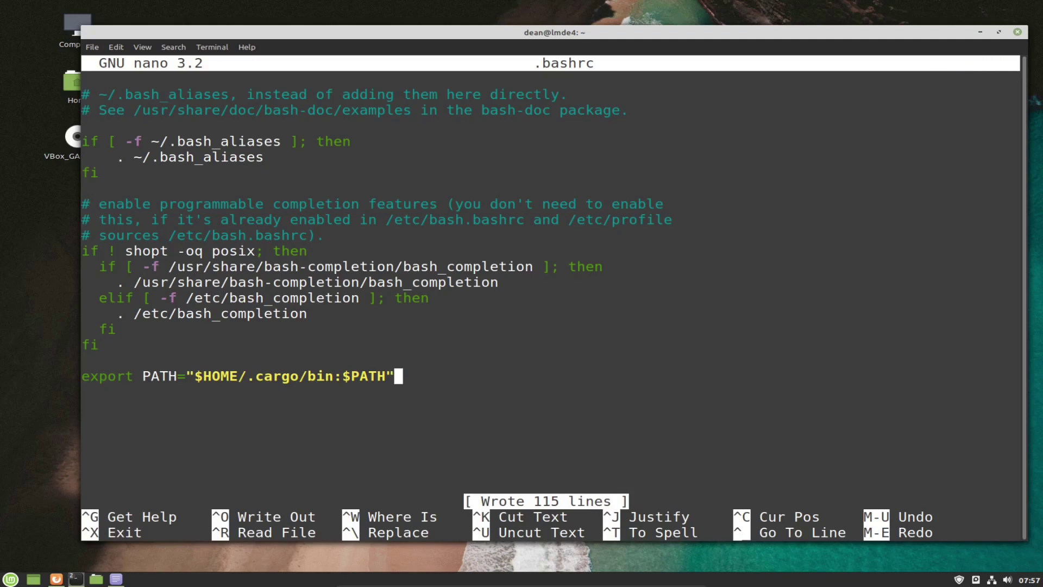
pyautogui.hotkey('ctrl', 'x')
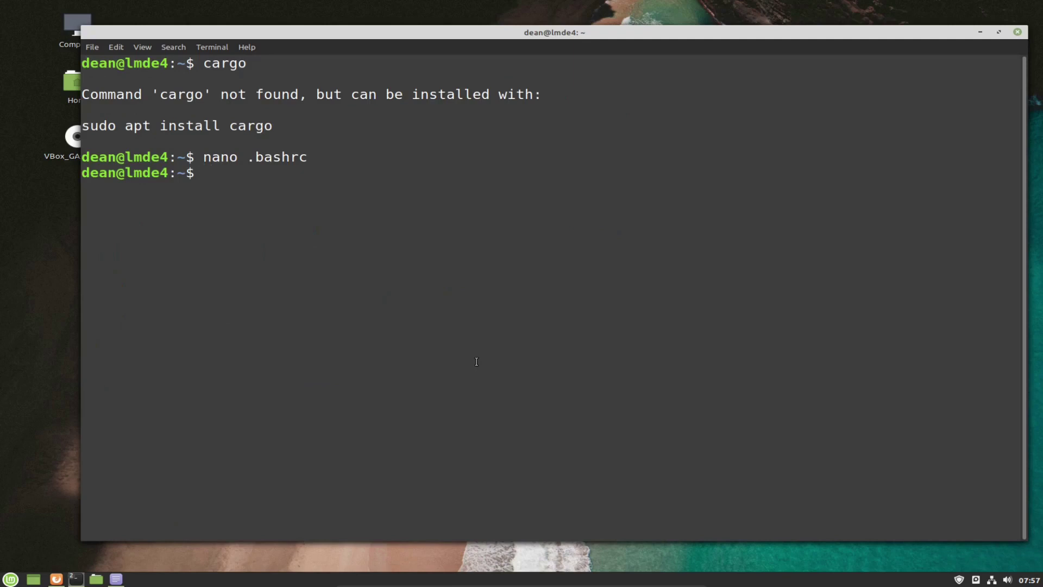
# Reopen a fresh terminal and run cargo to confirm it is now found.
pyautogui.click(1018, 34)
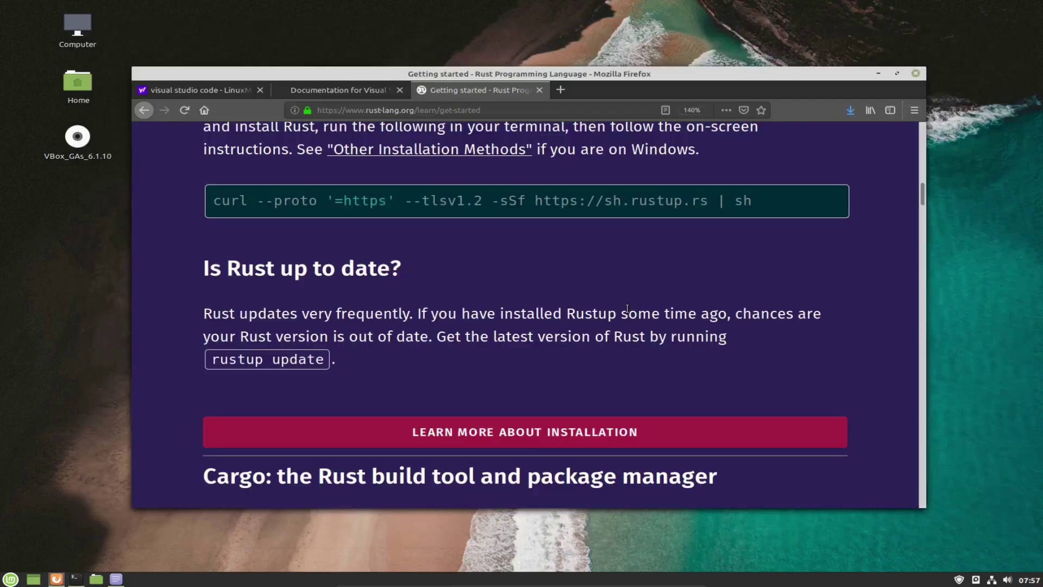
pyautogui.hotkey('ctrl', 'alt', 't')
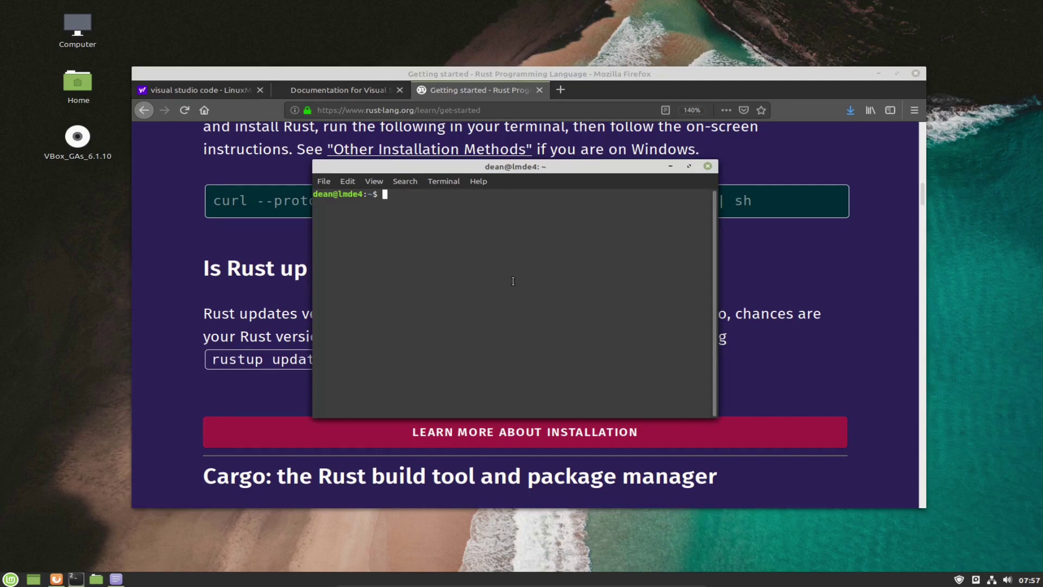
pyautogui.write('cargo')
pyautogui.press('Return')
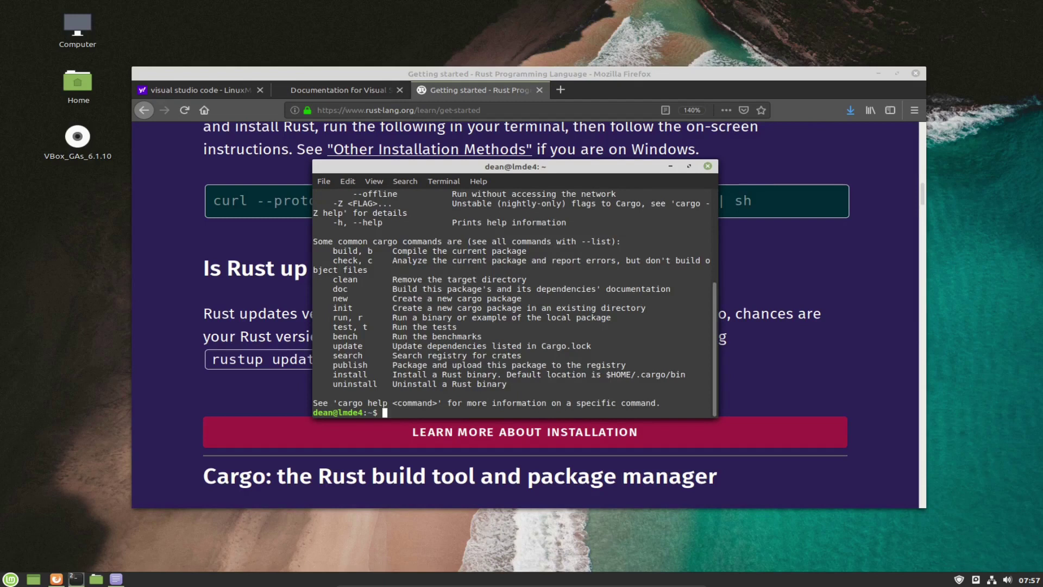
# Run rustup update with enlarged text, stable staying at rustc 1.46.0, then close the terminal.
pyautogui.write('rustup update')
pyautogui.click(372, 183)
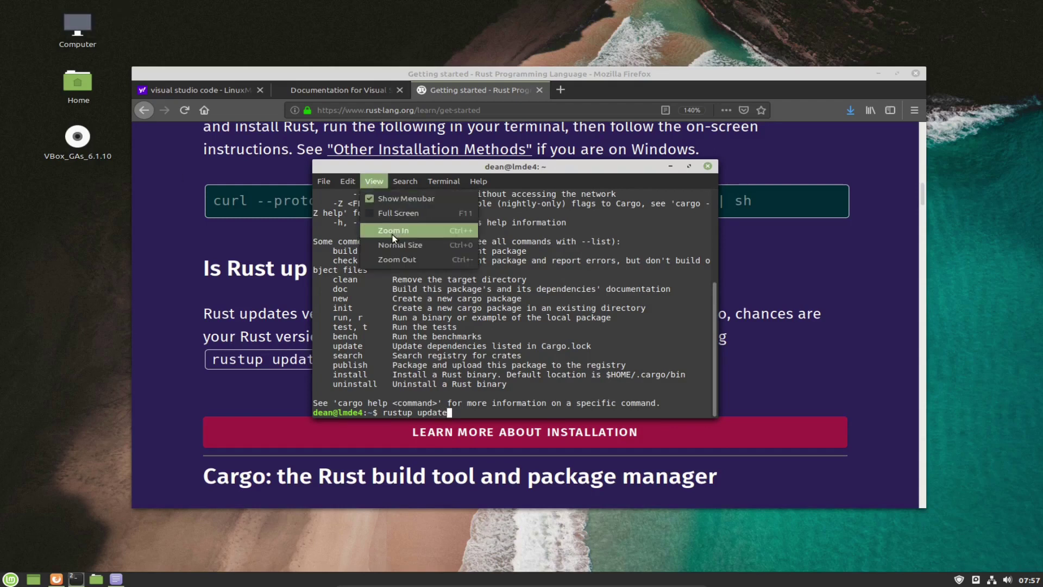
pyautogui.click(393, 232)
pyautogui.click(375, 181)
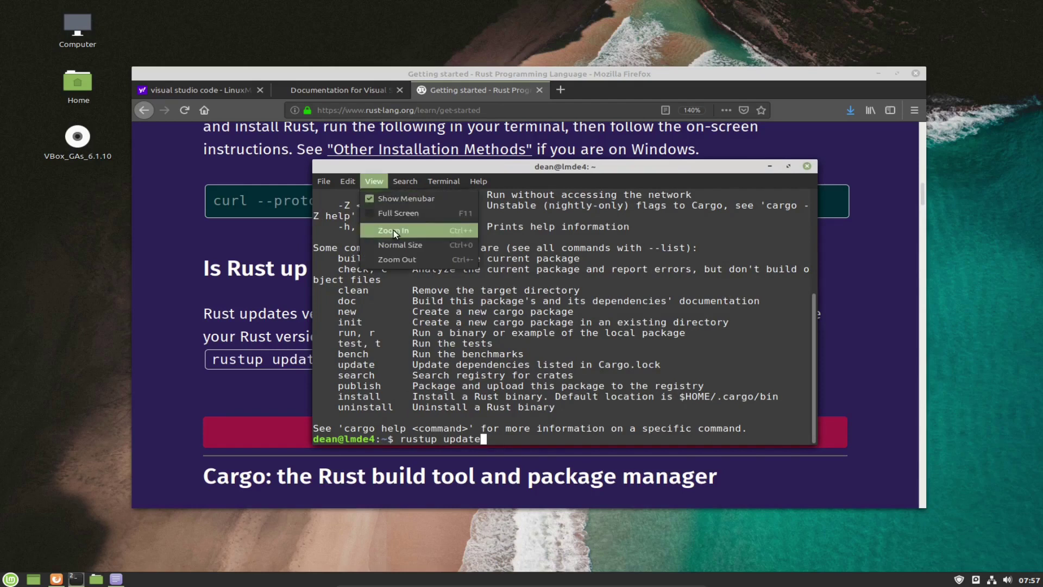
pyautogui.click(393, 230)
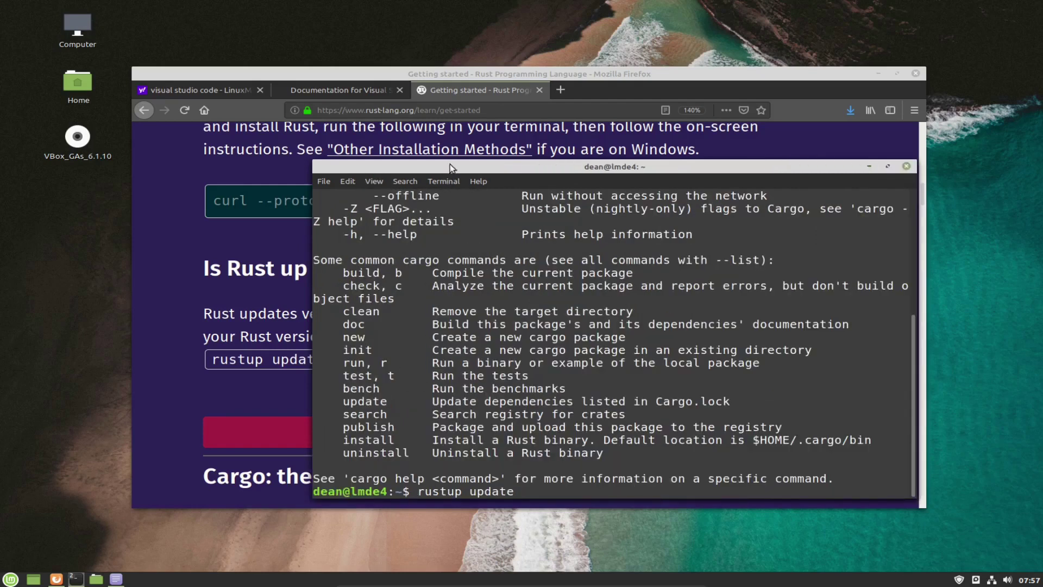
pyautogui.moveTo(452, 439); pyautogui.dragTo(328, 439)
pyautogui.click(328, 439)
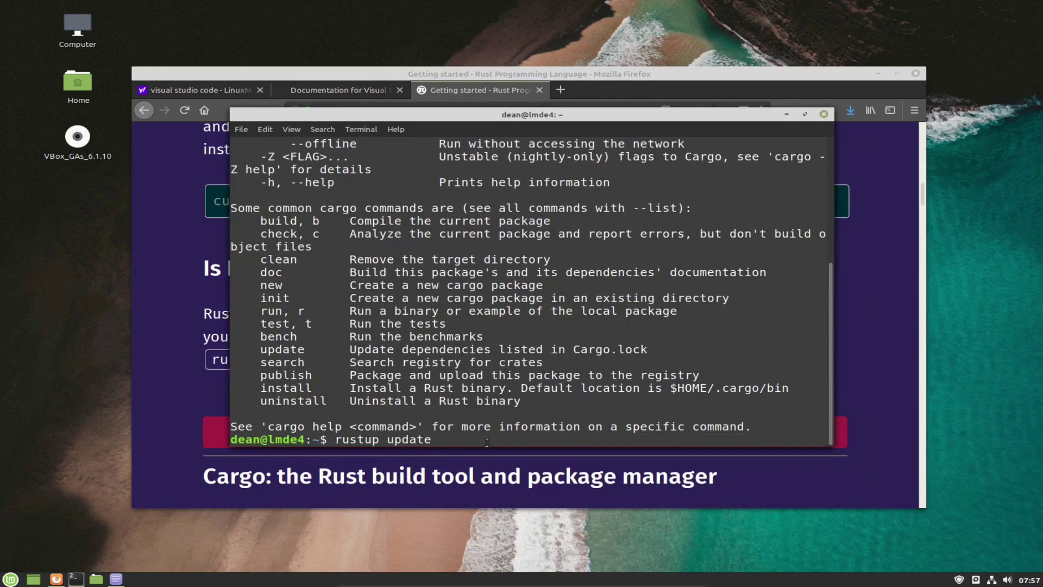
pyautogui.press('Return')
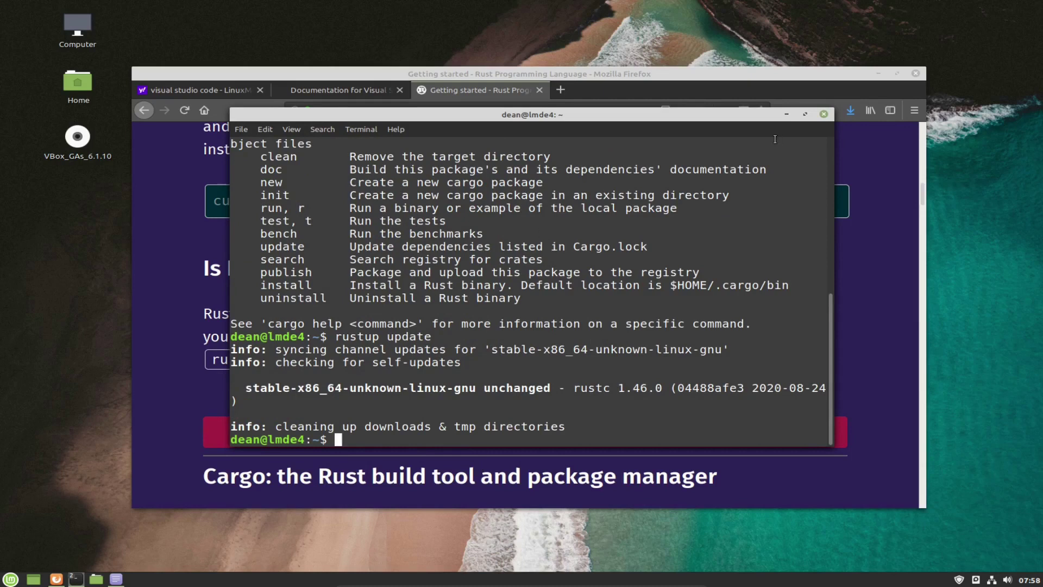
pyautogui.click(824, 114)
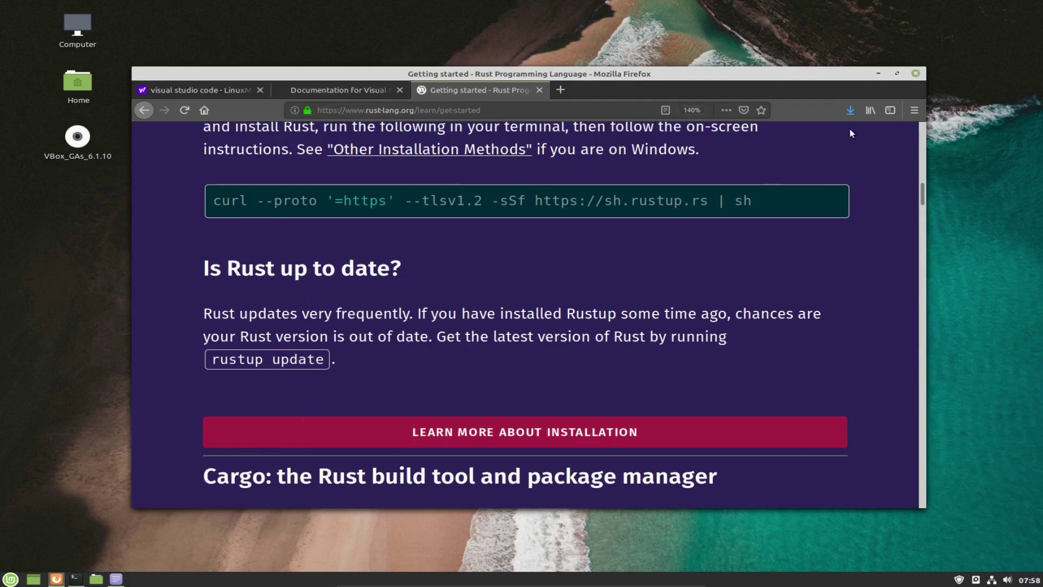
pyautogui.click(850, 109)
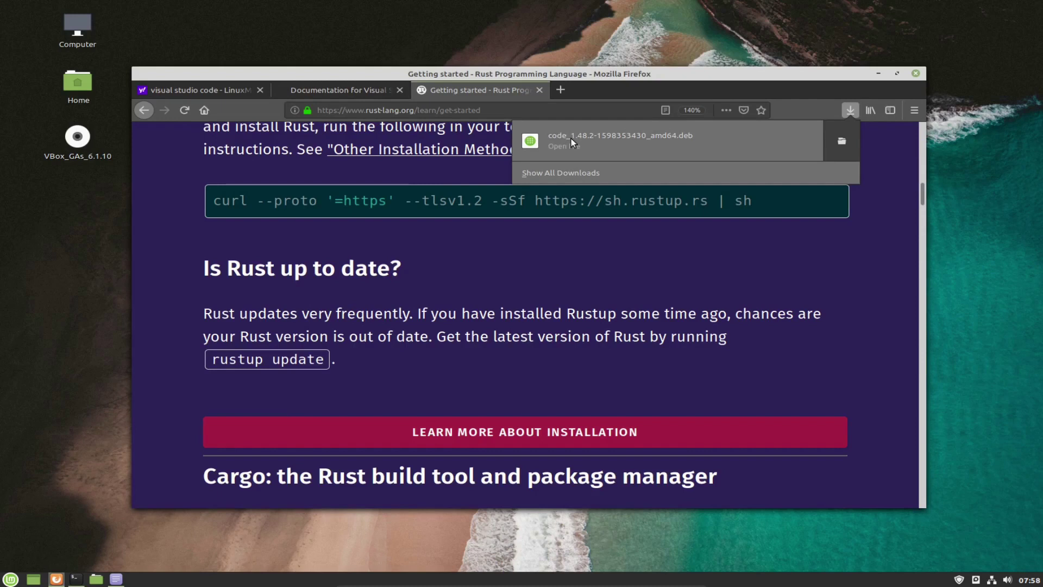
pyautogui.click(572, 140)
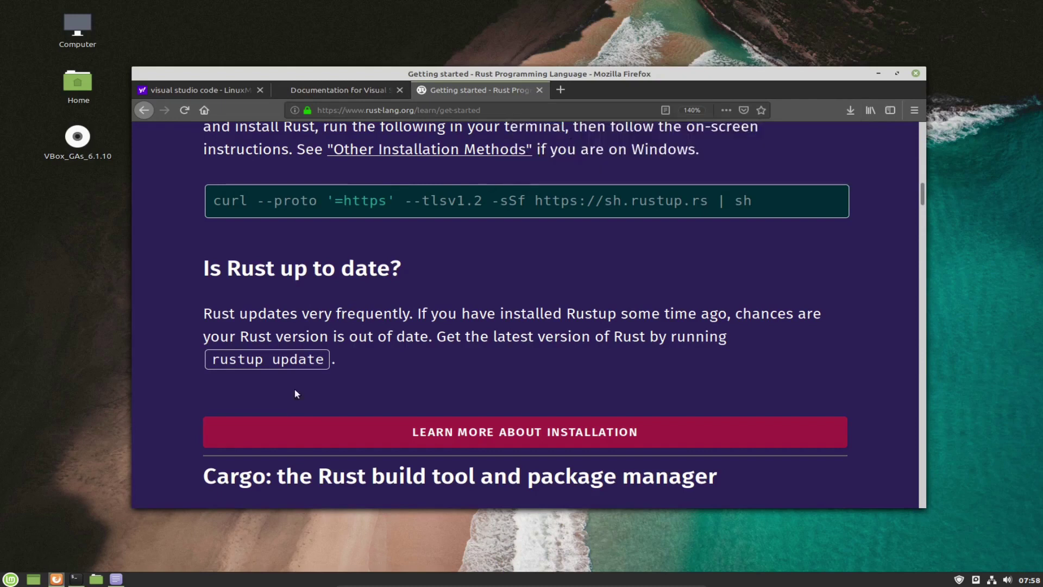
pyautogui.click(112, 579)
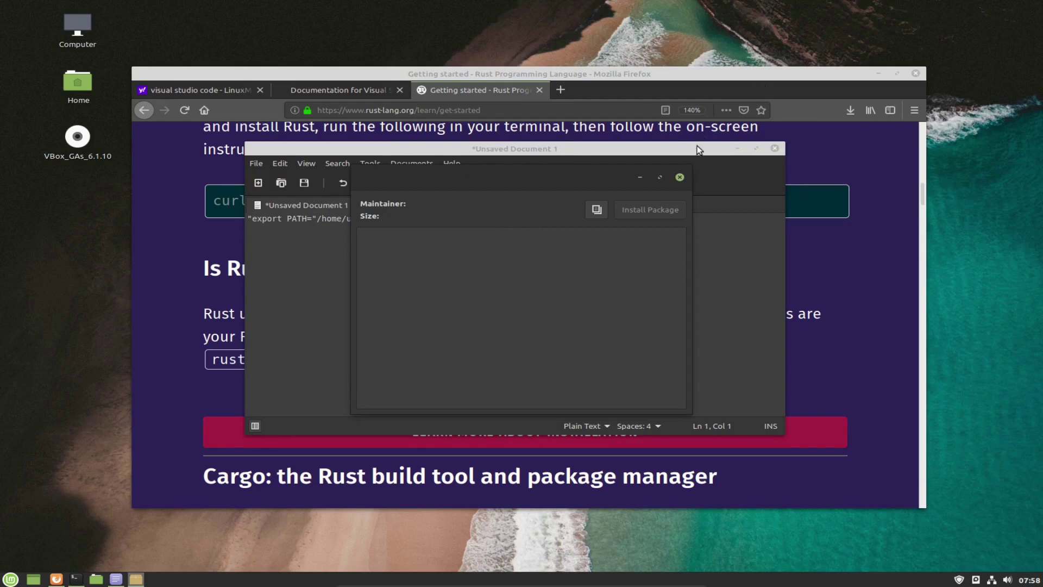
# Close the scratch text editor document without saving.
pyautogui.moveTo(697, 145); pyautogui.dragTo(670, 134)
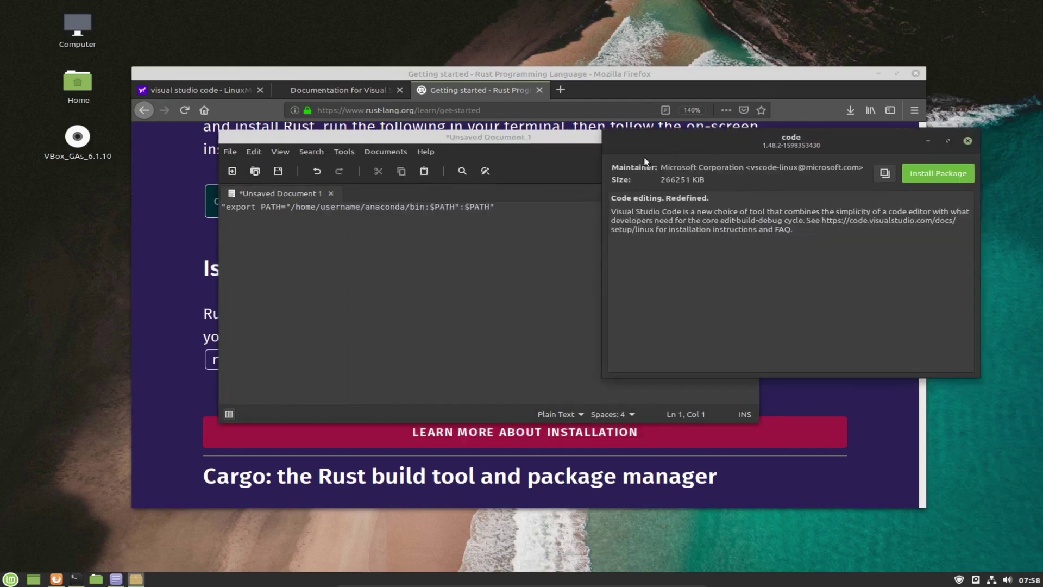
pyautogui.click(511, 140)
pyautogui.click(750, 137)
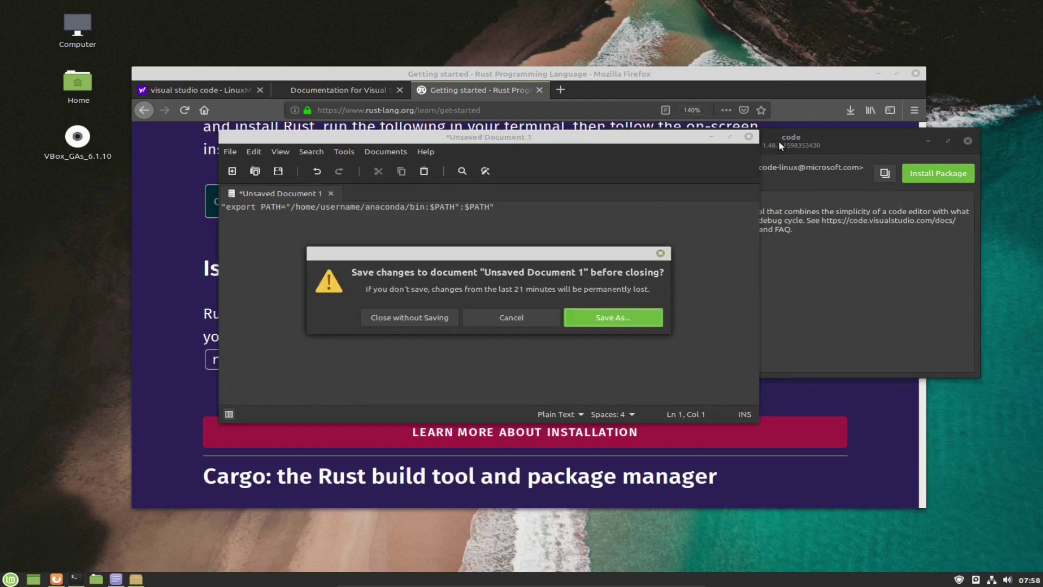
pyautogui.click(412, 322)
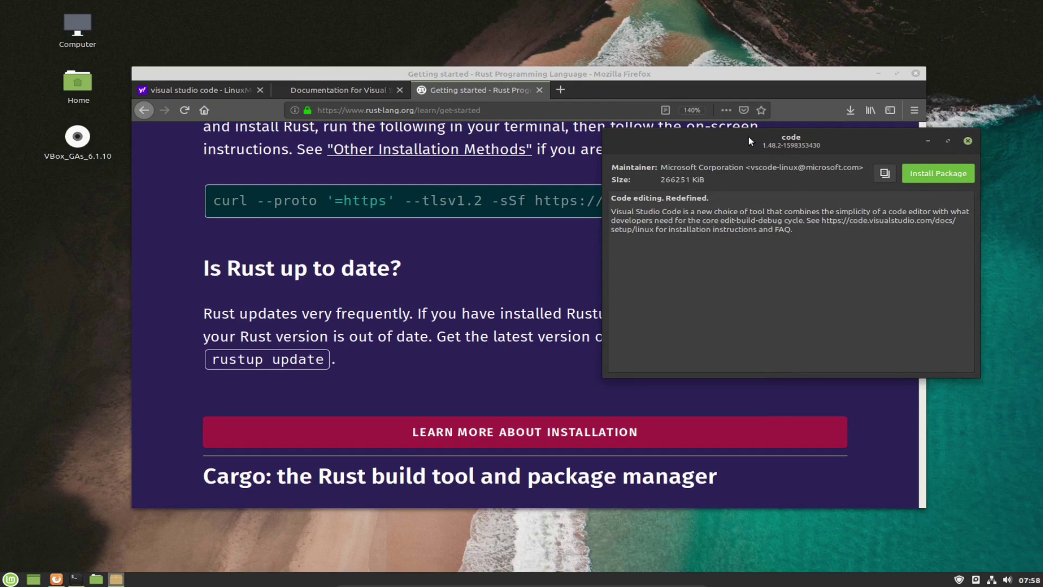
# Start installing the code 1.48.2 package in GDebi and authenticate with the account password.
pyautogui.moveTo(748, 141); pyautogui.dragTo(721, 157)
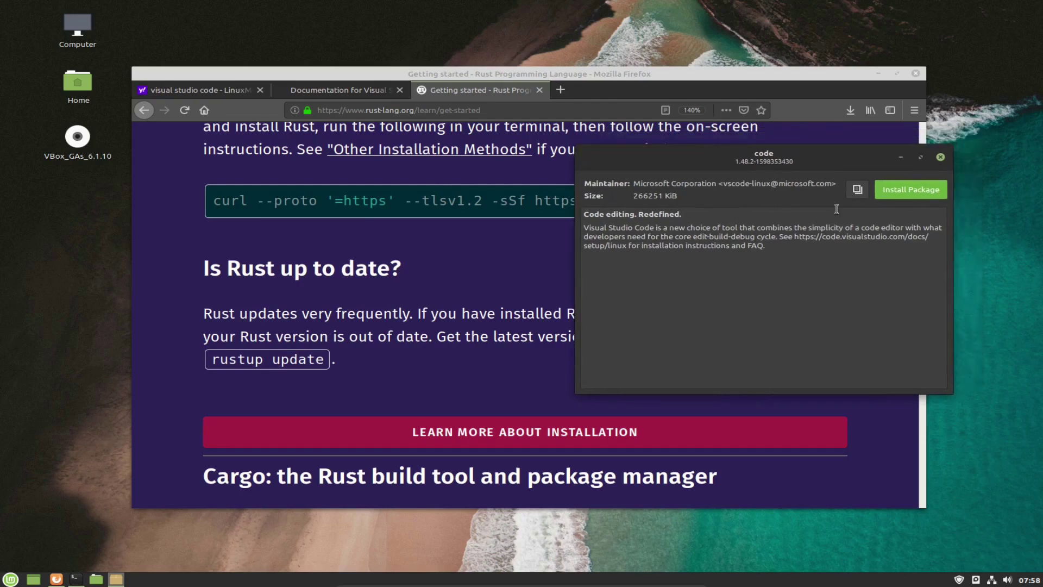
pyautogui.click(912, 189)
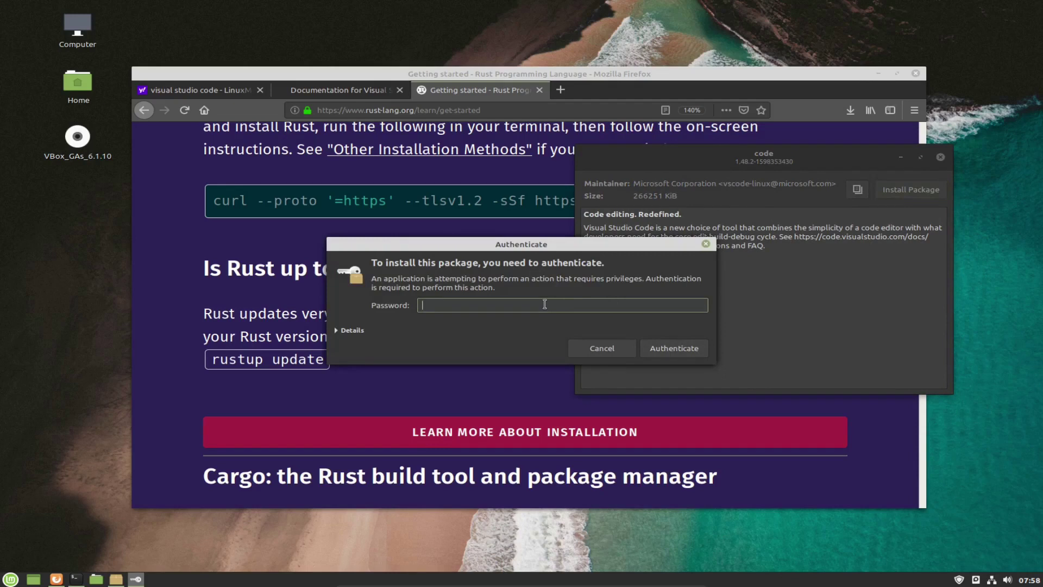
pyautogui.write('****')
pyautogui.press('Return')
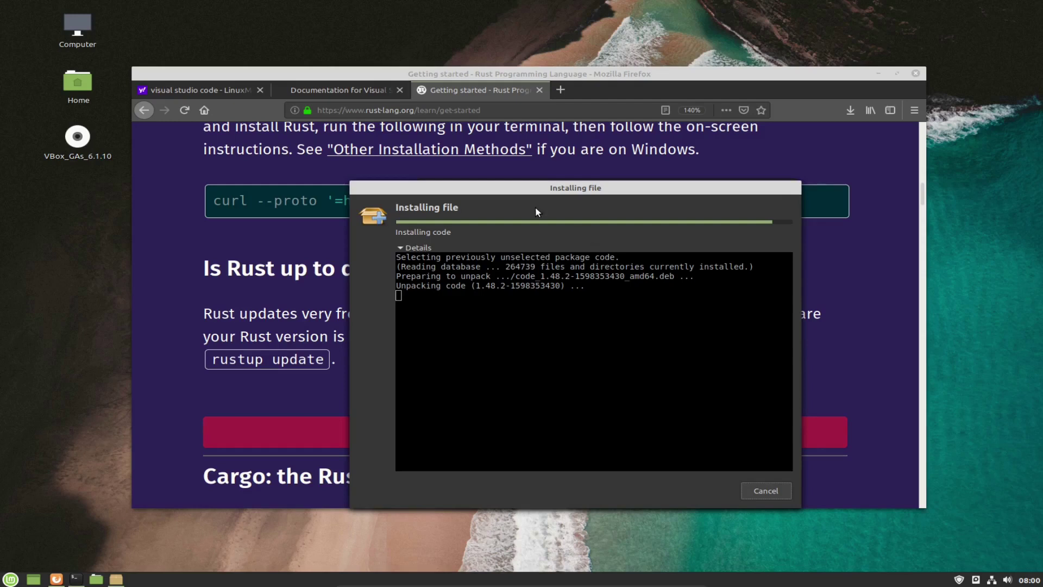
# Open a new terminal, move it off the installer, and run ll.
pyautogui.hotkey('ctrl', 'alt', 't')
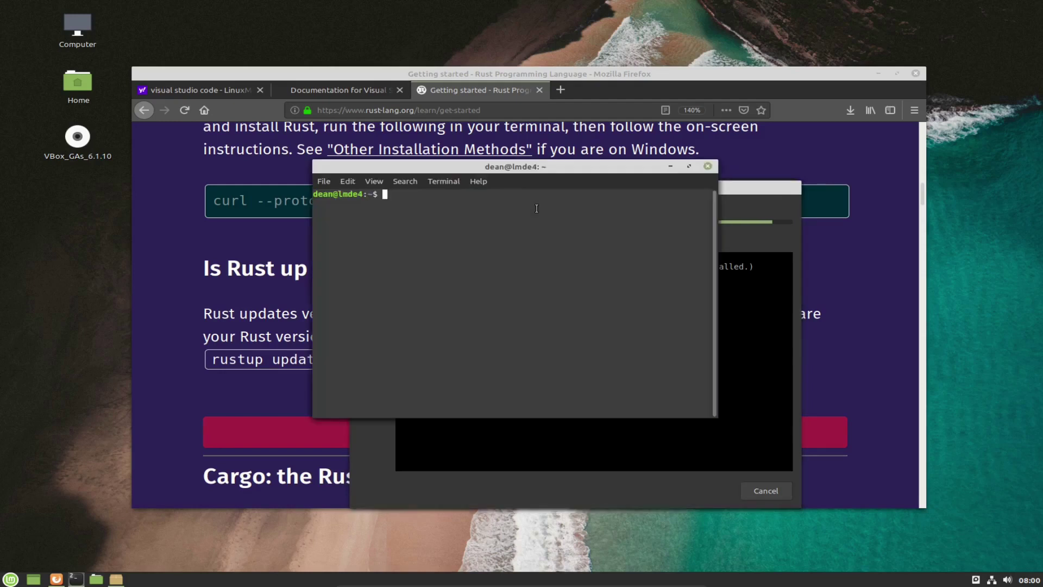
pyautogui.moveTo(484, 164); pyautogui.dragTo(498, 241)
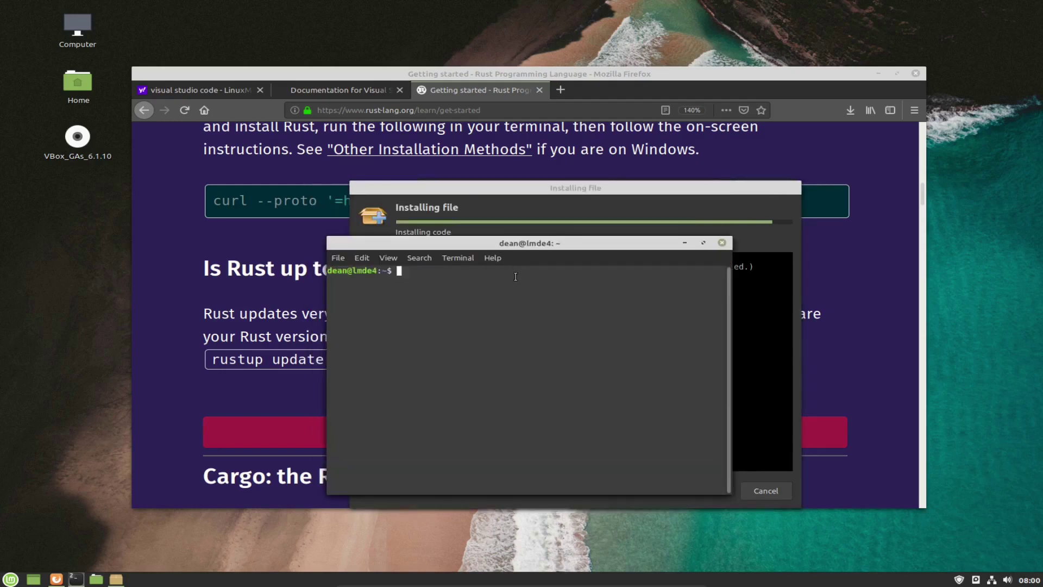
pyautogui.write('ll')
pyautogui.press('Return')
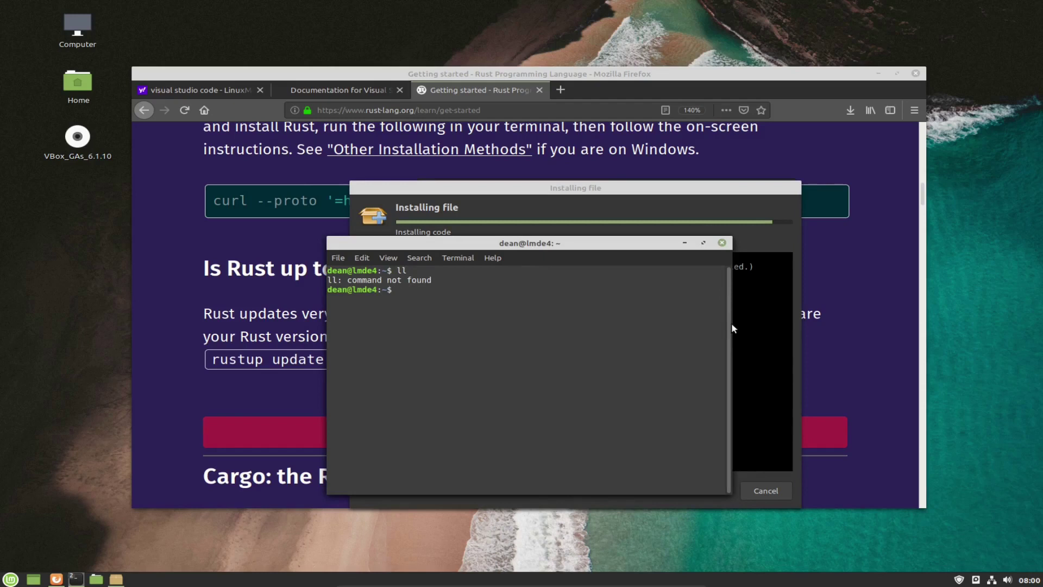
# Widen the terminal, zoom its text in, minimize Firefox, and move the terminal to the top.
pyautogui.moveTo(731, 325); pyautogui.dragTo(811, 314)
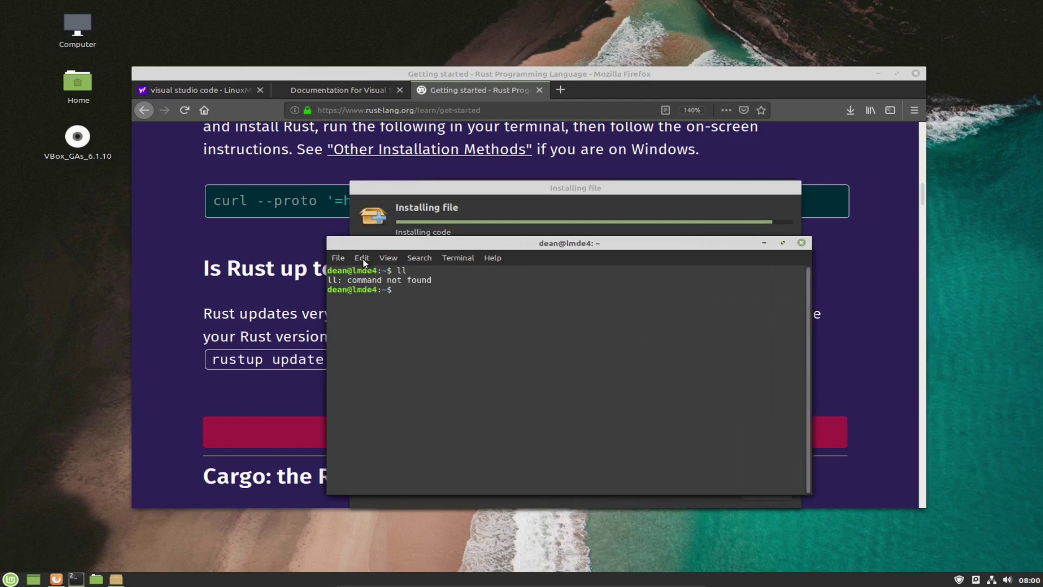
pyautogui.click(337, 258)
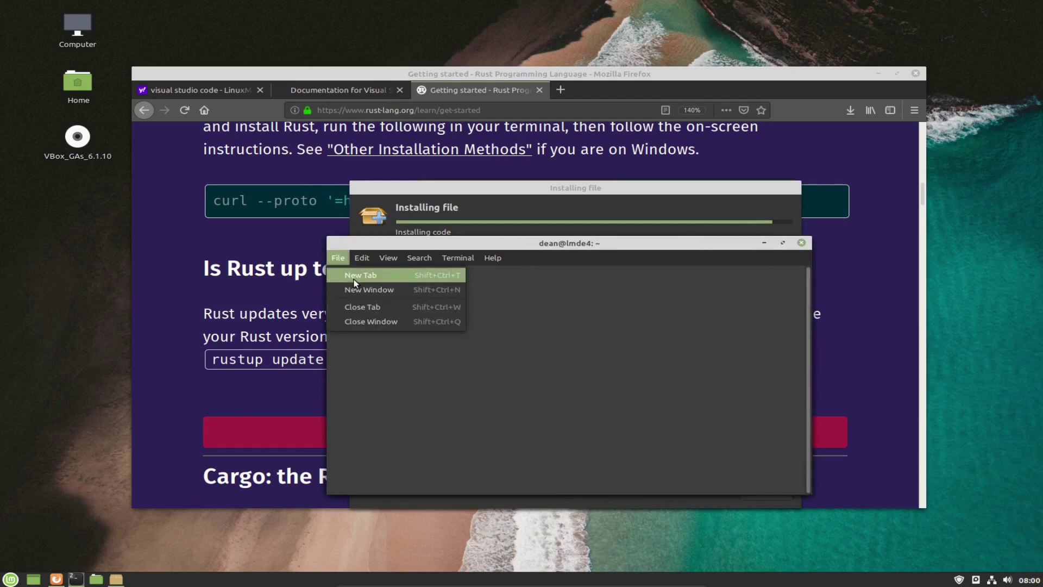
pyautogui.click(396, 257)
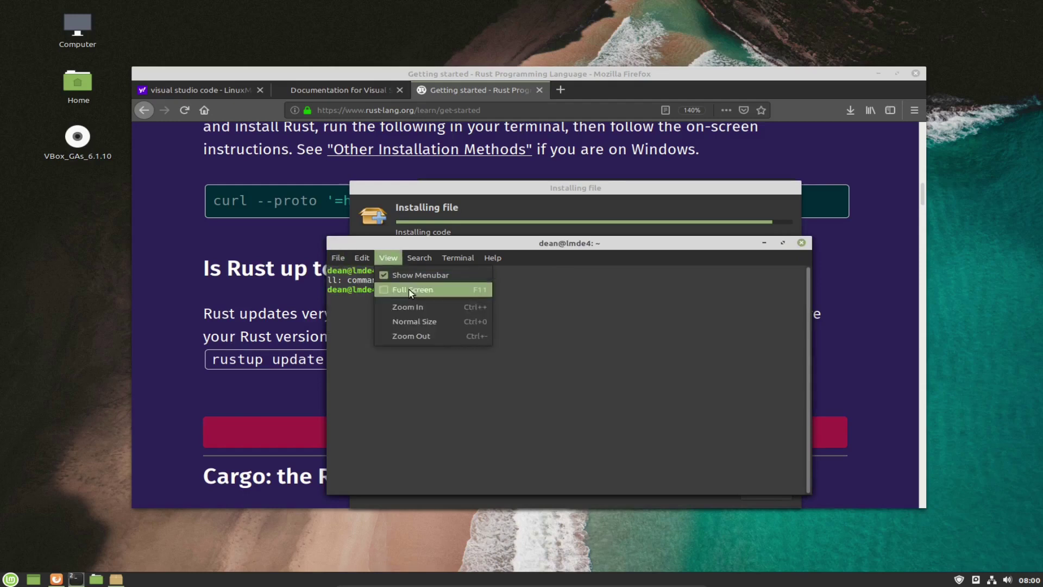
pyautogui.click(412, 306)
pyautogui.click(390, 255)
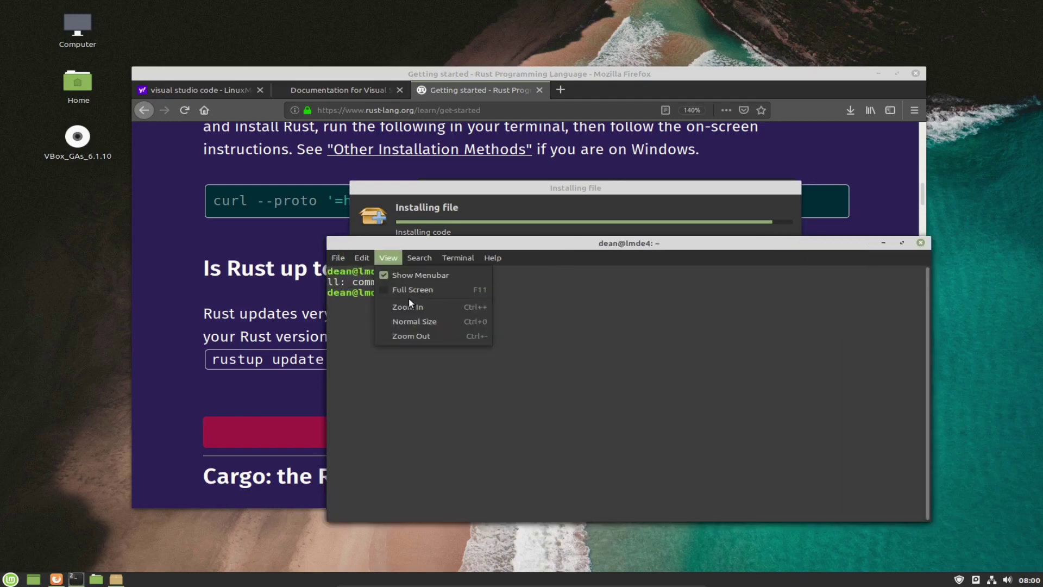
pyautogui.click(412, 306)
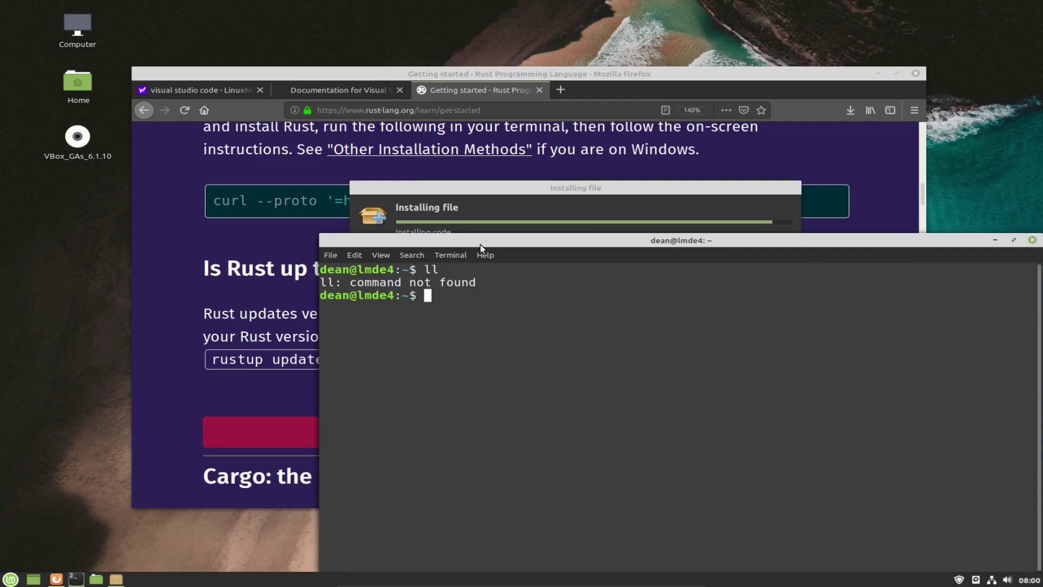
pyautogui.click(866, 243)
pyautogui.moveTo(751, 201); pyautogui.dragTo(644, 130)
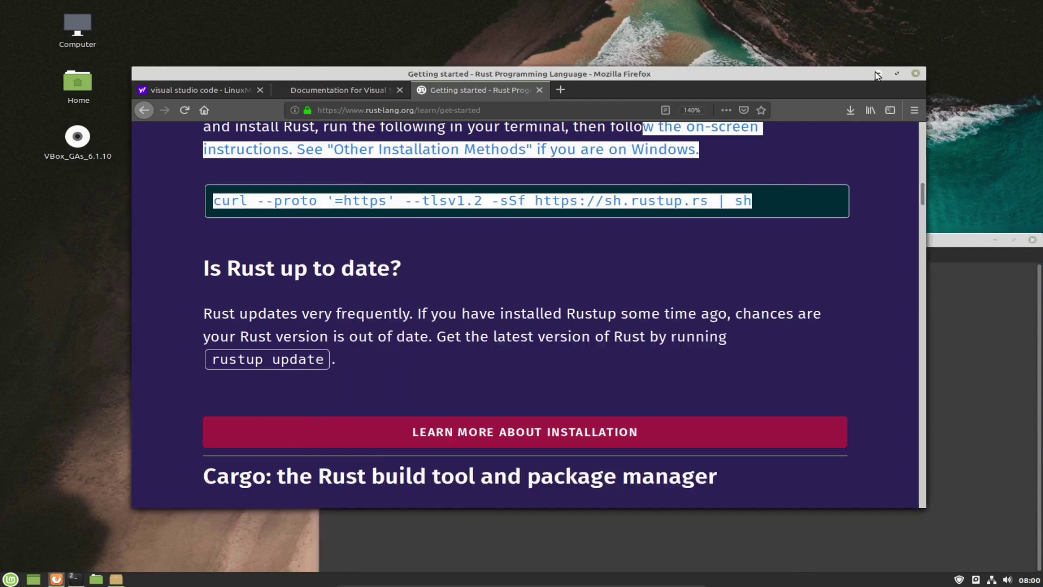
pyautogui.click(877, 74)
pyautogui.moveTo(869, 243); pyautogui.dragTo(717, 118)
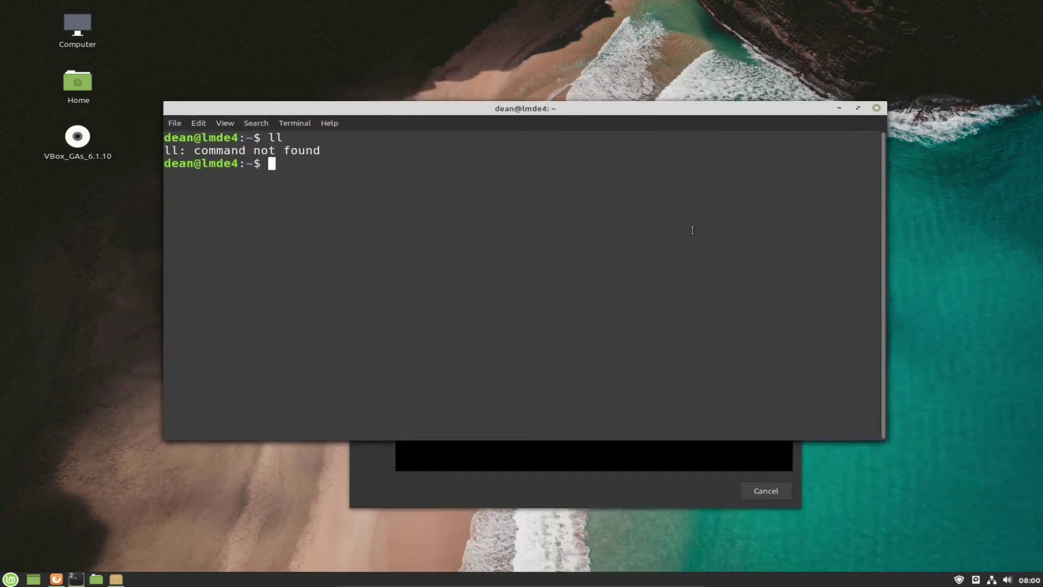
# Run ls -al to list all home-directory files, including hidden ones like .rustup.
pyautogui.write('ls -al')
pyautogui.press('Return')
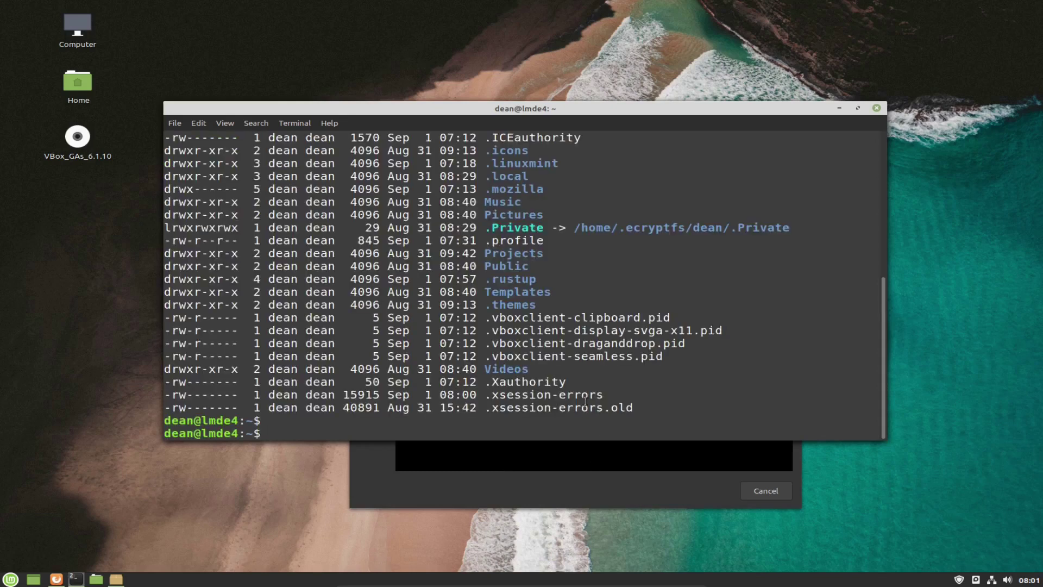
pyautogui.scroll(4, 585, 401)
pyautogui.scroll(3, 584, 401)
pyautogui.scroll(-2, 585, 401)
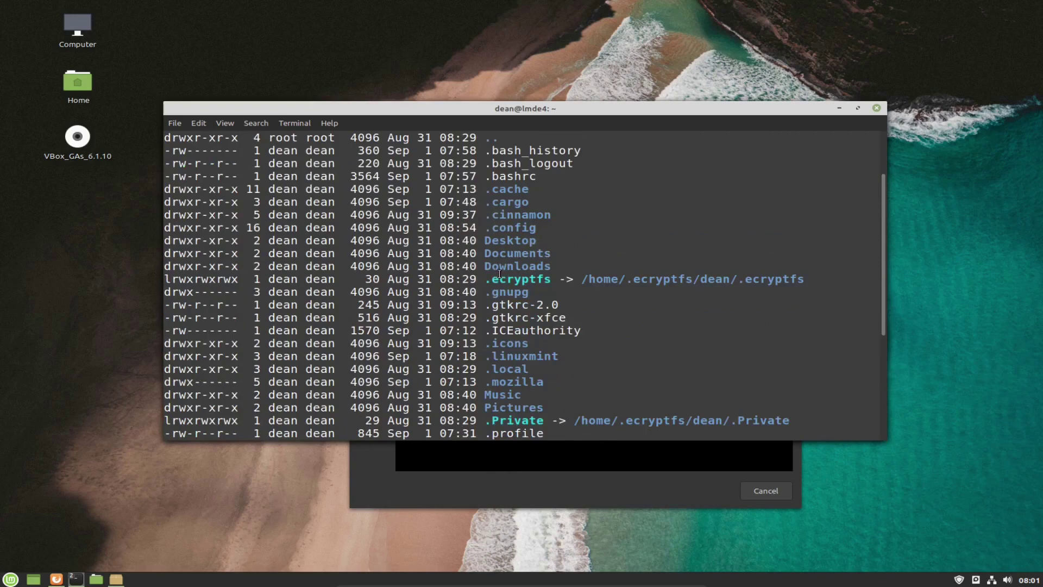
pyautogui.scroll(-3, 882, 302)
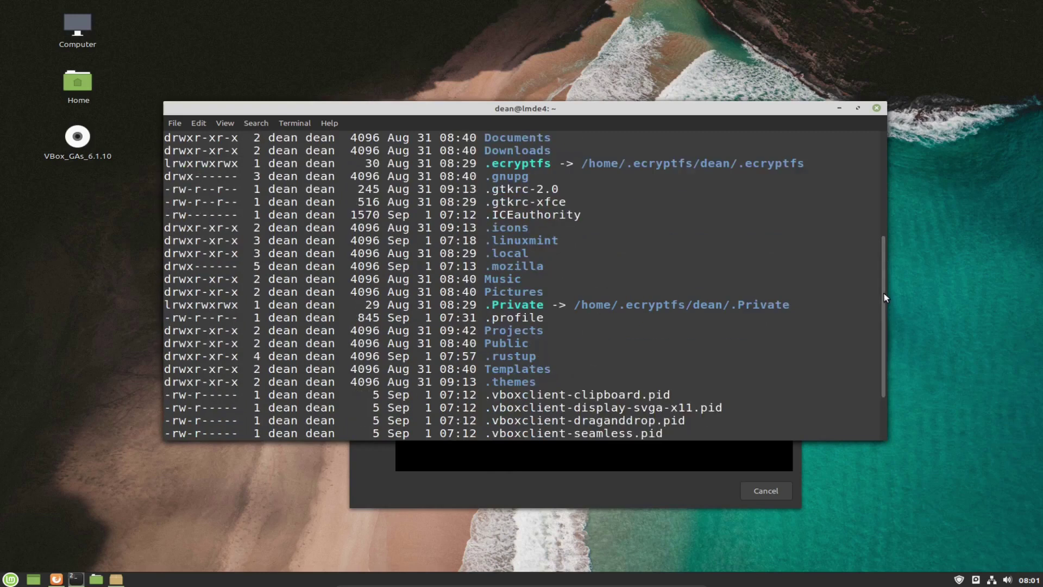
pyautogui.scroll(-2, 885, 292)
pyautogui.moveTo(886, 404); pyautogui.dragTo(877, 480)
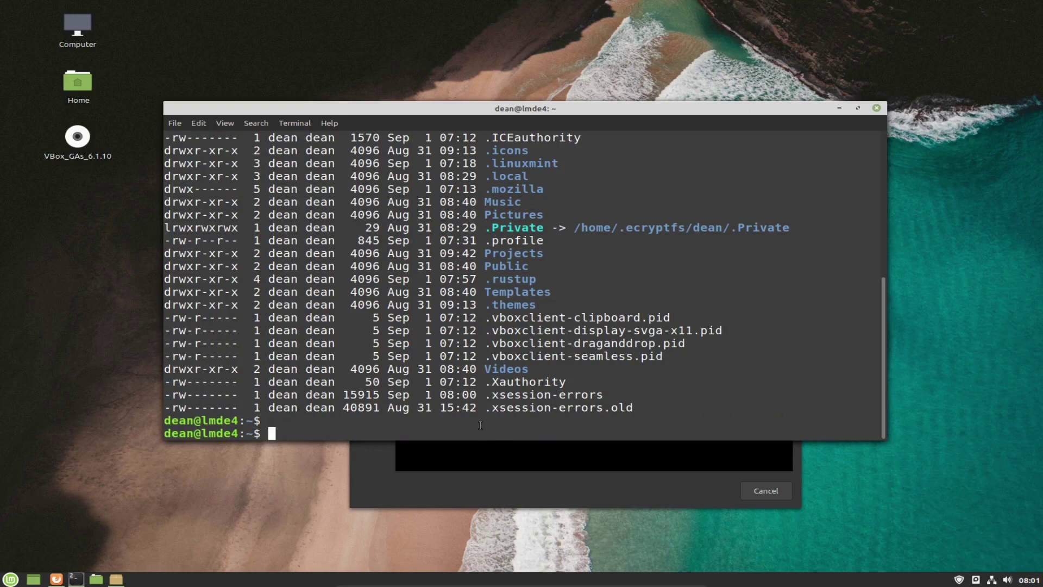
# Edit the recalled command to ls -l and run it to list the home folders, Desktop to Videos.
pyautogui.press('Up')
pyautogui.press('Left')
pyautogui.press('BackSpace')
pyautogui.press('Return')
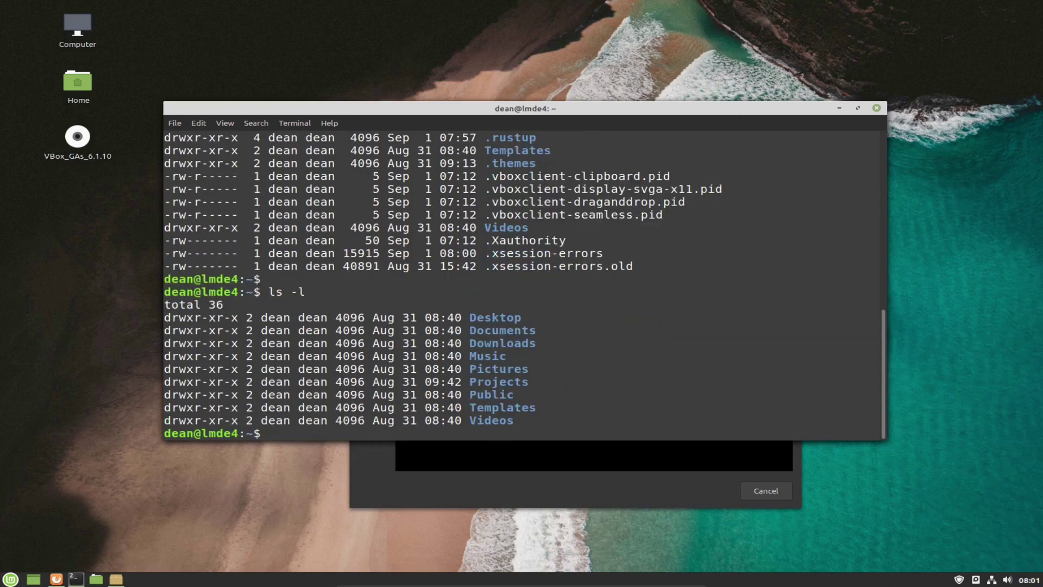
pyautogui.moveTo(468, 315); pyautogui.dragTo(535, 412)
pyautogui.click(535, 413)
pyautogui.moveTo(675, 266); pyautogui.dragTo(326, 304)
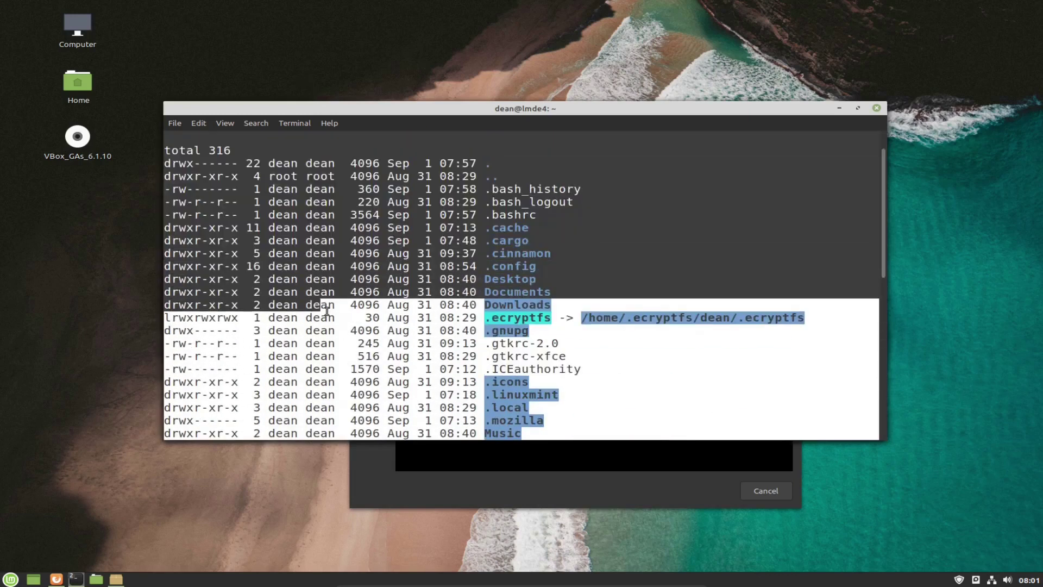
pyautogui.scroll(-5, 344, 356)
pyautogui.scroll(-2, 341, 361)
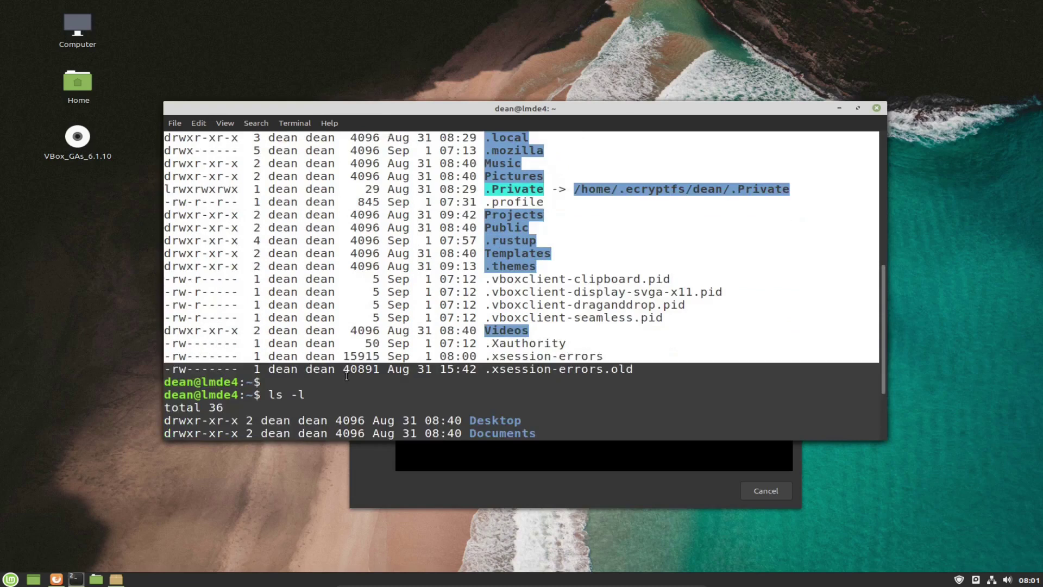
pyautogui.click(430, 390)
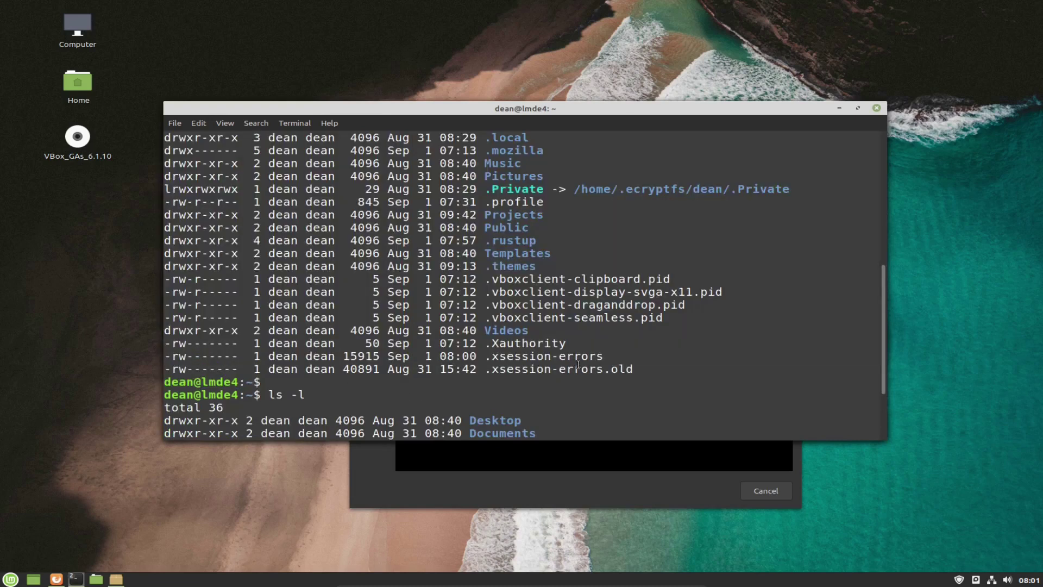
pyautogui.moveTo(883, 315); pyautogui.dragTo(880, 419)
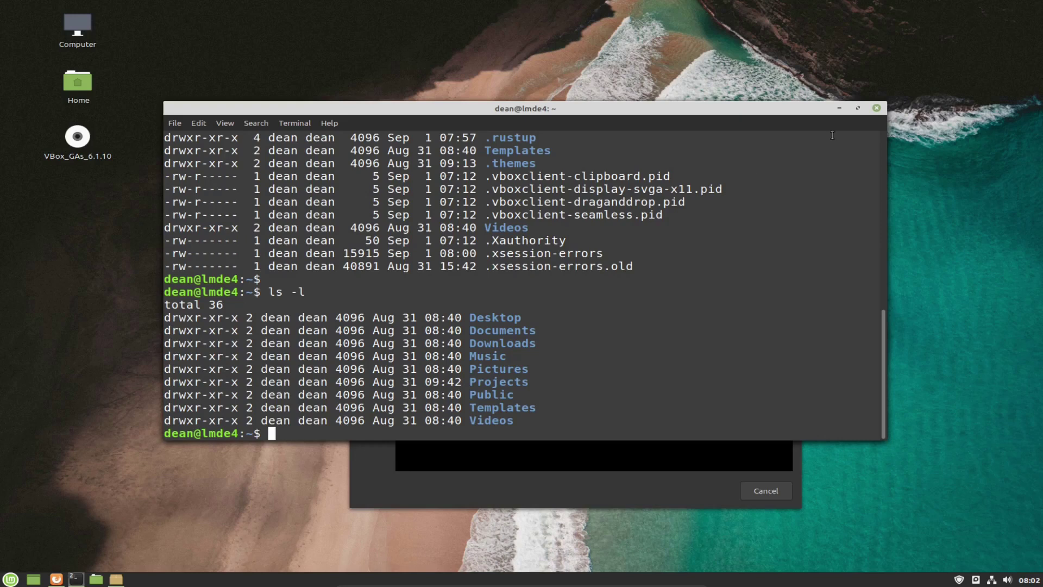
# Minimize the terminal and close the finished GDebi installer for code 1.48.2.
pyautogui.click(840, 109)
pyautogui.click(840, 108)
pyautogui.click(650, 348)
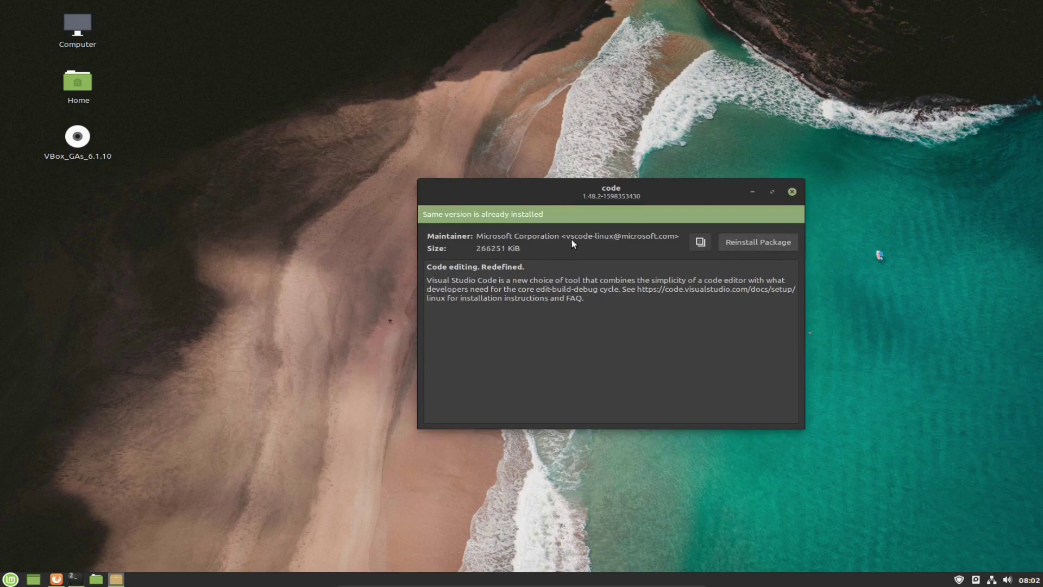
pyautogui.click(791, 192)
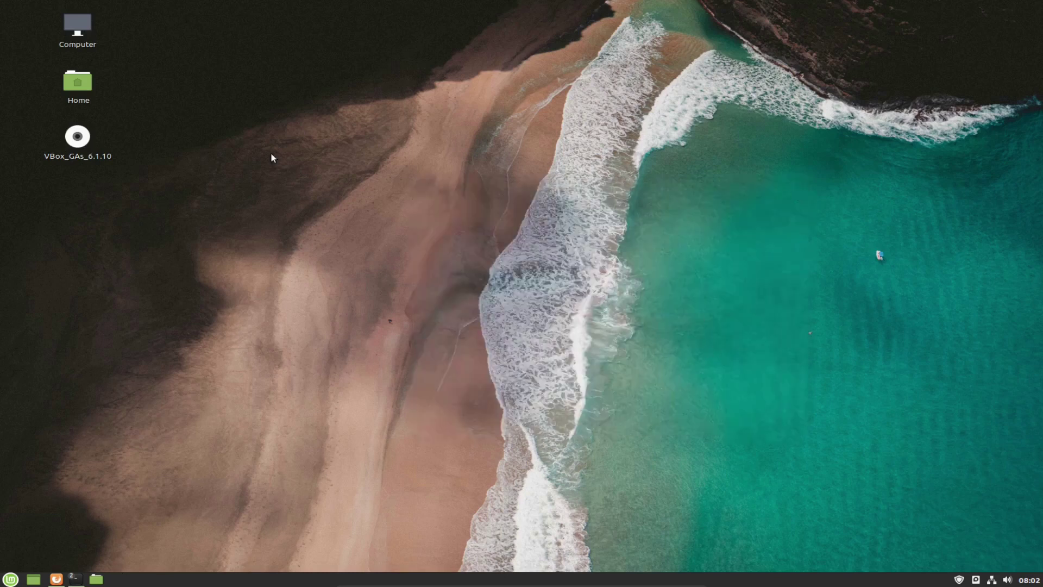
# Launch Visual Studio Code from Menu > Programming and maximize its window.
pyautogui.click(10, 579)
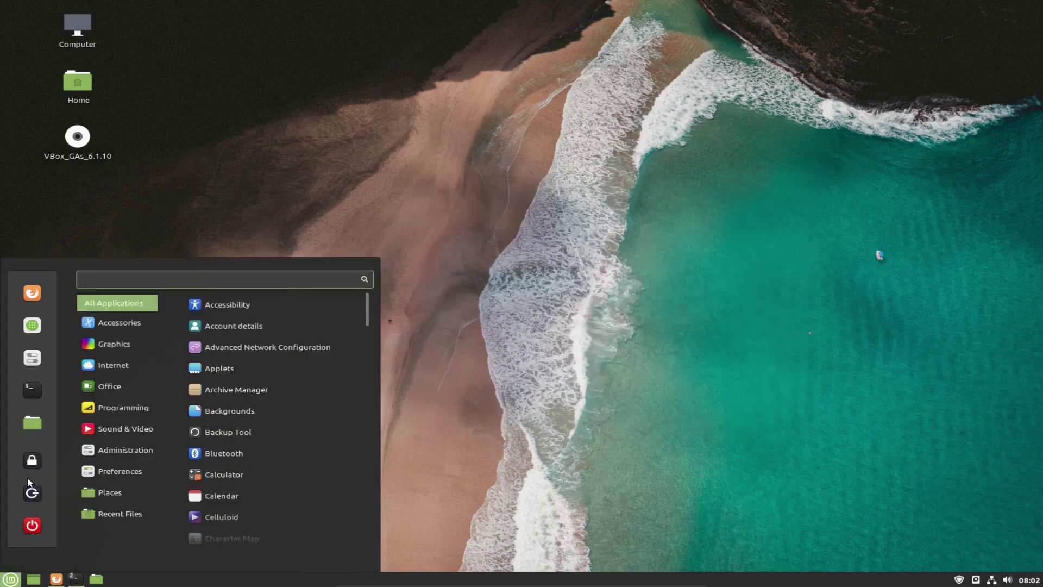
pyautogui.moveTo(112, 335)
pyautogui.moveTo(121, 410)
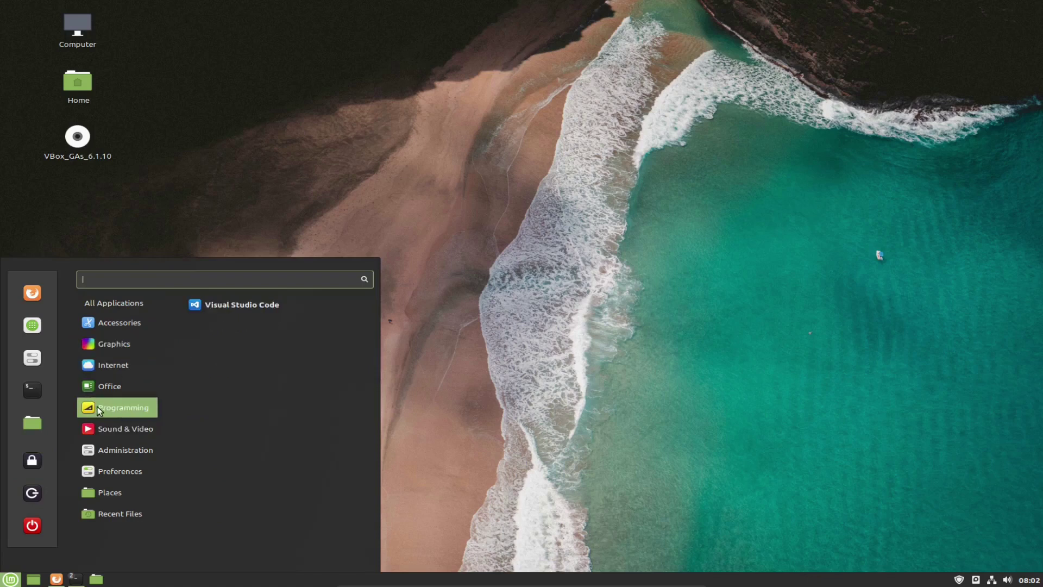
pyautogui.click(252, 308)
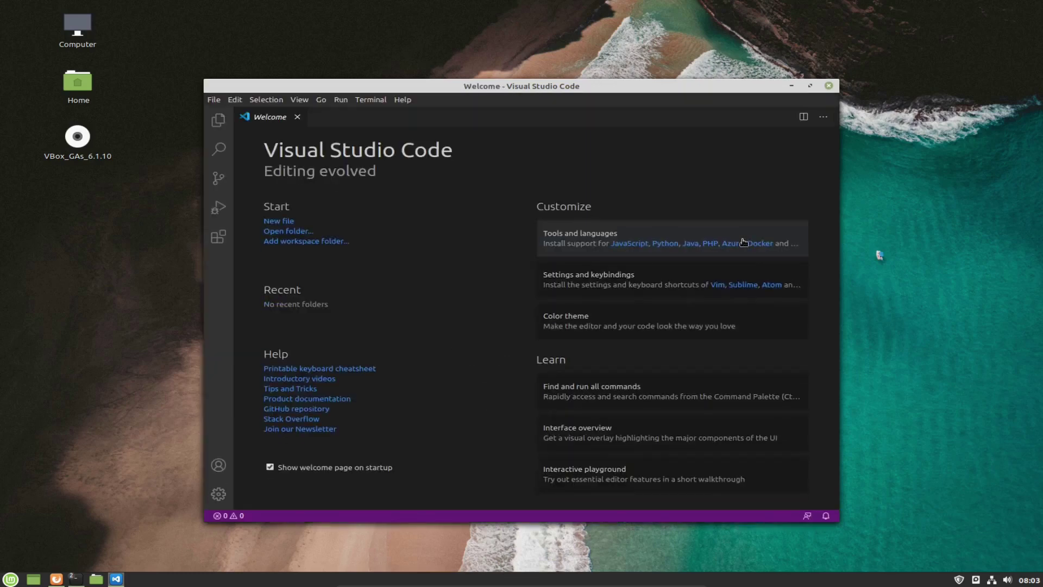
pyautogui.doubleClick(583, 88)
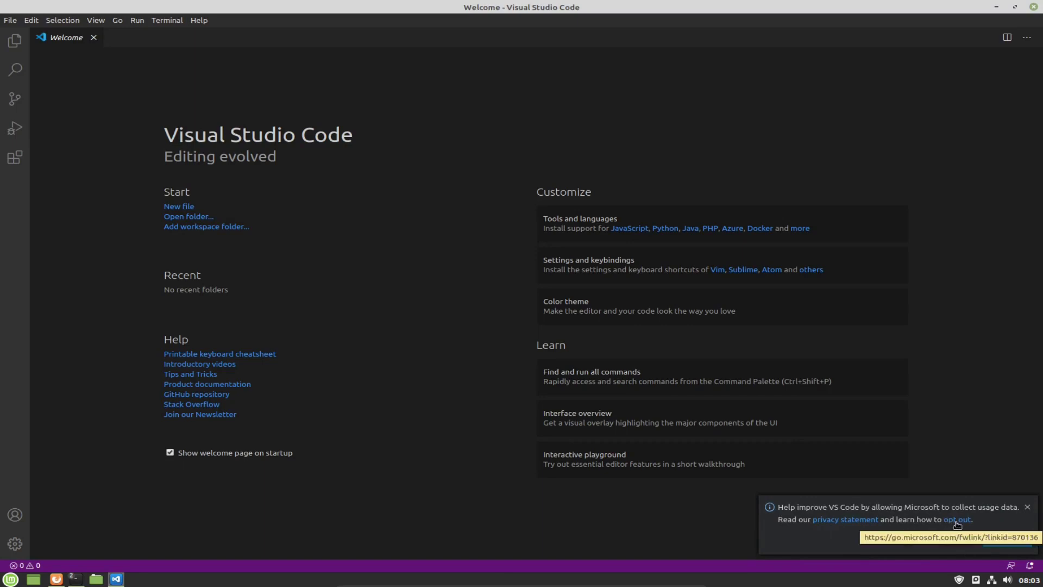
# Dismiss the usage-data notification and go to File > Preferences > Settings.
pyautogui.click(1027, 506)
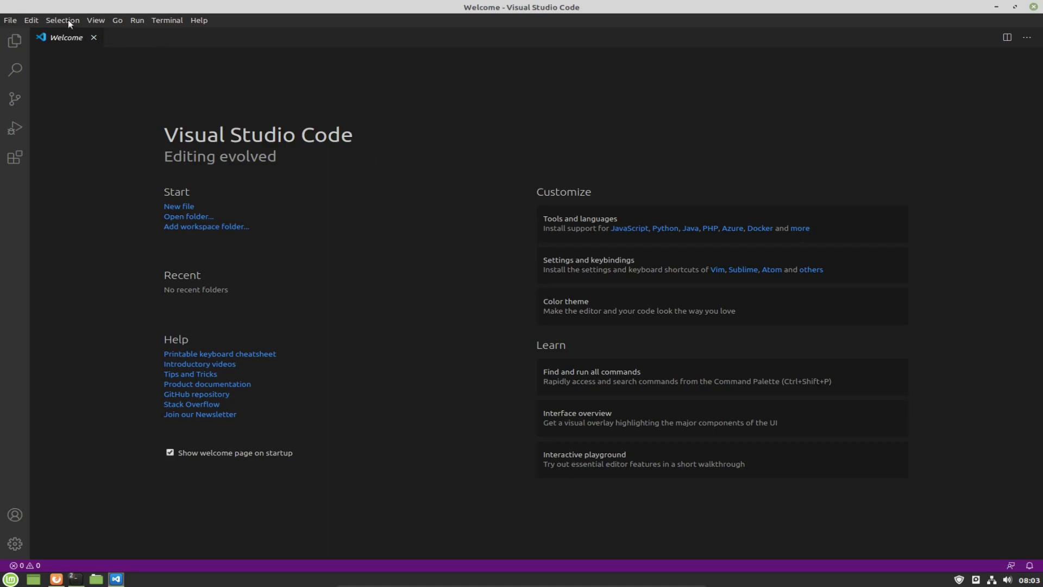
pyautogui.click(18, 22)
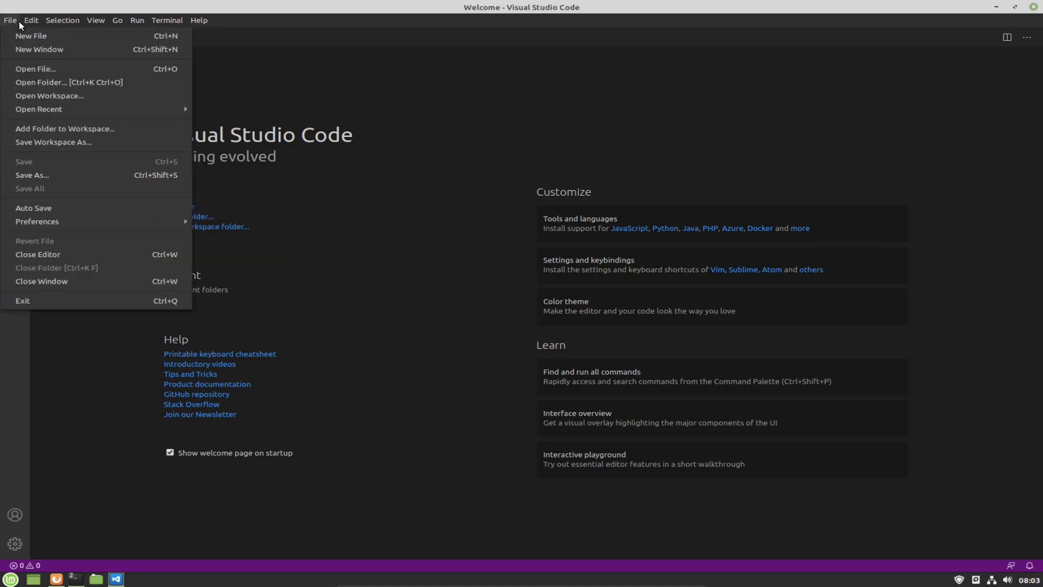
pyautogui.moveTo(19, 224)
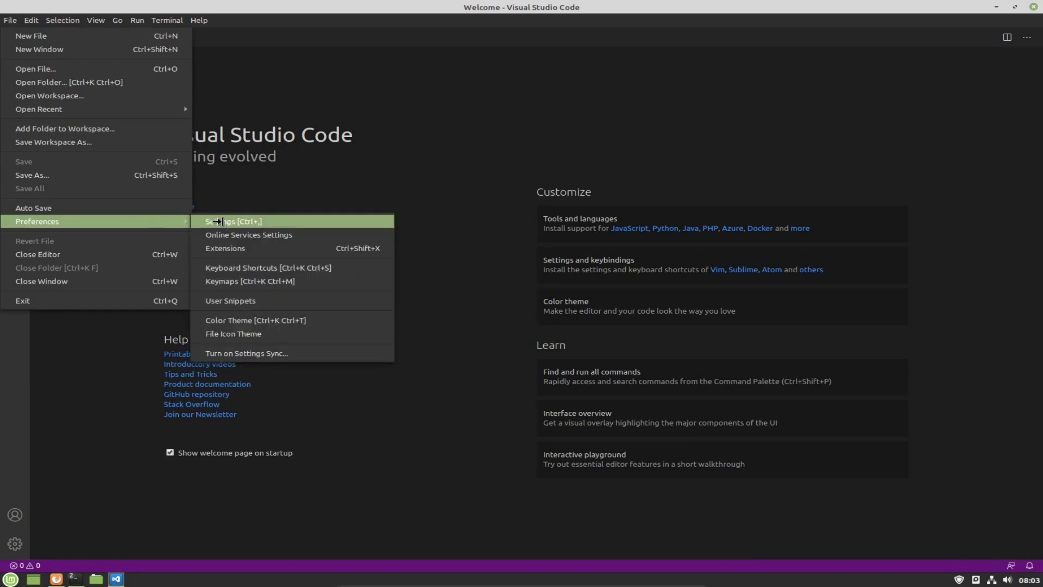
pyautogui.click(216, 220)
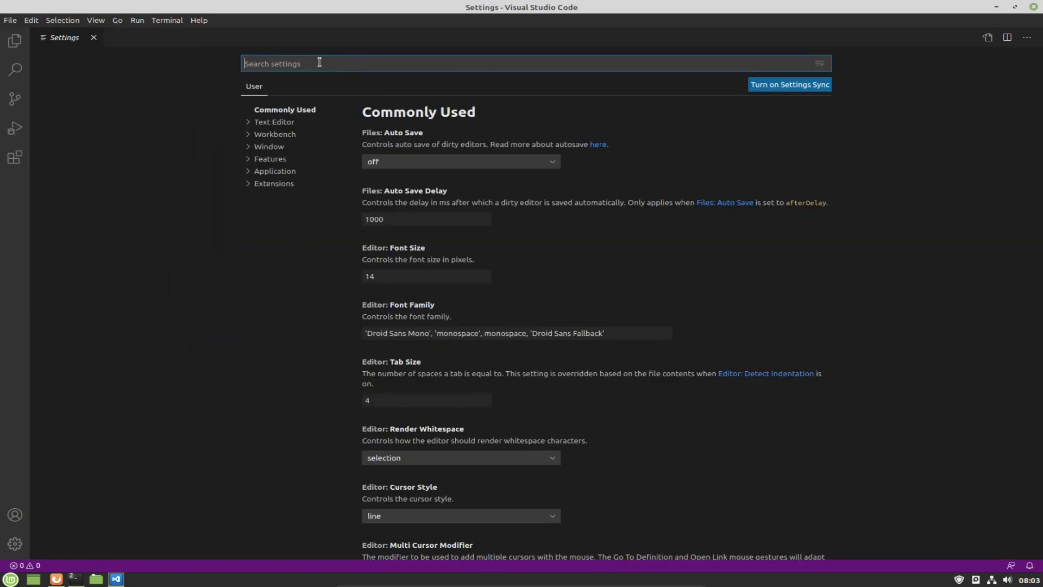
# Search settings for 'telemetry', untick Enable Telemetry and Enable Crash Reporter, restart, and close Settings.
pyautogui.write('telemetry')
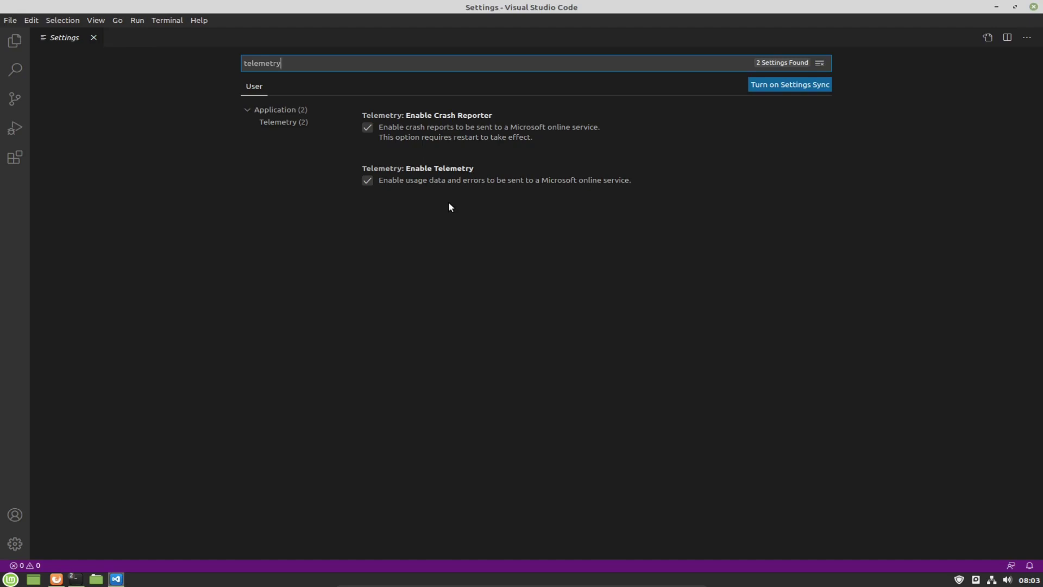
pyautogui.click(368, 180)
pyautogui.click(368, 127)
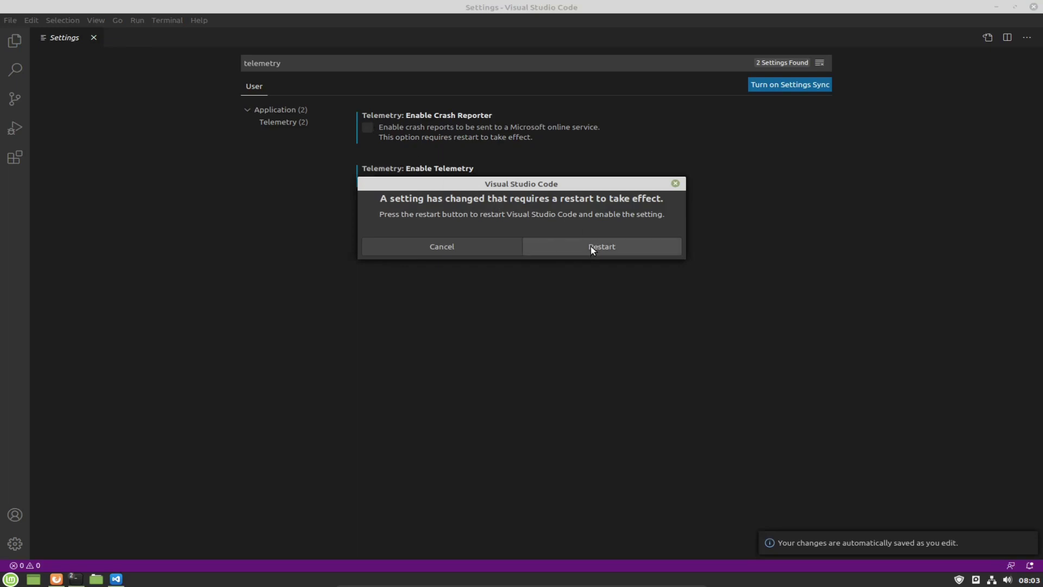
pyautogui.click(604, 250)
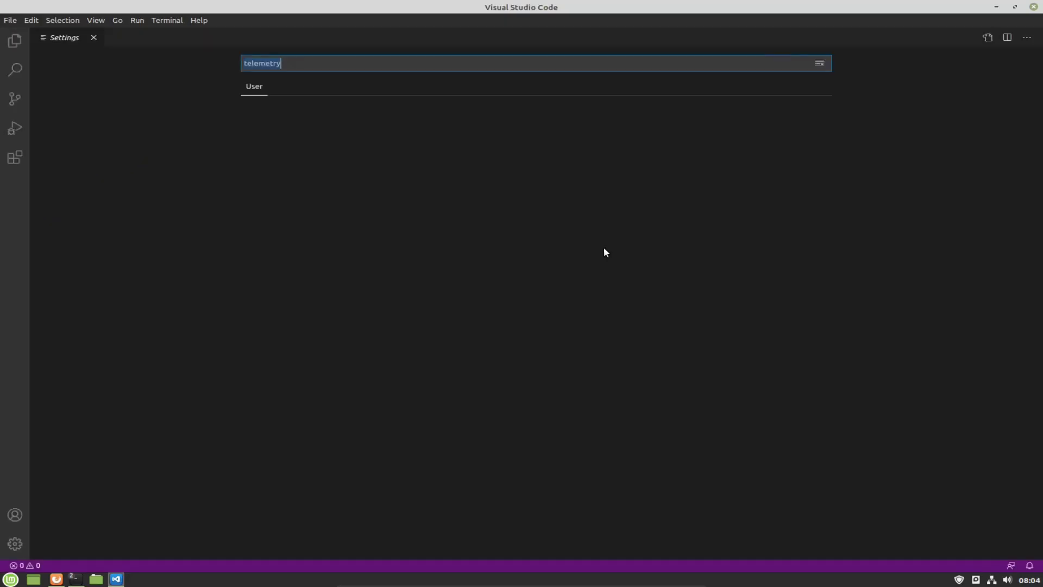
pyautogui.click(93, 38)
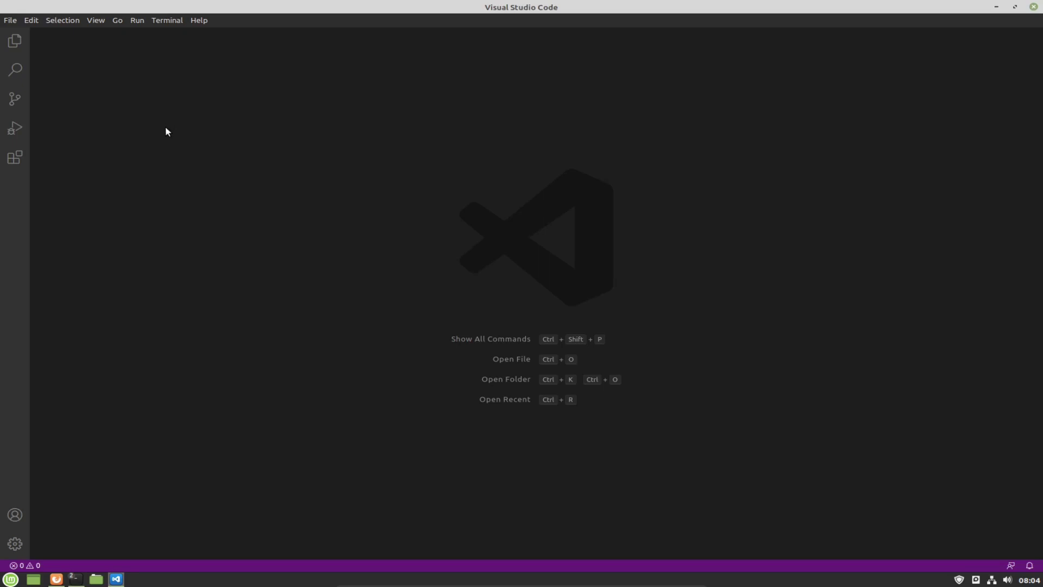
pyautogui.click(10, 20)
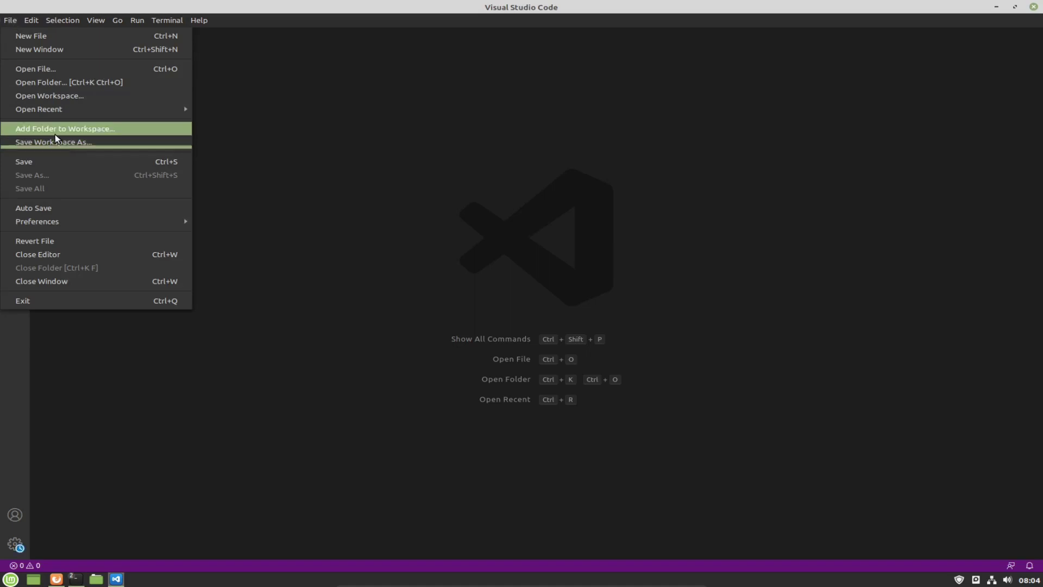
pyautogui.moveTo(46, 116)
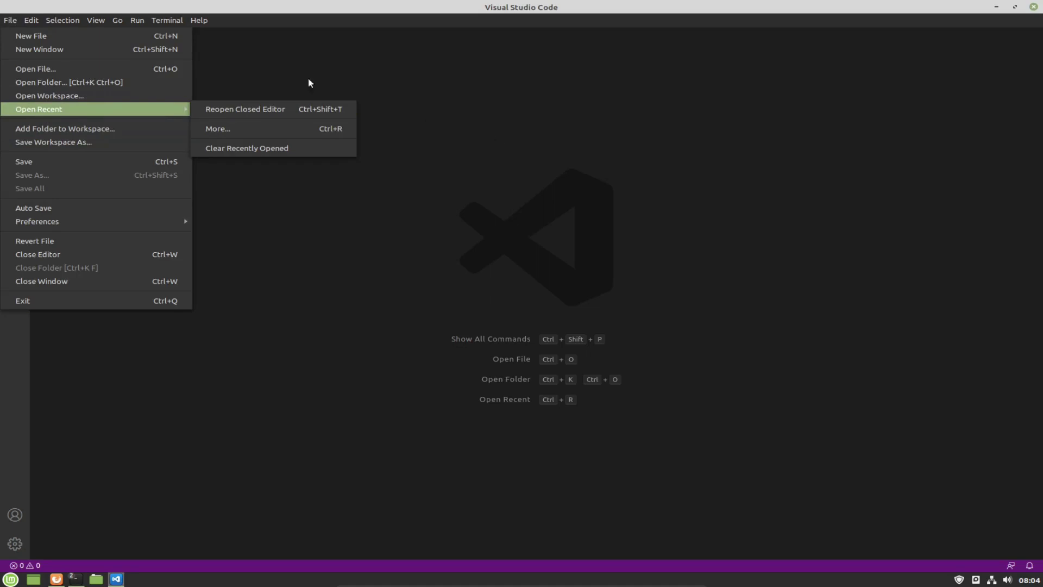
pyautogui.click(47, 69)
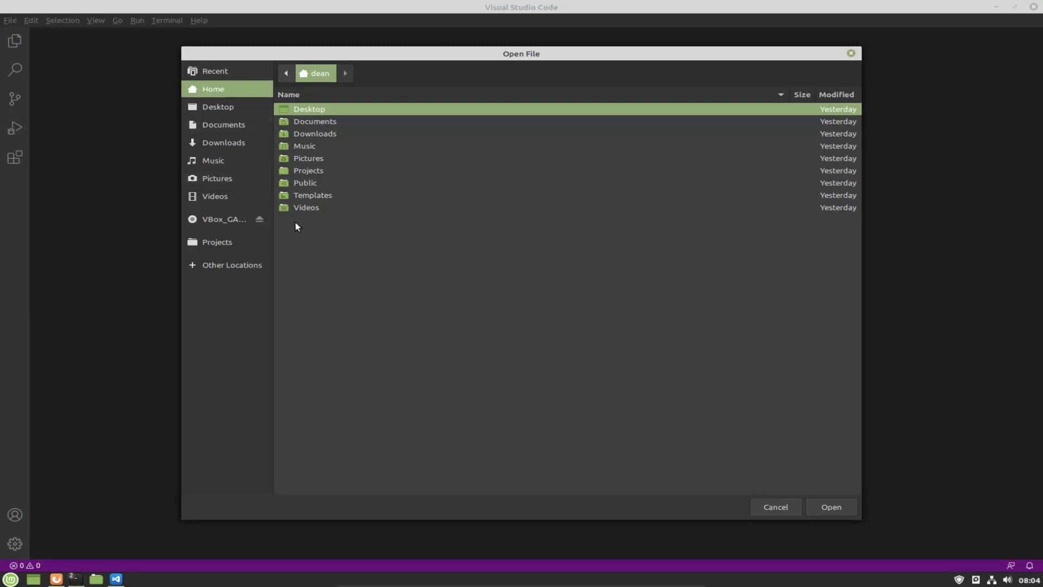
pyautogui.click(299, 170)
pyautogui.doubleClick(312, 173)
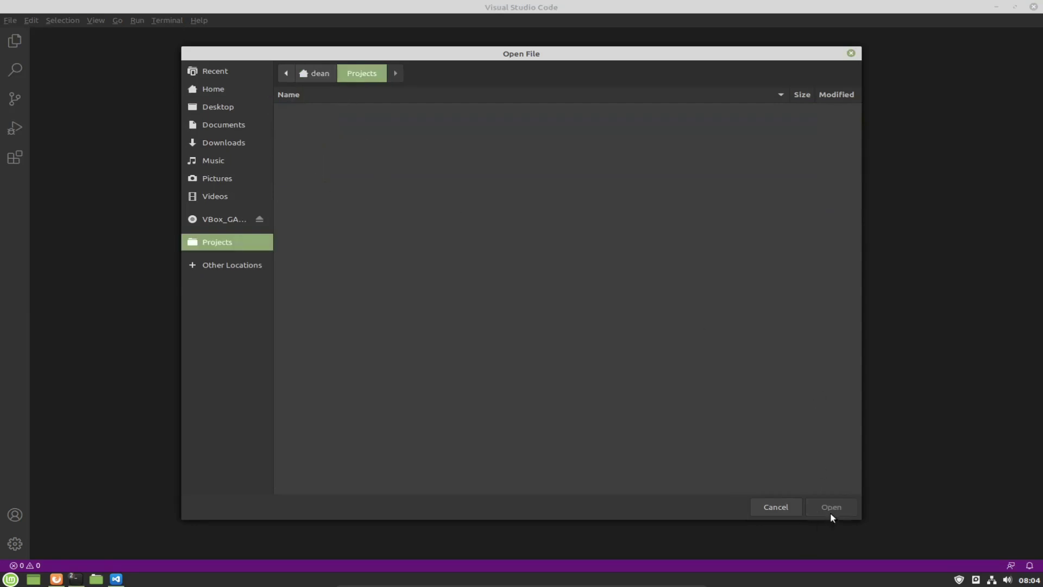
pyautogui.click(851, 52)
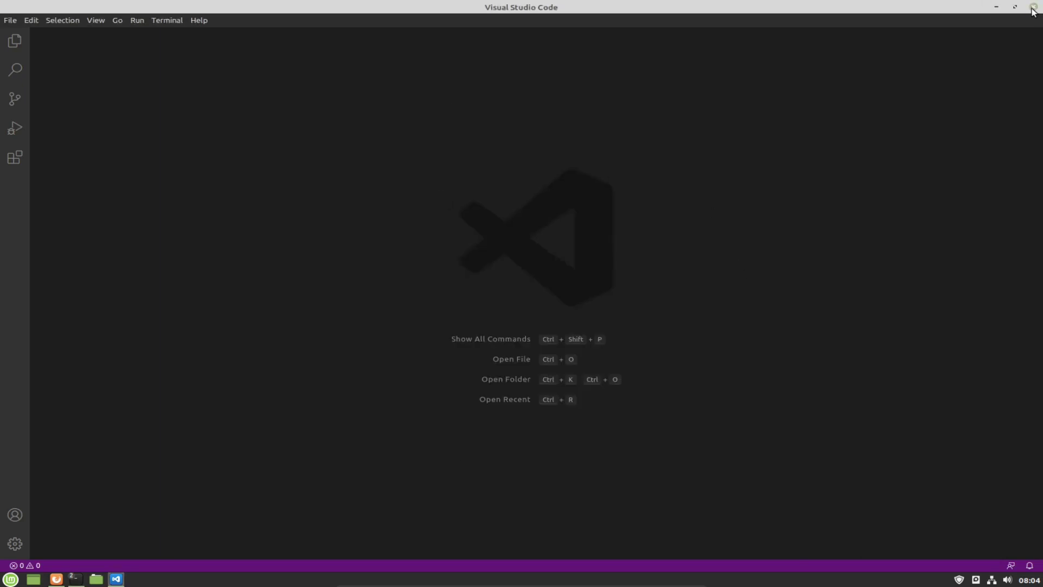
# Quit VS Code, open a new terminal and change into the Projects folder.
pyautogui.hotkey('ctrl', 'q')
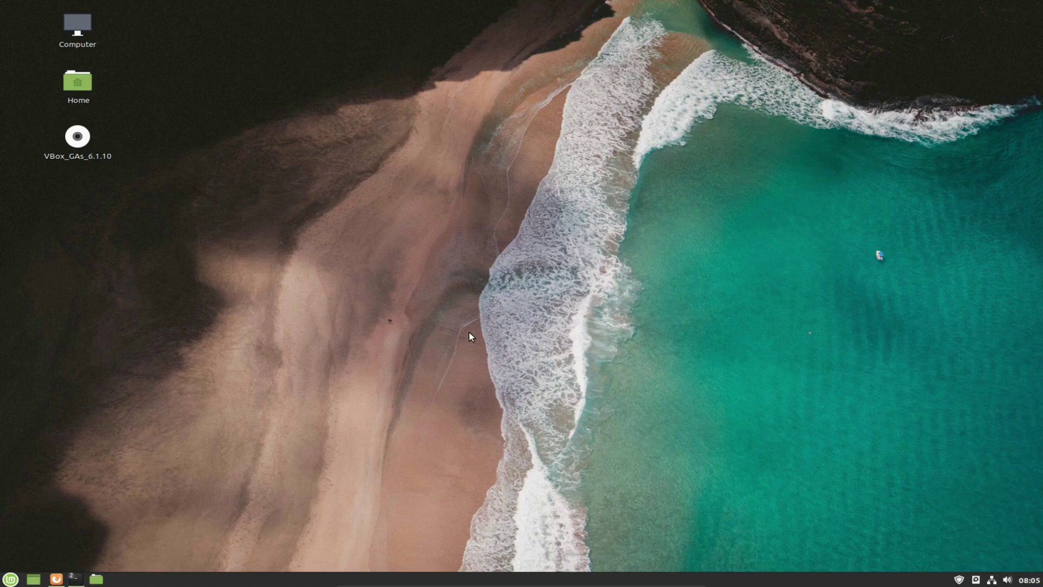
pyautogui.hotkey('ctrl', 'alt', 't')
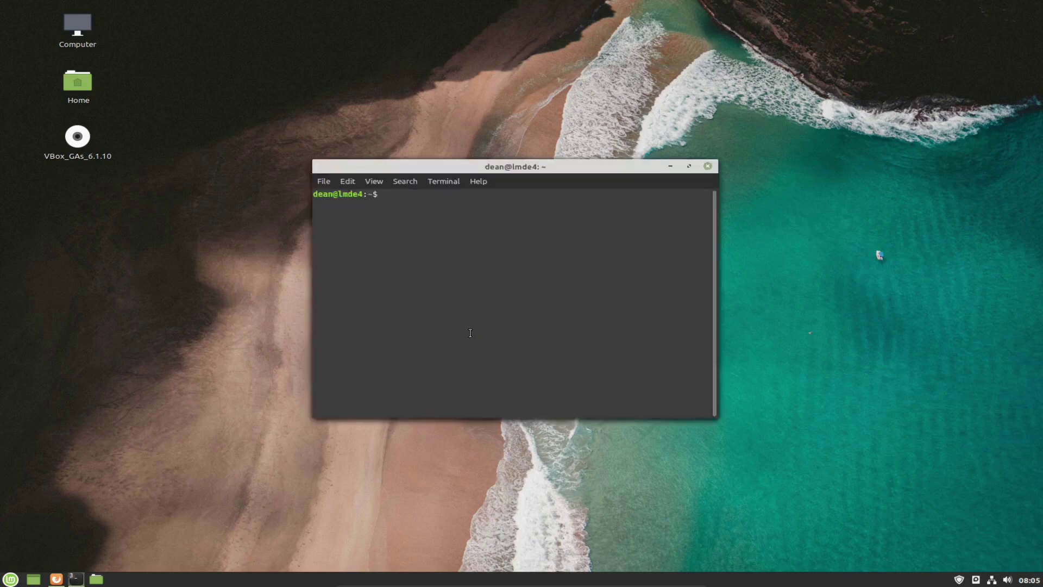
pyautogui.write('cd Projects/')
pyautogui.press('Return')
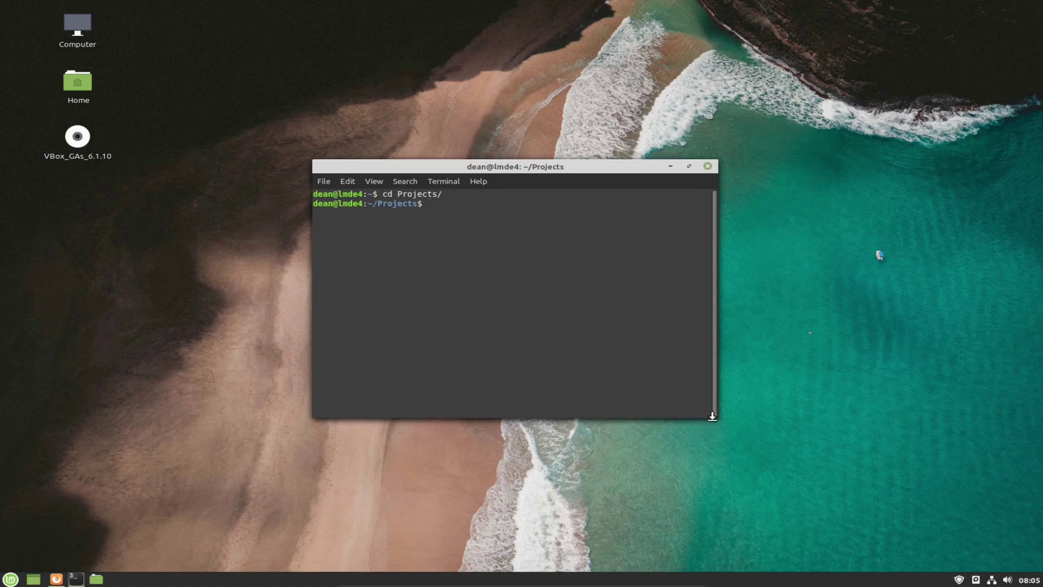
# Enlarge the terminal window and its text, move it up-left, and narrow it.
pyautogui.moveTo(734, 413); pyautogui.dragTo(838, 422)
pyautogui.click(374, 183)
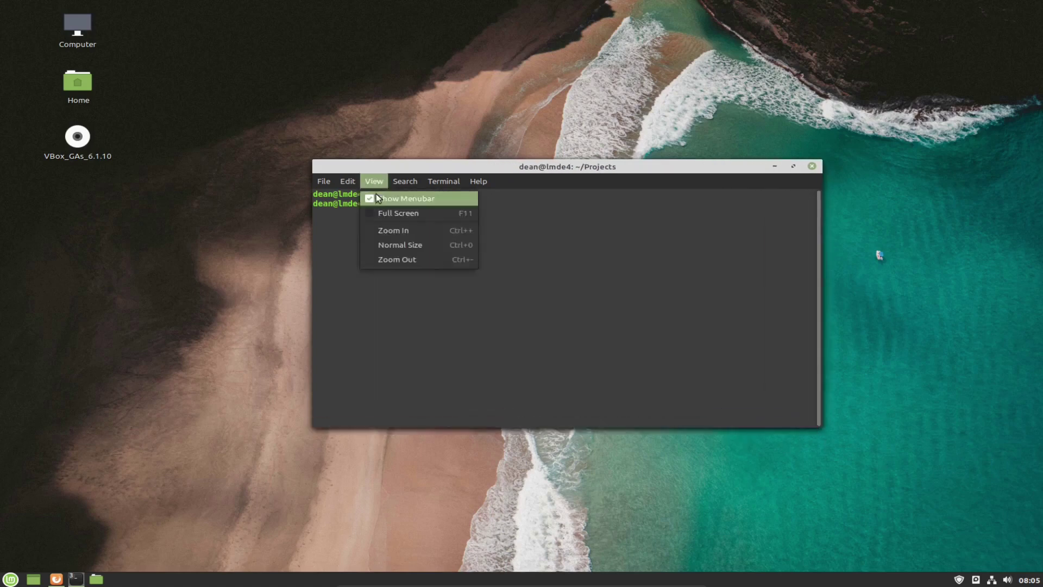
pyautogui.press('Escape')
pyautogui.click(374, 182)
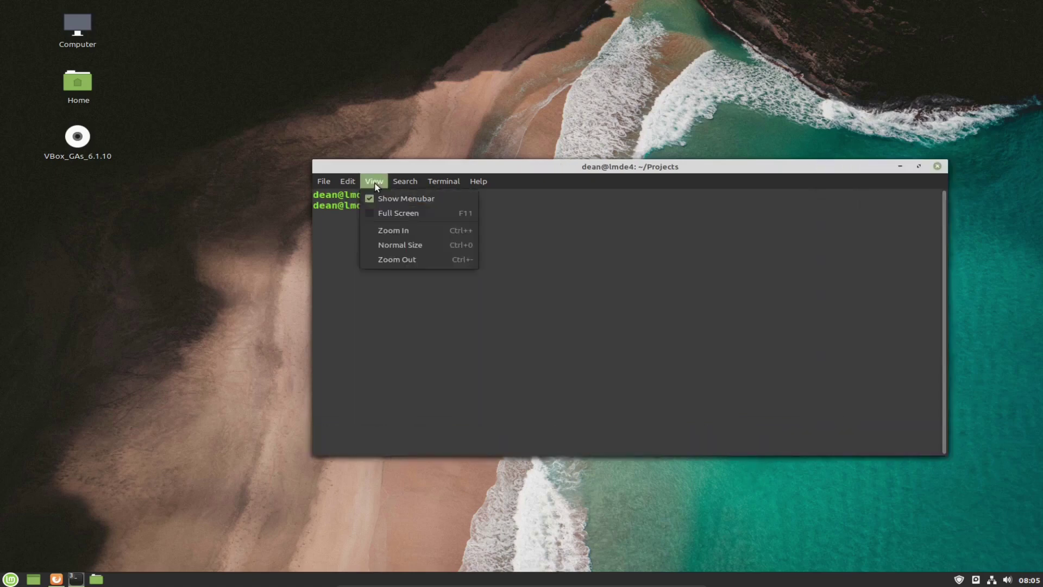
pyautogui.click(384, 232)
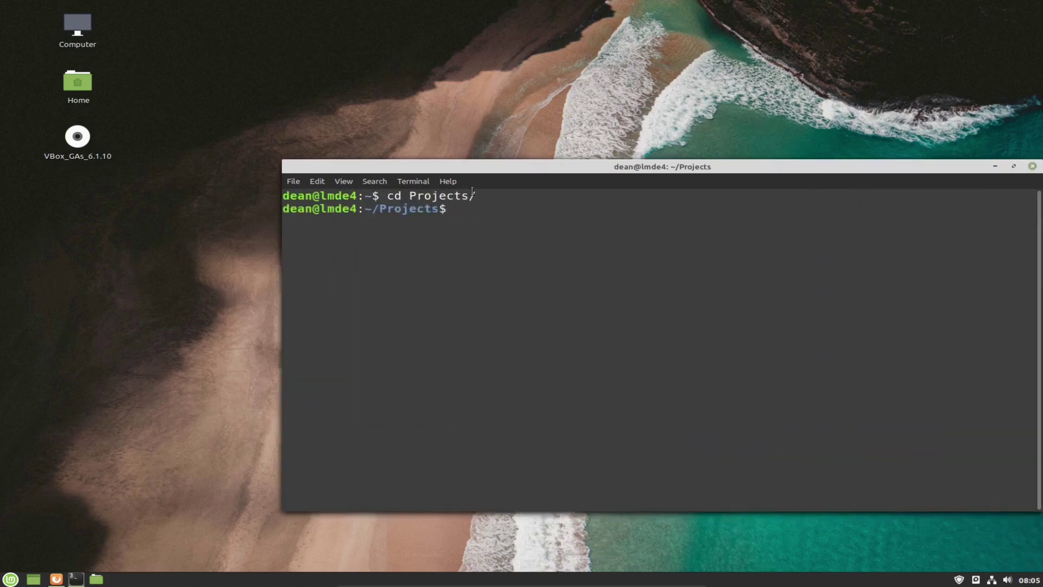
pyautogui.moveTo(454, 164); pyautogui.dragTo(379, 125)
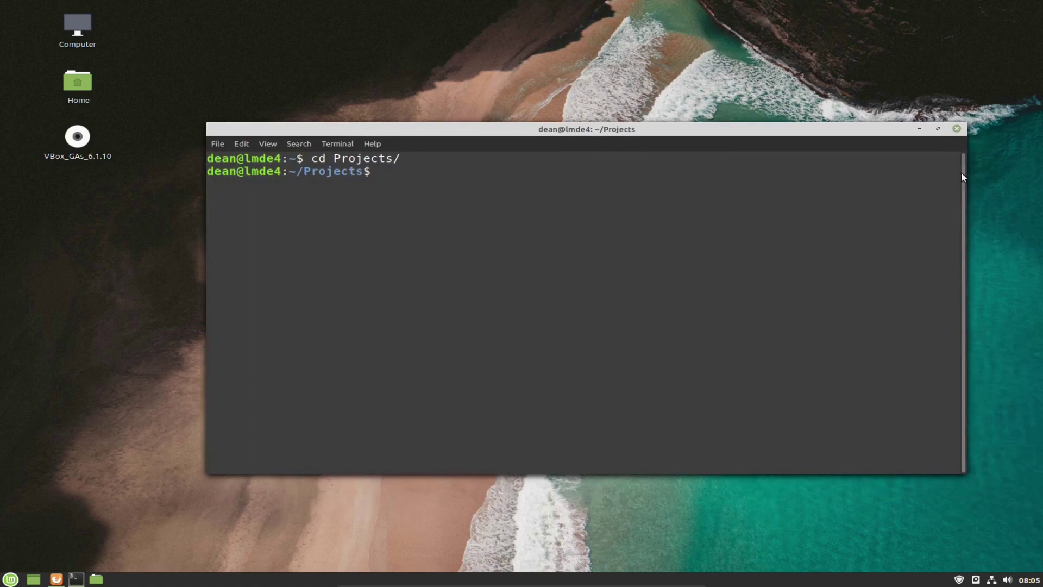
pyautogui.moveTo(962, 170); pyautogui.dragTo(905, 169)
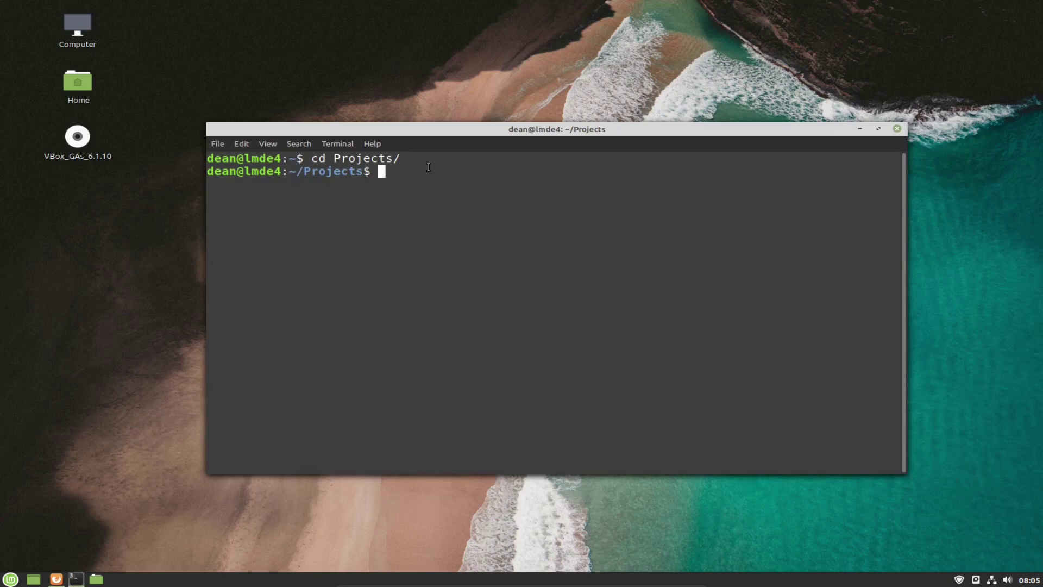
# Create the new-app Cargo package with 'cargo new new-app' and list Projects with ls -l.
pyautogui.write('cargo new new-app')
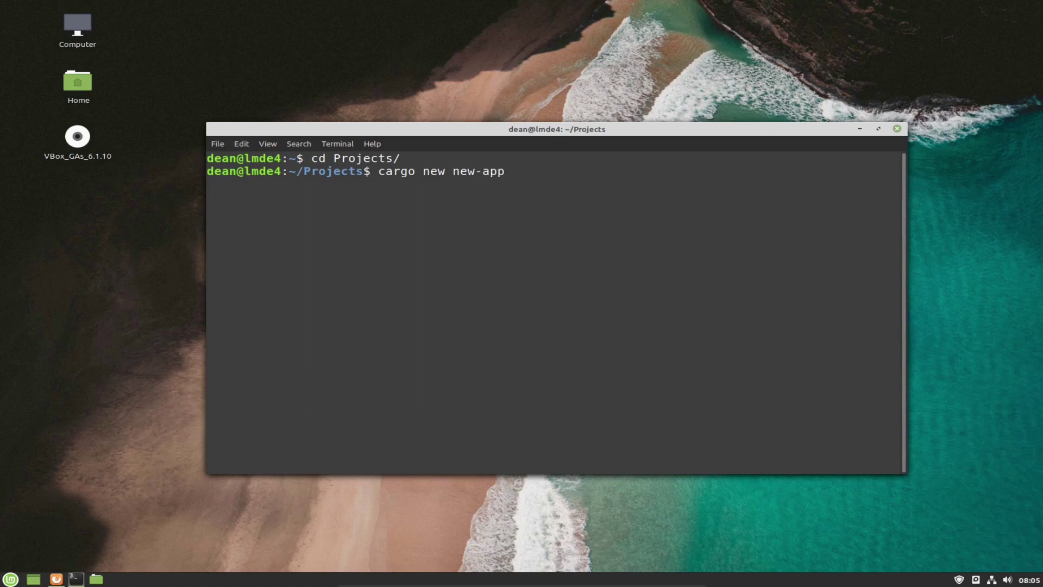
pyautogui.press('Return')
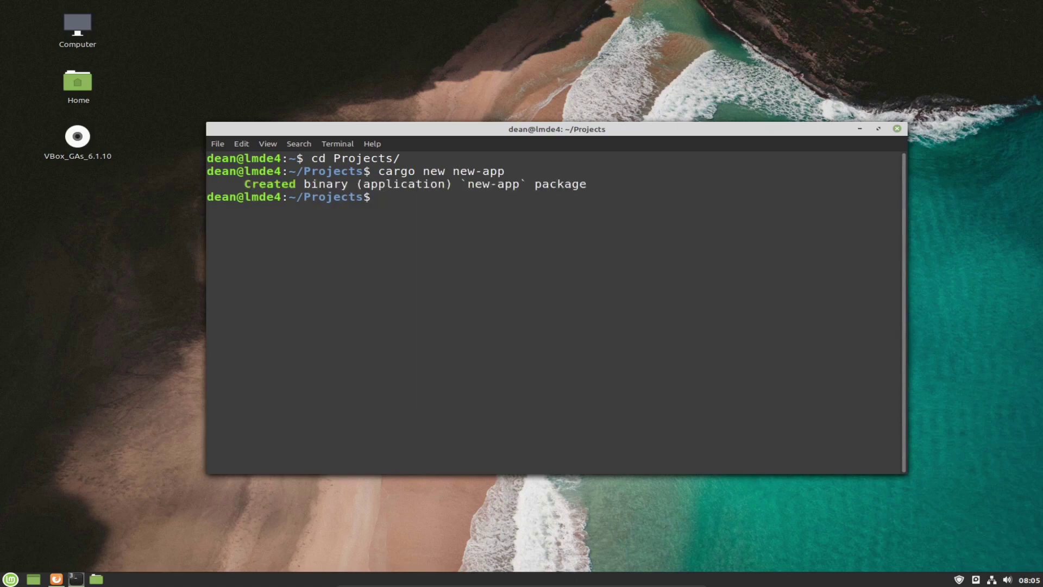
pyautogui.write('ls -l')
pyautogui.press('Return')
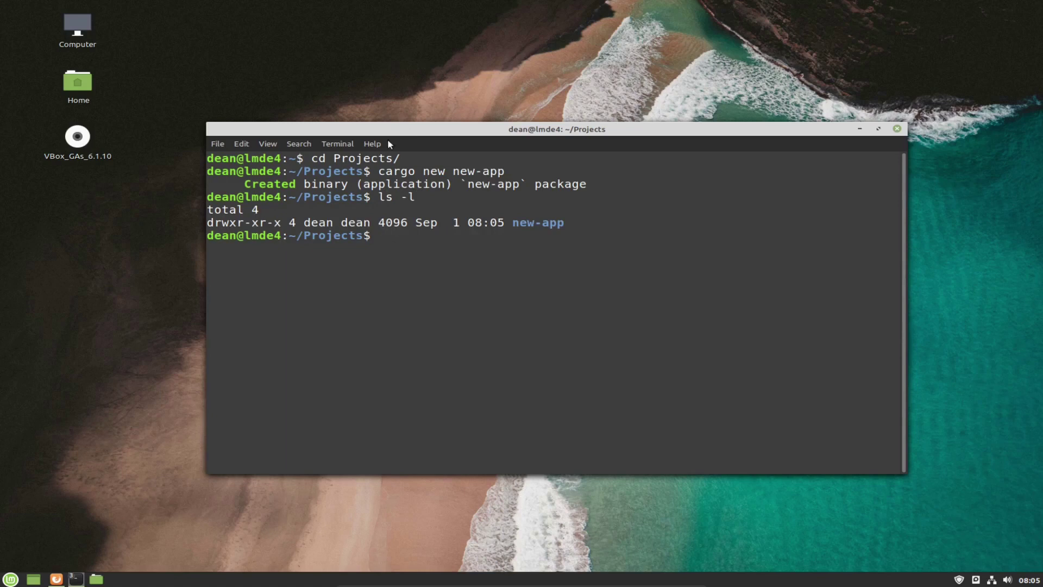
pyautogui.moveTo(513, 222); pyautogui.dragTo(565, 223)
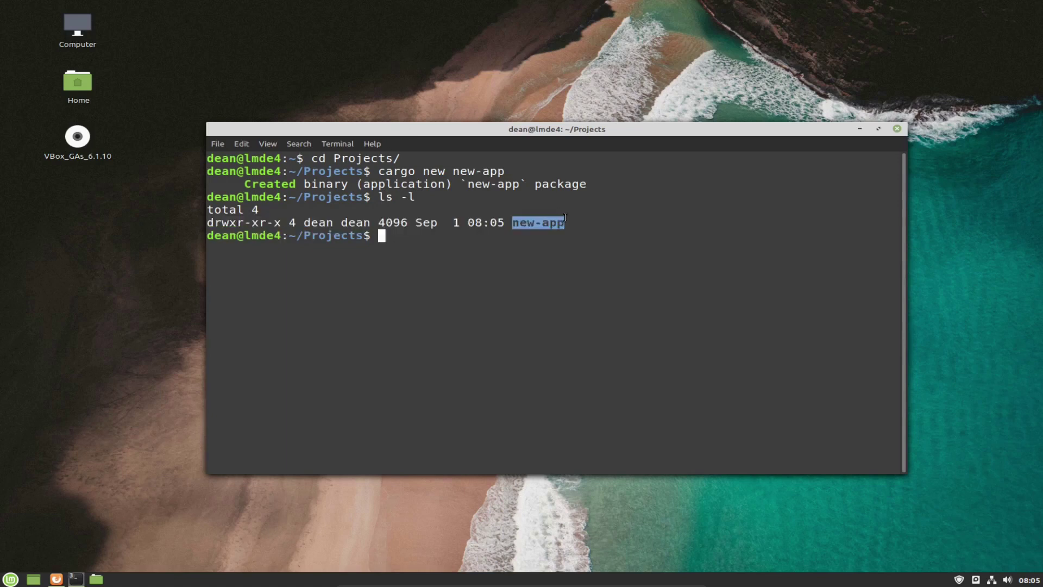
pyautogui.click(476, 254)
# Change into new-app and list its contents, pointing out Cargo.toml and src.
pyautogui.write('cd ne')
pyautogui.press('Tab')
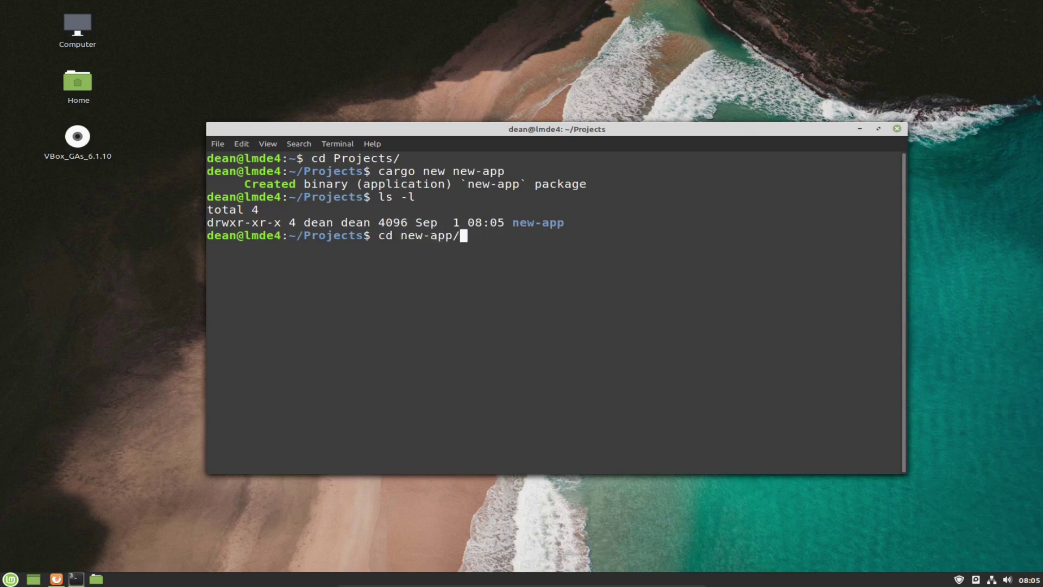
pyautogui.press('Return')
pyautogui.write('ls')
pyautogui.press('Return')
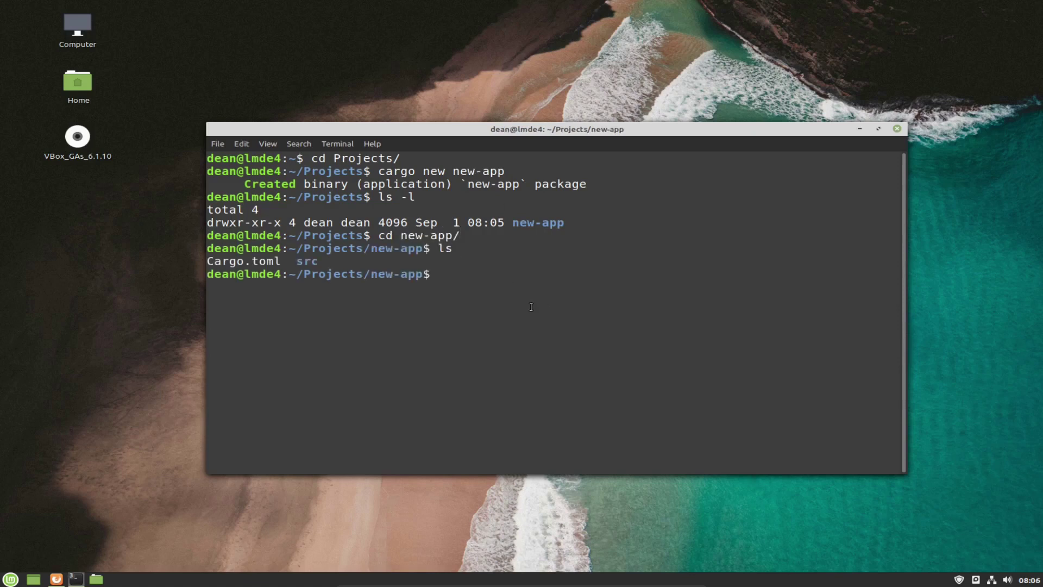
pyautogui.write('ls -l')
pyautogui.press('Return')
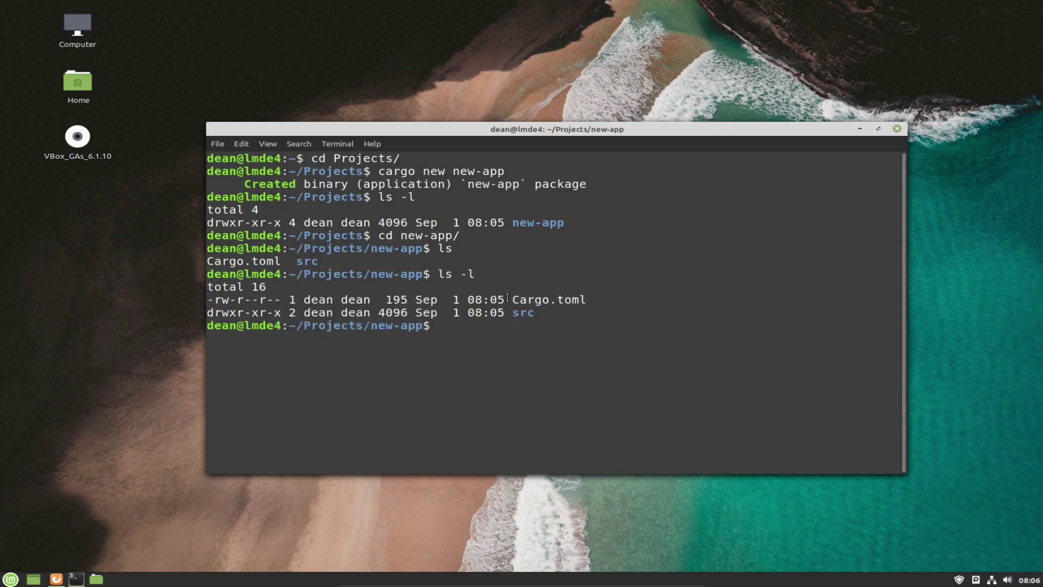
pyautogui.moveTo(519, 299); pyautogui.dragTo(581, 297)
pyautogui.moveTo(520, 312); pyautogui.dragTo(583, 298)
pyautogui.click(521, 331)
# Open the new-app folder in Visual Studio Code with 'code .'.
pyautogui.write('co')
pyautogui.press('BackSpace')
pyautogui.press('BackSpace')
pyautogui.write('code .')
pyautogui.press('Return')
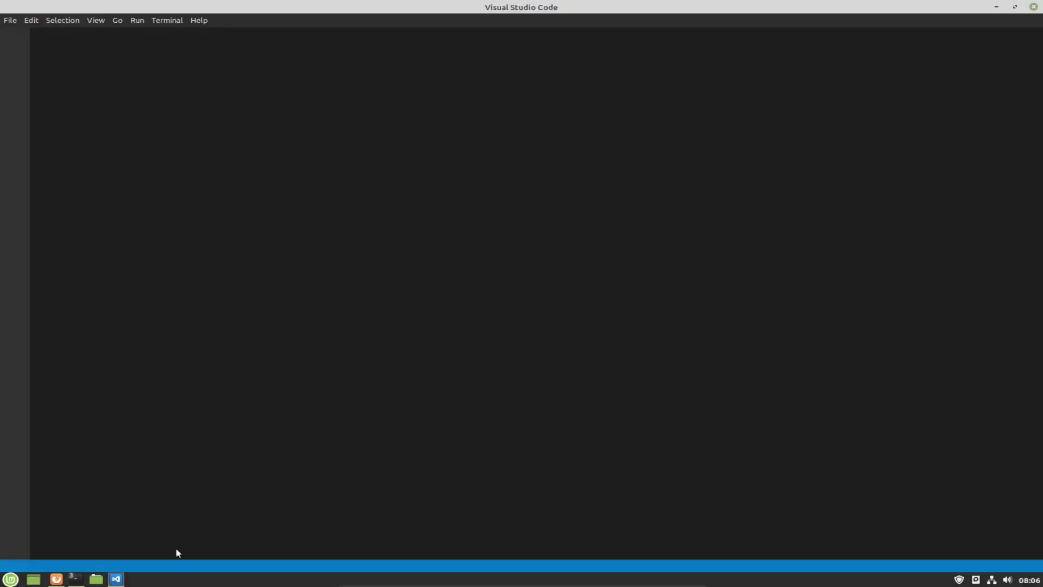
# Reposition and close the separate terminal window, then open the integrated terminal with Ctrl+`.
pyautogui.moveTo(76, 579)
pyautogui.click(361, 513)
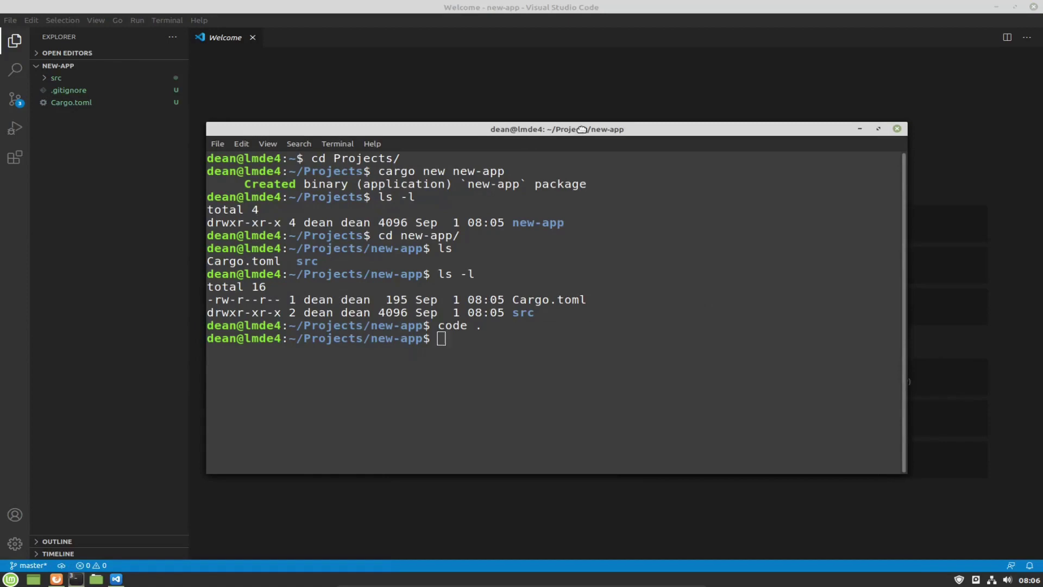
pyautogui.moveTo(529, 137); pyautogui.dragTo(644, 125)
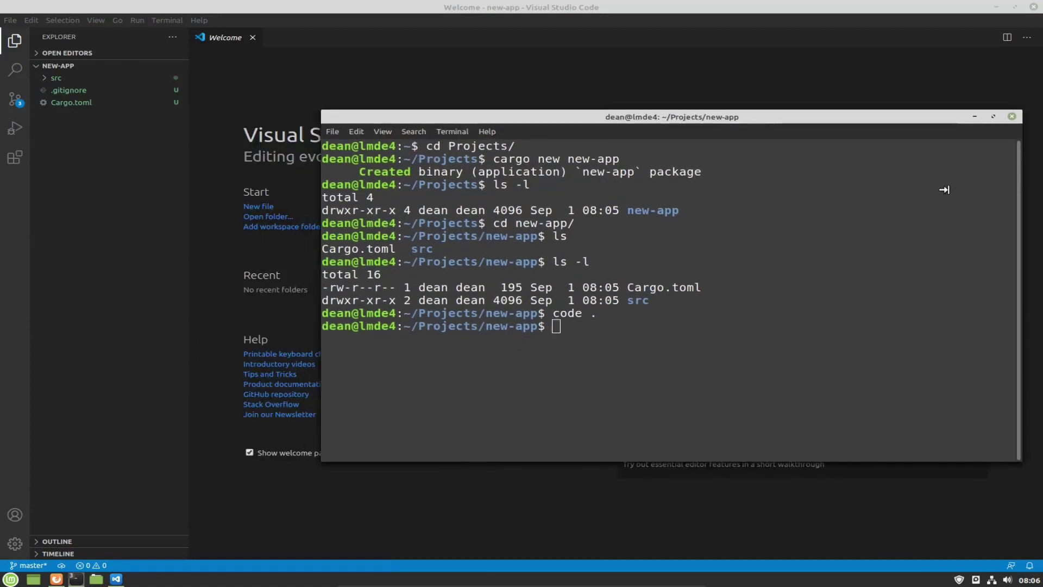
pyautogui.moveTo(1018, 185); pyautogui.dragTo(839, 185)
pyautogui.moveTo(725, 113); pyautogui.dragTo(808, 121)
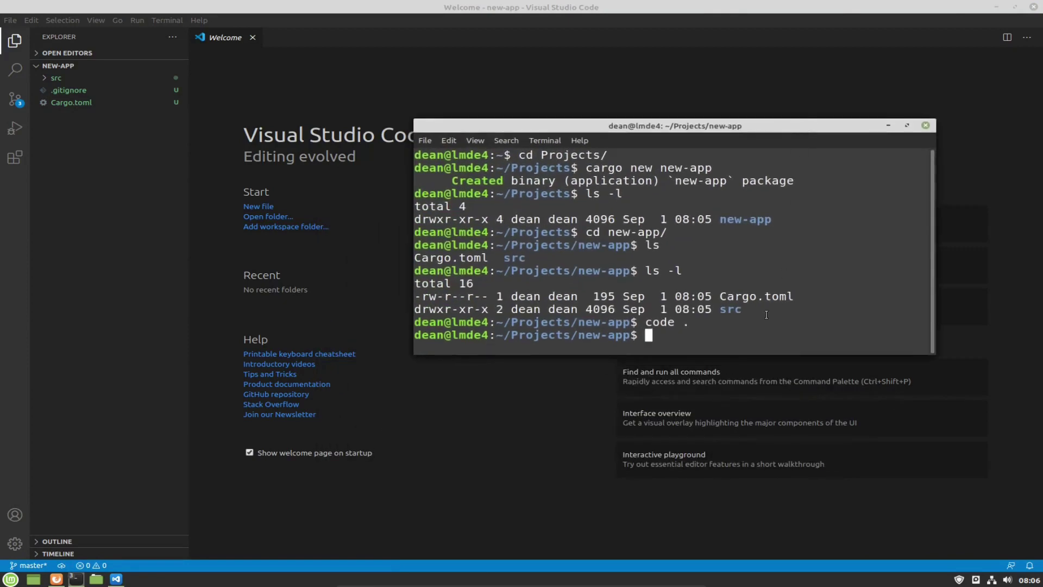
pyautogui.click(924, 125)
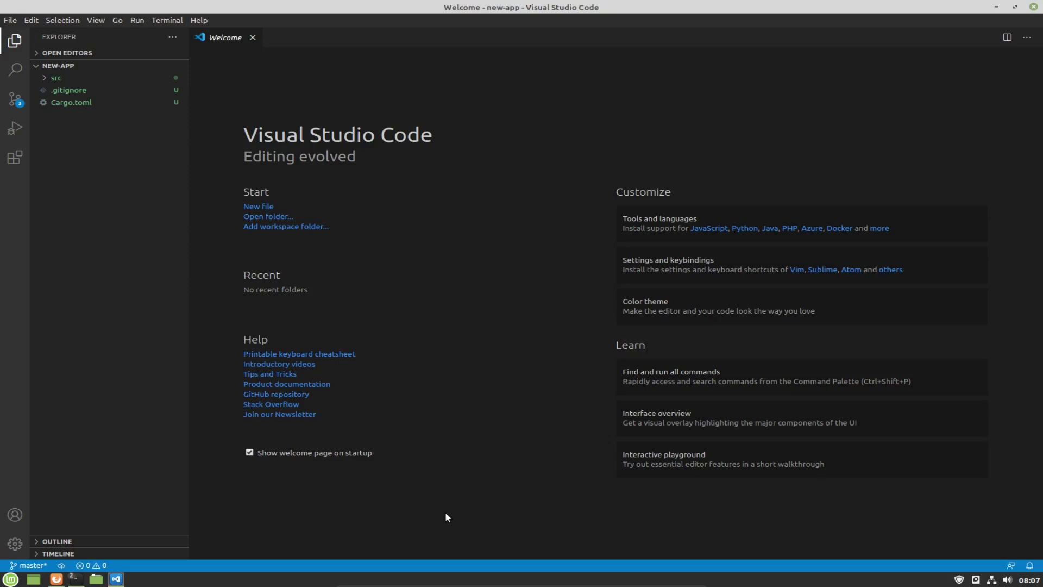
pyautogui.hotkey('ctrl', '`')
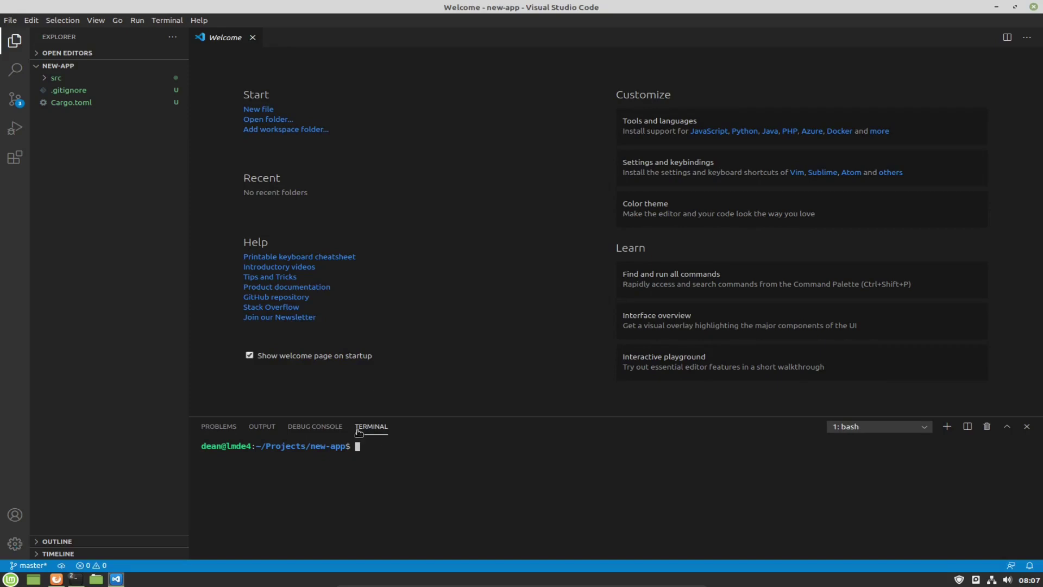
# Open Cargo.toml, dismiss the TOML extensions notice, then open src/main.rs.
pyautogui.click(72, 103)
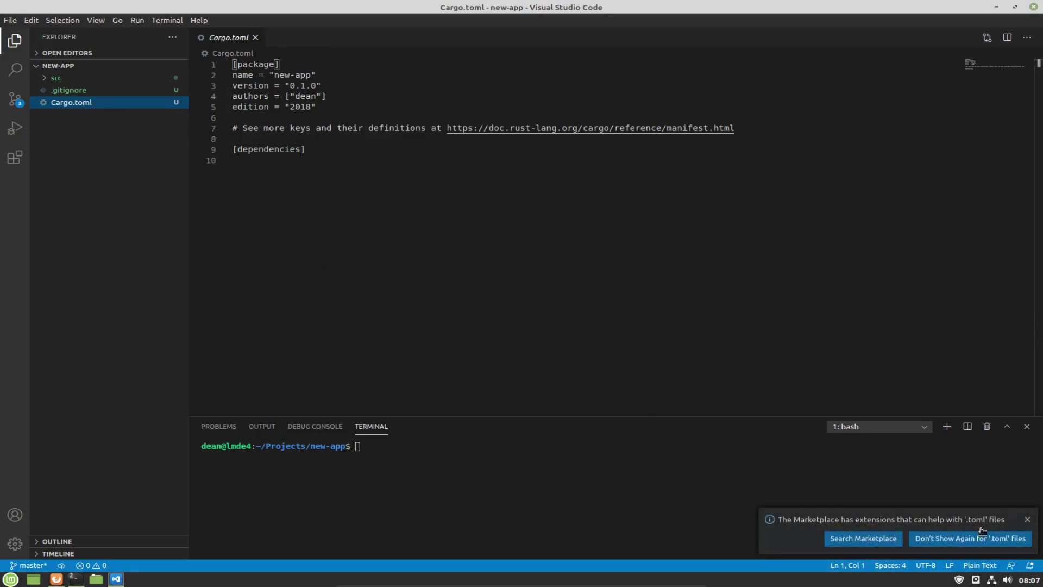
pyautogui.click(1028, 519)
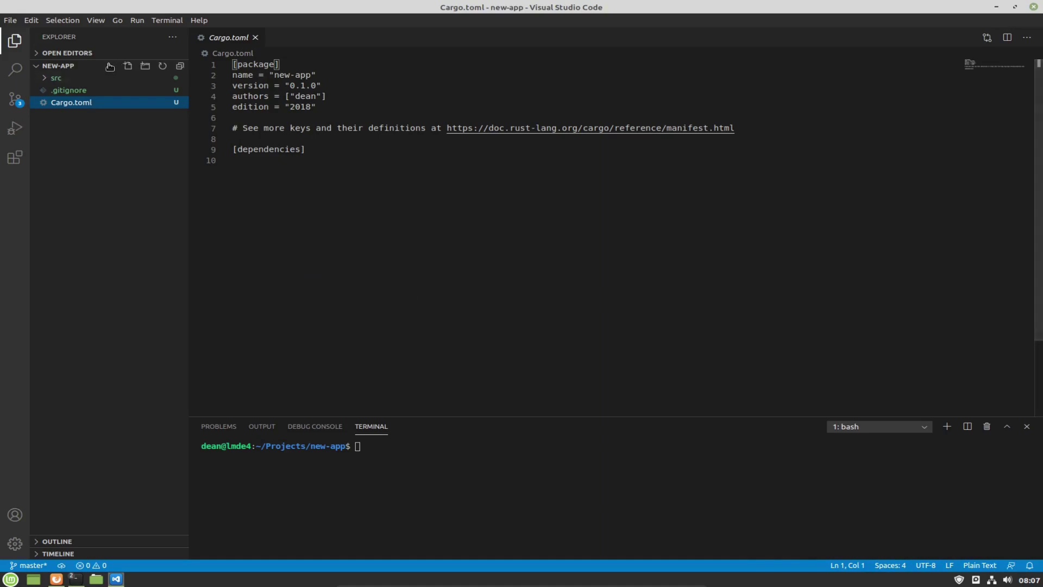
pyautogui.click(48, 79)
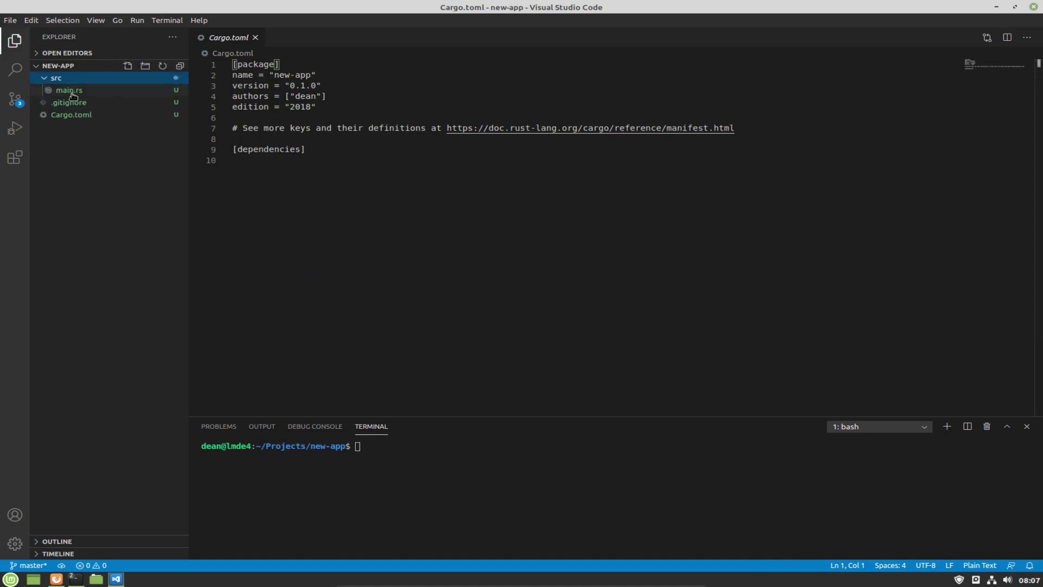
pyautogui.click(70, 91)
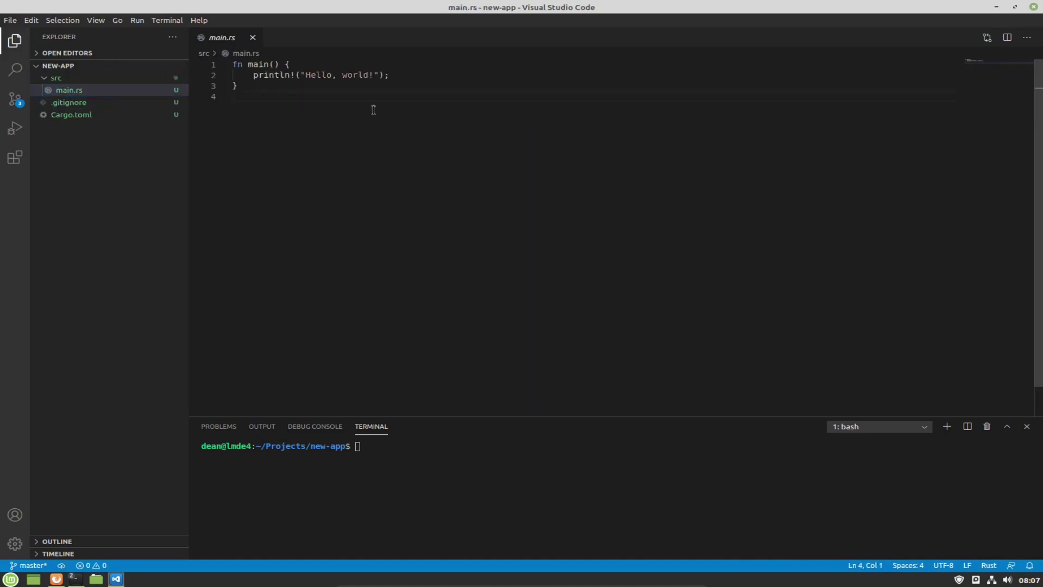
# Try typing test lines in main.rs, then undo back to the original Hello, world! code.
pyautogui.click(404, 74)
pyautogui.press('Return')
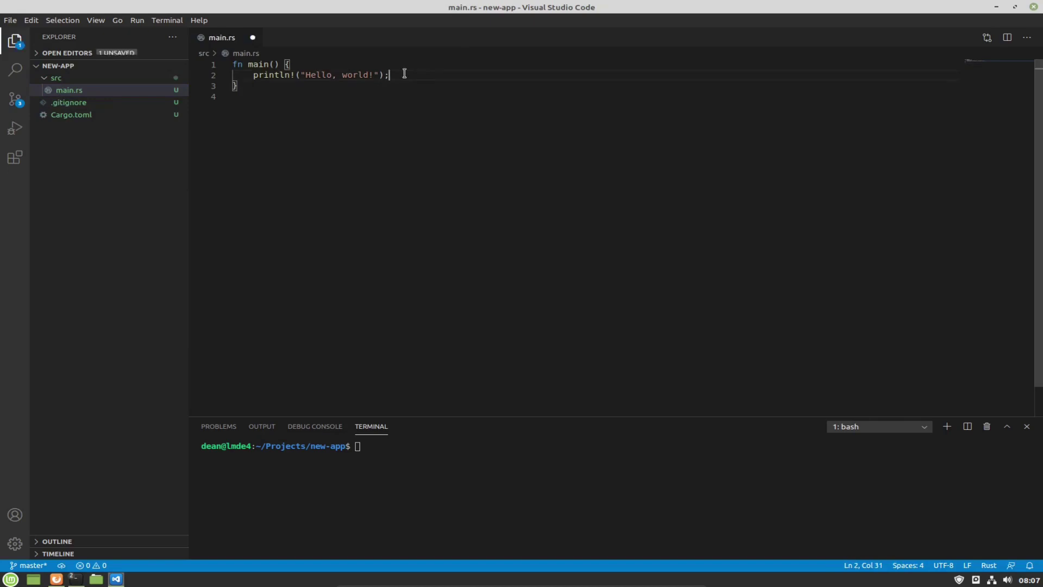
pyautogui.write('printl')
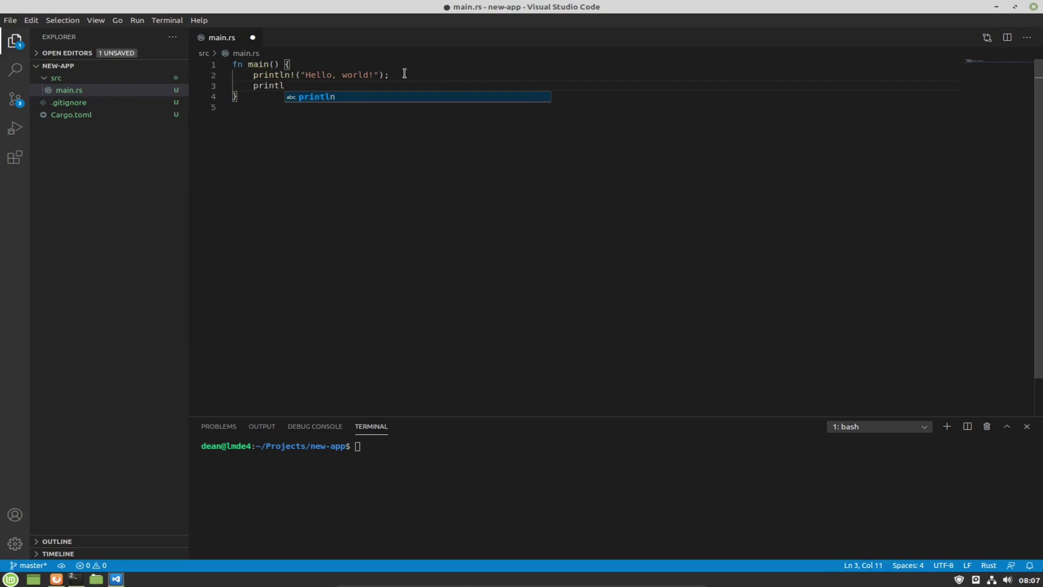
pyautogui.write('n')
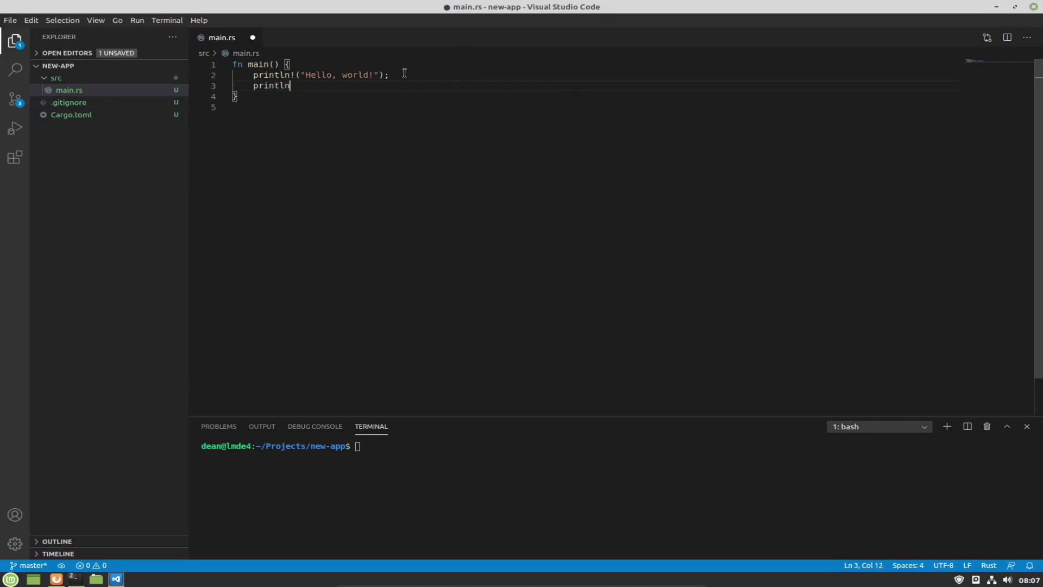
pyautogui.press('BackSpace')
pyautogui.press('BackSpace')
pyautogui.press('BackSpace')
pyautogui.press('BackSpace')
pyautogui.press('BackSpace')
pyautogui.press('BackSpace')
pyautogui.press('BackSpace')
pyautogui.write('let d: Ve')
pyautogui.hotkey('shift', 'Home')
pyautogui.hotkey('shift', 'Home')
pyautogui.press('BackSpace')
pyautogui.press('BackSpace')
pyautogui.click(259, 206)
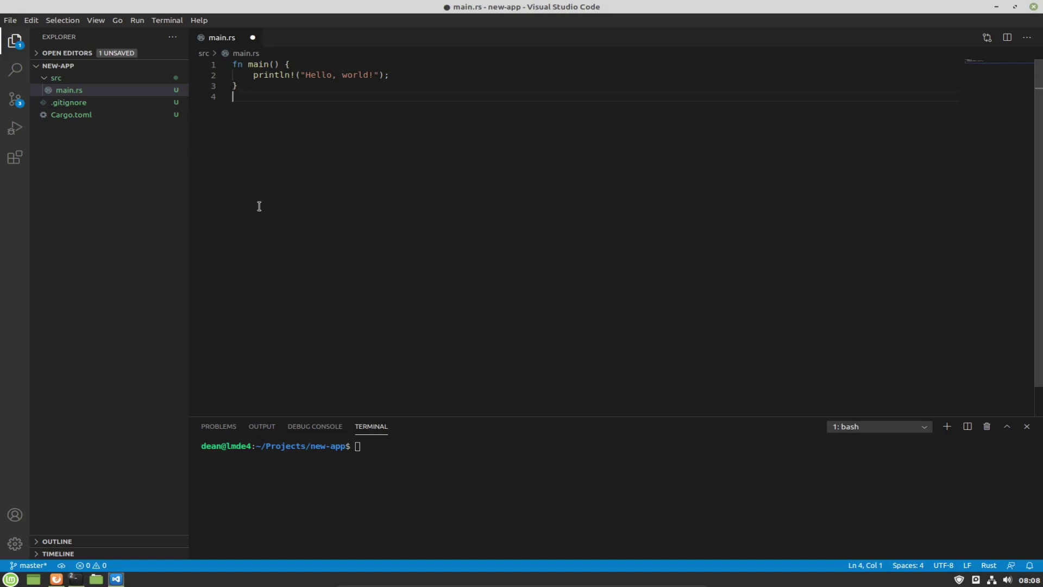
pyautogui.press('Up')
pyautogui.press('Return')
pyautogui.press('Up')
pyautogui.hotkey('ctrl', 'z')
pyautogui.hotkey('ctrl', 'z')
pyautogui.hotkey('ctrl', 'z')
pyautogui.hotkey('ctrl', 'z')
pyautogui.hotkey('ctrl', 'z')
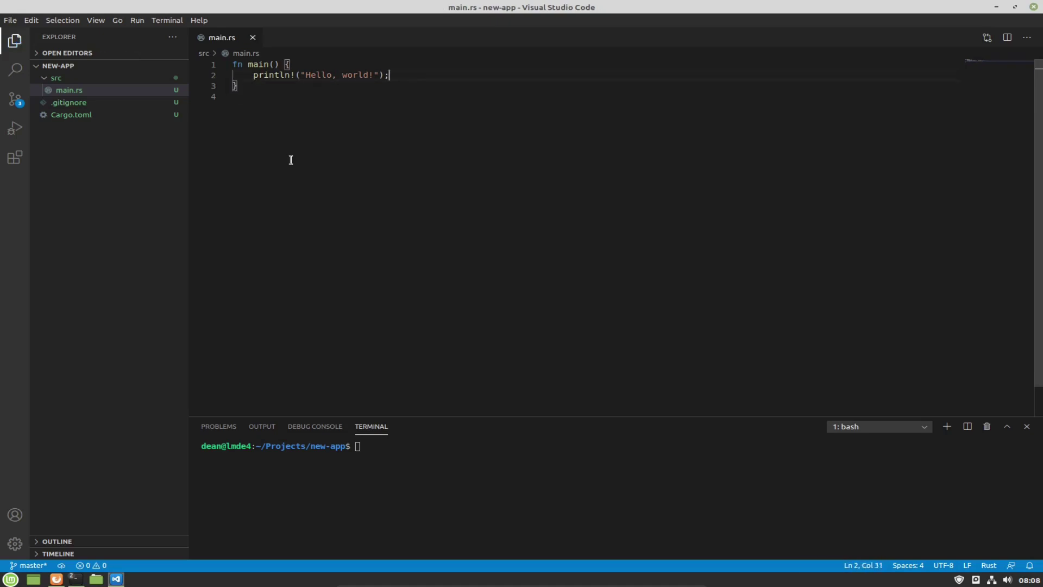
# Search the extensions marketplace for 'rust' and install the Rust extension.
pyautogui.click(18, 162)
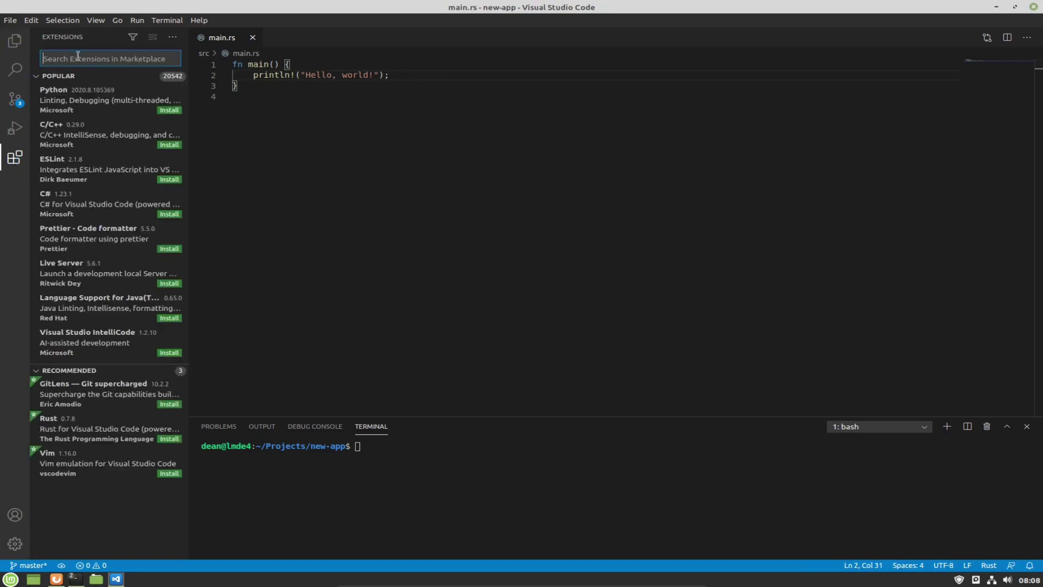
pyautogui.write('rust')
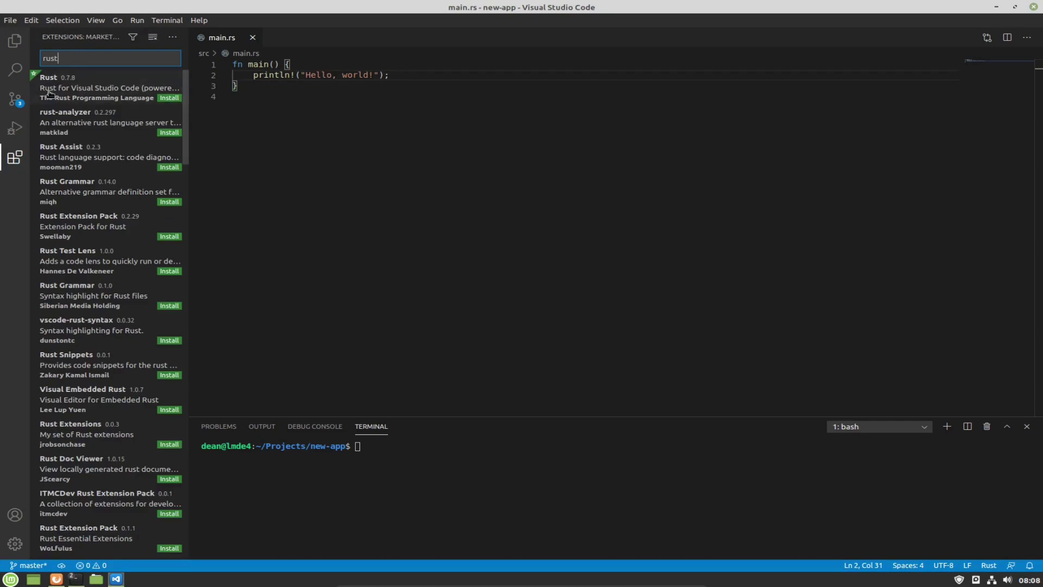
pyautogui.click(72, 97)
pyautogui.click(307, 117)
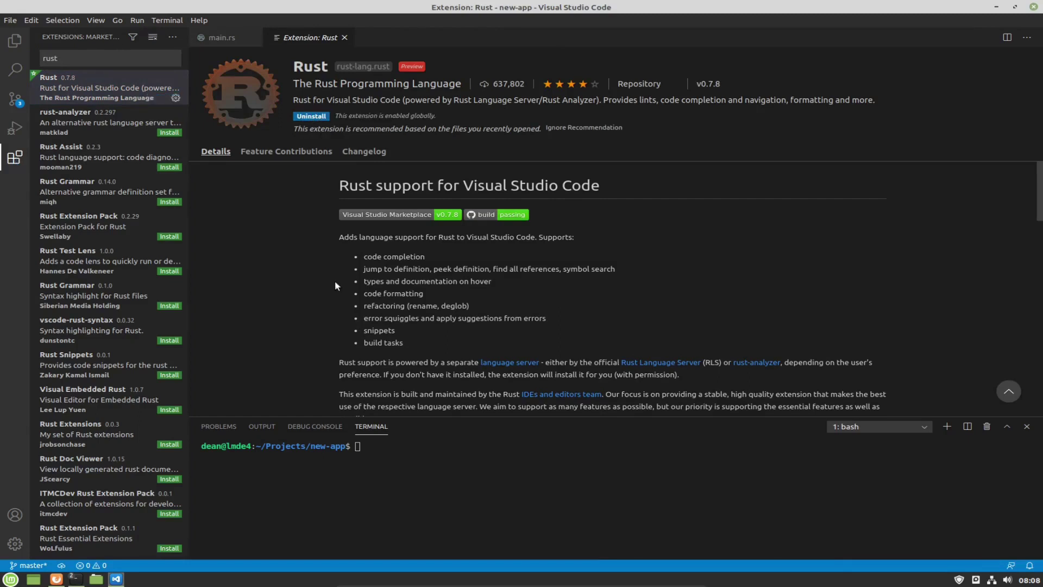
# Search for 'better toml' and install the Better TOML extension.
pyautogui.click(97, 56)
pyautogui.hotkey('ctrl', 'a')
pyautogui.write('better tom')
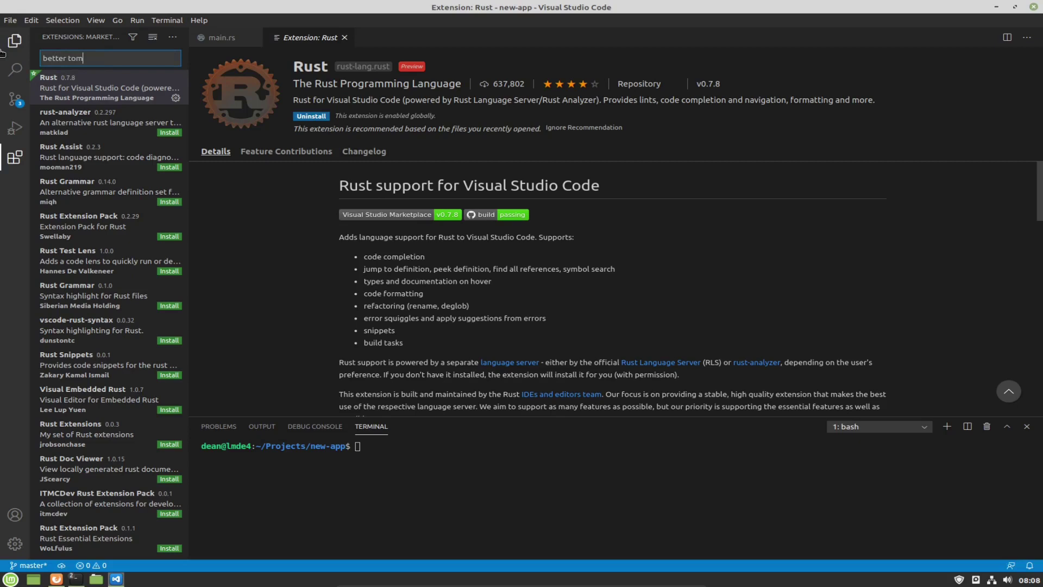
pyautogui.write('l')
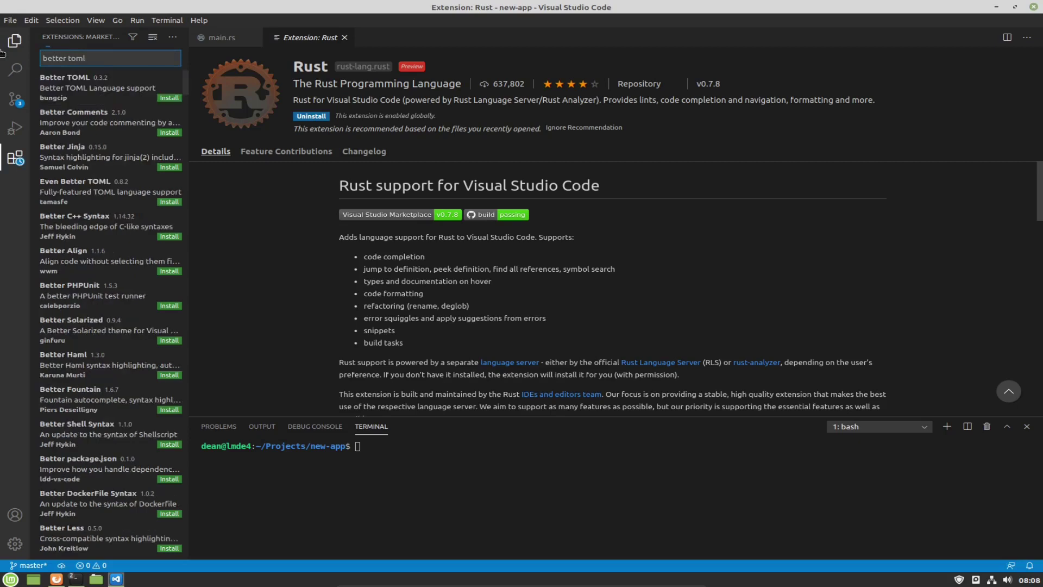
pyautogui.click(77, 88)
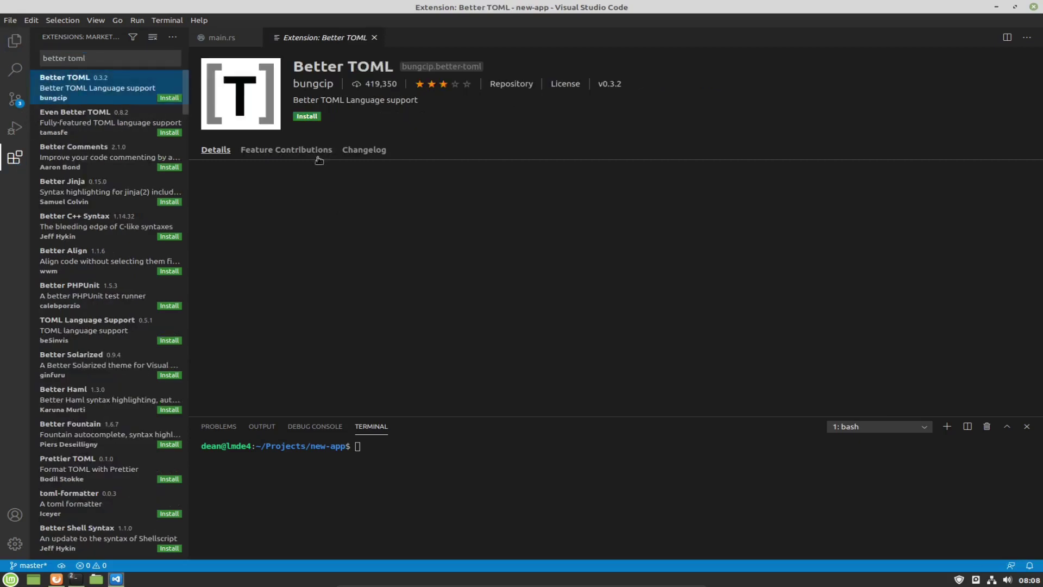
pyautogui.click(308, 117)
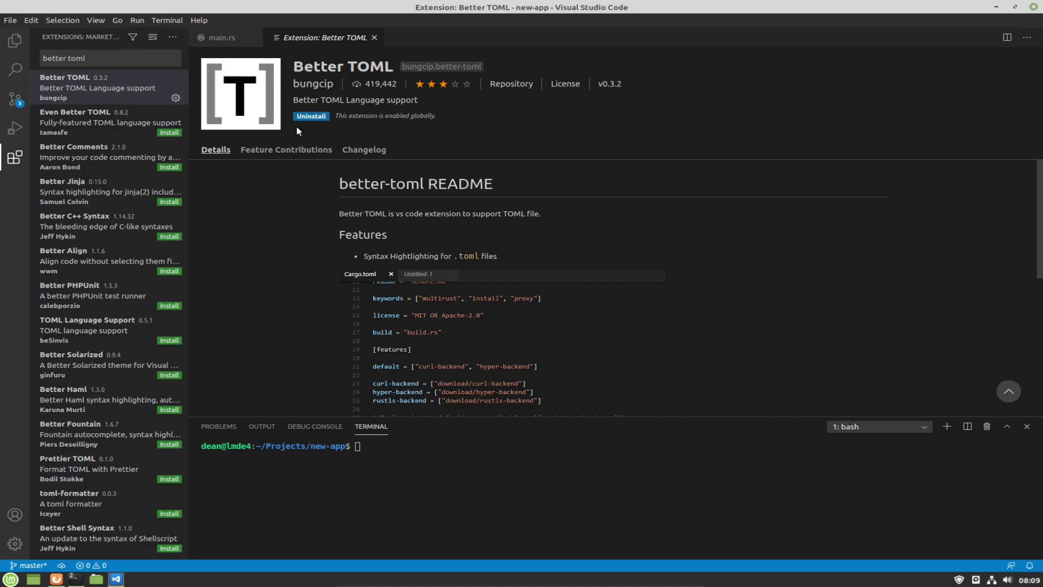
# Search for 'codelldb' and install the CodeLLDB extension.
pyautogui.tripleClick(74, 54)
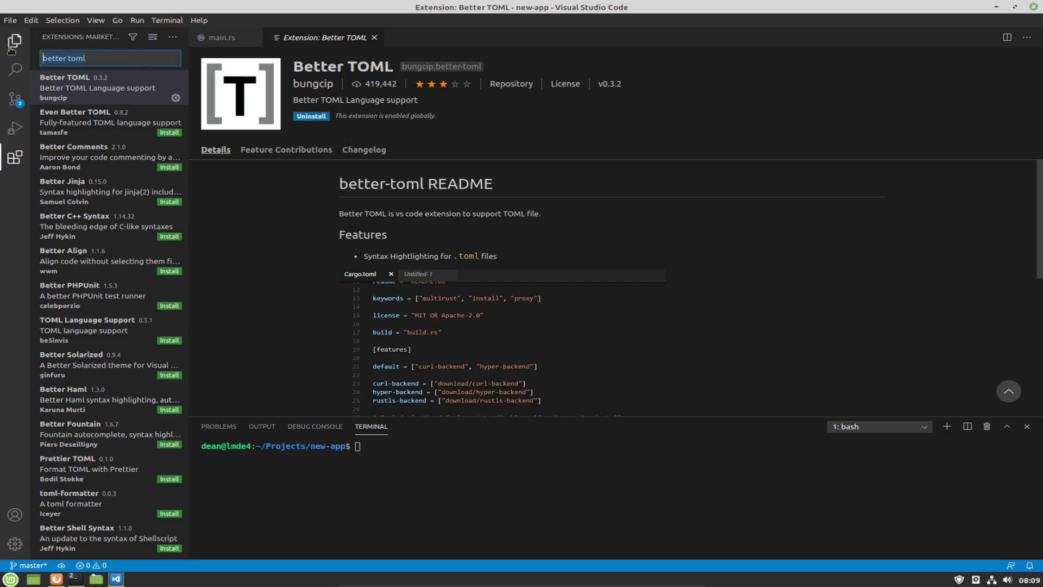
pyautogui.write('codelldb')
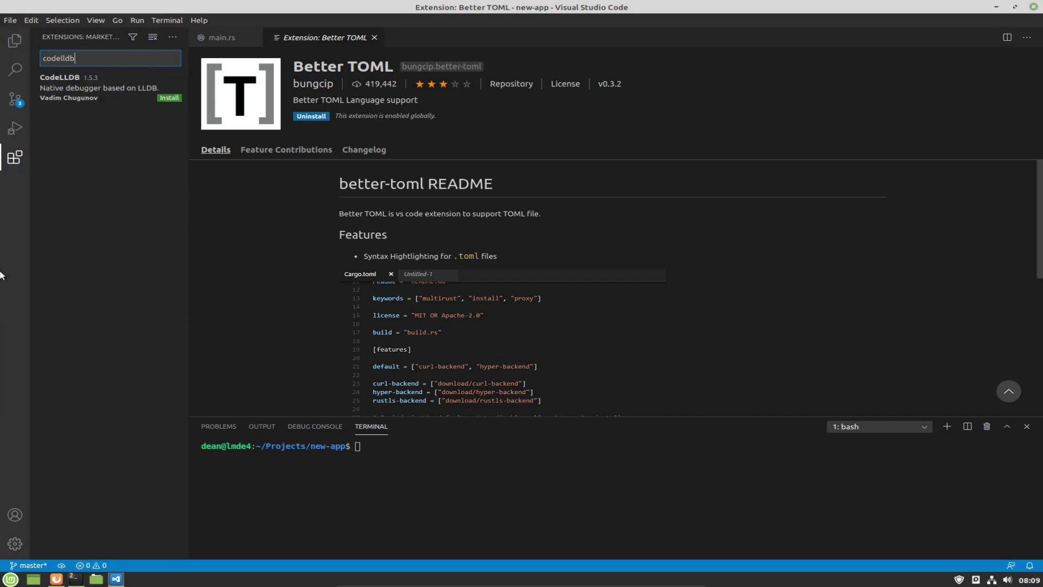
pyautogui.click(75, 98)
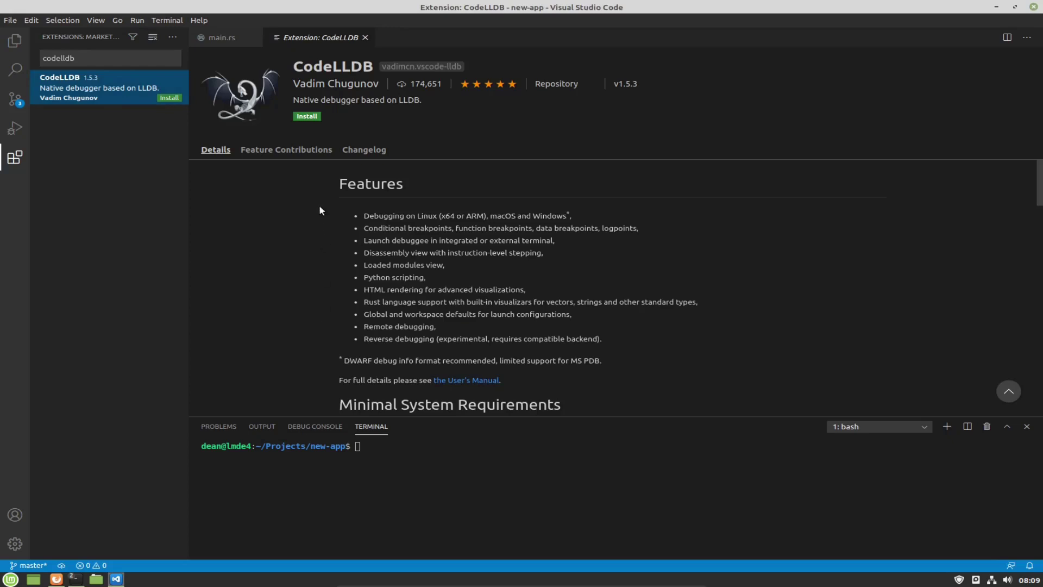
pyautogui.click(305, 116)
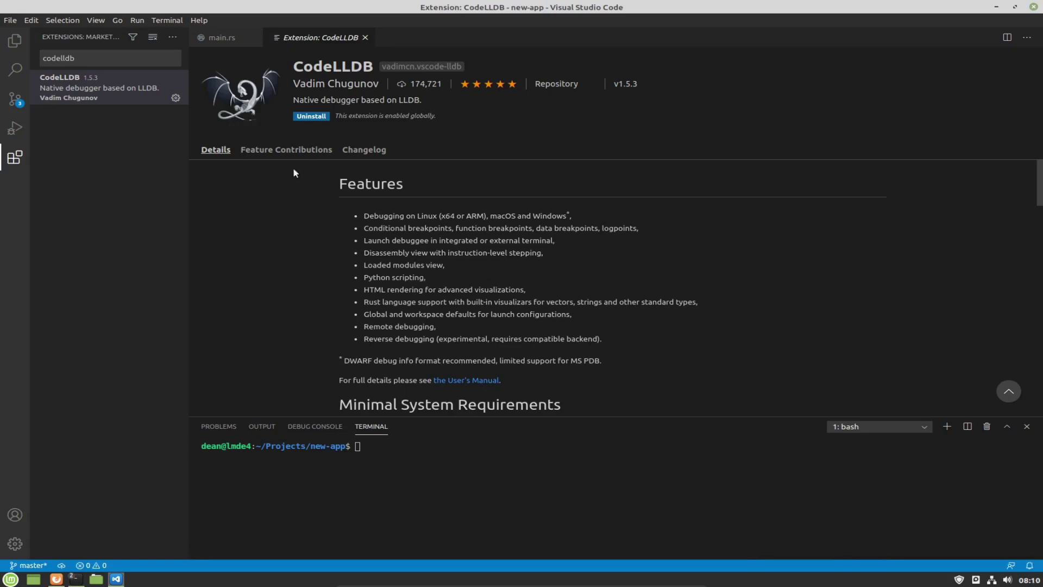
# Return to main.rs in Explorer, accept installing rust-src and rls, and close the task terminal.
pyautogui.click(12, 48)
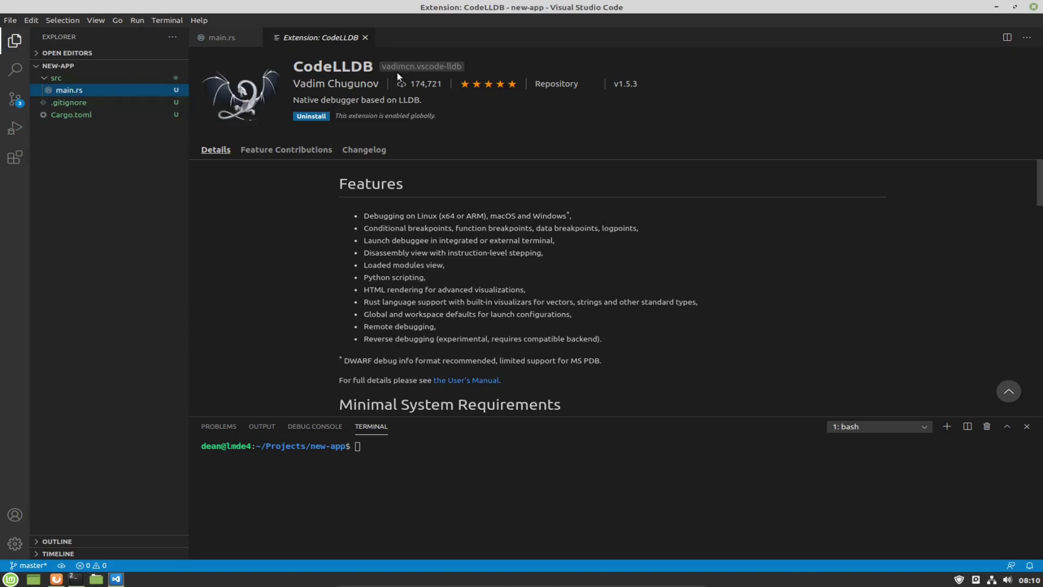
pyautogui.click(365, 37)
pyautogui.click(403, 205)
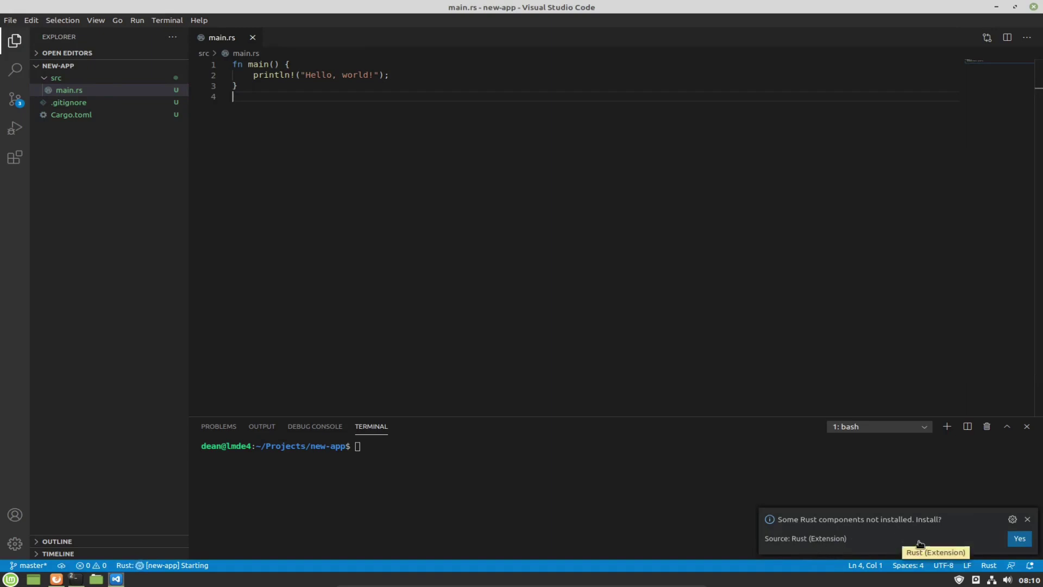
pyautogui.click(1020, 538)
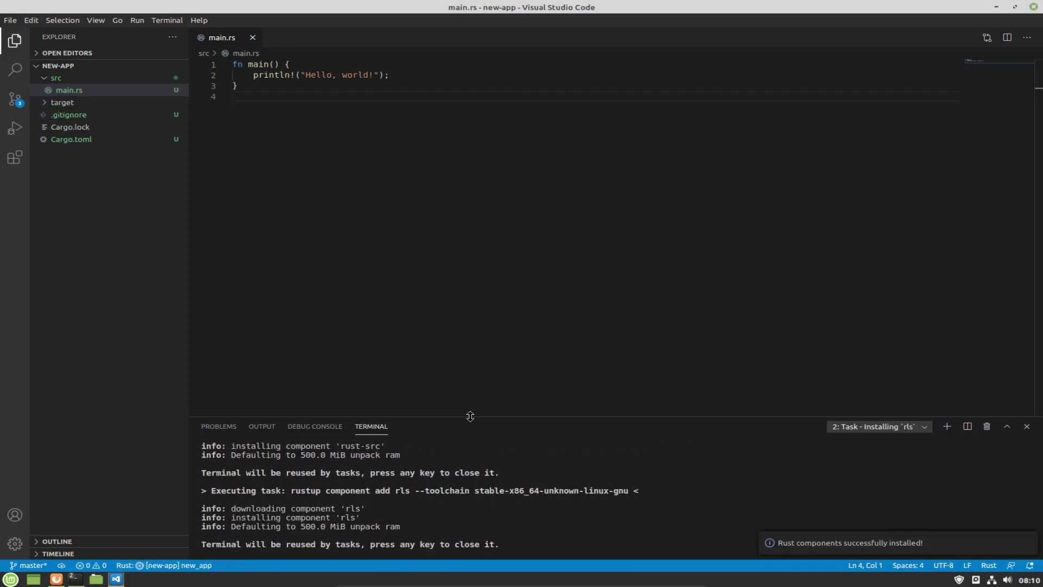
pyautogui.click(588, 509)
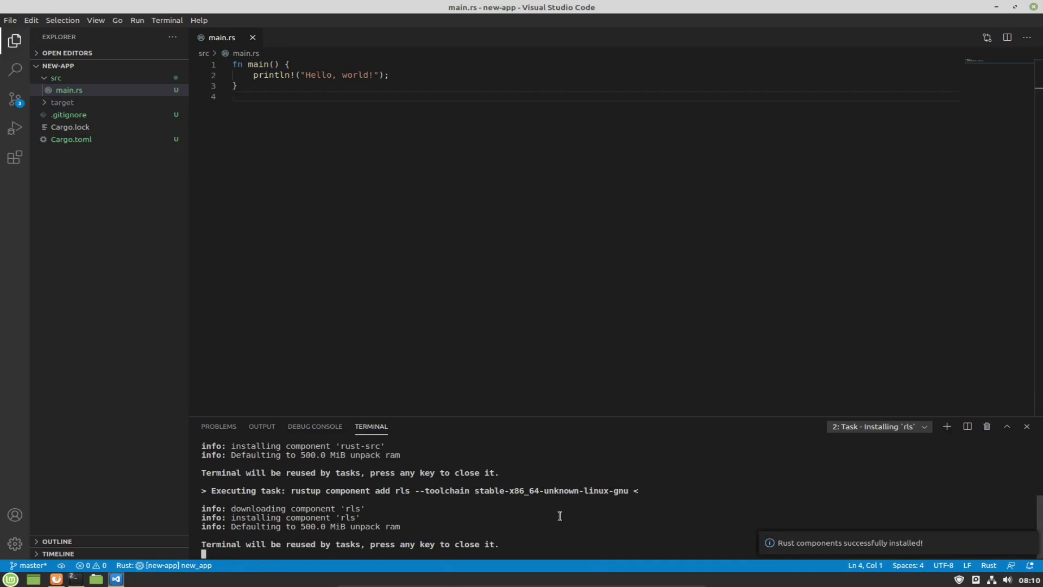
pyautogui.press('Return')
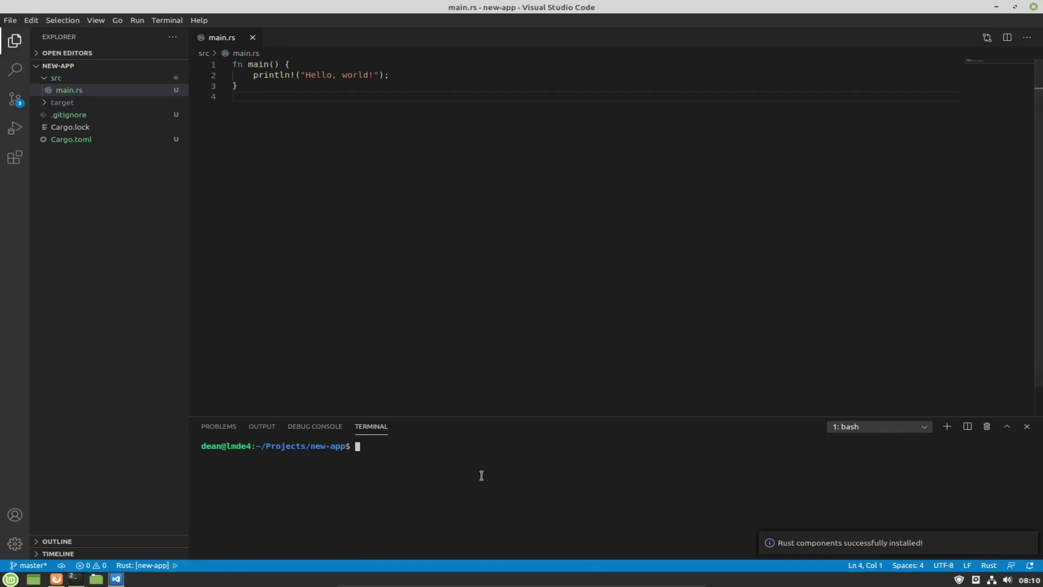
# Select text in the Hello, world! println line of main.rs.
pyautogui.moveTo(259, 75); pyautogui.dragTo(357, 66)
pyautogui.click(353, 74)
pyautogui.doubleClick(318, 74)
pyautogui.hotkey('ctrl', 'Right')
# Run cargo build, then cargo build --release in the integrated terminal.
pyautogui.click(417, 446)
pyautogui.write('cargo ')
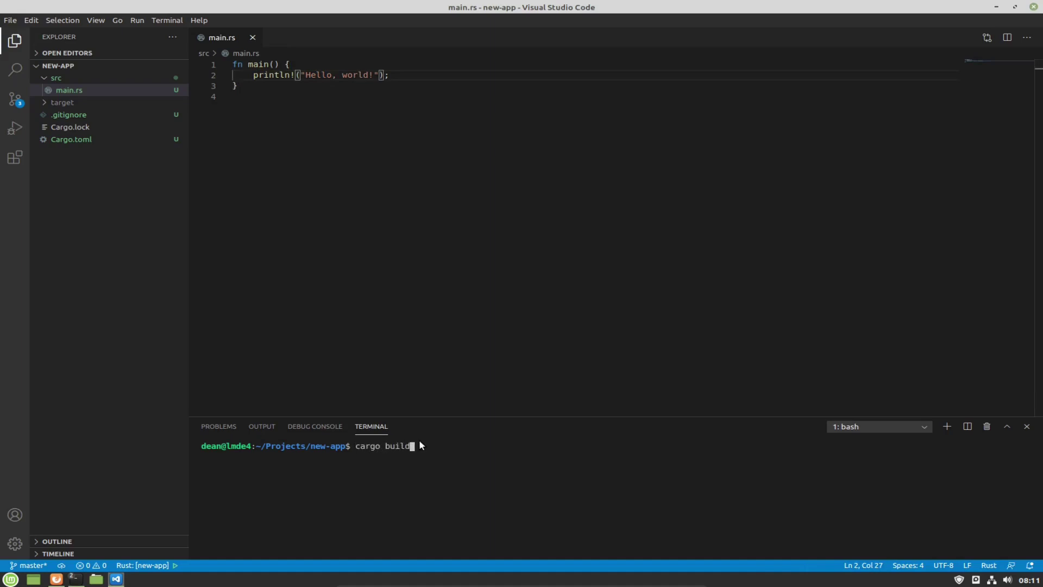
pyautogui.write('build')
pyautogui.press('Return')
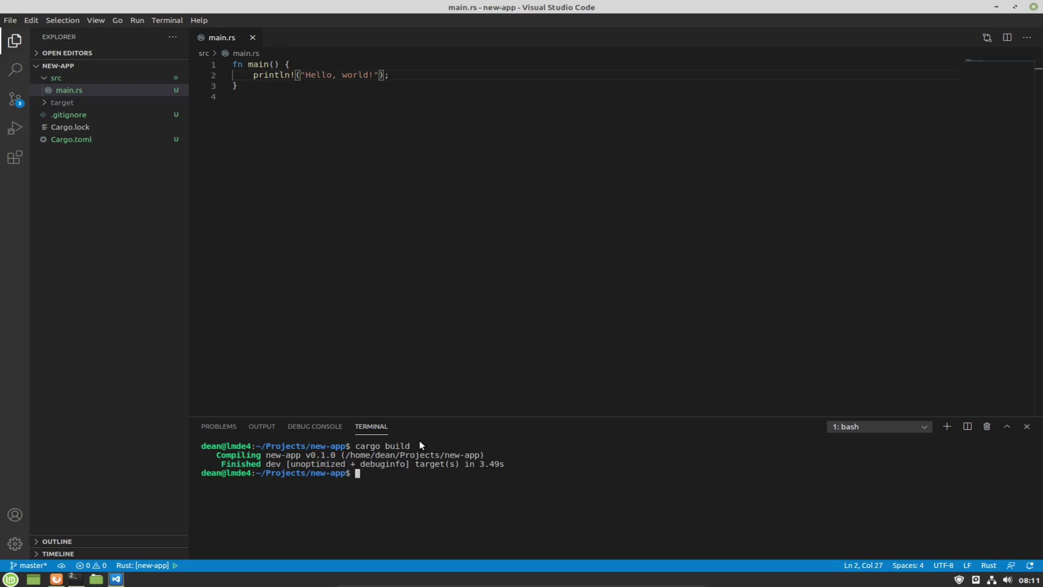
pyautogui.press('Up')
pyautogui.write('--release')
pyautogui.press('Return')
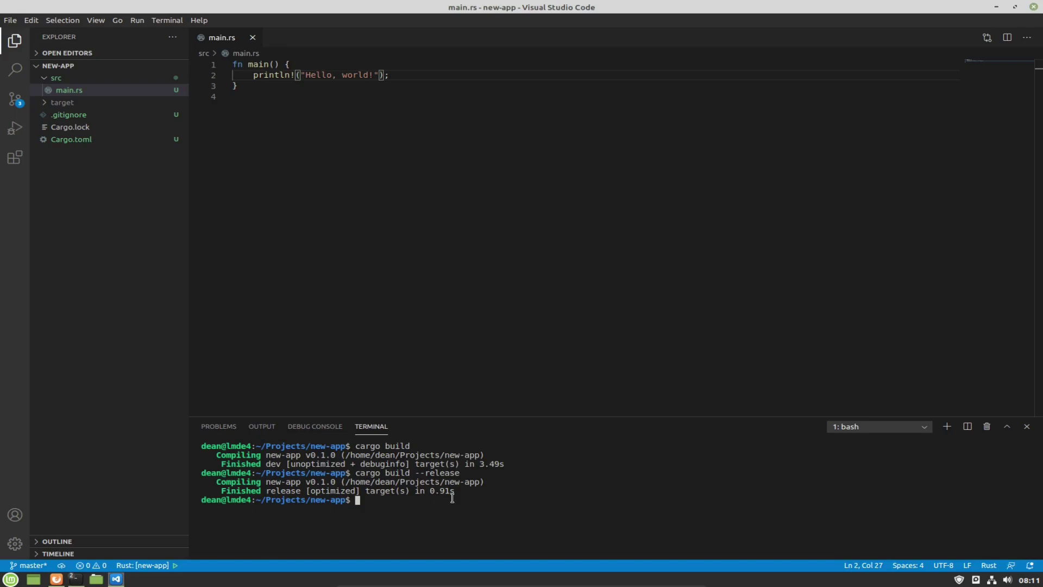
# Expand target > release and open the new-app release binary.
pyautogui.click(65, 104)
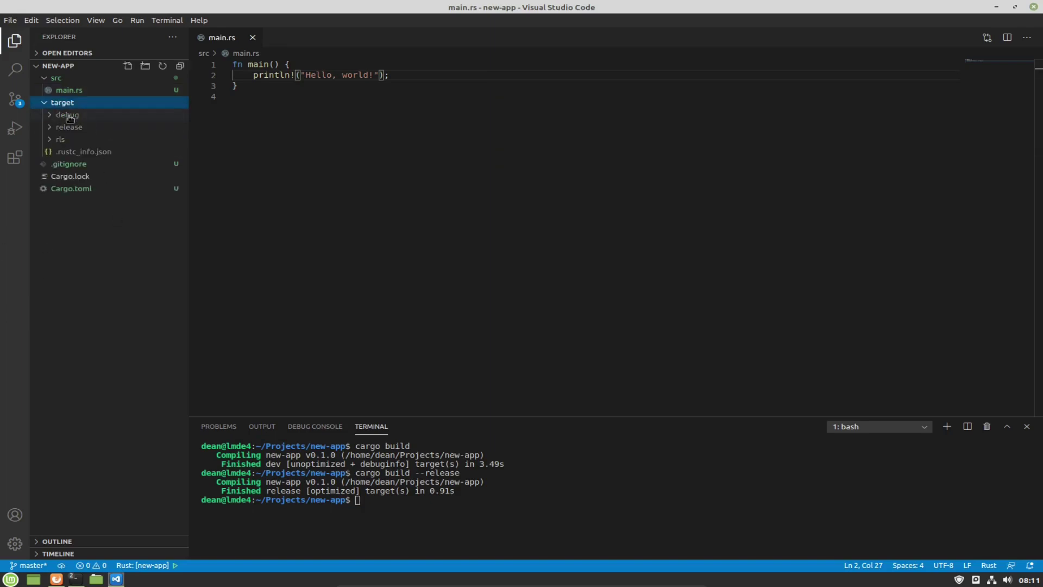
pyautogui.click(69, 127)
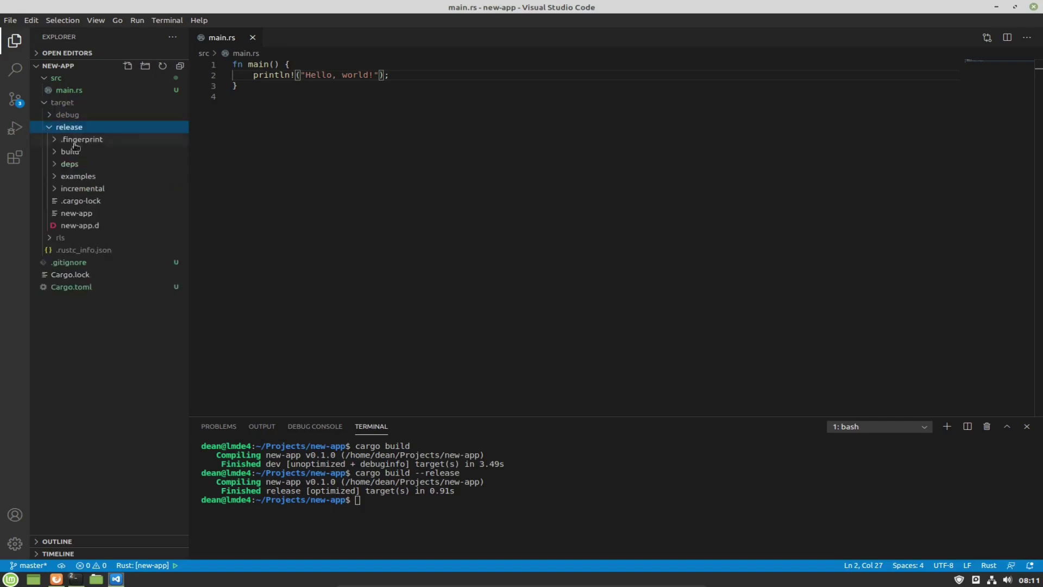
pyautogui.click(76, 213)
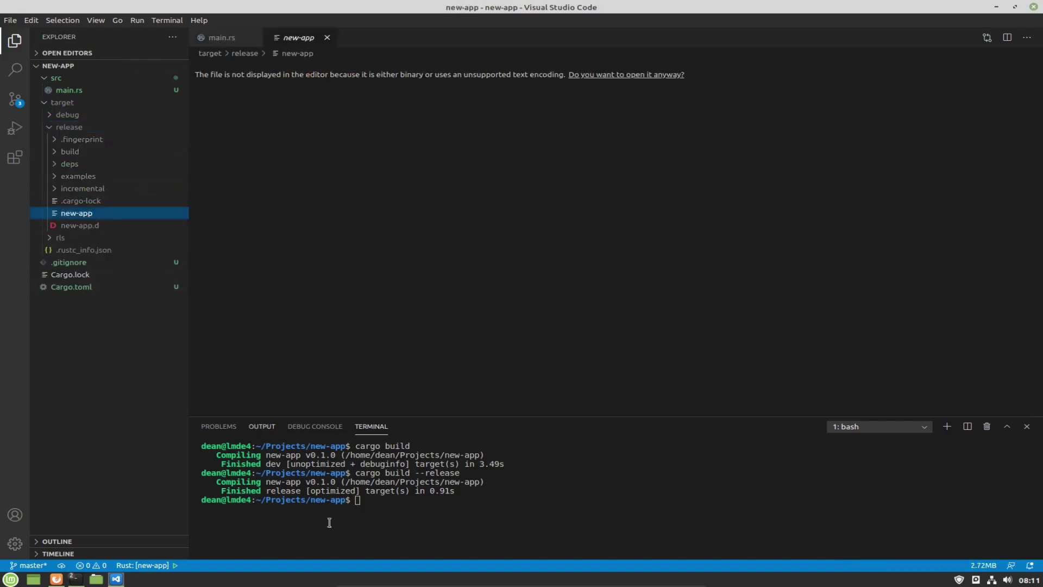
# Run cargo run in the terminal and select its Hello, world! output.
pyautogui.click(464, 514)
pyautogui.write('cargo run')
pyautogui.press('Return')
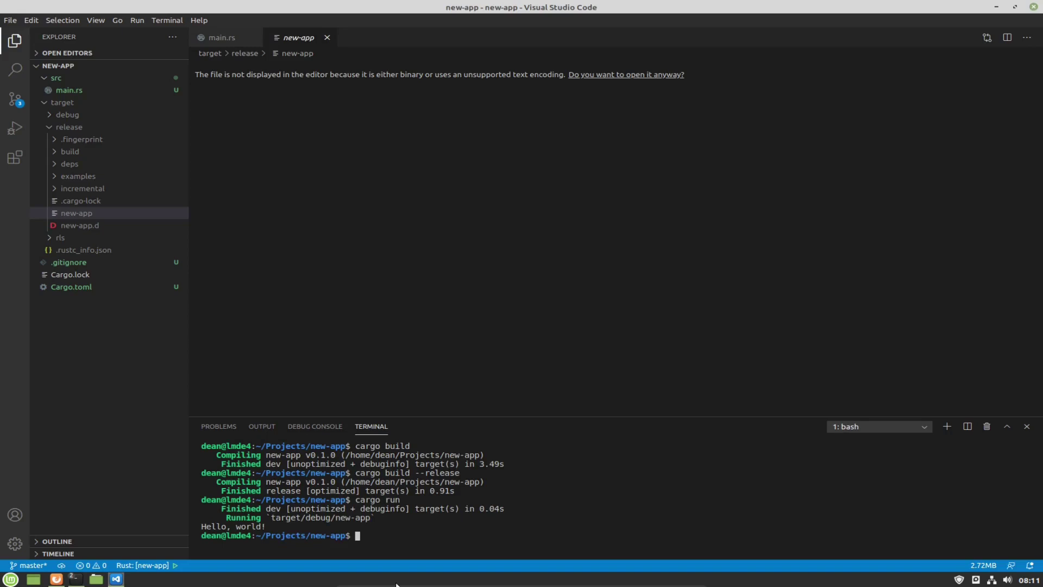
pyautogui.moveTo(278, 530); pyautogui.dragTo(201, 525)
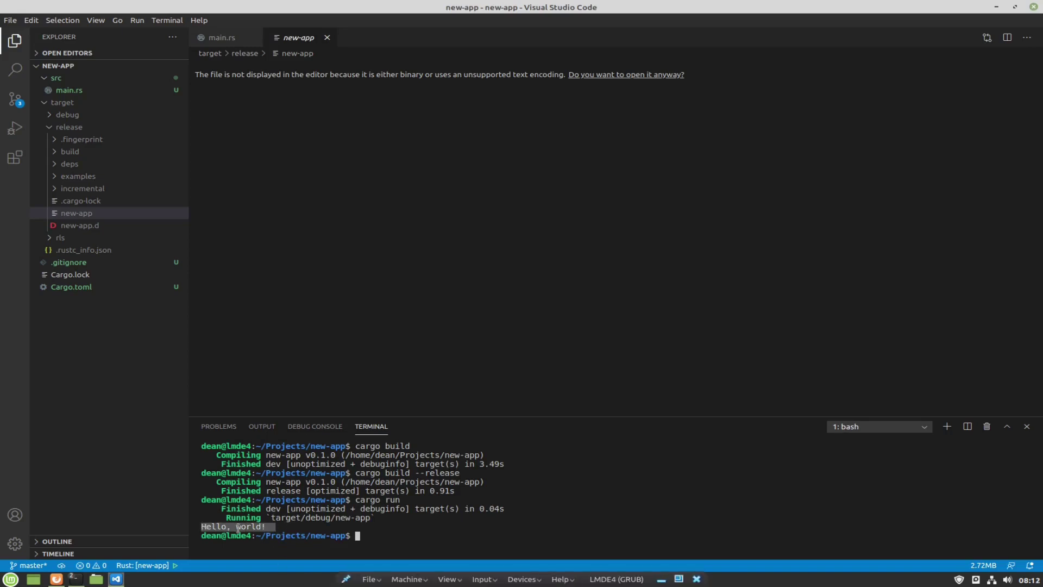
pyautogui.click(372, 533)
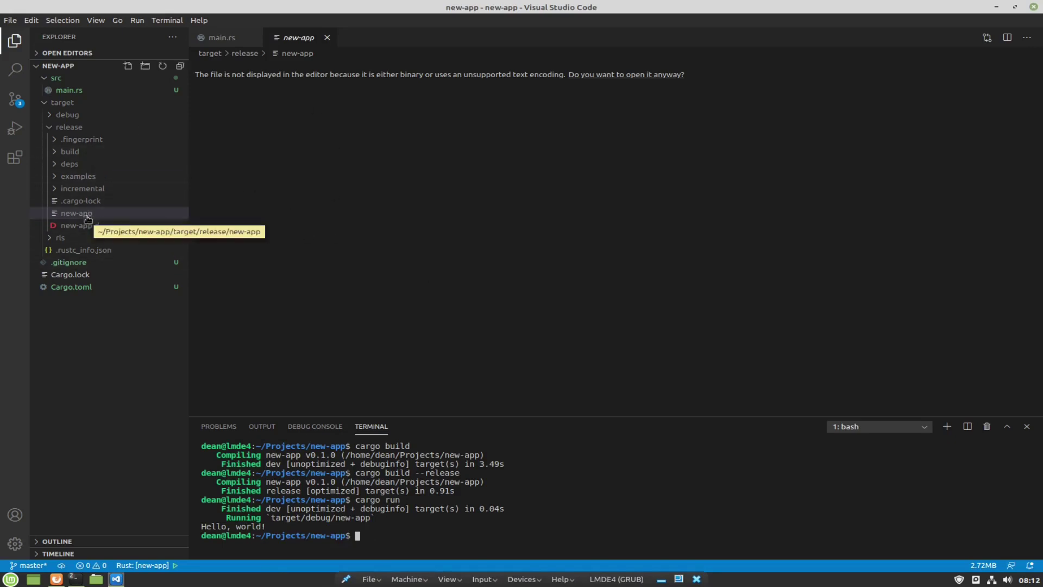
# Open the new-app target/release folder in Nemo and select the new-app binary.
pyautogui.rightClick(76, 129)
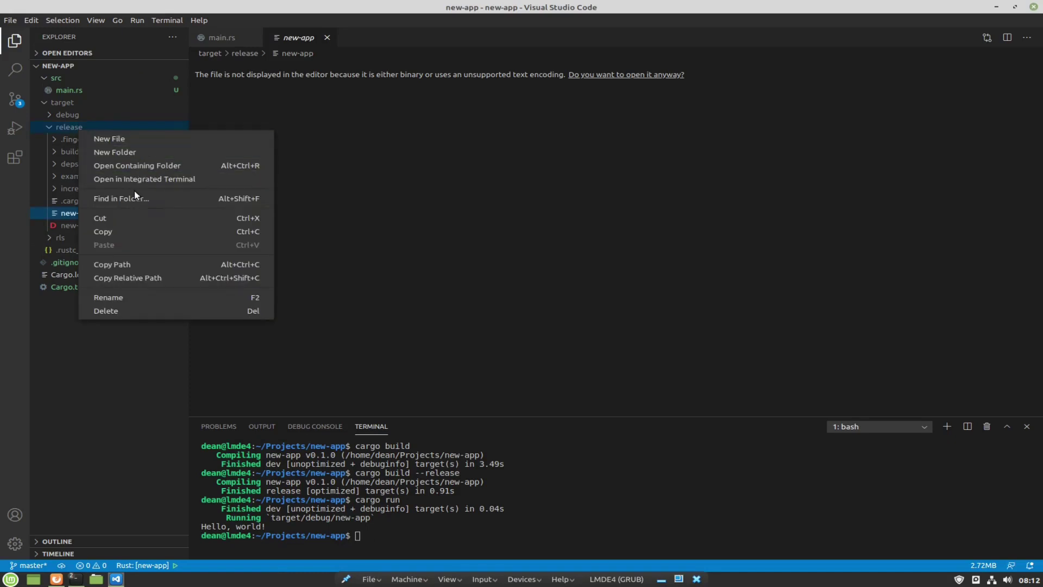
pyautogui.click(158, 165)
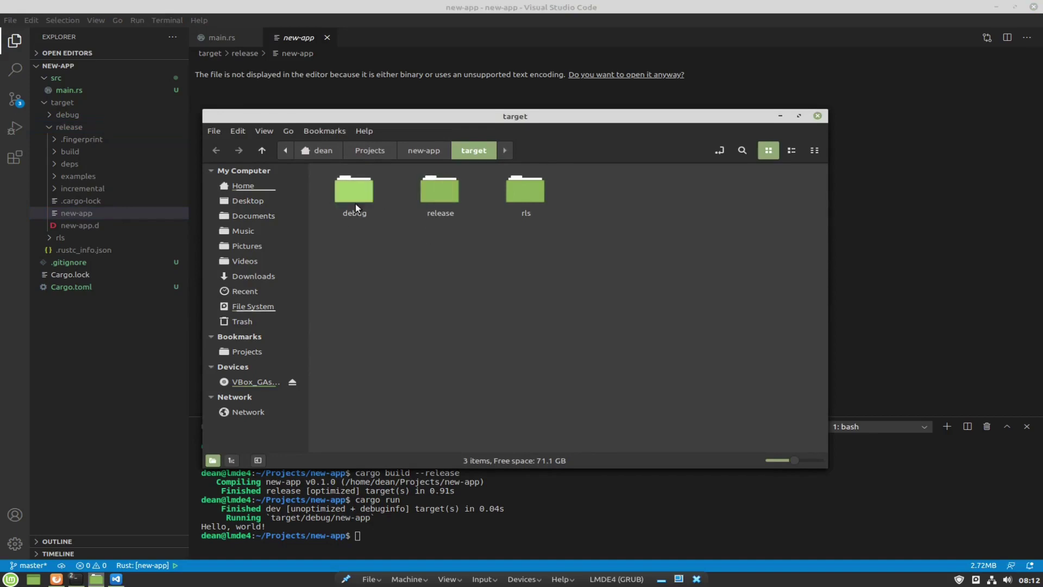
pyautogui.doubleClick(447, 194)
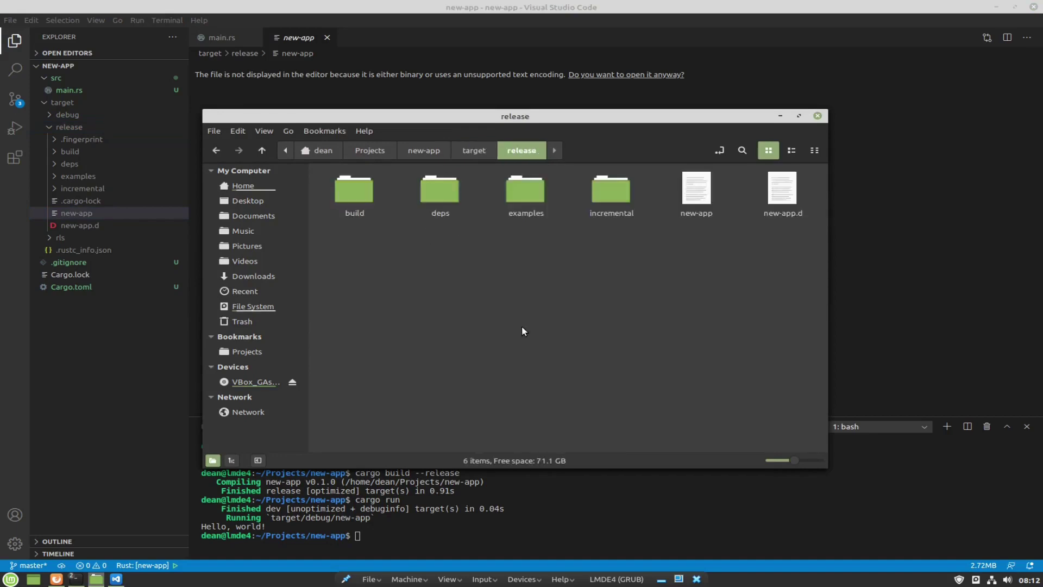
pyautogui.click(698, 216)
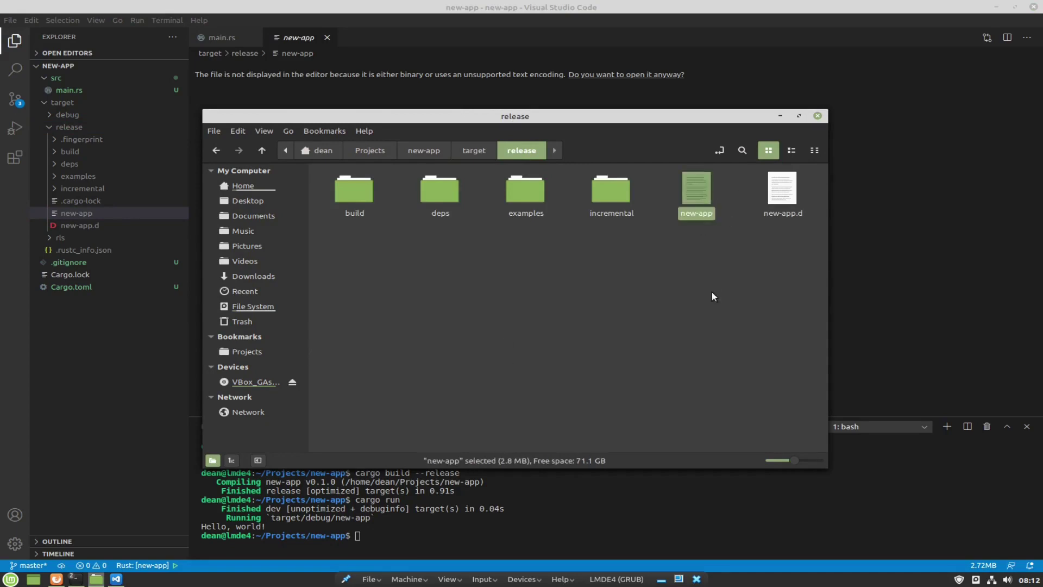
# Try opening a terminal in the release folder, closing and minimizing stray terminal windows.
pyautogui.rightClick(569, 308)
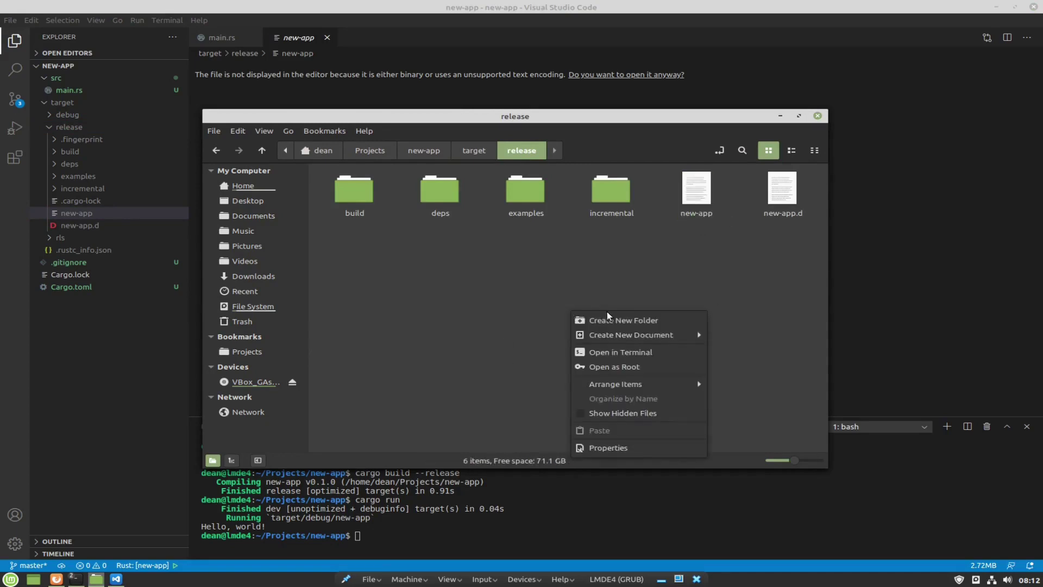
pyautogui.click(621, 353)
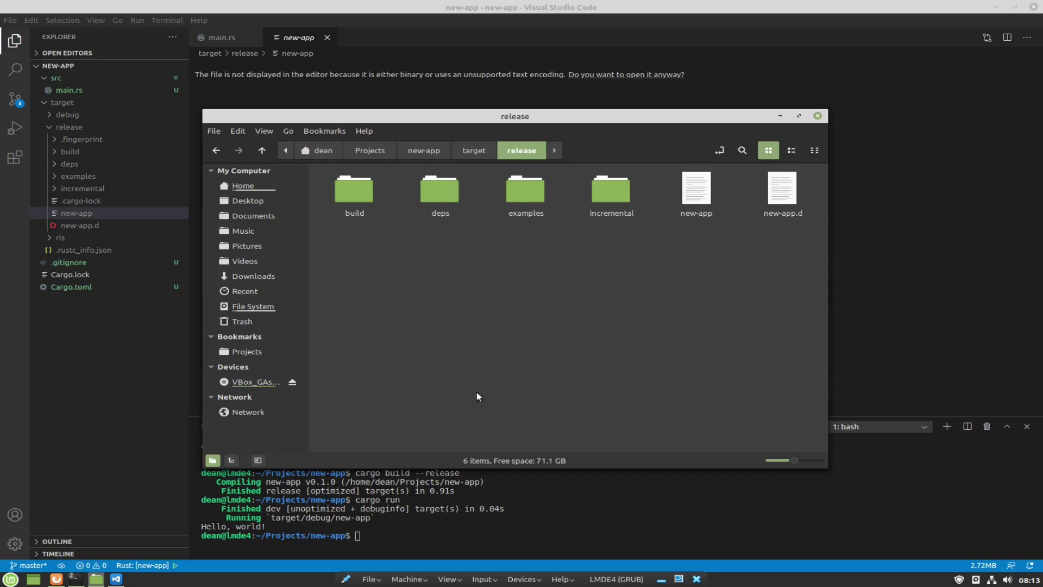
pyautogui.click(76, 579)
pyautogui.click(76, 579)
pyautogui.click(76, 579)
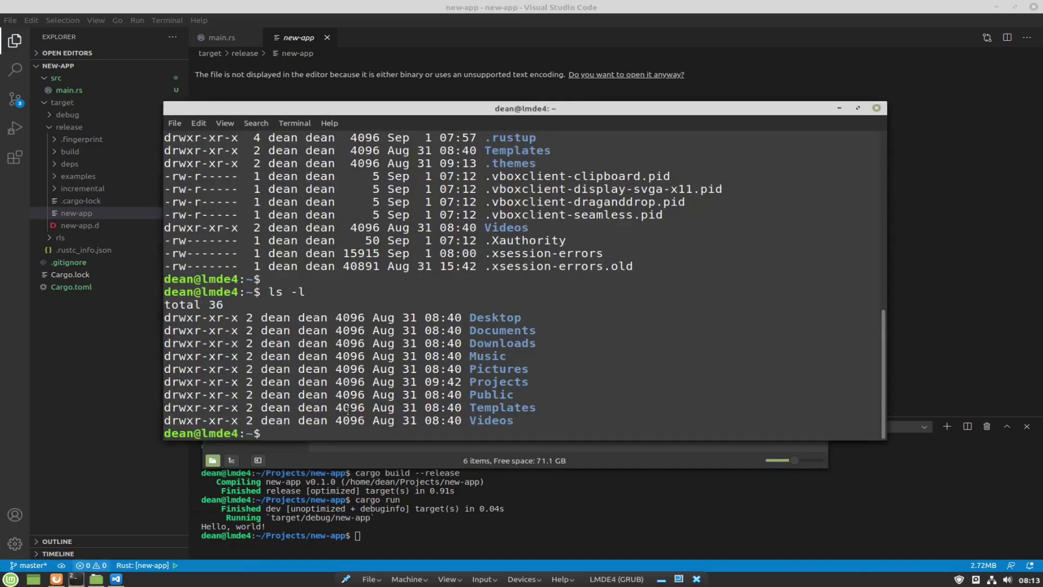
pyautogui.click(877, 109)
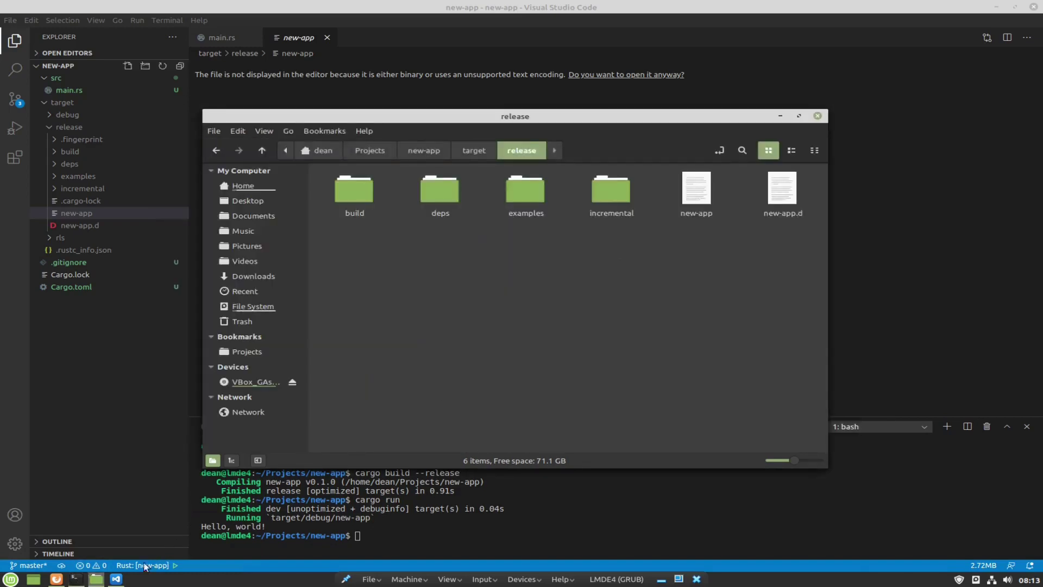
pyautogui.click(78, 581)
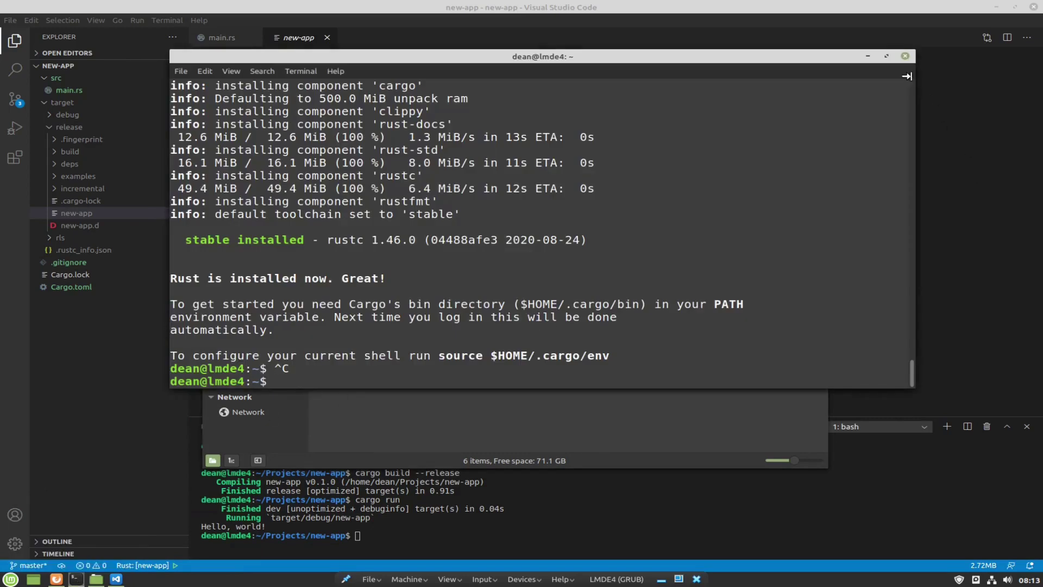
pyautogui.click(868, 56)
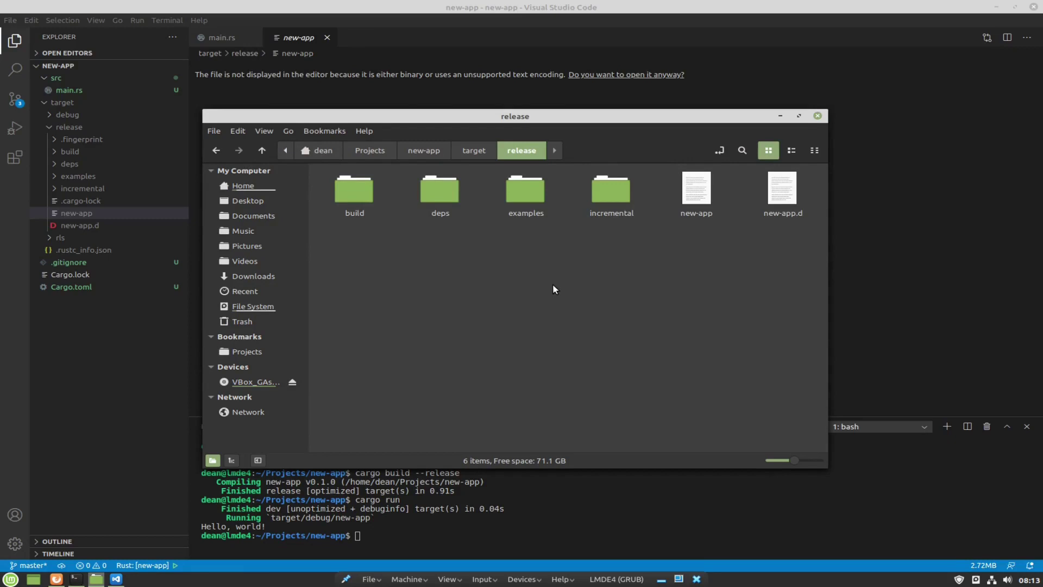
pyautogui.rightClick(575, 246)
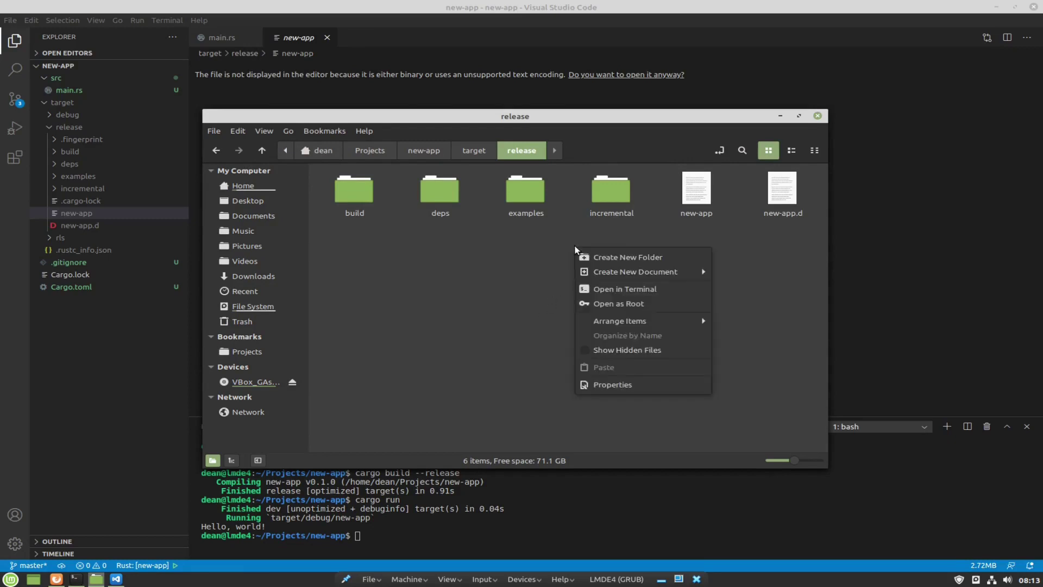
pyautogui.click(638, 289)
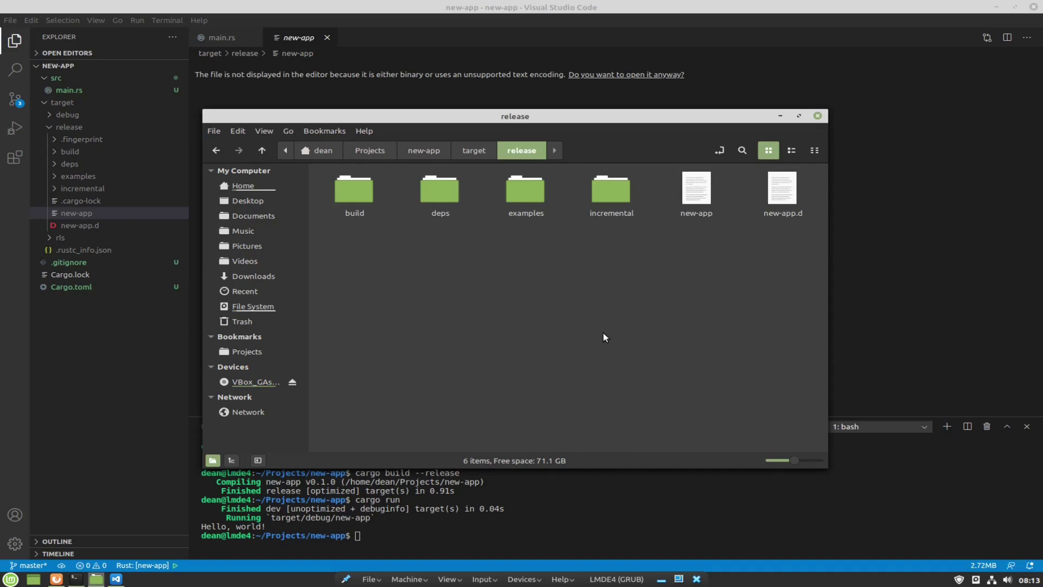
# Show the release folder's full path as editable text and select it for copying.
pyautogui.click(721, 151)
pyautogui.click(492, 149)
pyautogui.hotkey('ctrl', 'a')
pyautogui.press('super+c')
pyautogui.click(536, 308)
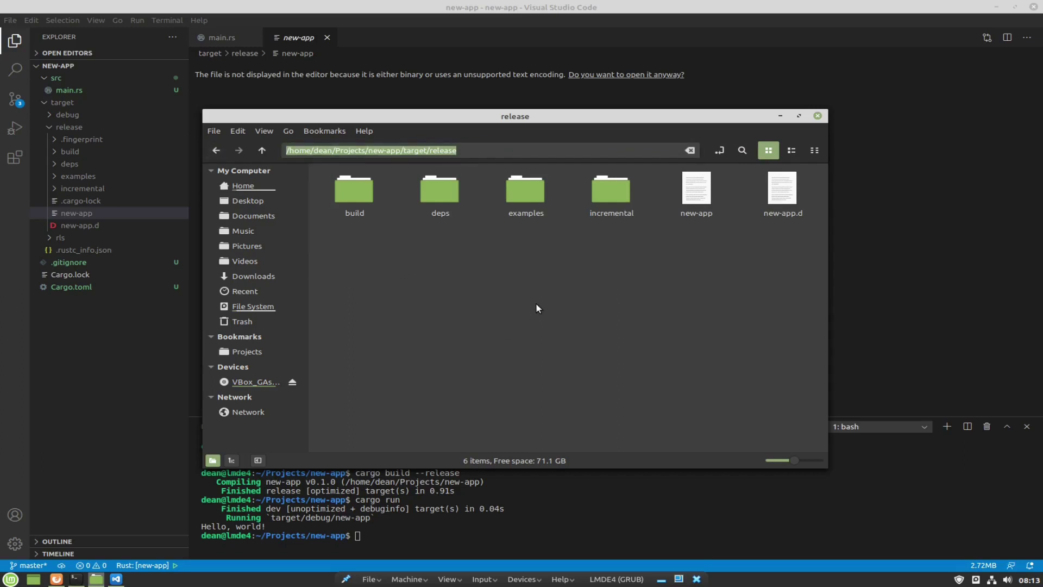
# Open a new terminal and cd into the pasted release folder path.
pyautogui.hotkey('ctrl', 'alt', 't')
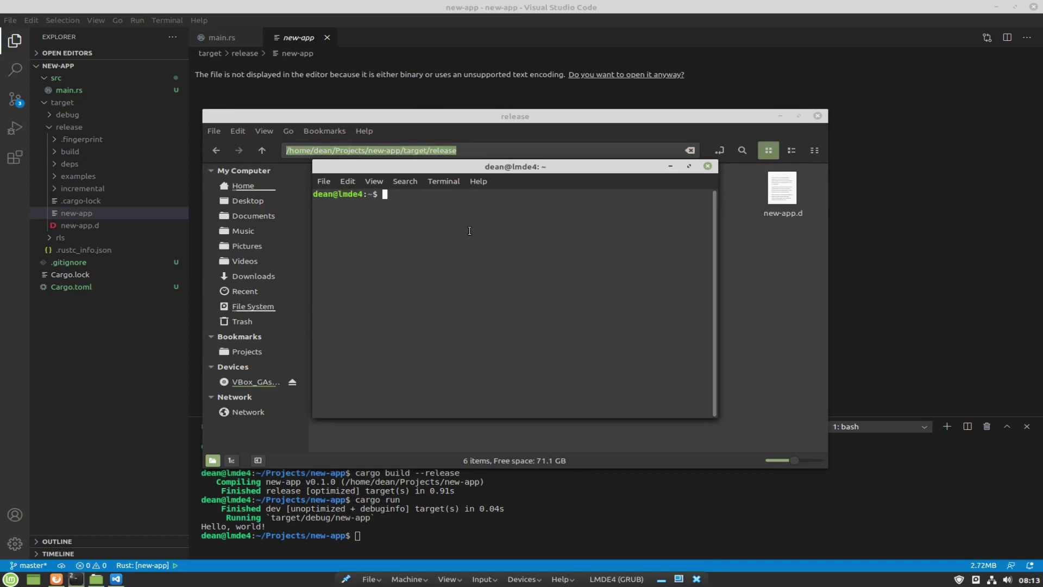
pyautogui.rightClick(459, 228)
pyautogui.click(430, 265)
pyautogui.write('cd')
pyautogui.rightClick(453, 217)
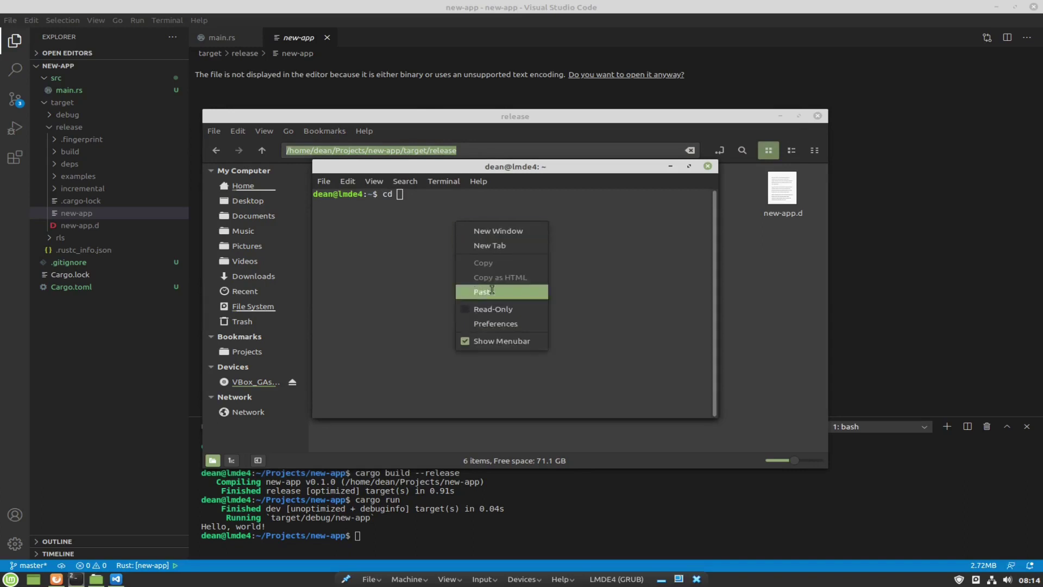
pyautogui.click(492, 291)
pyautogui.press('Return')
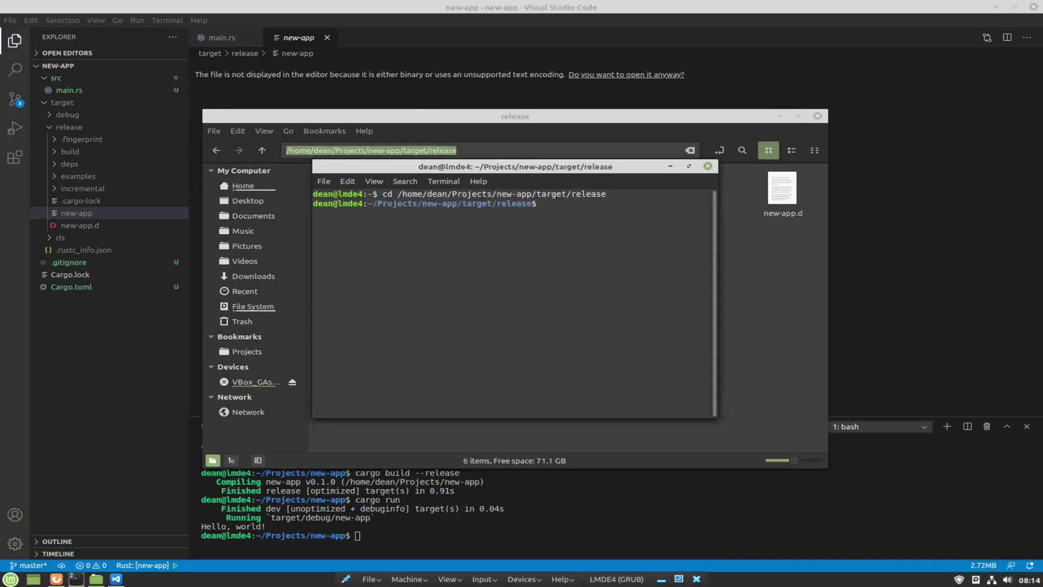
# List the folder with ls -l, run ./new-app to print Hello, world!, then close the terminal.
pyautogui.write('ls -l')
pyautogui.press('Return')
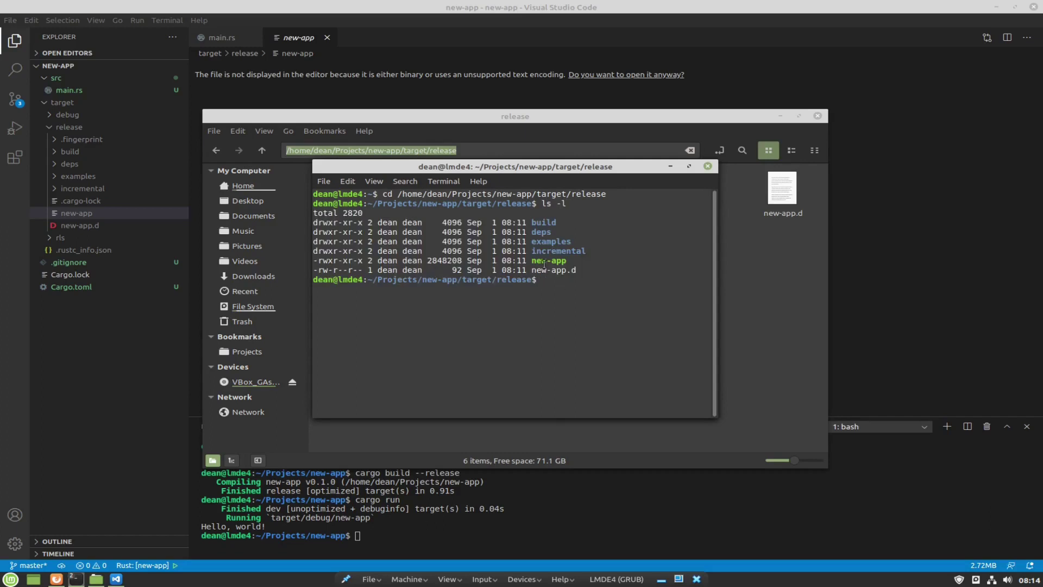
pyautogui.moveTo(532, 261); pyautogui.dragTo(571, 261)
pyautogui.click(529, 320)
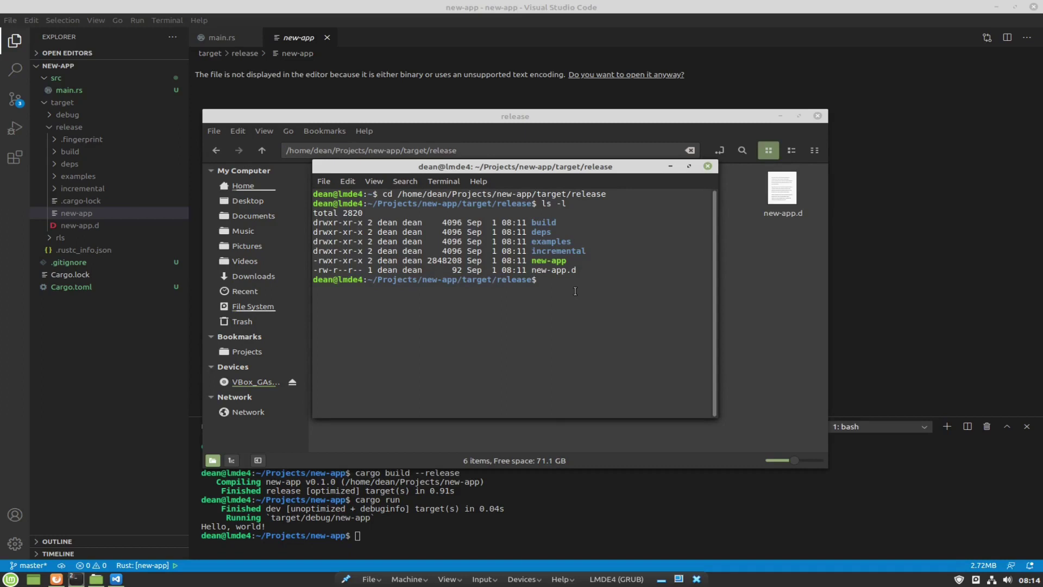
pyautogui.write('./n')
pyautogui.press('Tab')
pyautogui.press('Return')
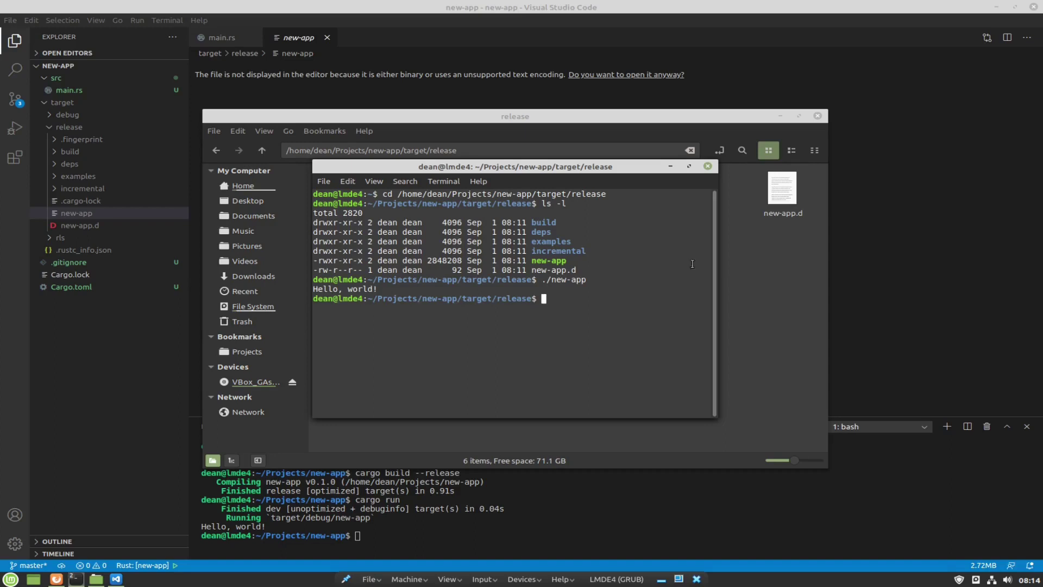
pyautogui.click(711, 166)
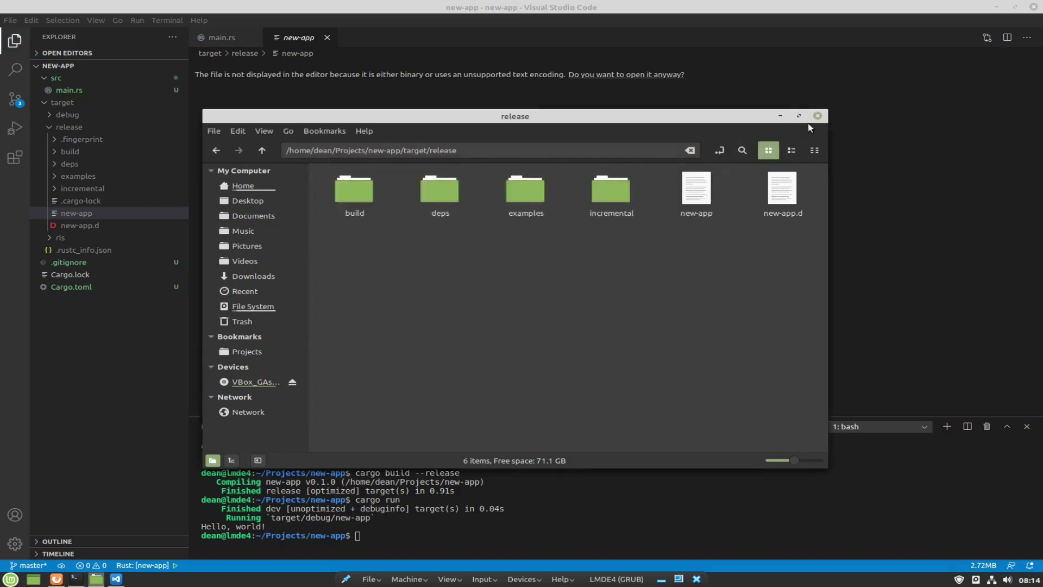
# Close the Nemo window, collapse the release and target folders, and reopen main.rs.
pyautogui.click(817, 117)
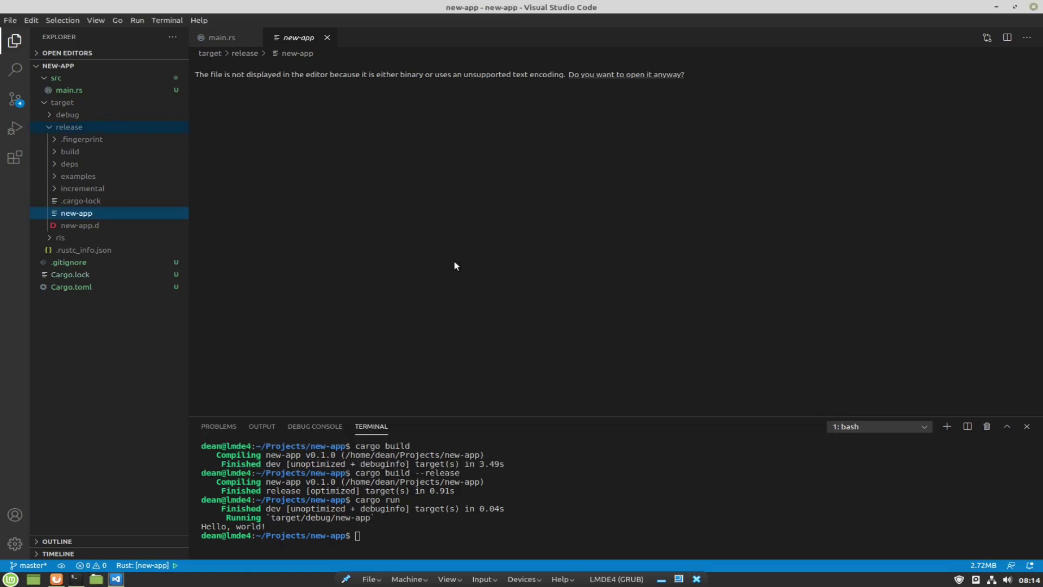
pyautogui.click(314, 203)
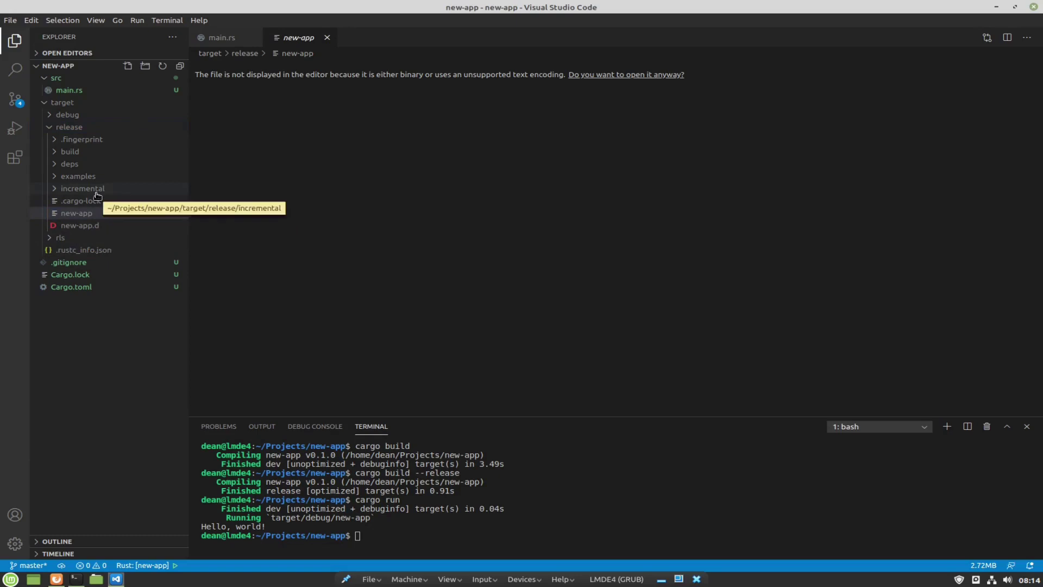
pyautogui.click(50, 126)
pyautogui.click(44, 103)
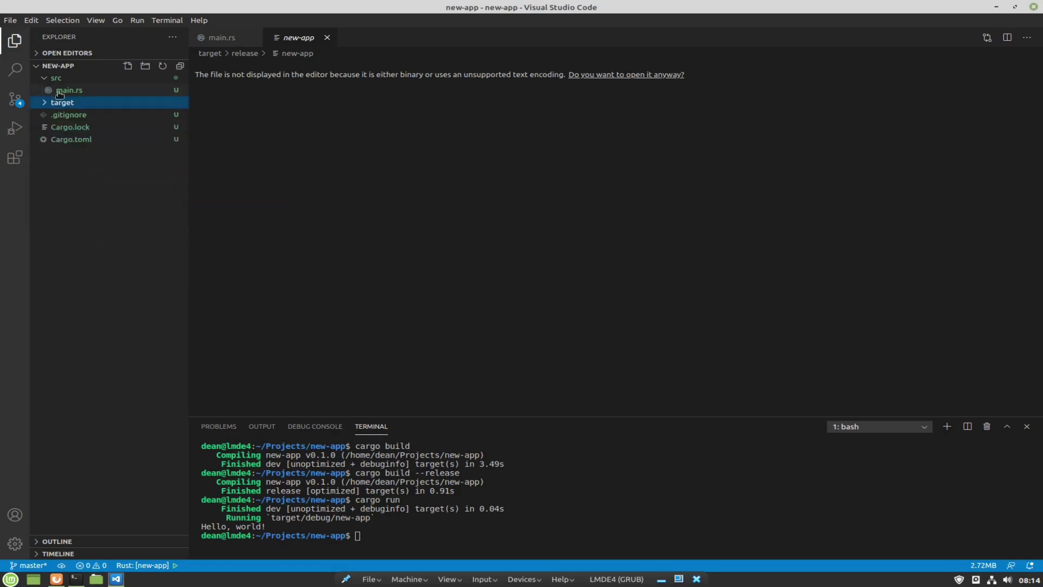
pyautogui.click(69, 91)
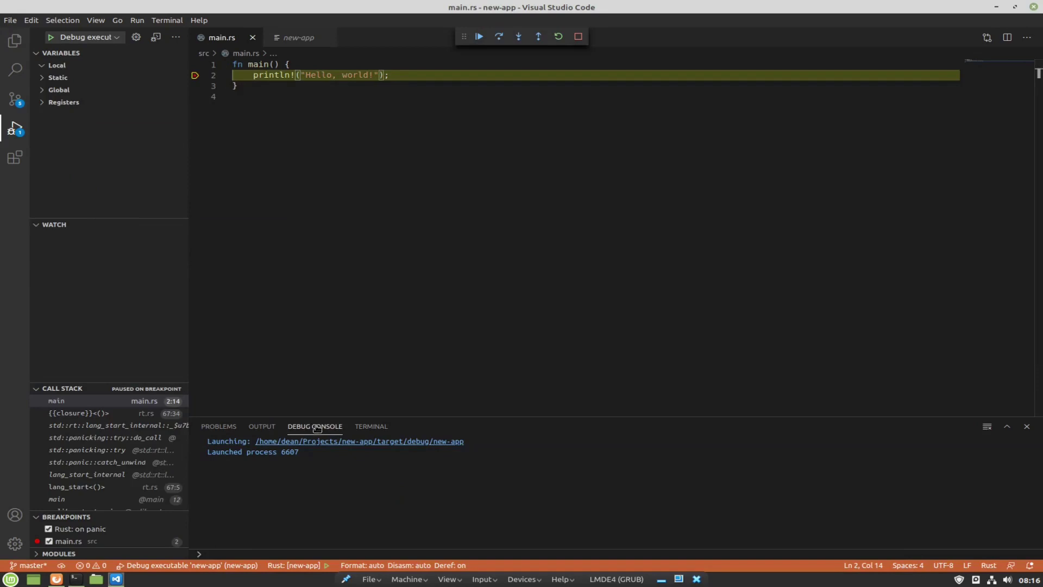
# Step over the println line so Hello, world! prints, stop debugging, and quit VS Code.
pyautogui.click(364, 428)
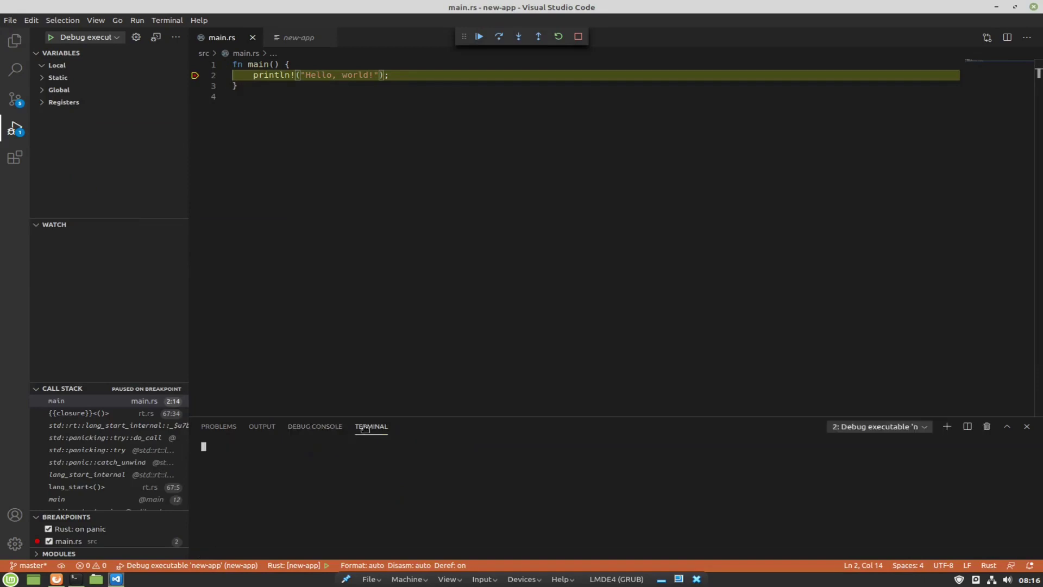
pyautogui.click(363, 113)
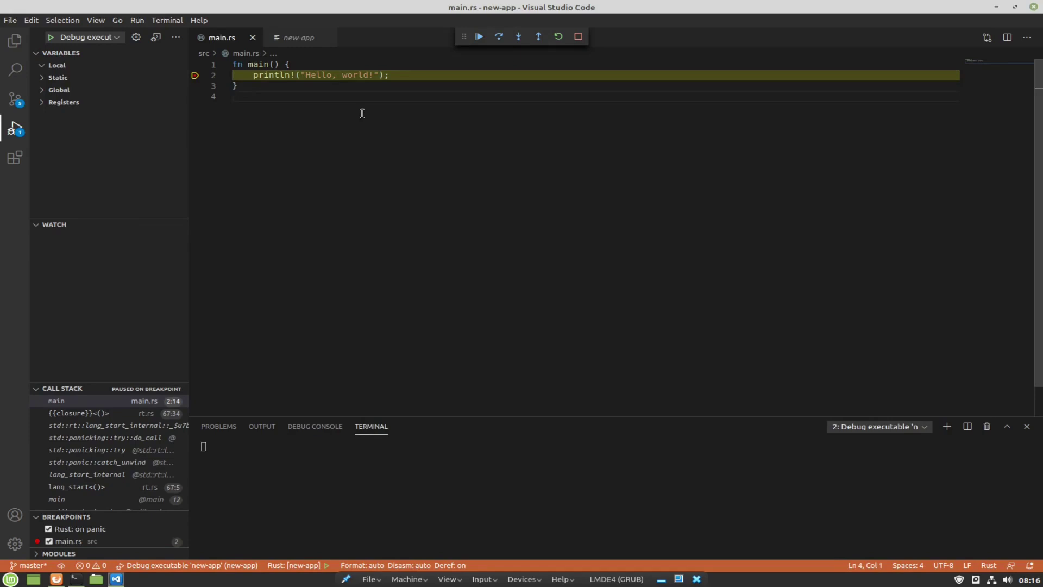
pyautogui.press('F10')
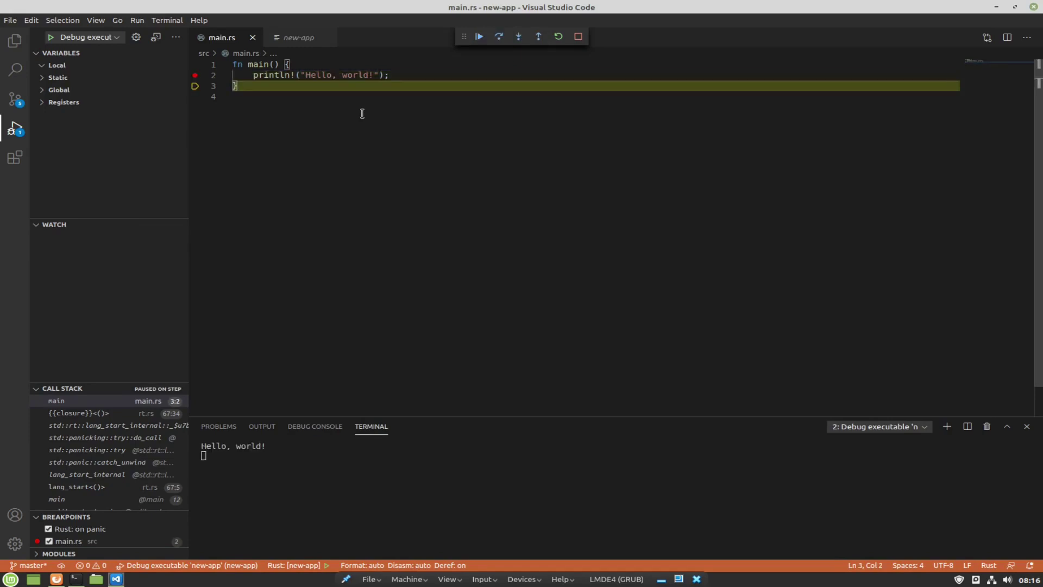
pyautogui.press('F5')
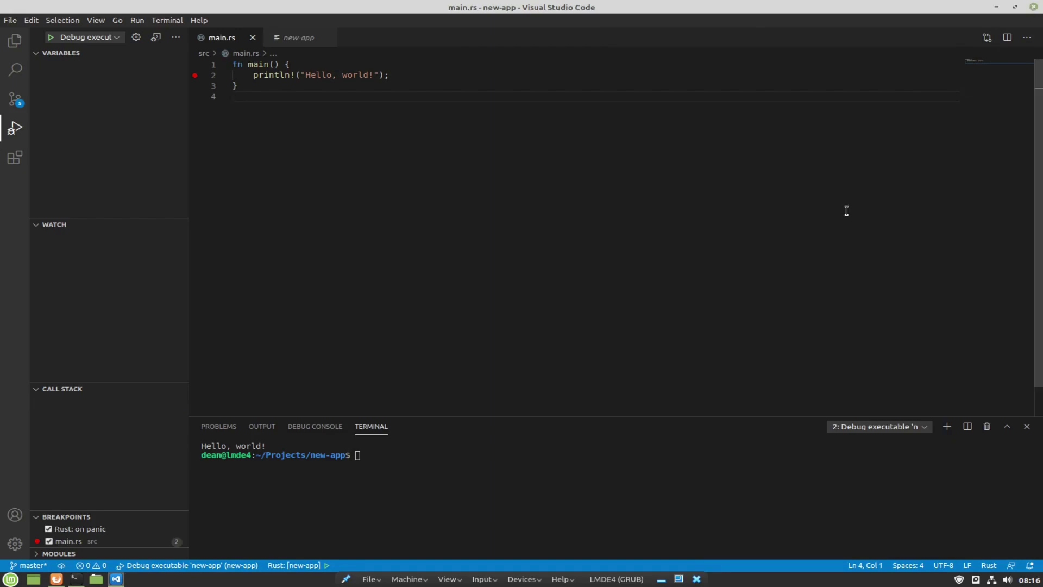
pyautogui.hotkey('ctrl', 'q')
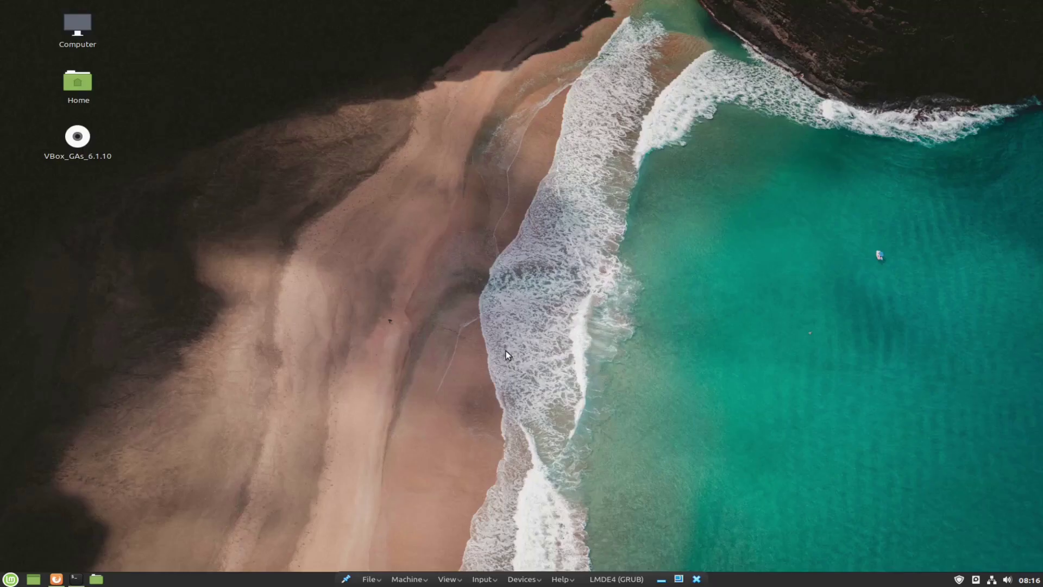
# Launch Software Manager from the Mint application menu's favourites.
pyautogui.click(12, 579)
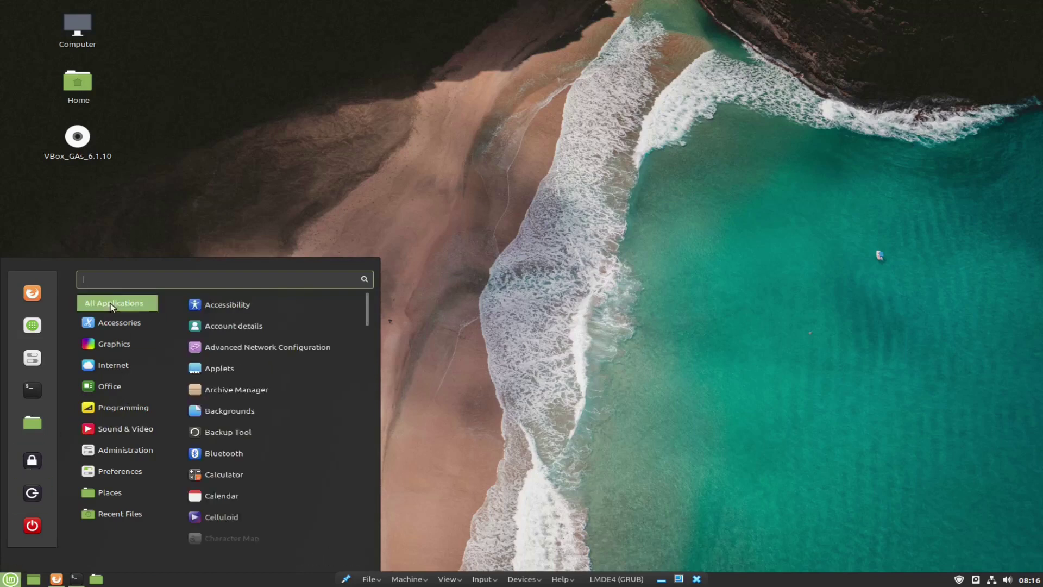
pyautogui.moveTo(112, 347)
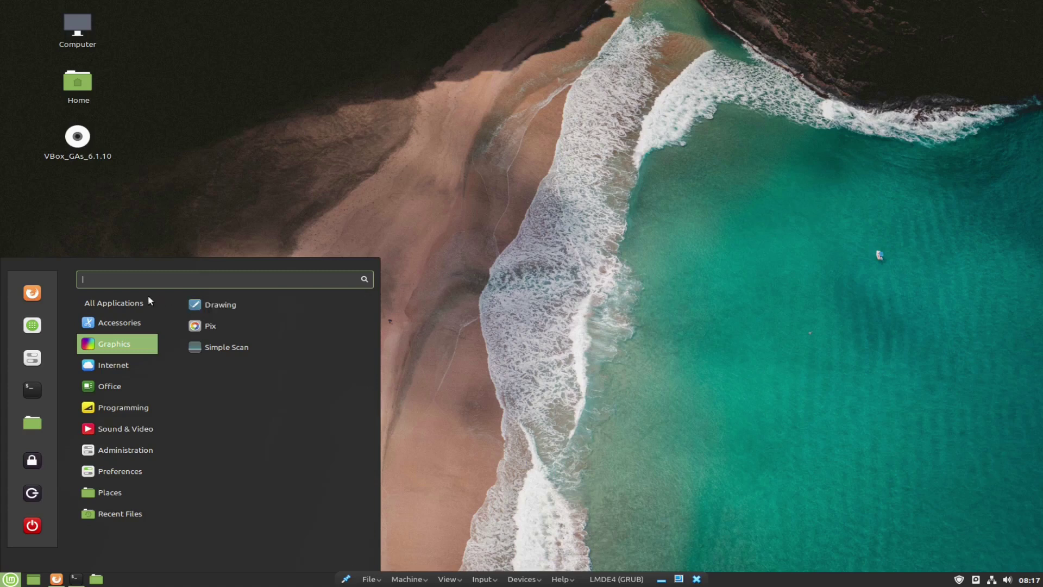
pyautogui.click(33, 326)
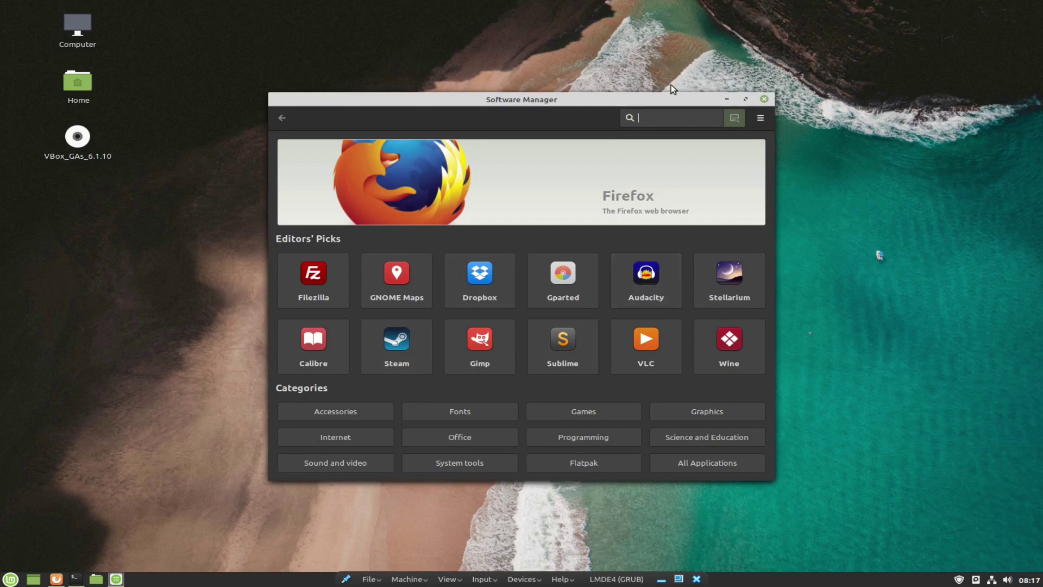
# Search for gimp, review the Flatpak GNU Image Manipulation Program page, and return to the results.
pyautogui.click(658, 116)
pyautogui.write('gimp')
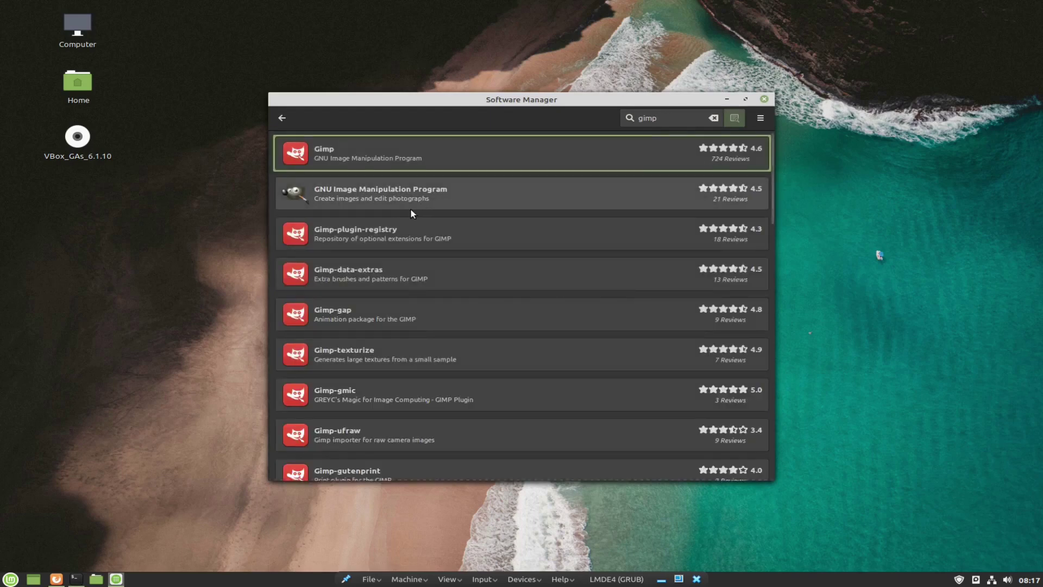
pyautogui.click(396, 201)
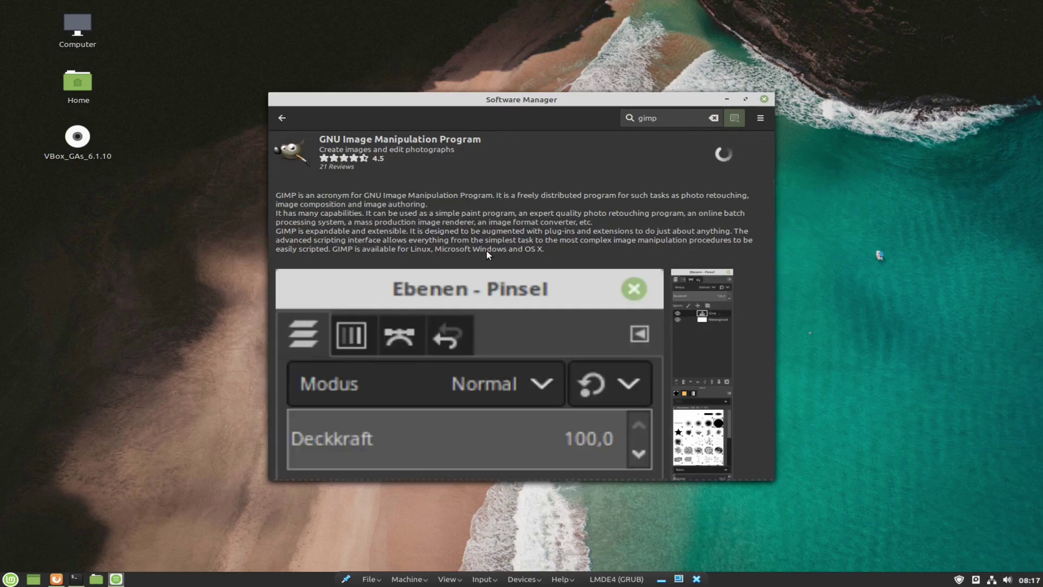
pyautogui.scroll(-10, 568, 212)
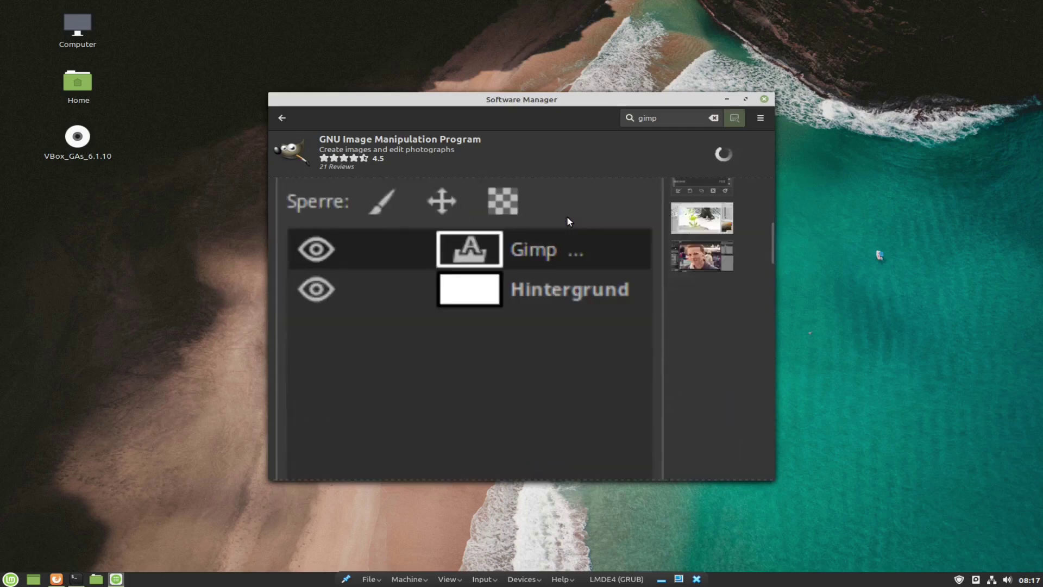
pyautogui.scroll(-10, 566, 219)
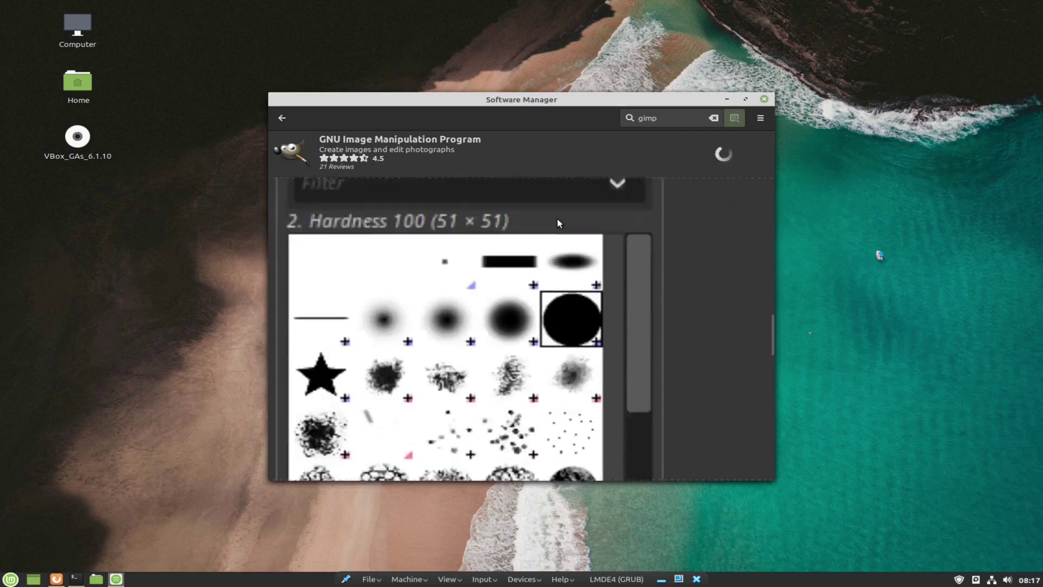
pyautogui.scroll(-8, 549, 217)
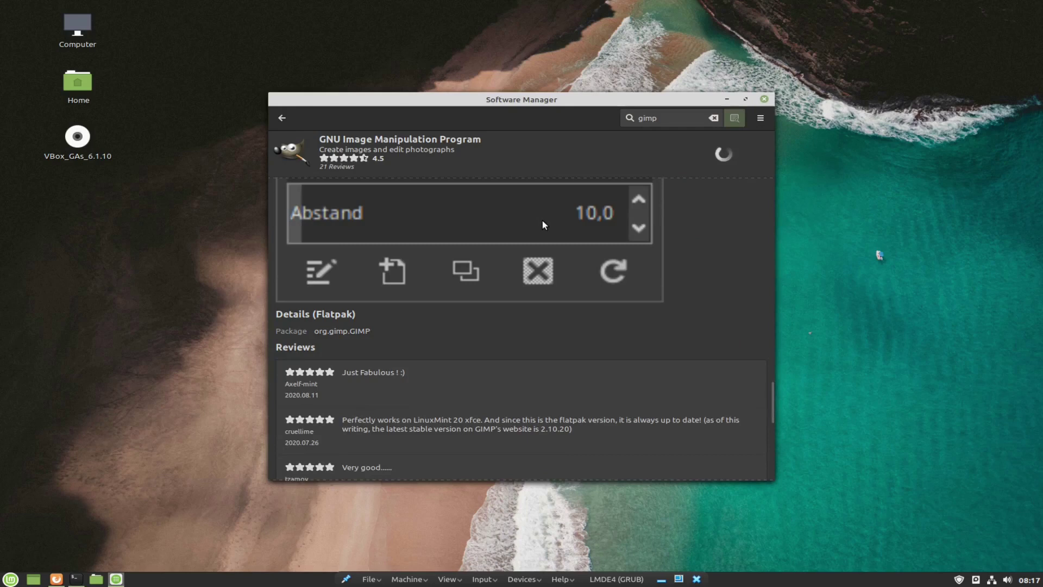
pyautogui.scroll(-2, 543, 224)
pyautogui.scroll(3, 544, 224)
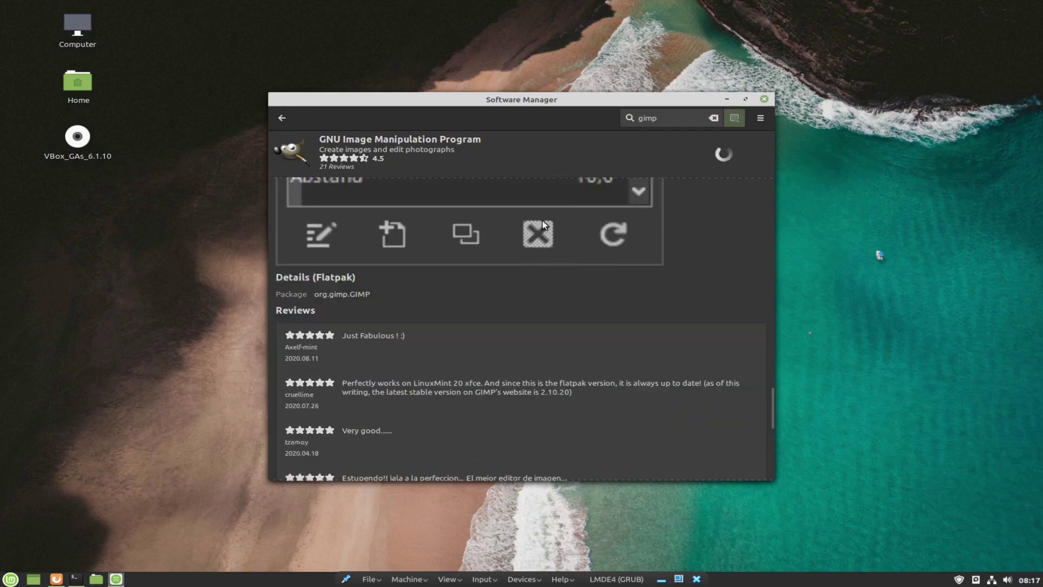
pyautogui.scroll(-1, 544, 224)
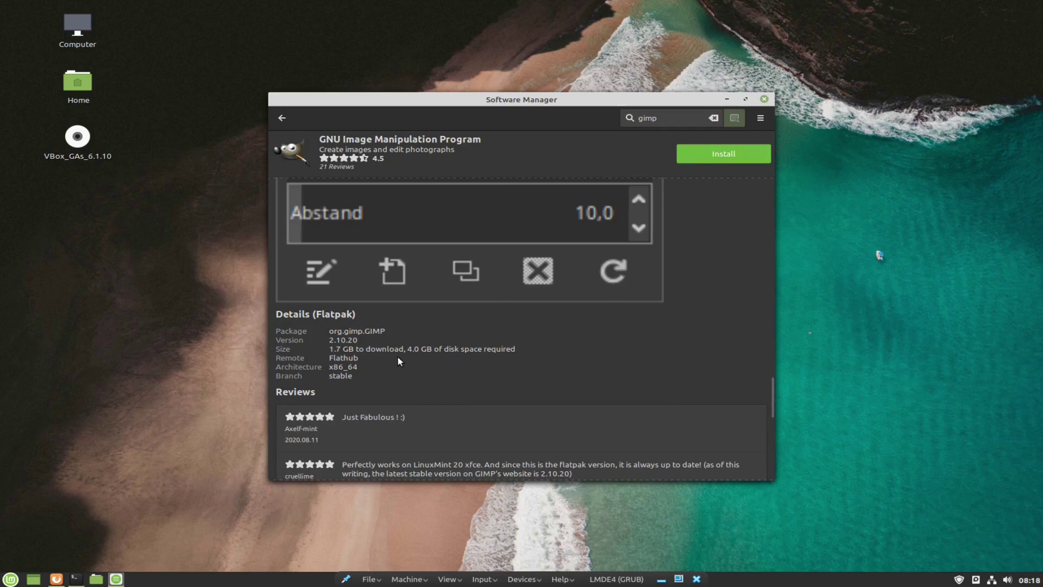
pyautogui.scroll(10, 411, 354)
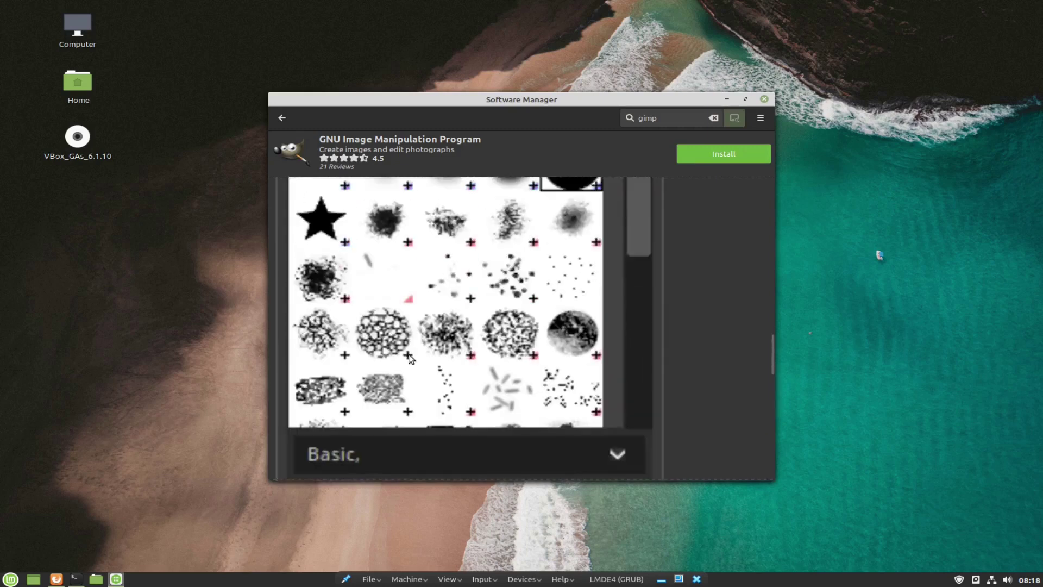
pyautogui.click(281, 118)
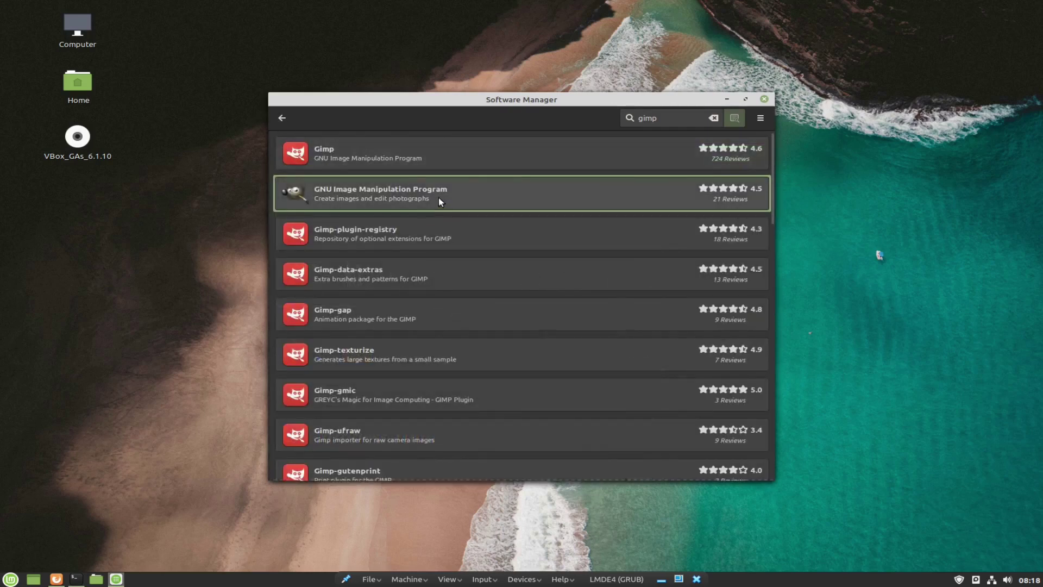
# Review the Gimp 2.10.8-2 package page (30.6 MB) and start its installation.
pyautogui.click(367, 145)
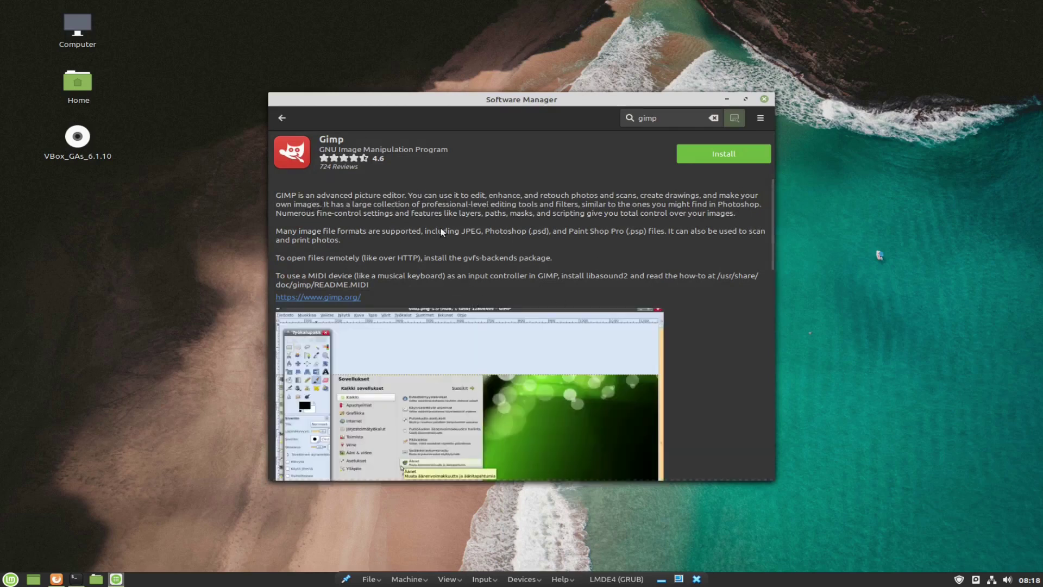
pyautogui.scroll(-10, 438, 233)
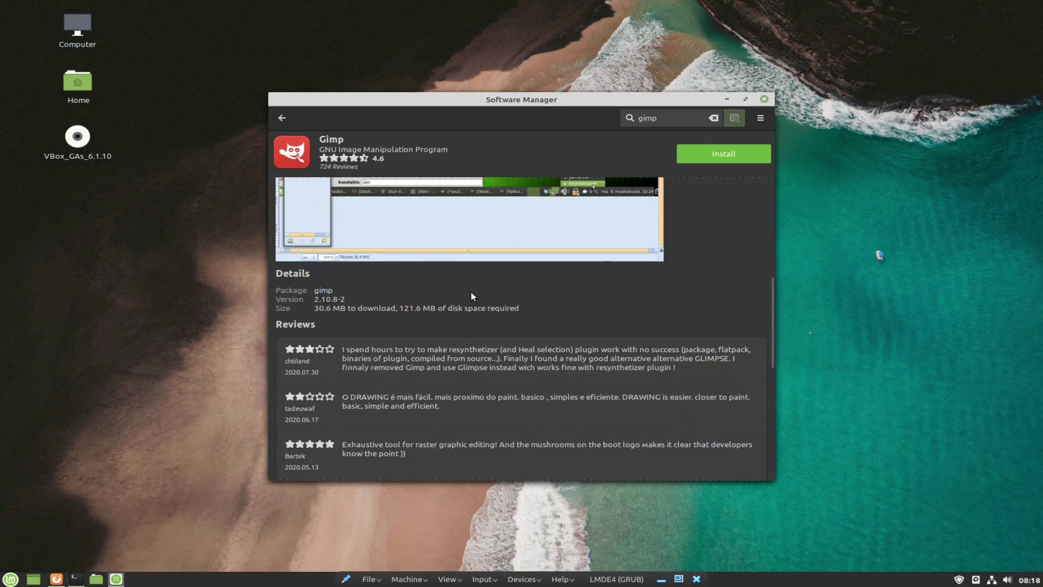
pyautogui.scroll(3, 492, 310)
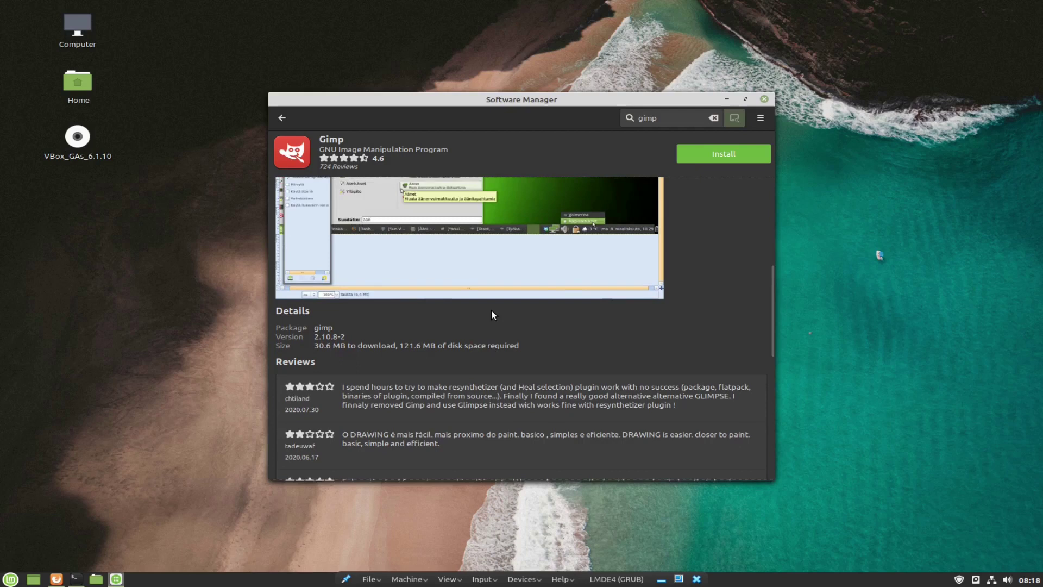
pyautogui.scroll(5, 493, 317)
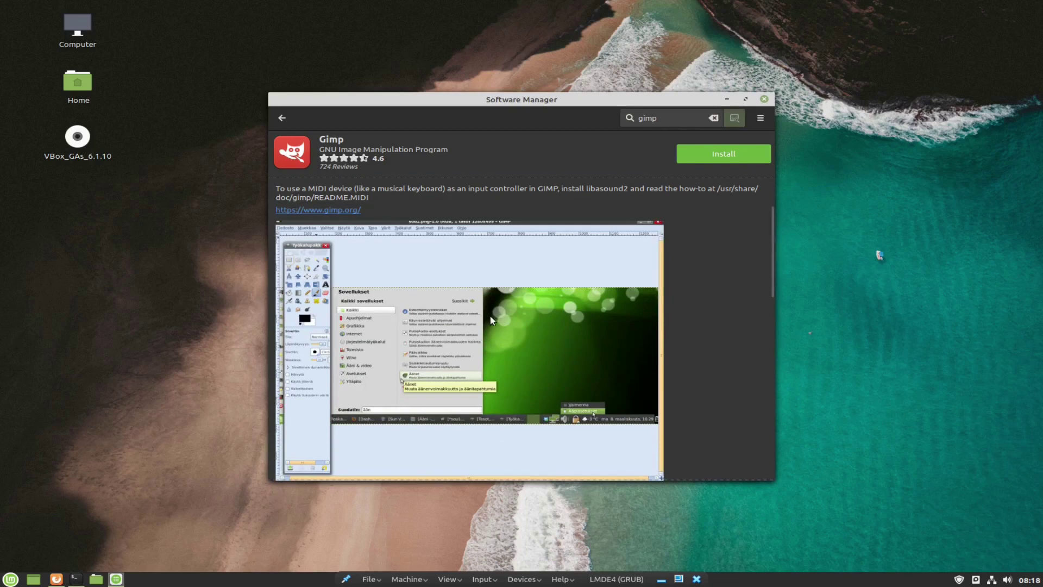
pyautogui.scroll(-7, 493, 353)
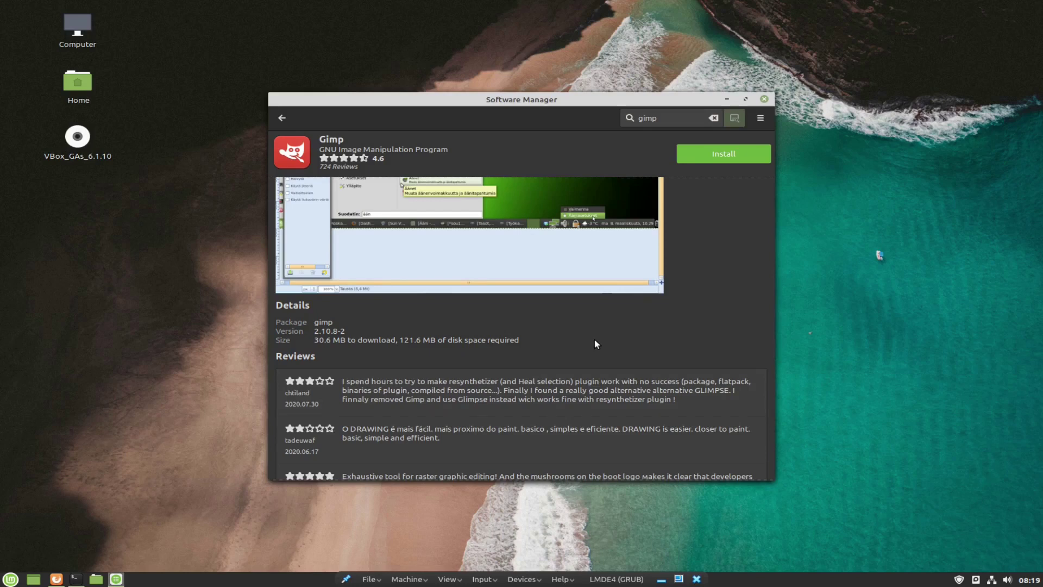
pyautogui.click(729, 150)
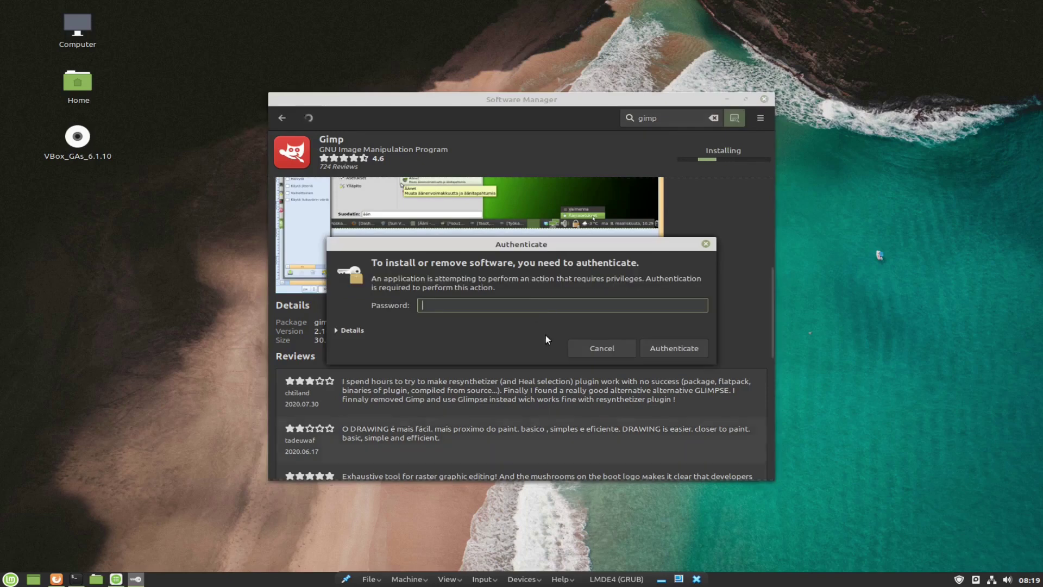
# Enter the account password to authorize the Gimp install and let it complete.
pyautogui.write('•••••••')
pyautogui.press('Return')
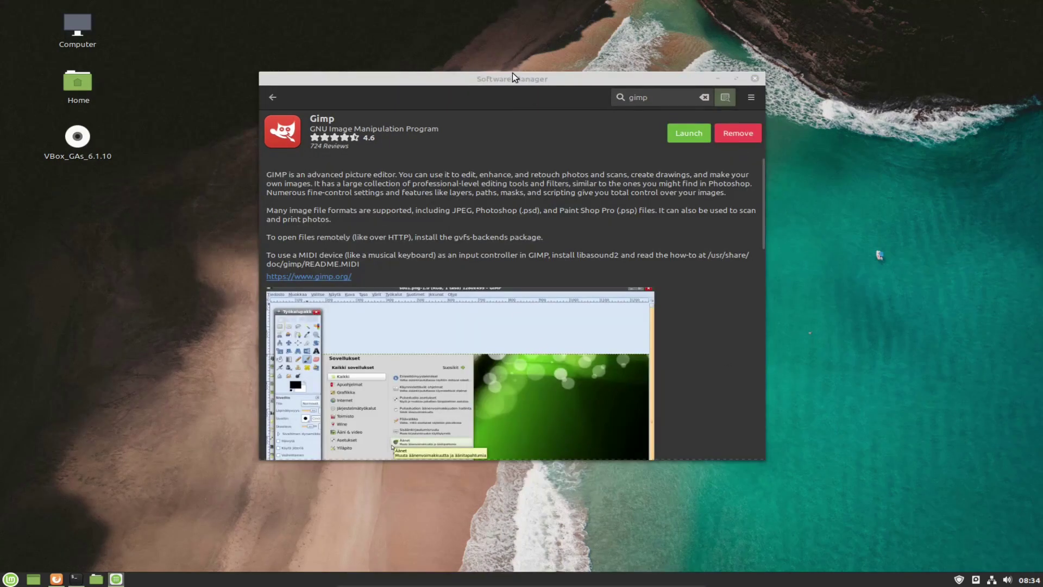
pyautogui.moveTo(492, 90)
pyautogui.mouseDown()
pyautogui.moveTo(494, 122)
pyautogui.moveTo(516, 117)
pyautogui.moveTo(478, 109)
pyautogui.moveTo(503, 83)
pyautogui.mouseUp()
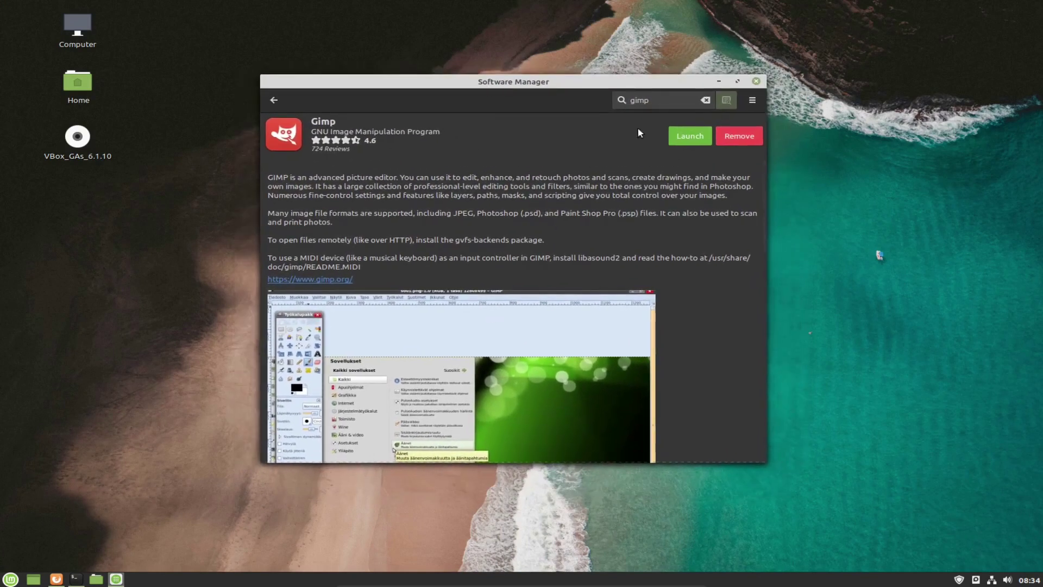
# Close Software Manager, launch GIMP from the Graphics menu, maximize it, then close it.
pyautogui.click(756, 82)
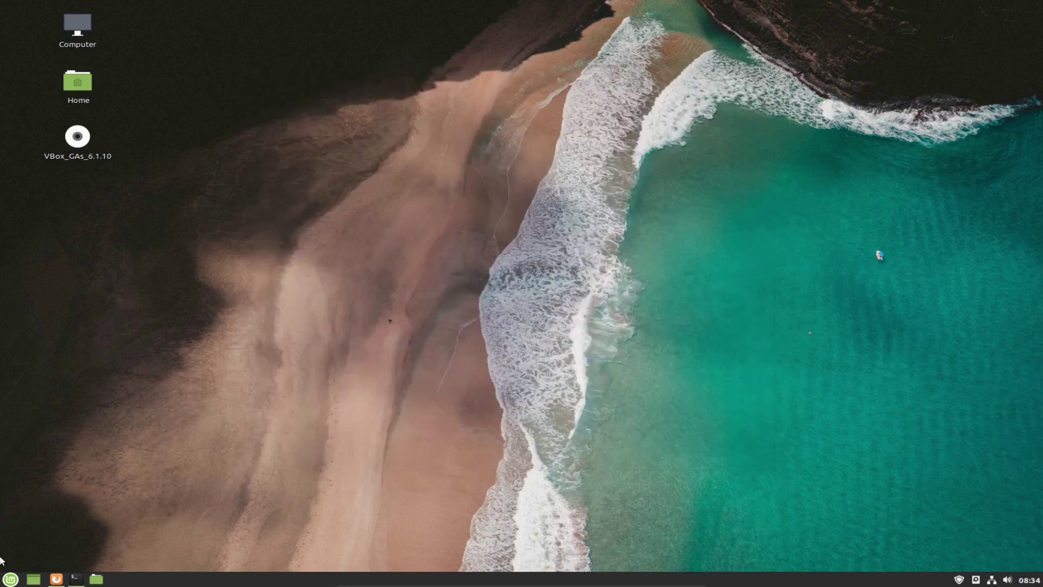
pyautogui.click(10, 579)
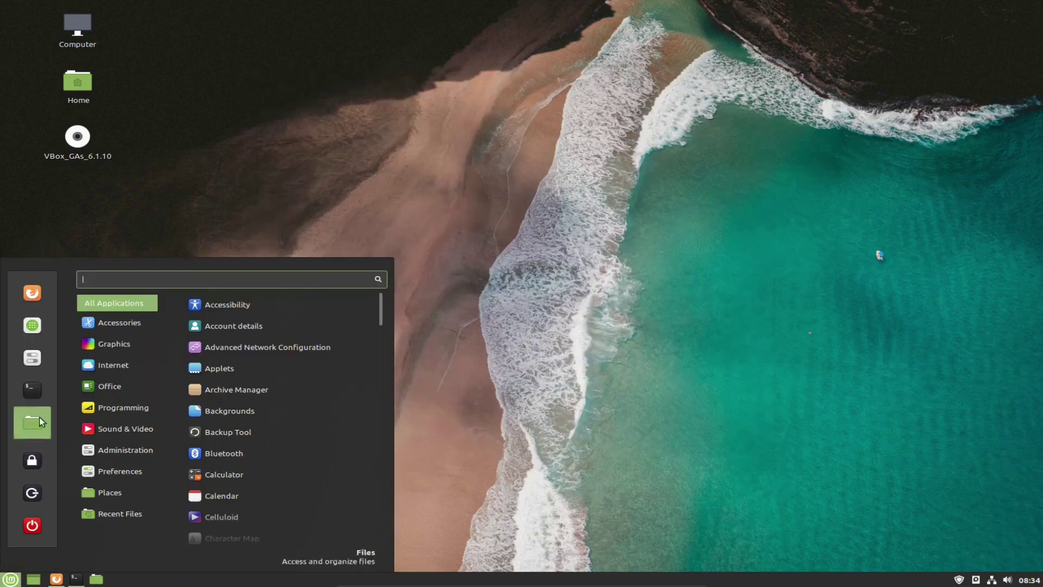
pyautogui.moveTo(151, 342)
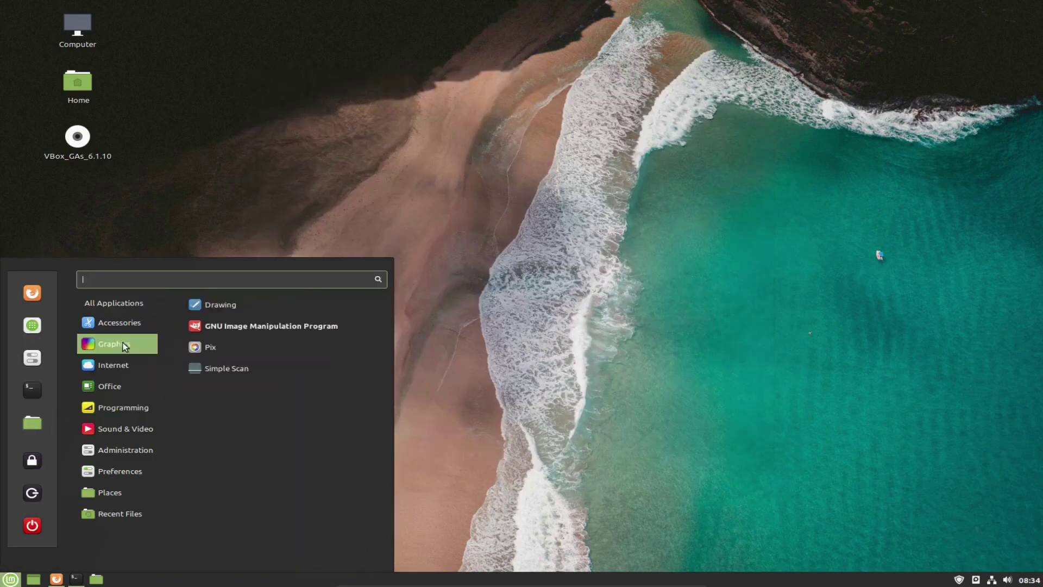
pyautogui.click(263, 327)
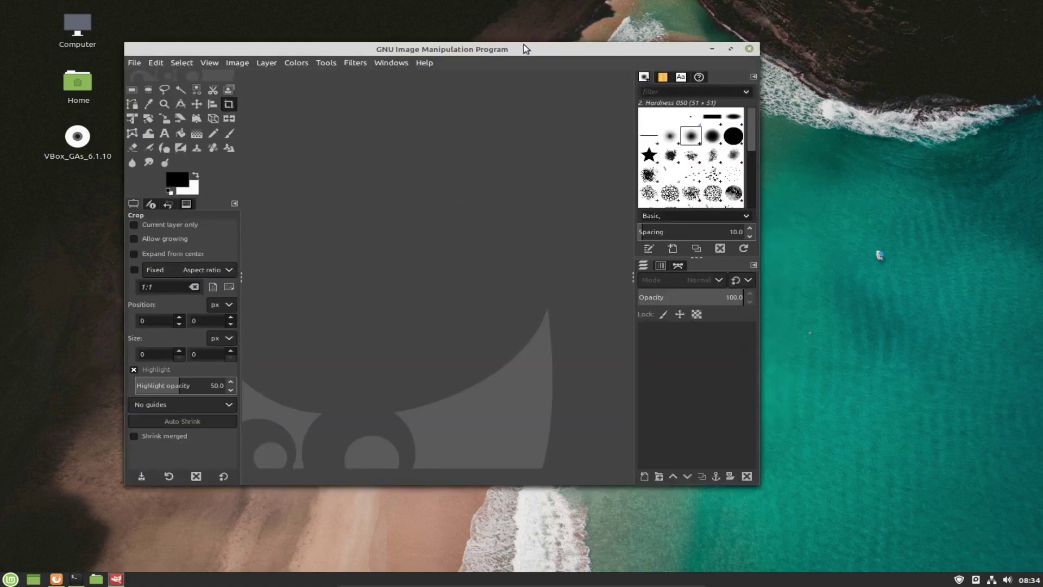
pyautogui.doubleClick(525, 49)
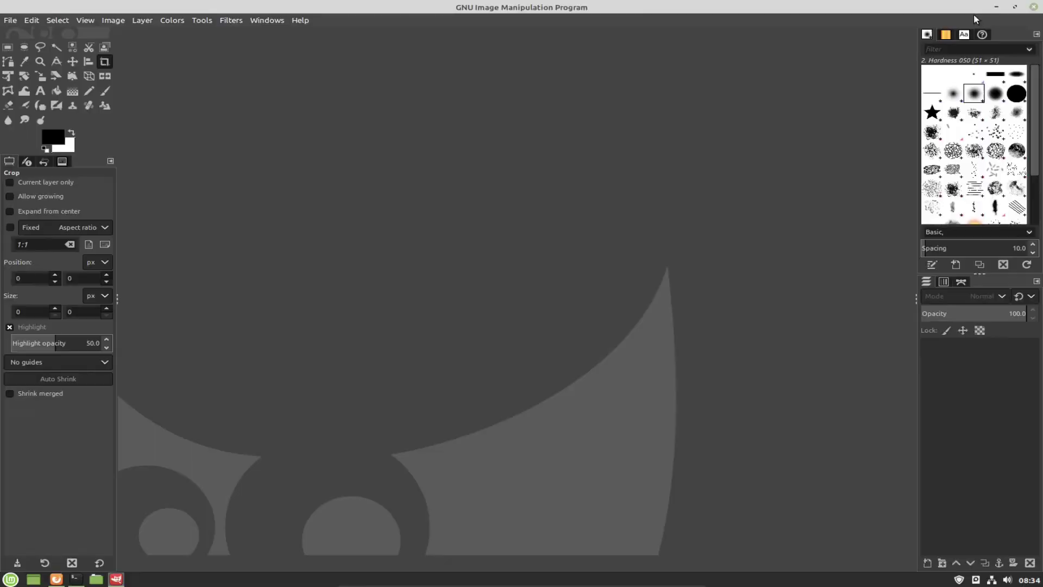
pyautogui.click(1034, 7)
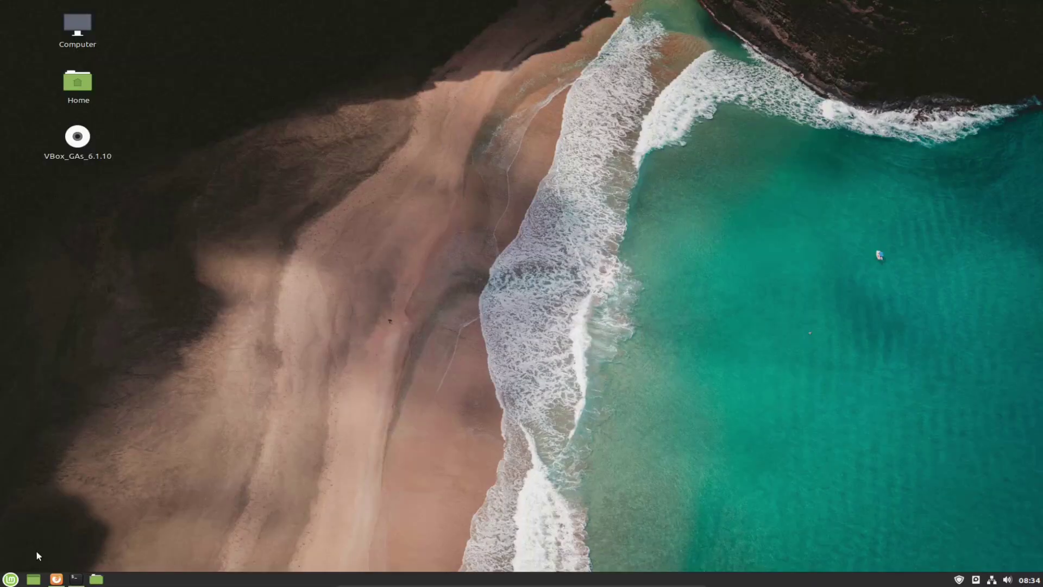
# Open the application menu, dismiss it, and reopen it listing all applications.
pyautogui.click(13, 580)
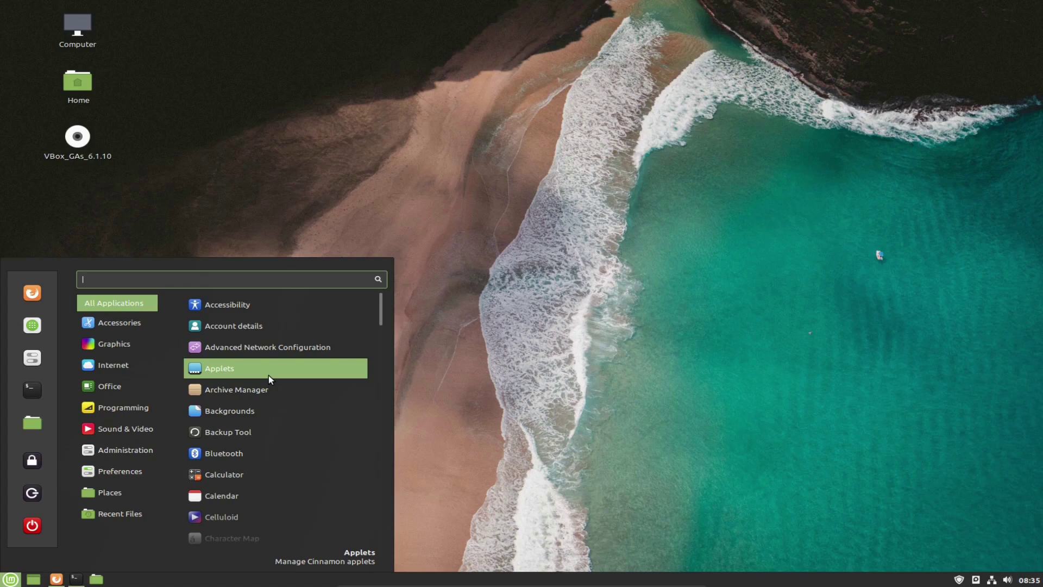
pyautogui.click(578, 333)
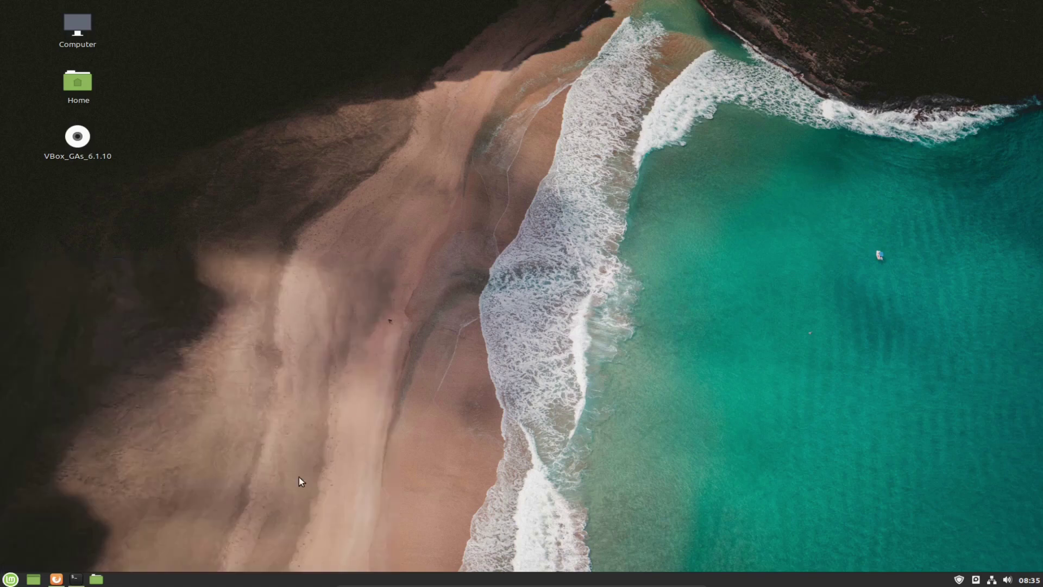
pyautogui.click(11, 579)
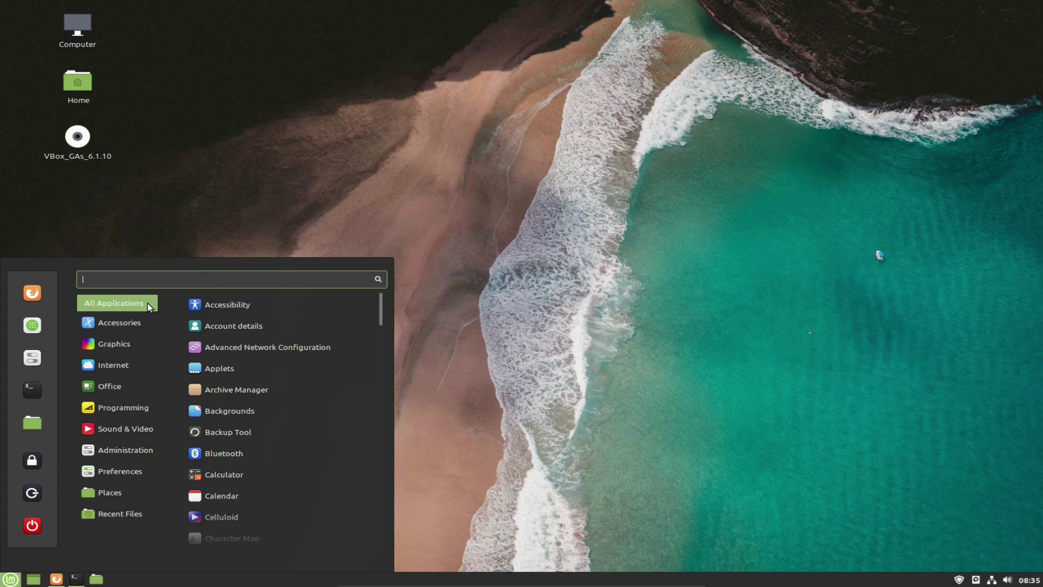
# Browse the Graphics apps in the Cinnamon menu, then dismiss the menu to the bare desktop.
pyautogui.moveTo(114, 344)
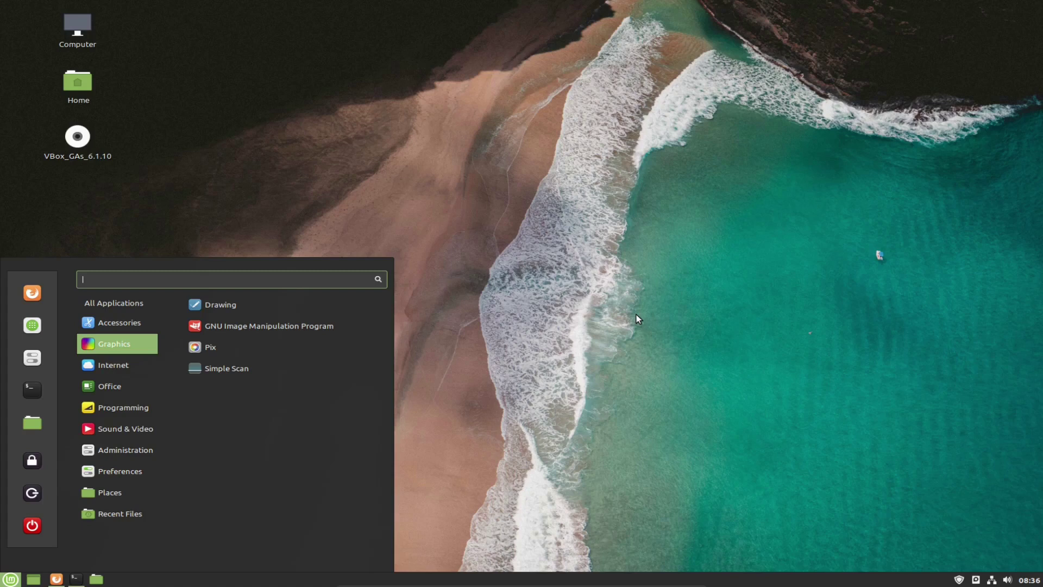
pyautogui.click(643, 318)
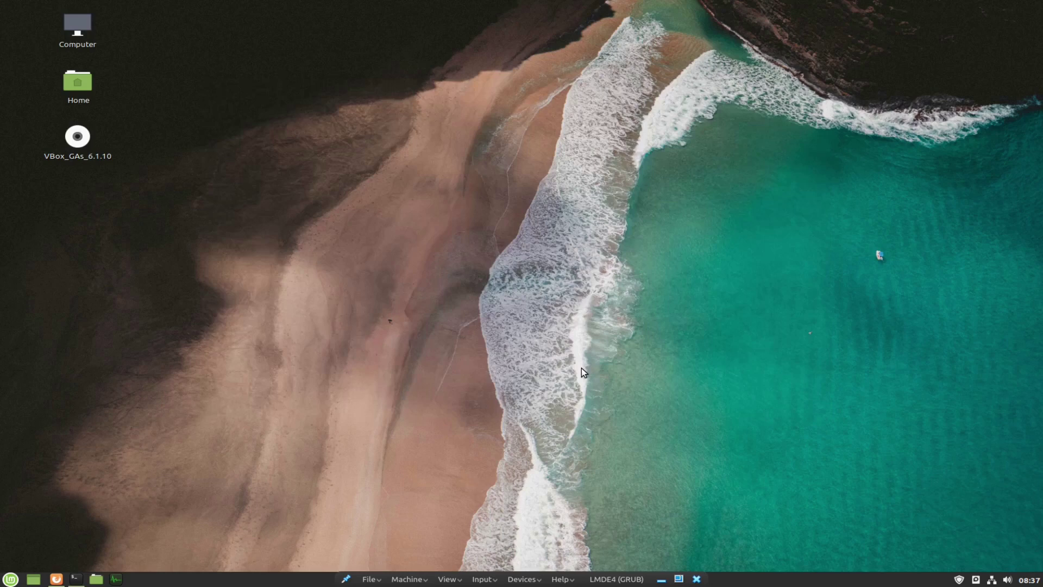
# Leave VM fullscreen and try workspace (Ctrl+Alt+arrows) and Alt+Tab window switching in host and guest.
pyautogui.press('Control_R+f')
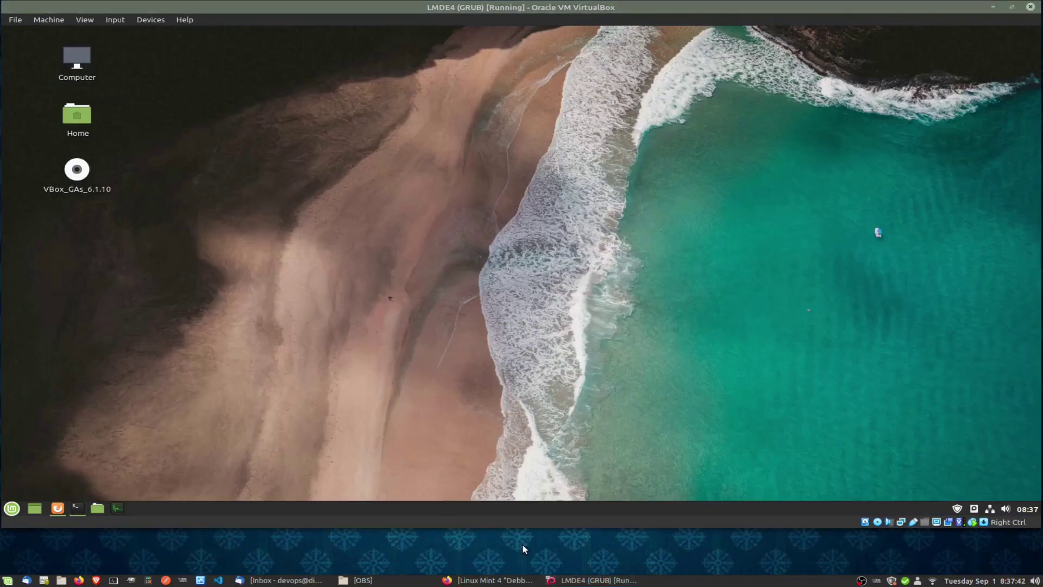
pyautogui.hotkey('ctrl', 'alt', 'Right')
pyautogui.hotkey('ctrl', 'alt', 'Right')
pyautogui.hotkey('ctrl', 'alt', 'Right')
pyautogui.hotkey('ctrl', 'alt', 'Right')
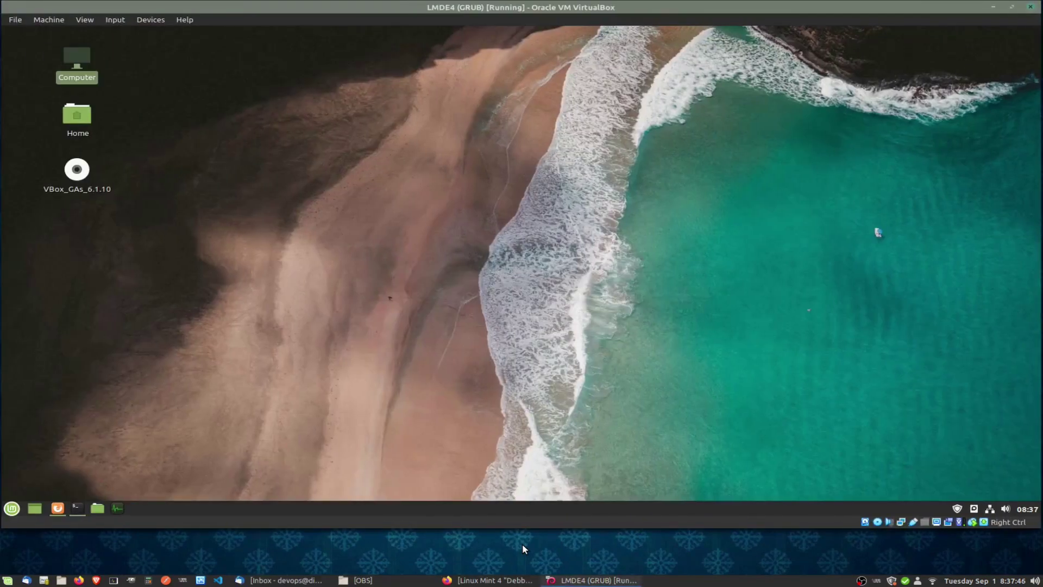
pyautogui.hotkey('ctrl', 'alt', 'Up')
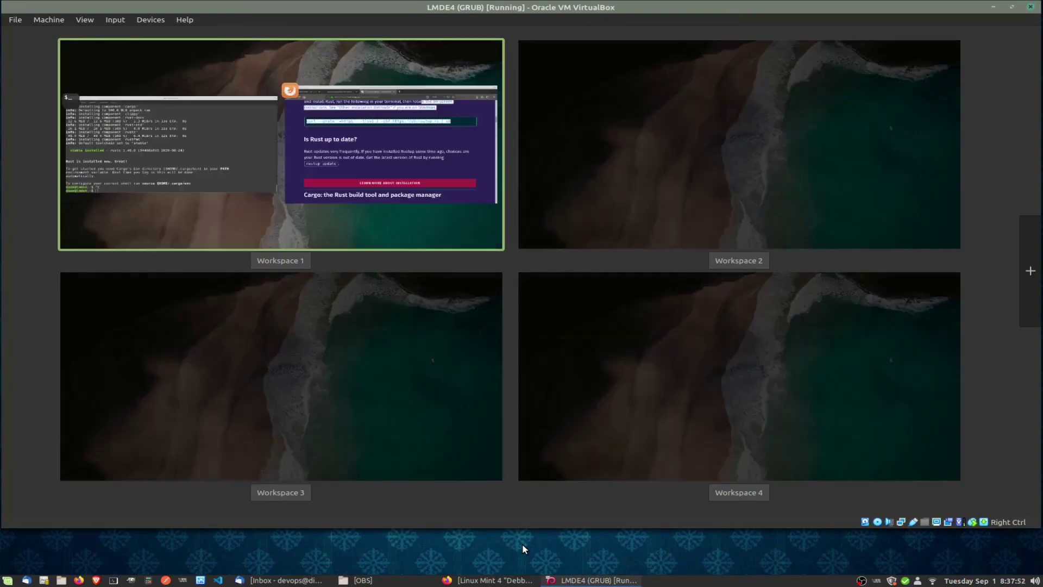
pyautogui.hotkey('ctrl', 'alt', 'Right')
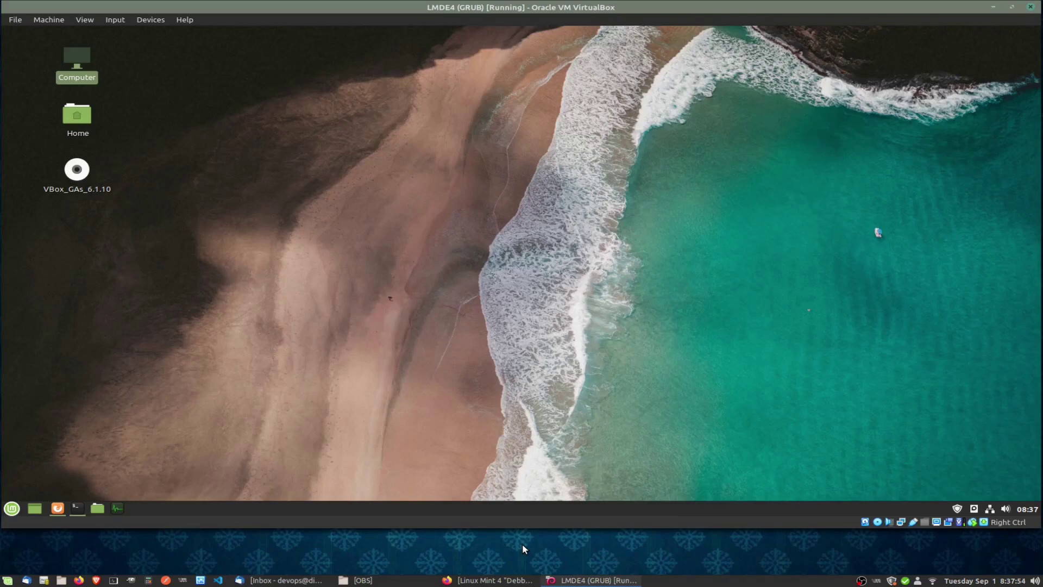
pyautogui.hotkey('alt', 'Tab')
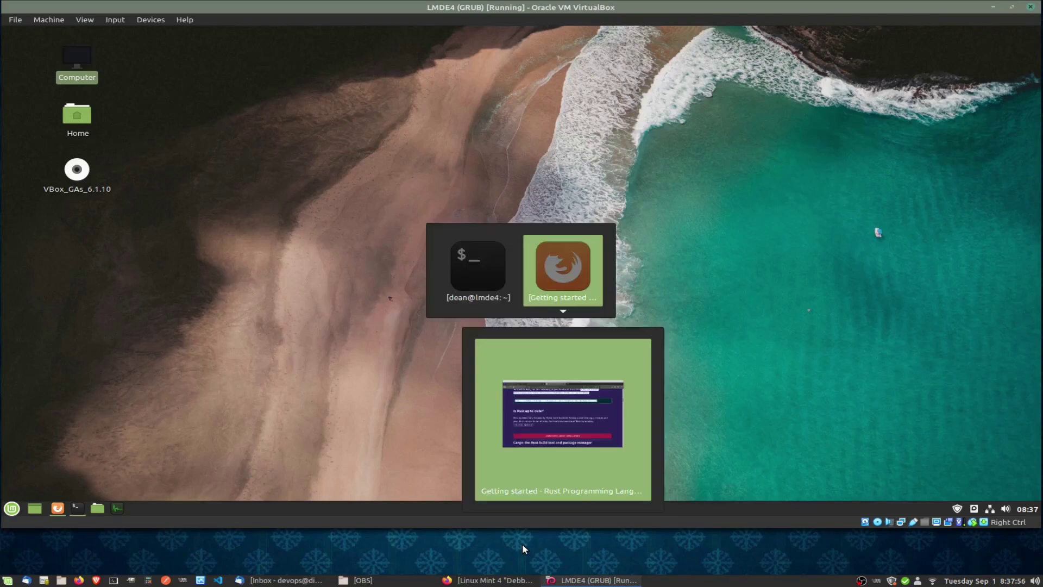
pyautogui.hotkey('alt', 'Tab')
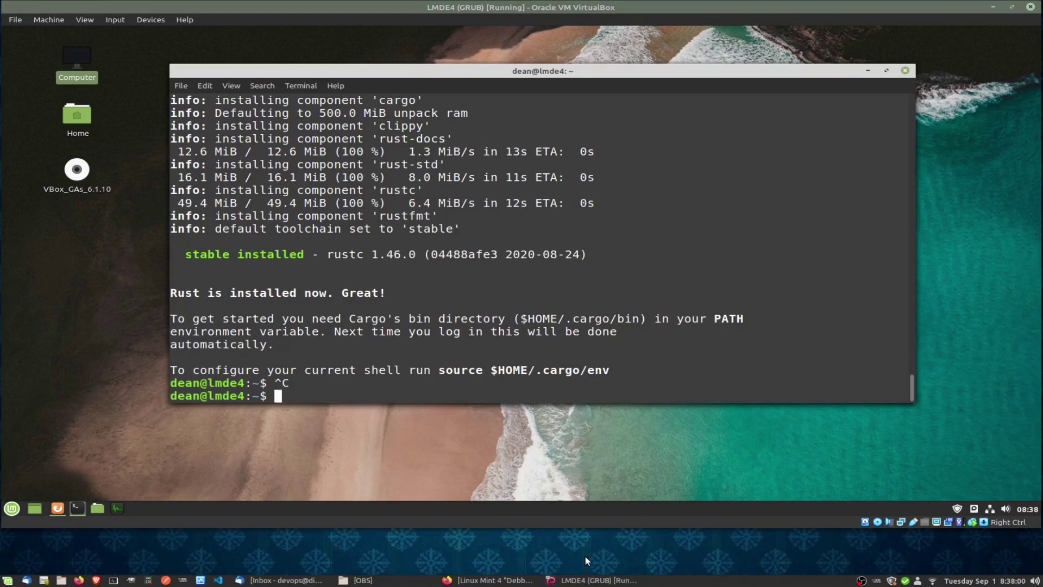
pyautogui.hotkey('alt', 'Tab')
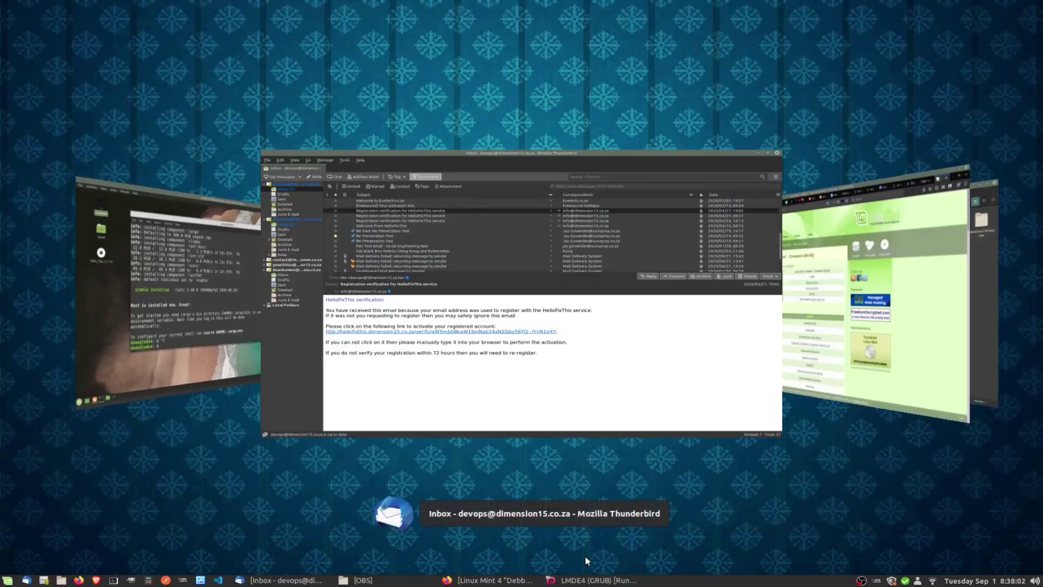
pyautogui.press('Tab')
pyautogui.press('Tab')
pyautogui.press('Tab')
pyautogui.press('Tab')
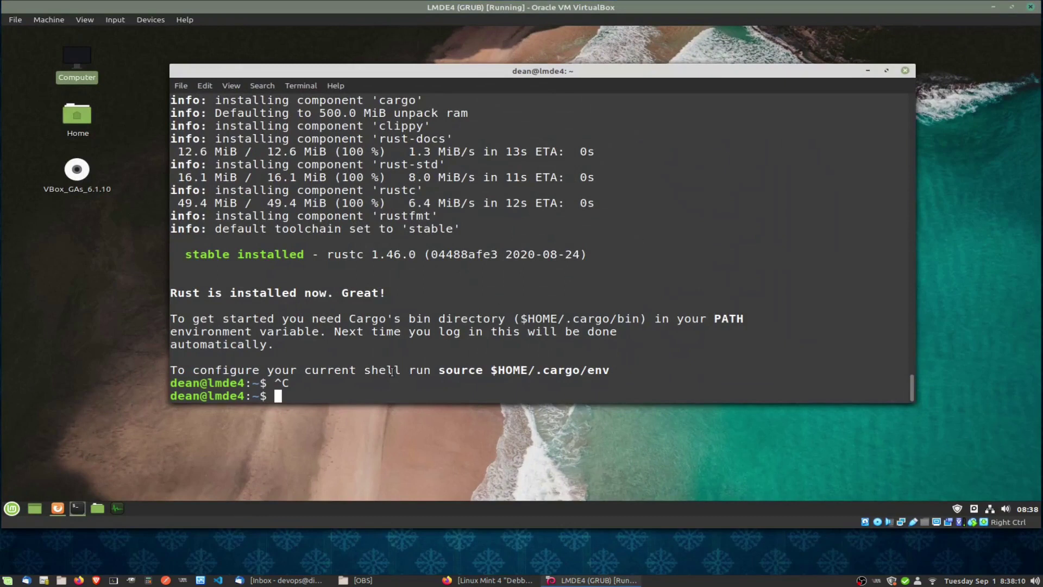
# Launch System Settings from the guest menu and close the guest terminal.
pyautogui.click(13, 509)
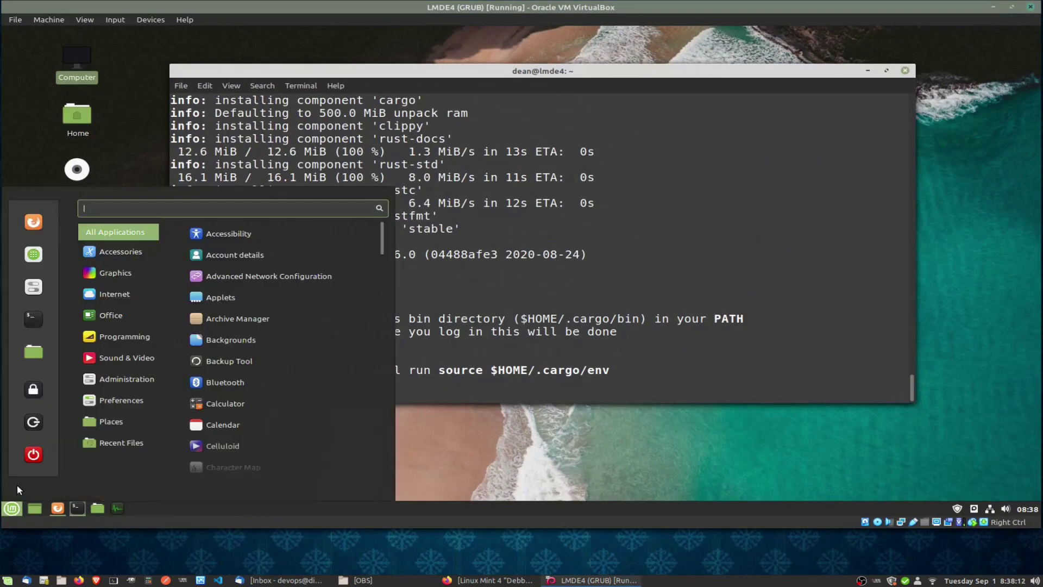
pyautogui.click(31, 287)
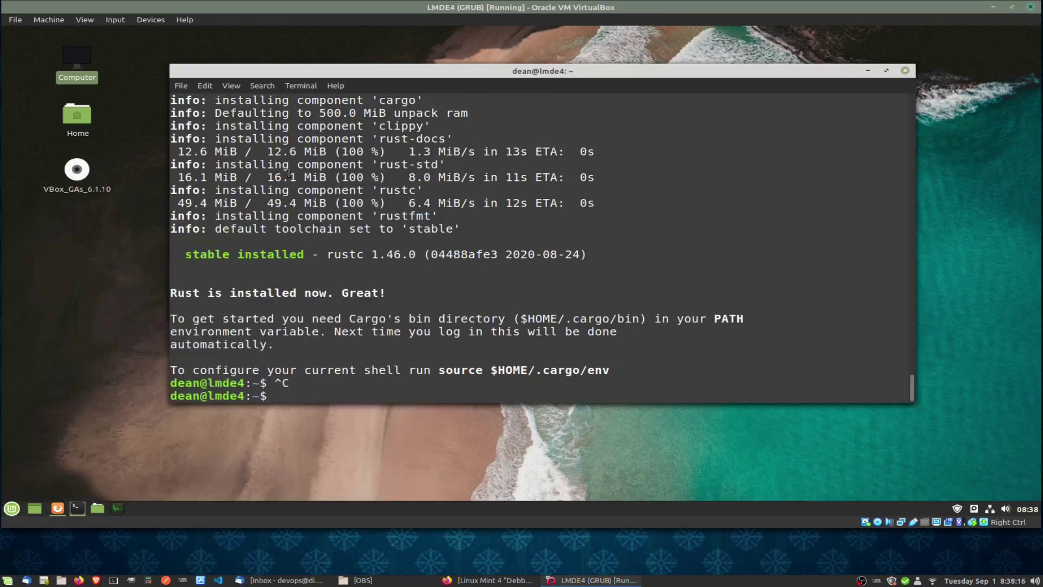
pyautogui.click(904, 72)
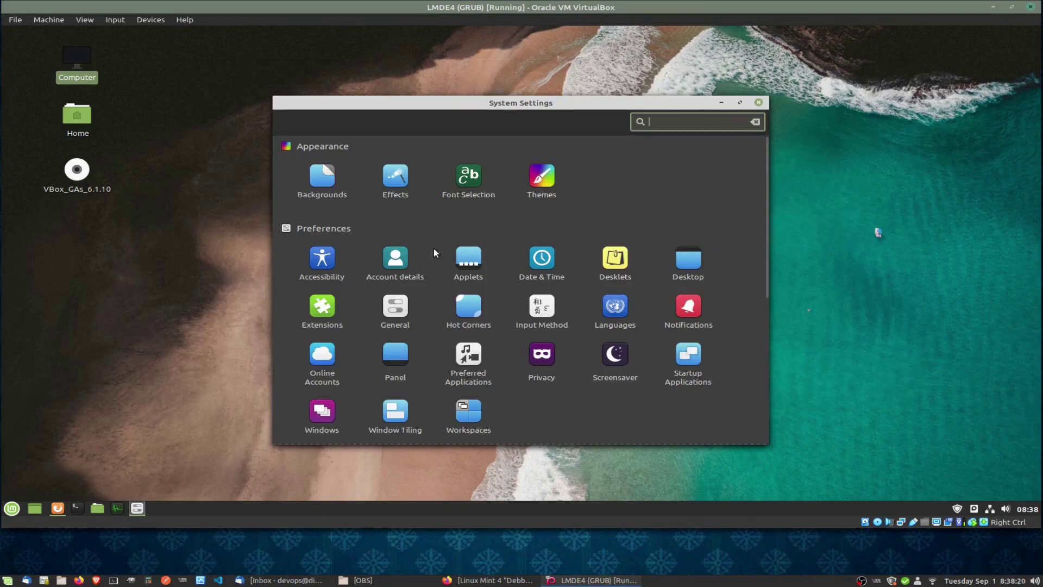
# On the Effects page keep the Cinnamon style, turn on Customize settings, then minimize System Settings.
pyautogui.click(397, 176)
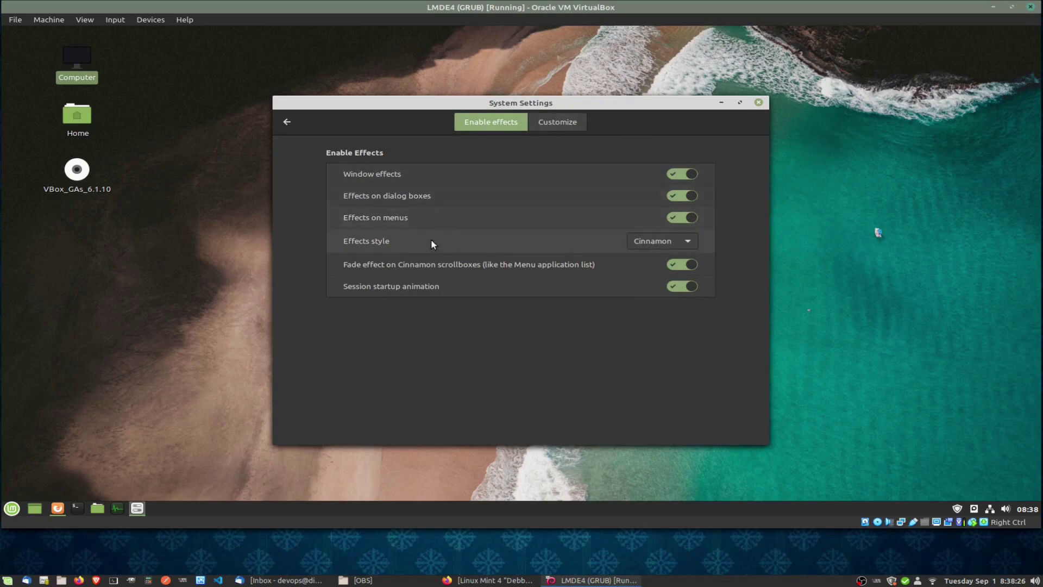
pyautogui.click(645, 244)
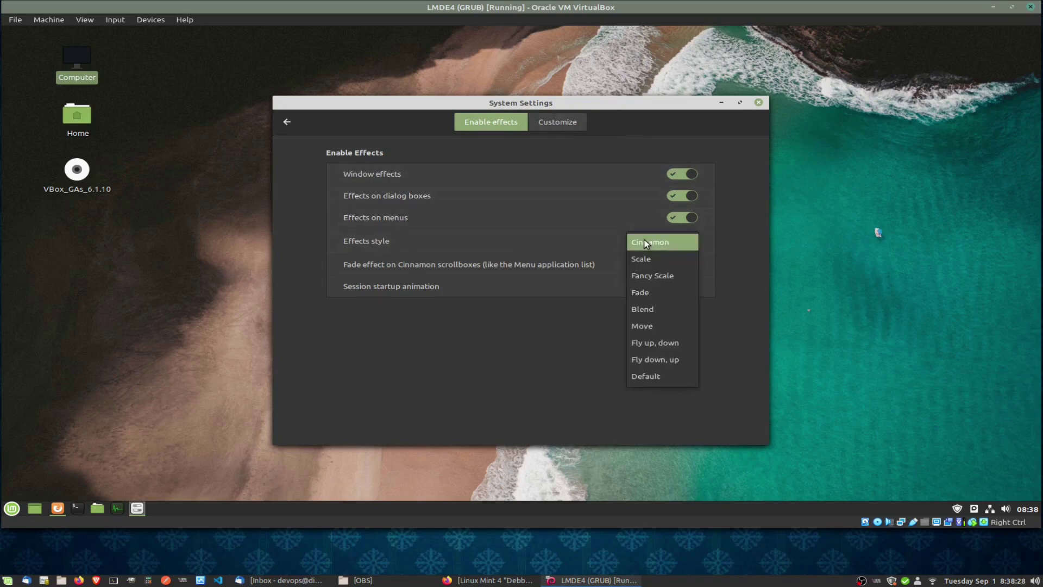
pyautogui.click(478, 387)
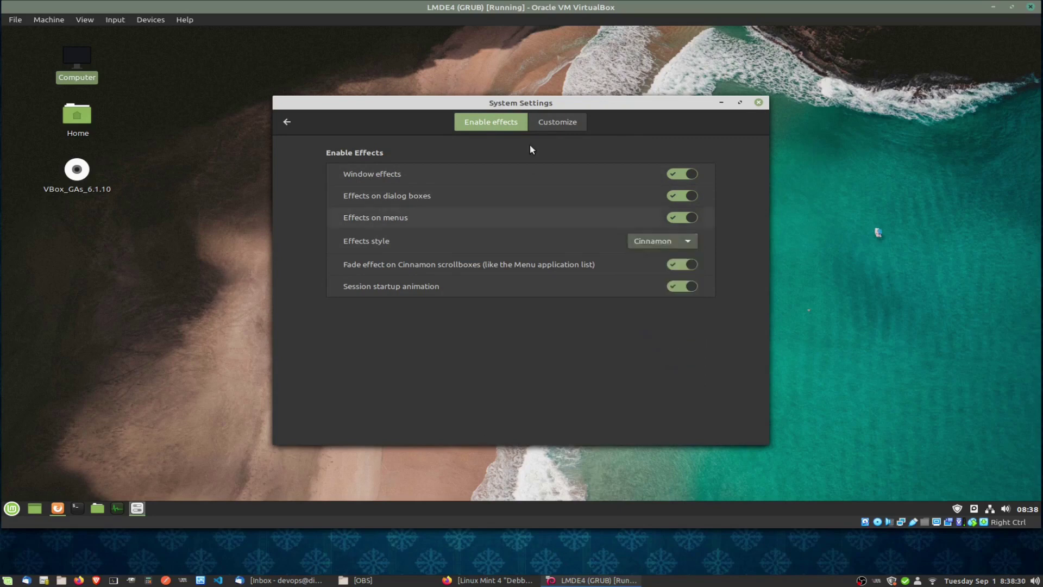
pyautogui.click(547, 118)
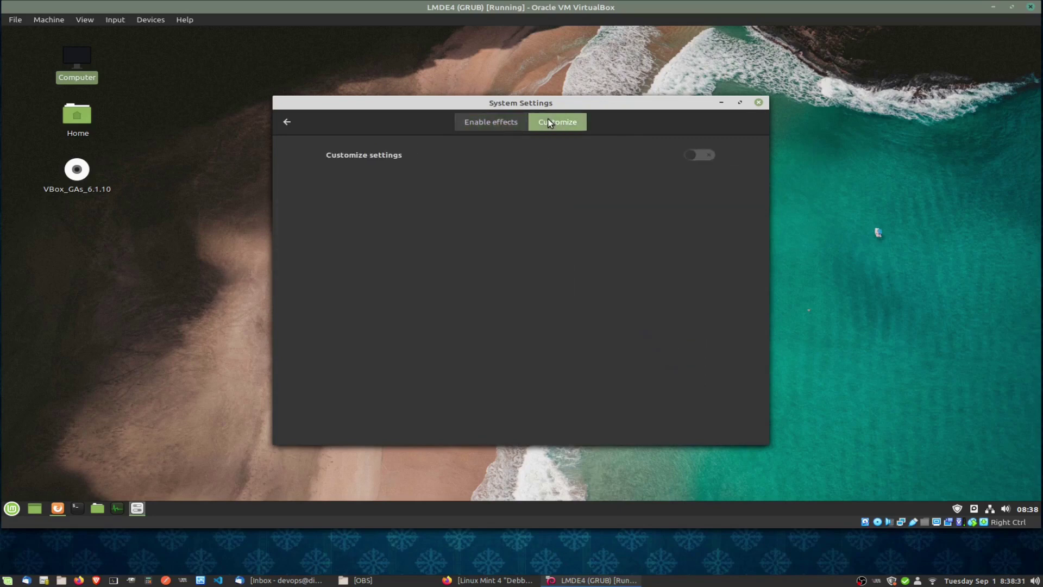
pyautogui.click(706, 157)
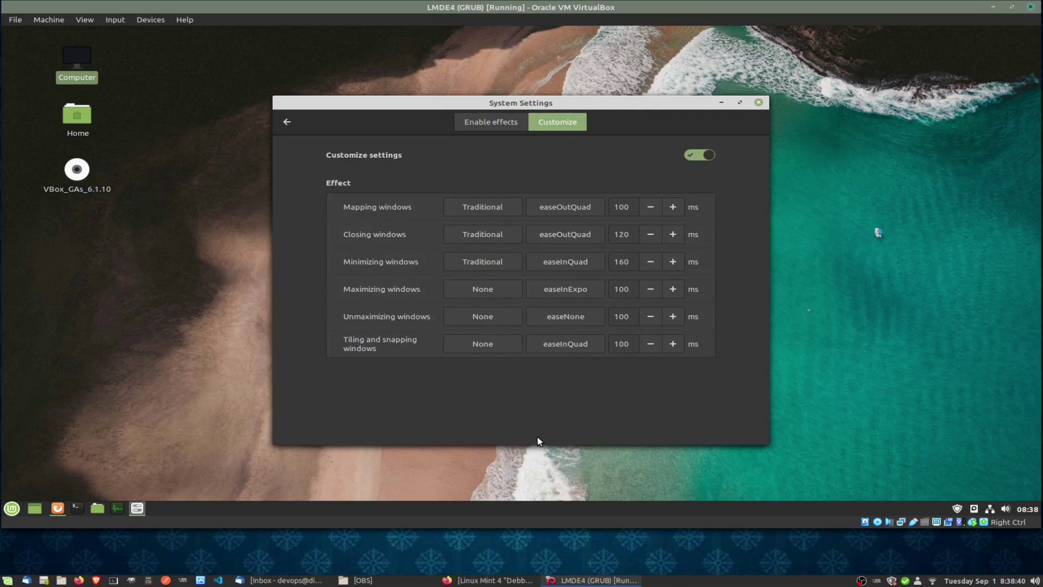
pyautogui.click(476, 124)
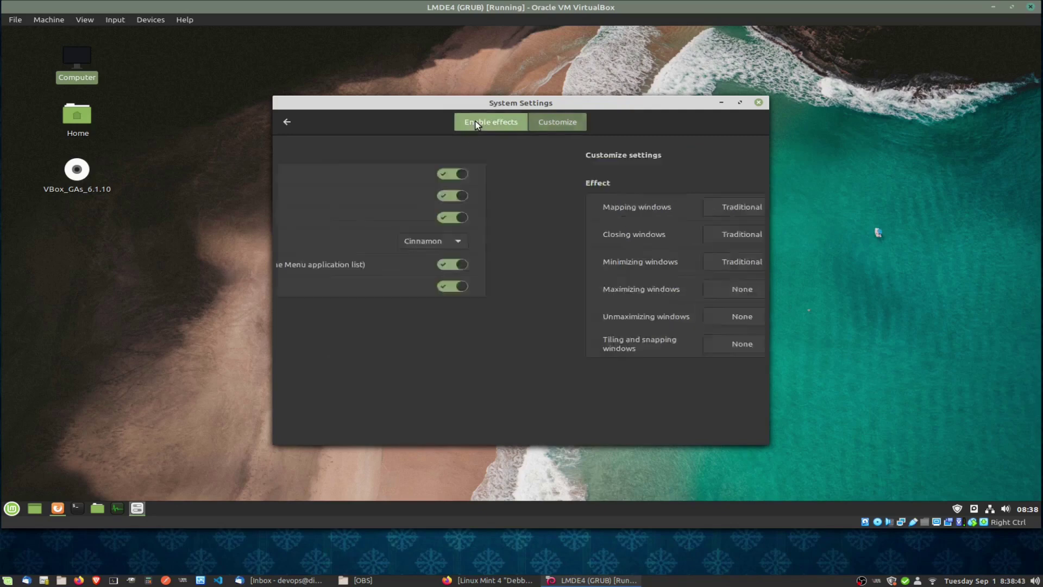
pyautogui.click(721, 103)
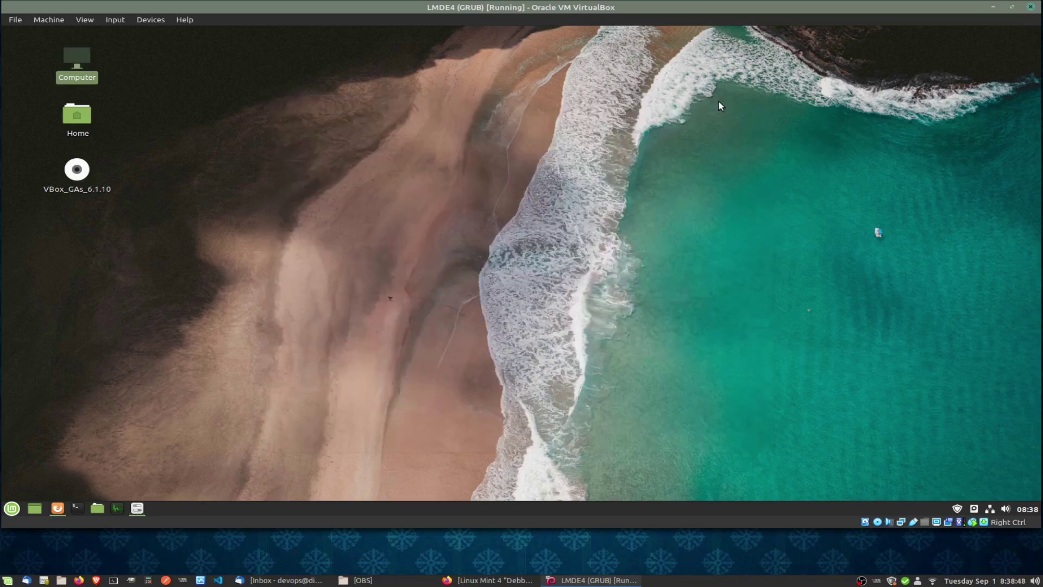
# Open a new guest terminal with Ctrl+Alt+T, drag its corner to enlarge it, then close it.
pyautogui.click(471, 553)
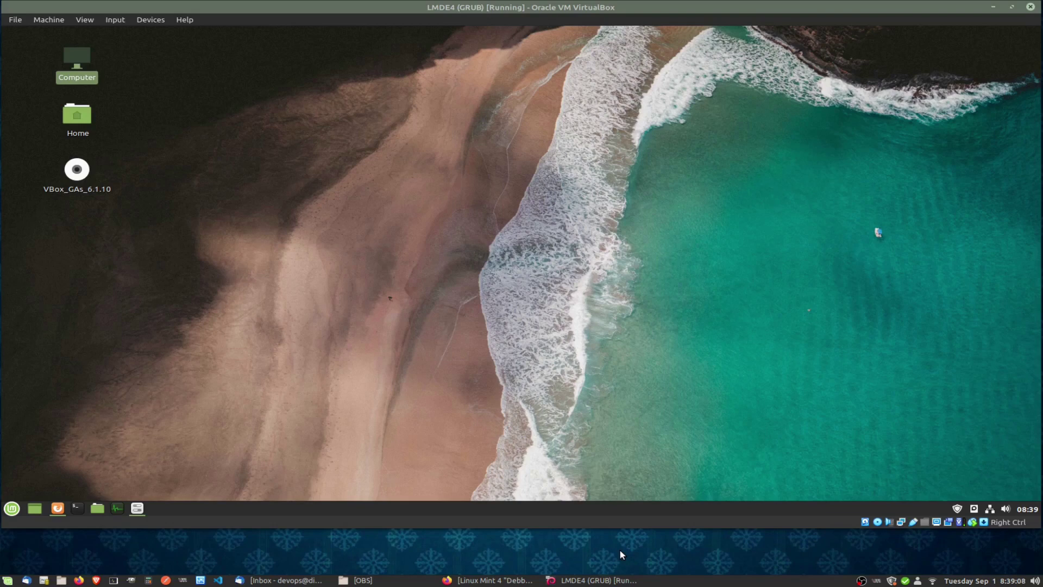
pyautogui.hotkey('ctrl', 'alt', 't')
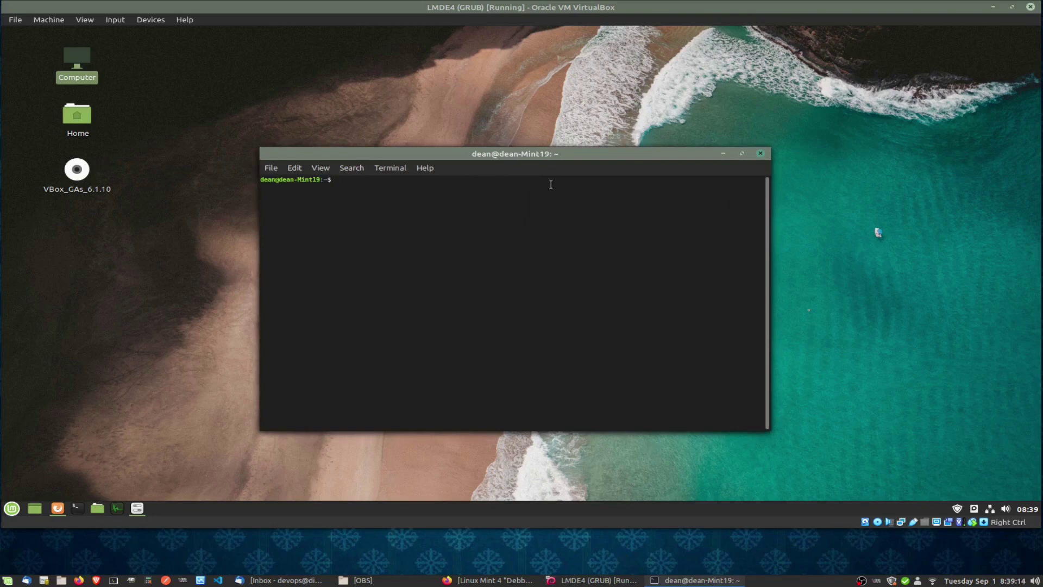
pyautogui.moveTo(769, 147); pyautogui.dragTo(785, 120)
pyautogui.click(820, 108)
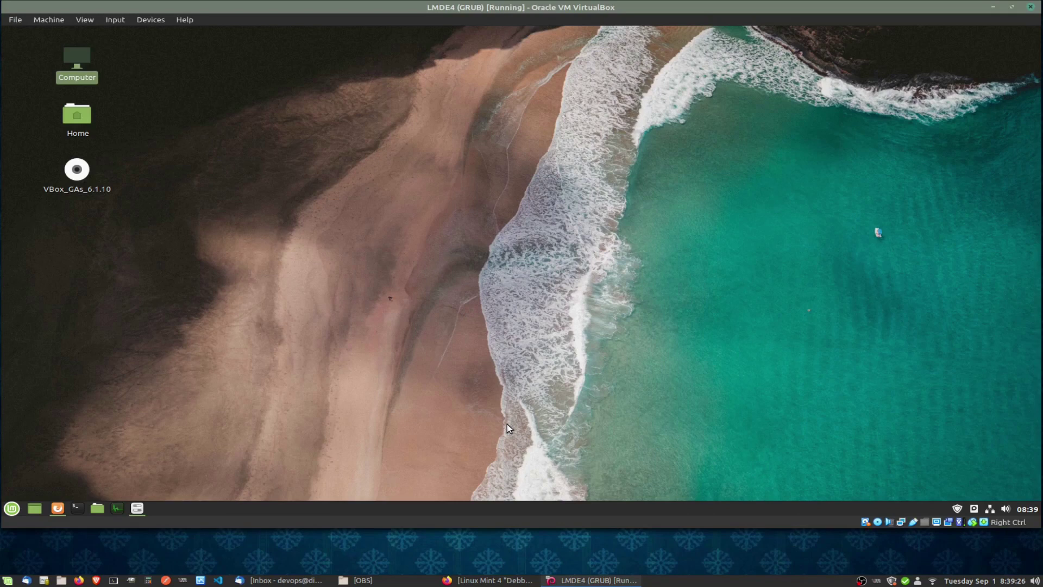
# Open and maximize the guest Home folder, minimize and restore it, then minimize it and the LMDE4 VM.
pyautogui.press('super+e')
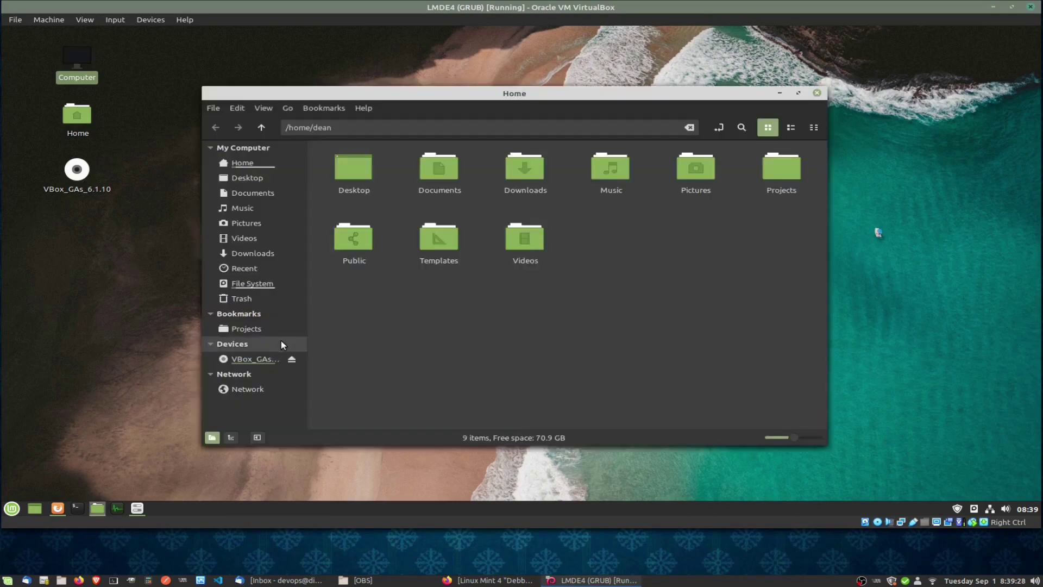
pyautogui.click(797, 94)
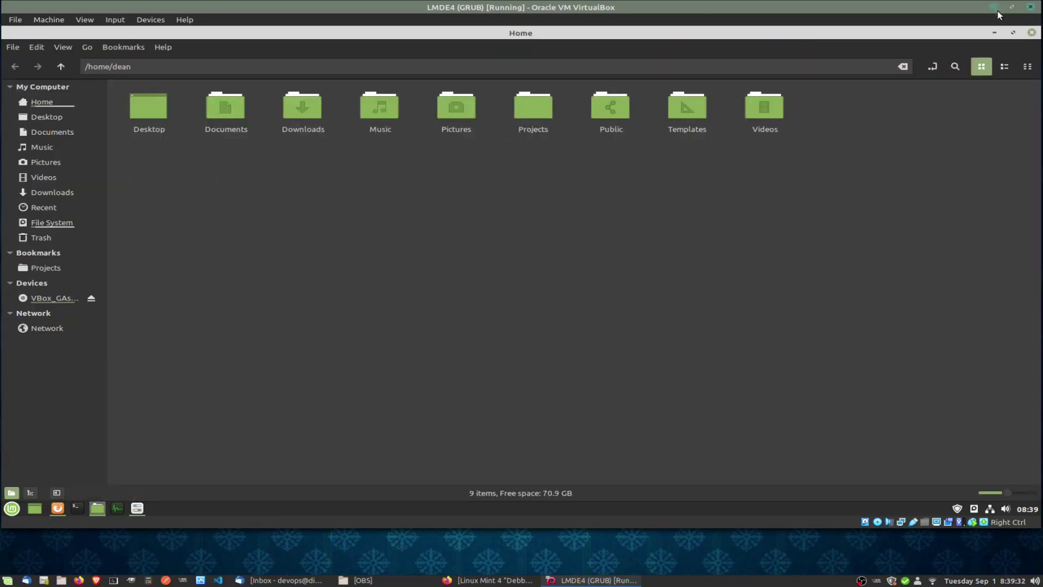
pyautogui.click(993, 33)
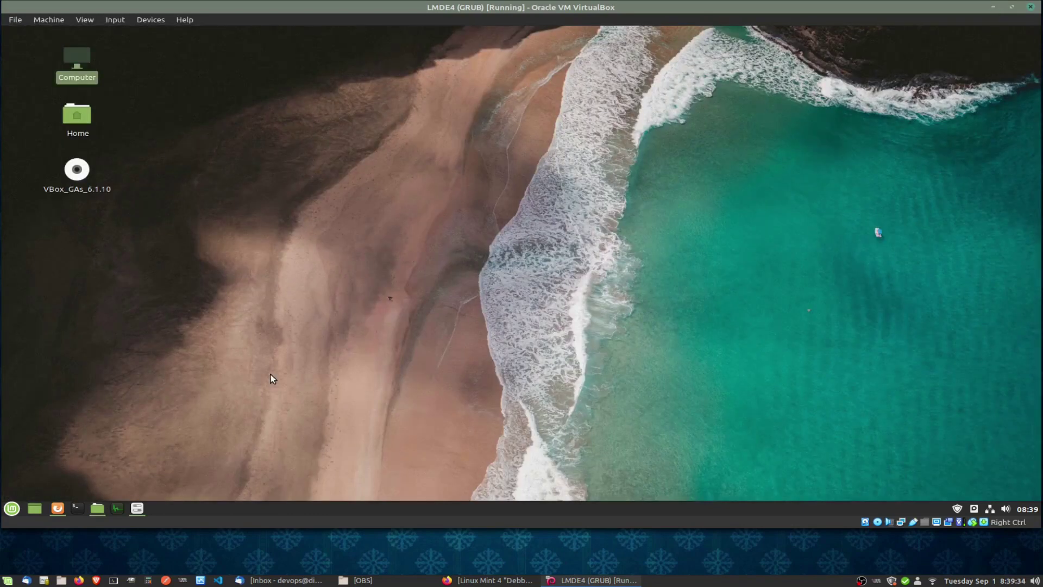
pyautogui.click(102, 507)
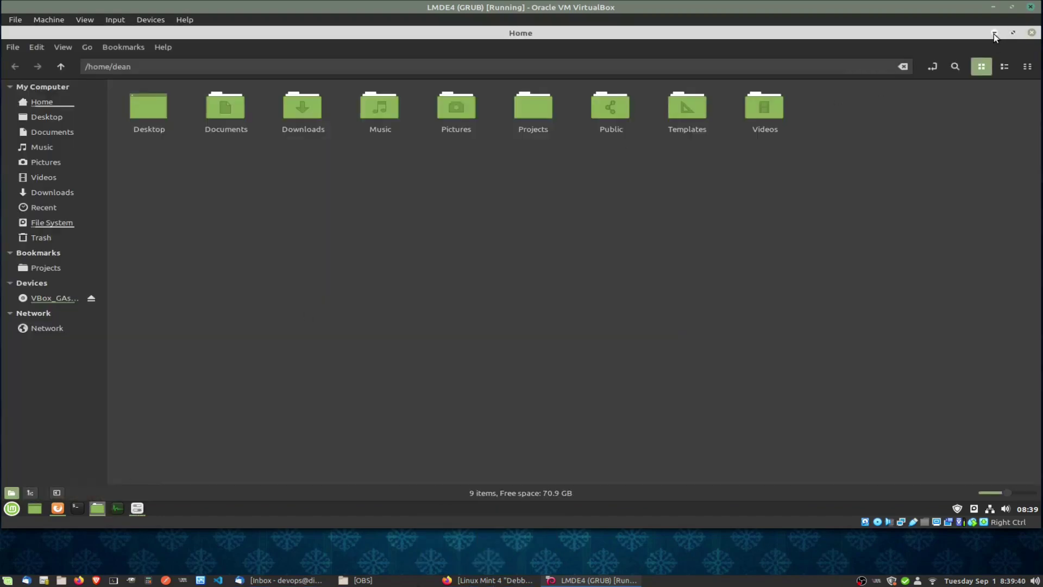
pyautogui.click(993, 33)
pyautogui.click(992, 8)
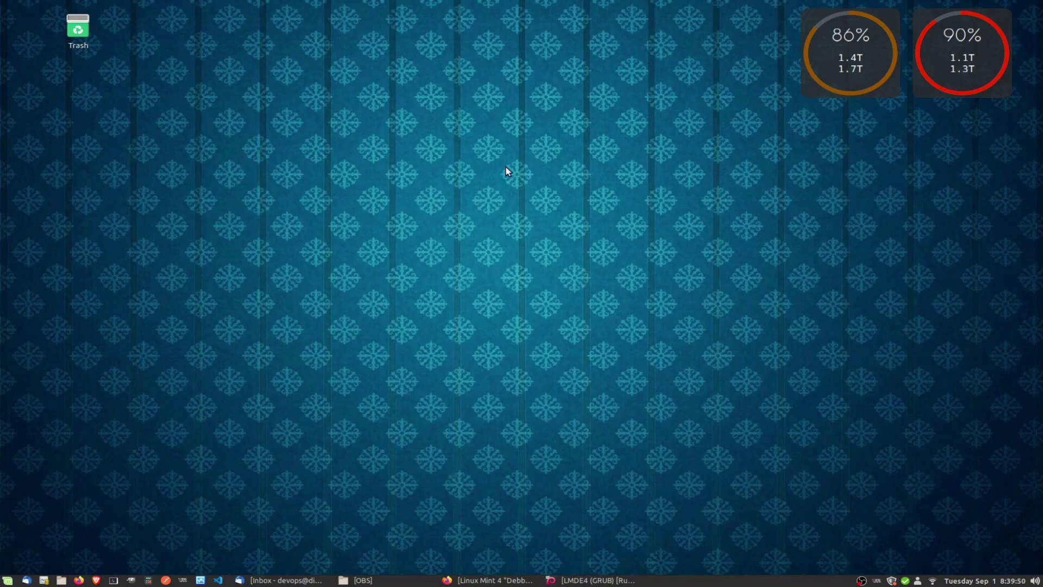
# Bring up the host desktop's context options twice, dismissing them each time.
pyautogui.rightClick(487, 172)
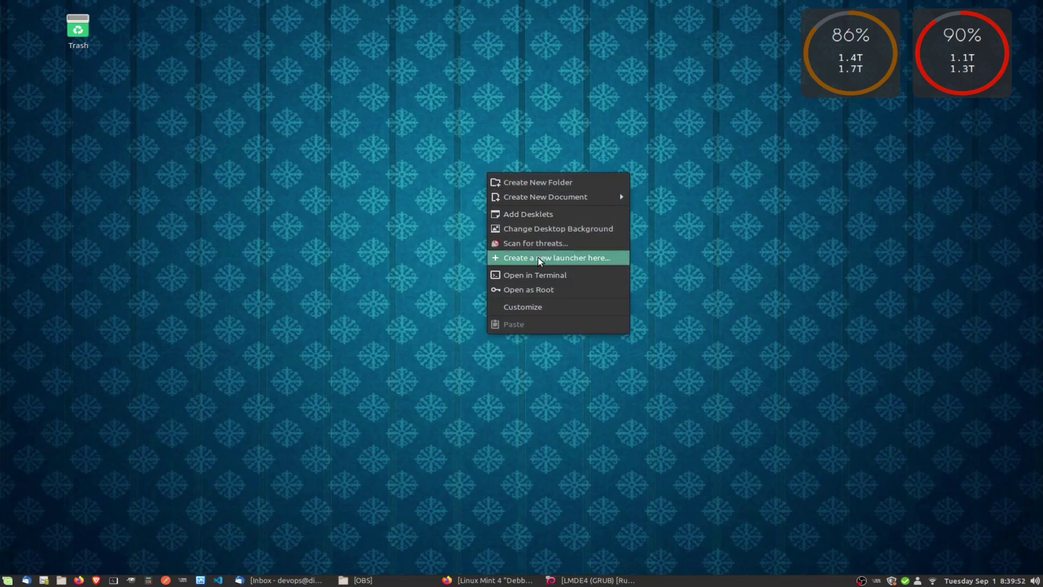
pyautogui.click(376, 348)
pyautogui.rightClick(499, 175)
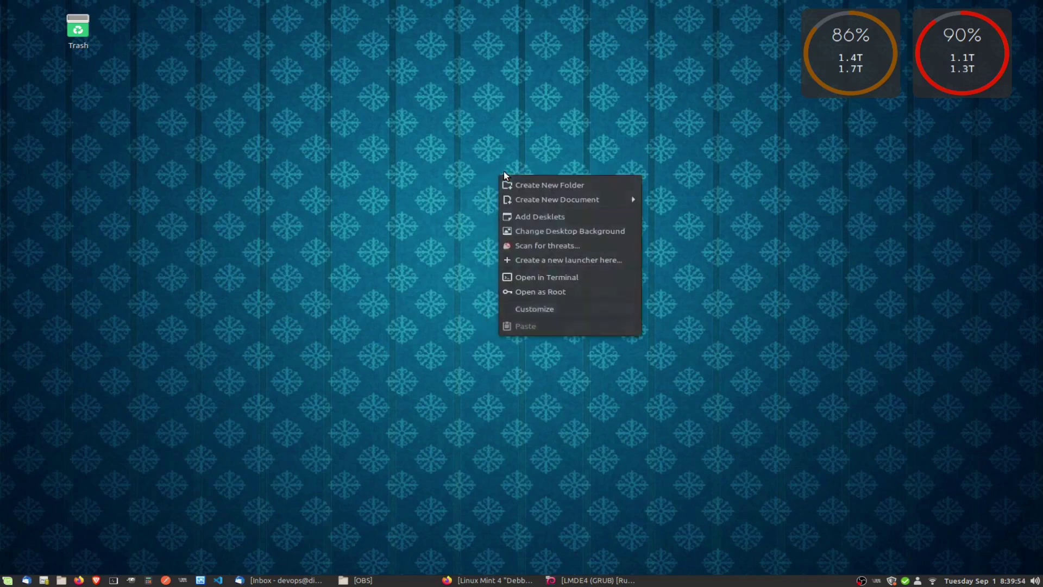
pyautogui.click(408, 259)
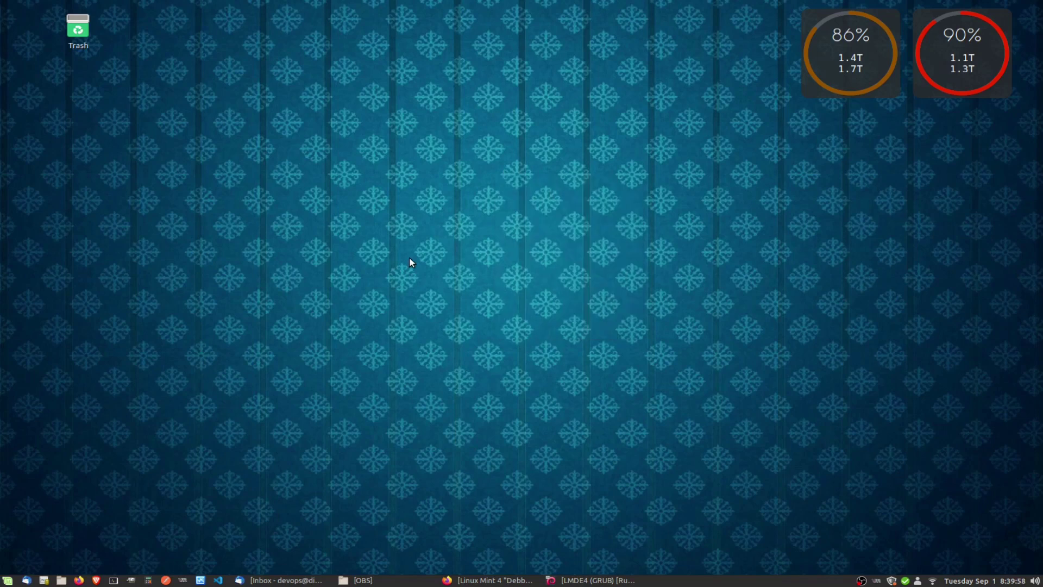
# Open the host Home folder and navigate via the Gimp bookmark and Images to Backgrounds.
pyautogui.press('super+e')
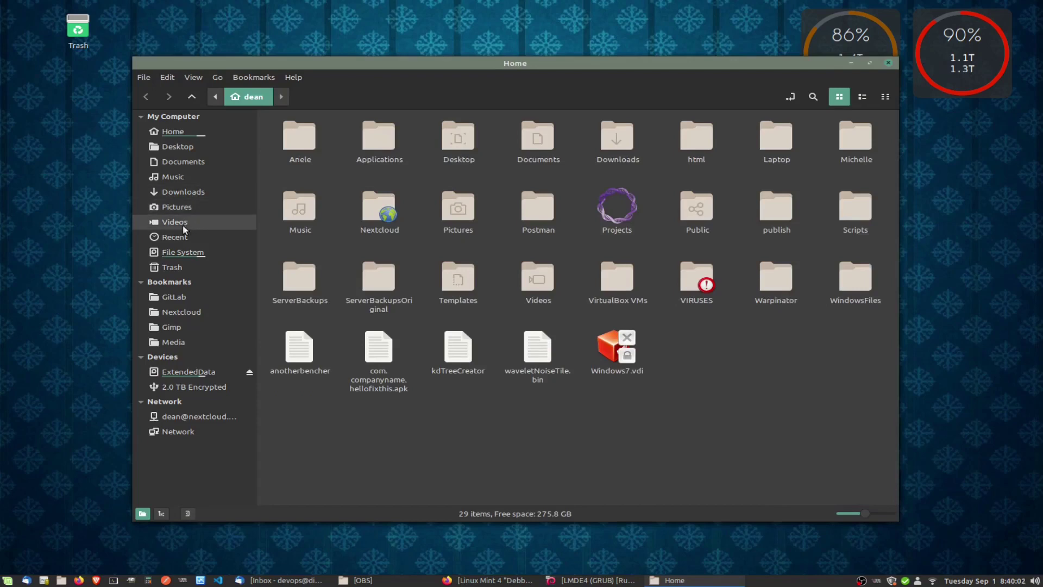
pyautogui.click(177, 328)
pyautogui.click(364, 98)
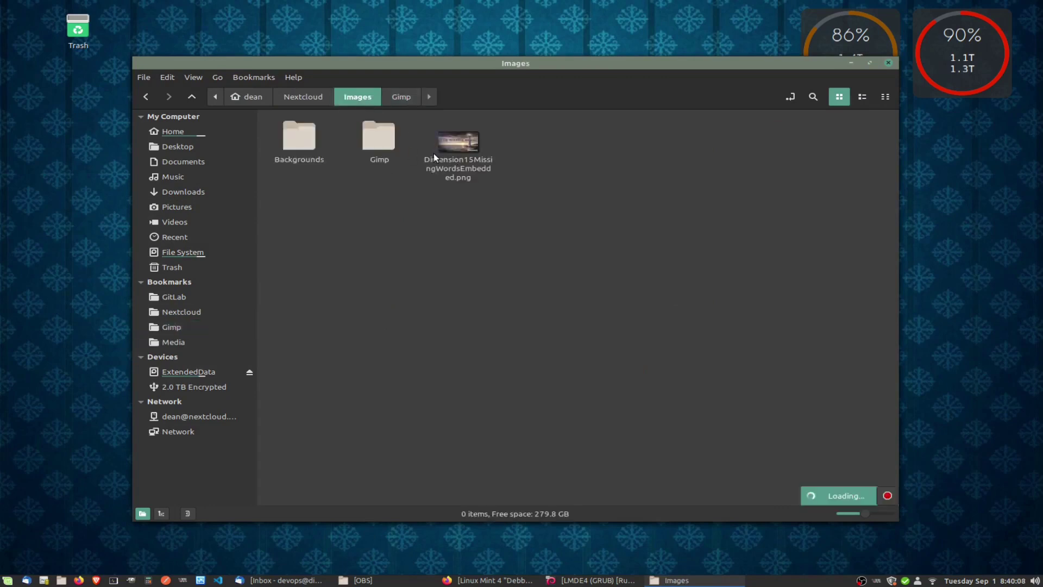
pyautogui.doubleClick(301, 138)
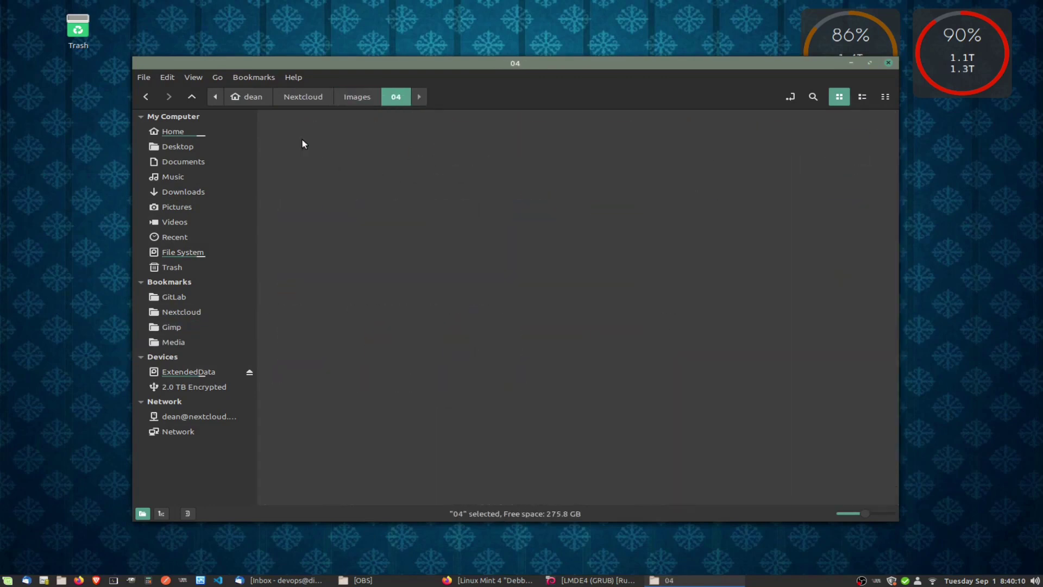
pyautogui.click(296, 96)
pyautogui.click(362, 96)
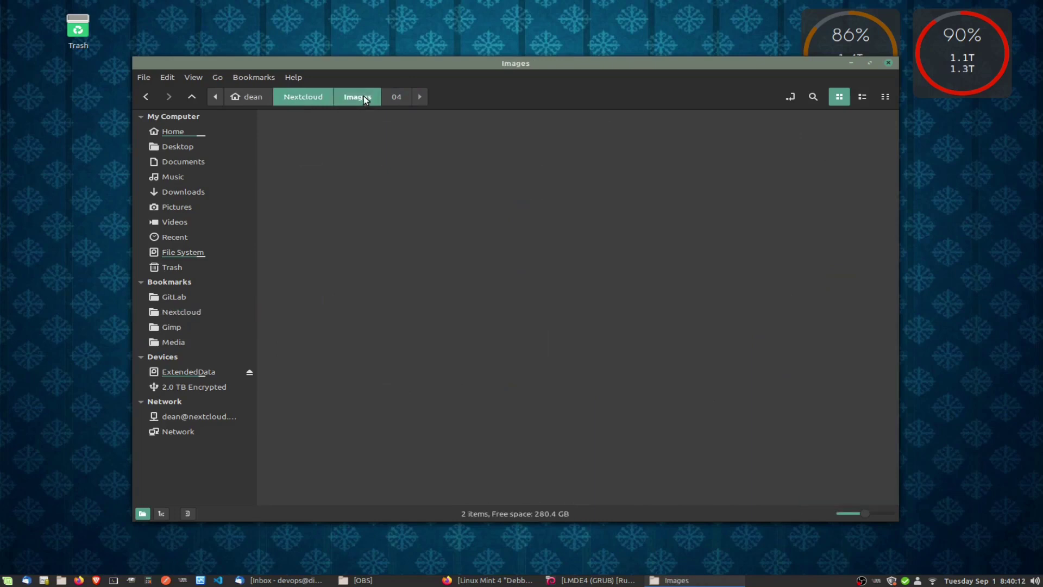
pyautogui.doubleClick(459, 139)
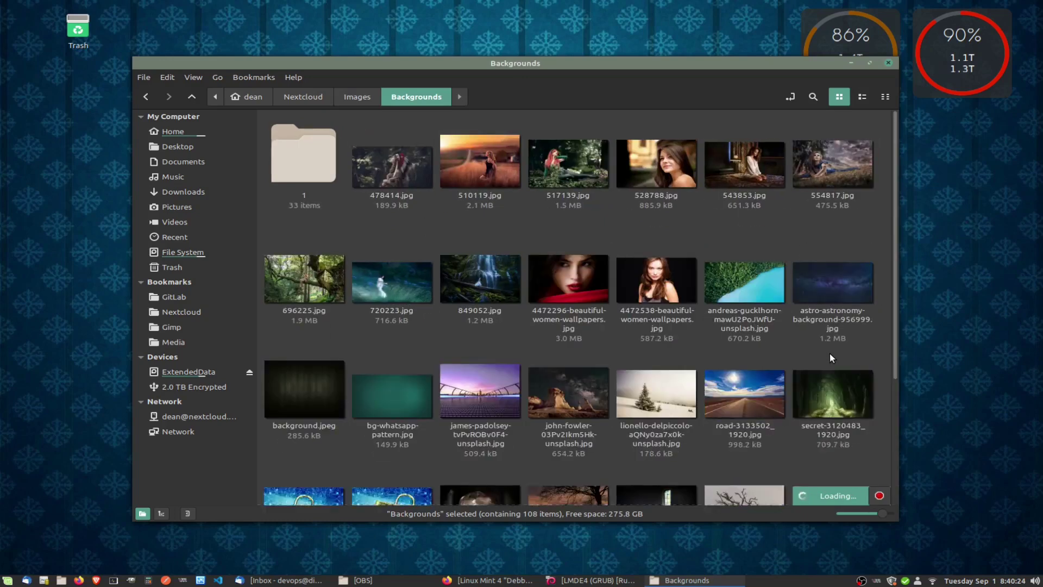
# Enlarge thumbnails, set the Colosseum photo dario-veronesi-IUO-BjCiZEA-unsplash.jpg as wallpaper, and close Nemo.
pyautogui.scroll(-8, 783, 364)
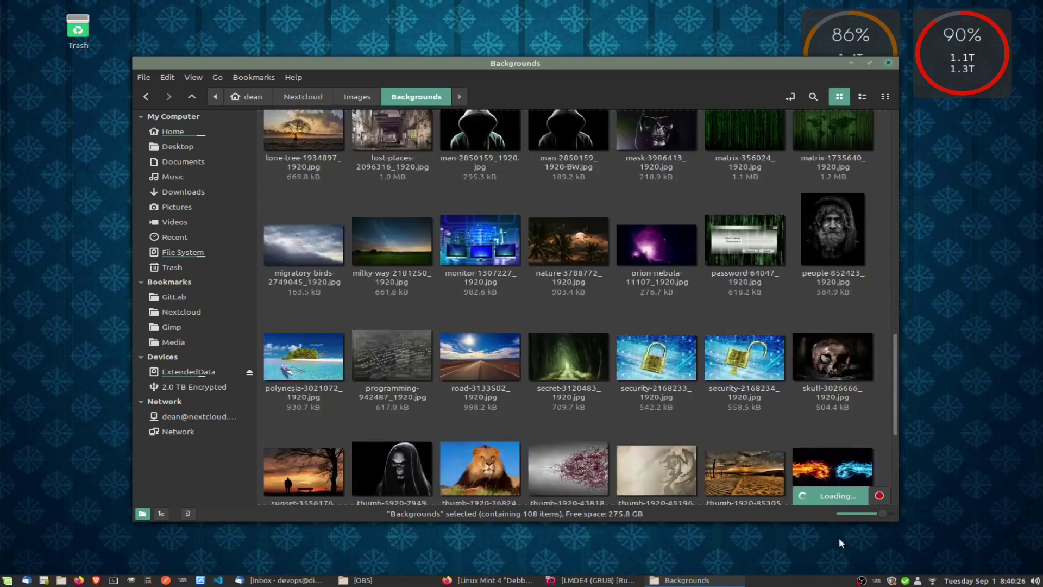
pyautogui.moveTo(887, 514); pyautogui.dragTo(910, 522)
pyautogui.scroll(-10, 672, 375)
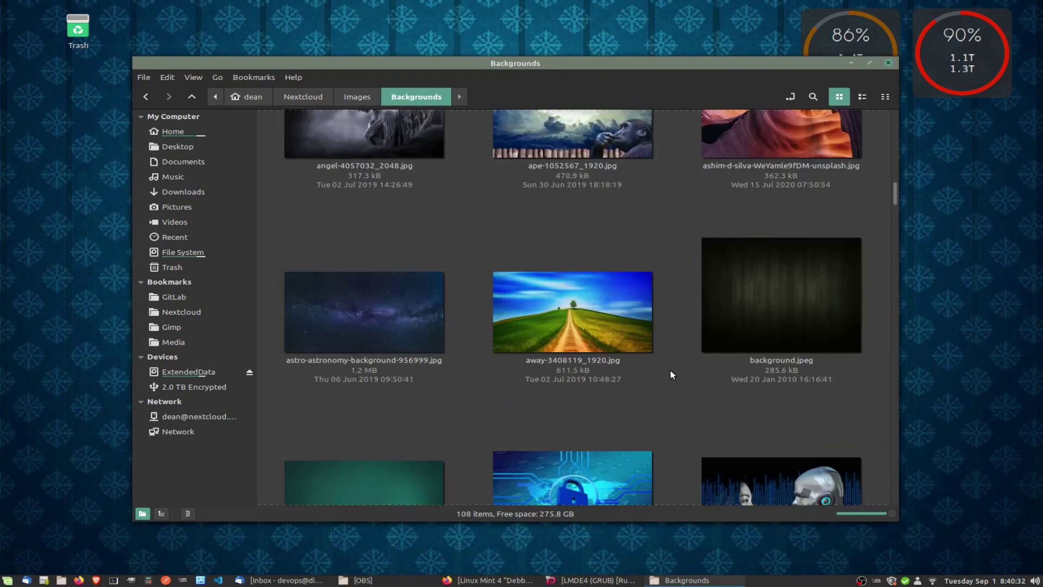
pyautogui.scroll(-7, 671, 373)
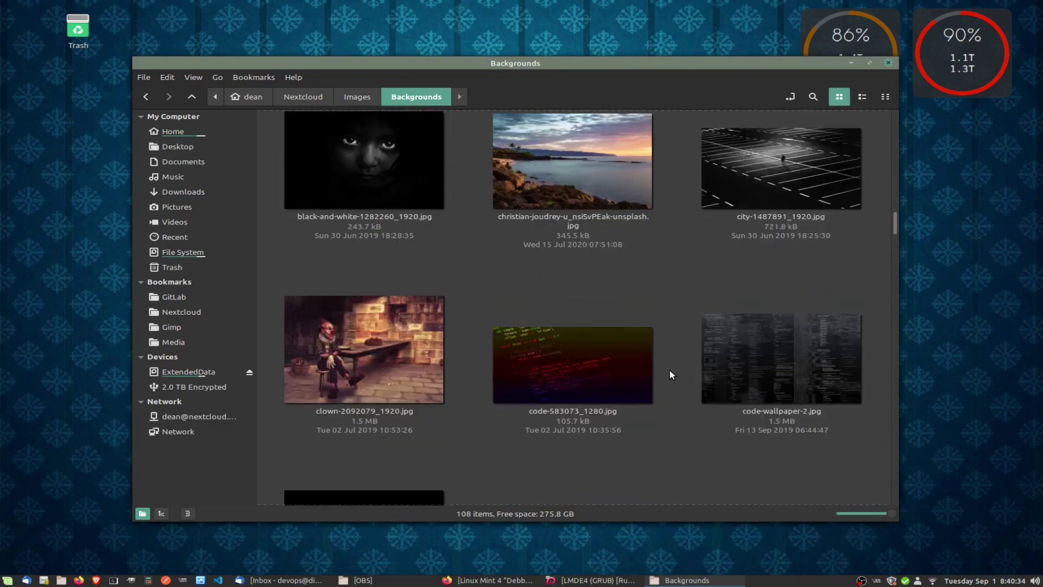
pyautogui.scroll(-5, 669, 370)
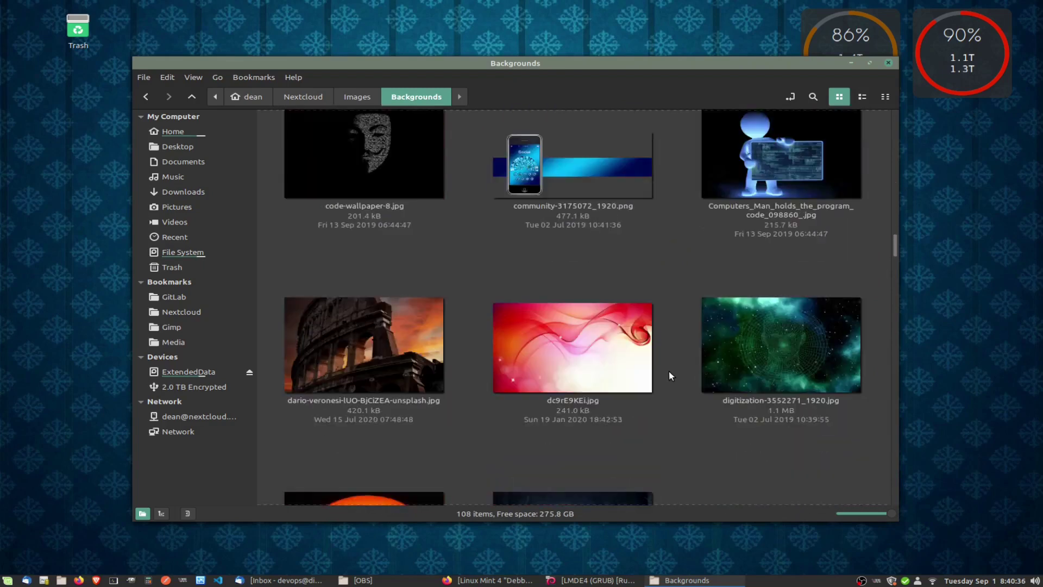
pyautogui.scroll(-1, 669, 375)
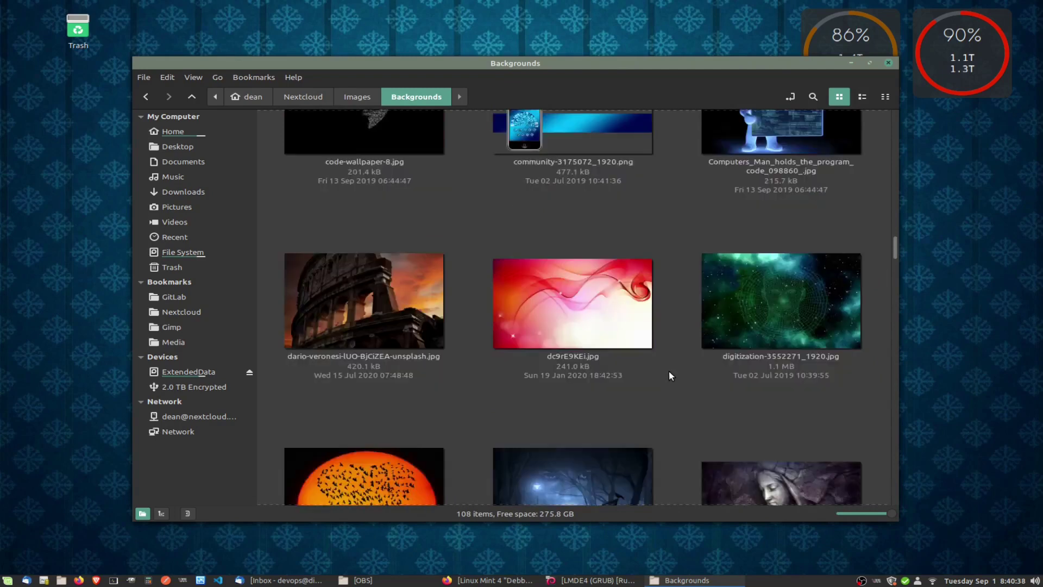
pyautogui.rightClick(365, 306)
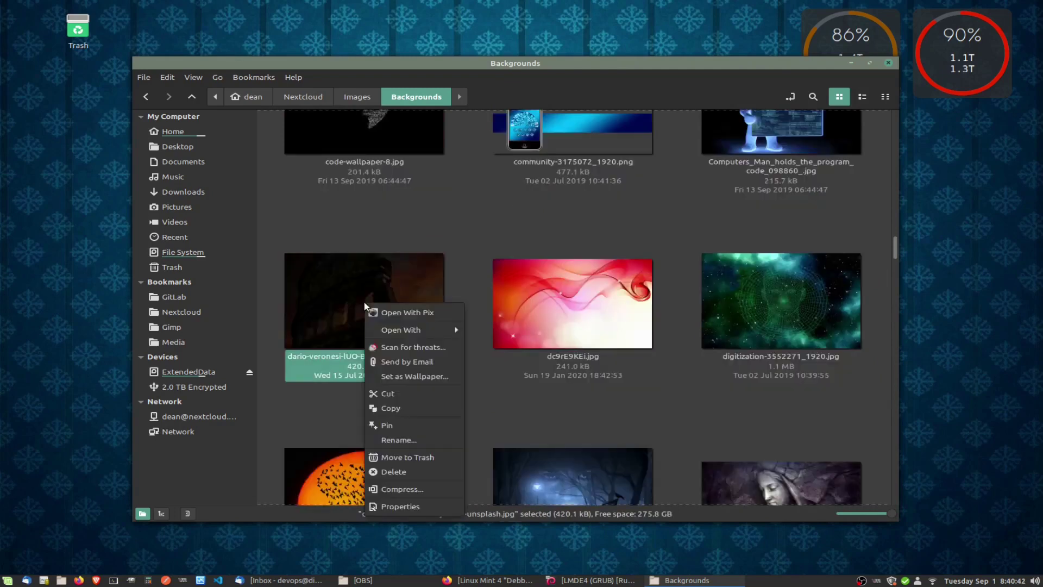
pyautogui.click(411, 375)
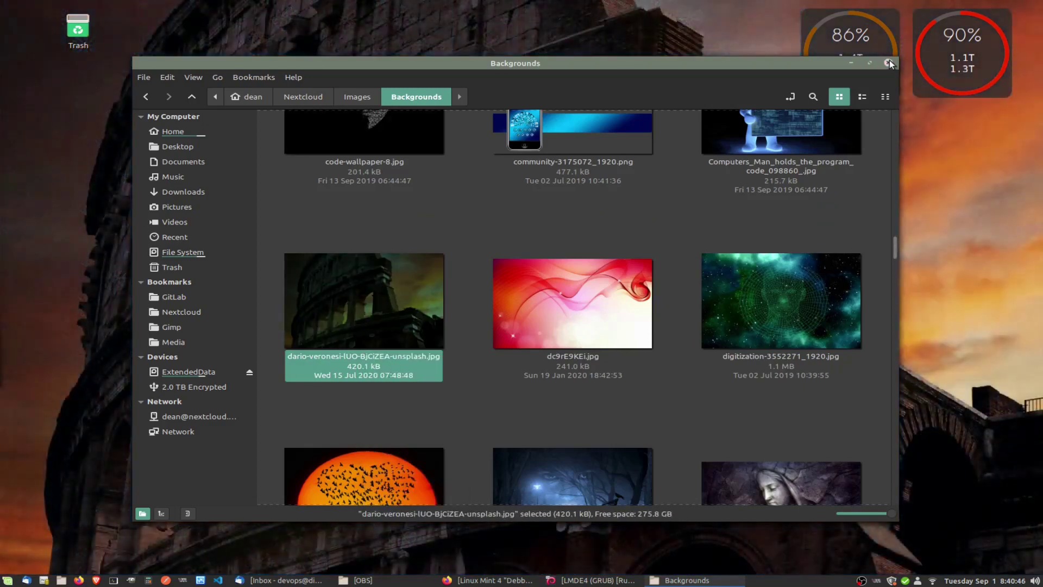
pyautogui.click(889, 63)
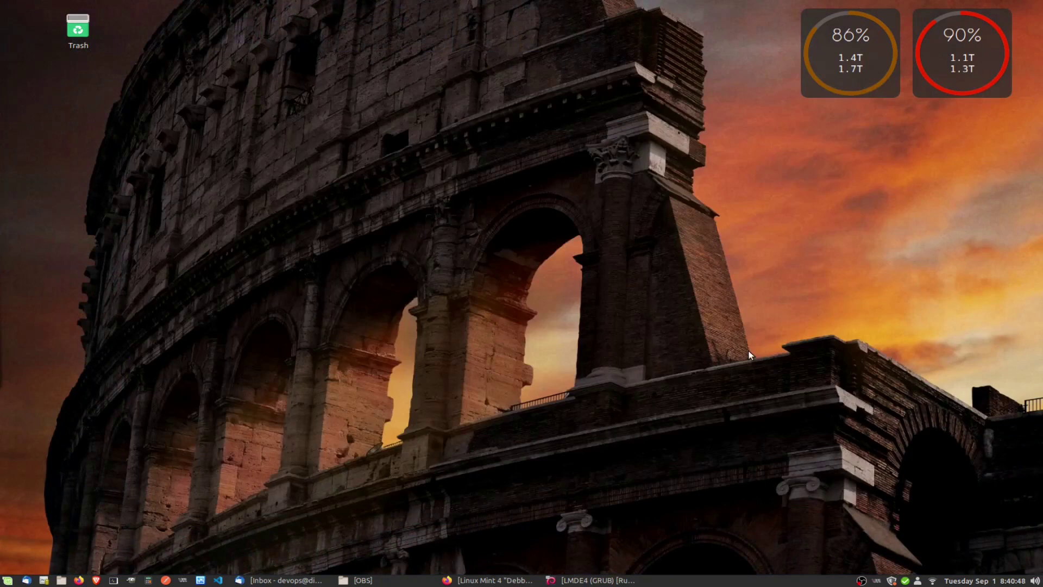
# Restore the LMDE4 VM window from the taskbar, clear the desktop selection, and switch it to fullscreen.
pyautogui.click(569, 580)
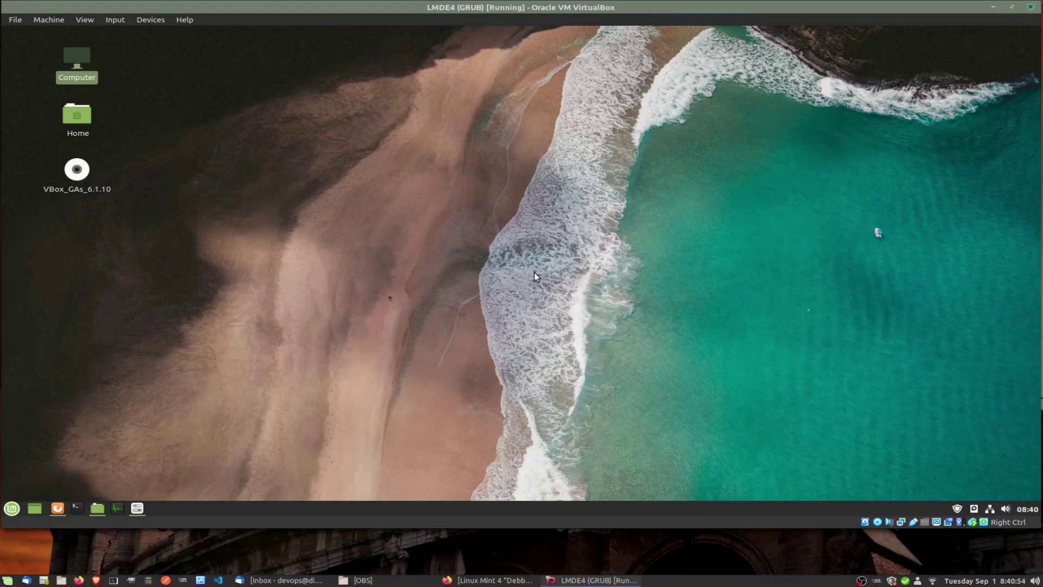
pyautogui.click(504, 292)
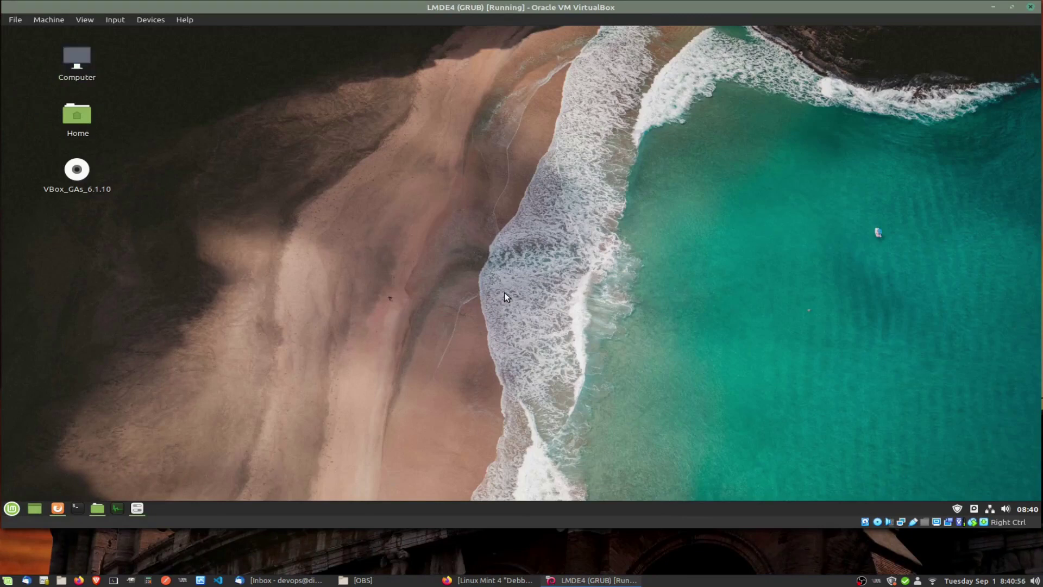
pyautogui.hotkey('ctrl', 'f')
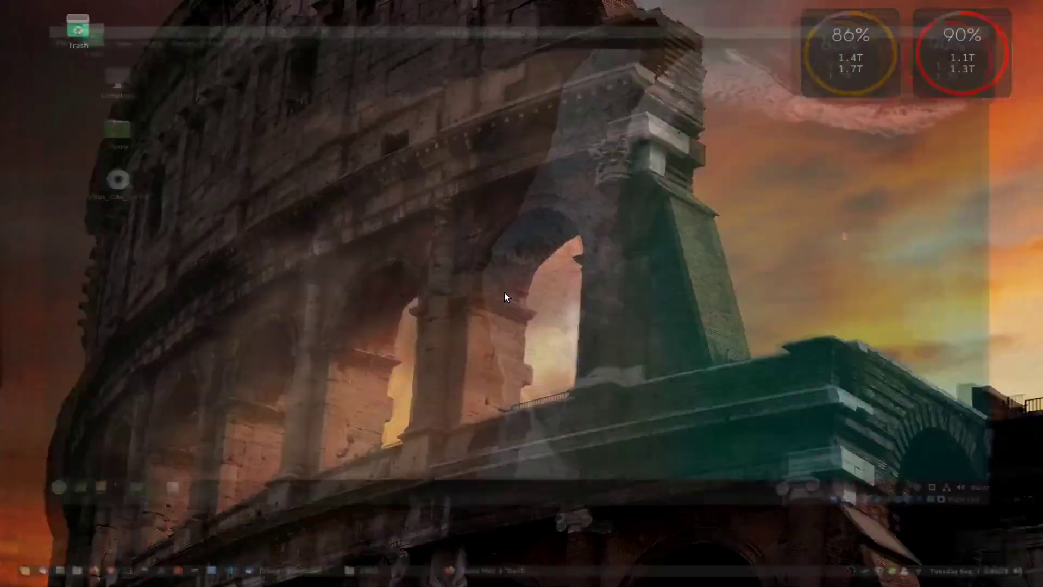
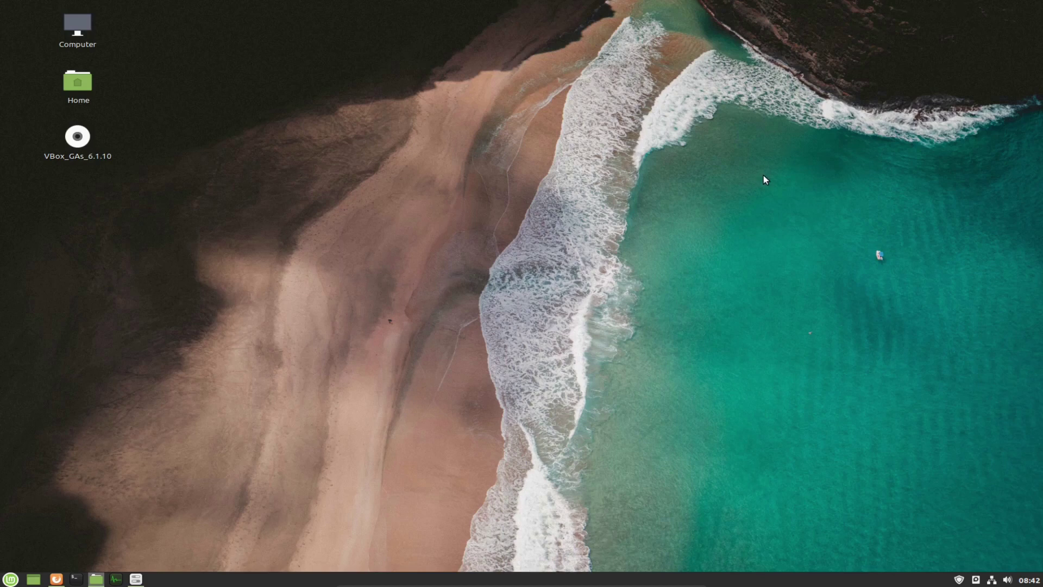
# Exit full screen on the LMDE4 guest with Right Ctrl+F, then minimize its VirtualBox window.
pyautogui.press('Control_R+f')
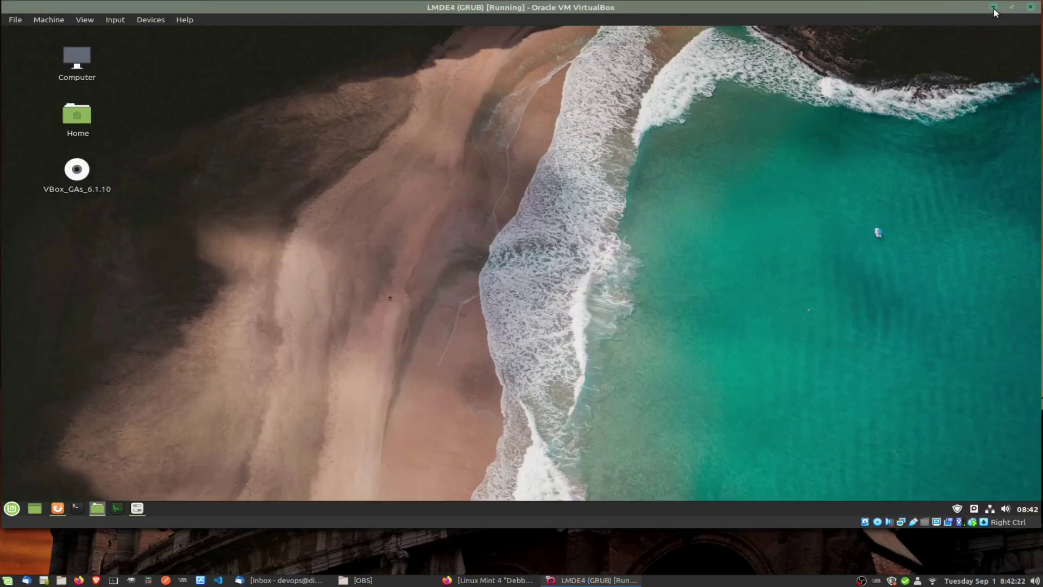
pyautogui.click(993, 7)
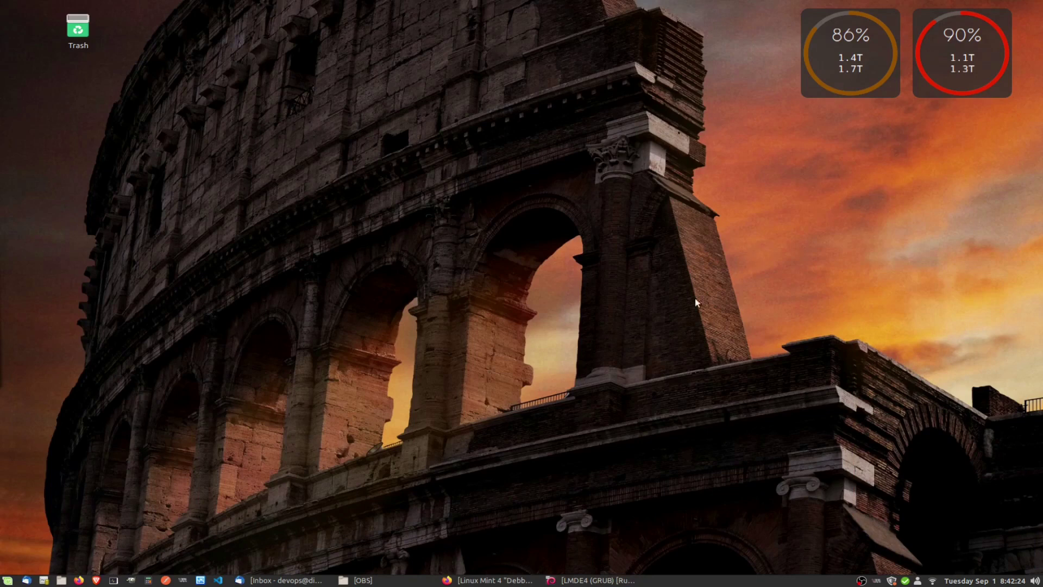
# From the tray icon, show the Virtual Machine Manager window listing LMDE4, Mint193KVM and win7test.
pyautogui.rightClick(876, 583)
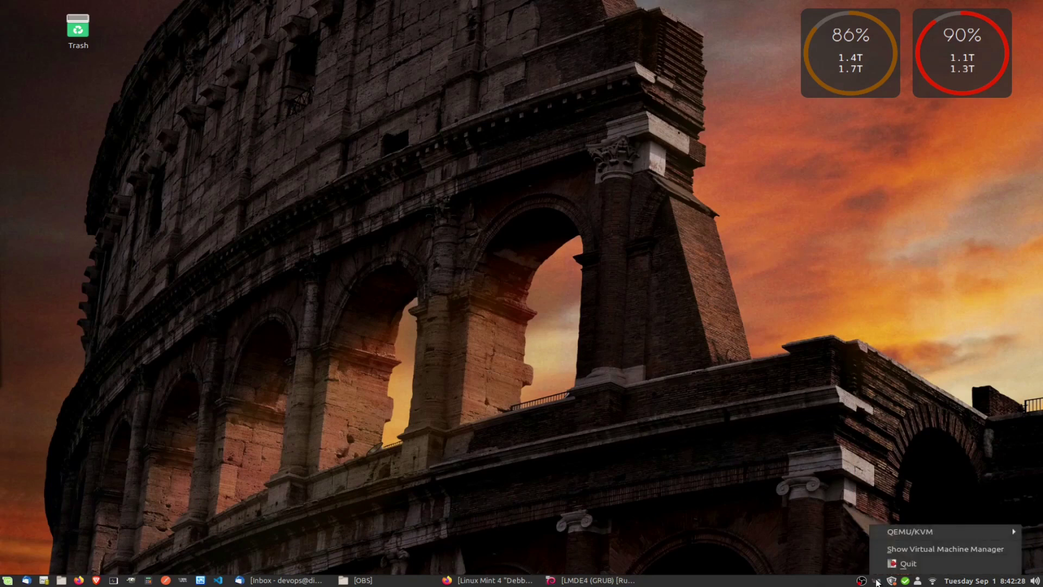
pyautogui.moveTo(902, 532)
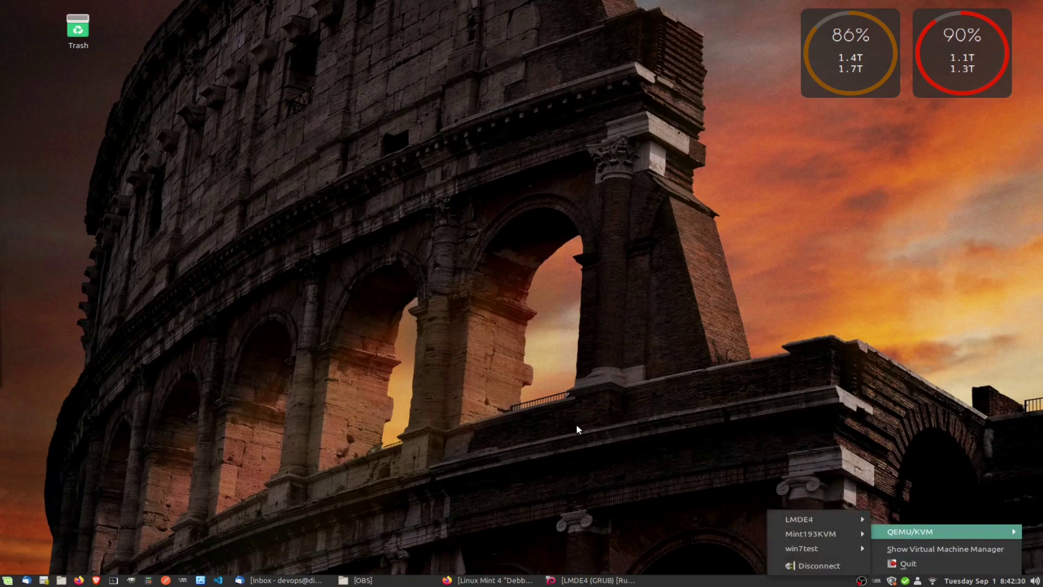
pyautogui.moveTo(816, 521)
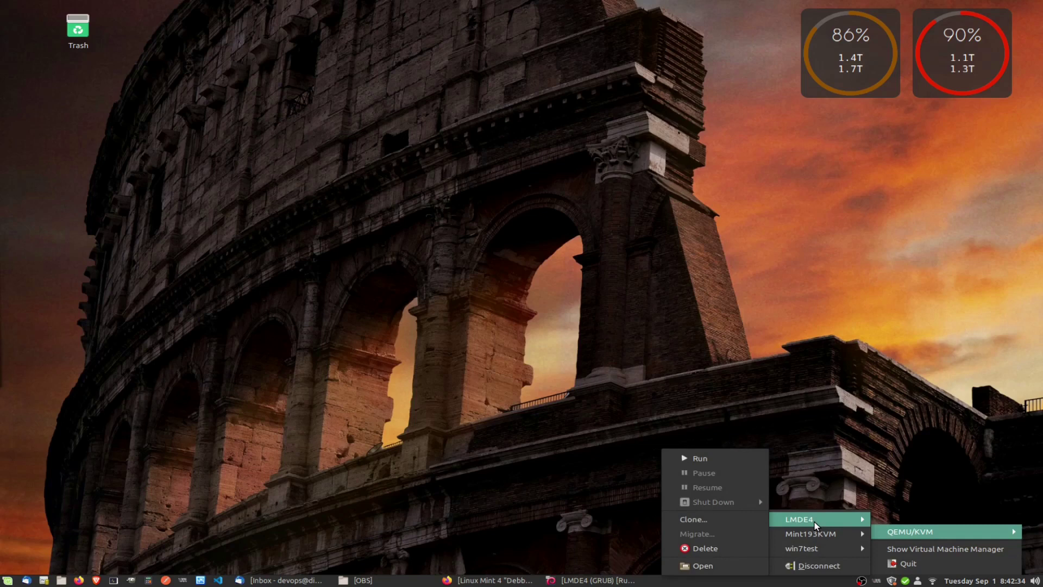
pyautogui.click(810, 472)
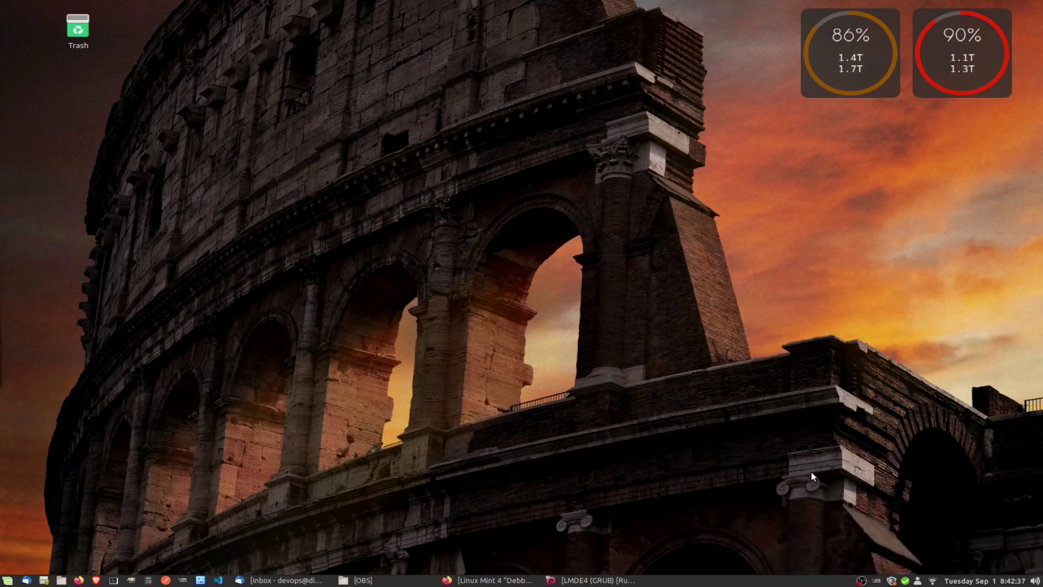
pyautogui.click(862, 580)
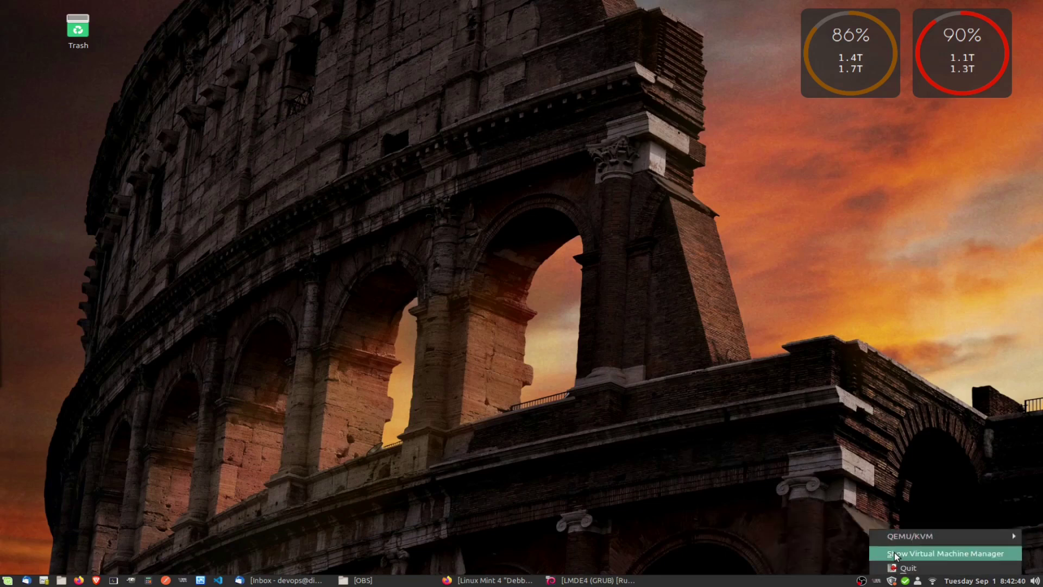
pyautogui.click(892, 553)
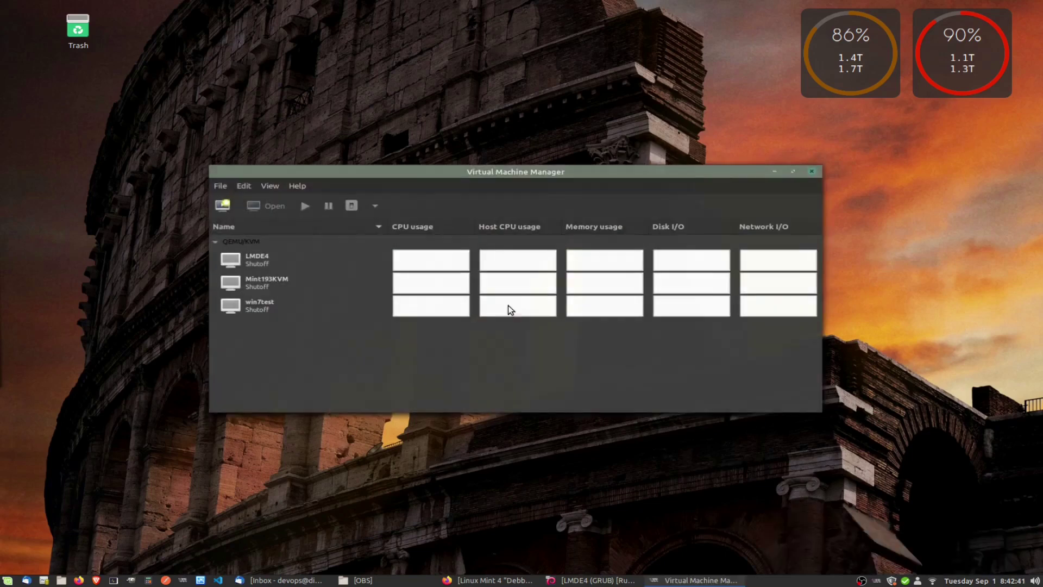
# Select the shut-off LMDE4 machine, then minimize the Virtual Machine Manager window.
pyautogui.click(260, 264)
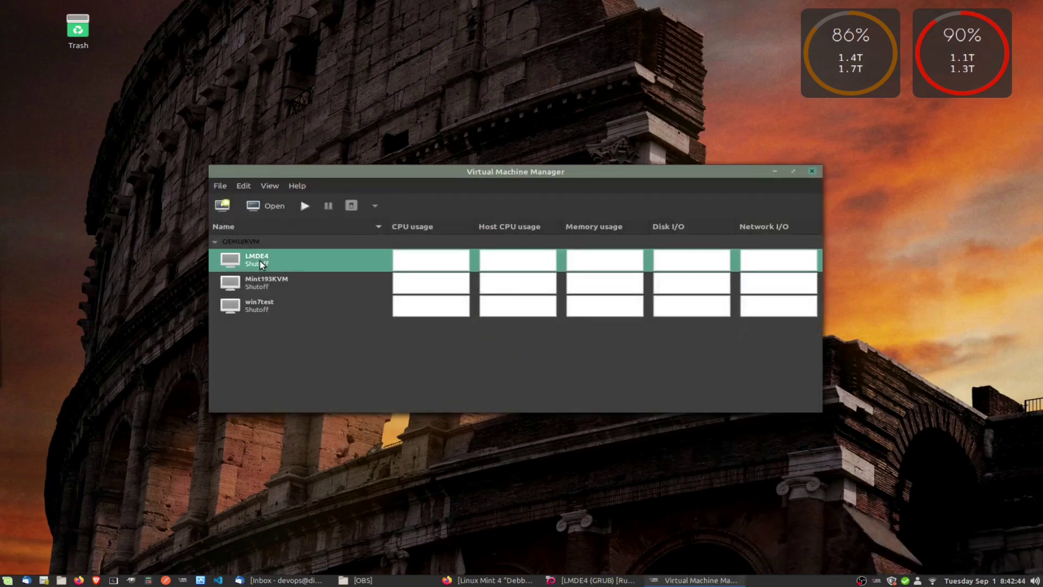
pyautogui.click(774, 171)
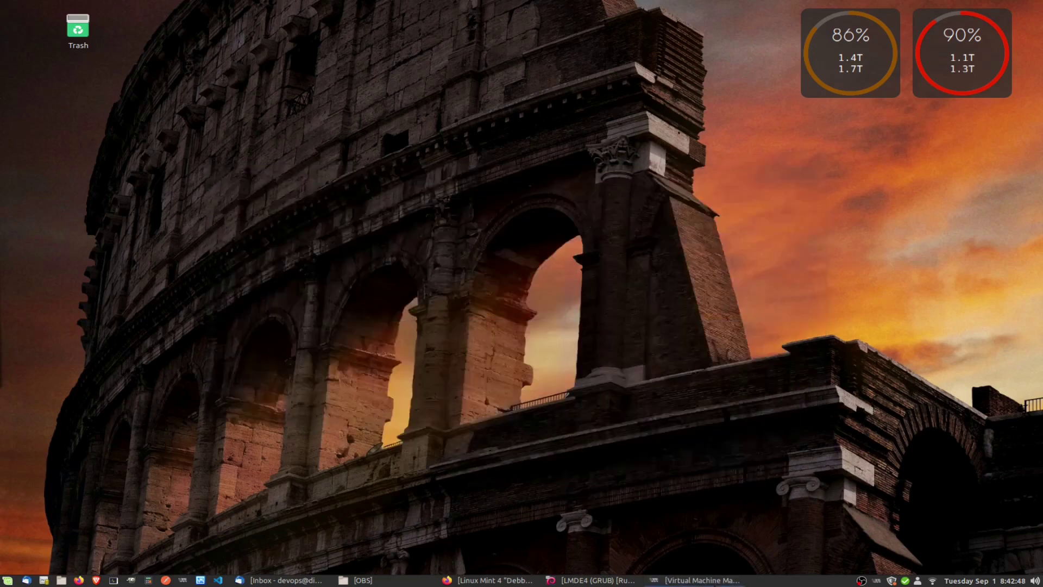